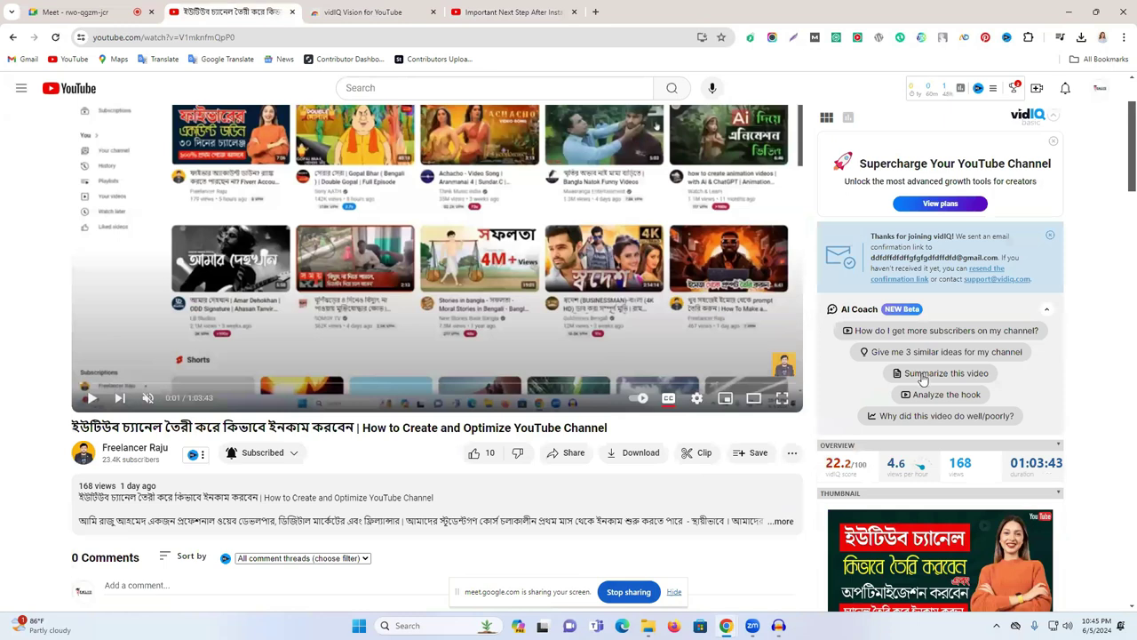
Step: Review the vidIQ statistics, optimization checklist, video tags and channel tags shown beside the YouTube channel creation video
scroll(922, 378, "down", 10)
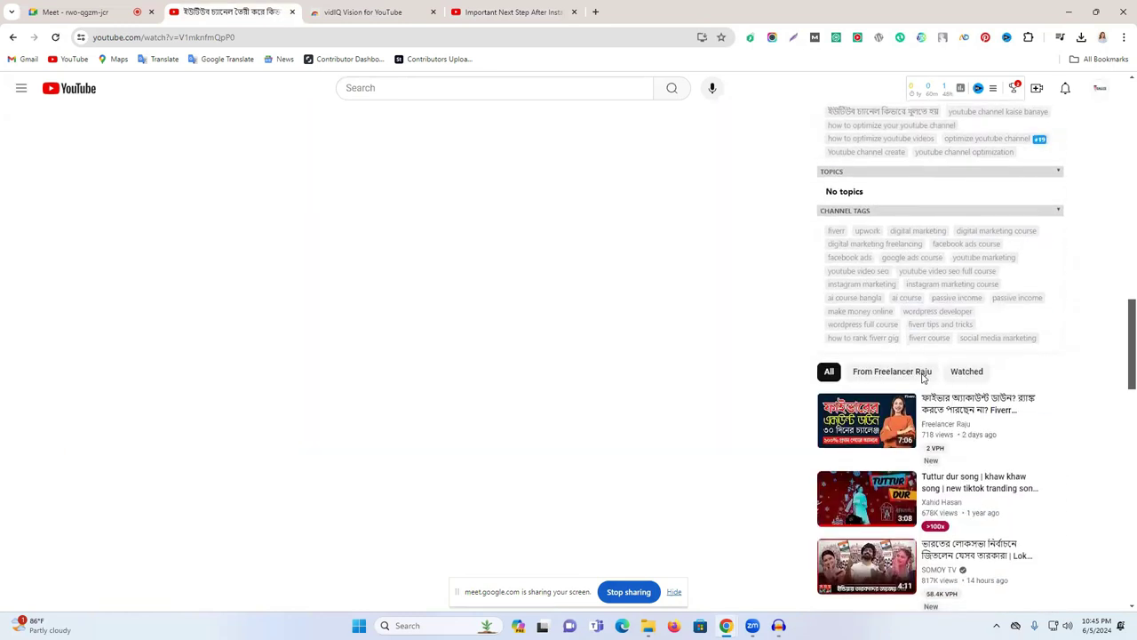
scroll(1055, 367, "up", 5)
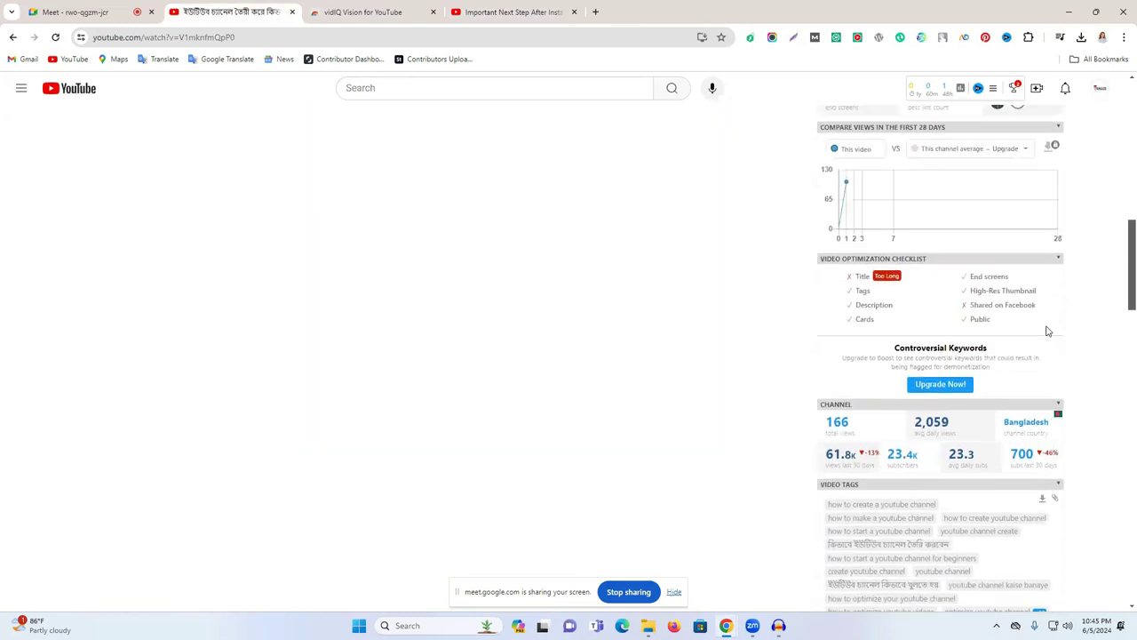
scroll(1039, 335, "up", 4)
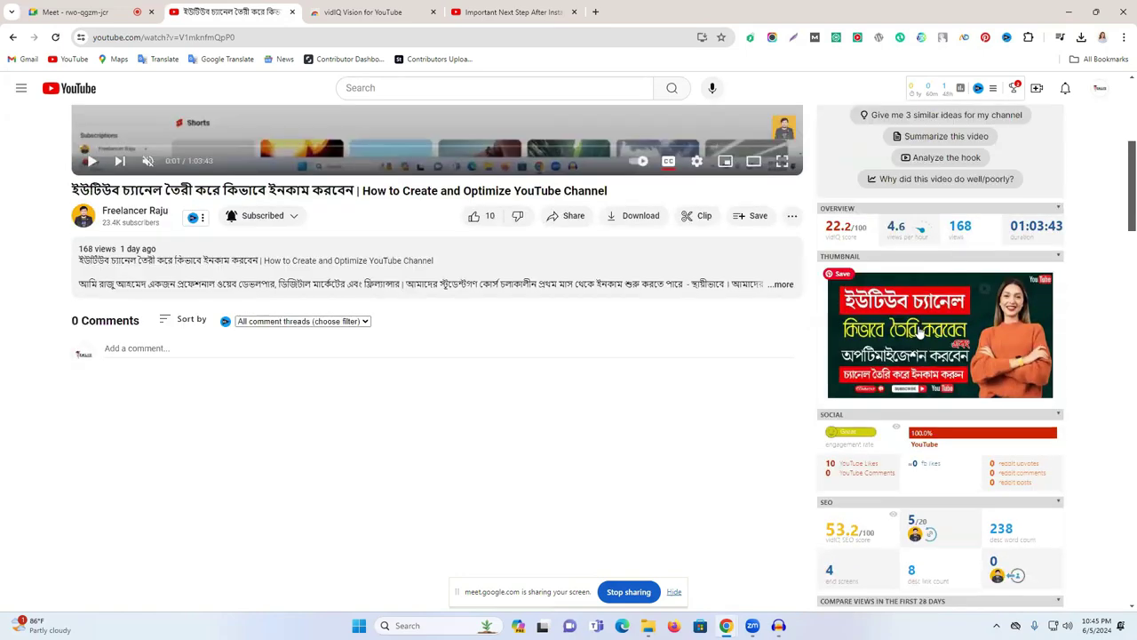
scroll(889, 271, "up", 3)
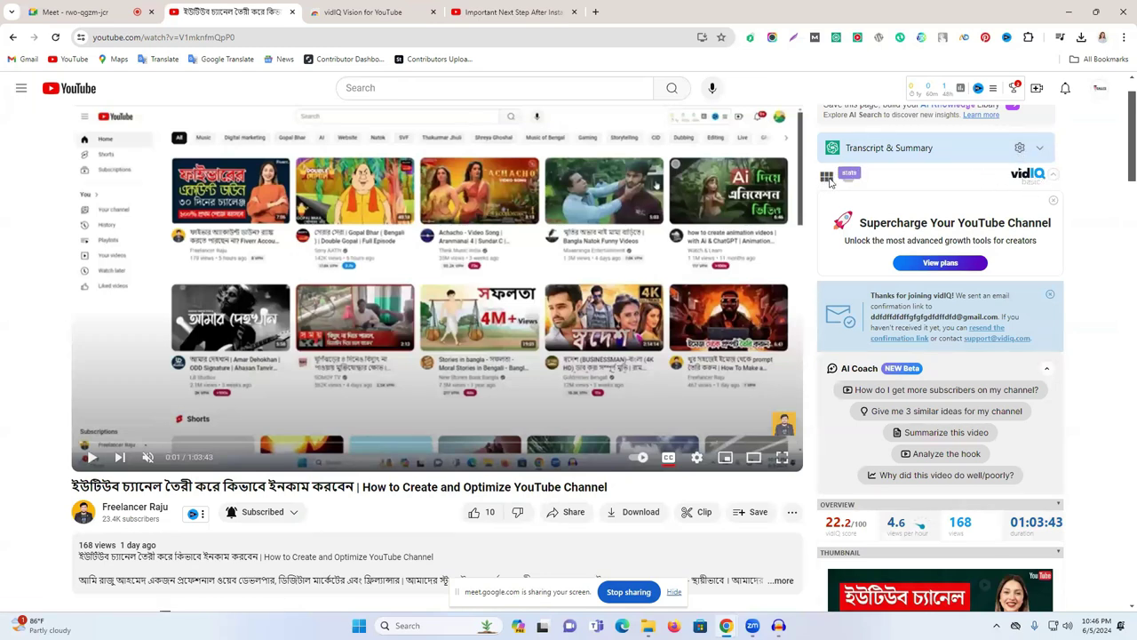
scroll(1022, 186, "up", 1)
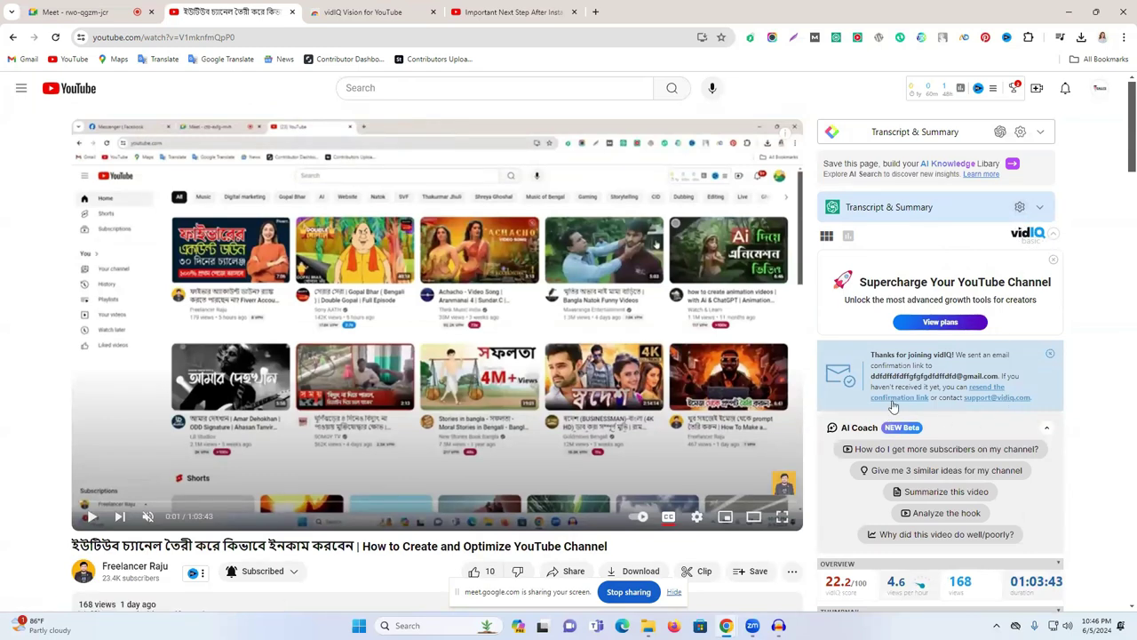
Step: Dismiss the vidIQ e-mail confirmation notice beside the video and bring up the list of installed browser extensions
left_click(1051, 355)
scroll(1051, 357, "down", 3)
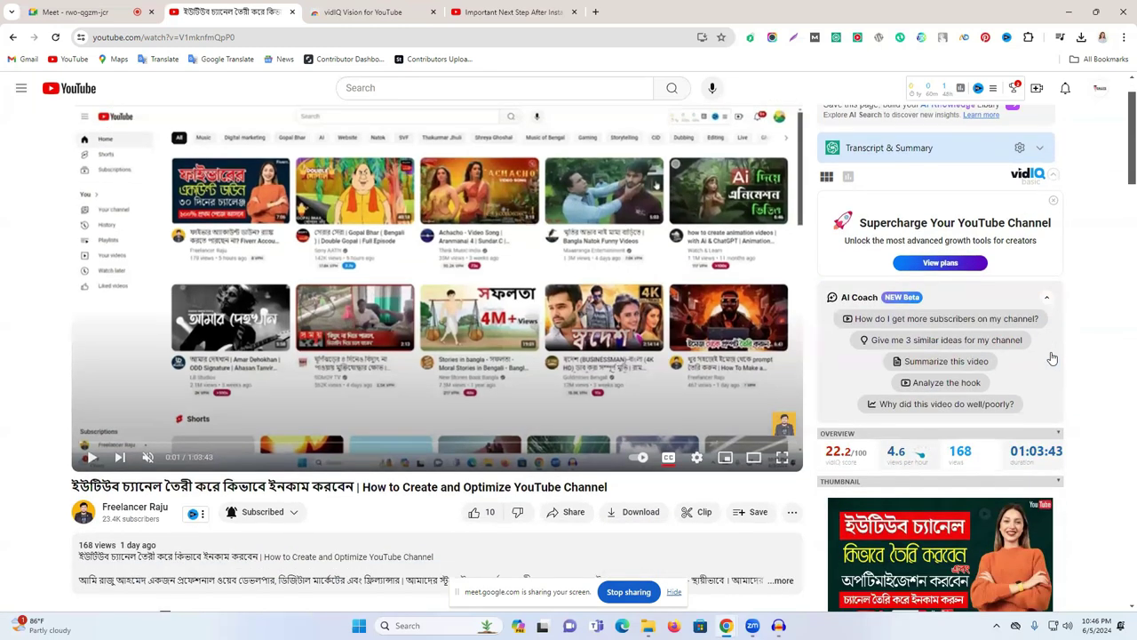
left_click(1028, 37)
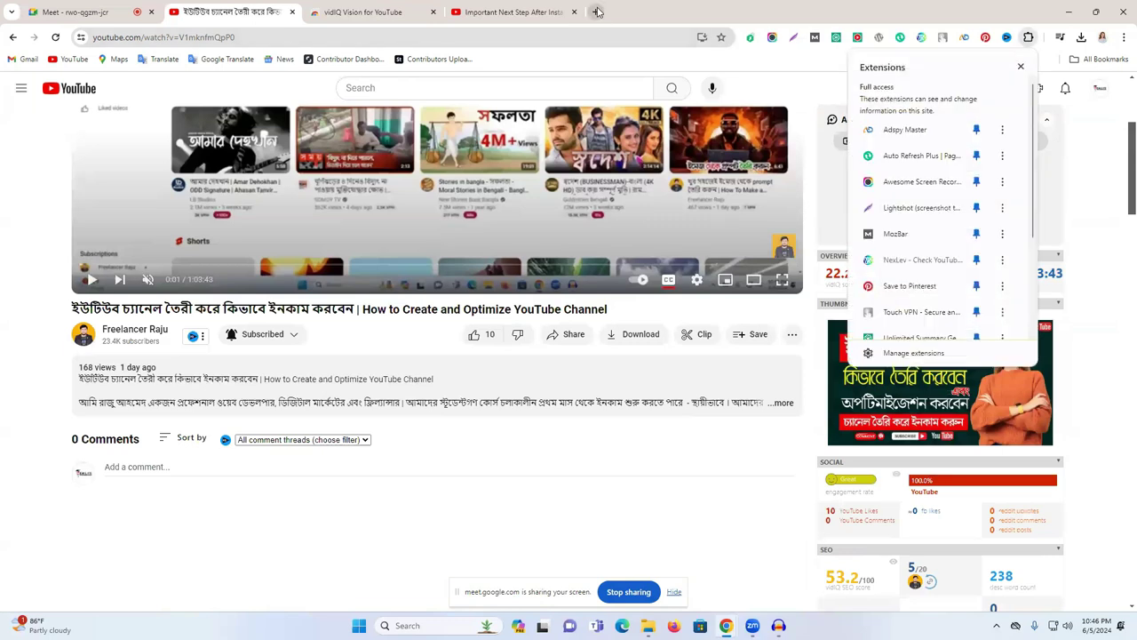
Step: Open the vidIQ dashboard in a new tab and log out of the current vidIQ account
key("ctrl+t")
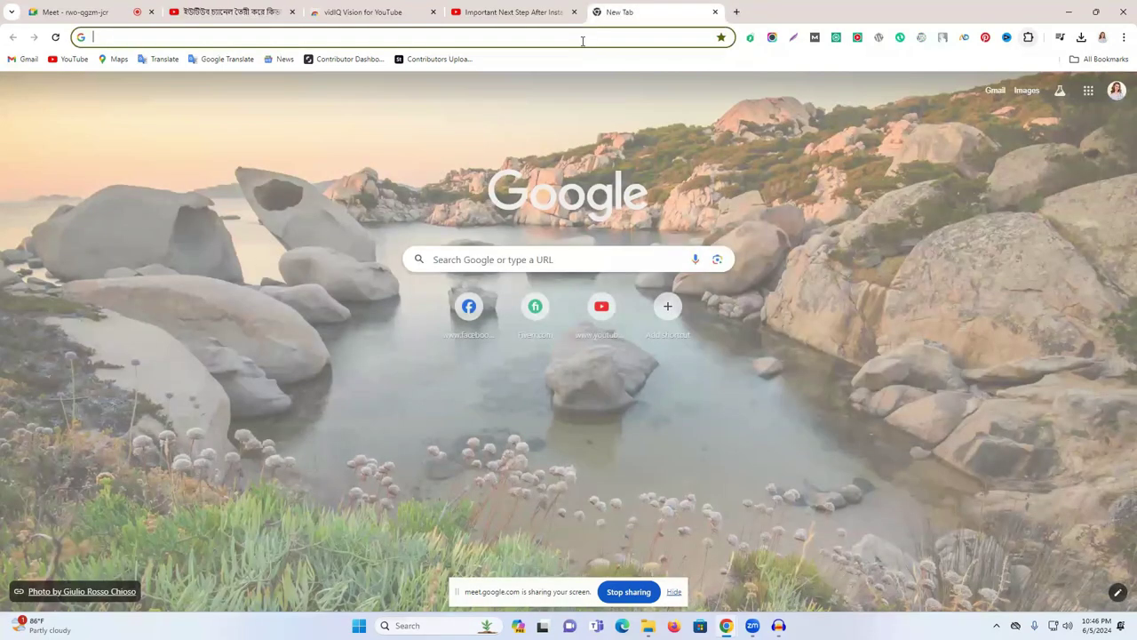
left_click(583, 41)
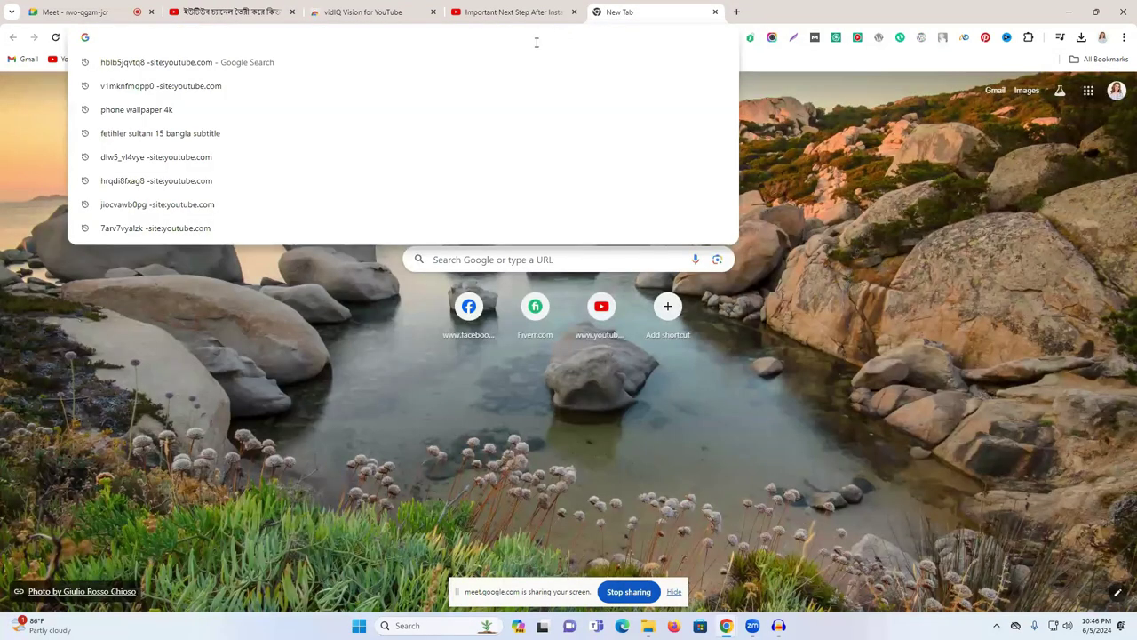
type("vi")
key("Return")
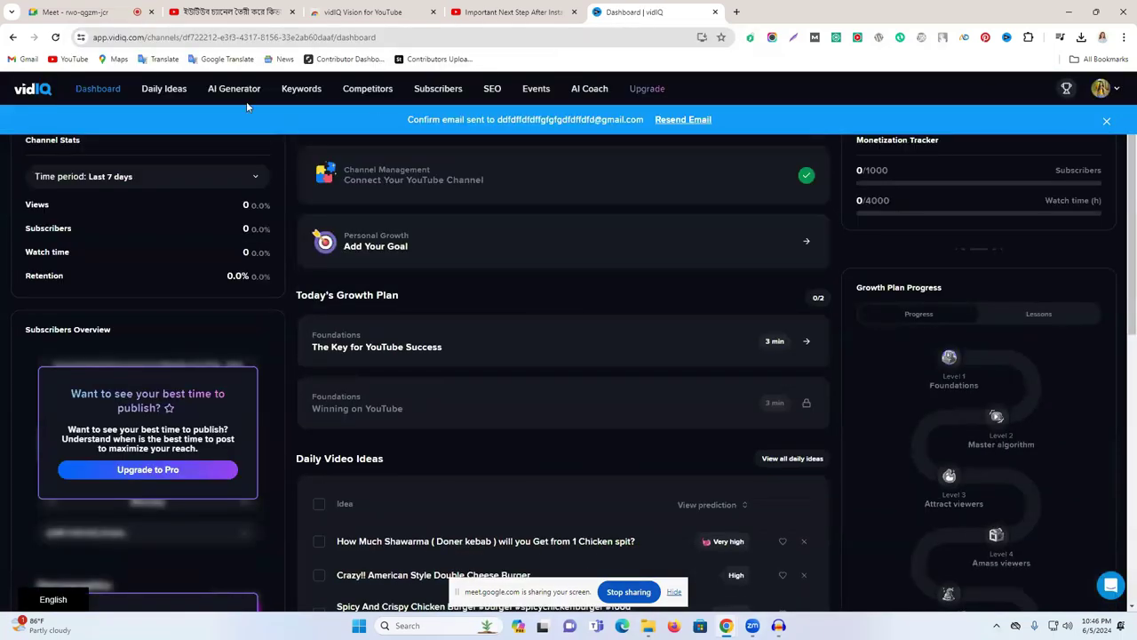
left_click(1102, 89)
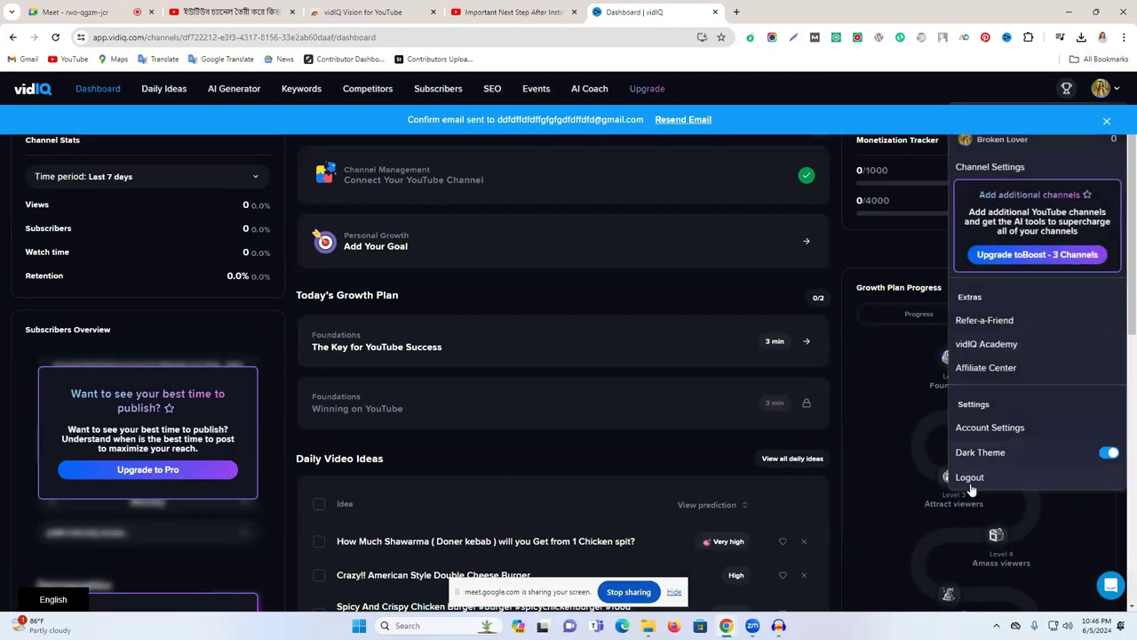
left_click(978, 477)
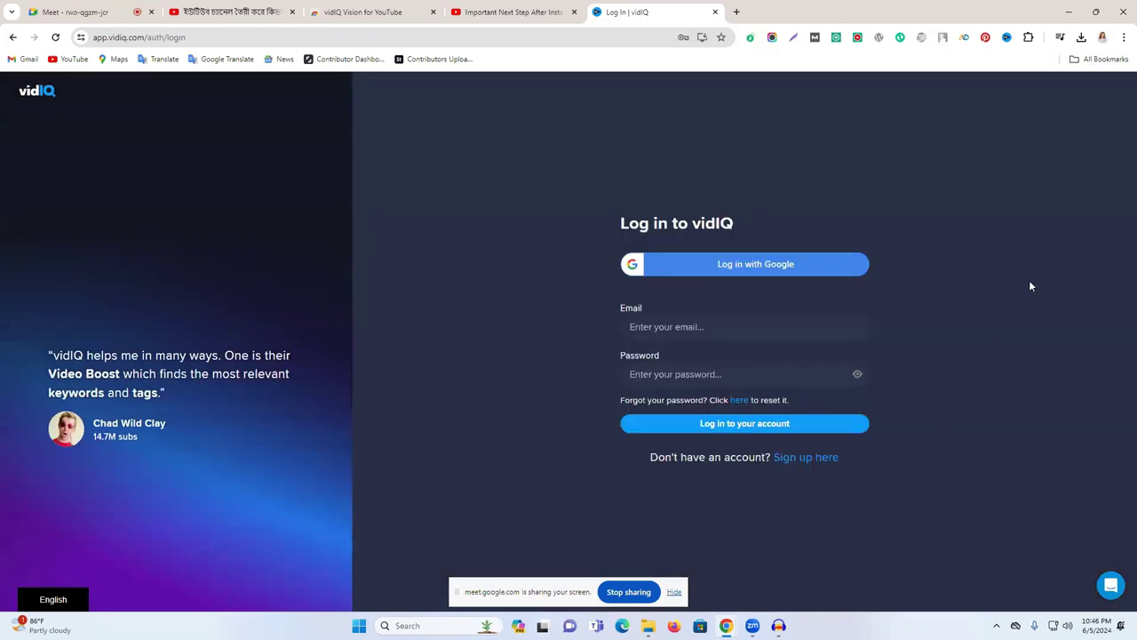
Step: Sign up for a new vidIQ account, altering the prefilled e-mail address and keeping the prefilled password
left_click(489, 11)
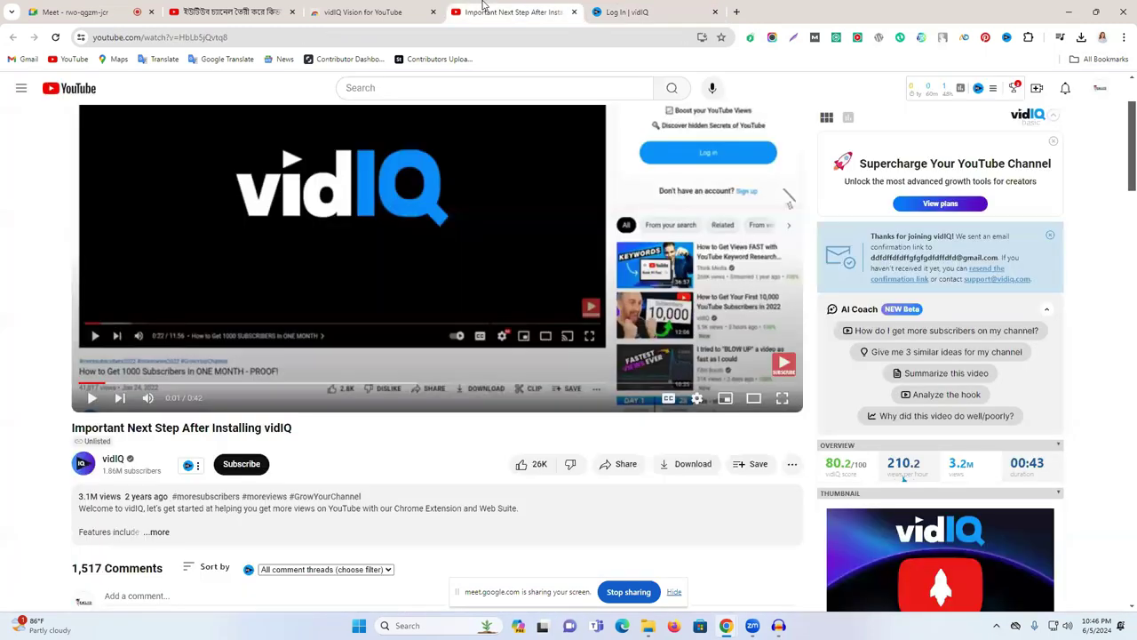
scroll(584, 283, "up", 2)
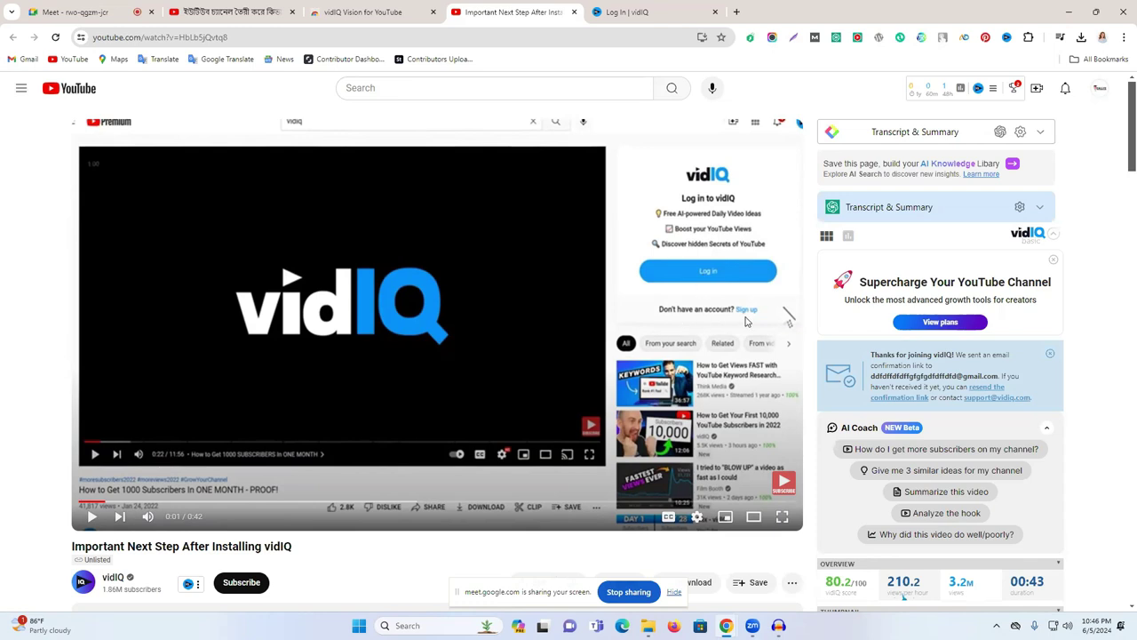
left_click(686, 8)
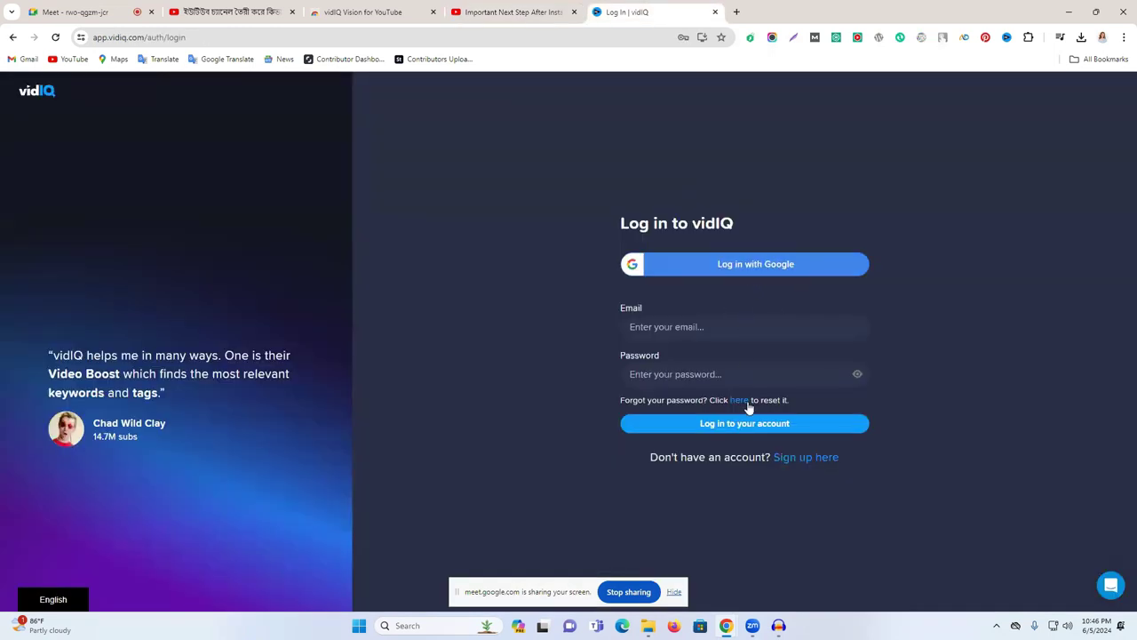
left_click(789, 459)
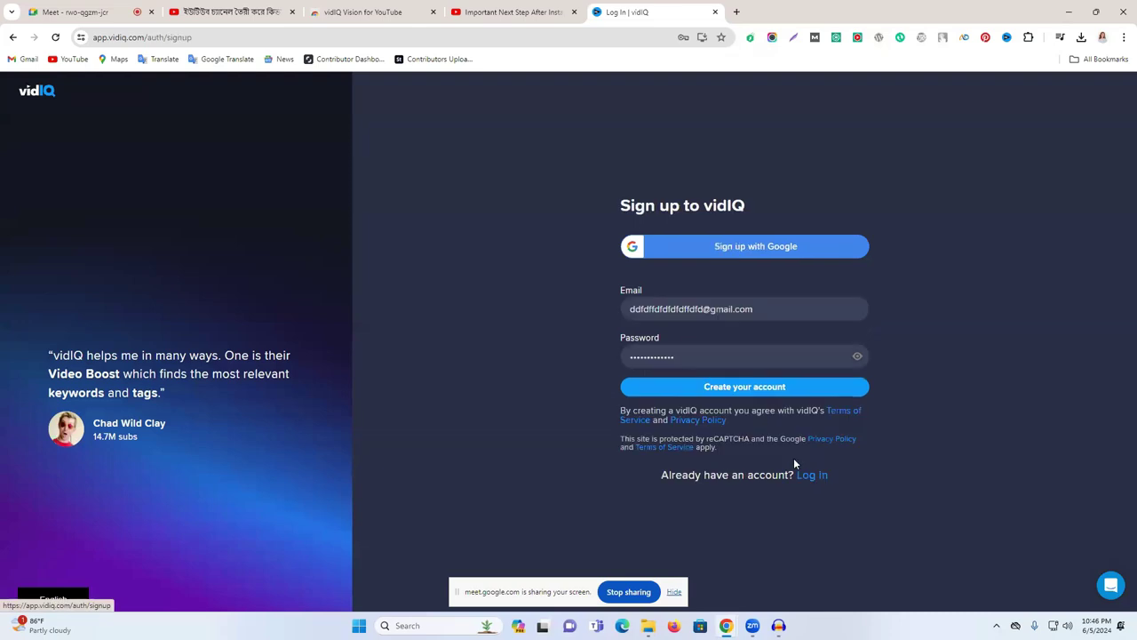
left_click(669, 308)
type("ggggggg")
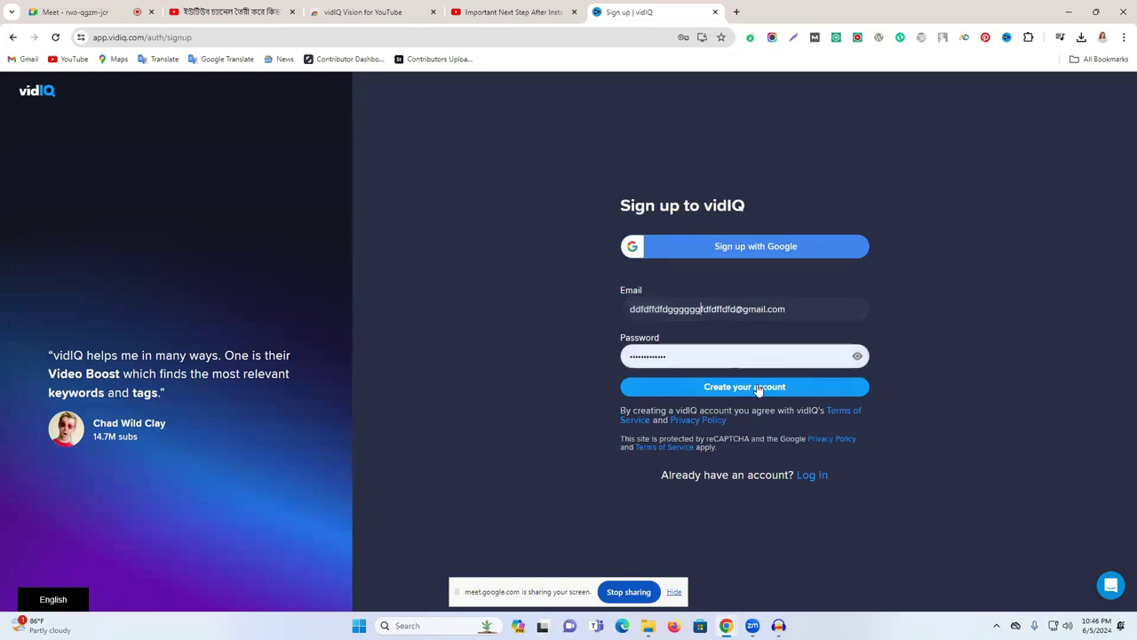
left_click(743, 387)
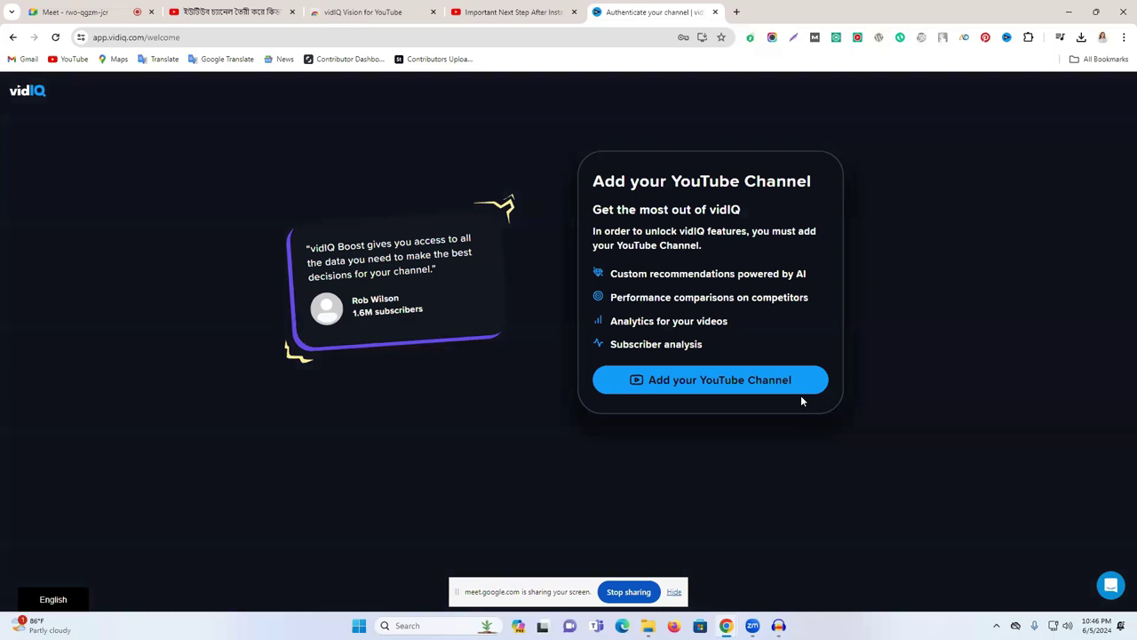
Step: Add the "Cute indian idol" YouTube channel to the new vidIQ account through its Google account
left_click(686, 389)
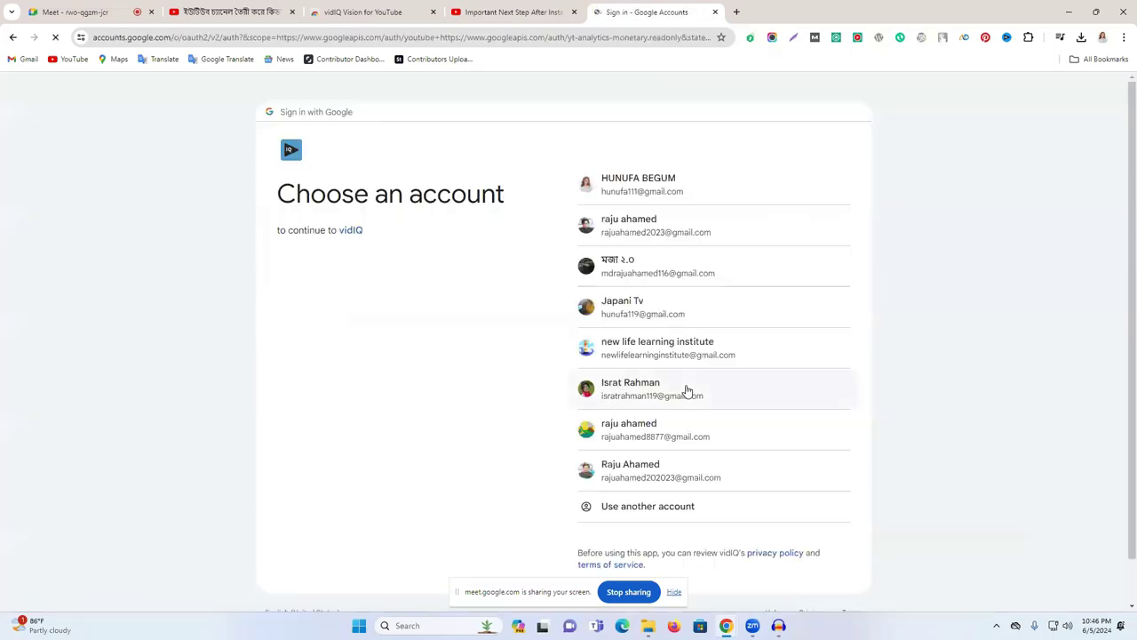
left_click(671, 442)
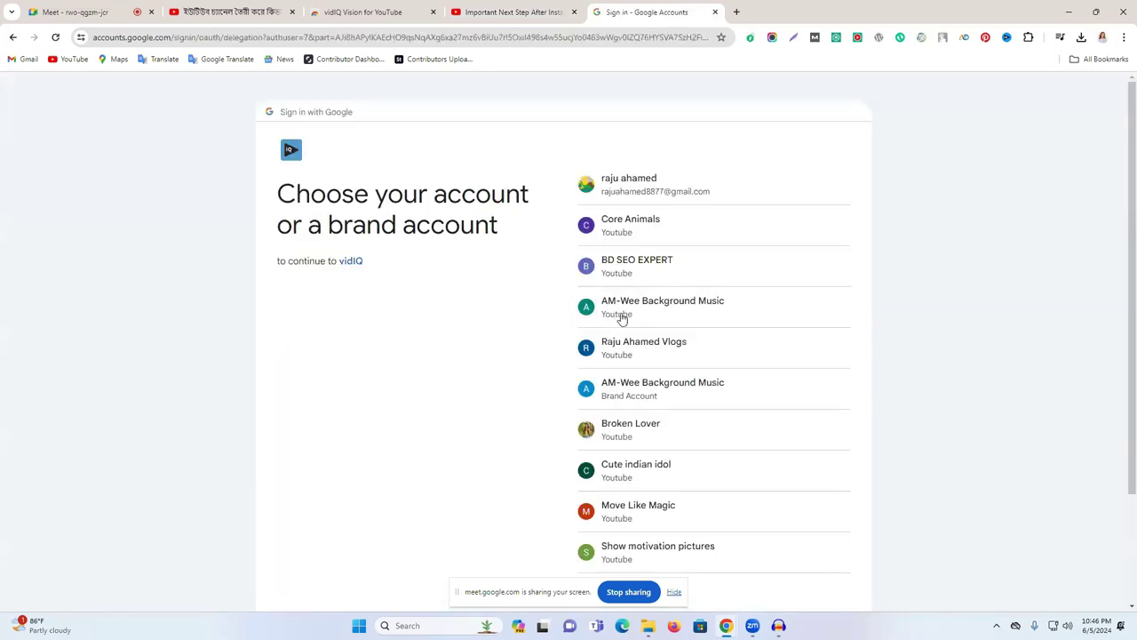
left_click(660, 474)
left_click(683, 454)
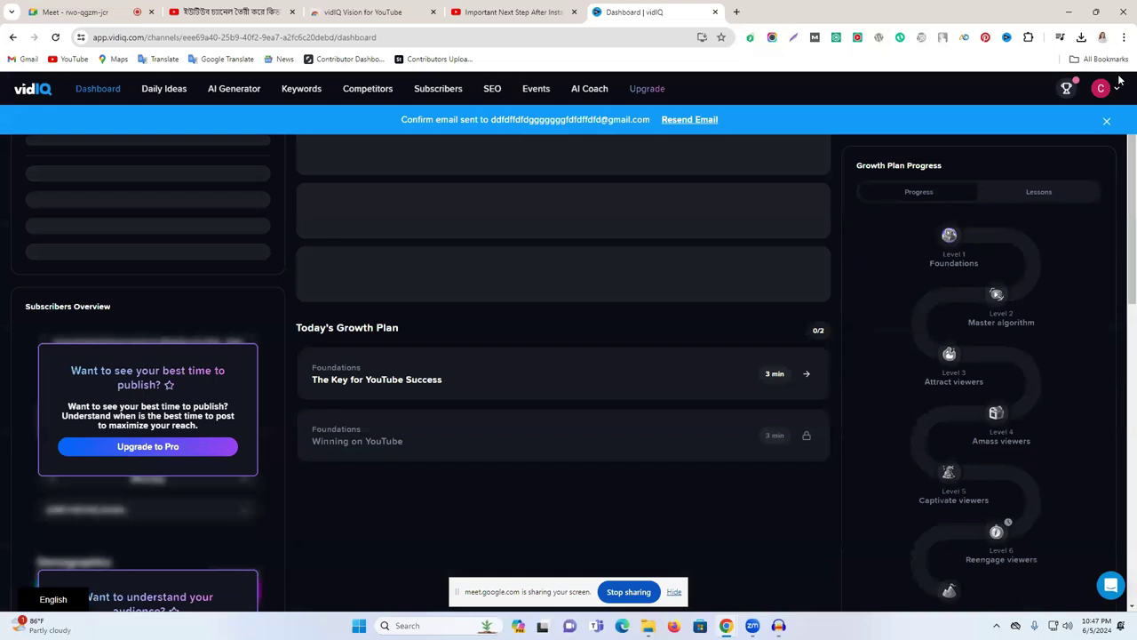
Step: Check the connected channel in the vidIQ account menu and the new account's e-mail in the vidIQ panel beside both YouTube videos
left_click(1103, 88)
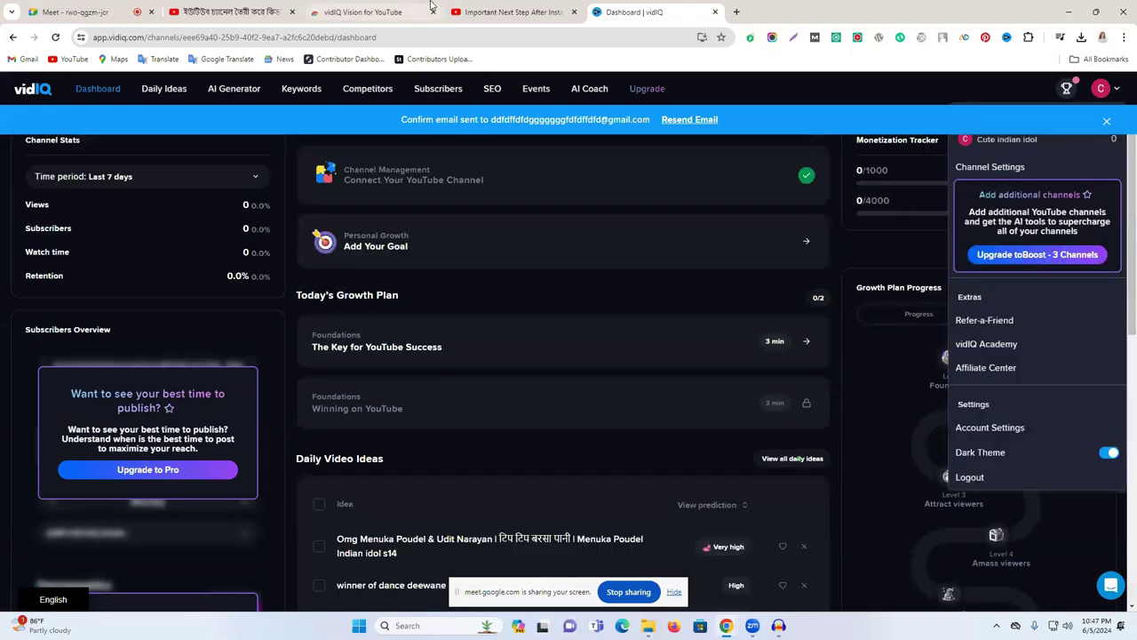
left_click(479, 10)
key("ctrl+2")
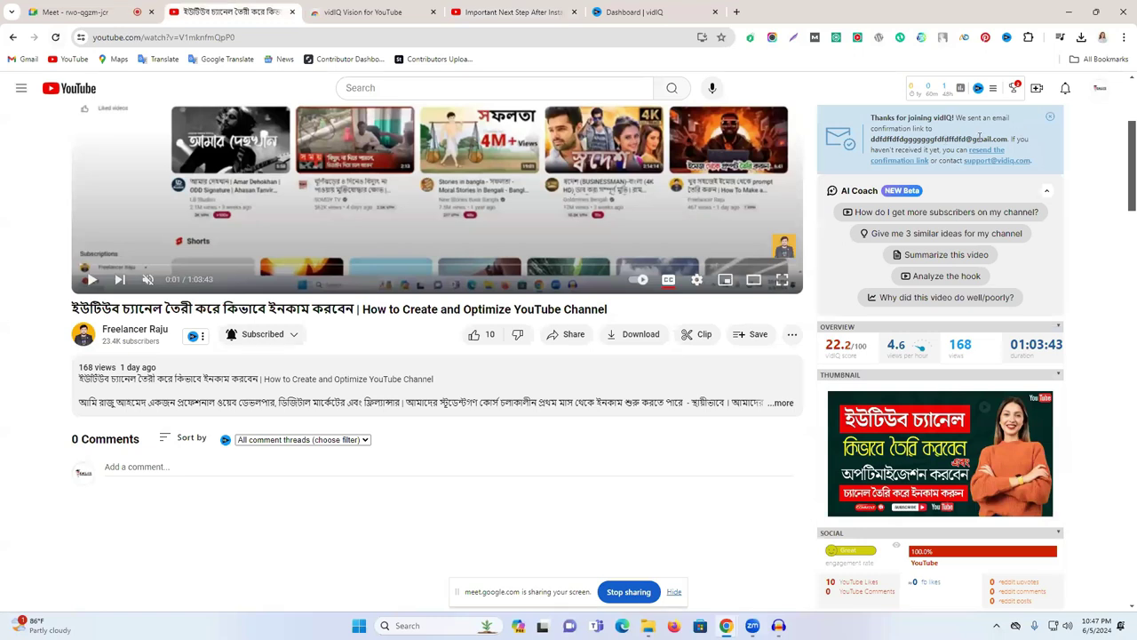
left_click_drag(978, 140, 869, 142)
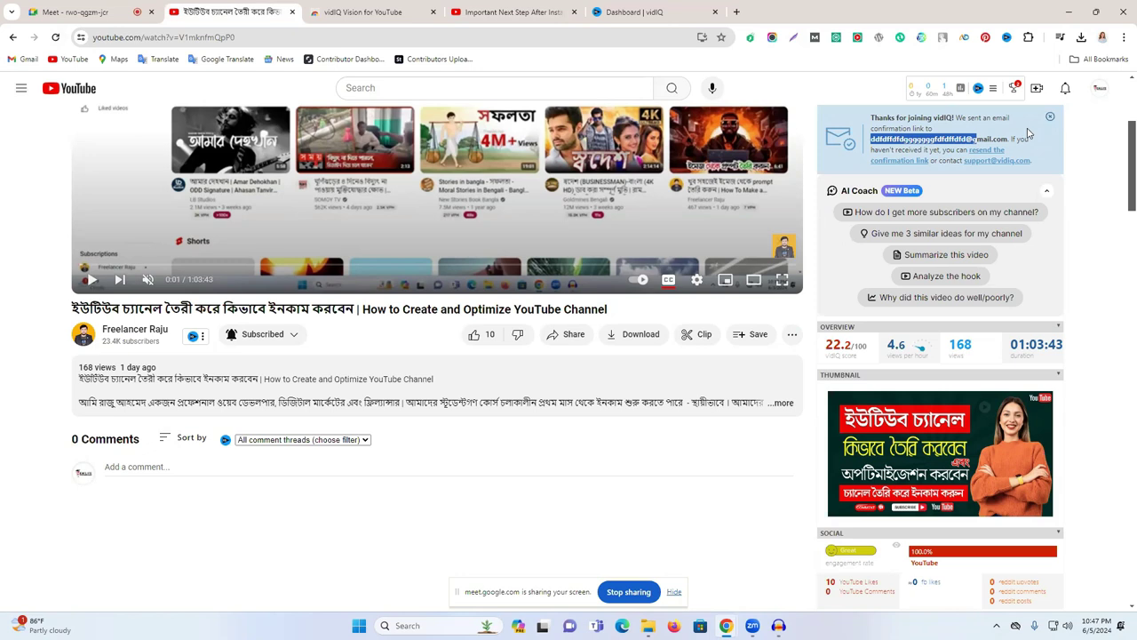
scroll(971, 300, "up", 2)
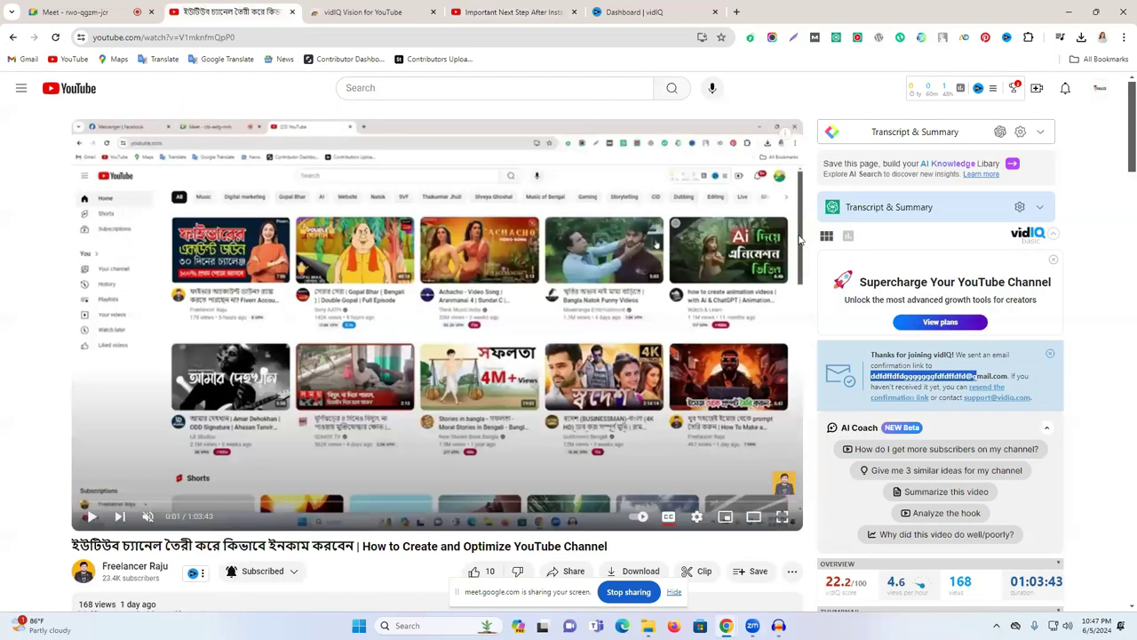
key("ctrl+4")
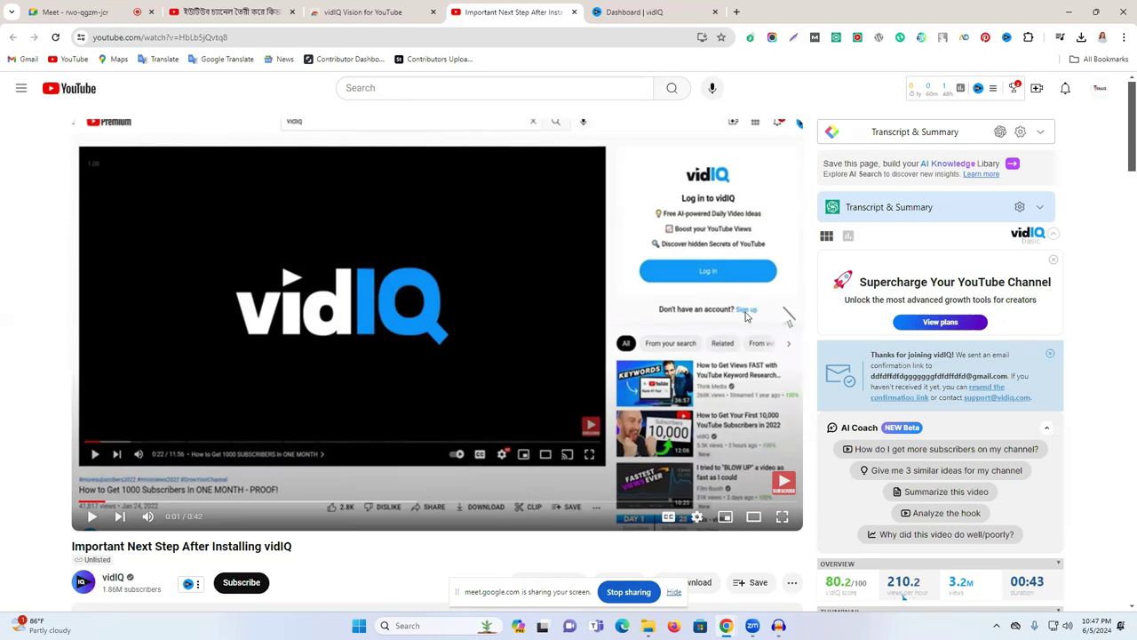
left_click(656, 8)
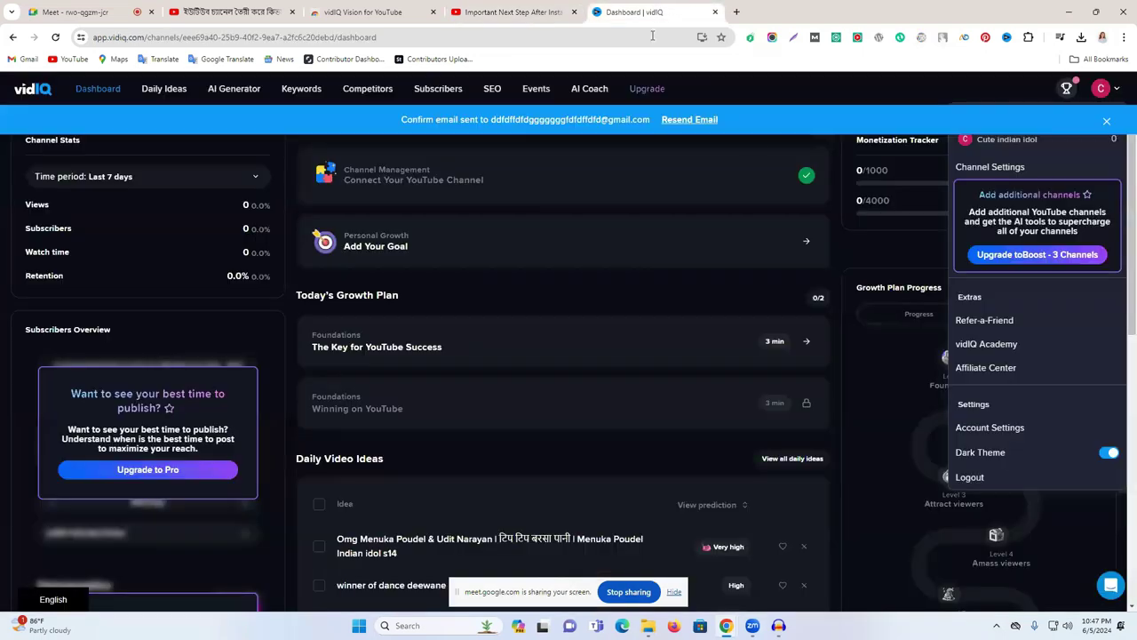
Step: Search Google for "vidiq extension" in a new tab, view vidIQ's extension page with its Chrome install option, and close the tab
left_click(735, 12)
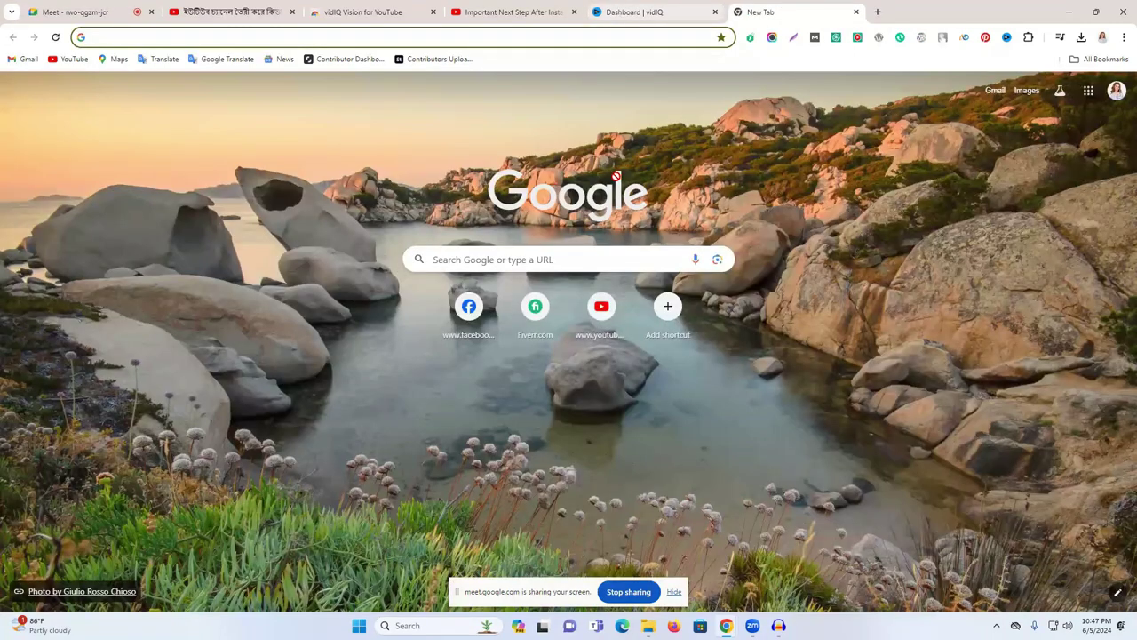
key("ctrl+shift+Tab")
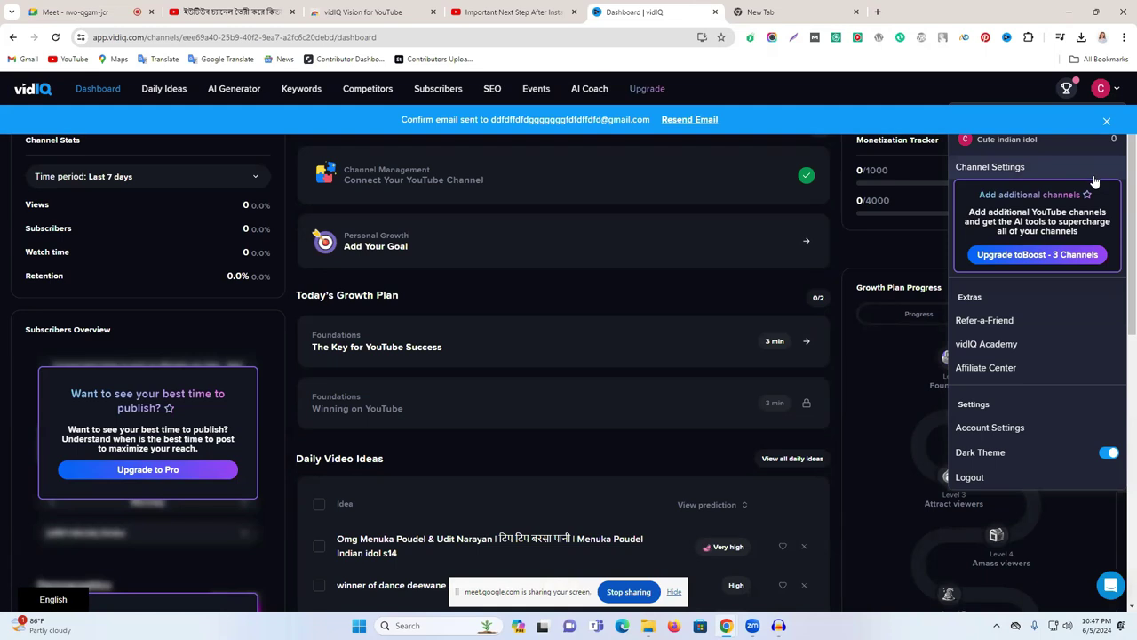
left_click(826, 16)
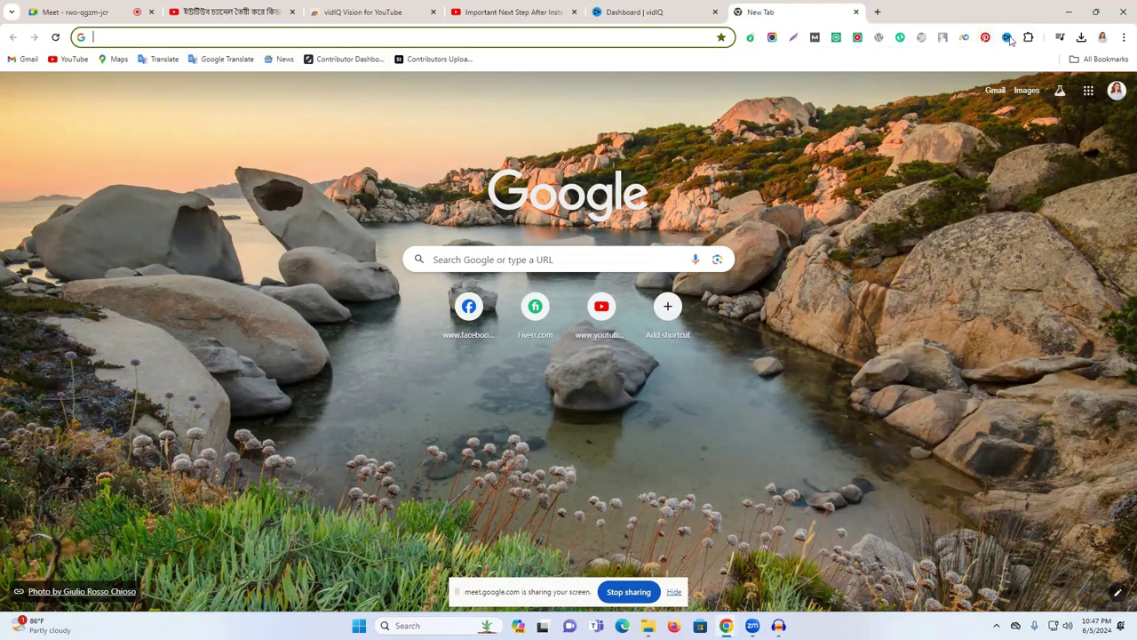
left_click(669, 38)
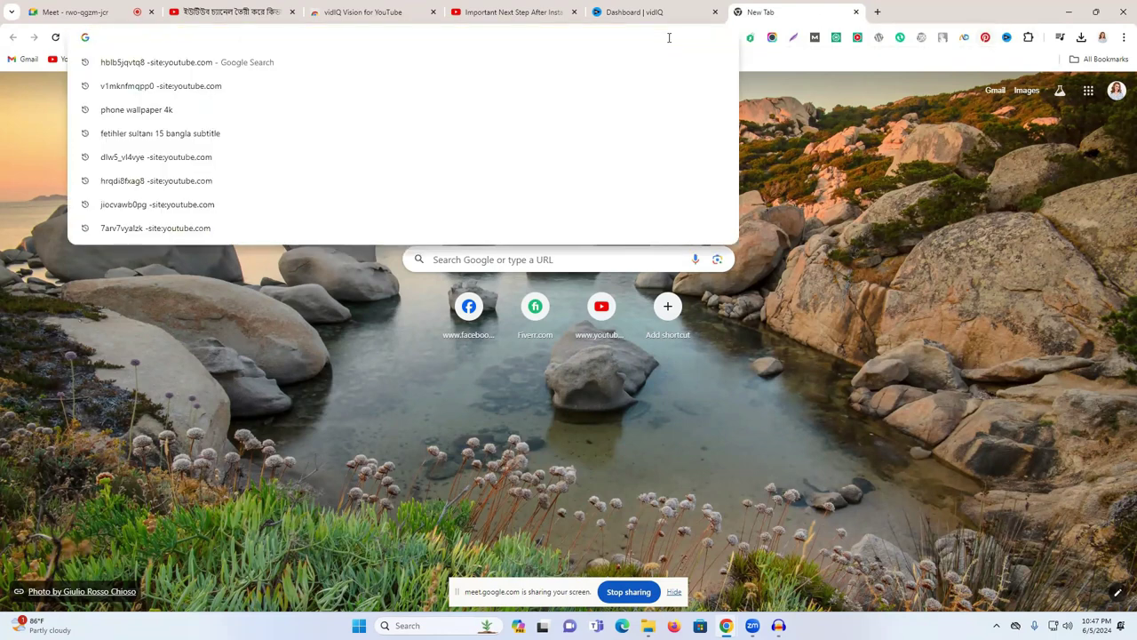
type("vidiq")
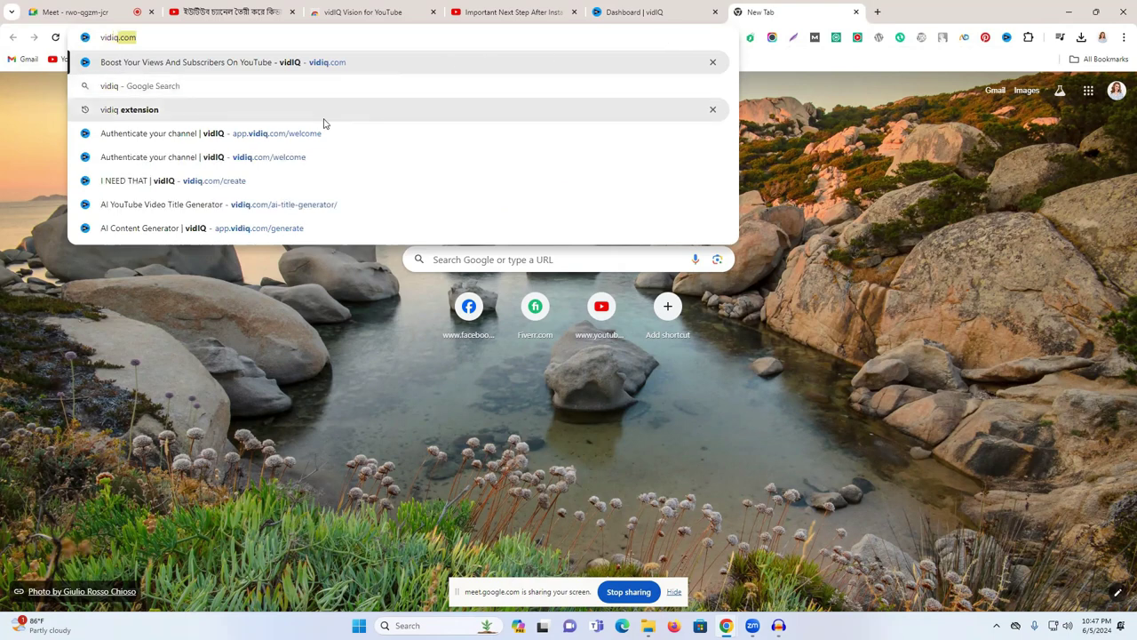
left_click(324, 116)
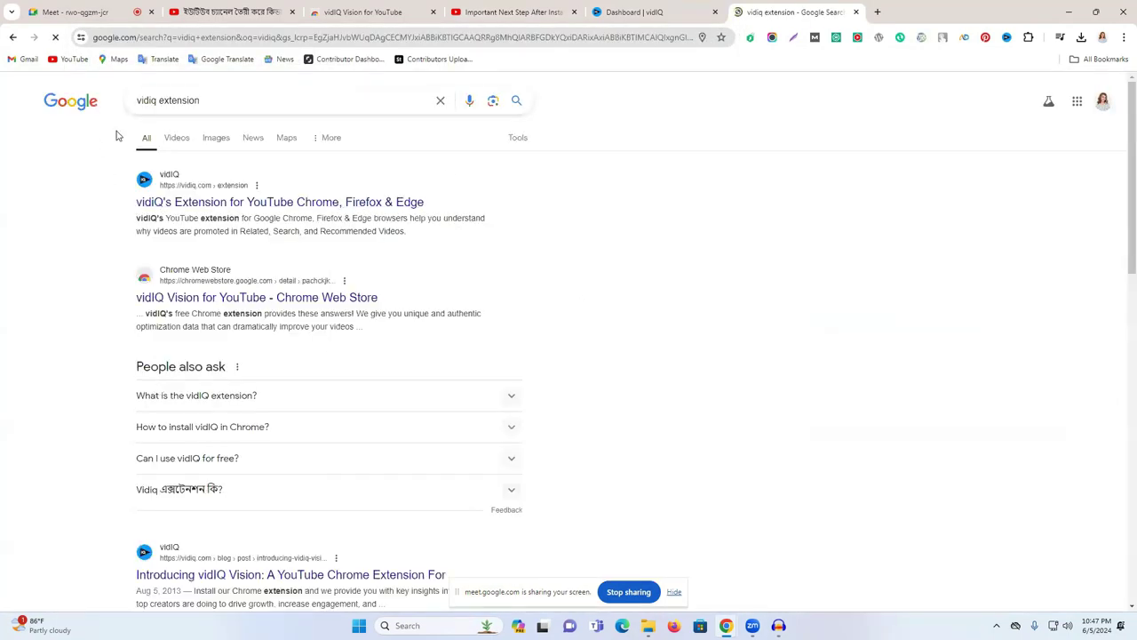
left_click(336, 210)
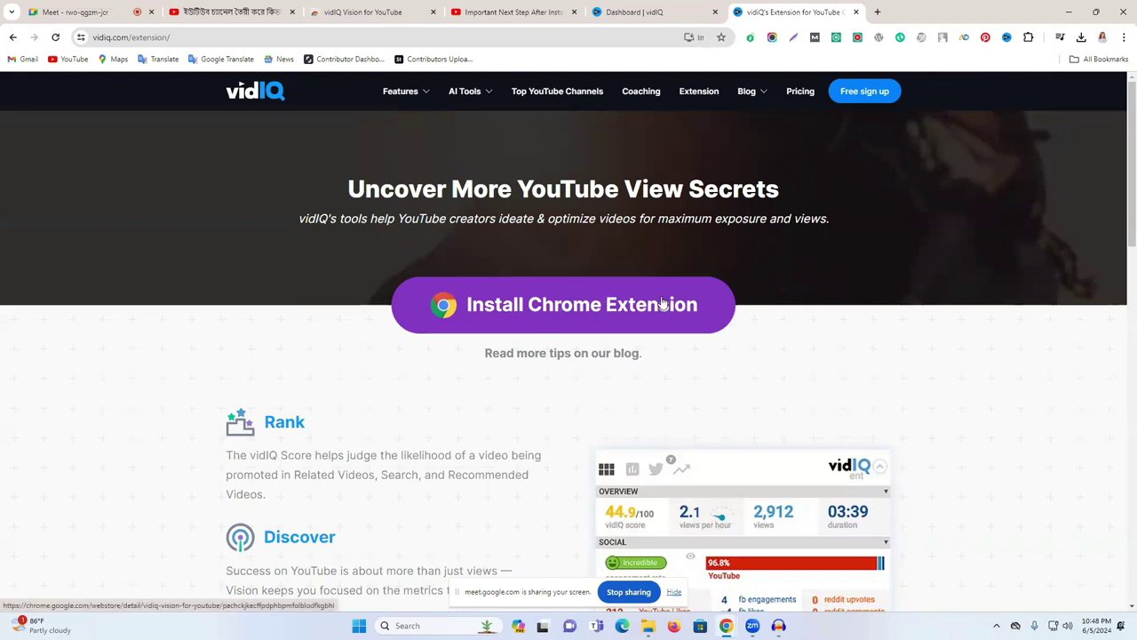
left_click(856, 12)
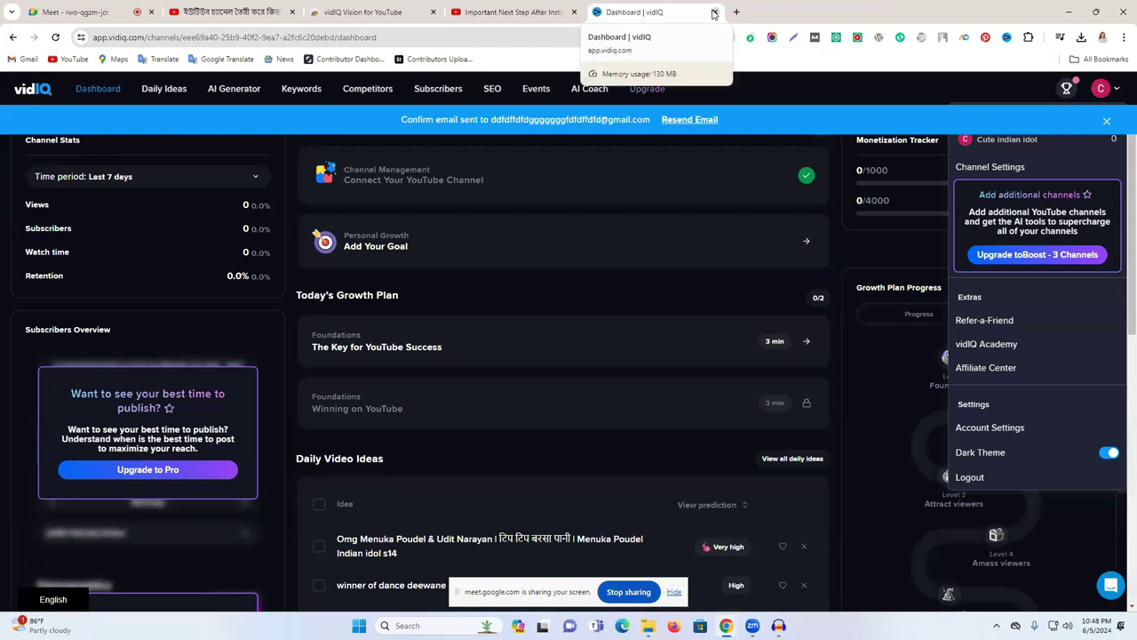
Step: Close the vidIQ dashboard and the "Important Next Step After Installing vidIQ" video, and return to the "How to Create and Optimize YouTube Channel" video
left_click(711, 12)
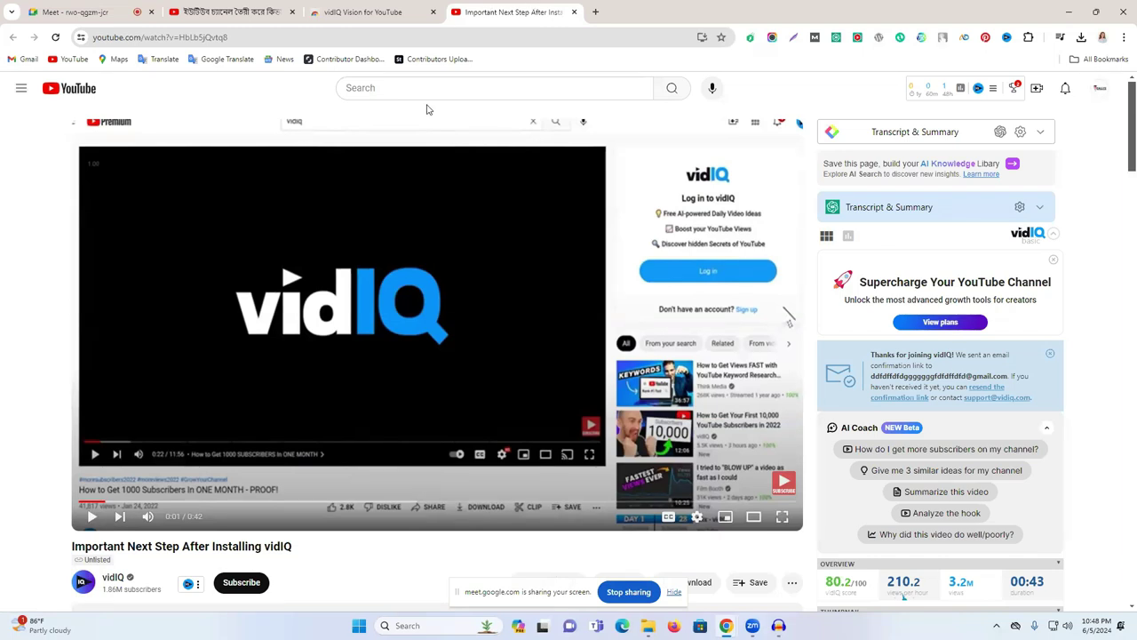
left_click(574, 11)
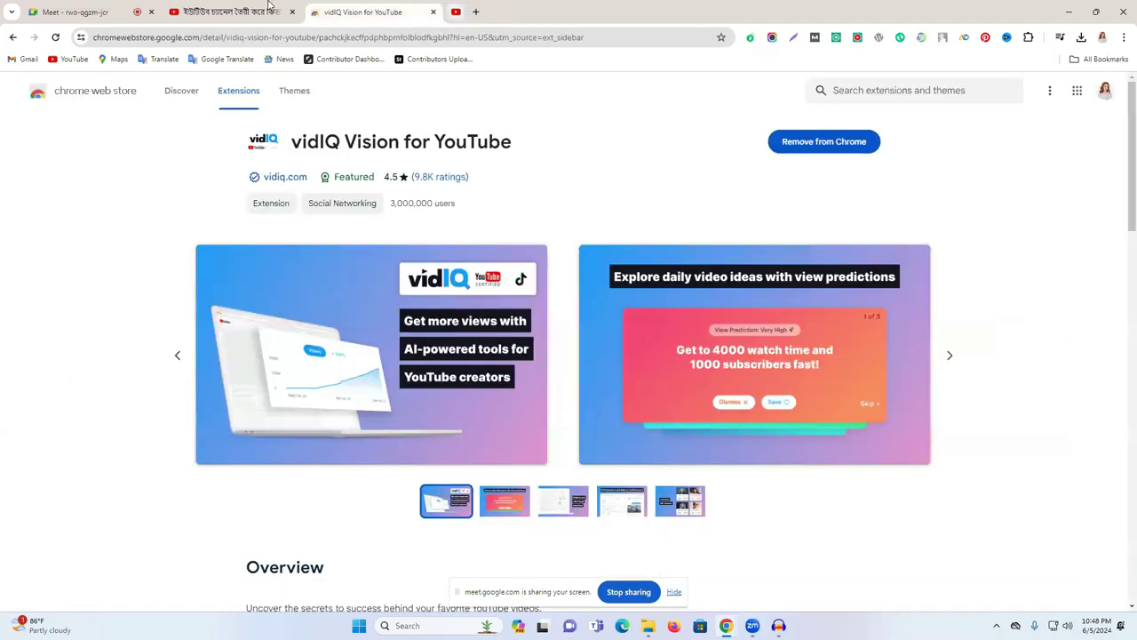
left_click(266, 12)
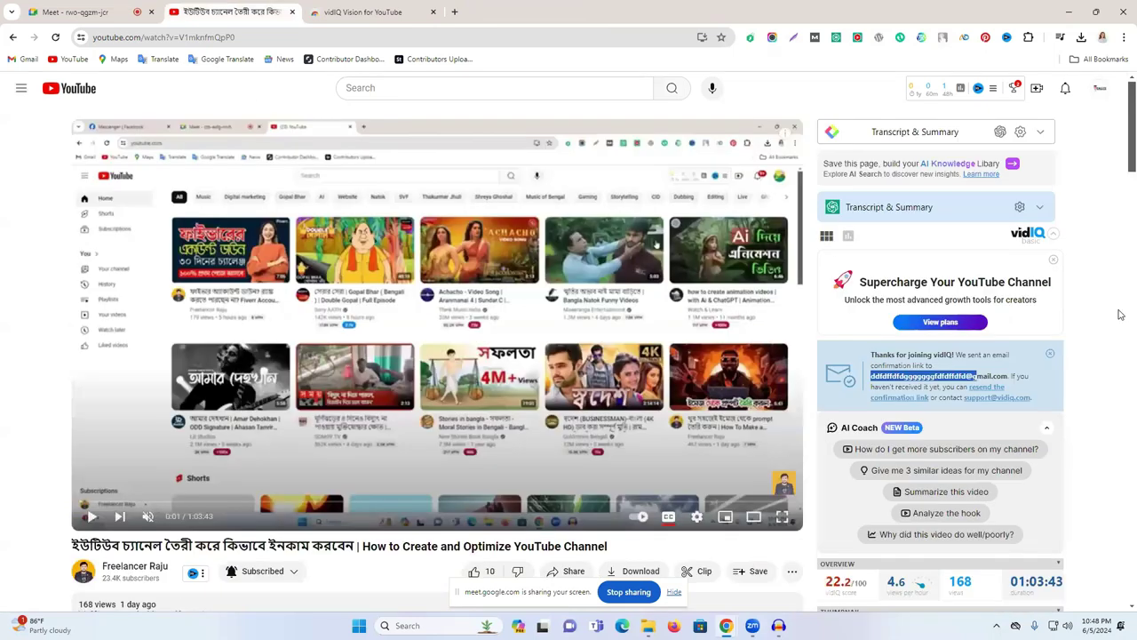
Step: Examine the vidIQ SEO score breakdown, video tags and channel tags beside the video, highlighting each of them
scroll(1053, 308, "down", 5)
scroll(942, 389, "down", 4)
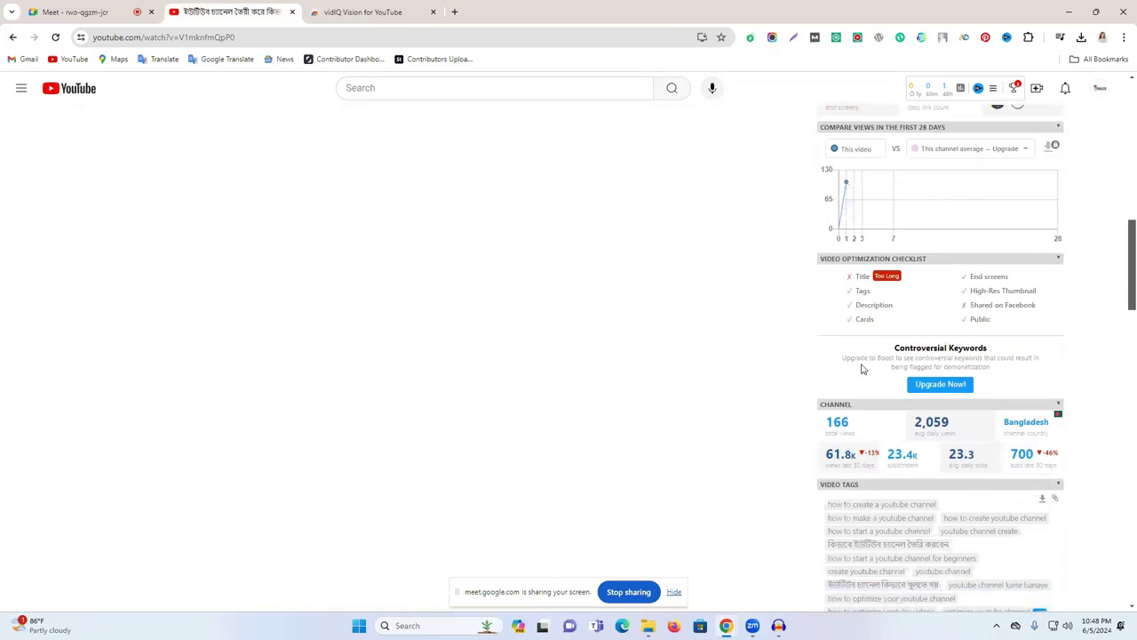
scroll(863, 368, "up", 3)
mouse_move(840, 293)
left_click_drag(829, 292, 853, 290)
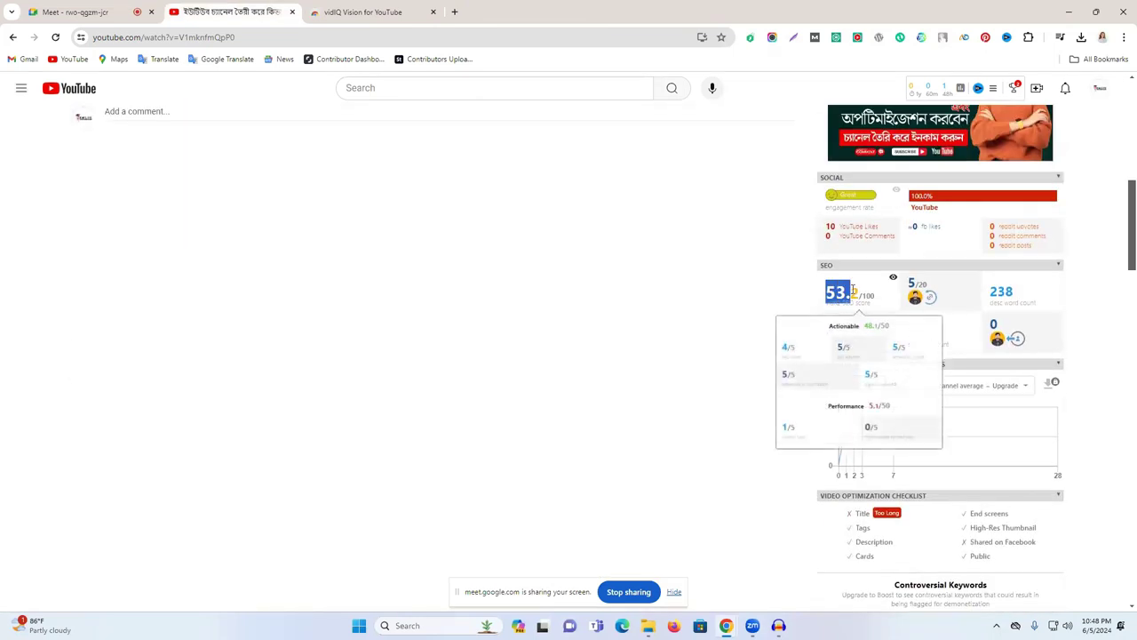
scroll(913, 316, "down", 5)
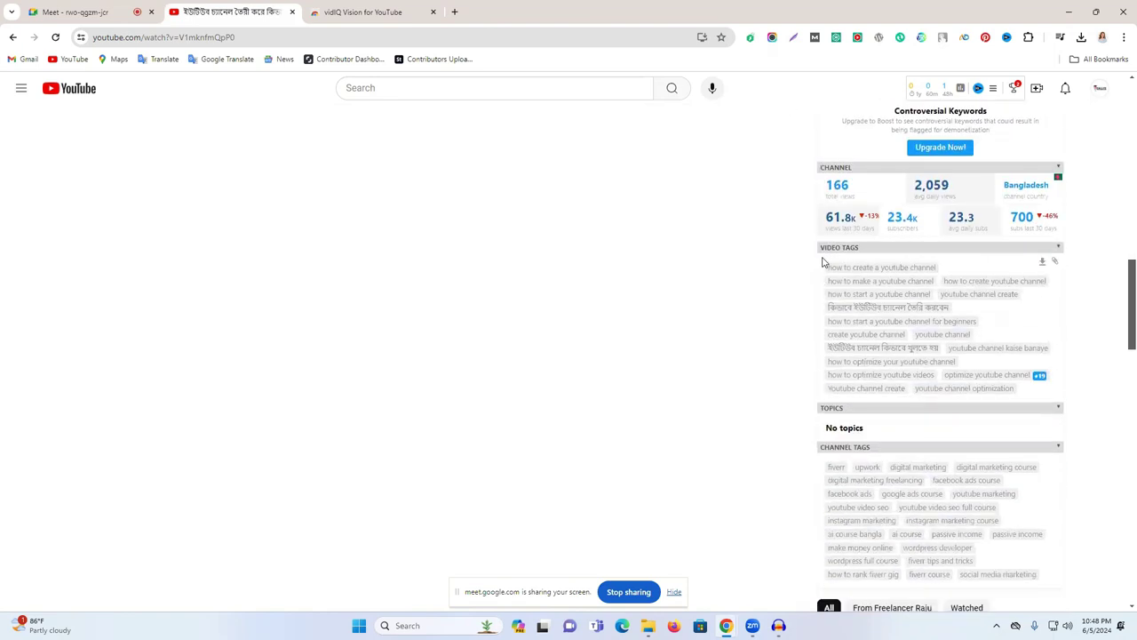
left_click_drag(821, 260, 1010, 399)
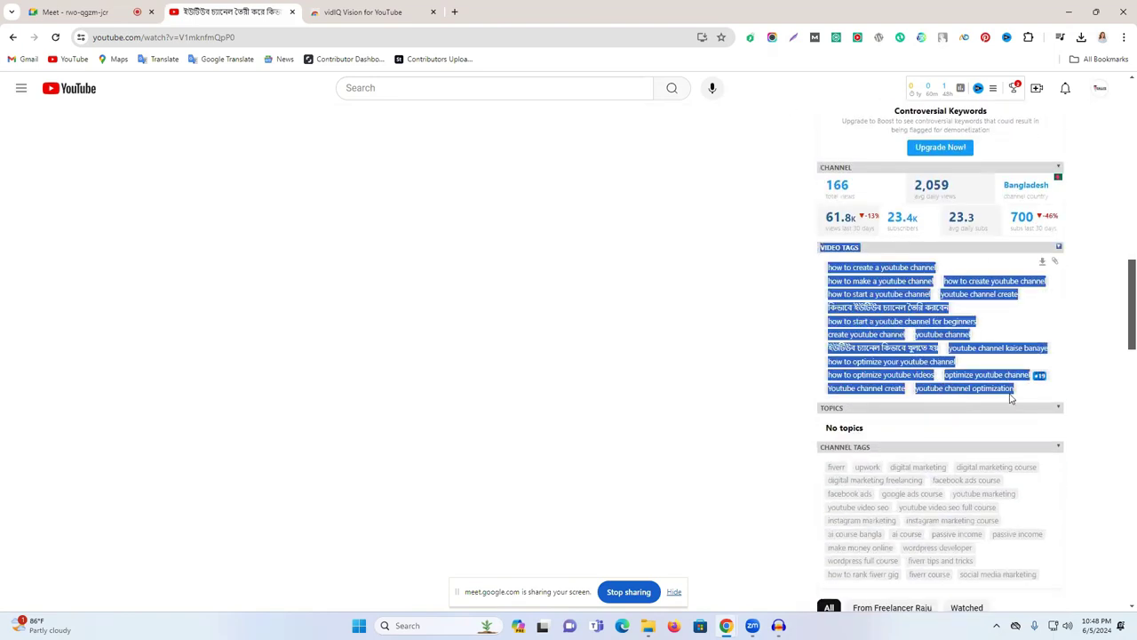
scroll(1036, 369, "down", 1)
left_click_drag(821, 348, 1043, 463)
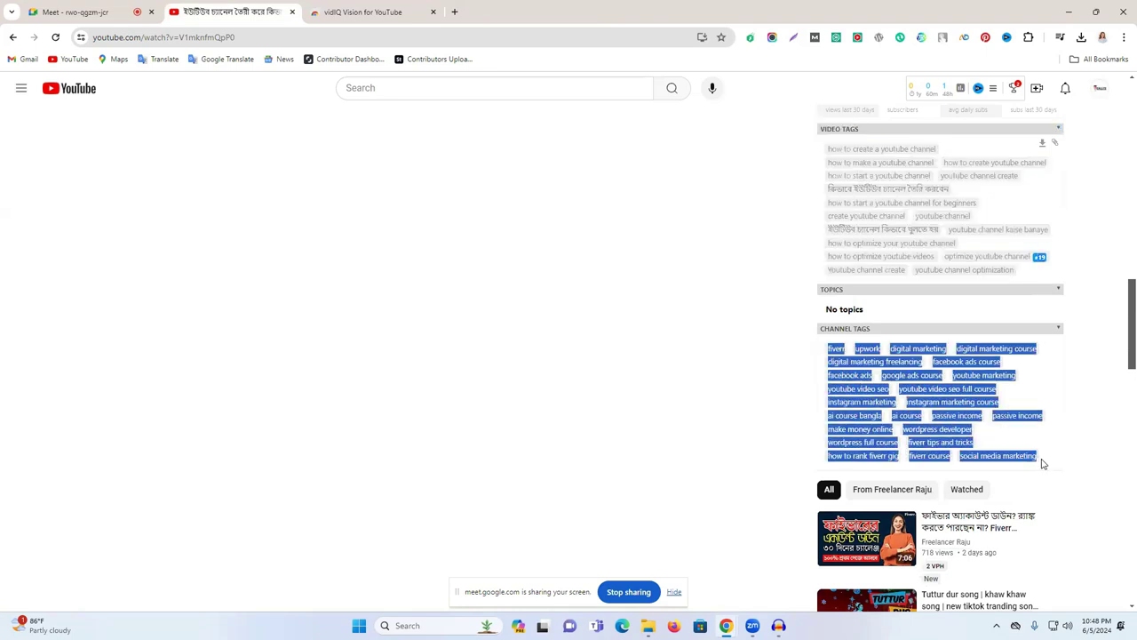
scroll(1022, 298, "up", 10)
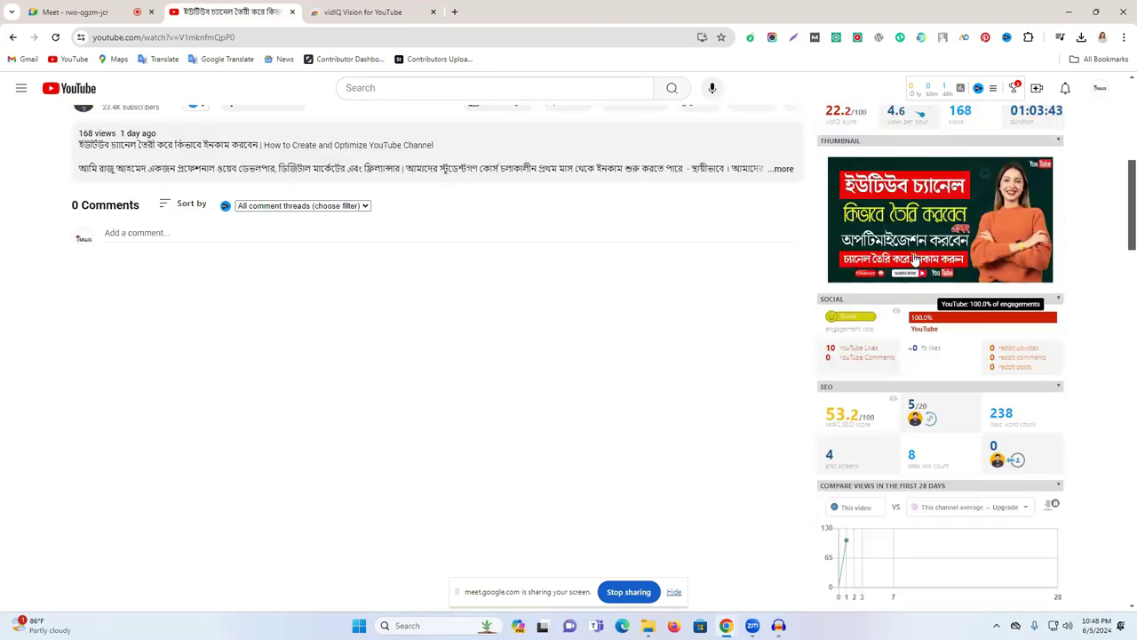
scroll(915, 258, "up", 4)
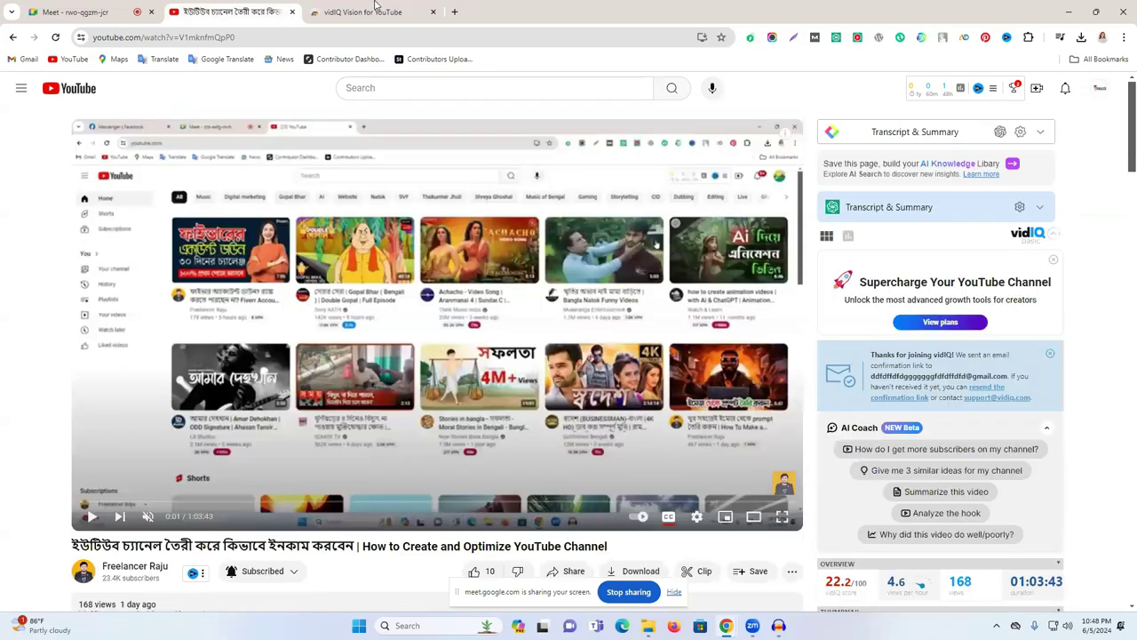
Step: Close the vidIQ Vision Chrome Web Store page and review the video's vidIQ SEO, checklist, channel and tag sections again
left_click(376, 10)
left_click(435, 12)
scroll(899, 395, "down", 5)
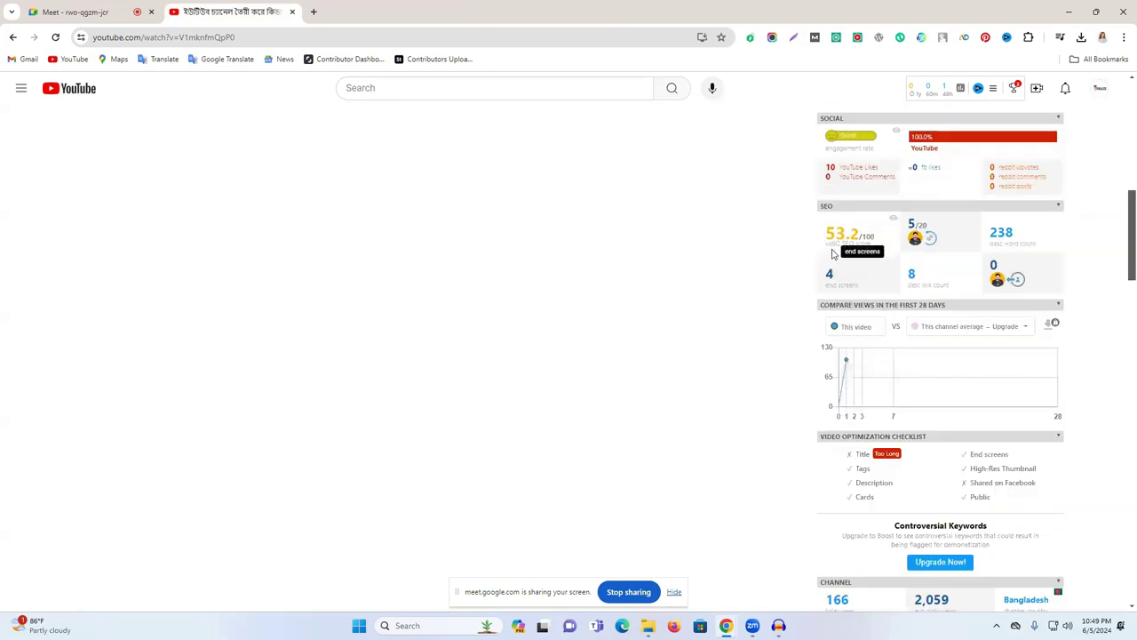
scroll(995, 327, "down", 2)
scroll(996, 325, "down", 5)
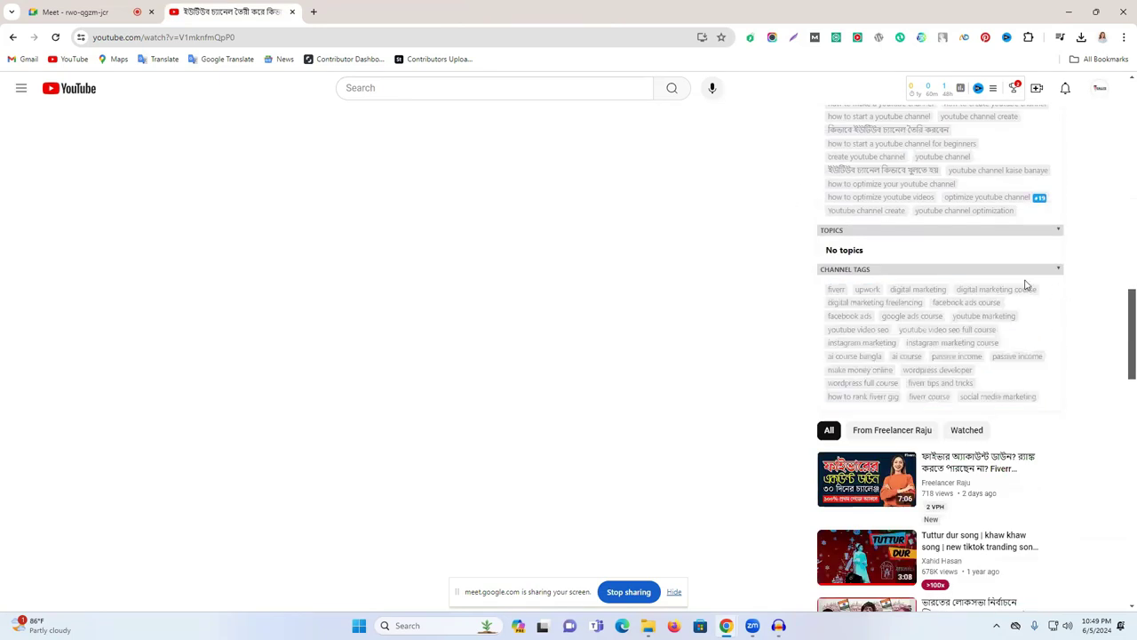
scroll(1026, 284, "up", 4)
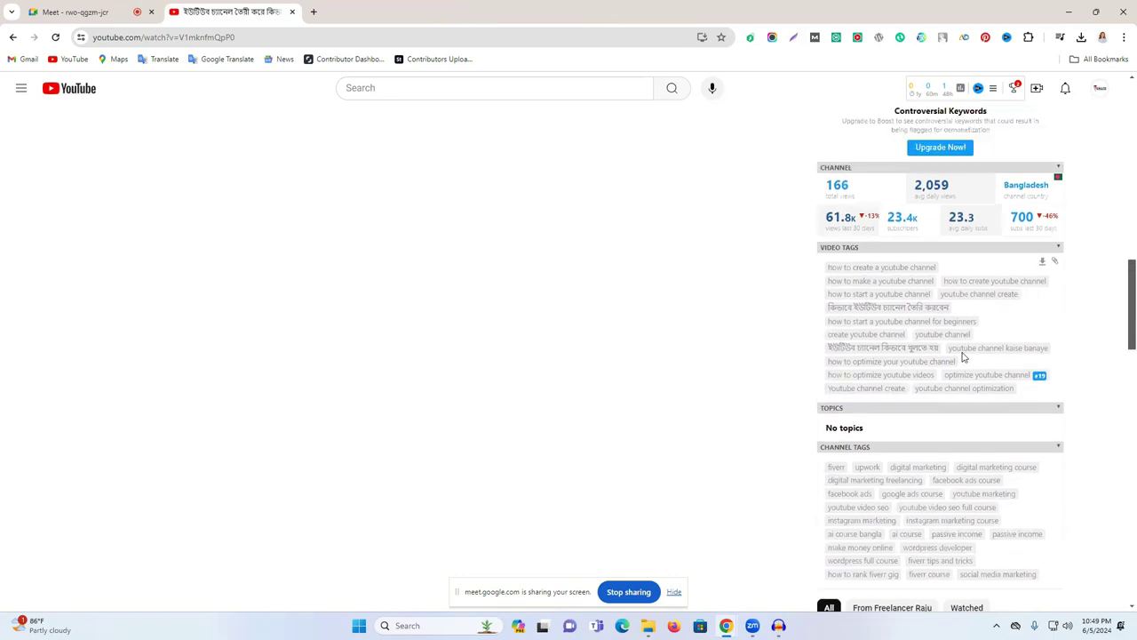
scroll(942, 342, "up", 8)
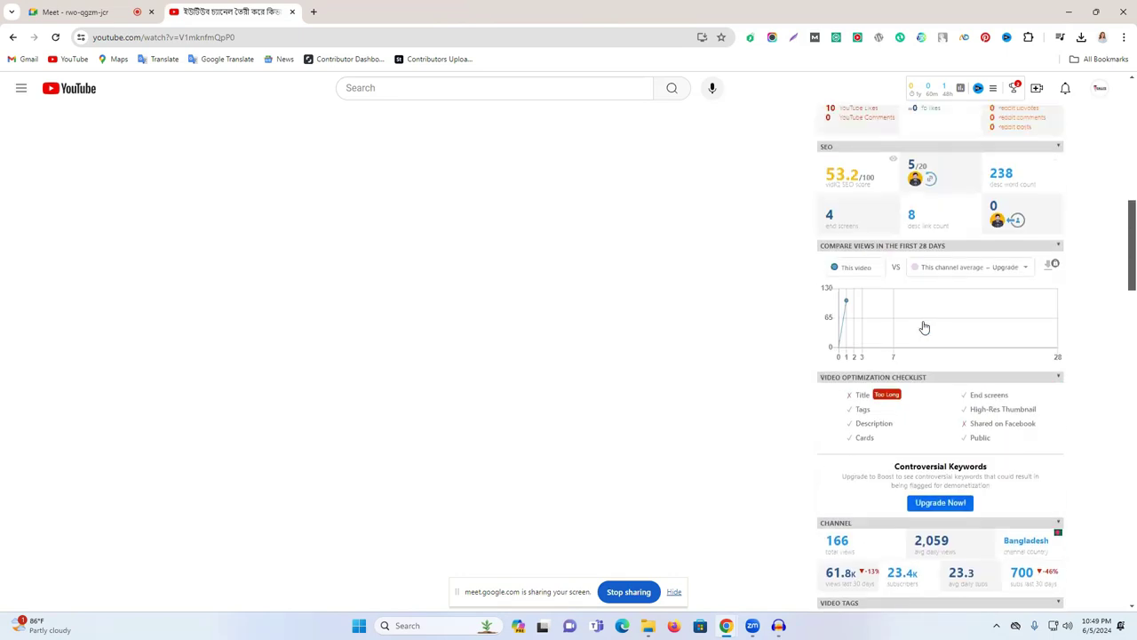
scroll(924, 327, "up", 3)
mouse_move(846, 305)
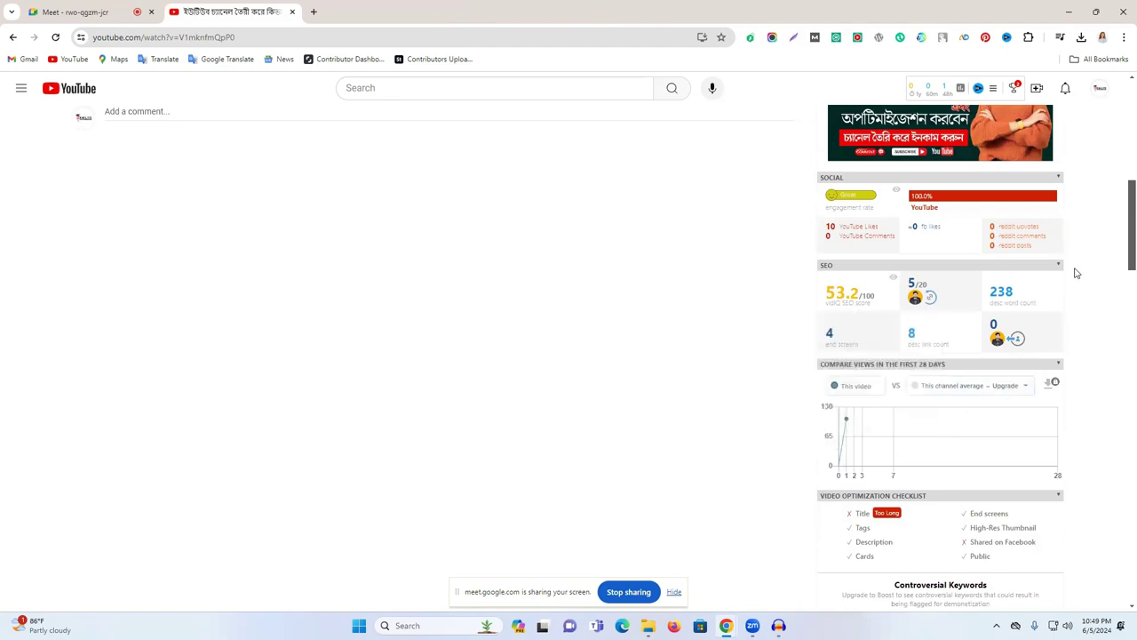
Step: Highlight the Bangla part of the video title and check the breakdown of the vidIQ SEO score
scroll(1073, 269, "up", 5)
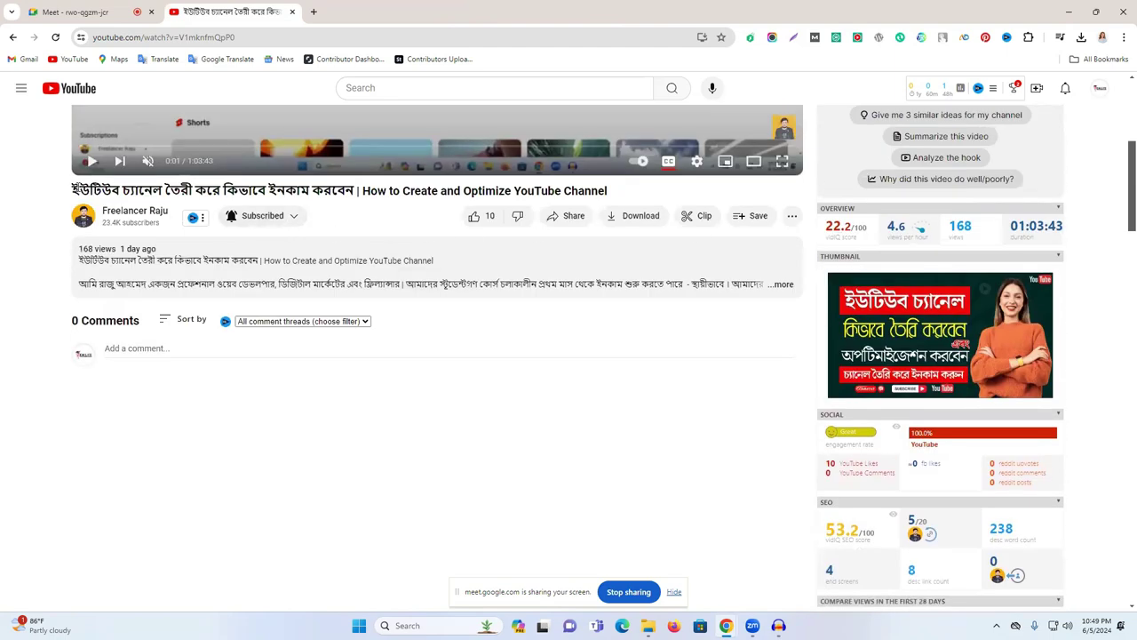
left_click_drag(72, 189, 364, 188)
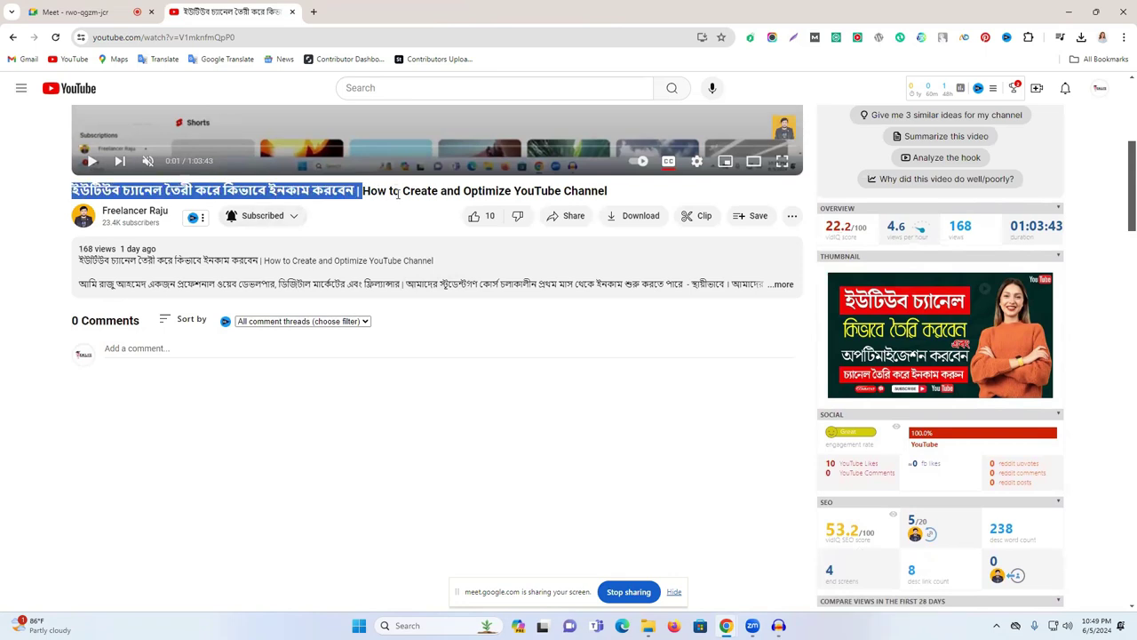
scroll(799, 303, "down", 3)
mouse_move(808, 304)
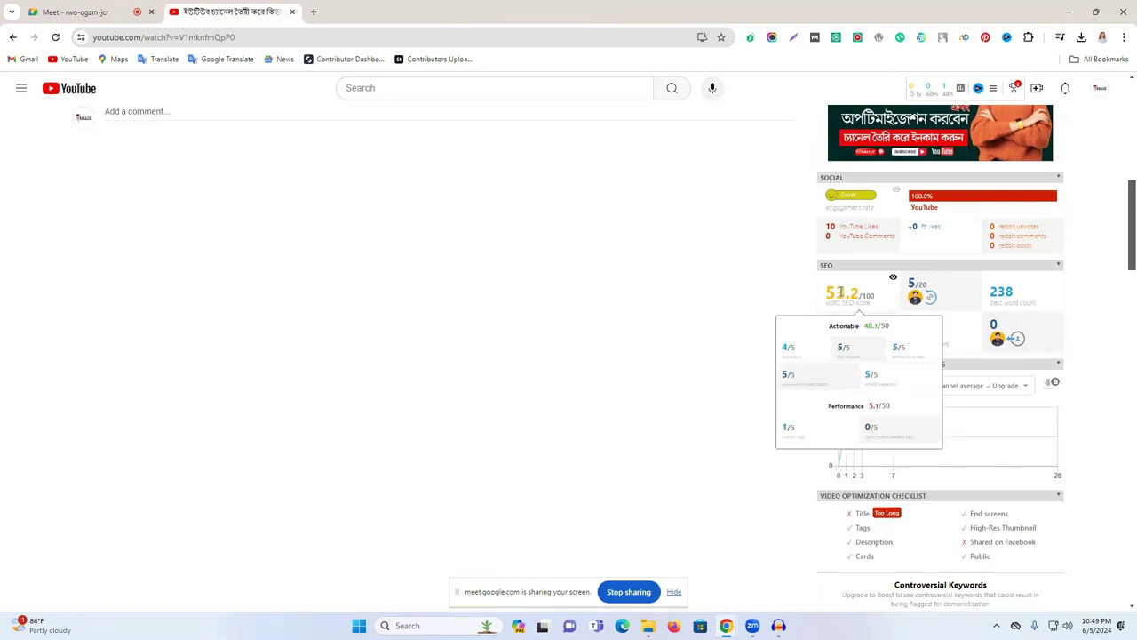
scroll(594, 238, "up", 3)
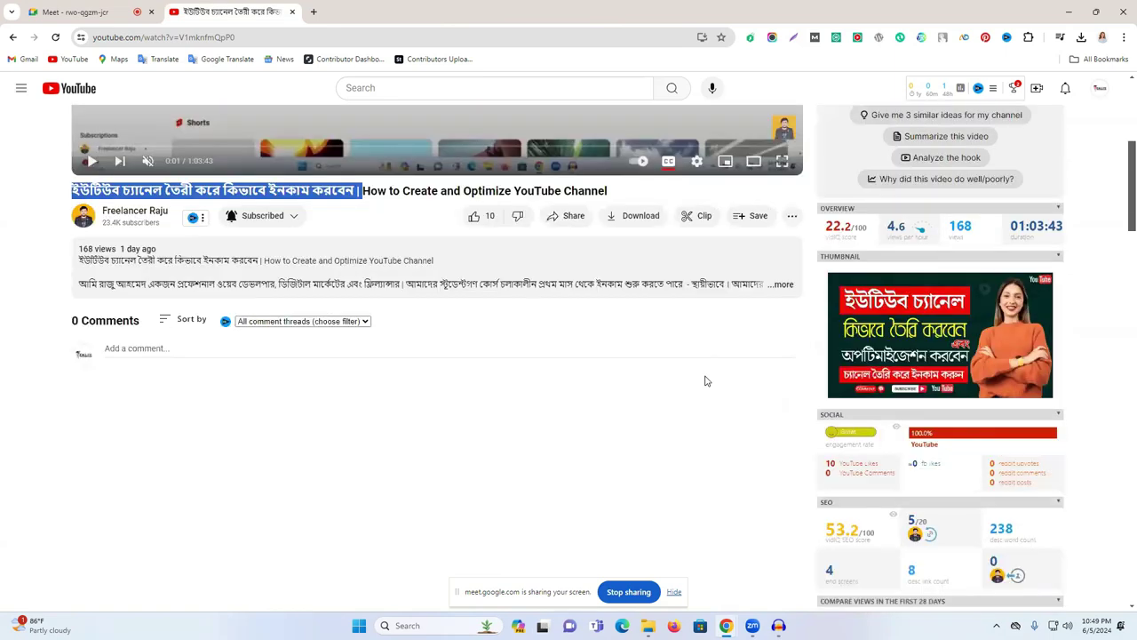
Step: Minimize the browser and open This PC in File Explorer
left_click(1069, 12)
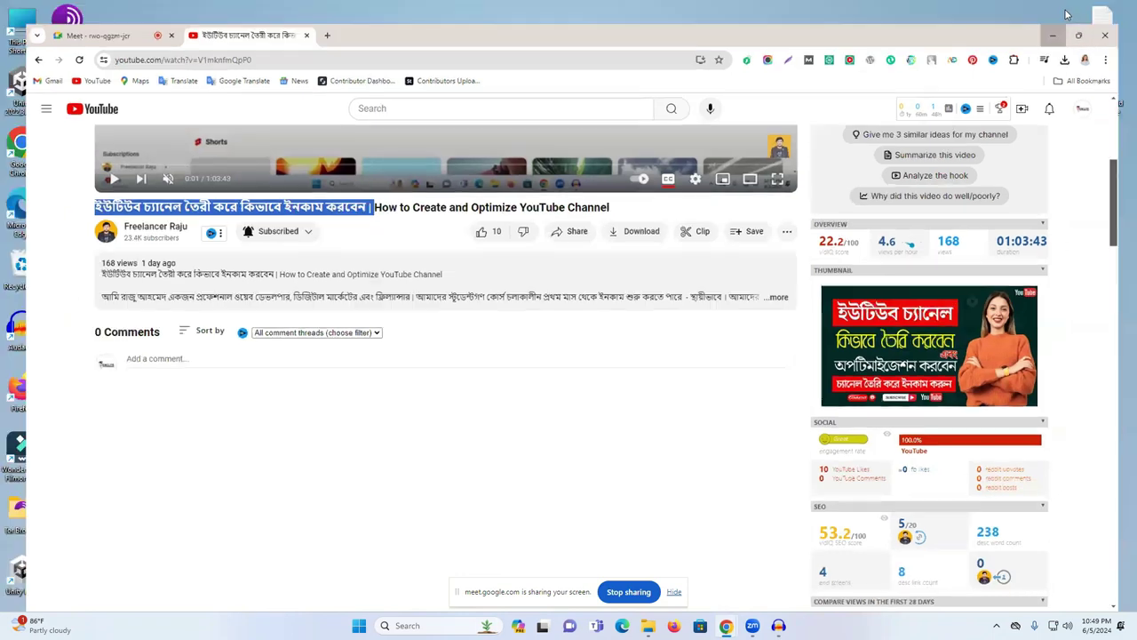
double_click(12, 29)
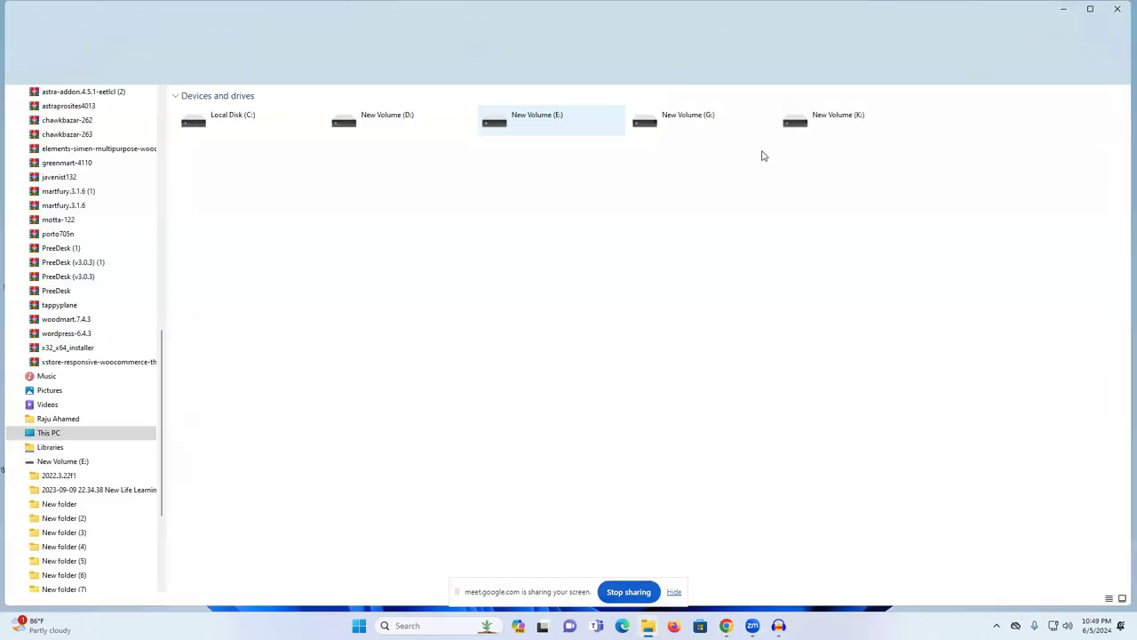
left_click(433, 130)
double_click(433, 130)
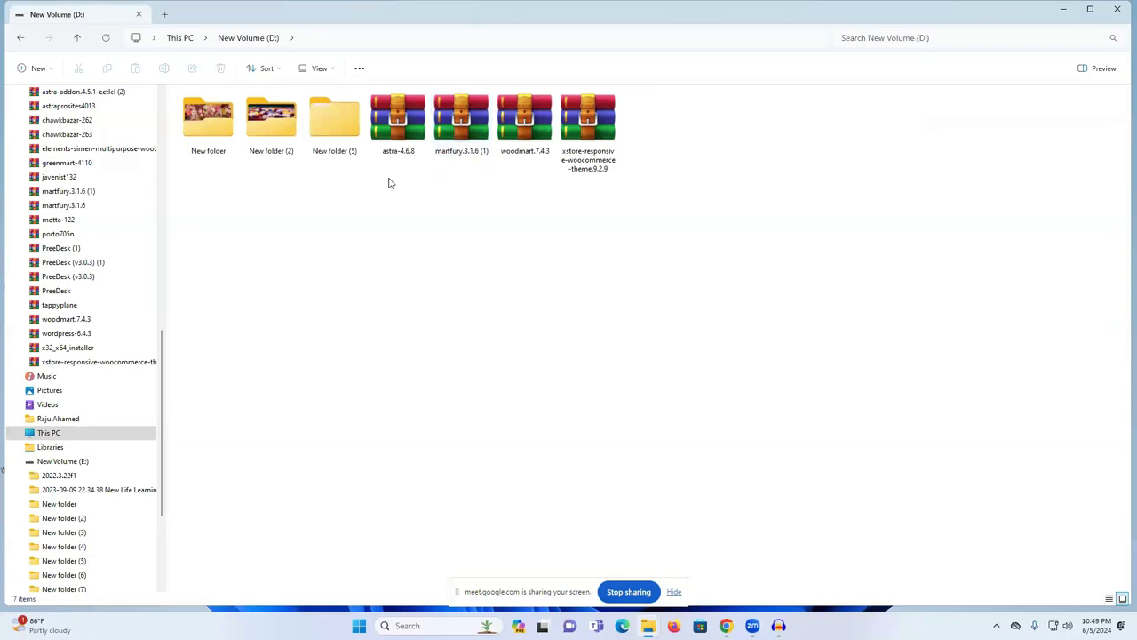
double_click(334, 129)
left_click(79, 38)
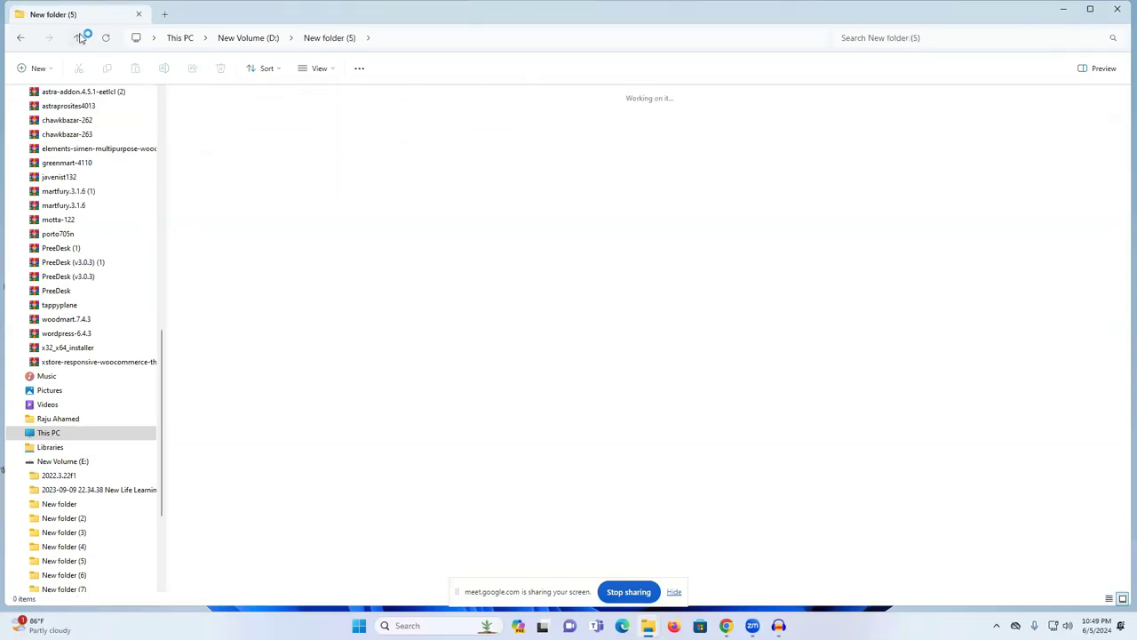
left_click(79, 39)
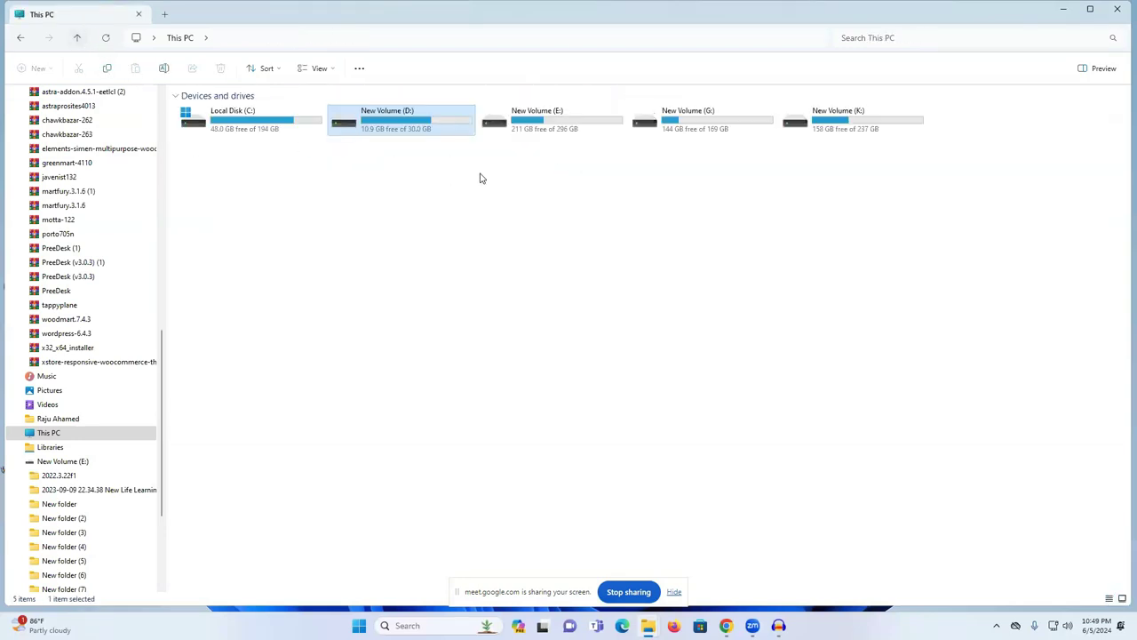
Step: Open "New folder (2)" on the E: drive, highlight all of its files and clear the selection
double_click(533, 132)
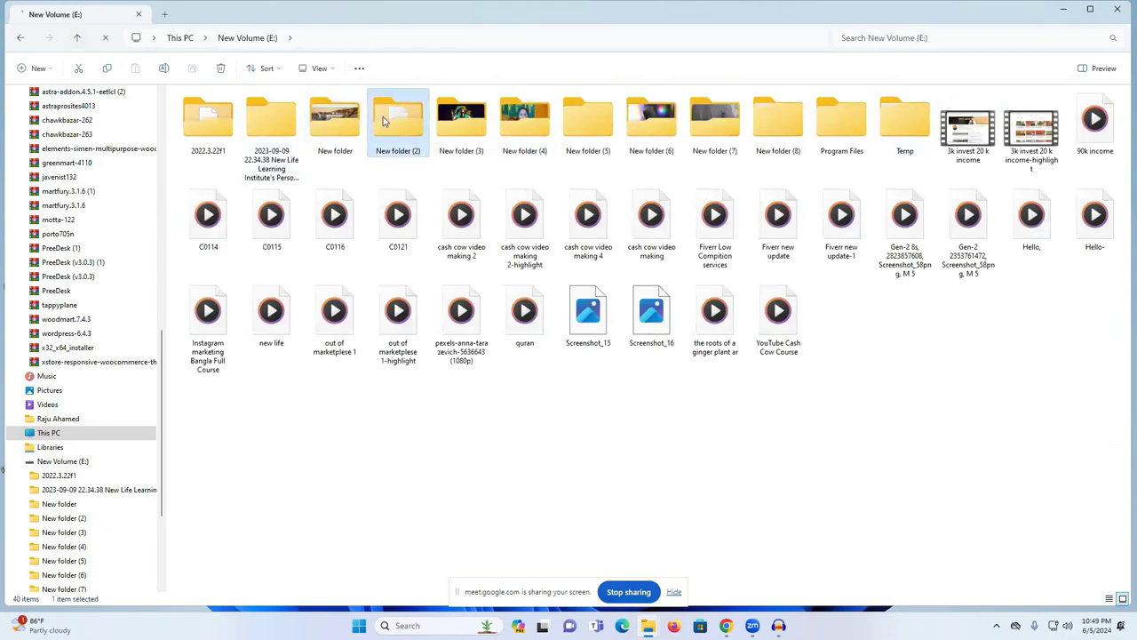
double_click(383, 116)
left_click_drag(1123, 489, 176, 87)
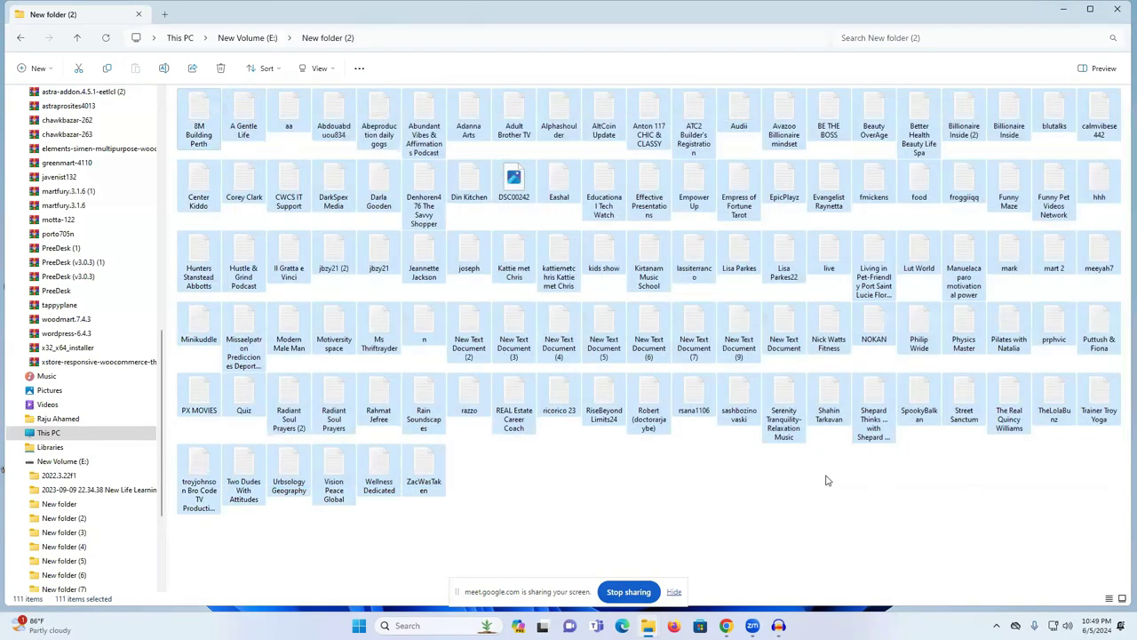
left_click(454, 453)
Step: Open the ZacWasTaken text file and select the fourth prnt.sc screenshot link in it
left_click(423, 468)
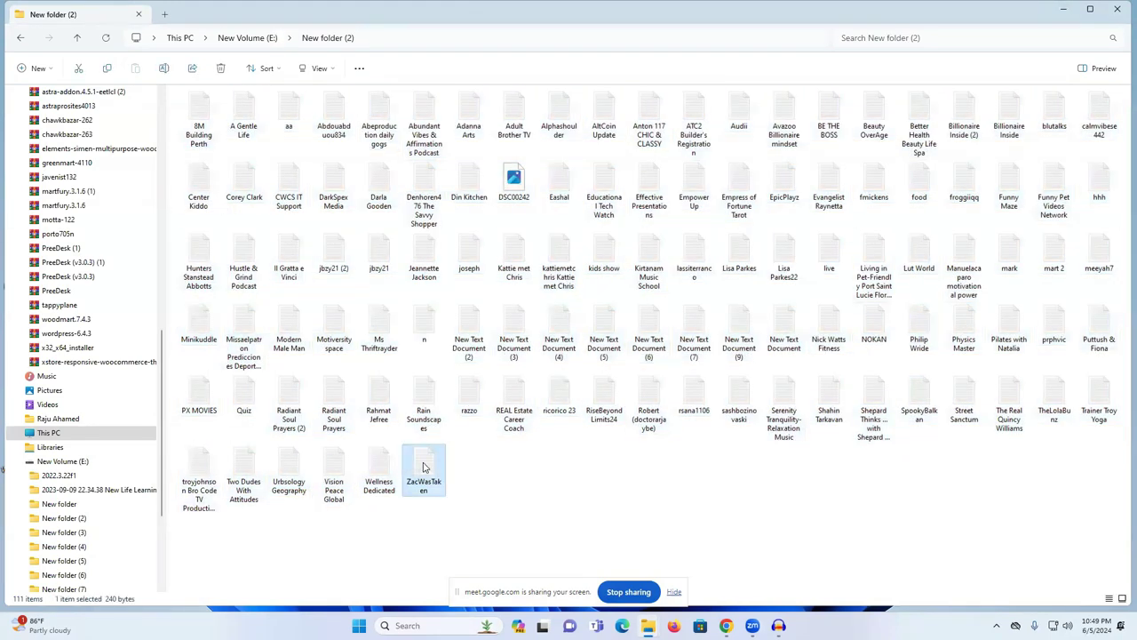
double_click(423, 467)
left_click_drag(939, 278, 888, 278)
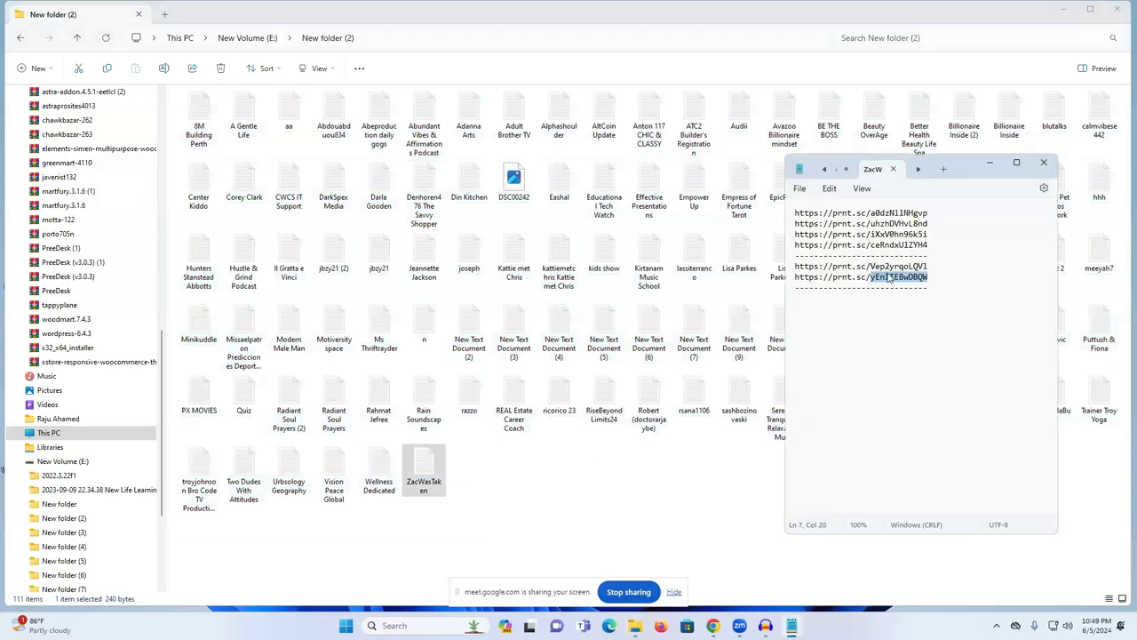
triple_click(877, 245)
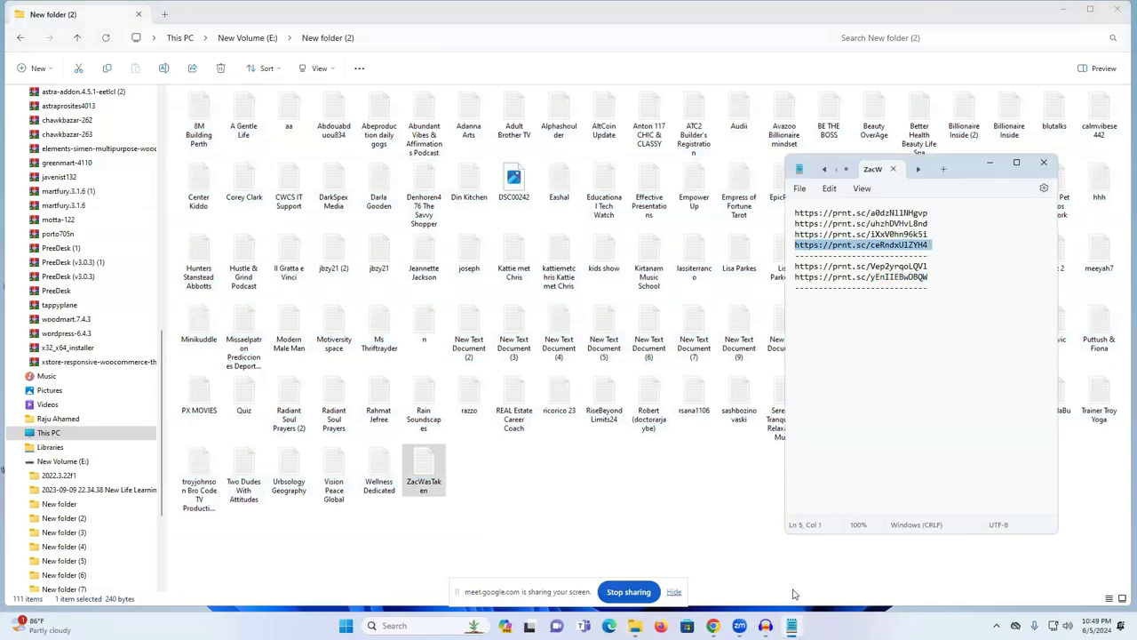
Step: Switch to Chrome and open the fourth prnt.sc link in a new tab
mouse_move(713, 625)
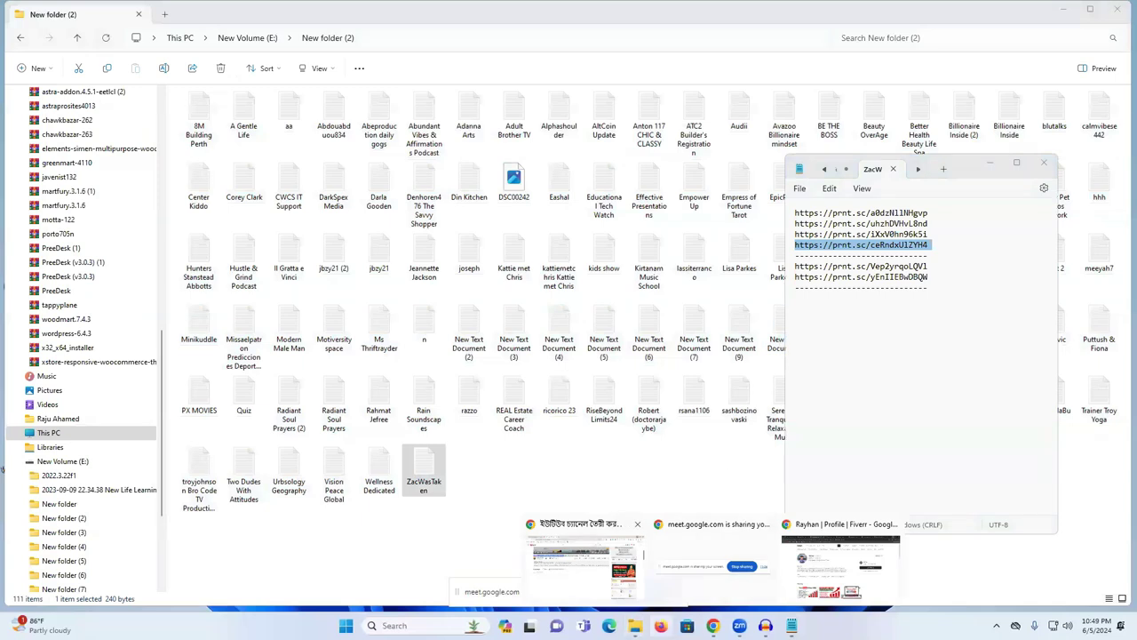
left_click(622, 586)
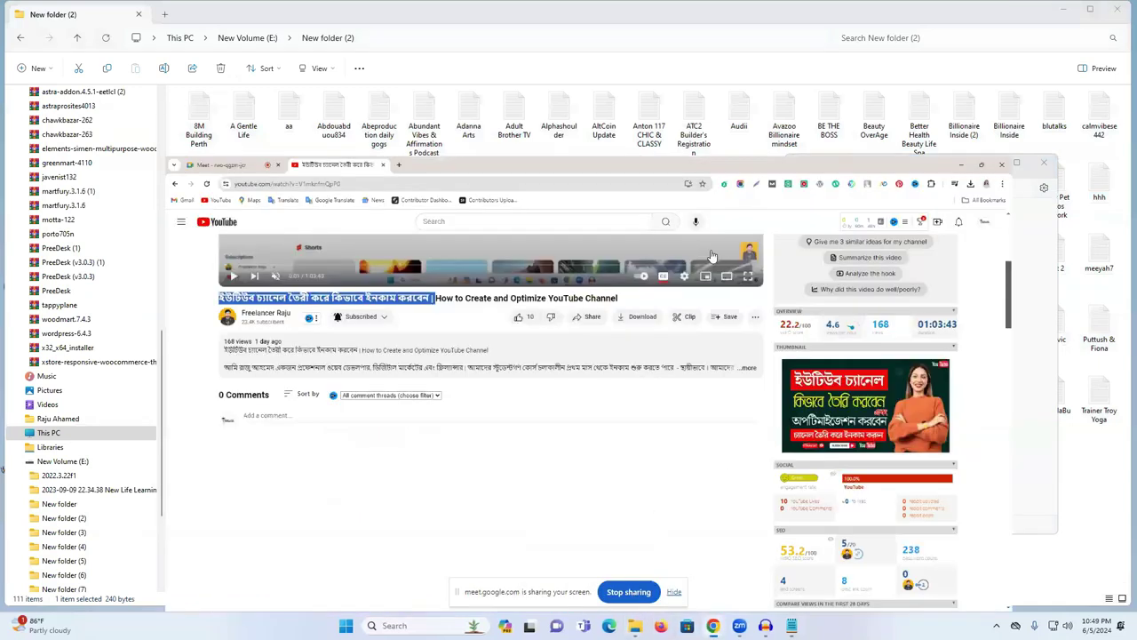
left_click(316, 10)
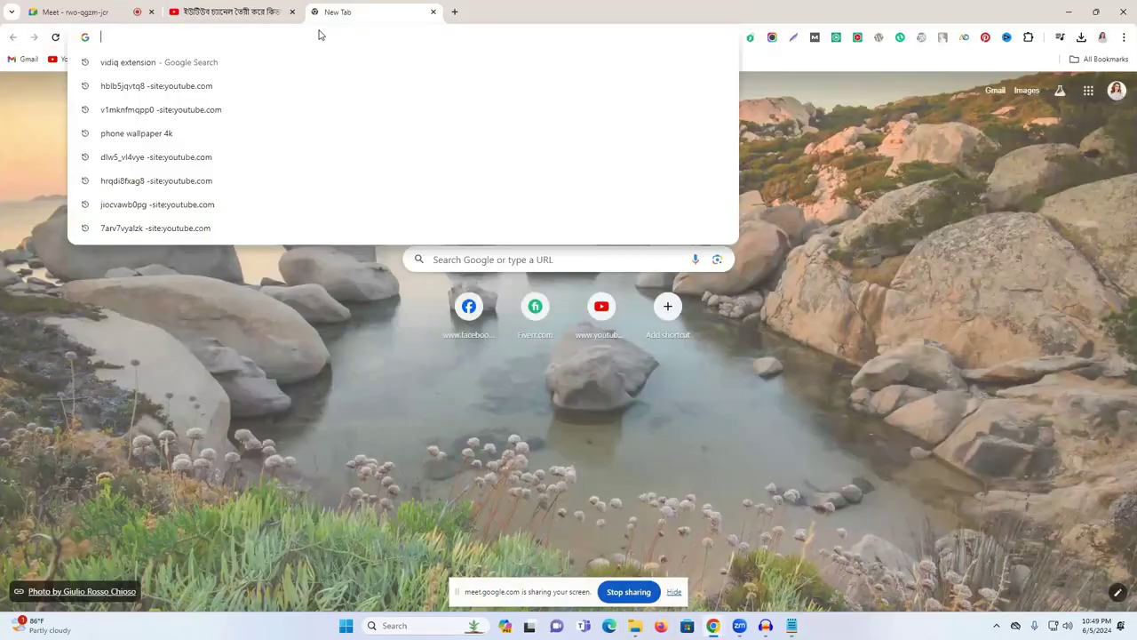
type("prnt.sc/ceRndxUIZYH4")
key("Return")
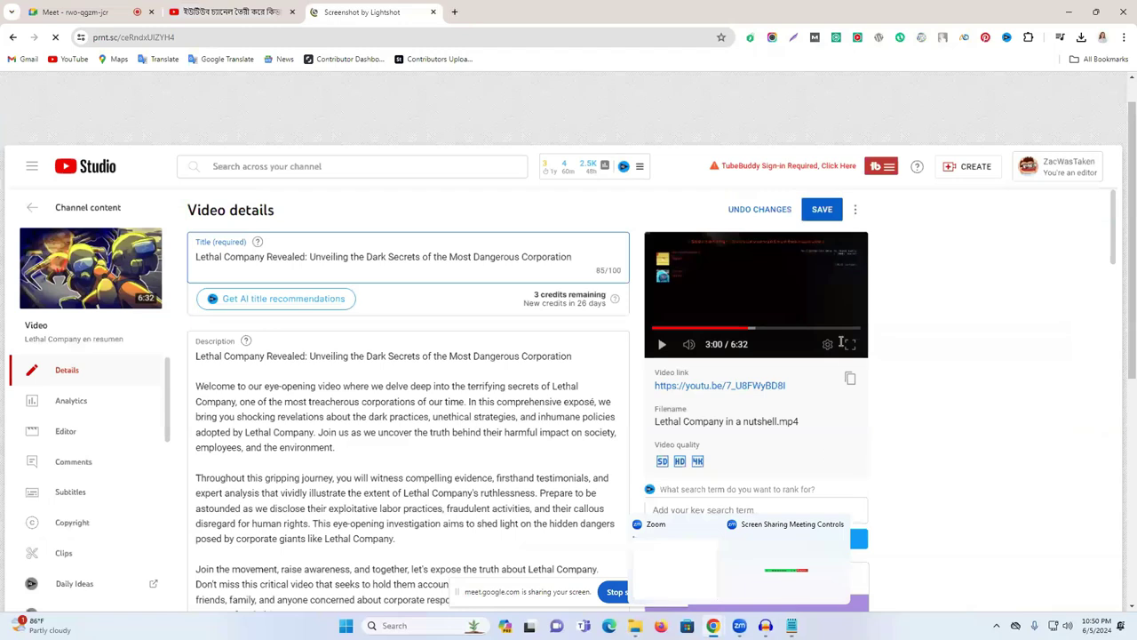
Step: Copy the last prnt.sc link from the text file, open it in the same tab and view the screenshot's vidIQ SEO score
left_click(792, 625)
triple_click(840, 276)
key("ctrl+c")
left_click(364, 36)
key("ctrl+v")
key("Return")
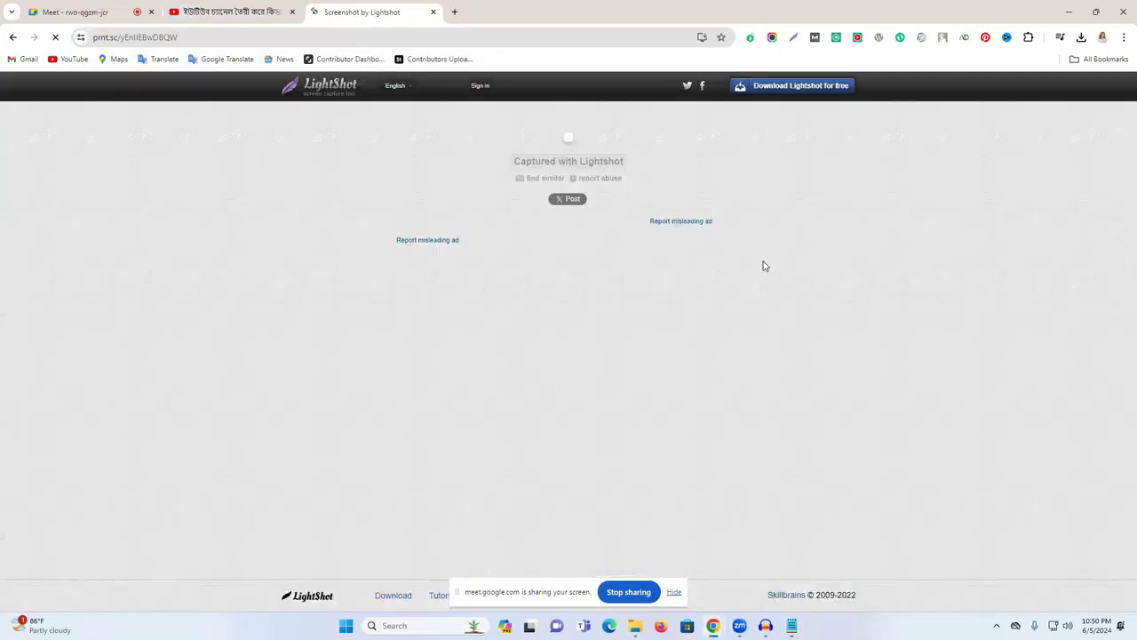
scroll(782, 317, "down", 1)
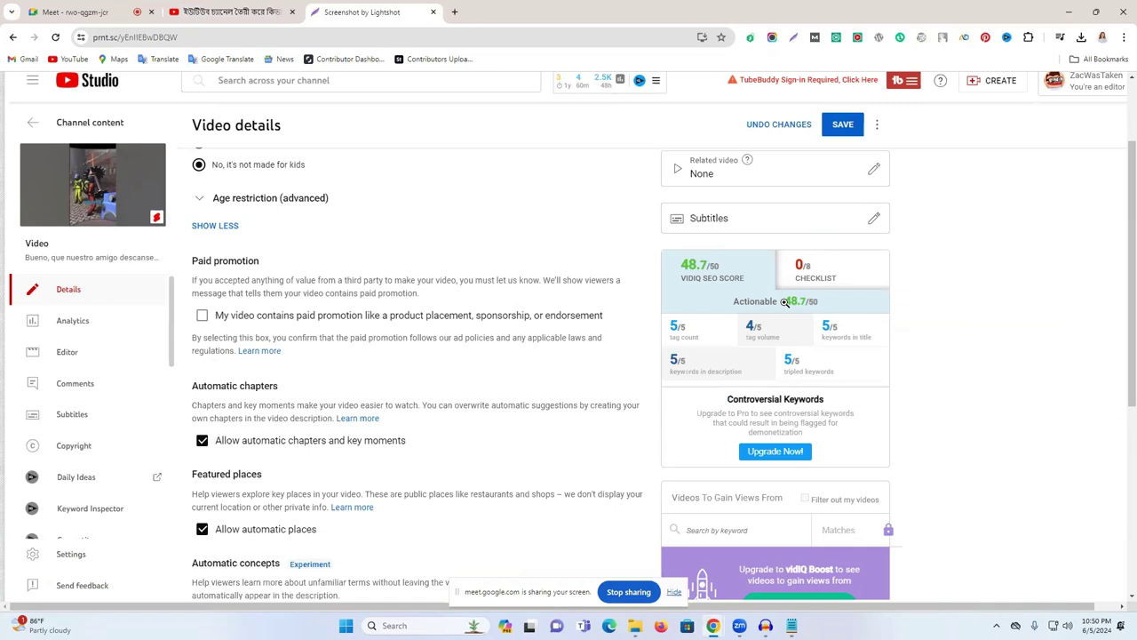
Step: Review the vidIQ SEO score panel in the Lightshot screenshot and close its tab
scroll(778, 423, "down", 2)
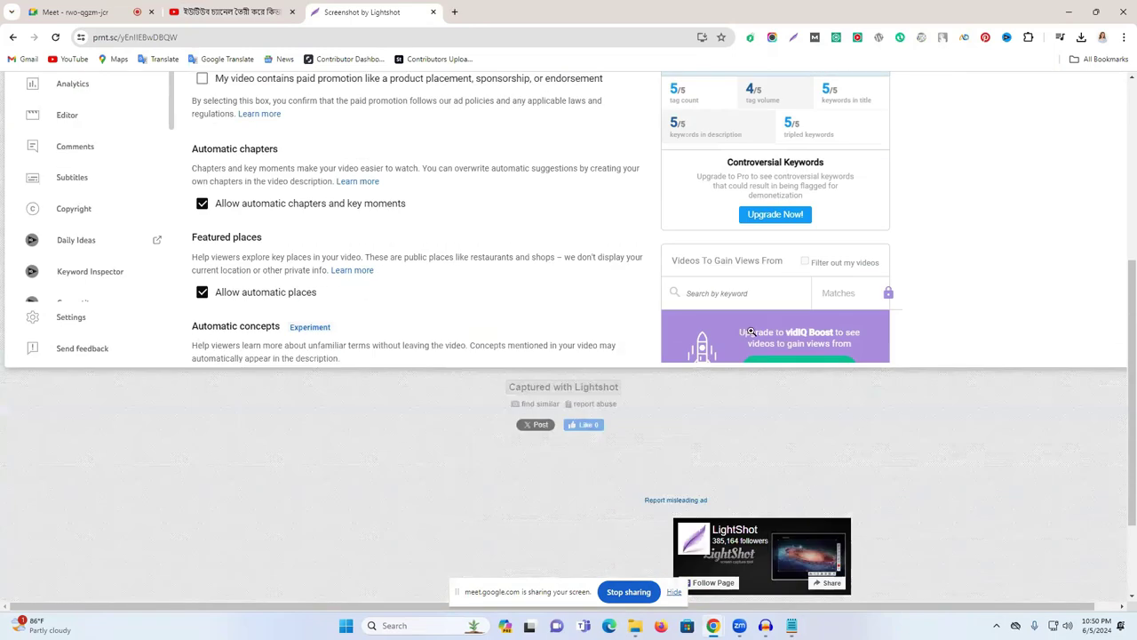
scroll(732, 222, "up", 3)
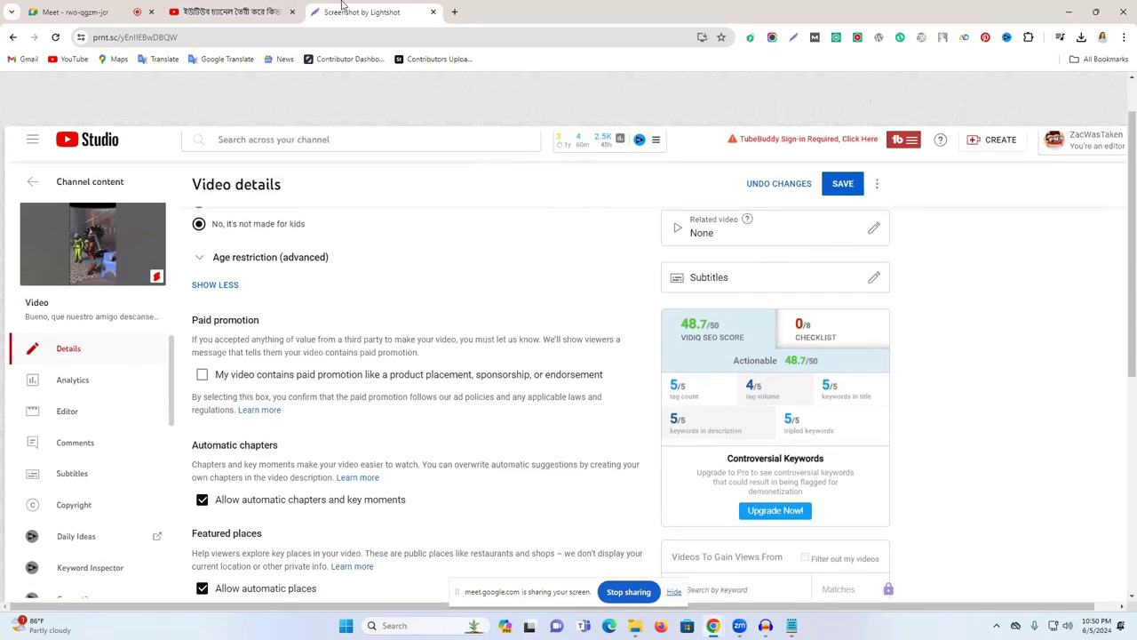
left_click(433, 12)
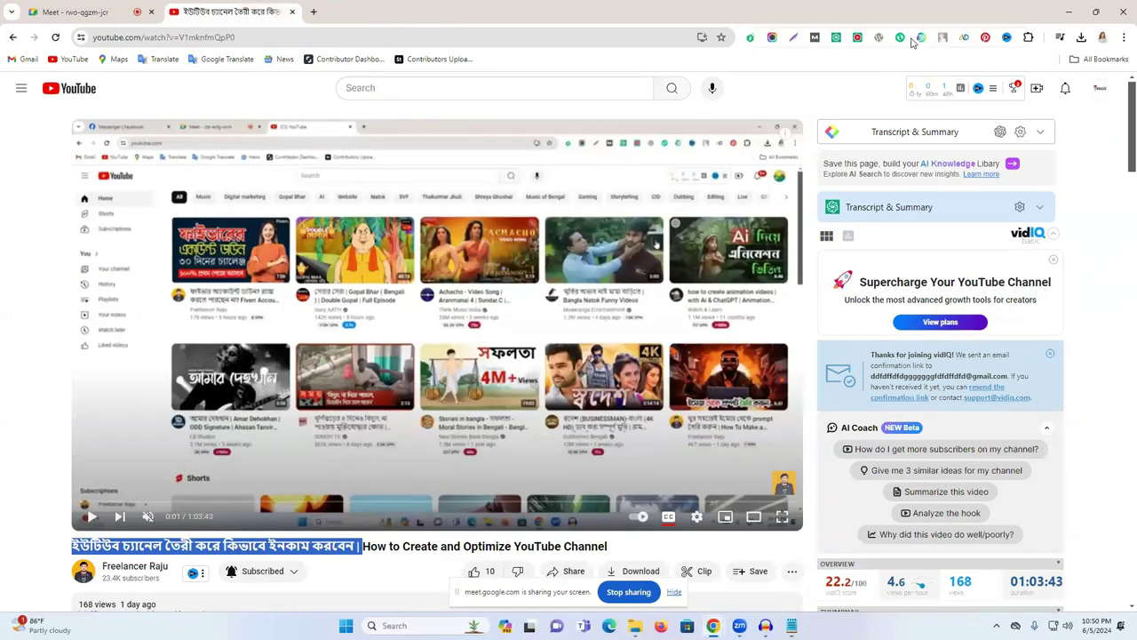
Step: Open Chrome's extension management page in a new tab
left_click(316, 12)
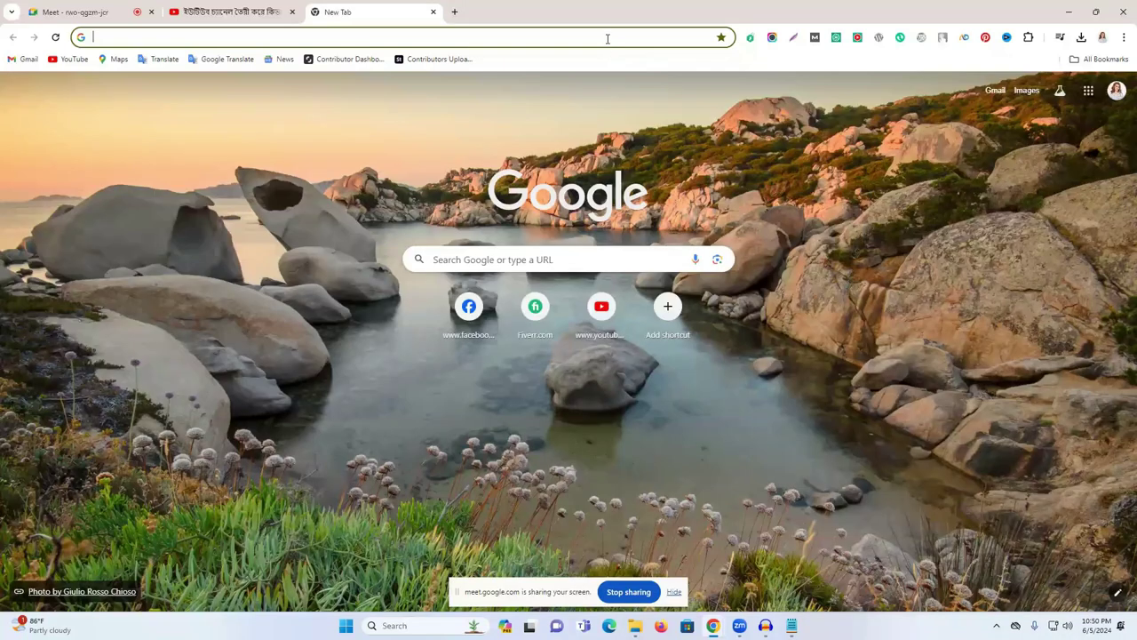
left_click(608, 37)
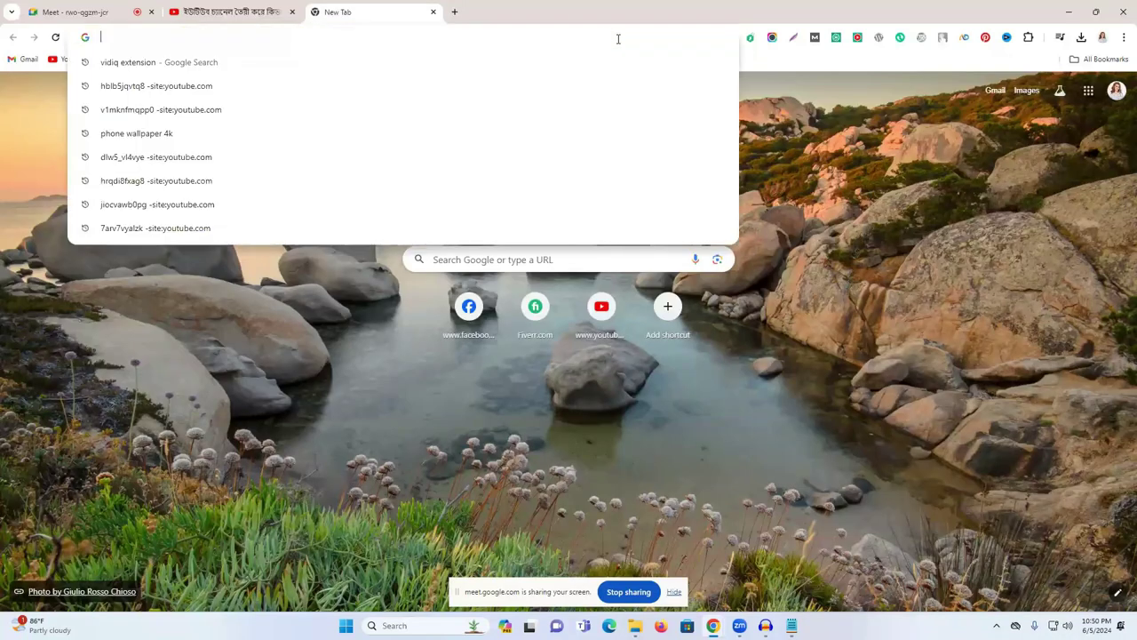
left_click(1028, 38)
scroll(977, 222, "down", 1)
left_click(934, 350)
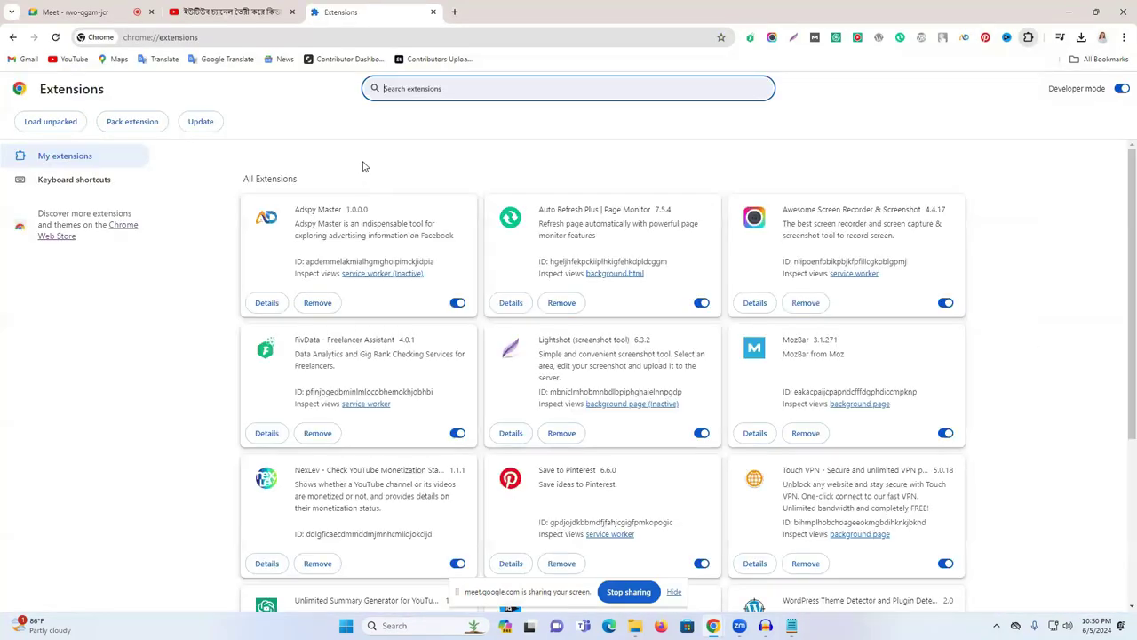
Step: Search the Chrome Web Store for "keyword" and open the Keywords Everywhere - Keyword Tool page
left_click(55, 235)
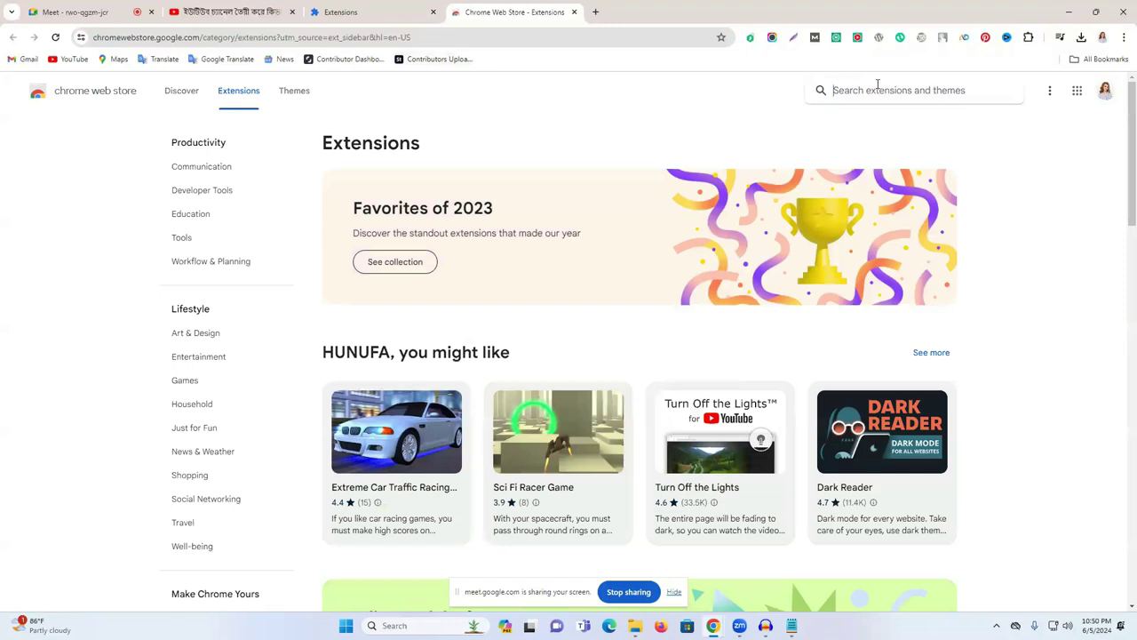
left_click(877, 83)
type("keyword")
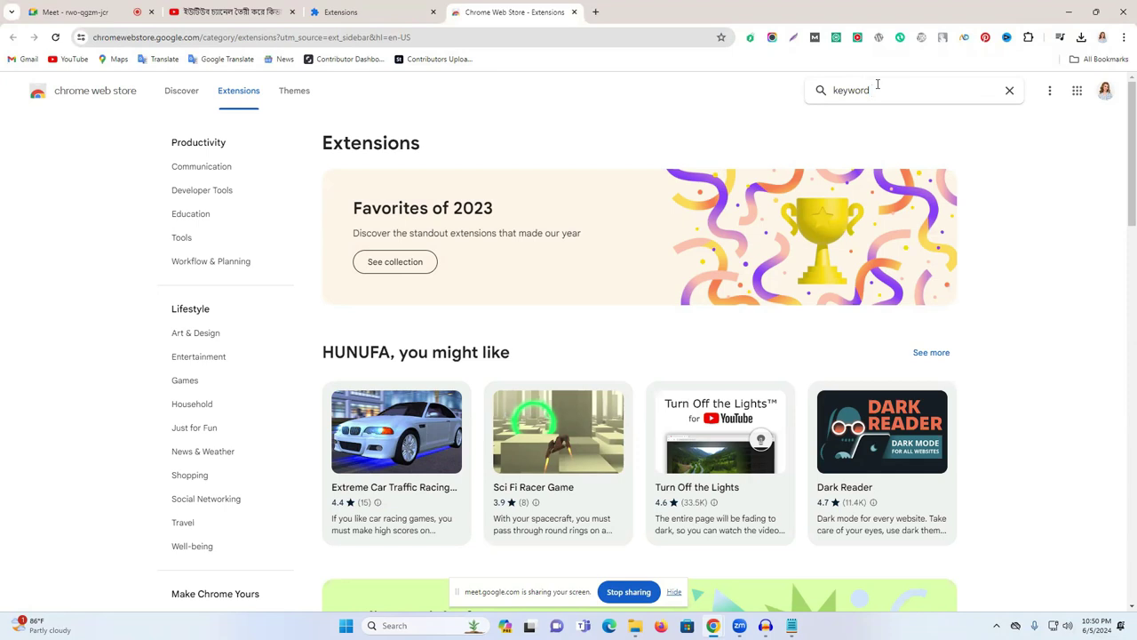
key("Return")
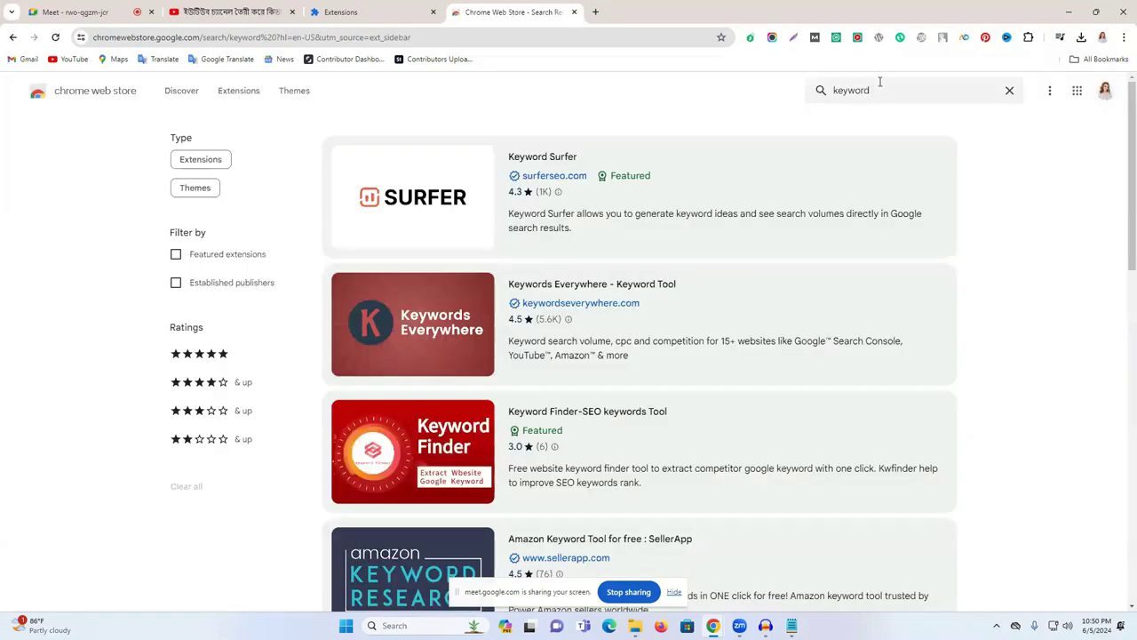
left_click(604, 297)
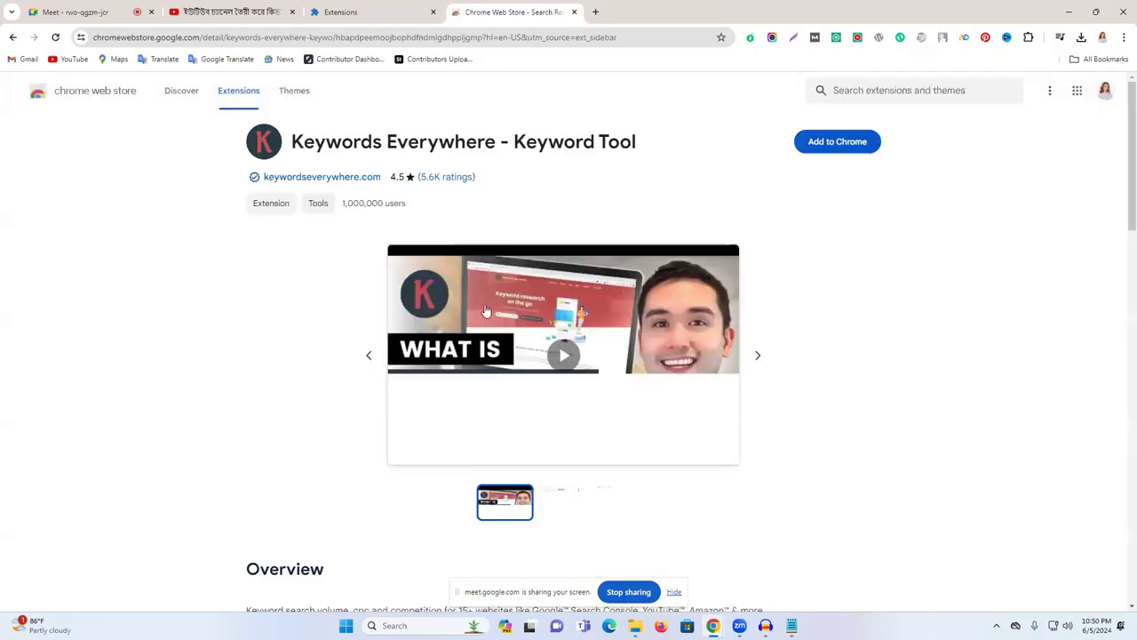
Step: Add the Keywords Everywhere extension to Chrome and pin it to the toolbar
left_click(838, 143)
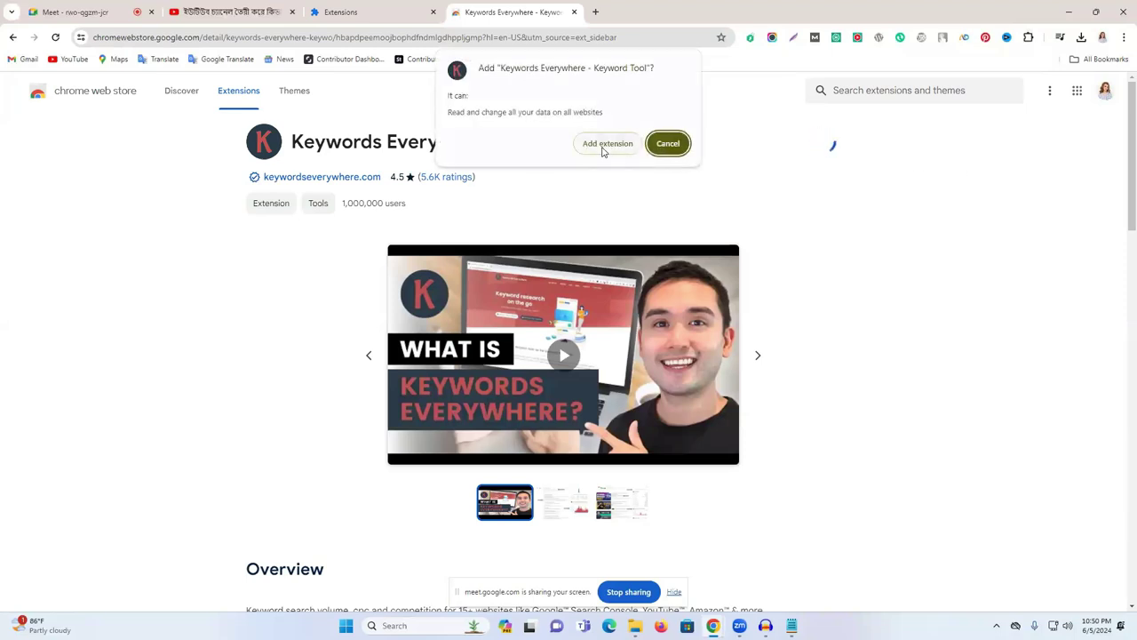
left_click(605, 146)
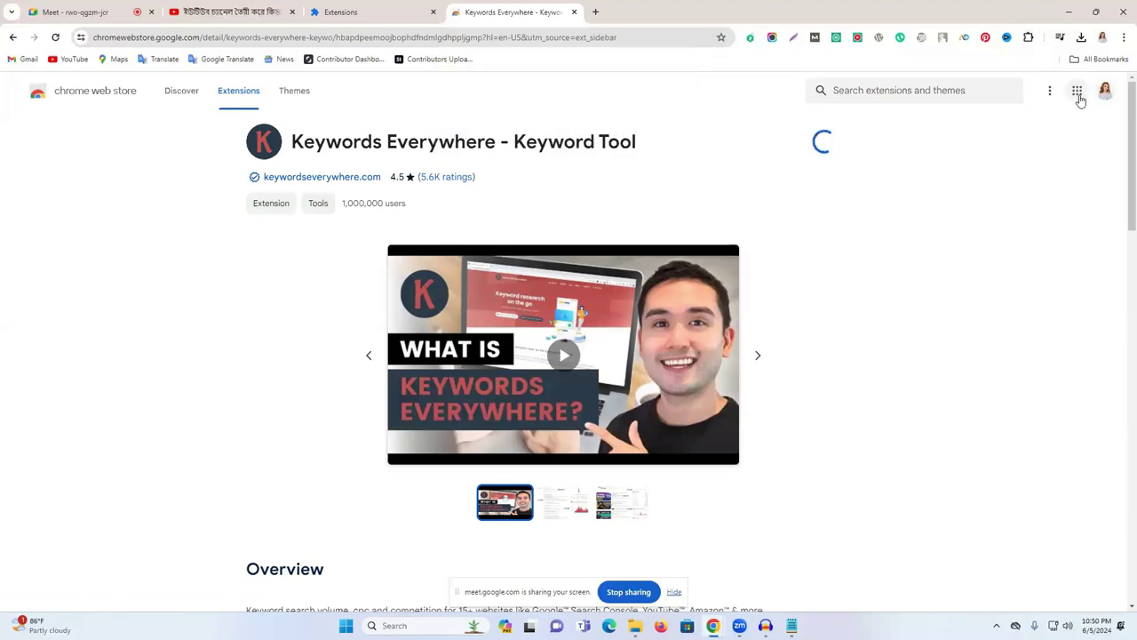
left_click(1029, 36)
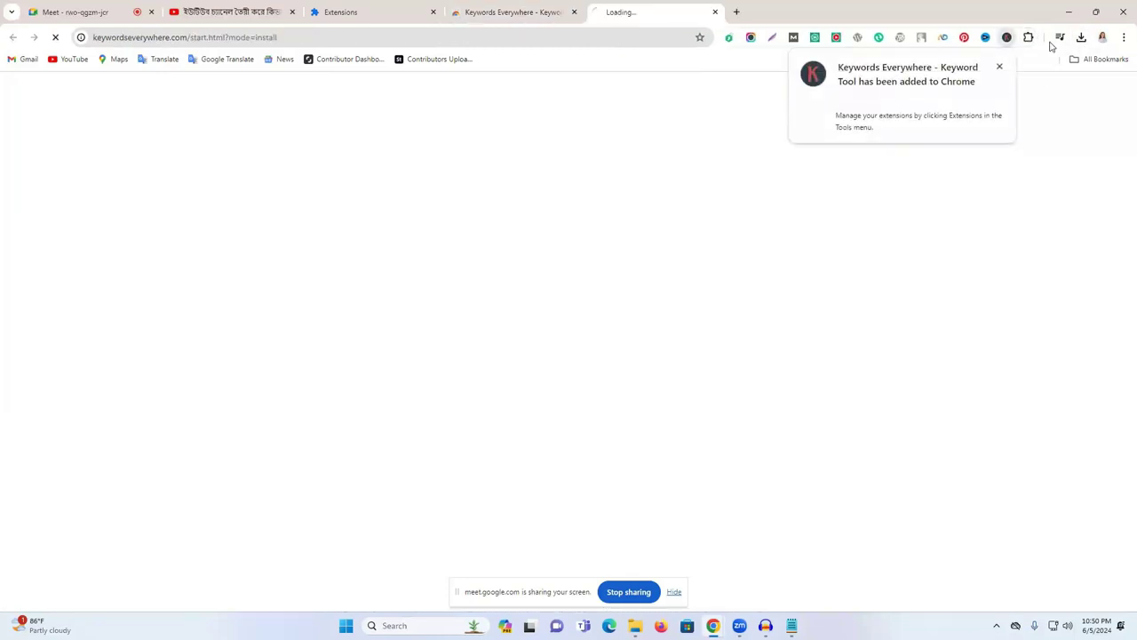
left_click(1028, 37)
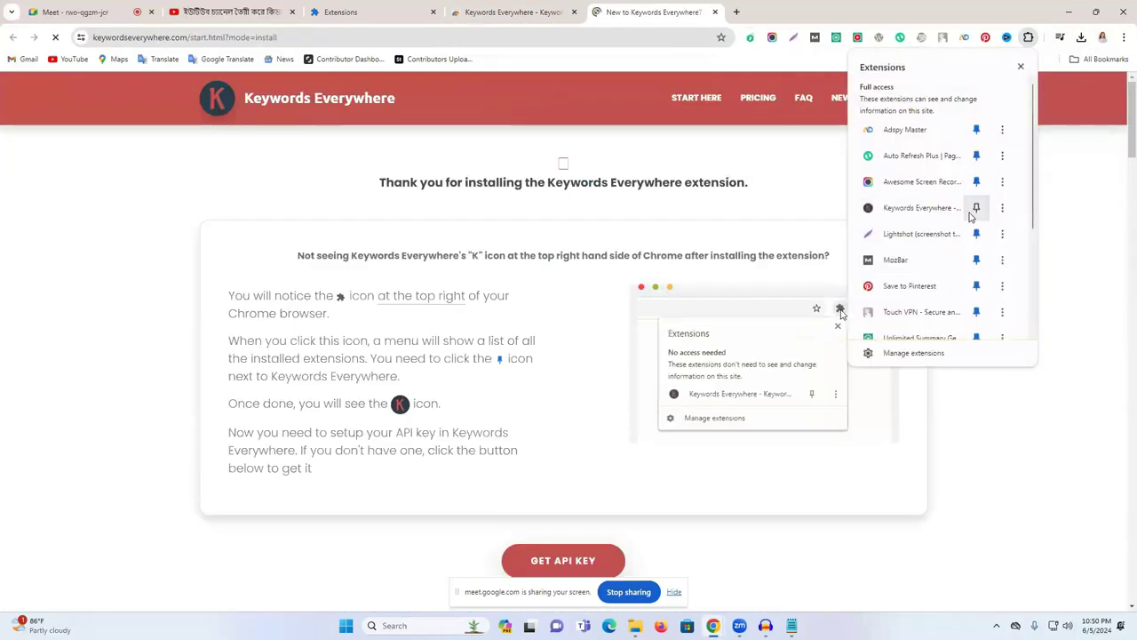
left_click(977, 207)
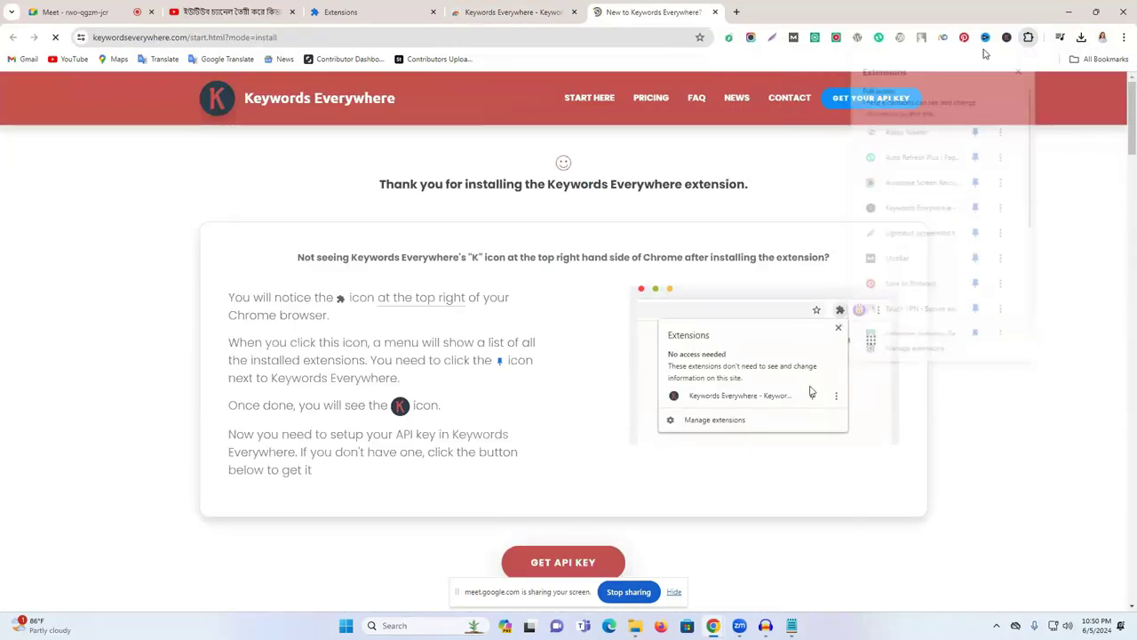
Step: Close the Keywords Everywhere, Chrome Web Store and extensions tabs to return to the YouTube video
left_click(715, 12)
left_click(574, 13)
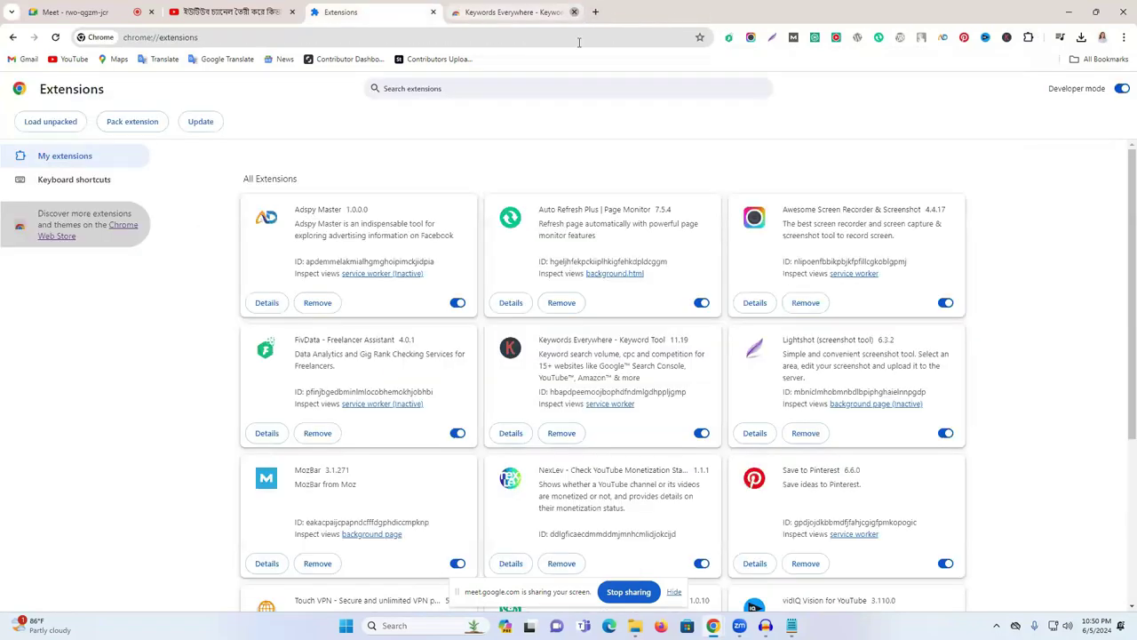
left_click(52, 236)
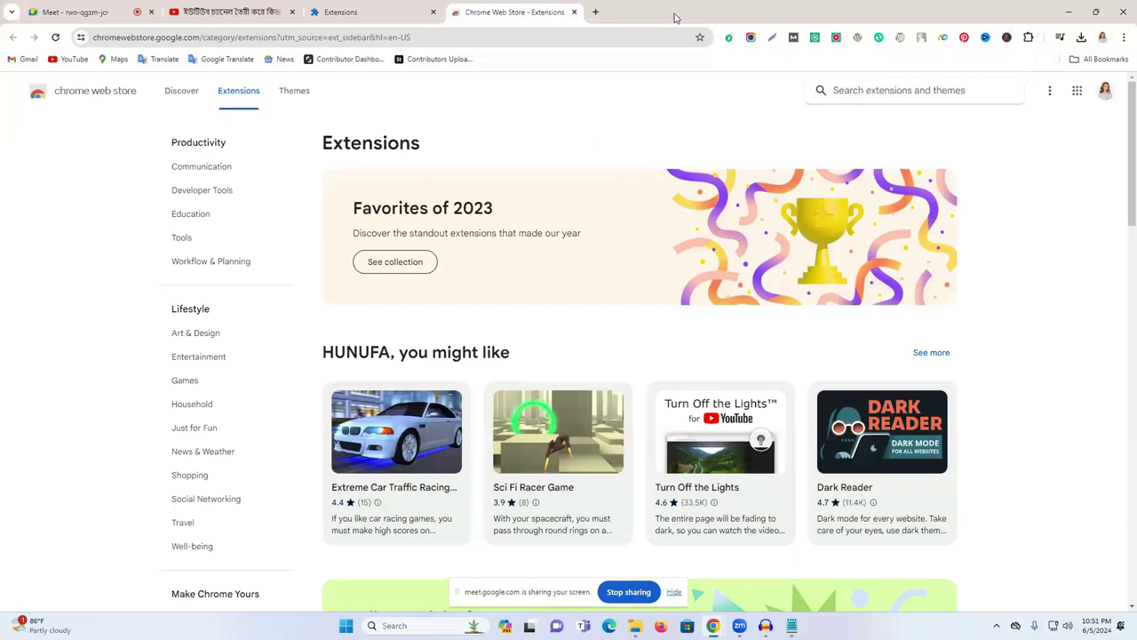
left_click(575, 12)
key("ctrl+shift+Tab")
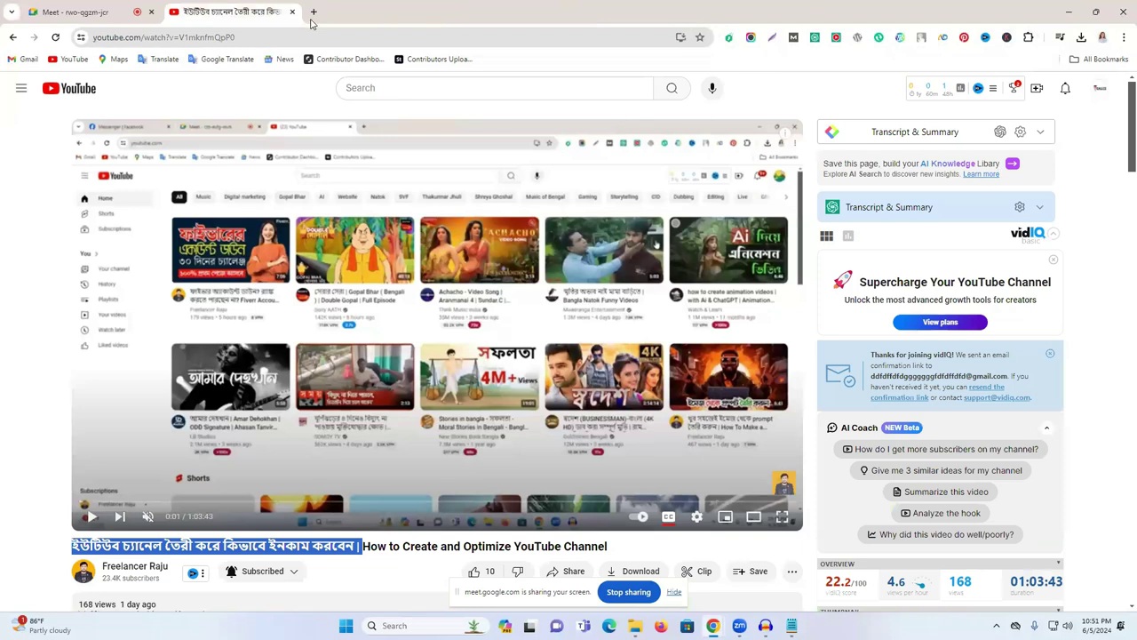
Step: Open the GravityWrite website in a new tab and bring up its free account registration form
left_click(314, 13)
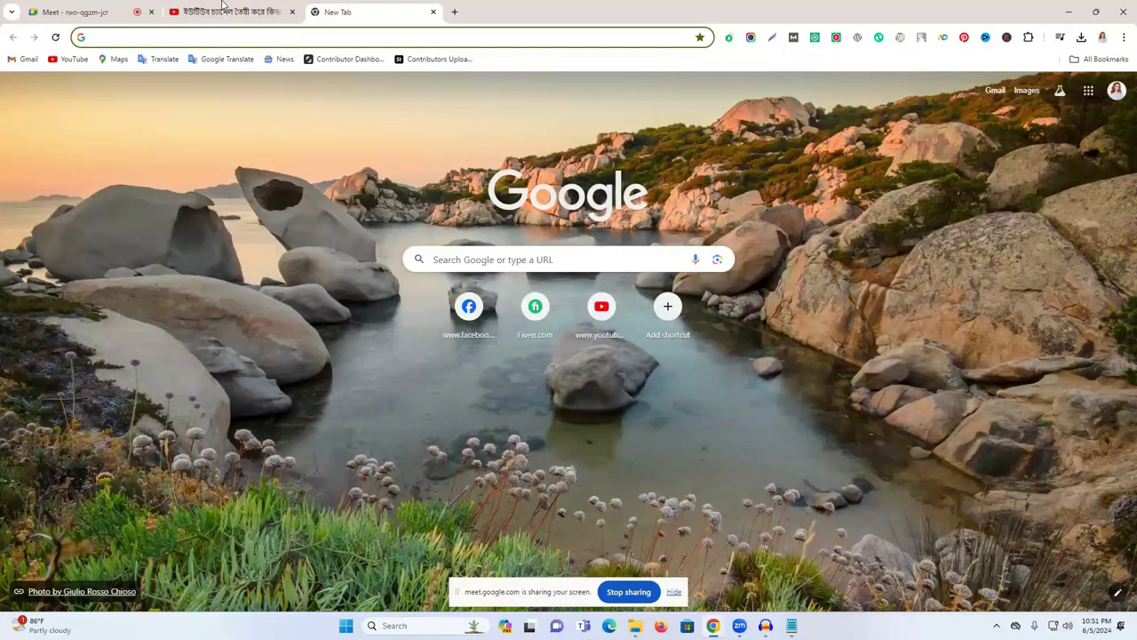
left_click(222, 9)
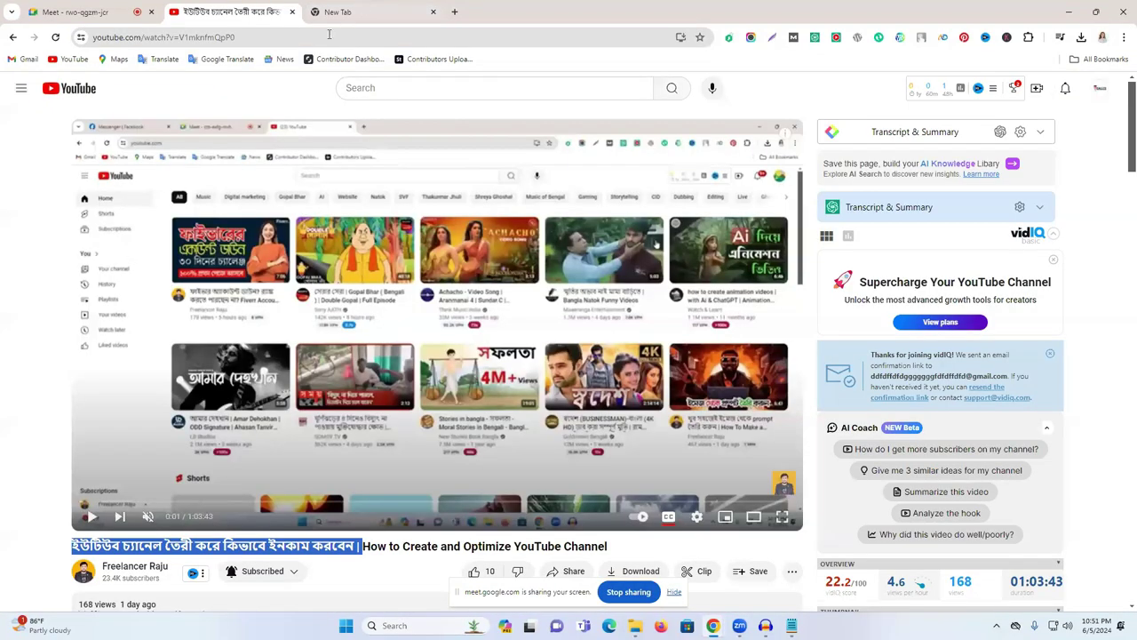
key("ctrl+Tab")
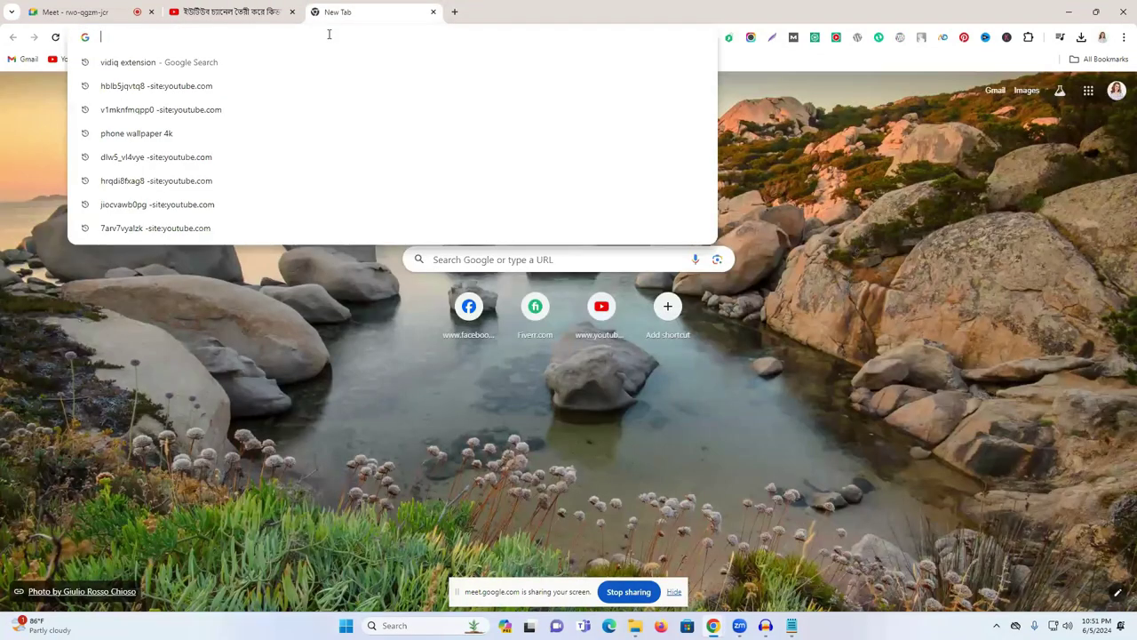
type("gr")
left_click(288, 64)
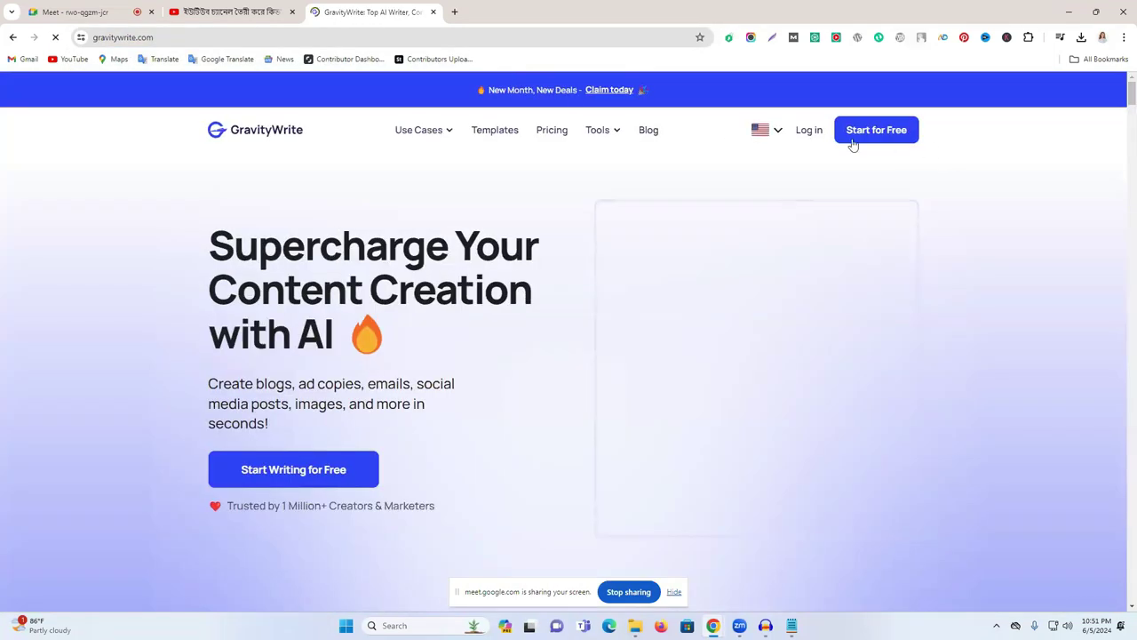
left_click(890, 138)
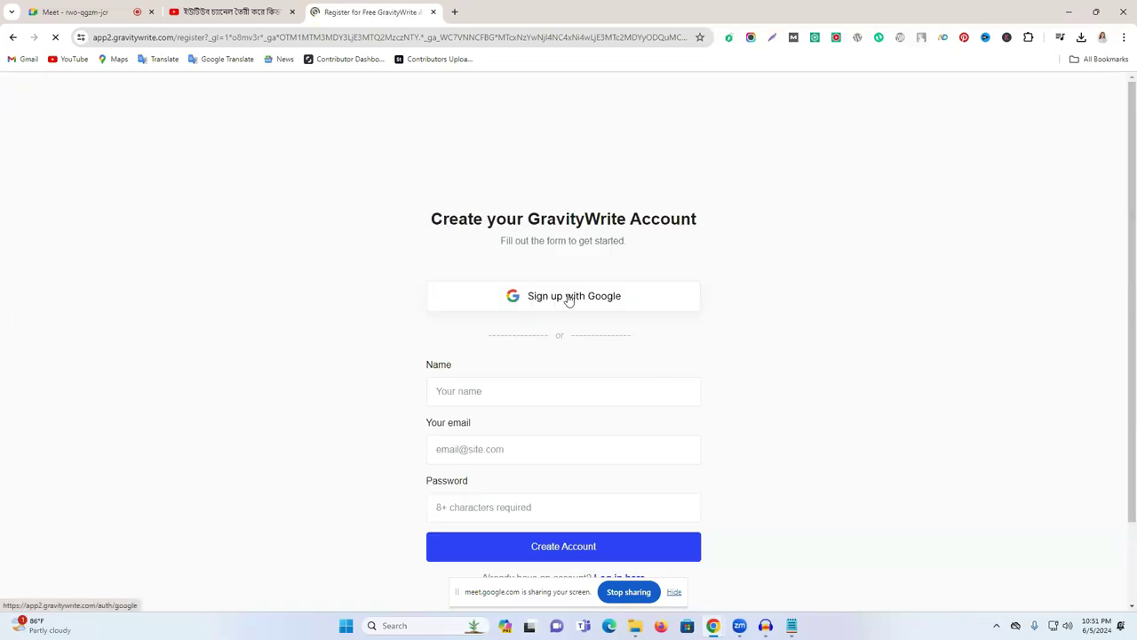
scroll(569, 299, "down", 2)
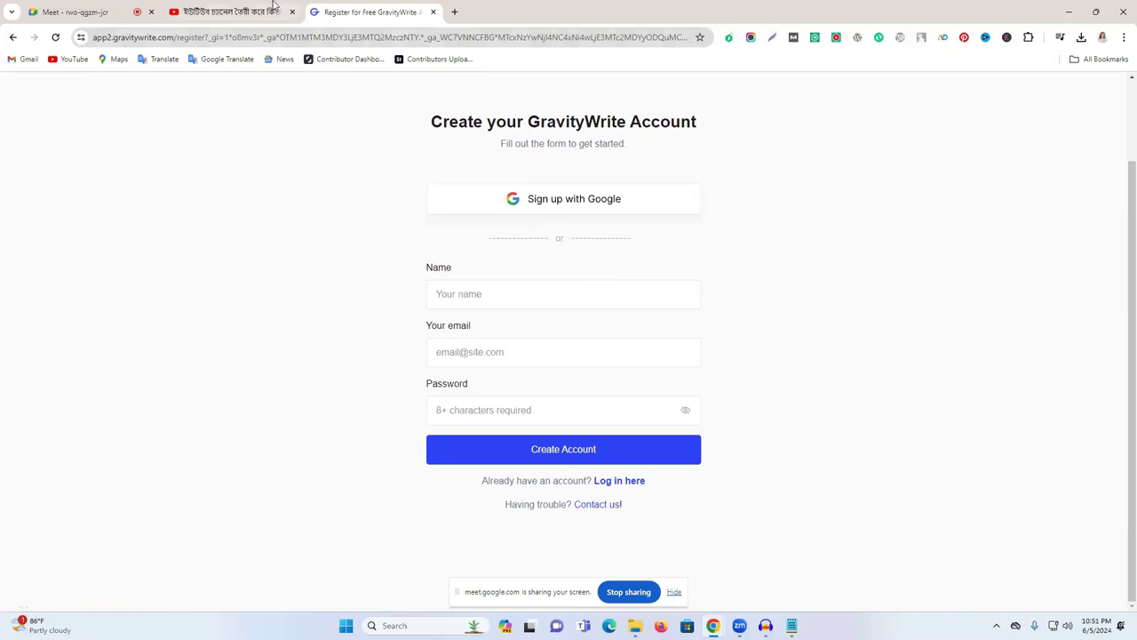
Step: Open another blank tab, return to the YouTube tab and open the New Life Learning Institute channel page
left_click(455, 12)
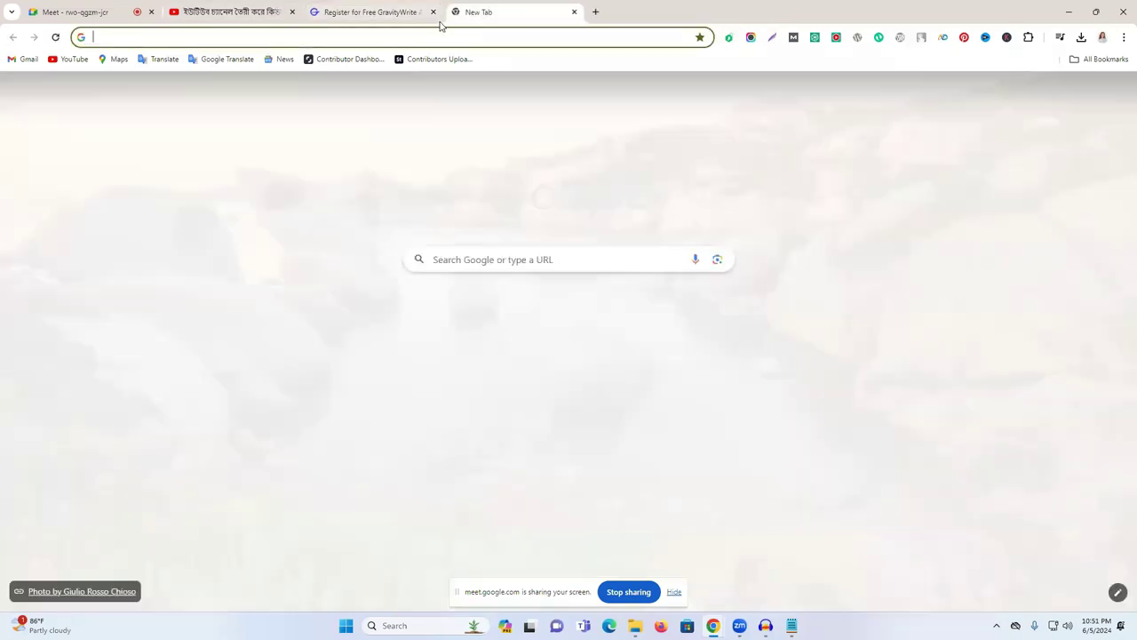
left_click(232, 11)
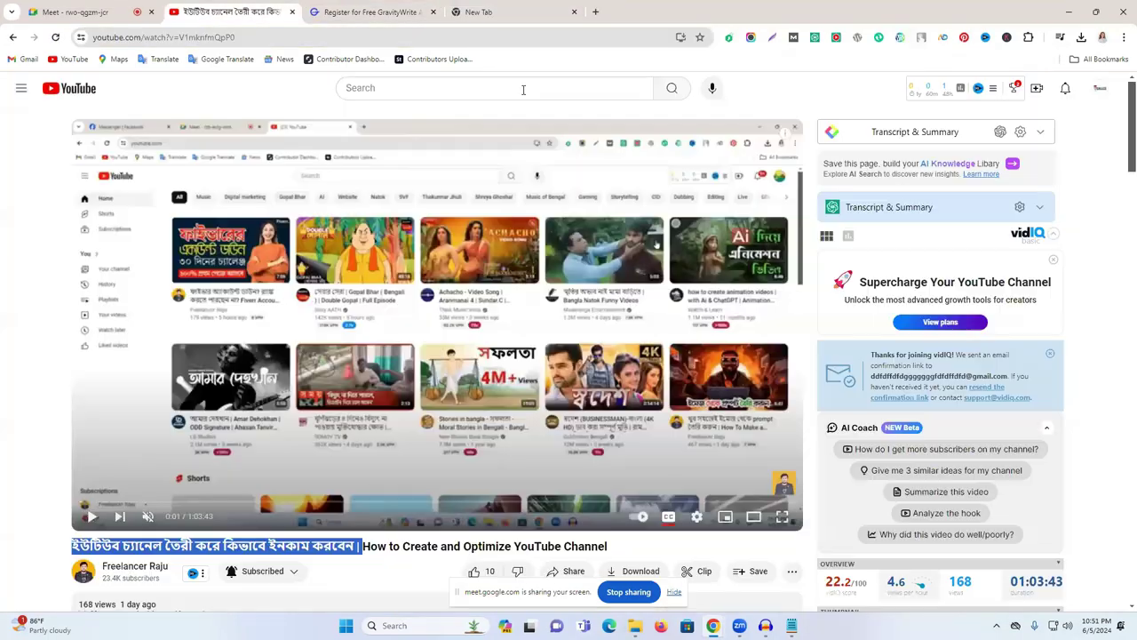
left_click(1101, 89)
left_click(1004, 143)
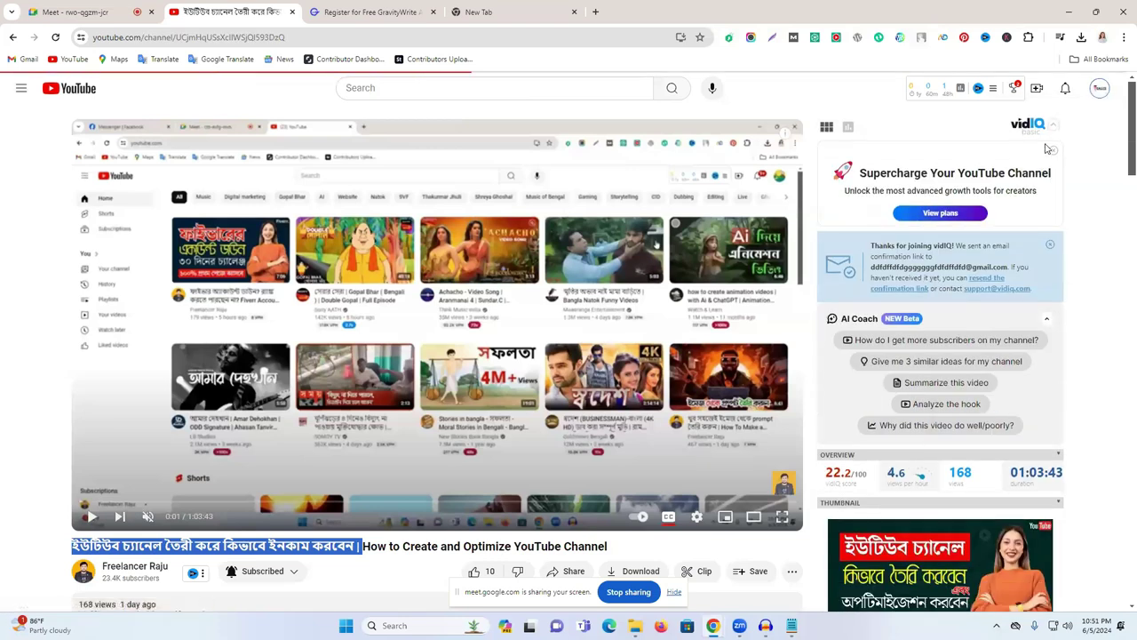
scroll(405, 322, "down", 2)
scroll(404, 322, "up", 2)
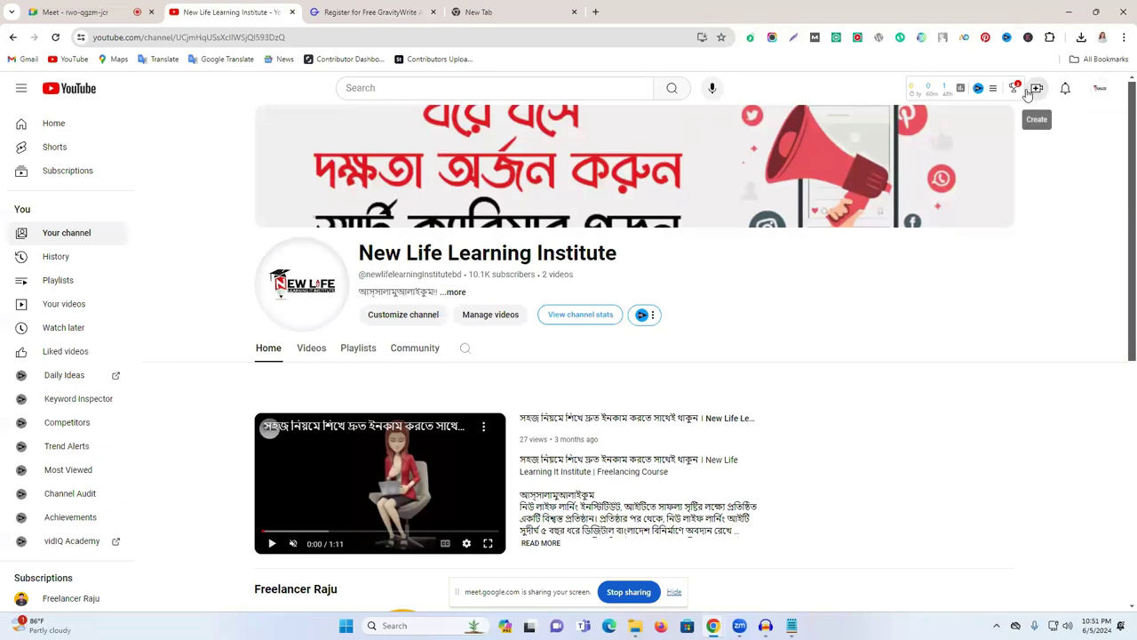
Step: Open the channel's video upload dialog, browse the Desktop's "New folder" for a file and dismiss the file picker
left_click(1035, 89)
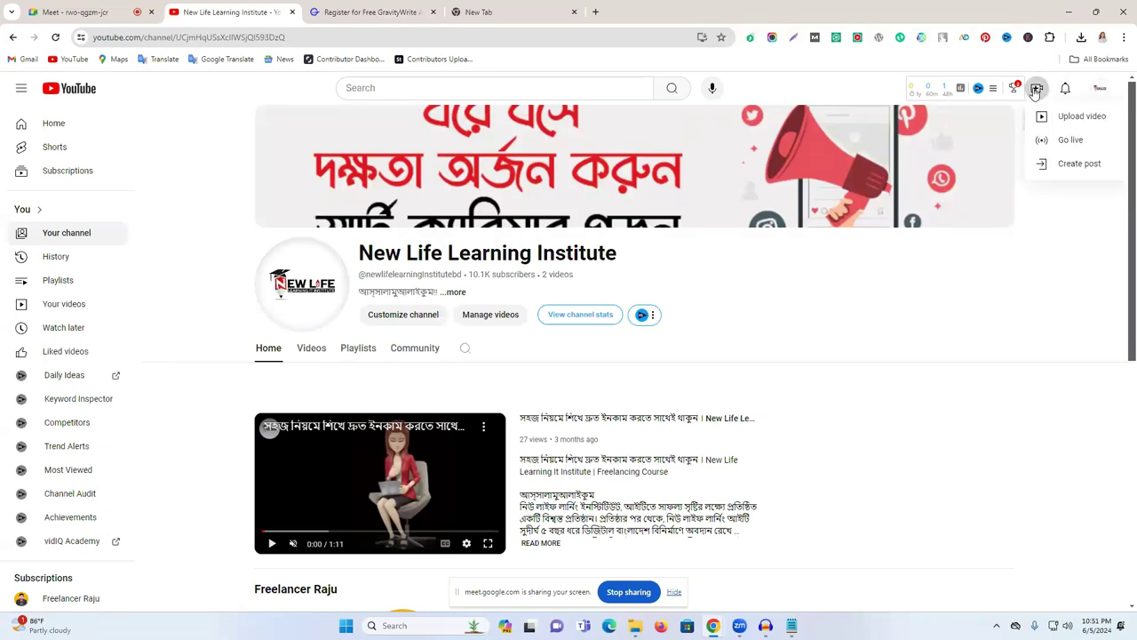
left_click(1074, 120)
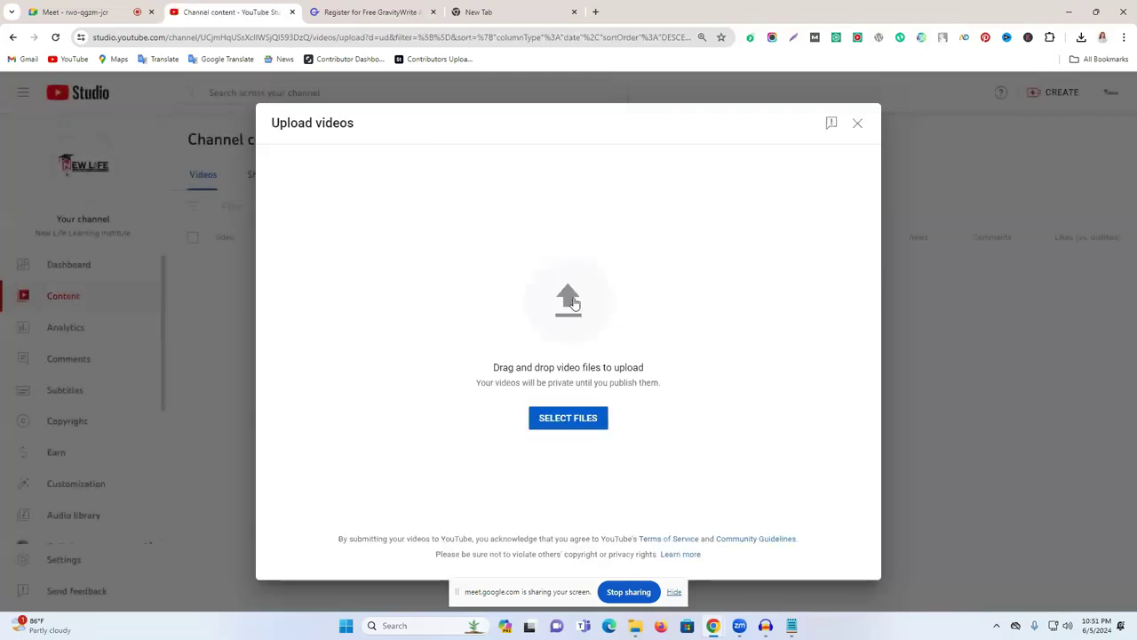
left_click(574, 302)
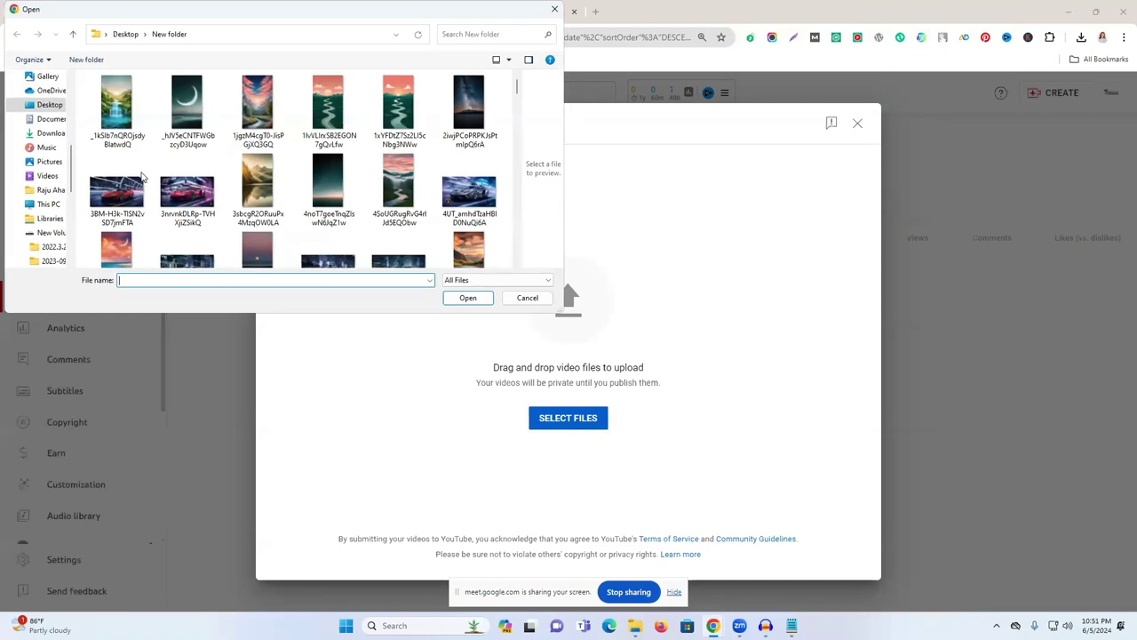
scroll(127, 171, "down", 3)
scroll(127, 171, "down", 3)
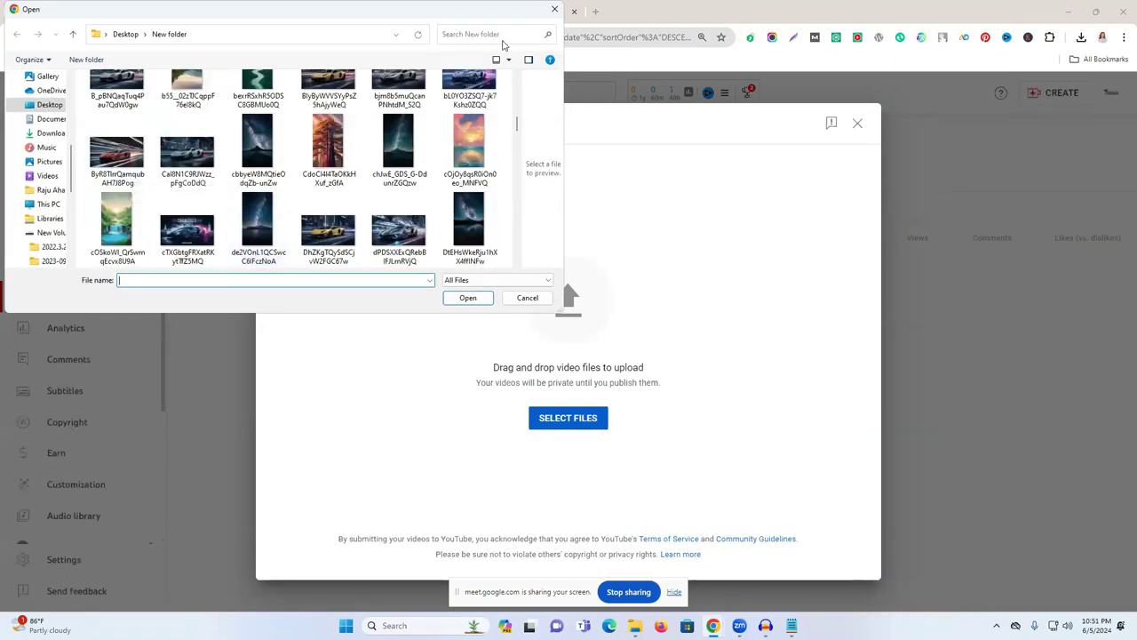
left_click(553, 9)
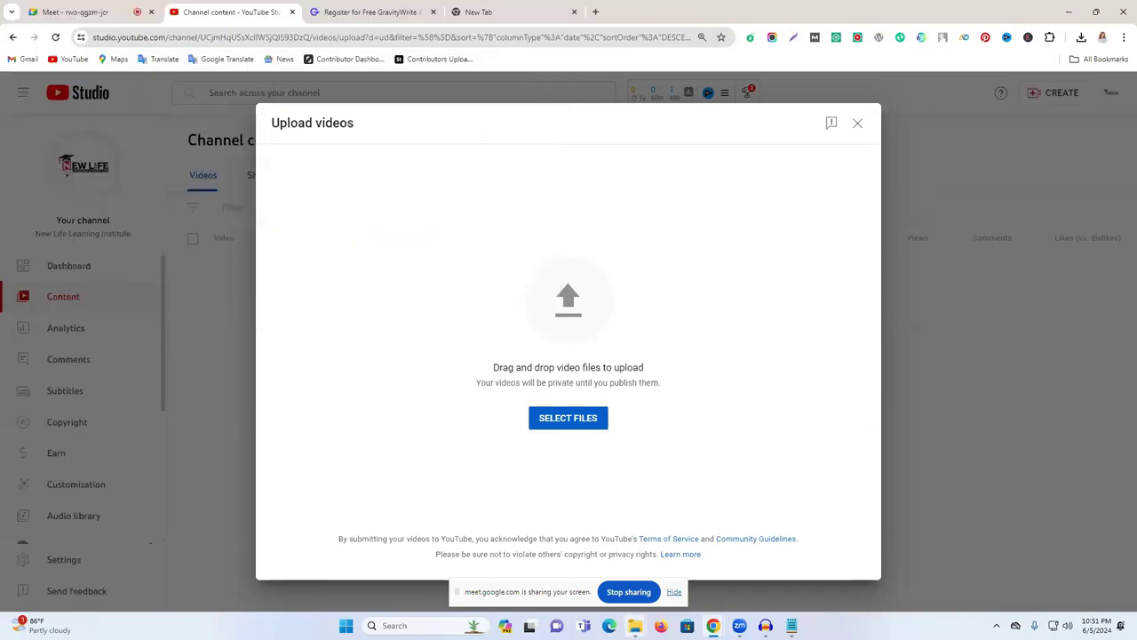
Step: Switch to File Explorer and open the Zoom folder inside Documents
left_click(569, 573)
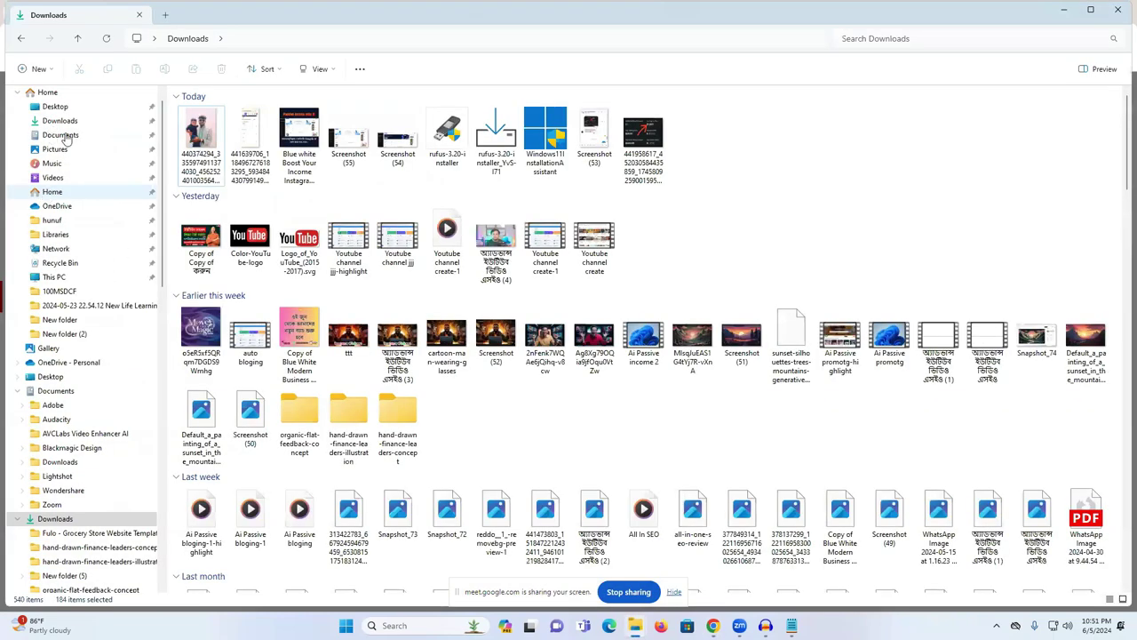
left_click(54, 134)
double_click(216, 198)
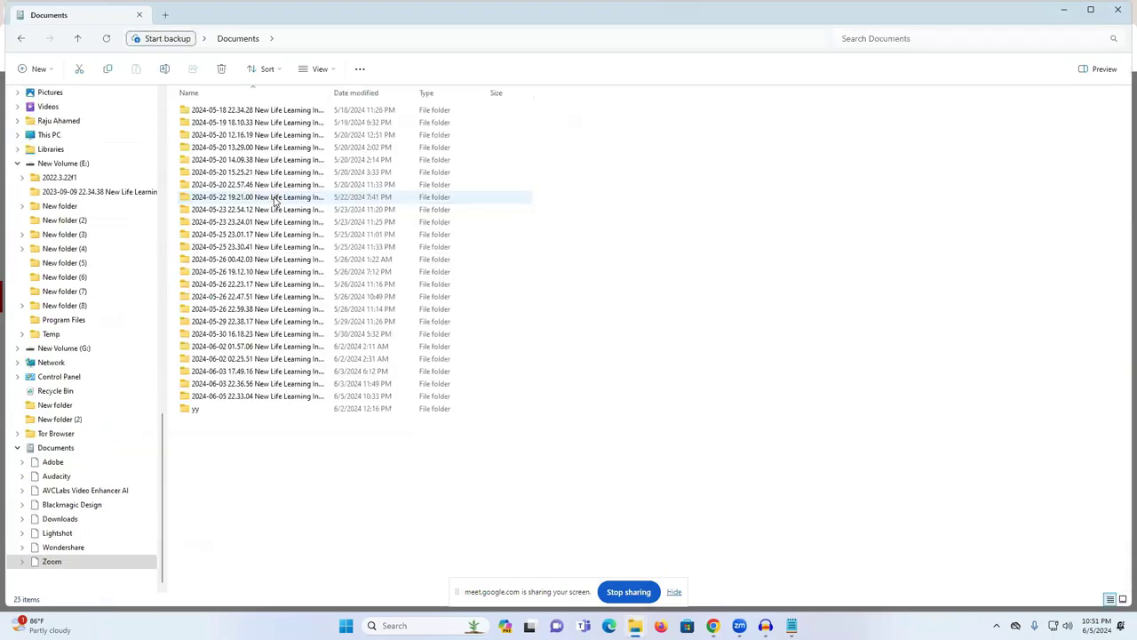
double_click(199, 409)
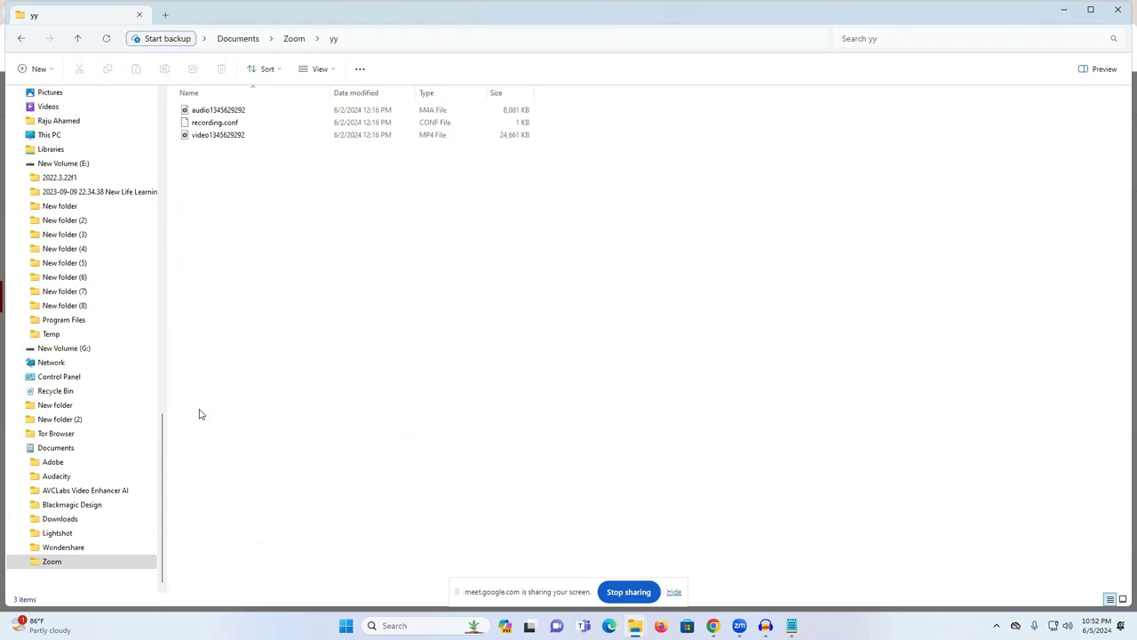
left_click_drag(205, 140, 544, 279)
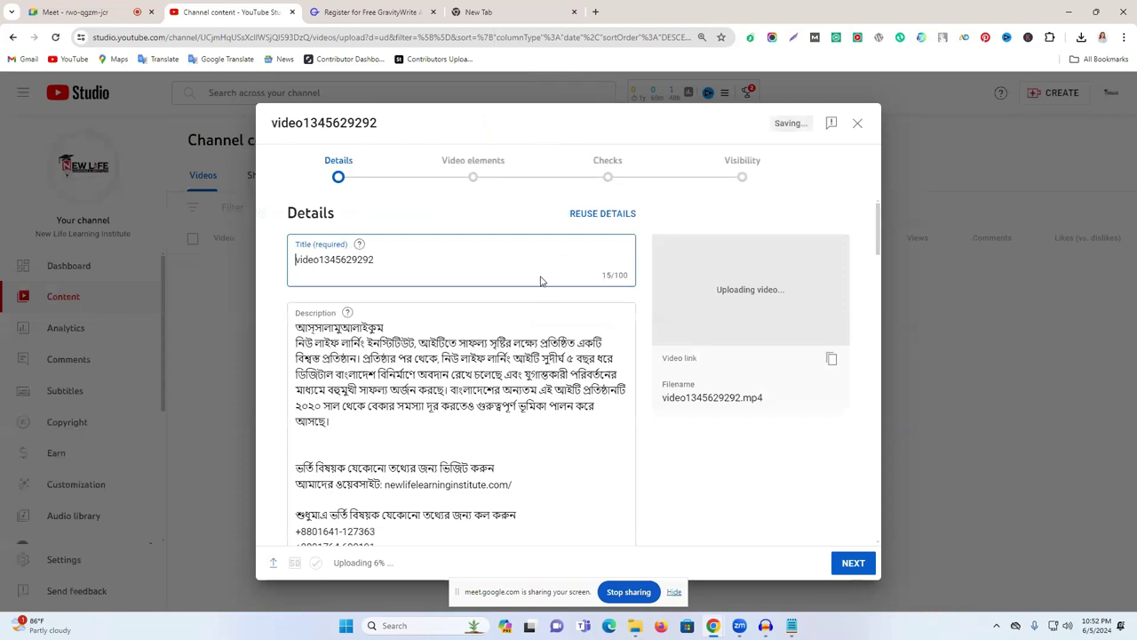
scroll(395, 408, "down", 1)
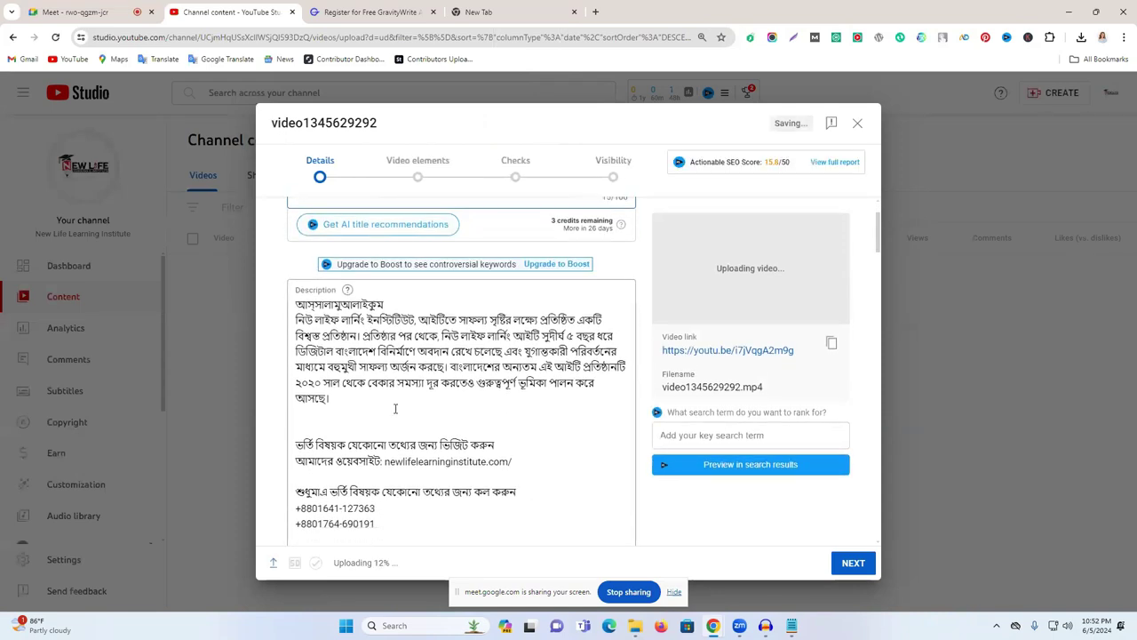
scroll(395, 407, "down", 3)
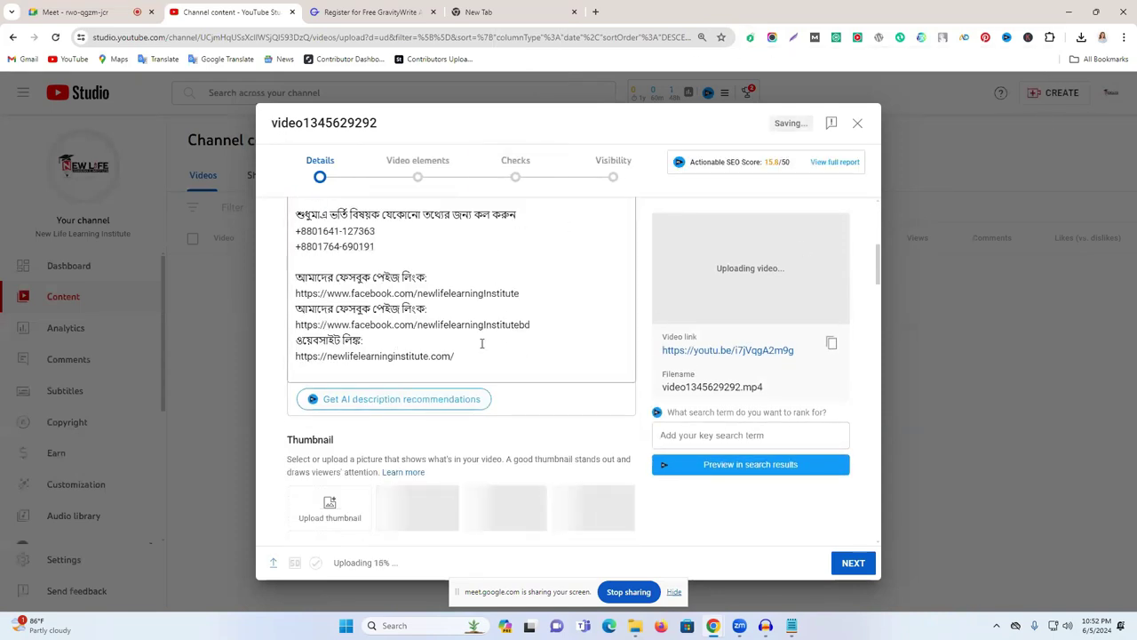
scroll(482, 343, "up", 3)
scroll(464, 430, "down", 5)
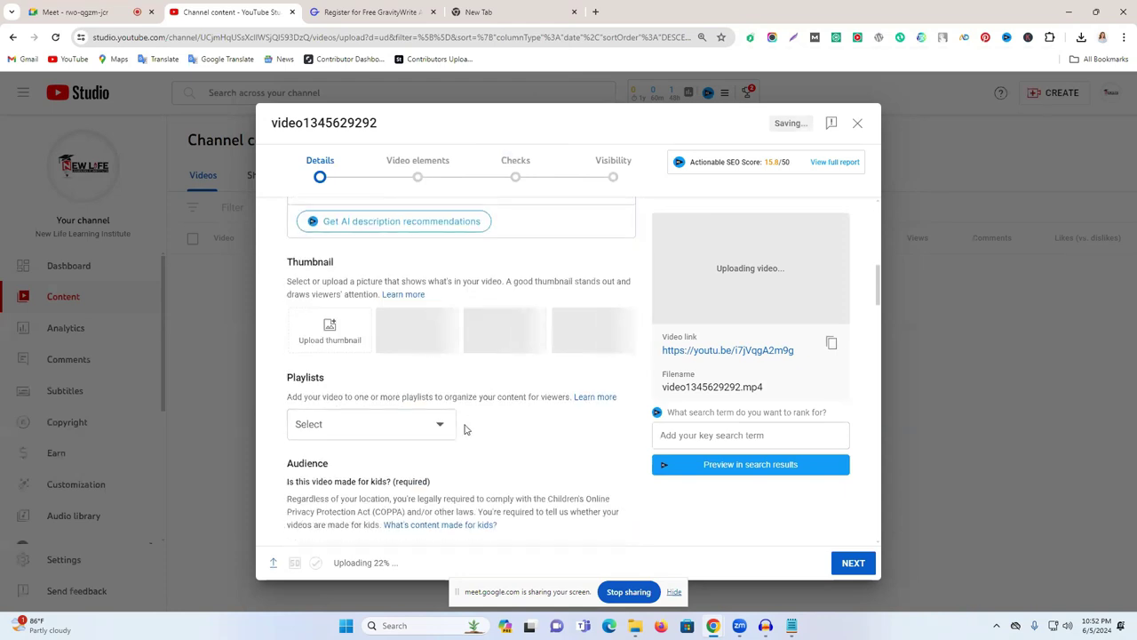
scroll(464, 429, "down", 3)
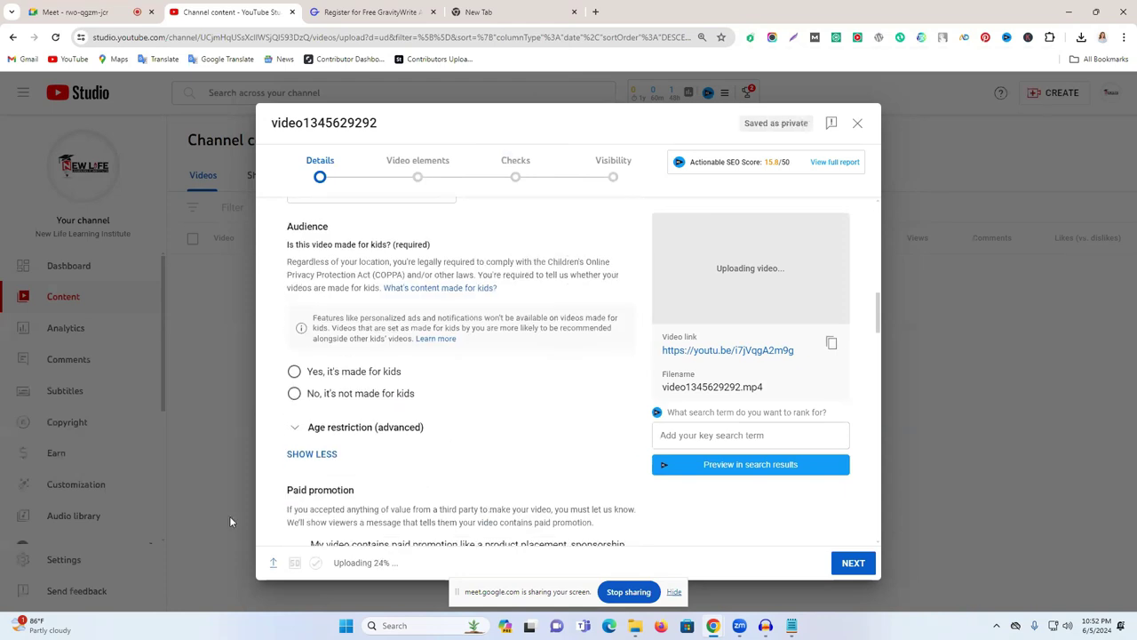
Step: Replace the uploaded video's title with "AI"
scroll(497, 376, "up", 10)
left_click(388, 259)
key("ctrl+a")
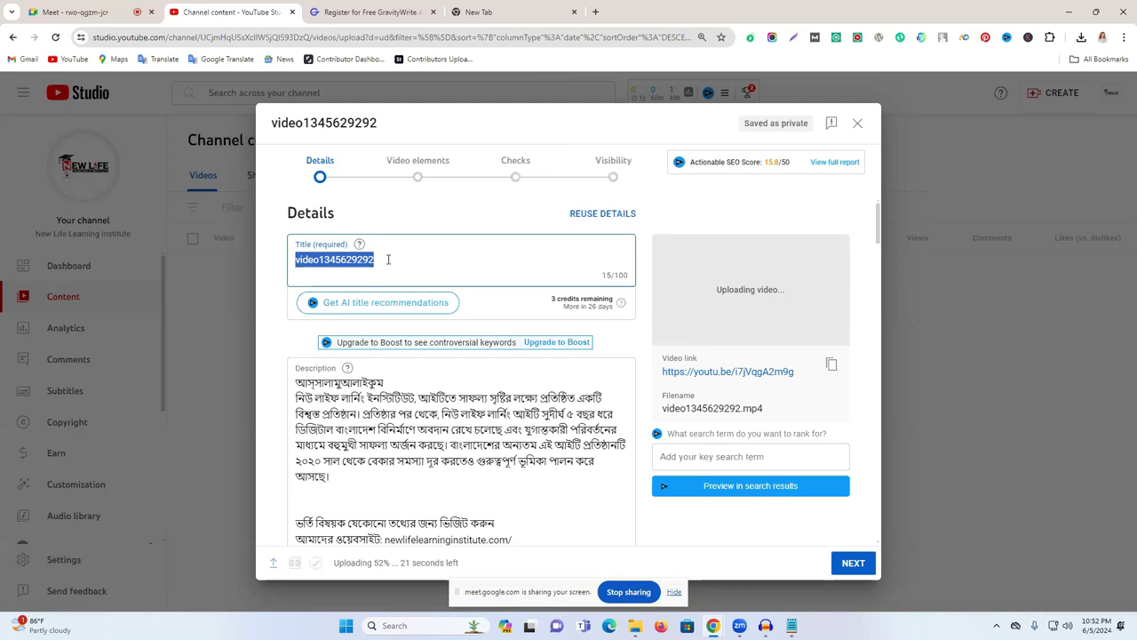
type("AI")
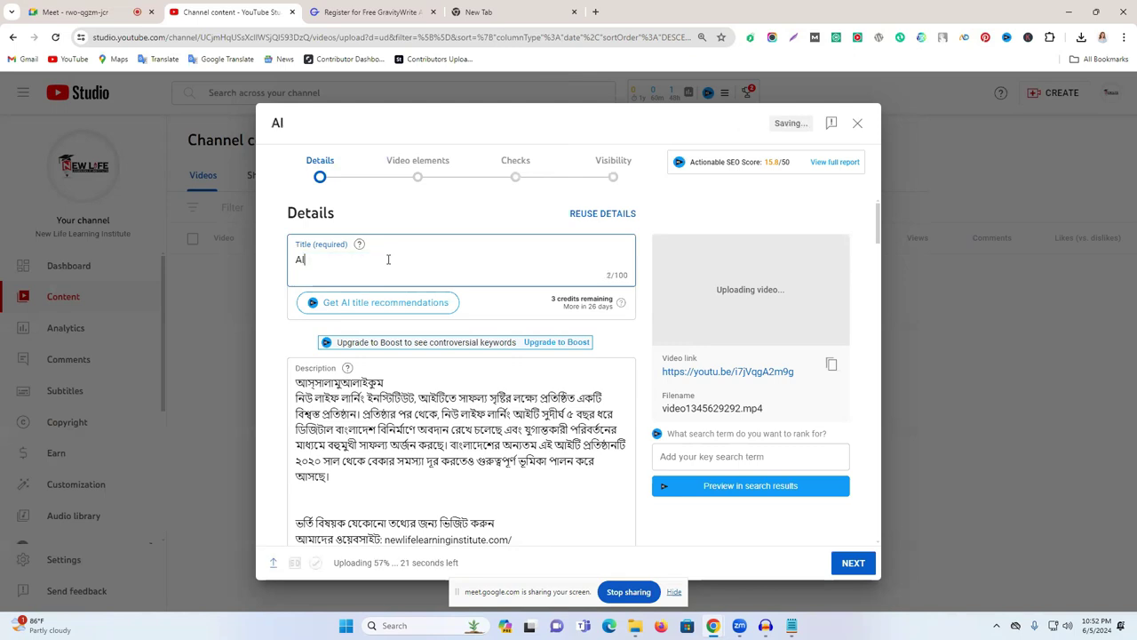
Step: Open YouTube in the blank browser tab and search for "ai auto blogging" using the suggested query
left_click(522, 11)
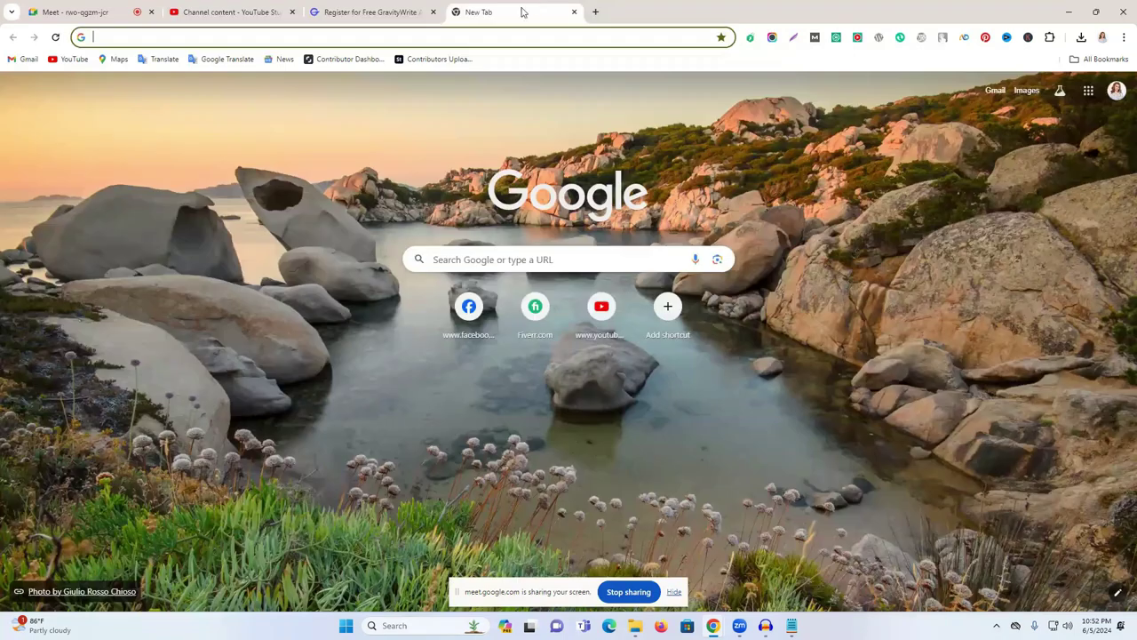
left_click(239, 9)
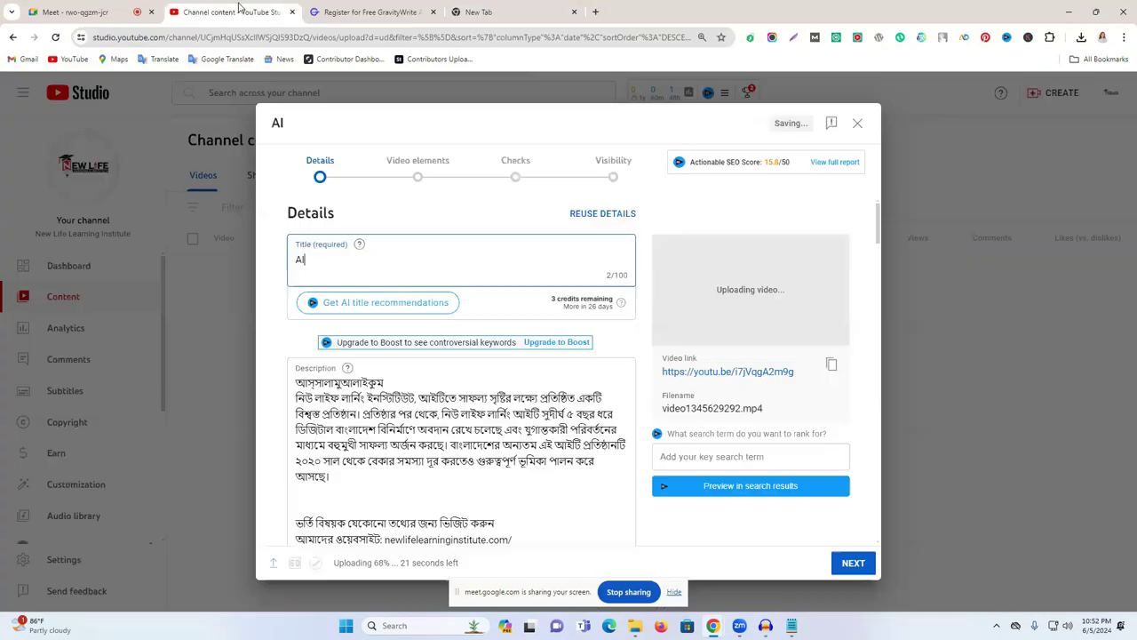
left_click(509, 9)
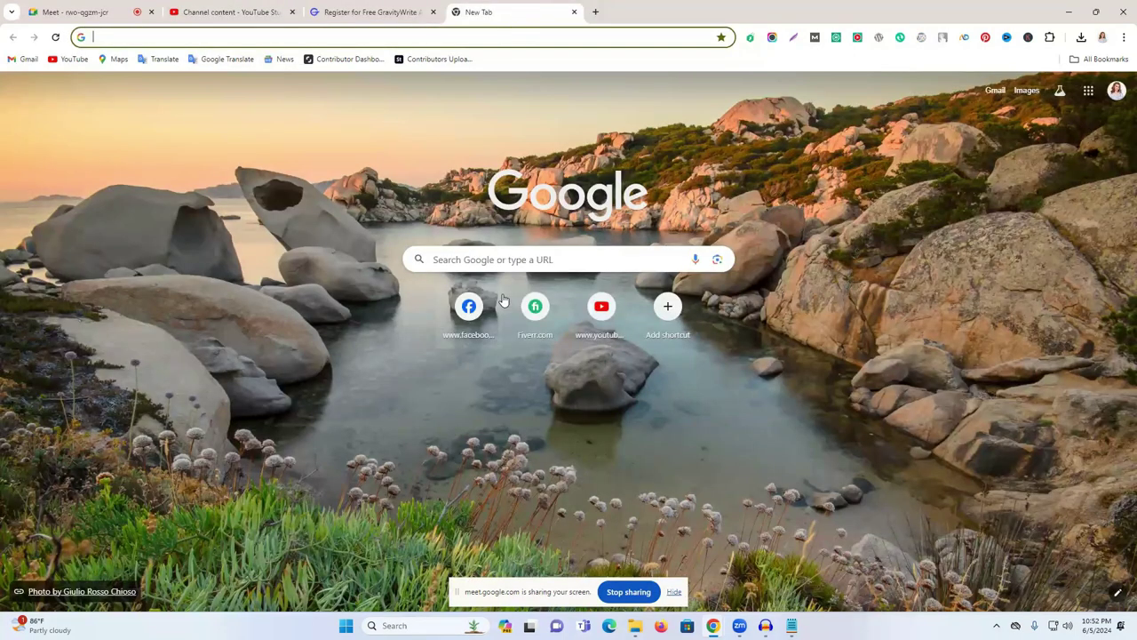
left_click(622, 318)
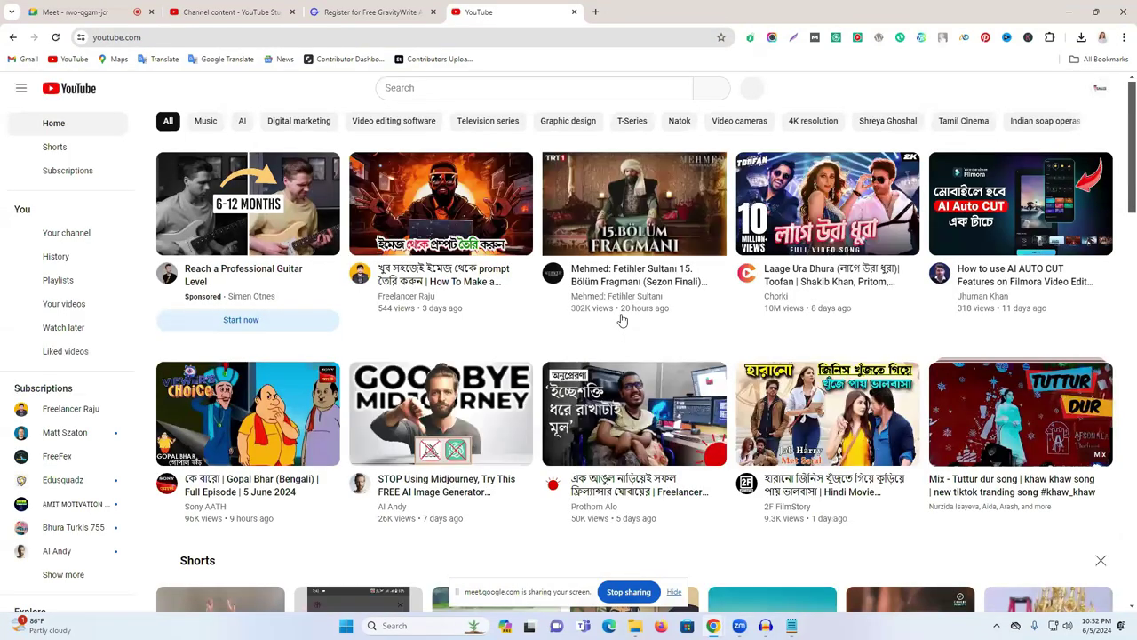
left_click(581, 87)
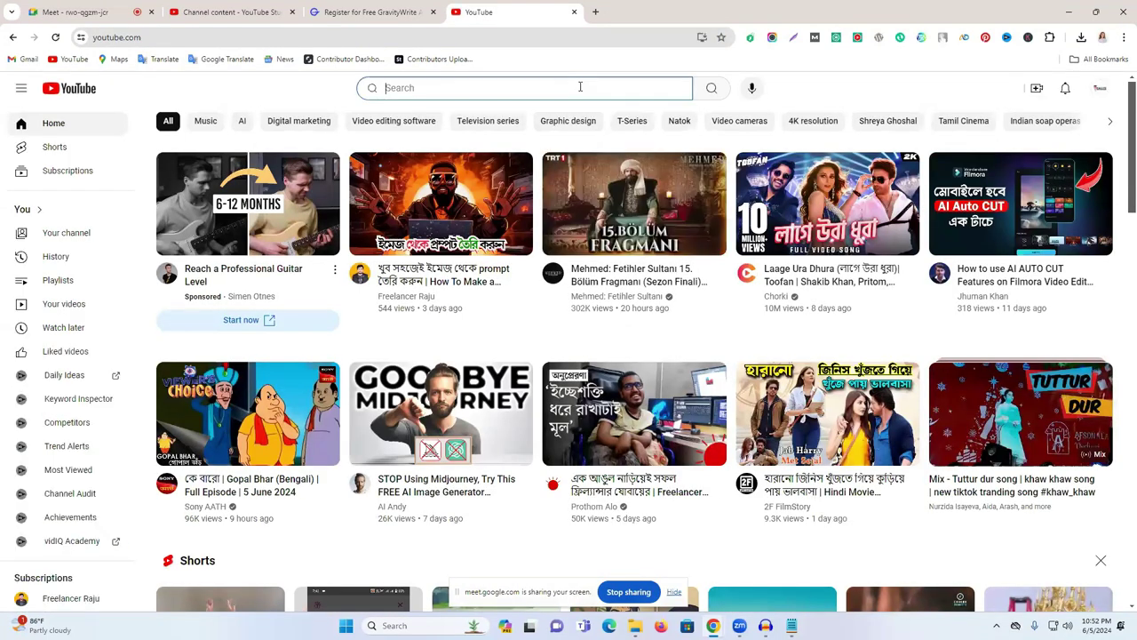
type("Ai")
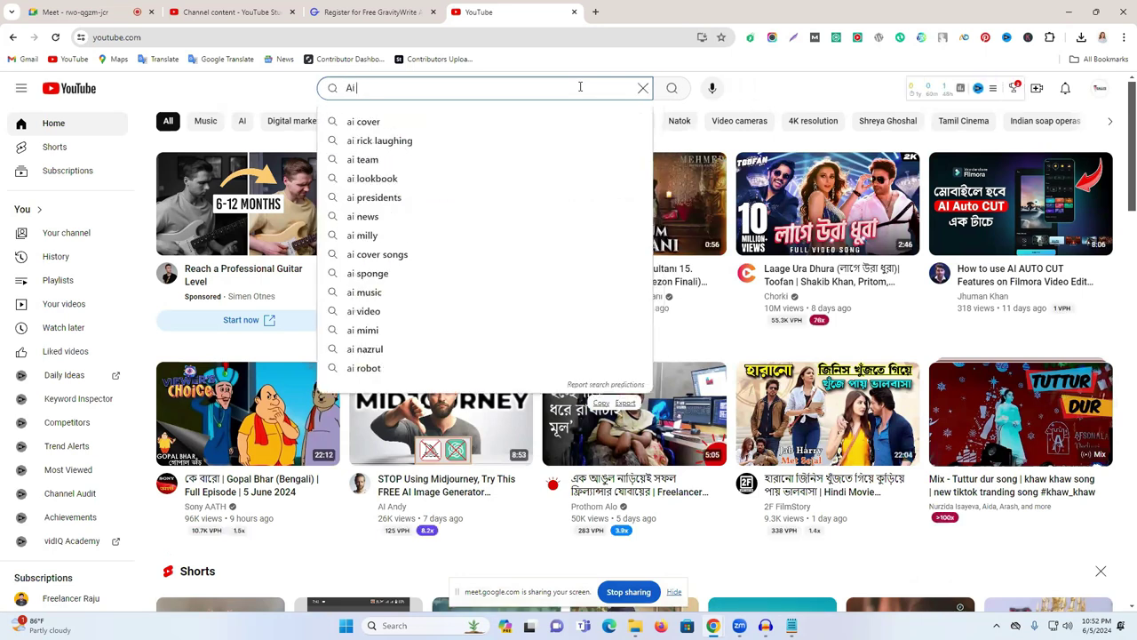
type(" auto")
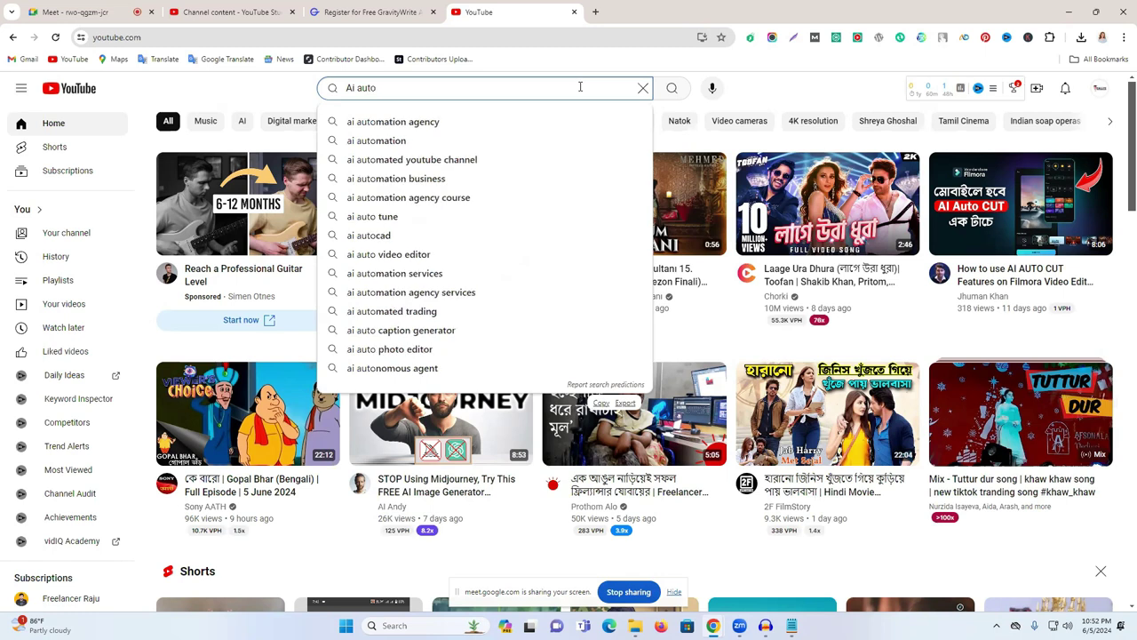
type(" bl")
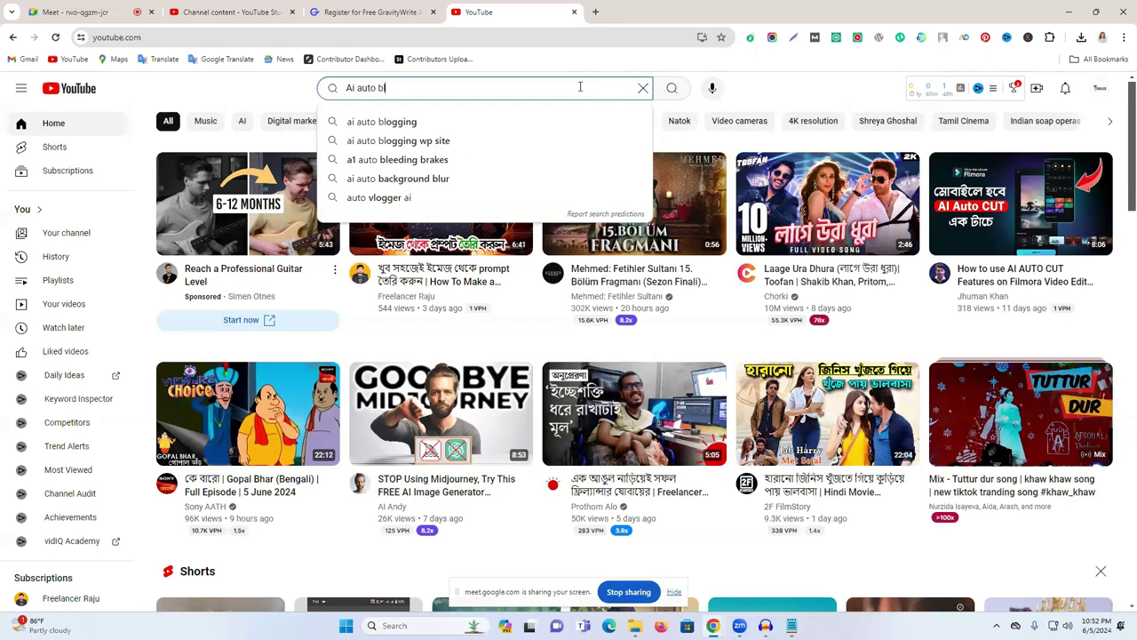
left_click(401, 122)
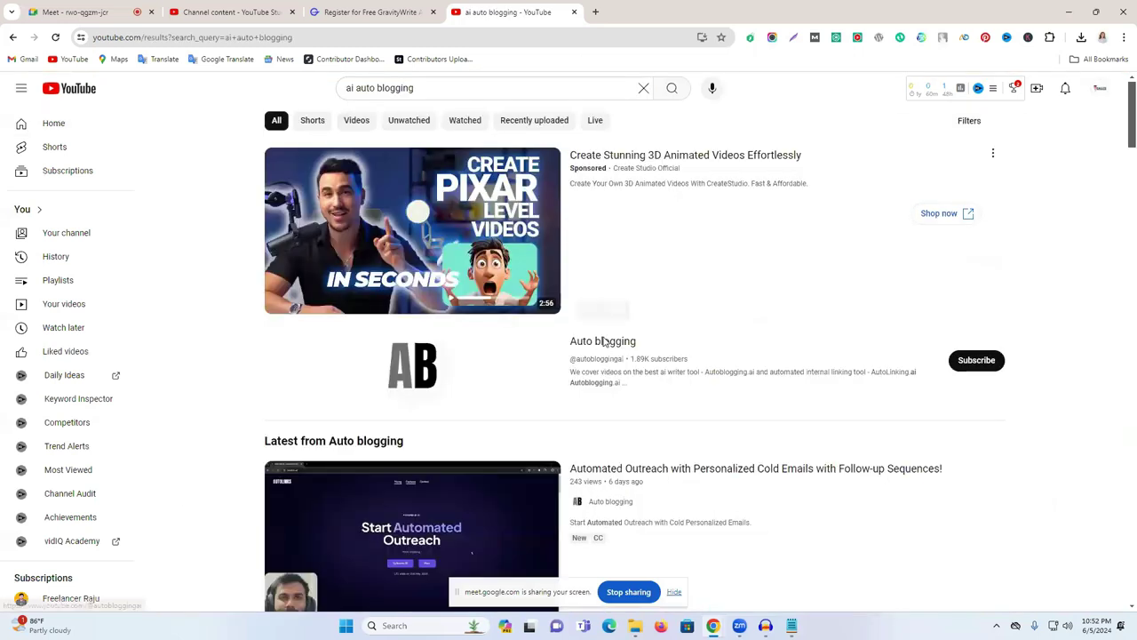
Step: Browse the titles and statistics of the videos found for "ai auto blogging"
scroll(662, 328, "down", 2)
scroll(757, 361, "down", 5)
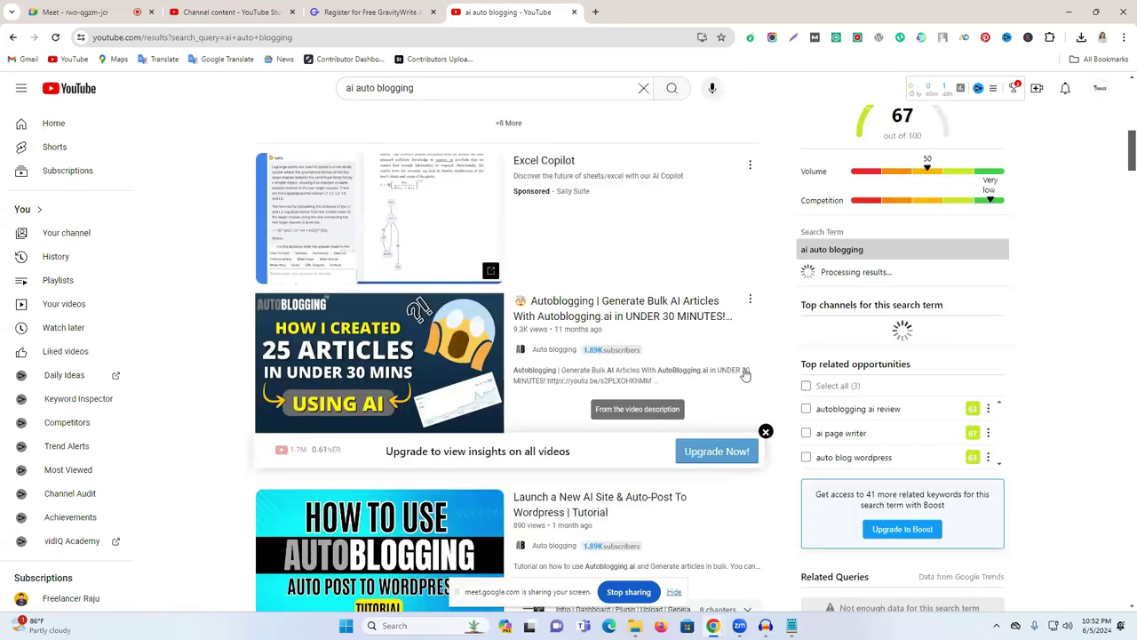
scroll(744, 372, "down", 2)
scroll(743, 368, "down", 7)
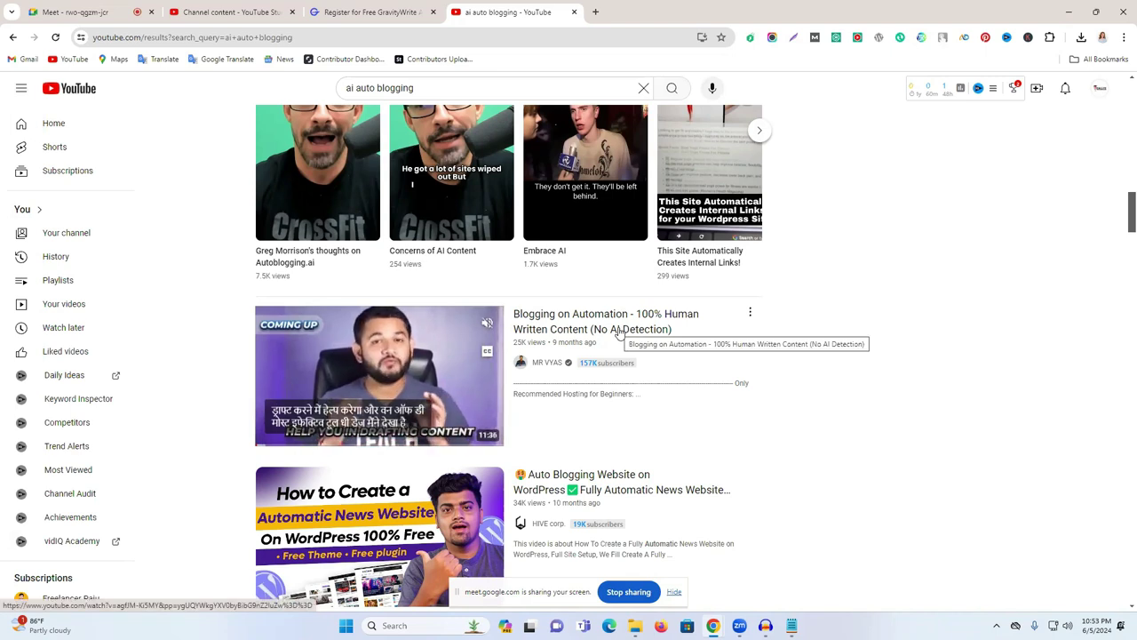
scroll(619, 332, "down", 4)
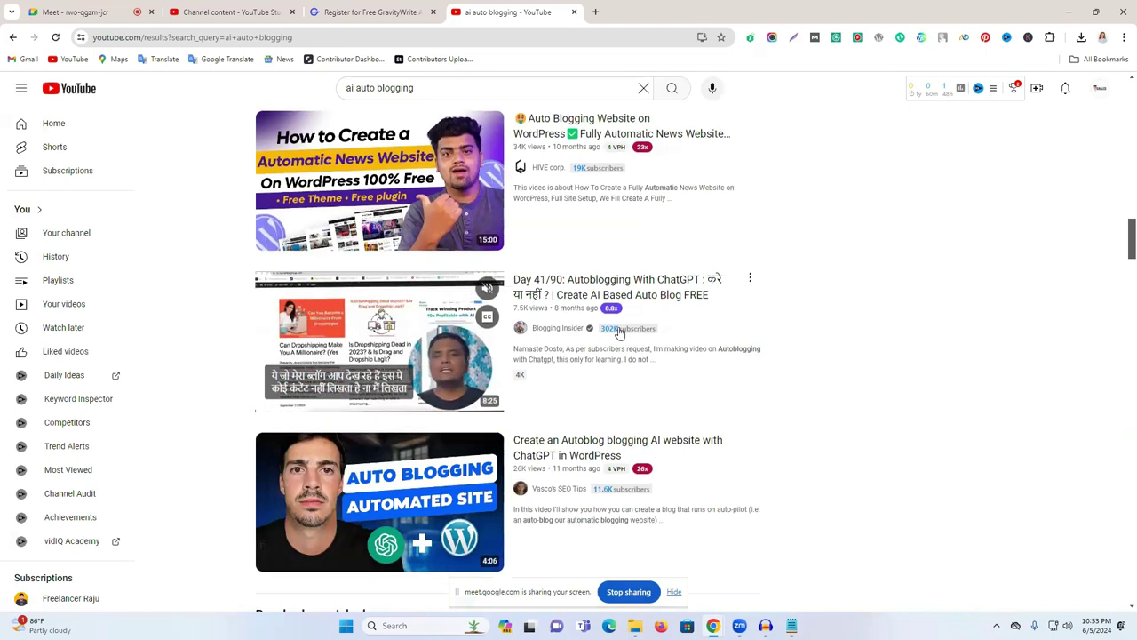
scroll(619, 332, "down", 2)
Step: Open Google Translate in a new tab and dictate a Bengali sentence about earning 500 to 700 dollars monthly by auto blogging
left_click(596, 12)
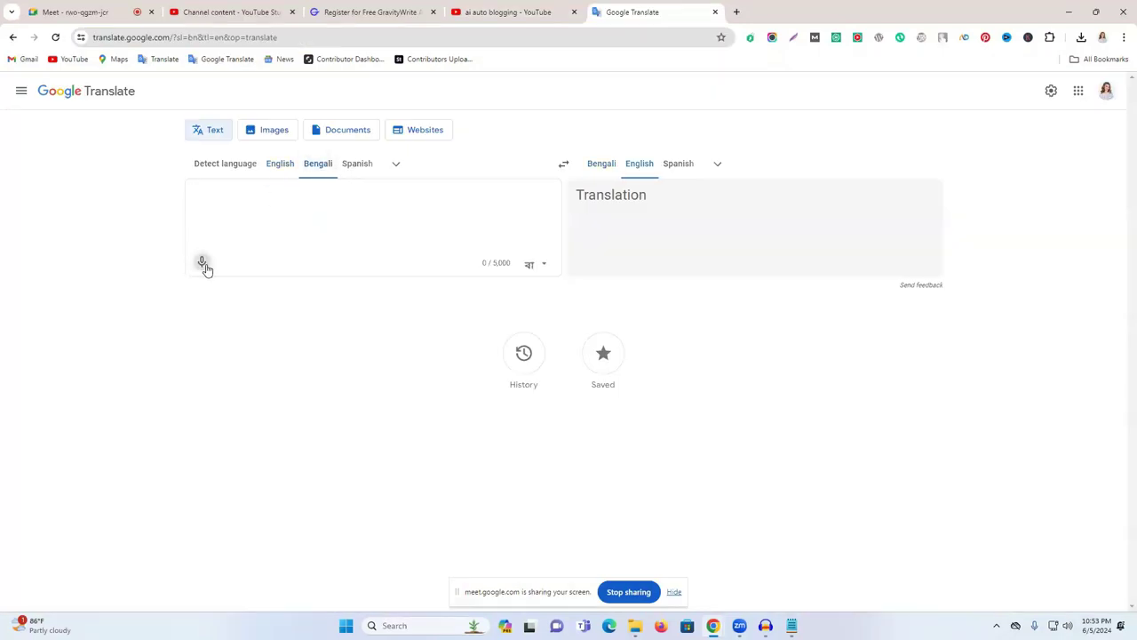
left_click(202, 264)
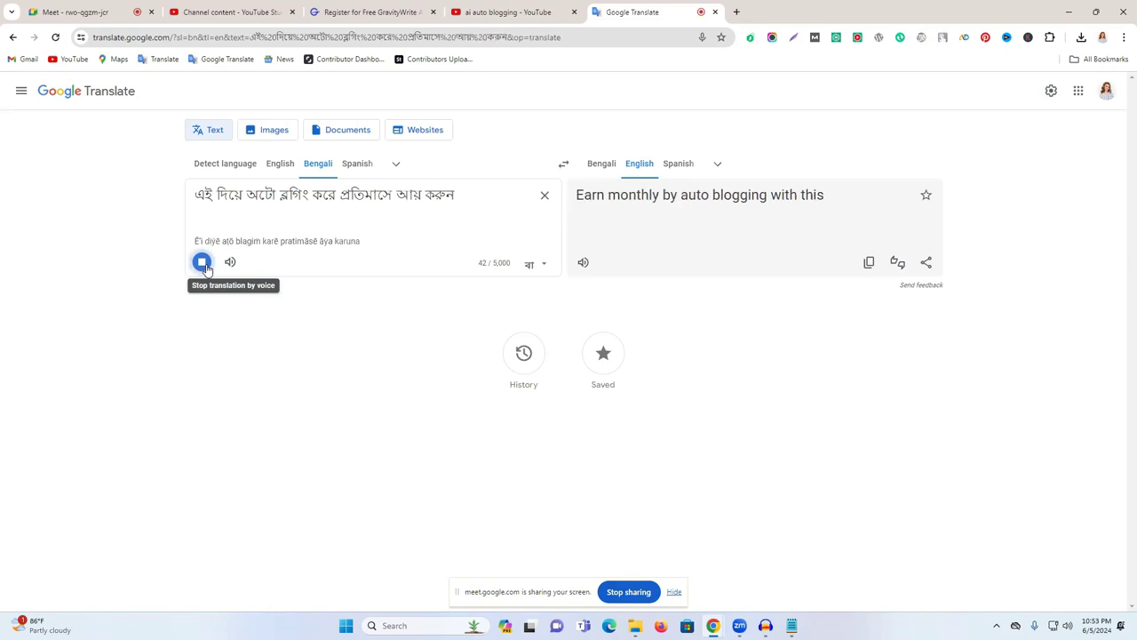
left_click(202, 262)
Step: Replace the first word of the dictated Bengali sentence with "Ai"
left_click_drag(209, 196, 193, 197)
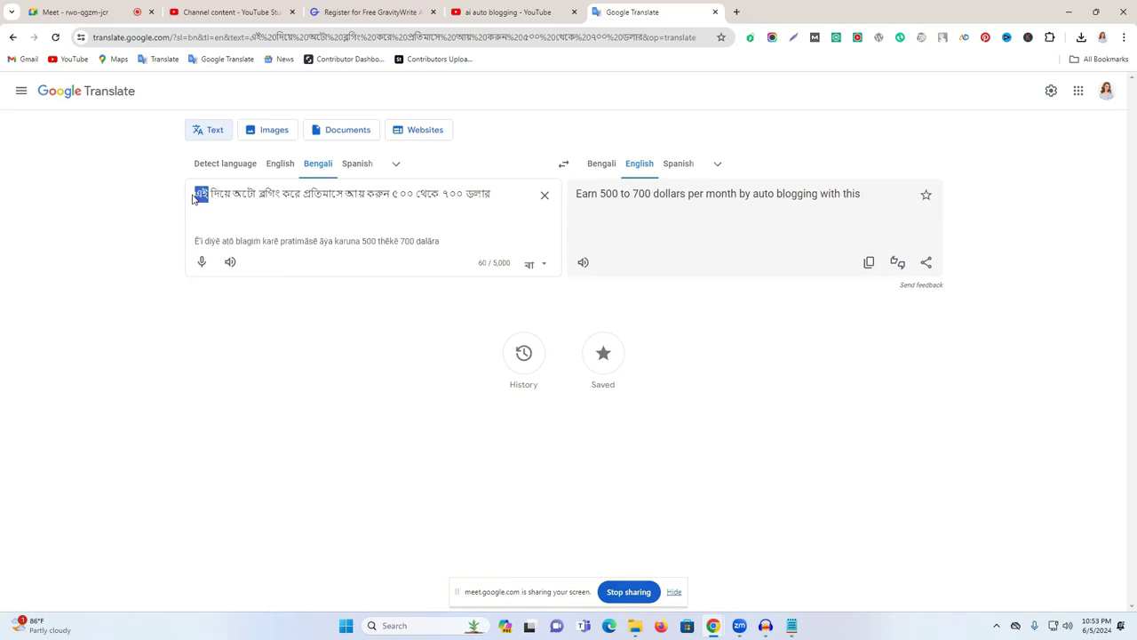
type("Ai")
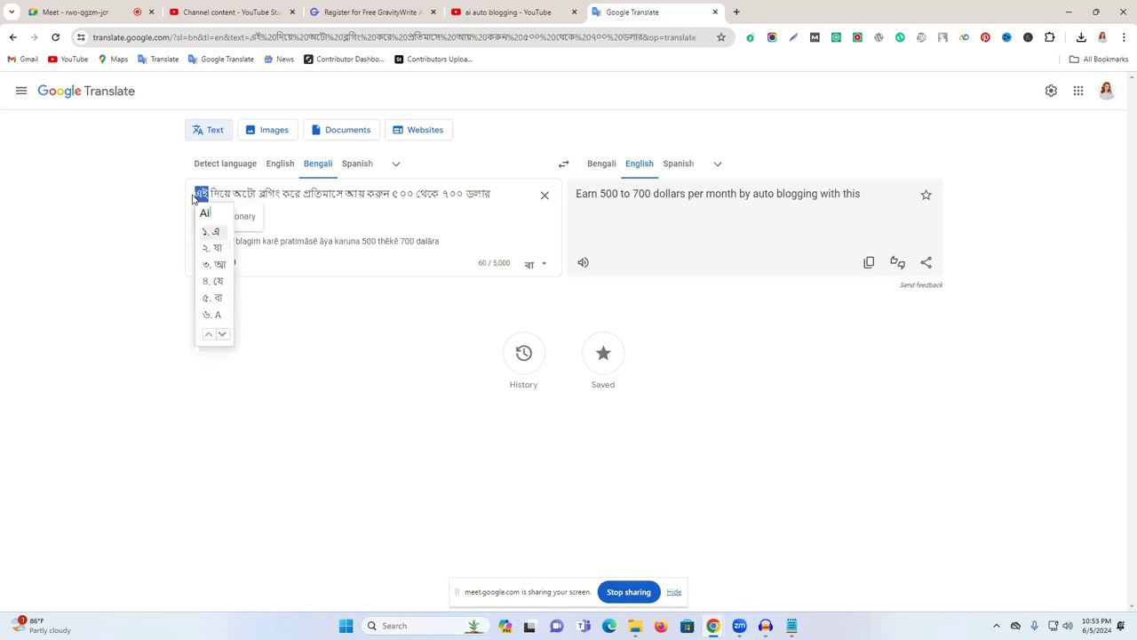
type("6")
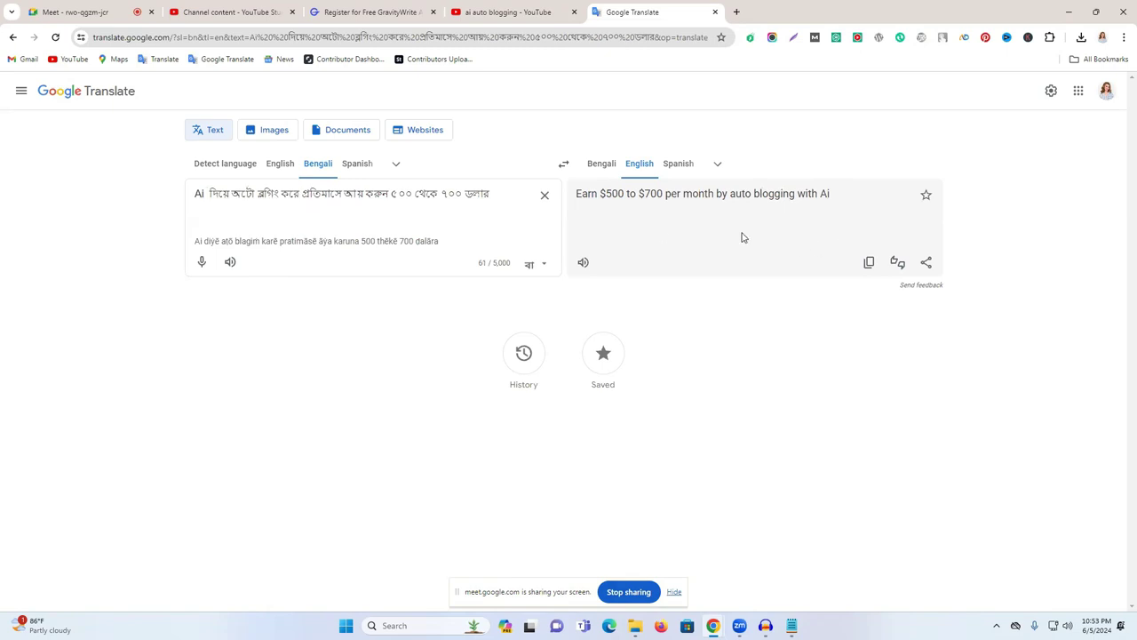
Step: Paste the copied English translation as the source text, translate it into Bengali, and append two apostrophes after "Ai"
left_click(869, 262)
left_click(545, 195)
key("ctrl+v")
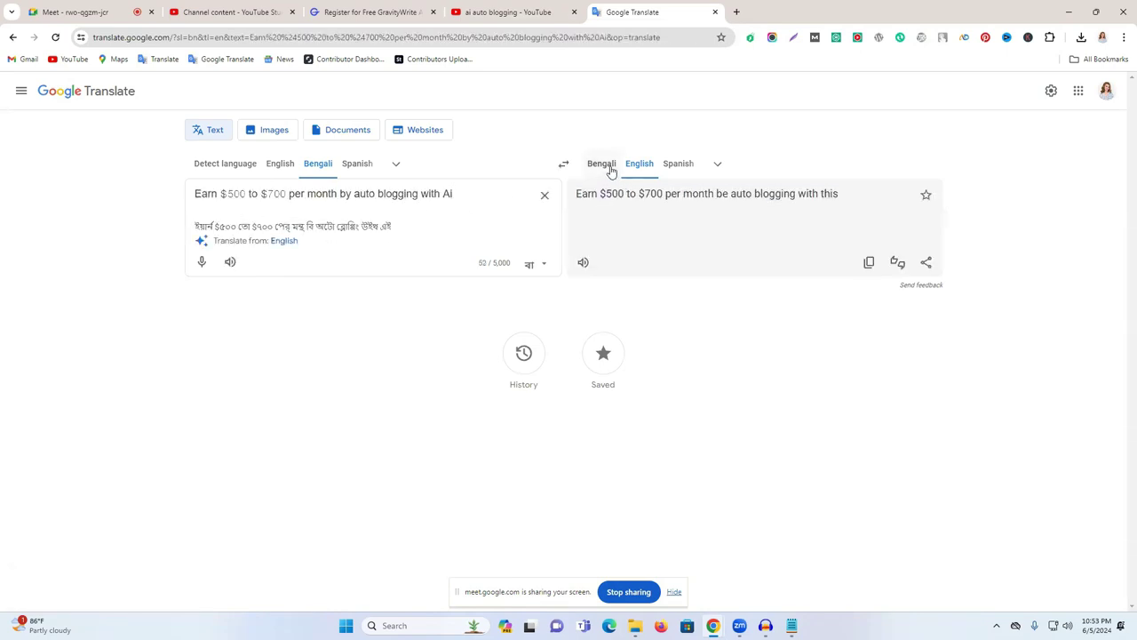
left_click(604, 166)
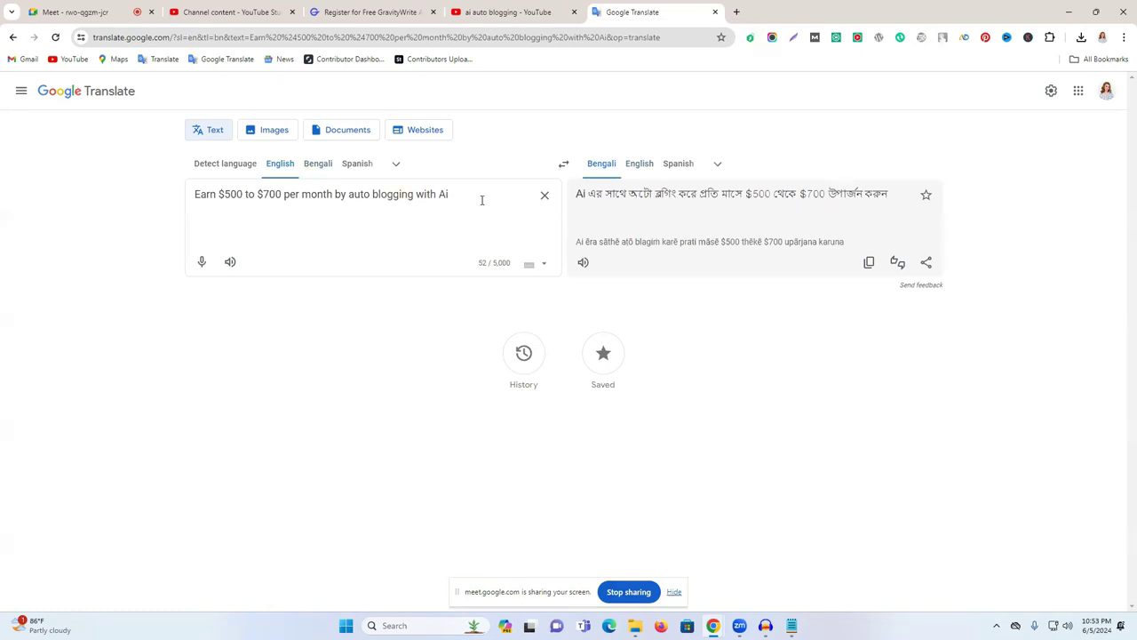
type("''")
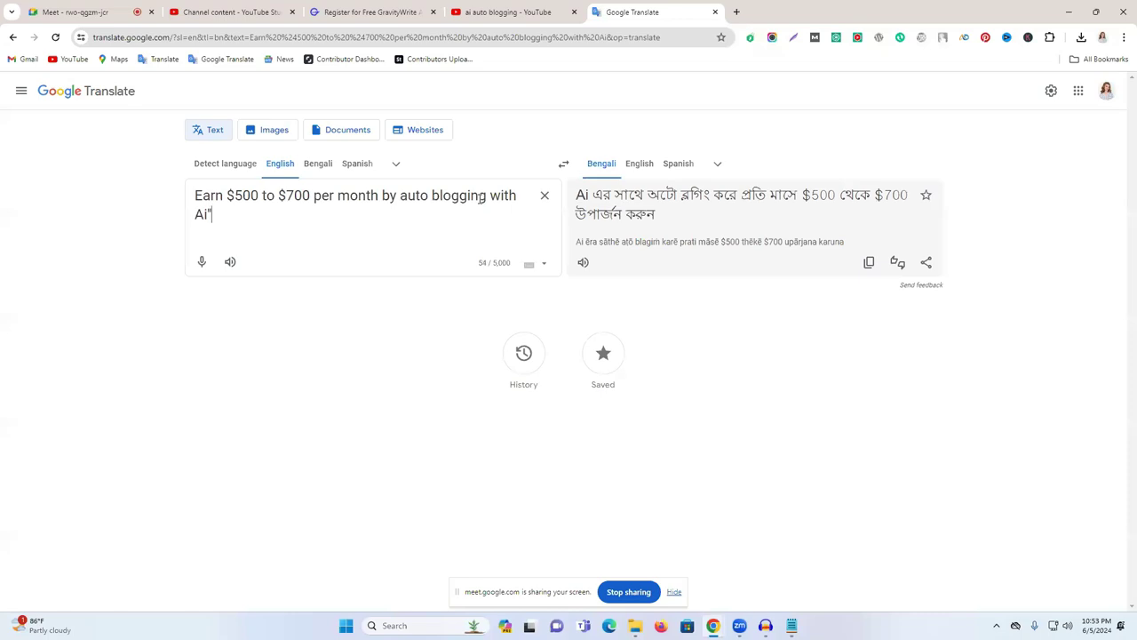
Step: Open a second Google Translate page in another new tab
left_click(737, 13)
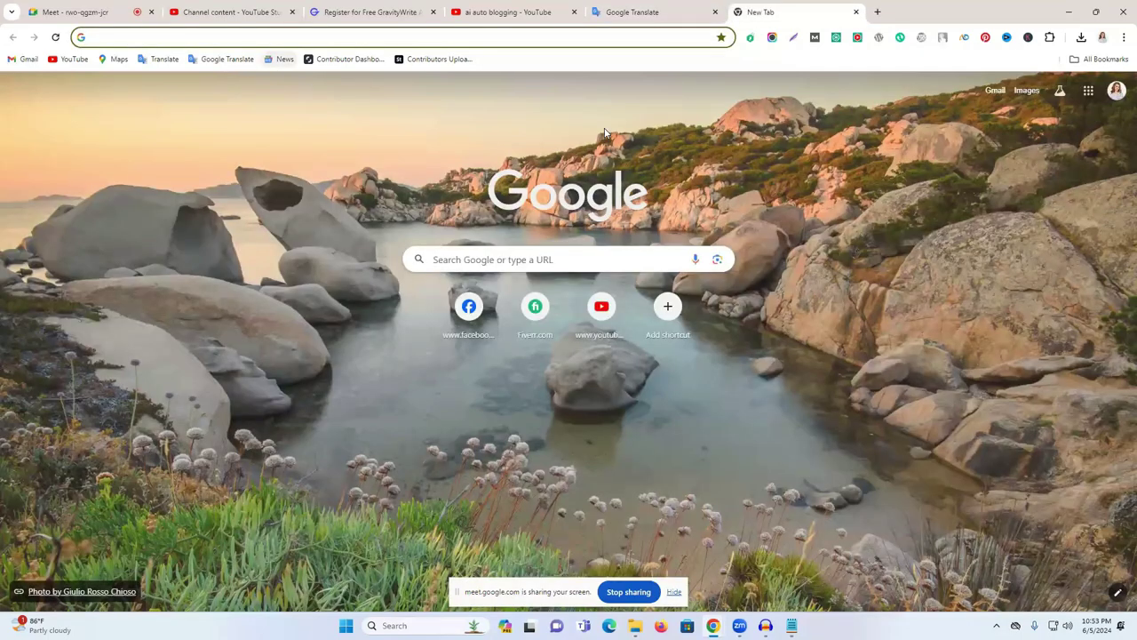
type("trans")
key("Return")
left_click(545, 193)
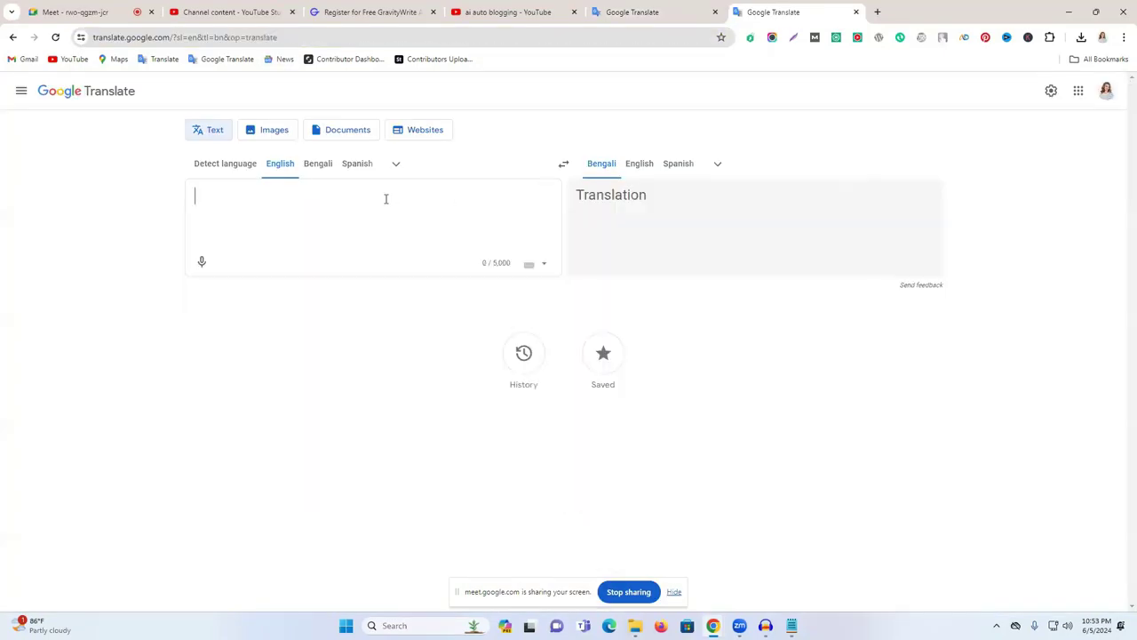
left_click(638, 11)
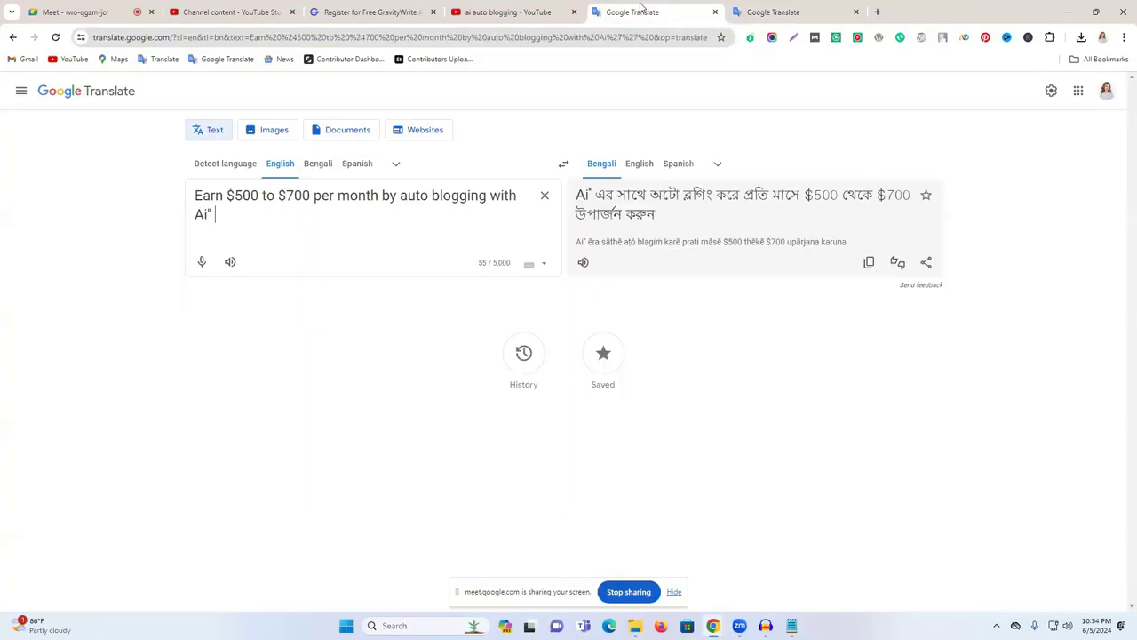
left_click(777, 12)
Step: Set Bengali as the source language, dictate a request to create the best YouTube video title based on this, and copy the Bengali text
left_click(319, 165)
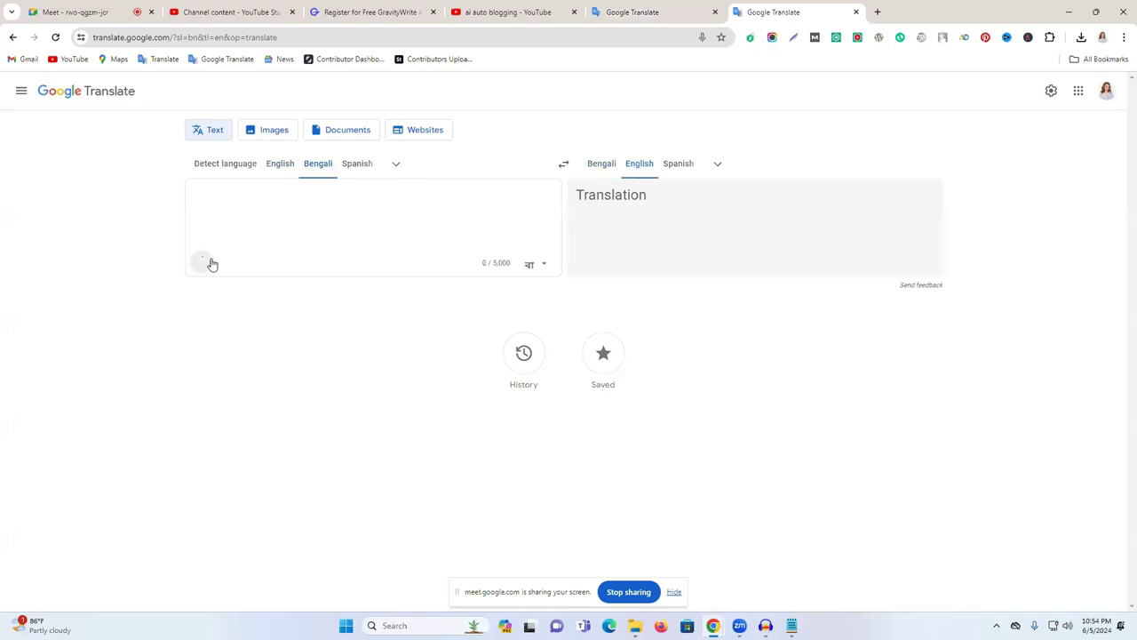
left_click(210, 263)
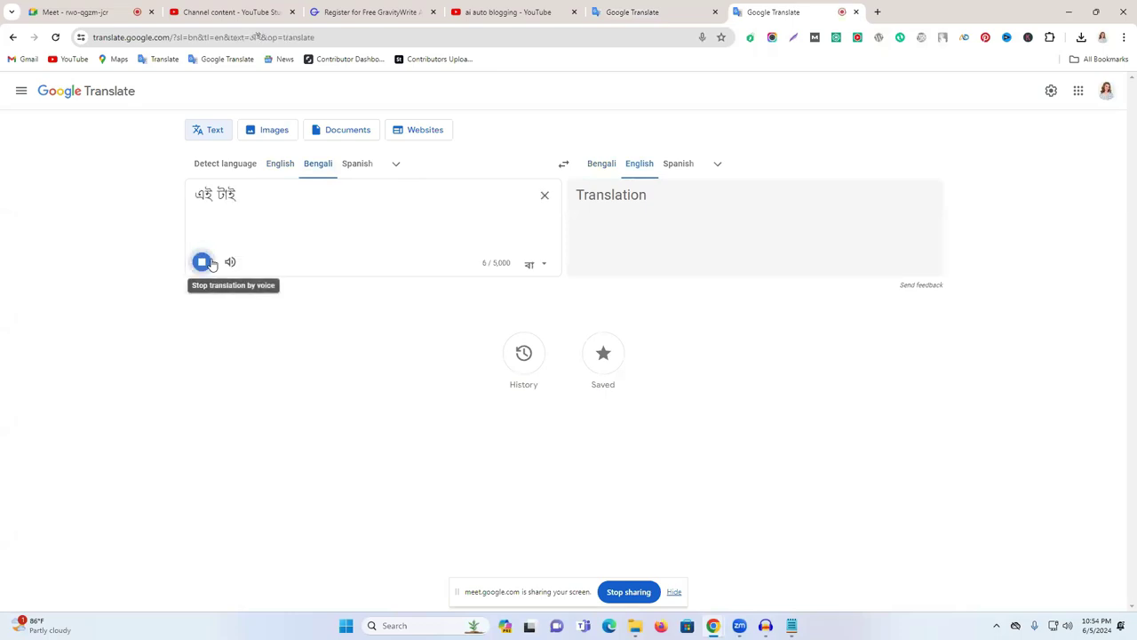
left_click(544, 195)
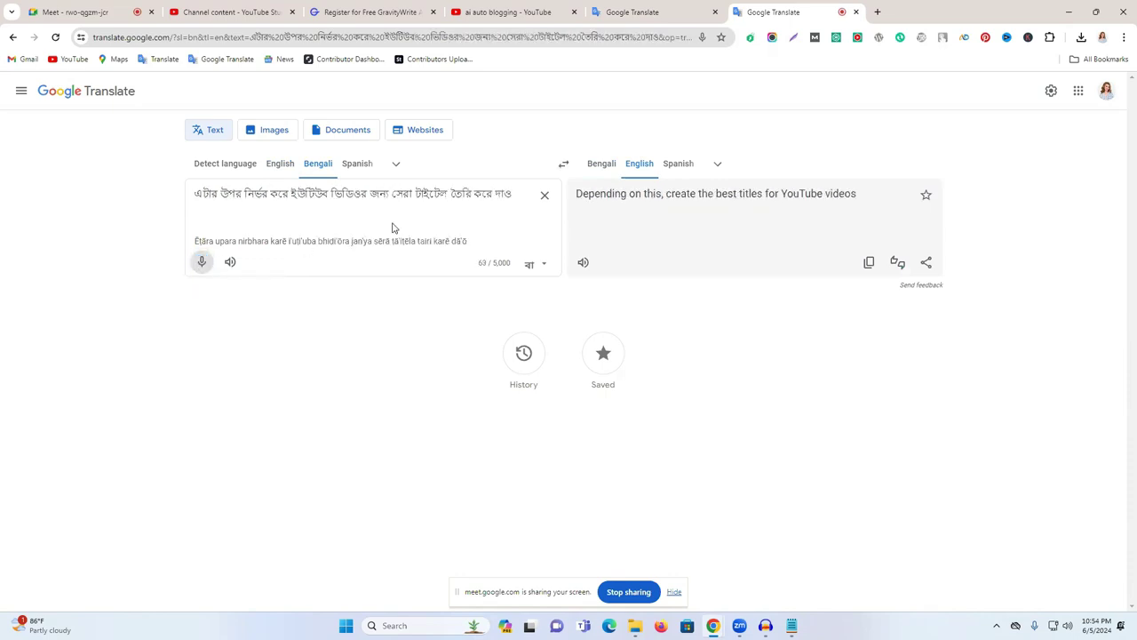
triple_click(379, 195)
right_click(376, 197)
left_click(457, 283)
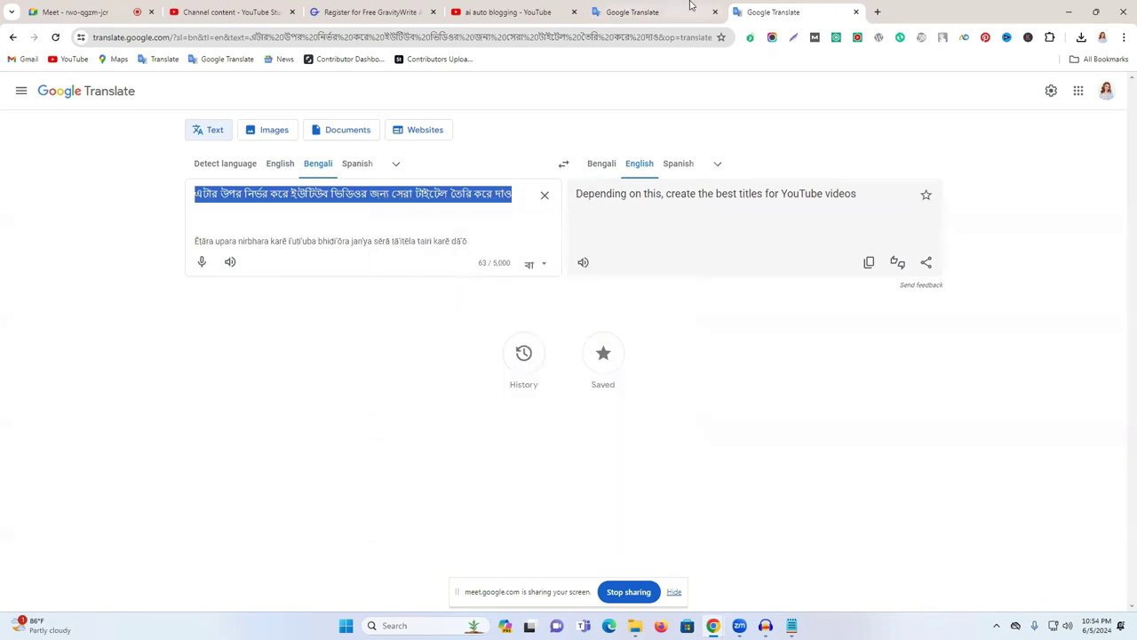
Step: In the first Google Translate page, move the two apostrophes from after "Ai" to the end of the Bengali sentence
left_click(562, 164)
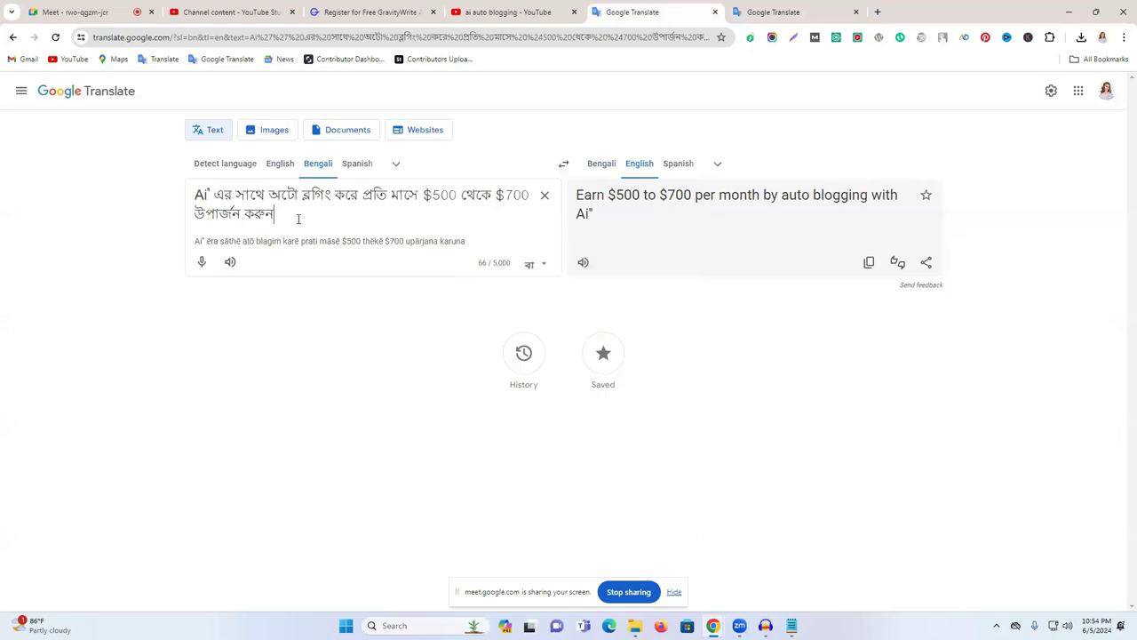
left_click(216, 191)
key("BackSpace")
key("BackSpace")
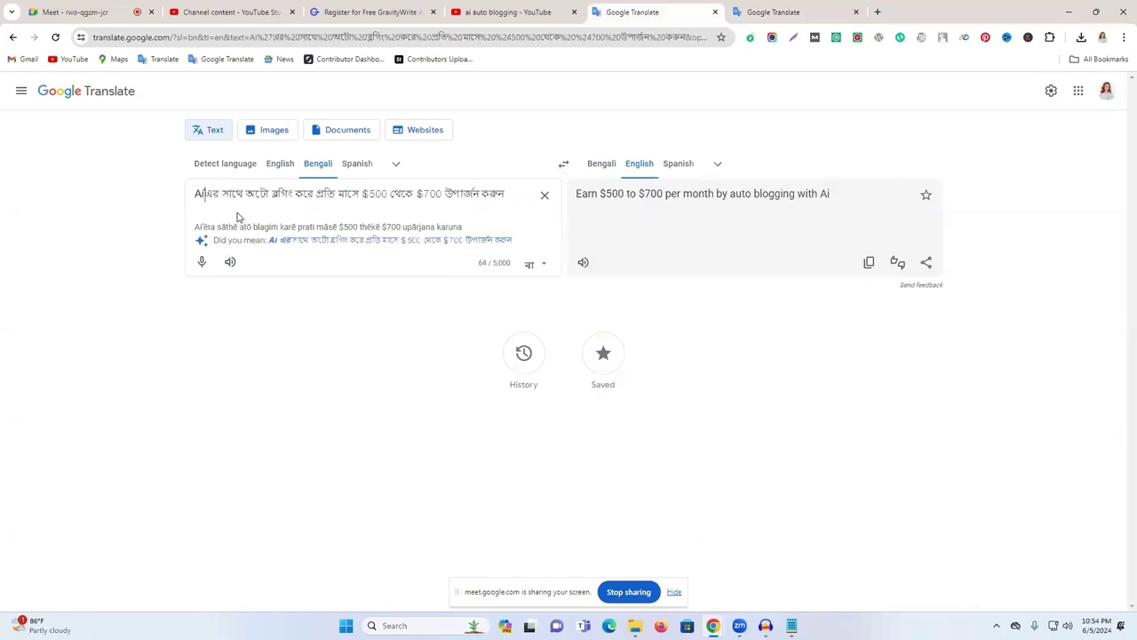
left_click(311, 236)
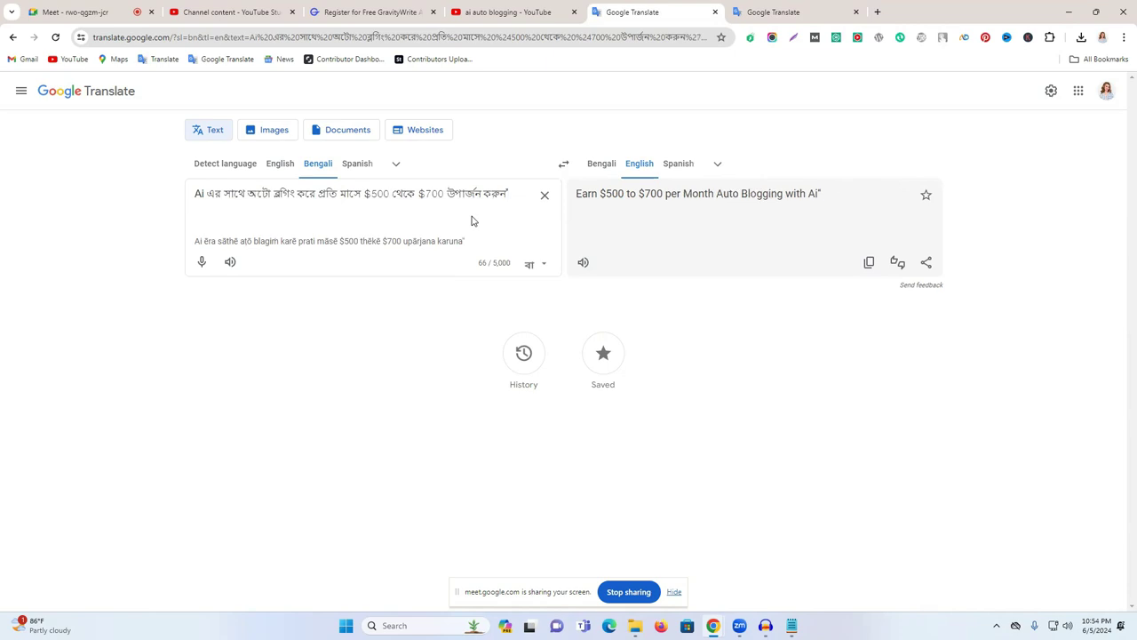
Step: Add the copied Bengali title request on a new line below the sentence, and copy the combined text
key("ctrl+v")
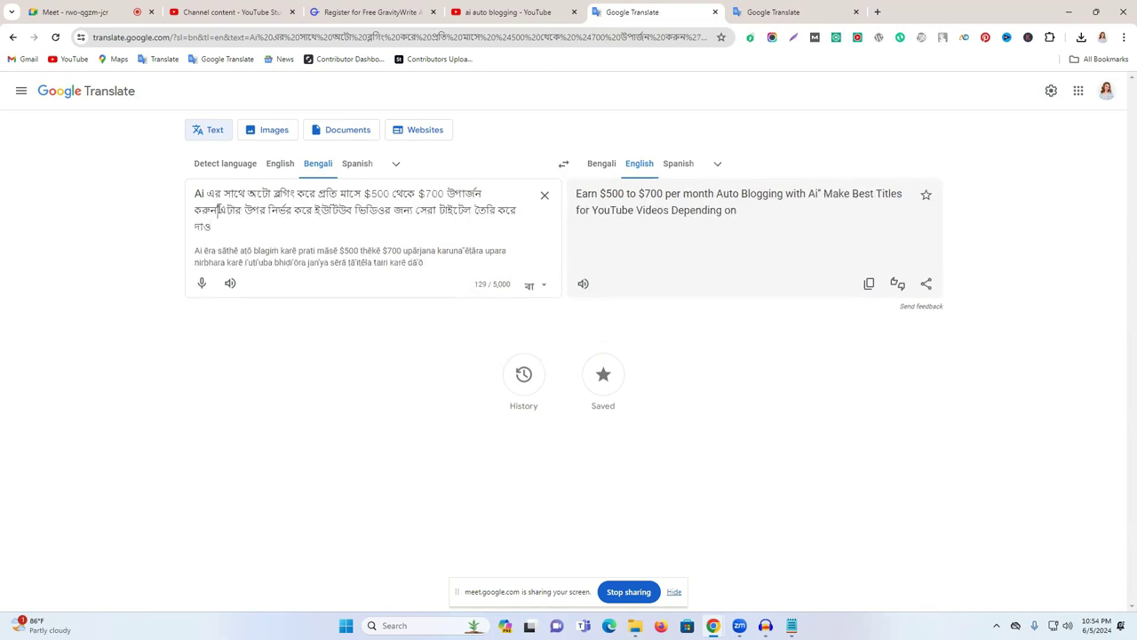
left_click(217, 210)
key("Return")
double_click(231, 210)
key("ctrl+a")
key("ctrl+c")
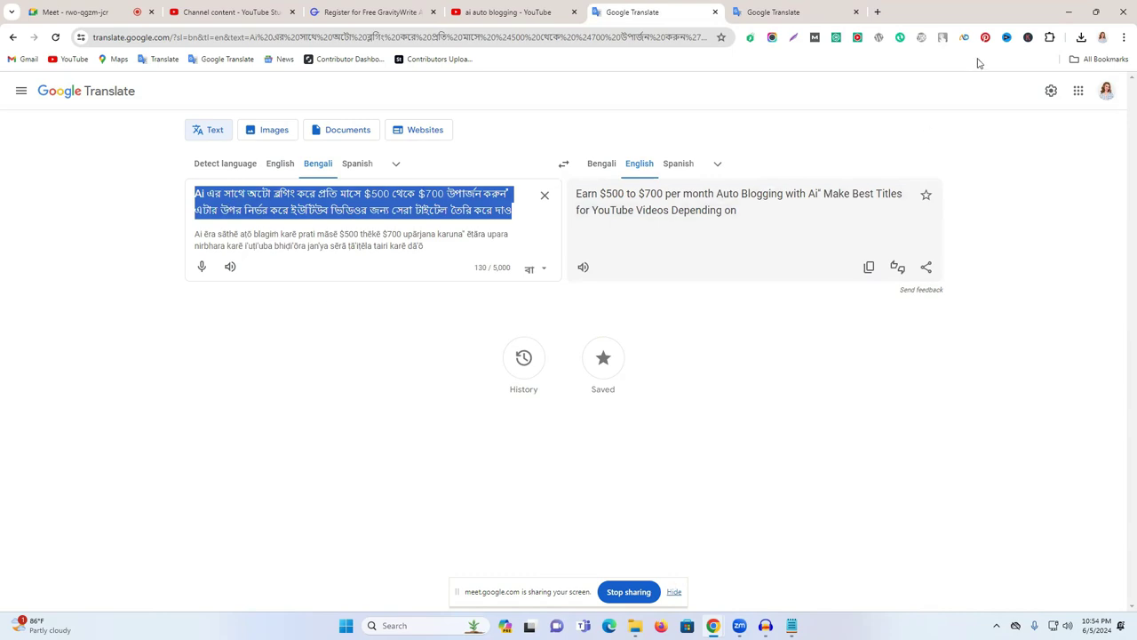
Step: Open Gemini (gemini.google.com) in a new browser tab
left_click(877, 11)
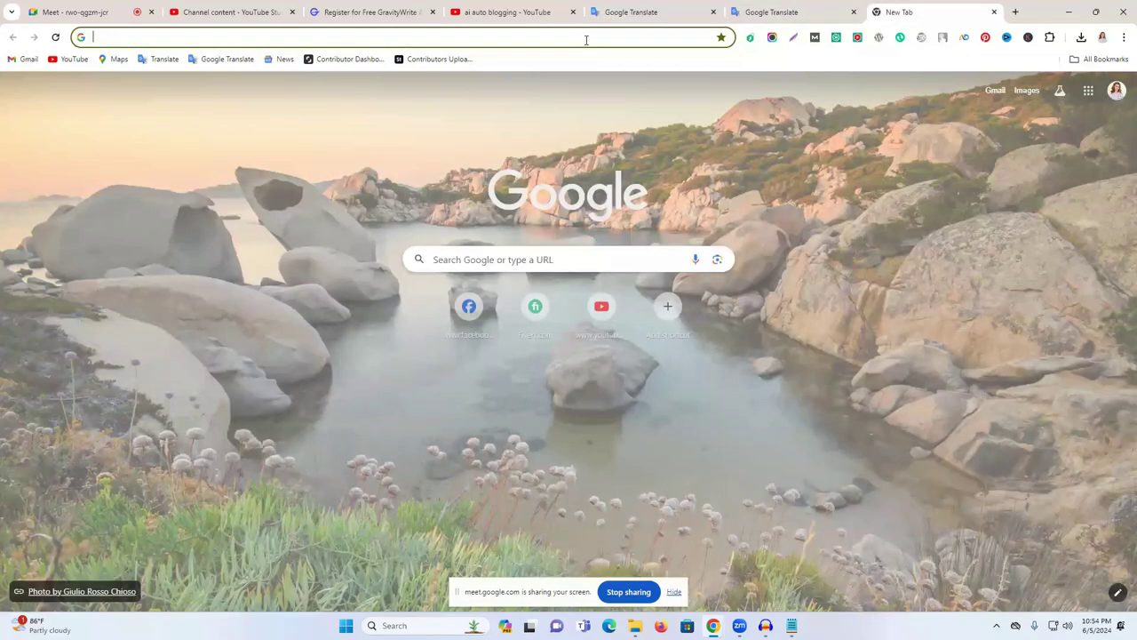
left_click(586, 37)
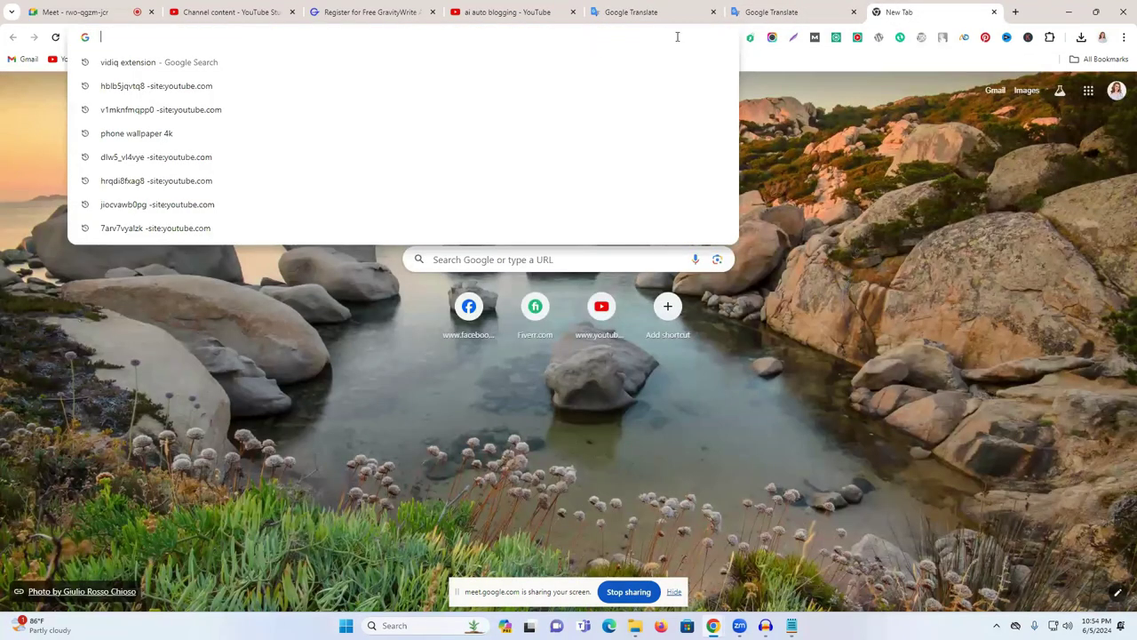
key("ctrl+v")
key("Return")
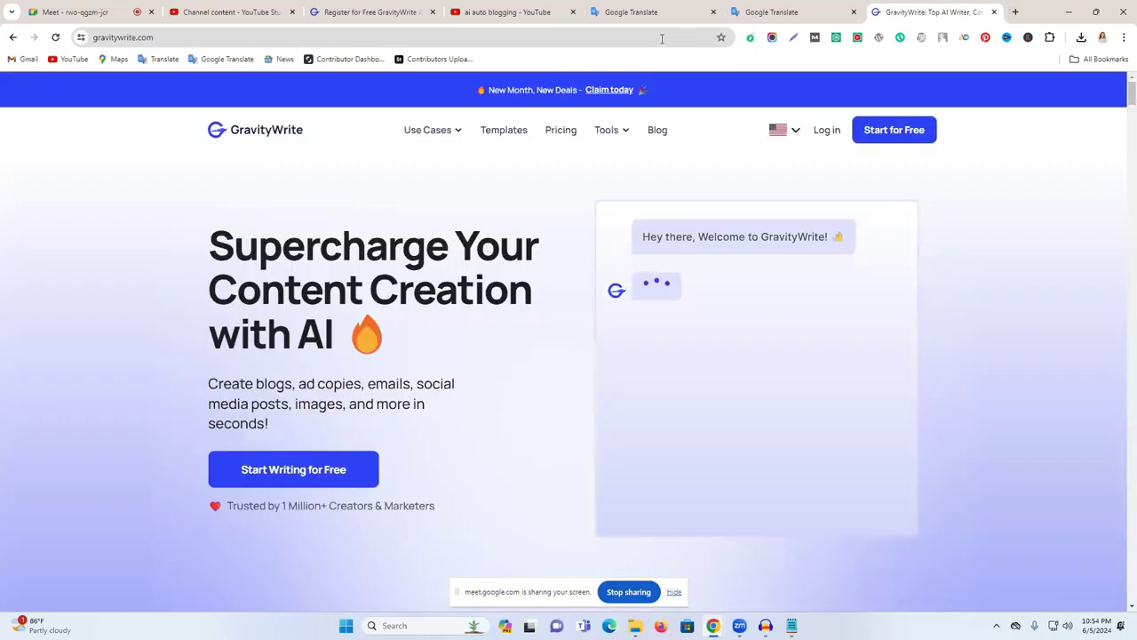
left_click(662, 38)
type("googl")
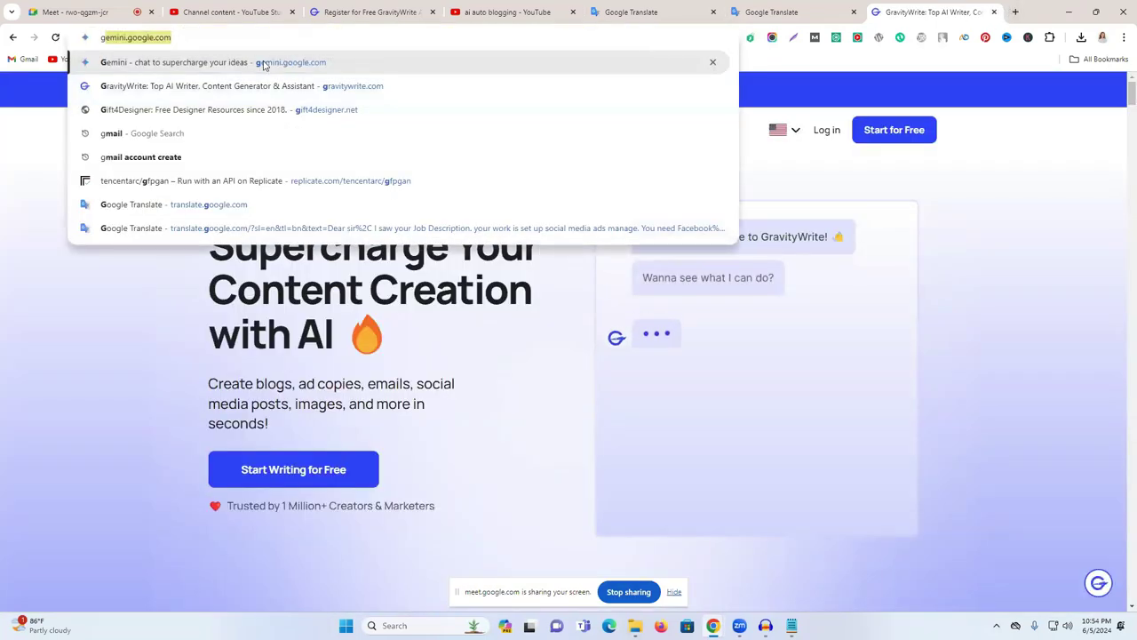
left_click(264, 64)
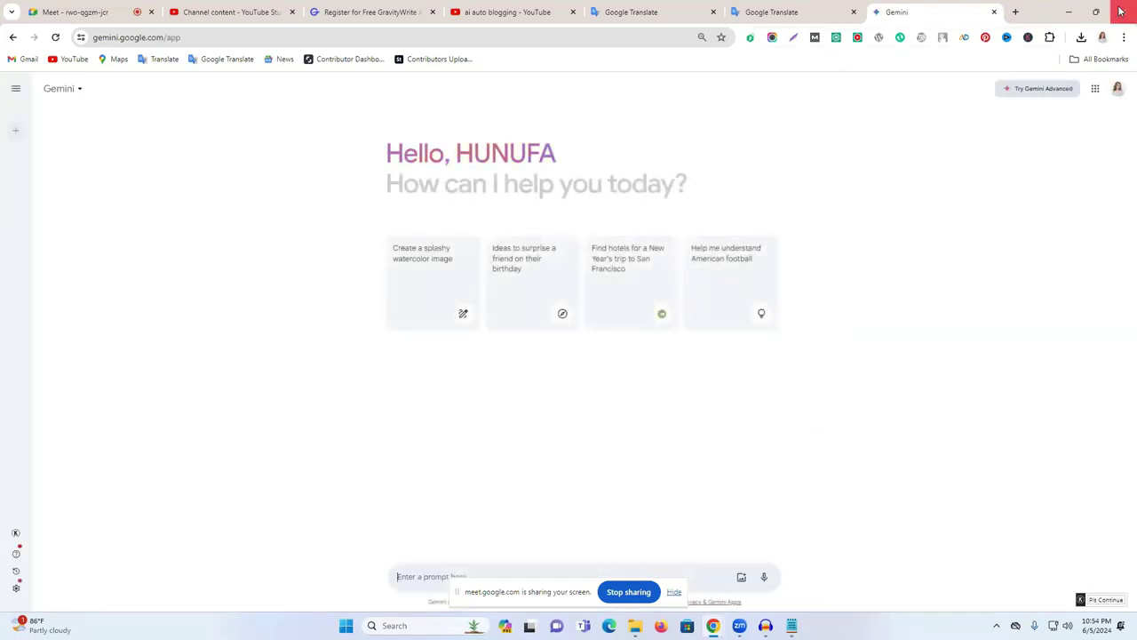
Step: Open ChatGPT (chat.openai.com) in another new browser tab
left_click(1018, 12)
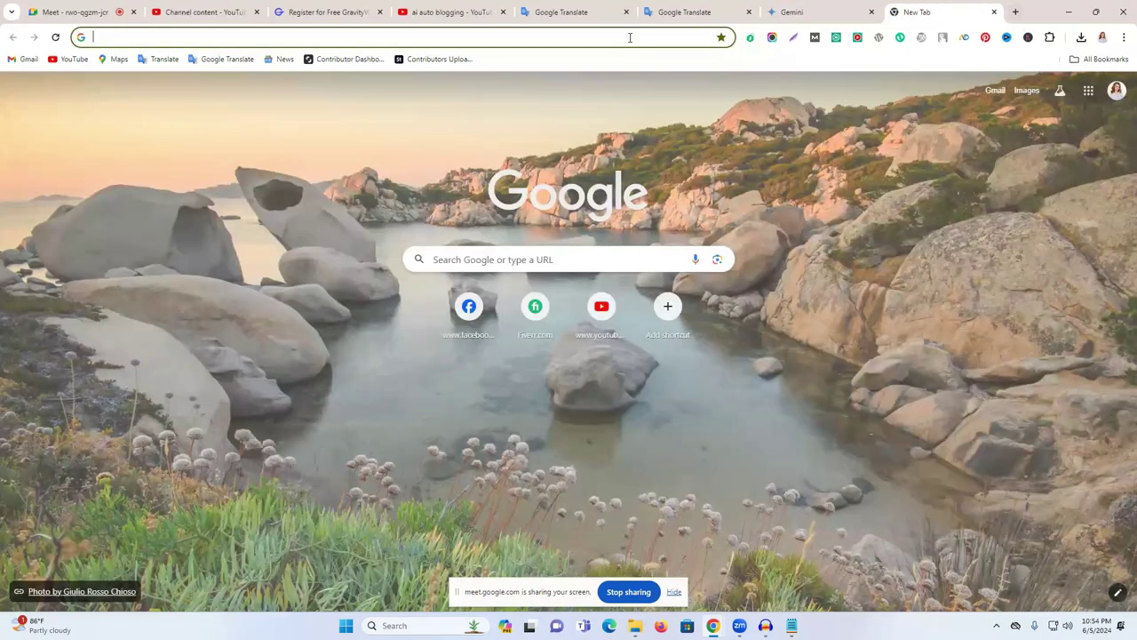
type("c")
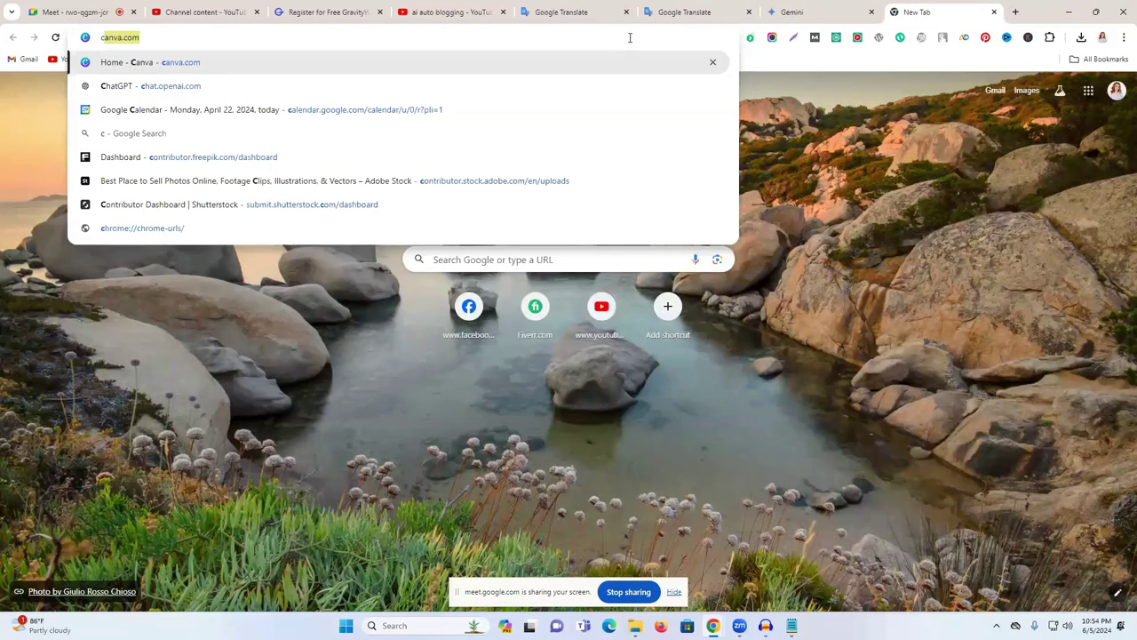
type("h")
key("Return")
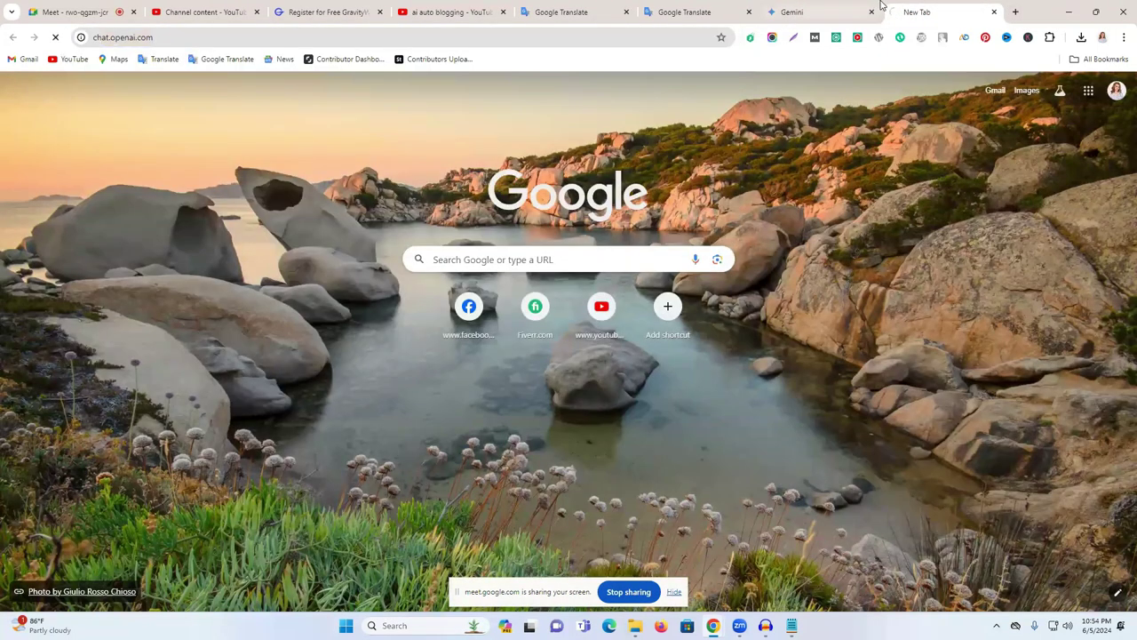
left_click(835, 7)
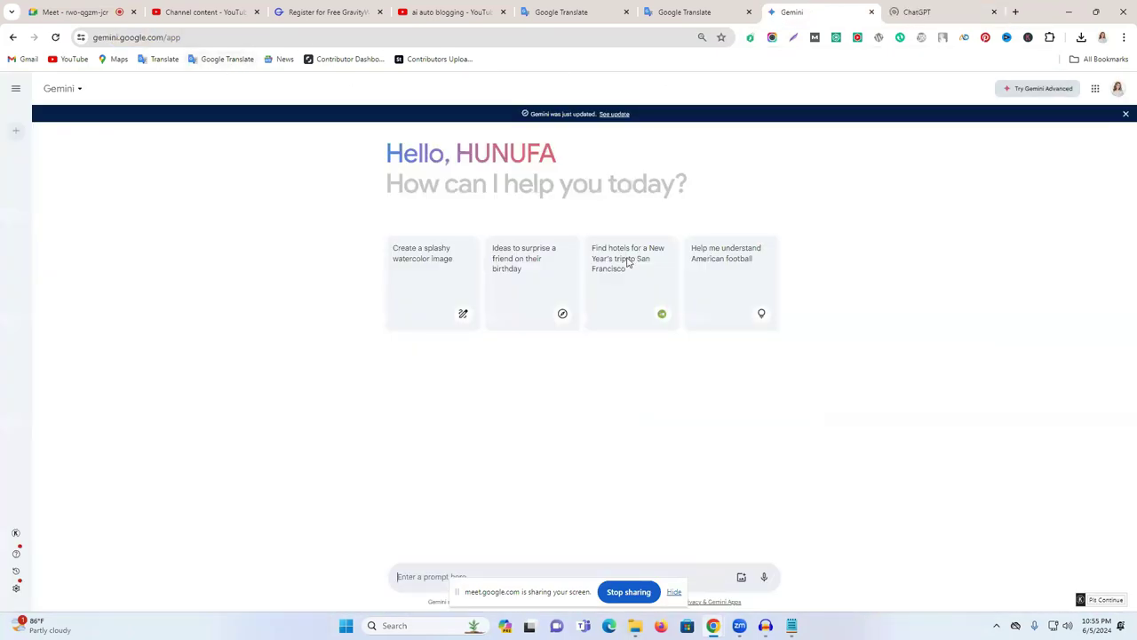
left_click(1117, 89)
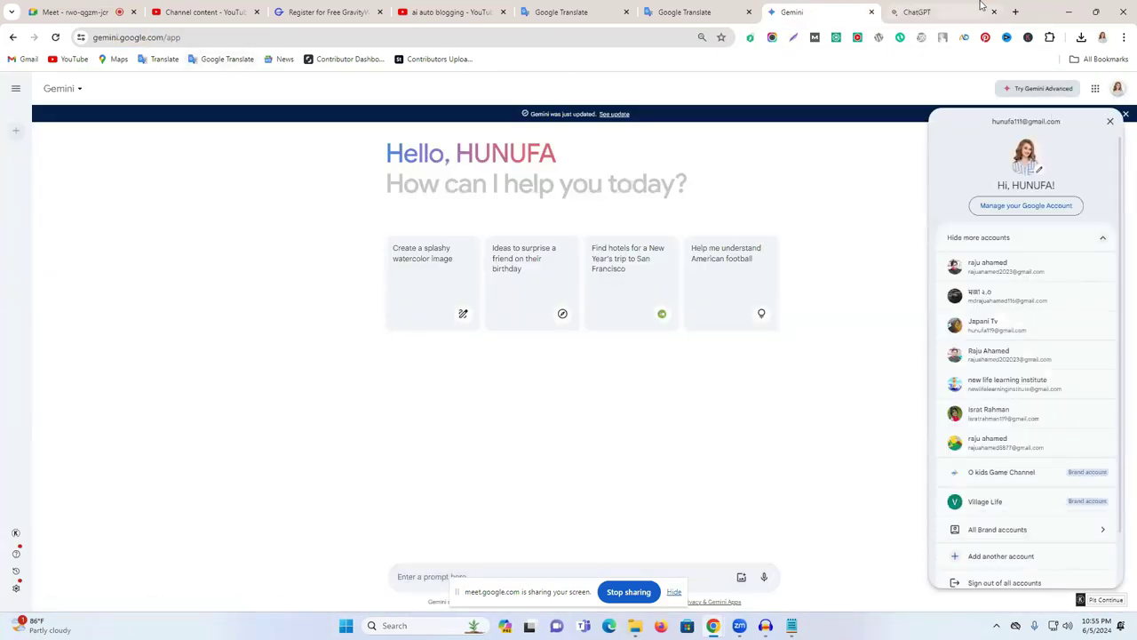
left_click(965, 9)
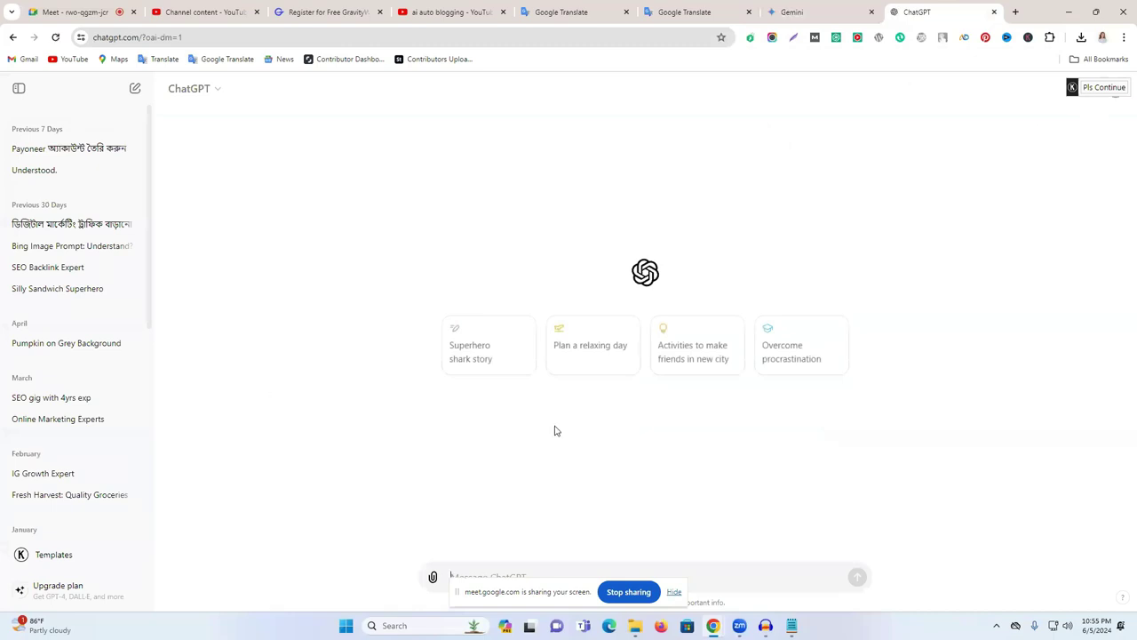
Step: Submit the copied Bengali prompt to Gemini to generate YouTube video titles, and highlight its first suggestions
left_click(825, 8)
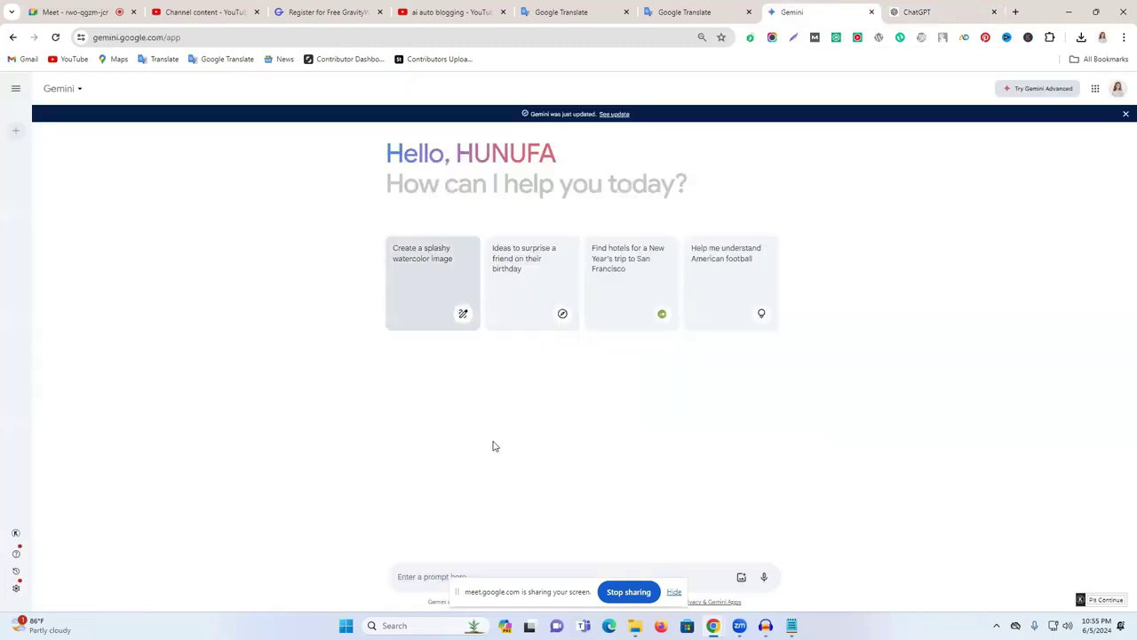
left_click(436, 568)
key("ctrl+v")
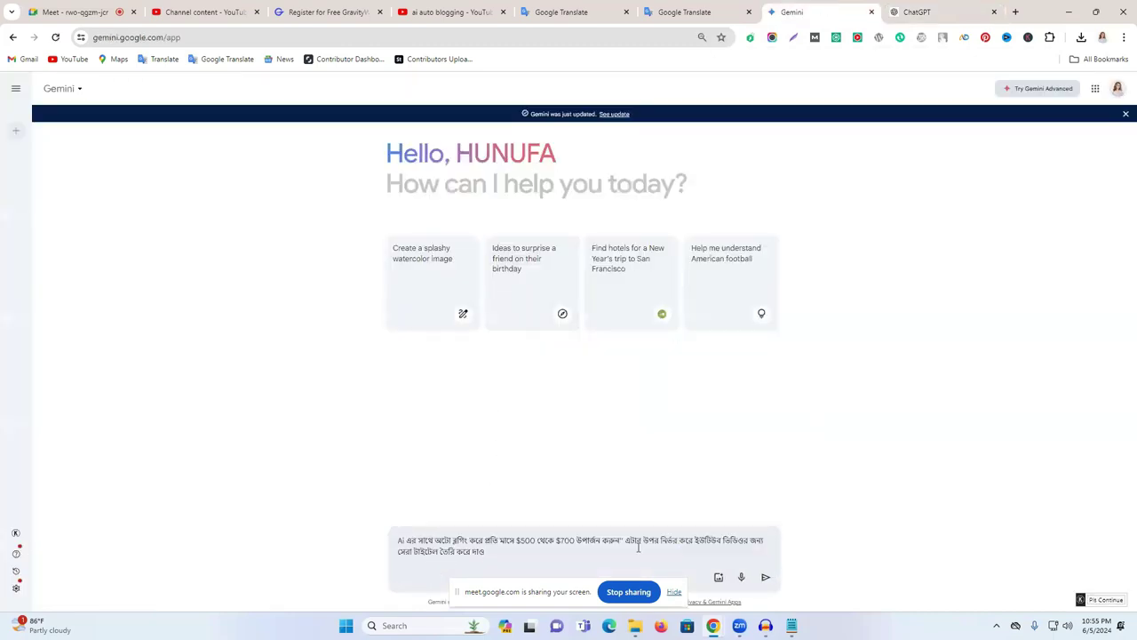
key("Return")
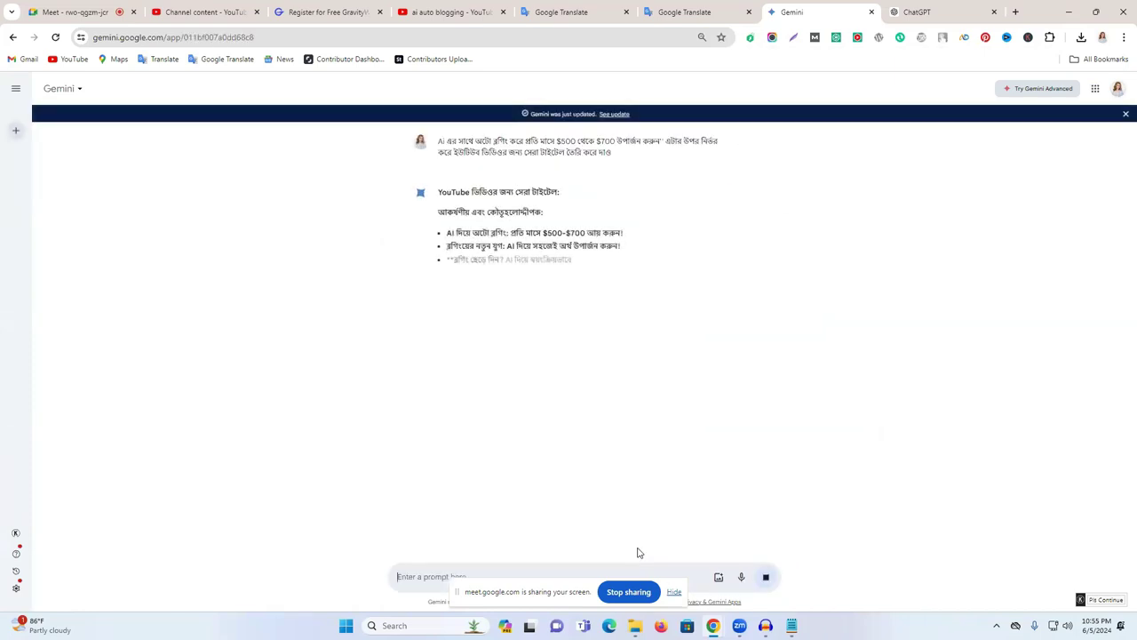
left_click_drag(436, 213, 599, 281)
Step: Submit the same Bengali prompt to ChatGPT, and ask for additional titles with "more"
left_click(948, 7)
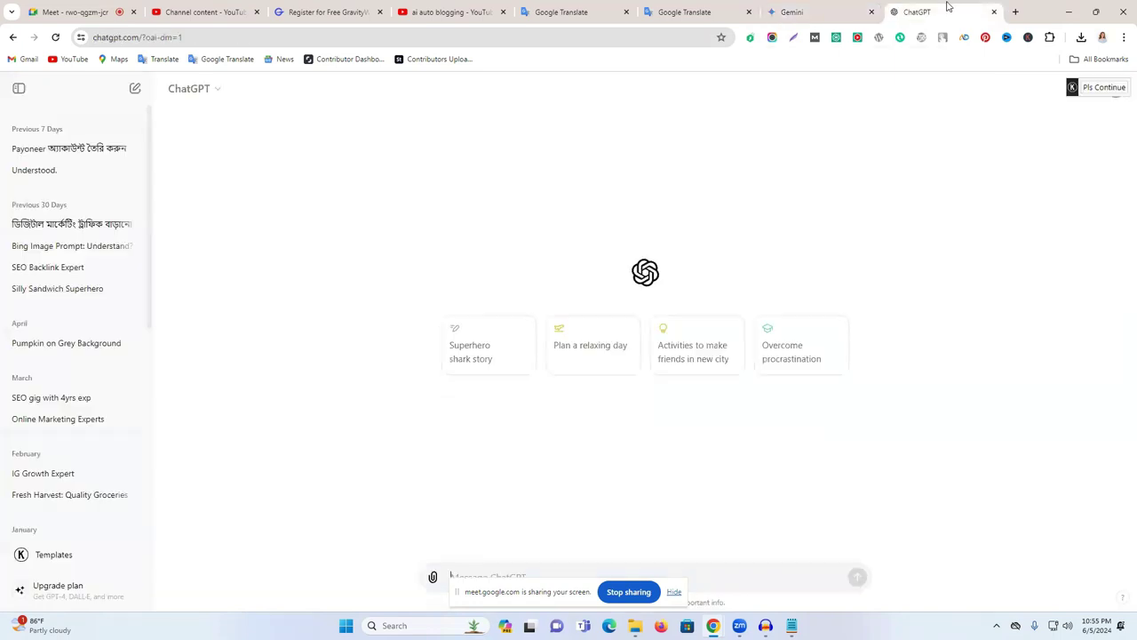
key("ctrl+v")
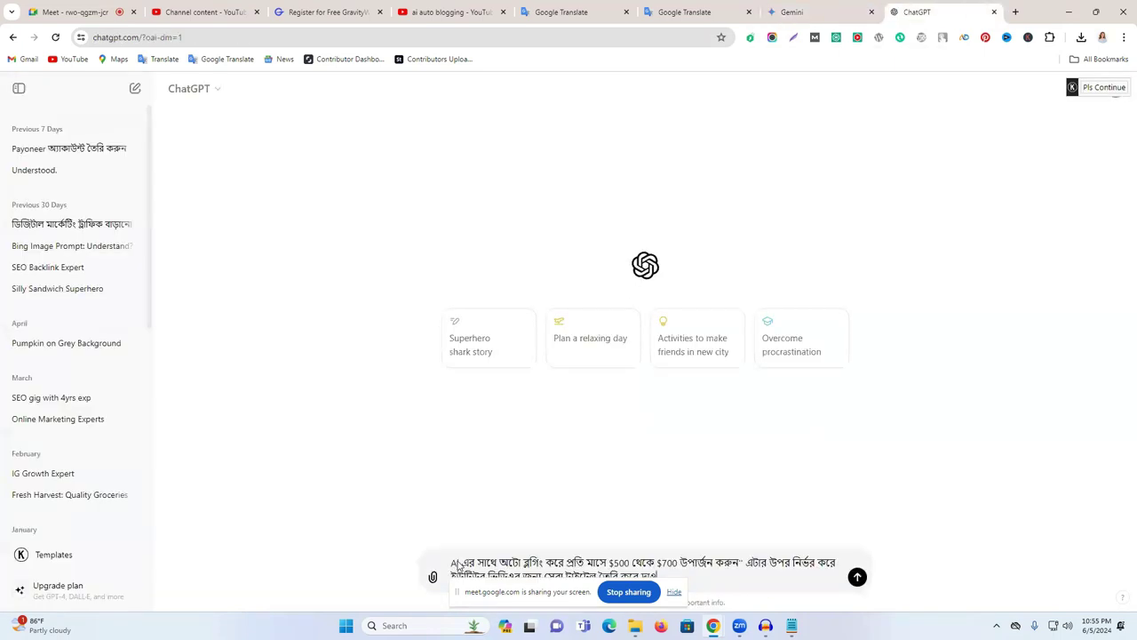
key("Return")
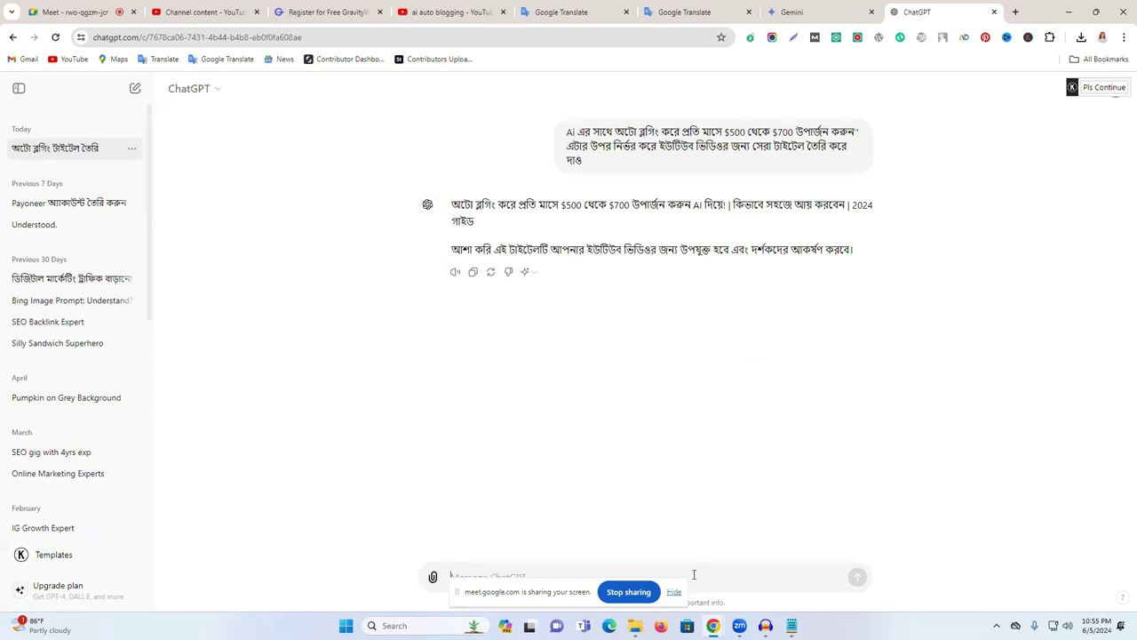
type("আরো")
key("Return")
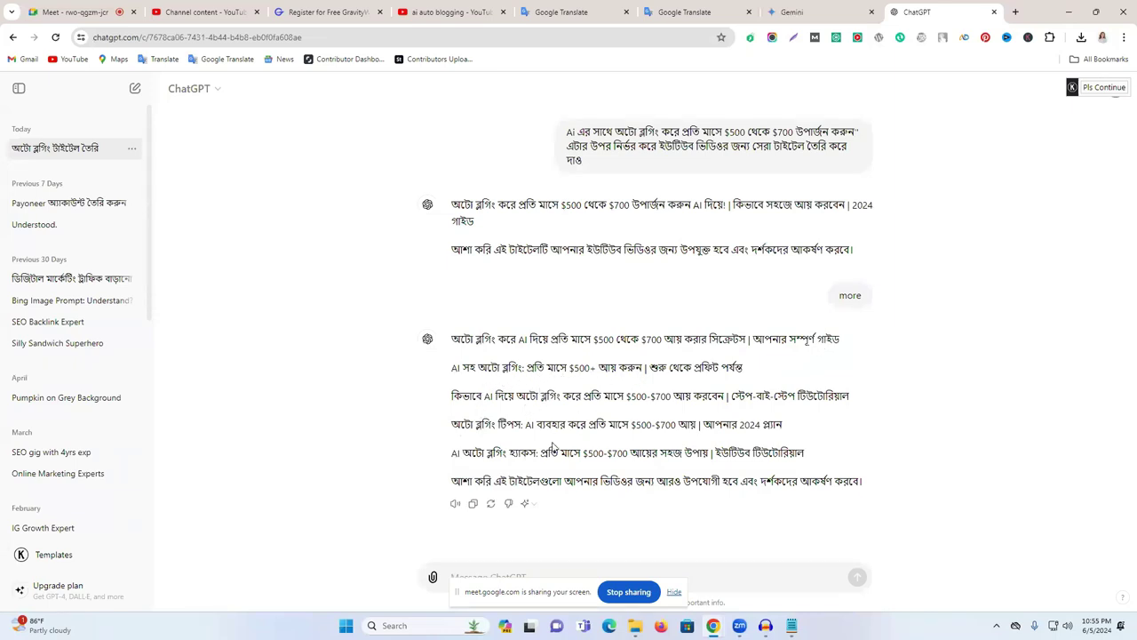
Step: Copy the first title Gemini suggested, "AI দিয়ে অটো ব্লগিং: প্রতি মাসে $500-$700 আয় করুন!"
left_click(796, 20)
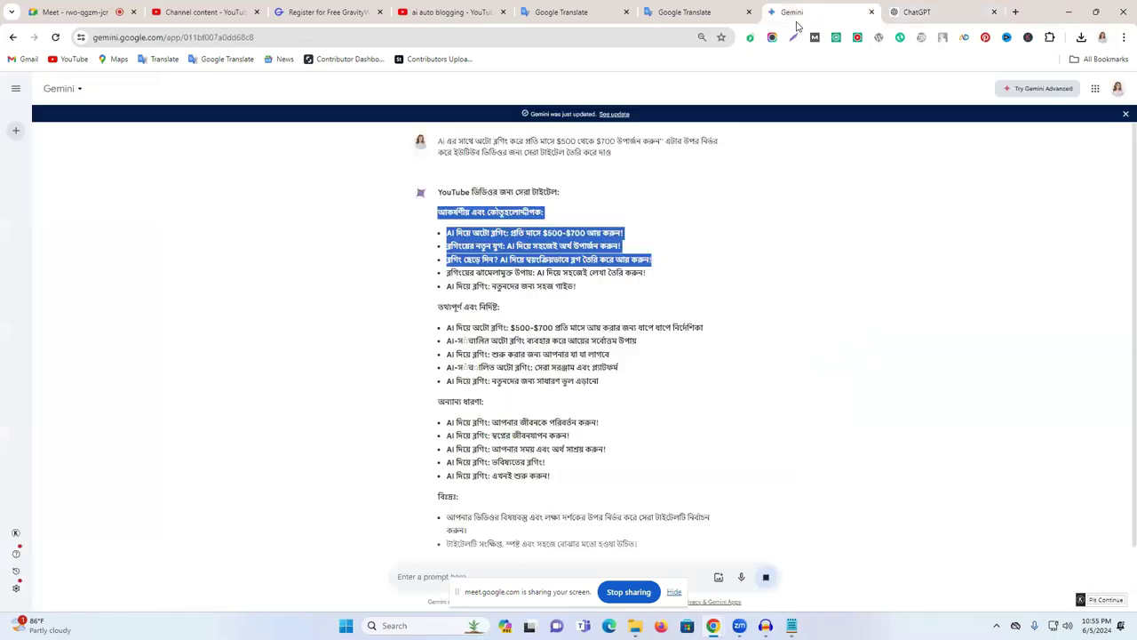
left_click(657, 369)
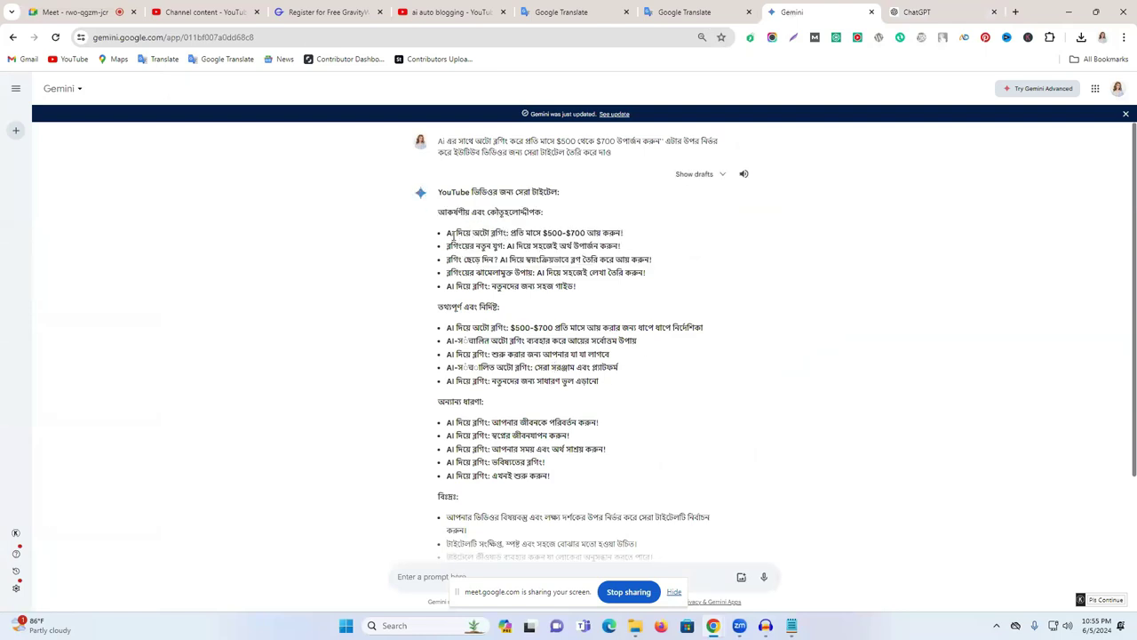
left_click_drag(446, 233, 482, 233)
left_click(517, 234)
left_click_drag(622, 232, 446, 233)
key("ctrl+c")
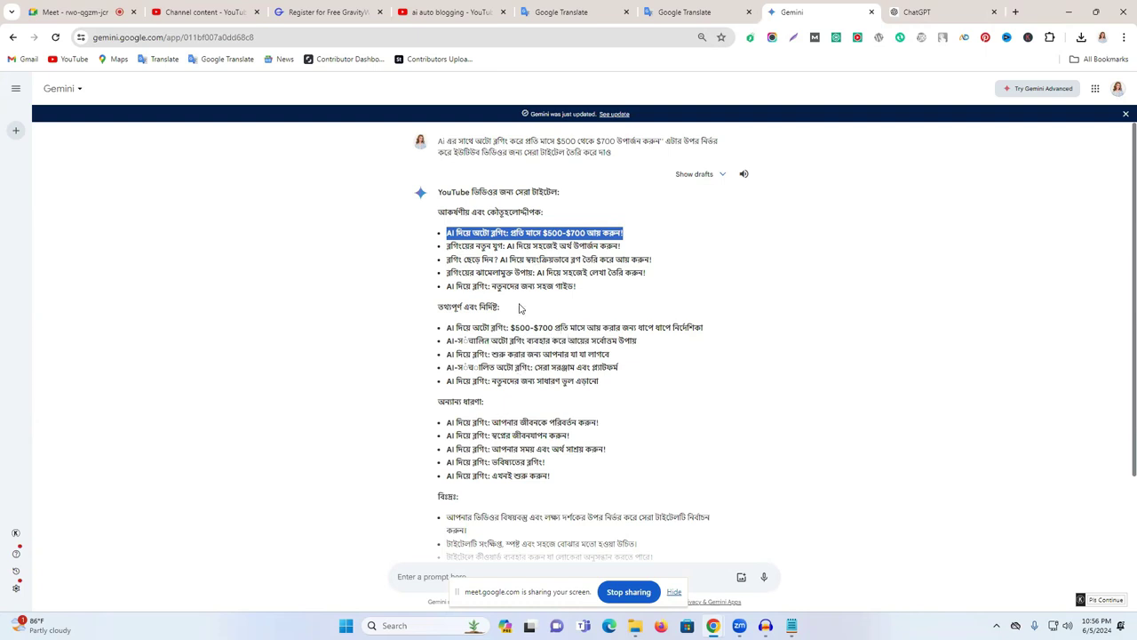
Step: Compare with ChatGPT's suggested titles, and copy Gemini's first title again
left_click(908, 8)
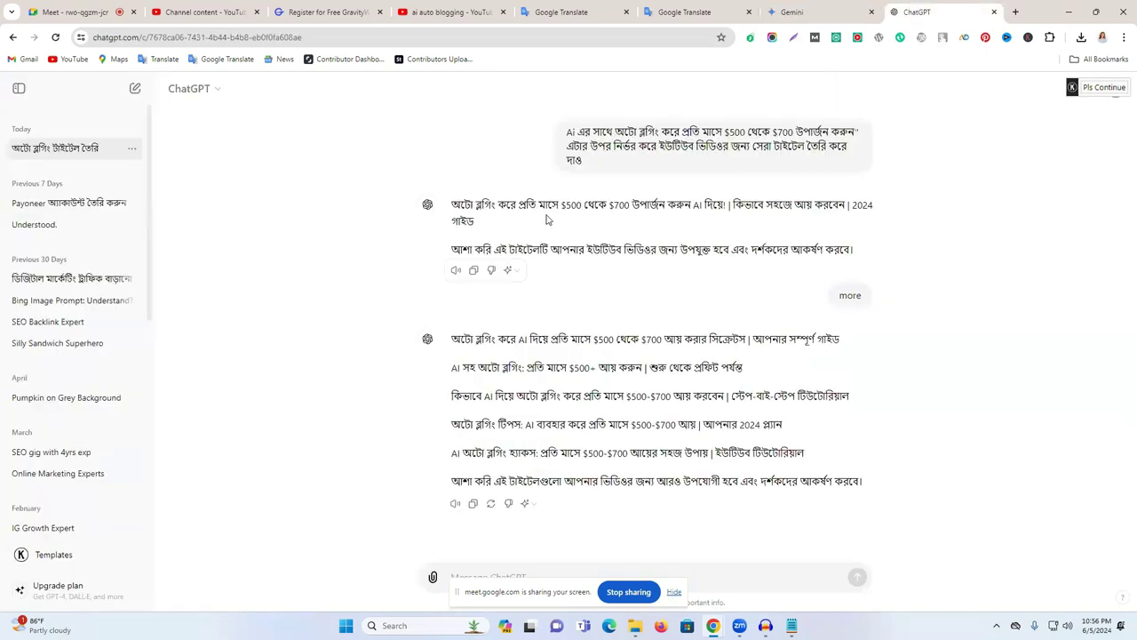
left_click(786, 13)
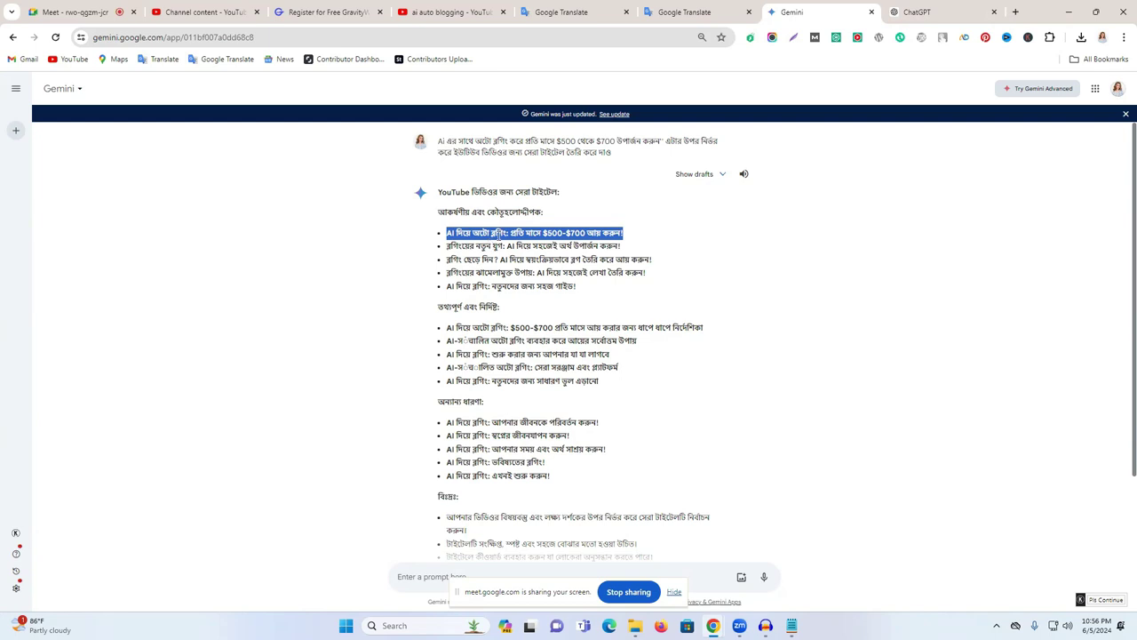
right_click(520, 238)
left_click(569, 246)
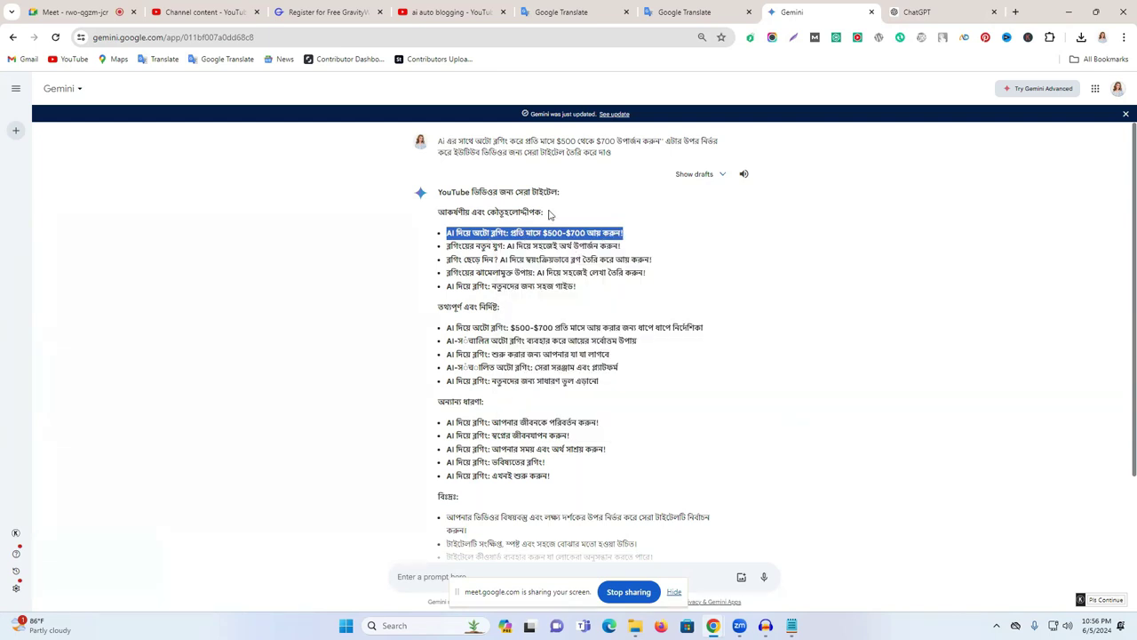
Step: Replace the video title in YouTube Studio with the copied Gemini title, change its colon to a spaced hyphen, and append "|"
left_click(449, 11)
left_click(202, 9)
triple_click(389, 261)
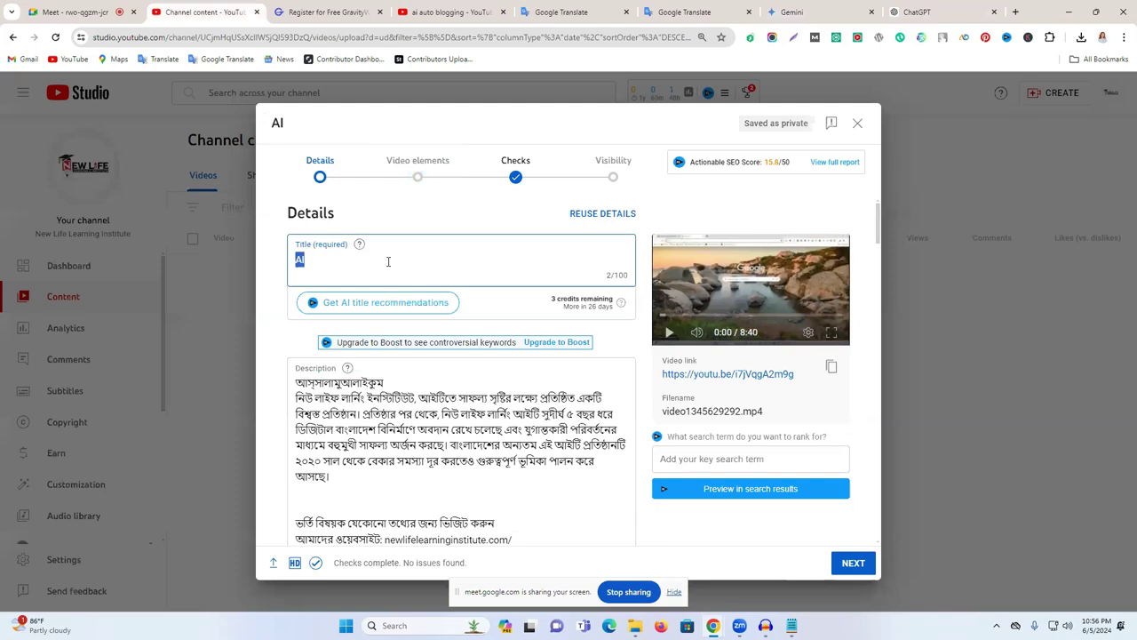
key("ctrl+v")
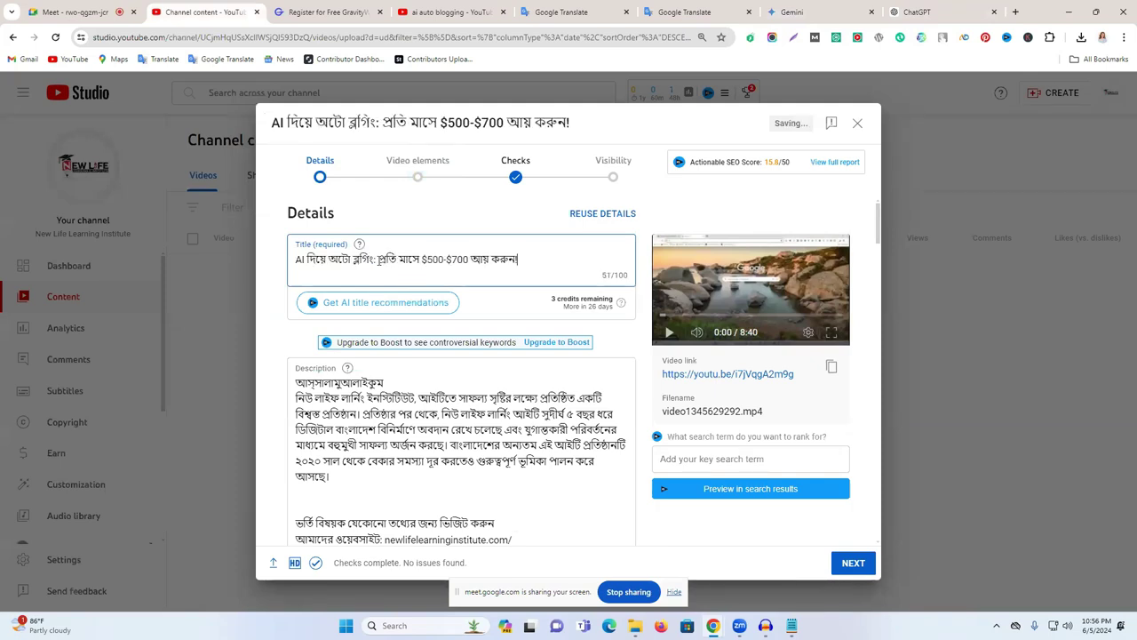
key("BackSpace")
type("-")
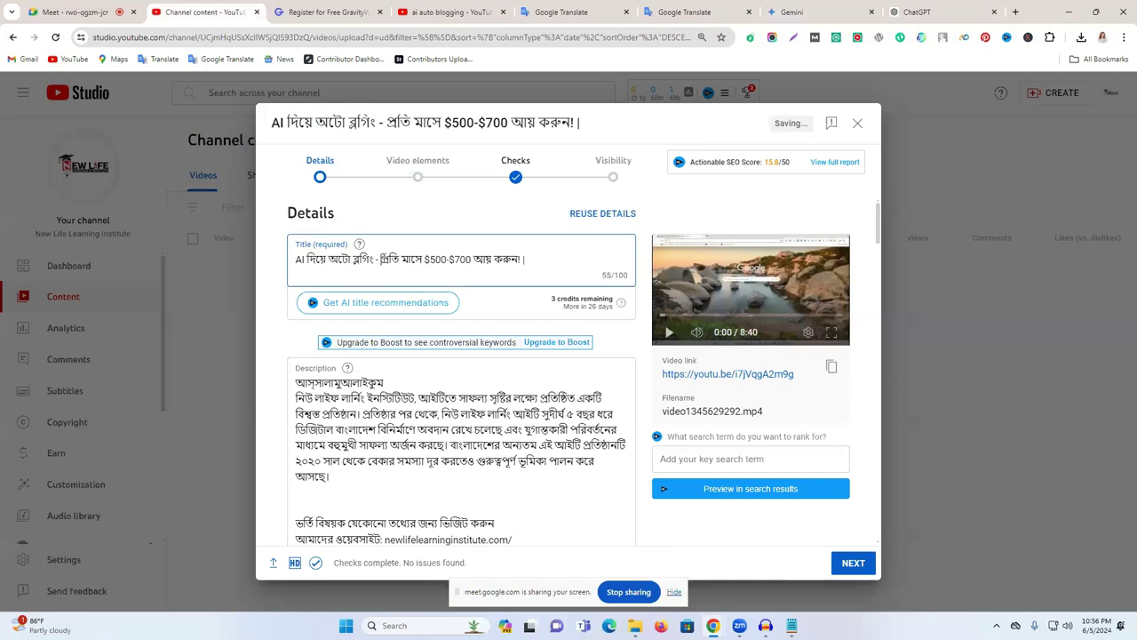
Step: Translate the Bengali title text up to "করুন" into English in the second Google Translate page, and remove the hyphen after "ব্লগিং"
left_click_drag(297, 259, 521, 260)
key("ctrl+c")
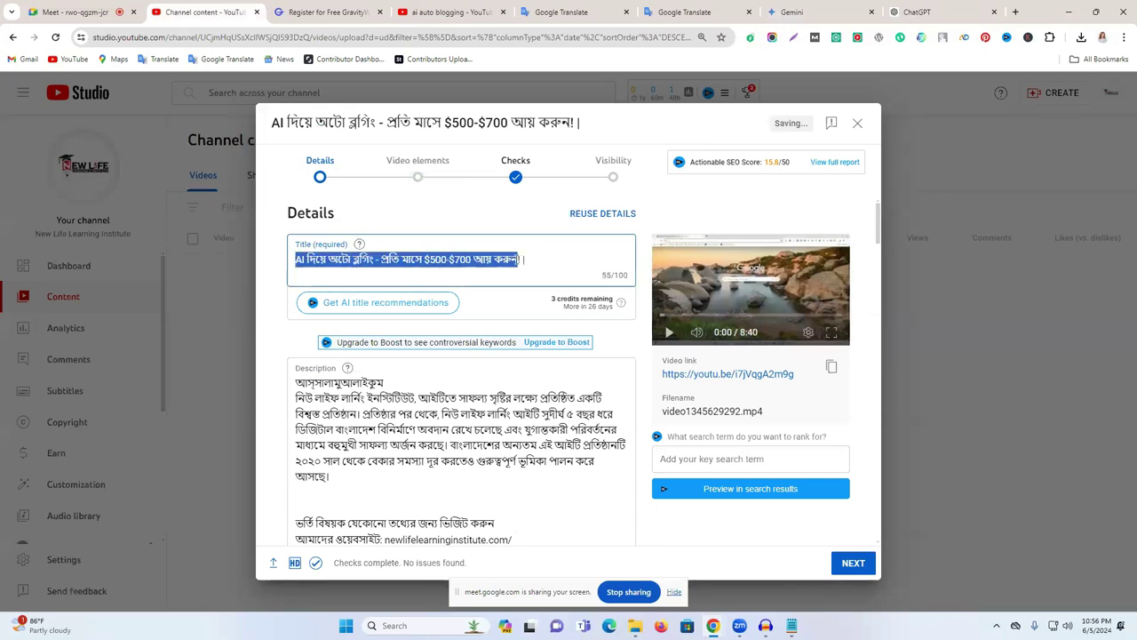
left_click(684, 11)
left_click(548, 194)
key("ctrl+v")
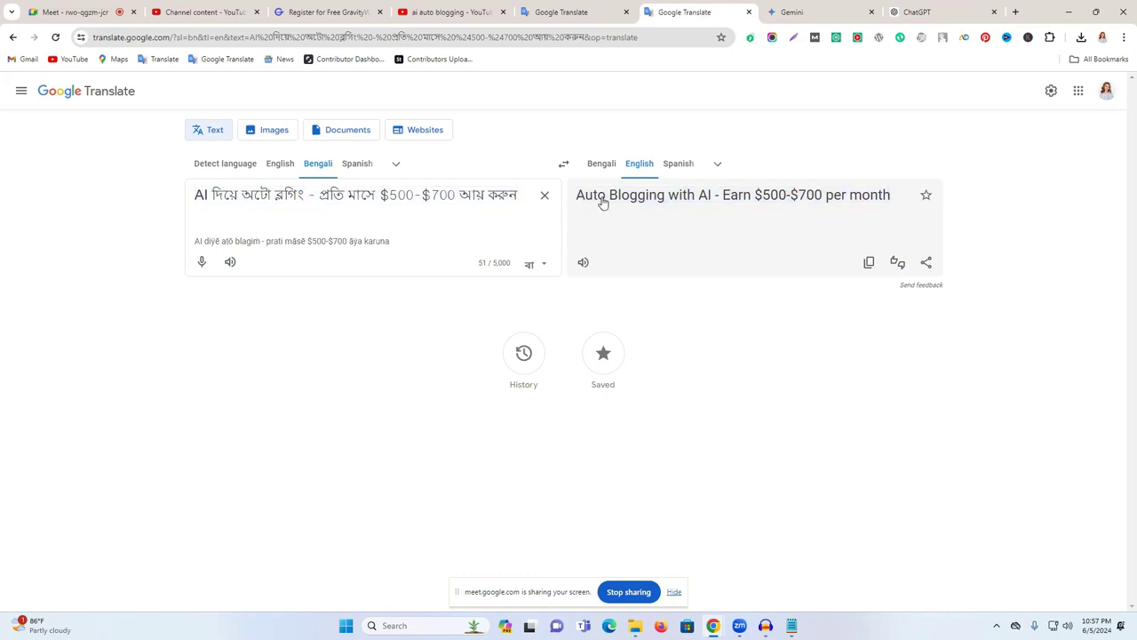
double_click(312, 195)
key("BackSpace")
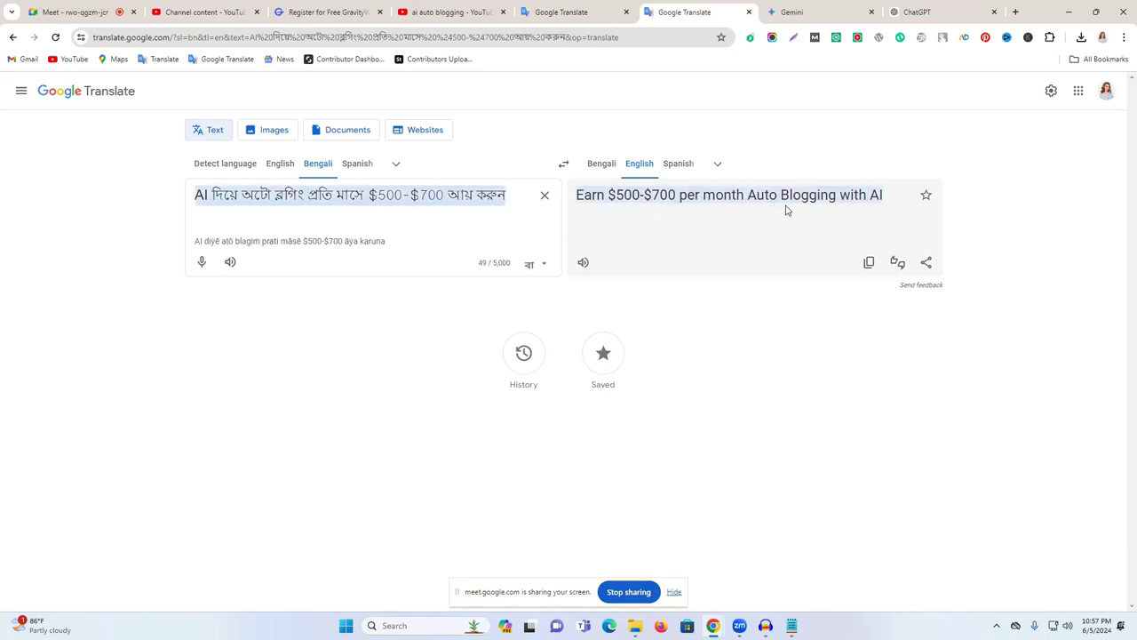
Step: Copy the English translation, append it after "|" in the YouTube Studio video title, and delete the exclamation mark after "করুন"
left_click(869, 263)
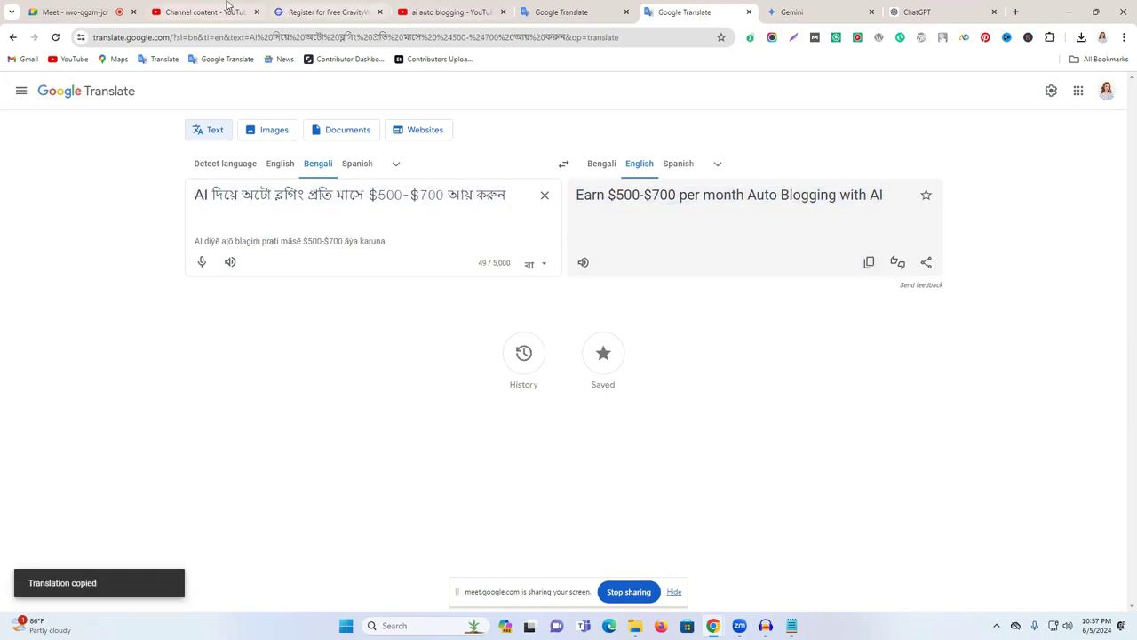
left_click(431, 11)
left_click(264, 8)
left_click(549, 258)
key("ctrl+v")
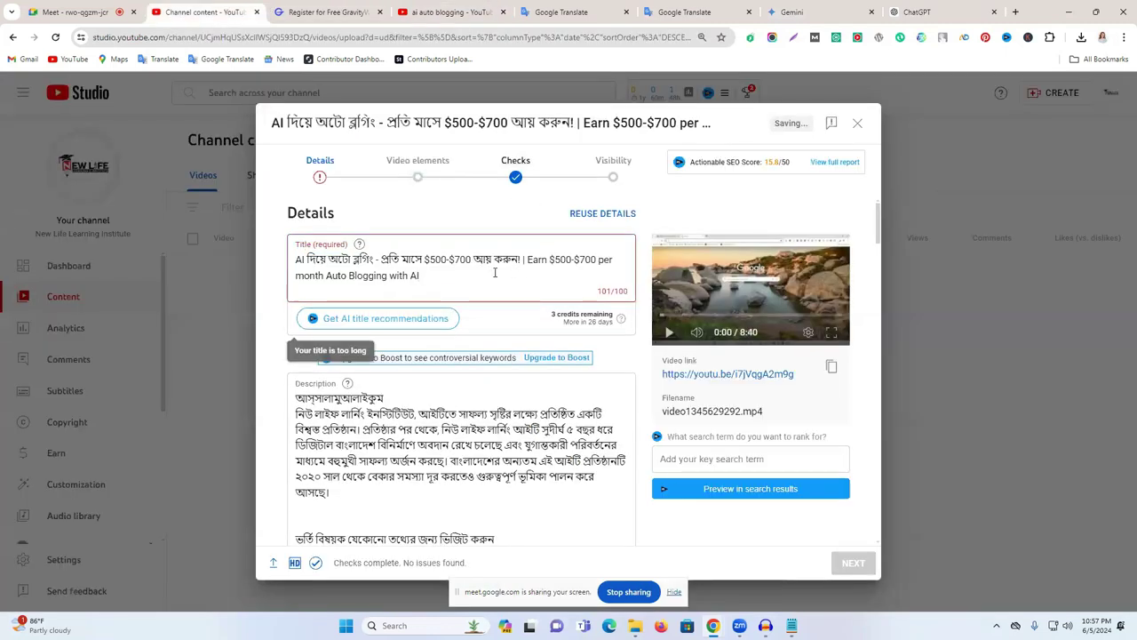
left_click(523, 259)
key("BackSpace")
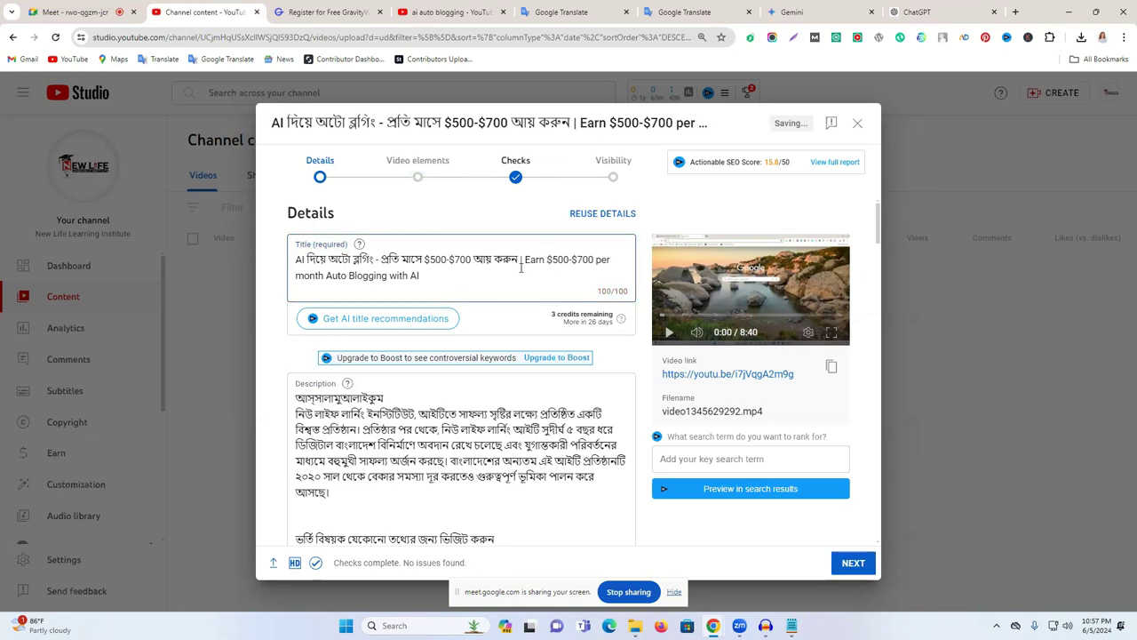
Step: Capitalize "Month" and "Per" in the English part of the video title
left_click(299, 277)
key("BackSpace")
type("M")
left_click_drag(594, 258, 600, 259)
type("P")
key("ctrl+a")
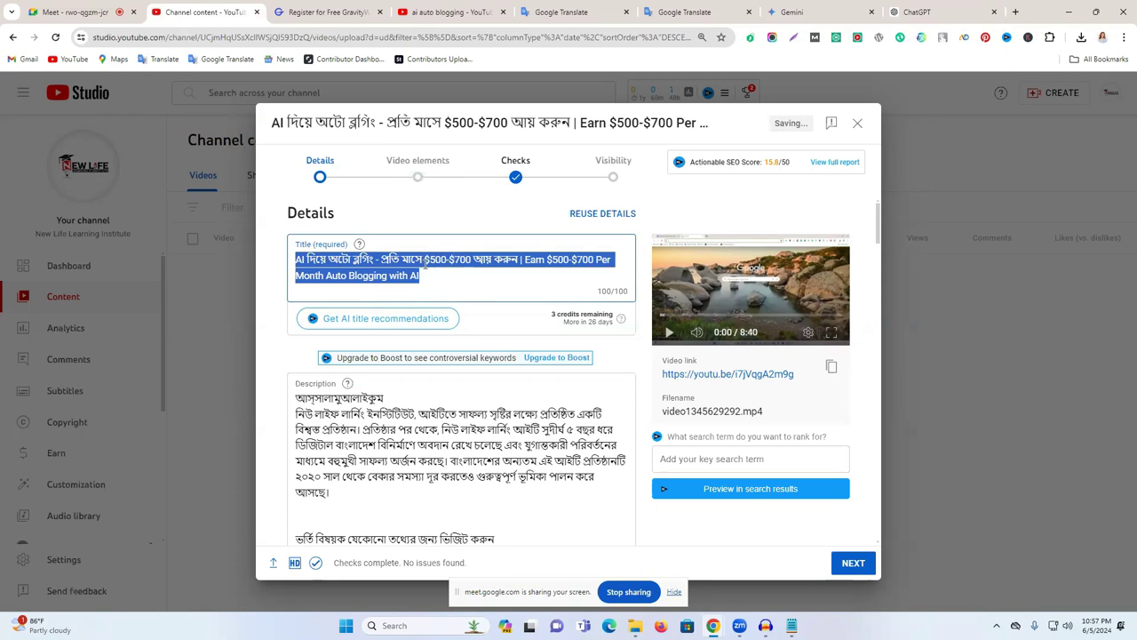
left_click(456, 260)
double_click(463, 260)
left_click(523, 259)
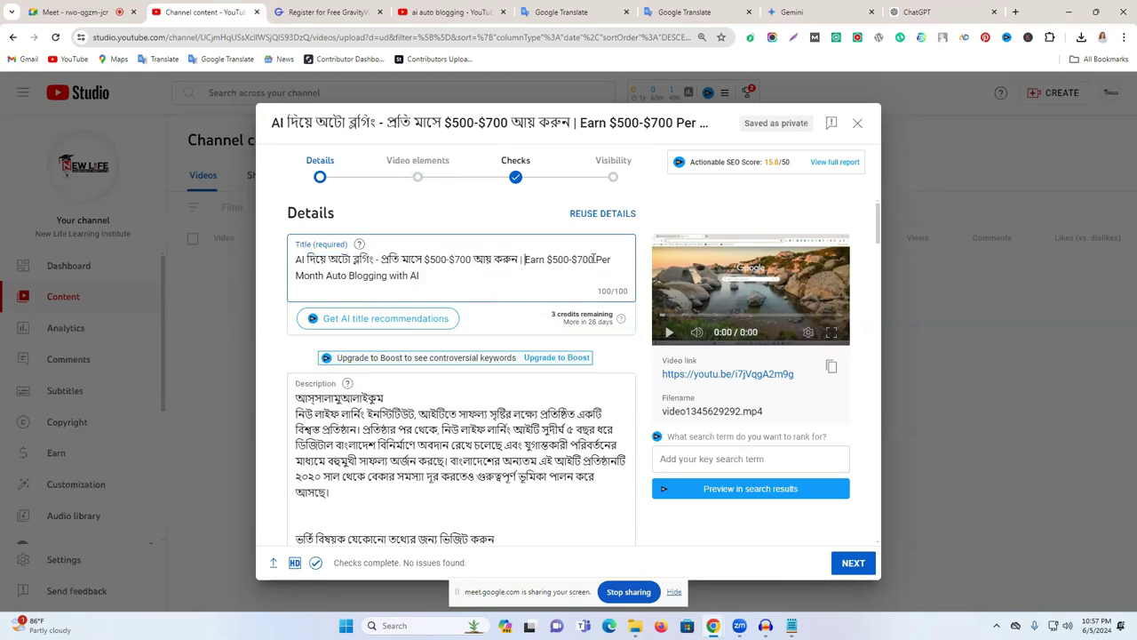
left_click_drag(615, 258, 551, 260)
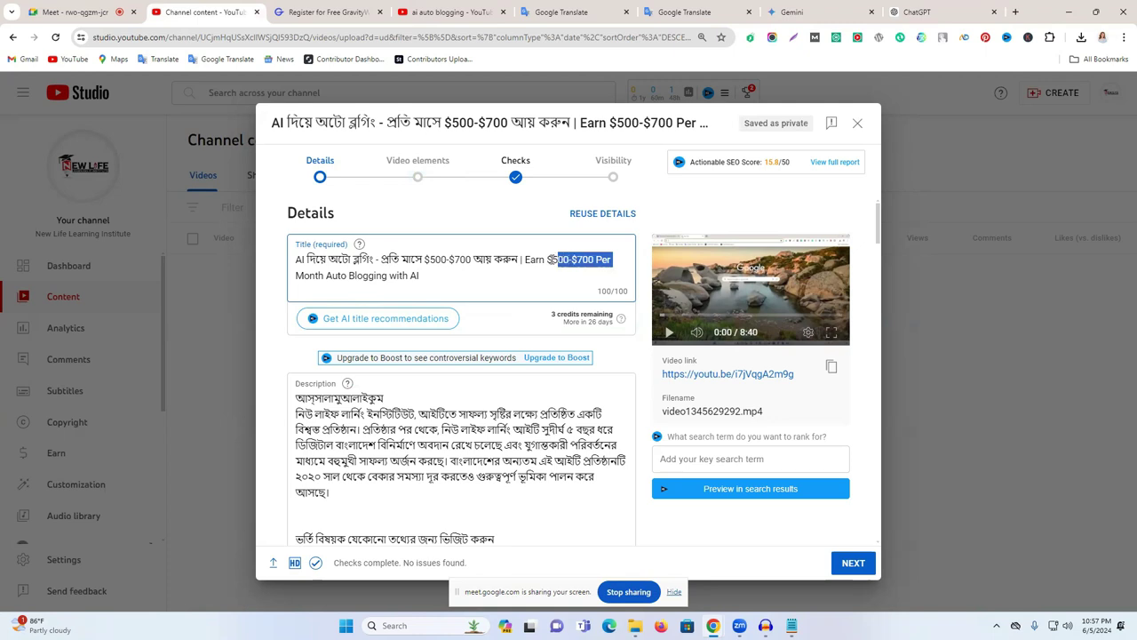
left_click(554, 261)
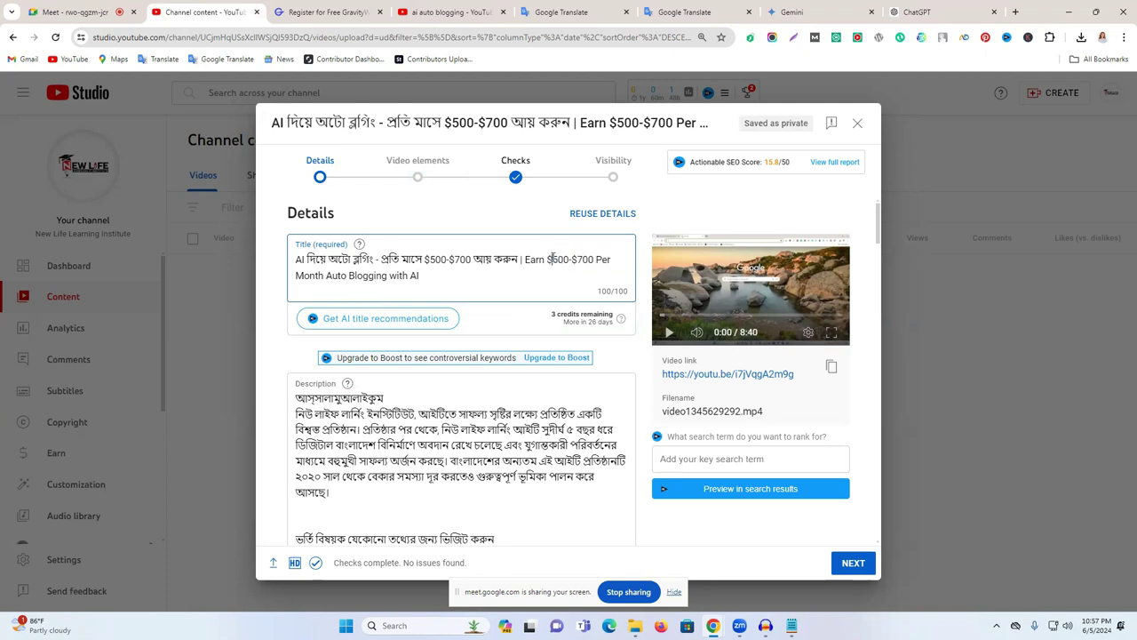
left_click_drag(551, 260, 558, 259)
Step: Copy the full video title to the start of the description, followed by a blank line before the greeting
triple_click(480, 259)
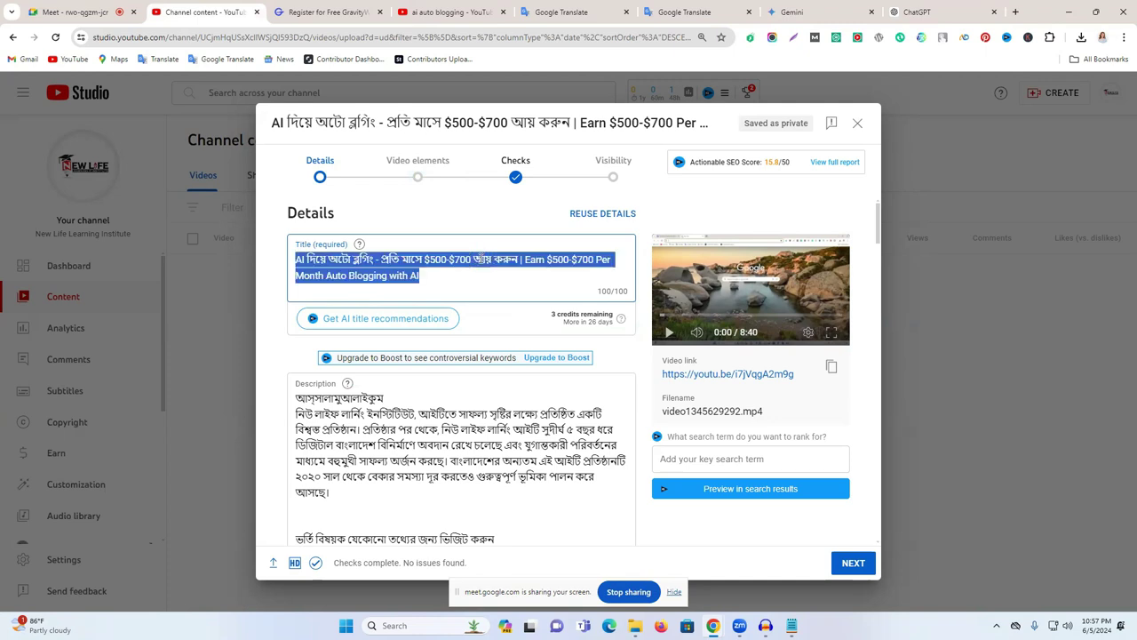
left_click(299, 399)
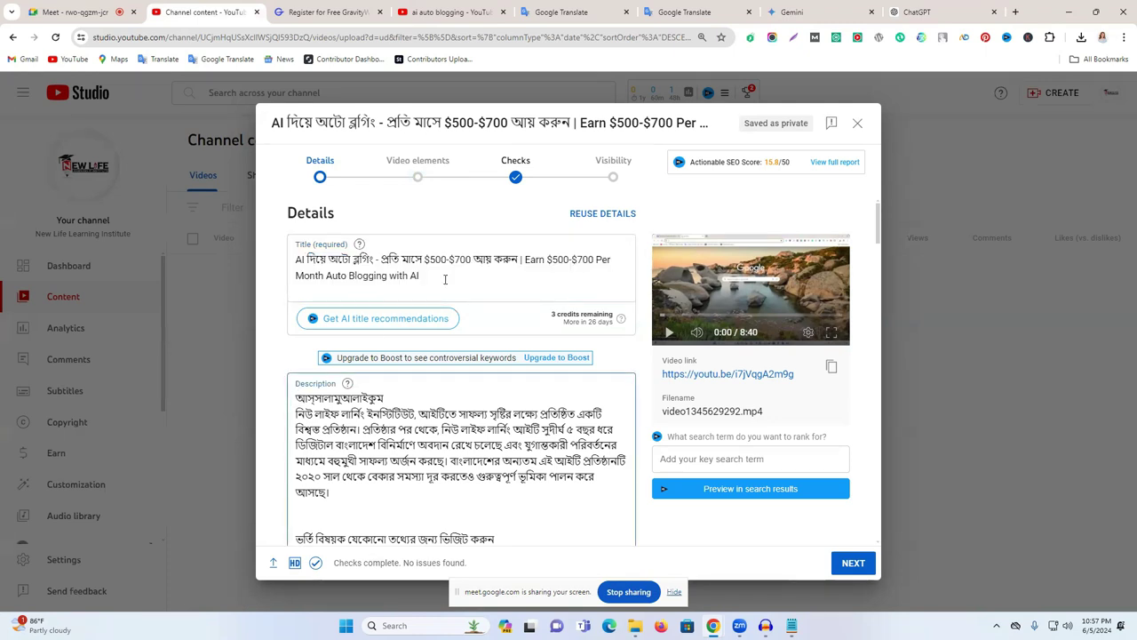
left_click(359, 264)
triple_click(359, 264)
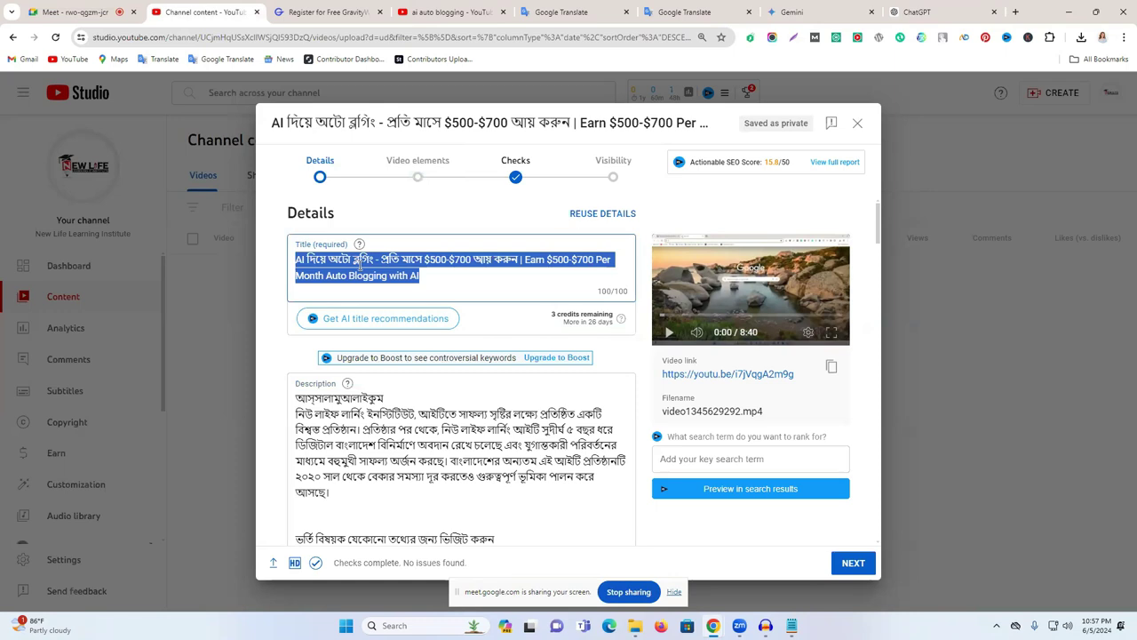
scroll(302, 369, "down", 1)
left_click(401, 337)
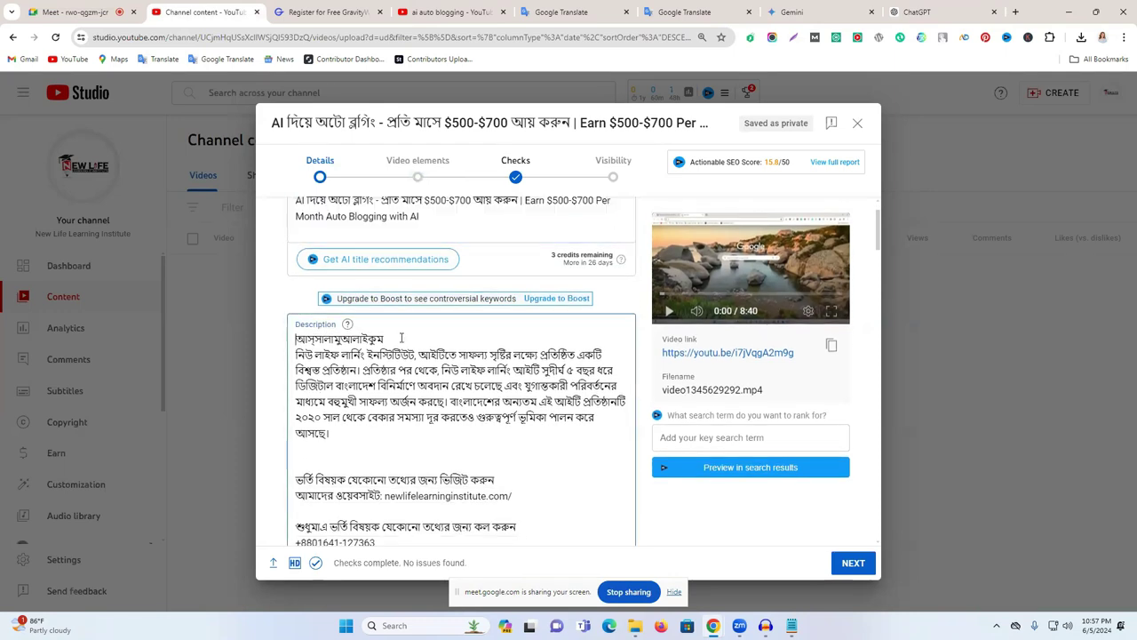
key("ctrl+v")
key("Return")
key("Return")
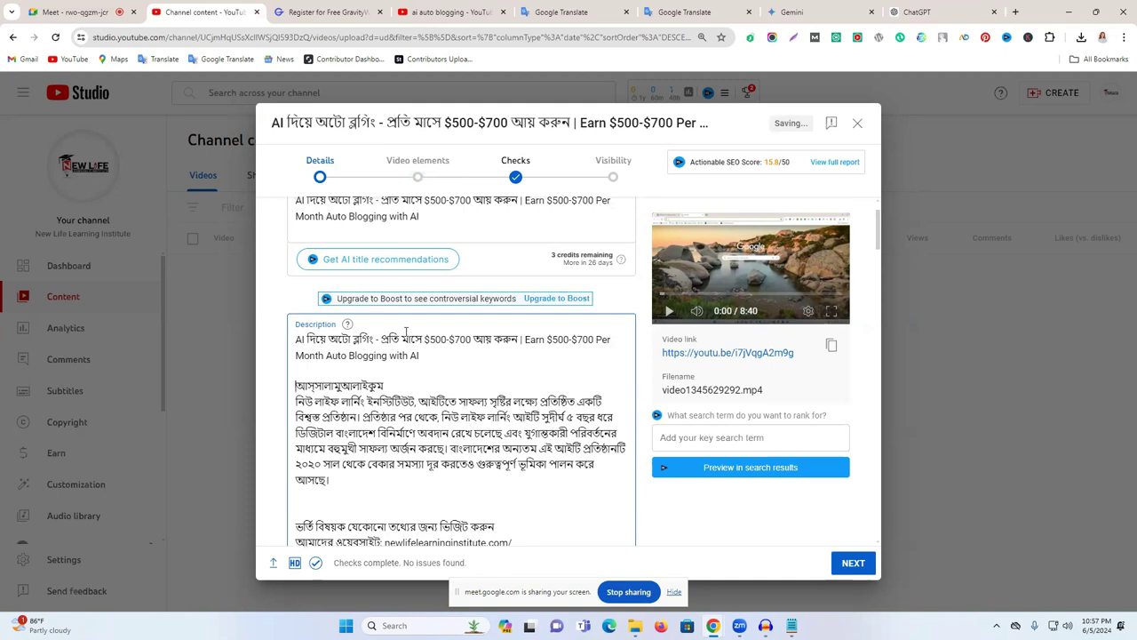
scroll(410, 249, "up", 2)
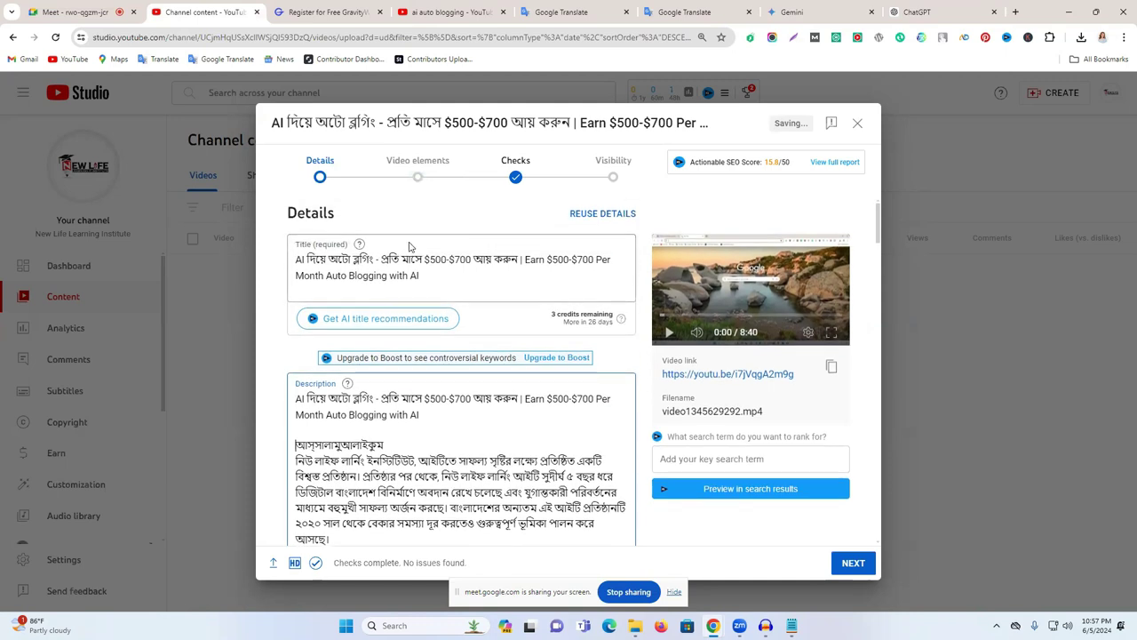
triple_click(356, 399)
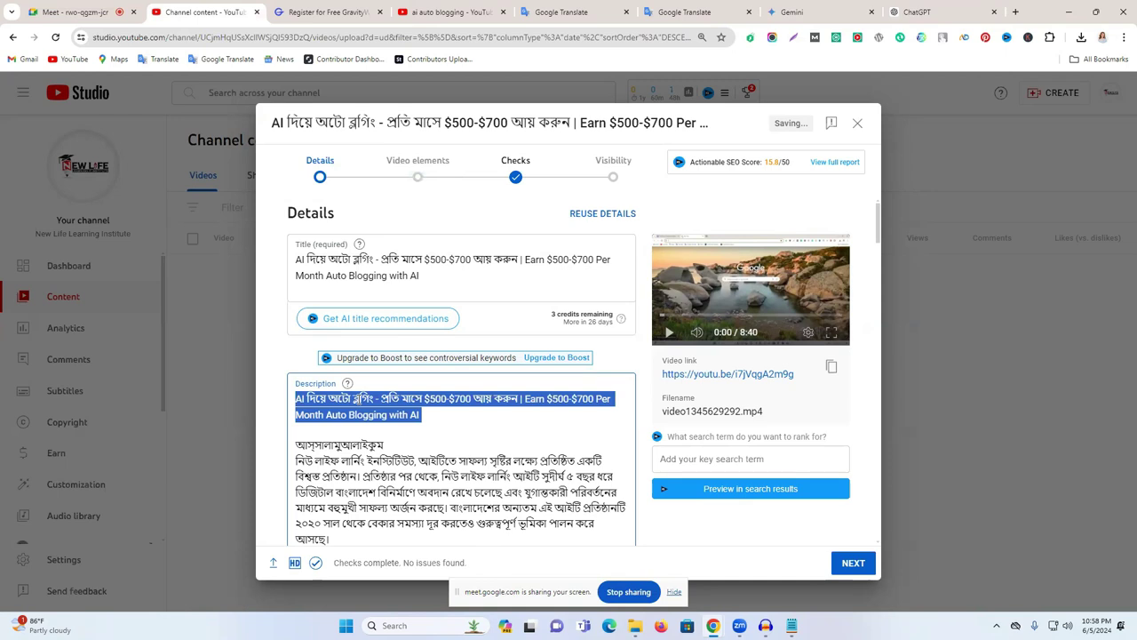
key("ctrl+v")
key("Return")
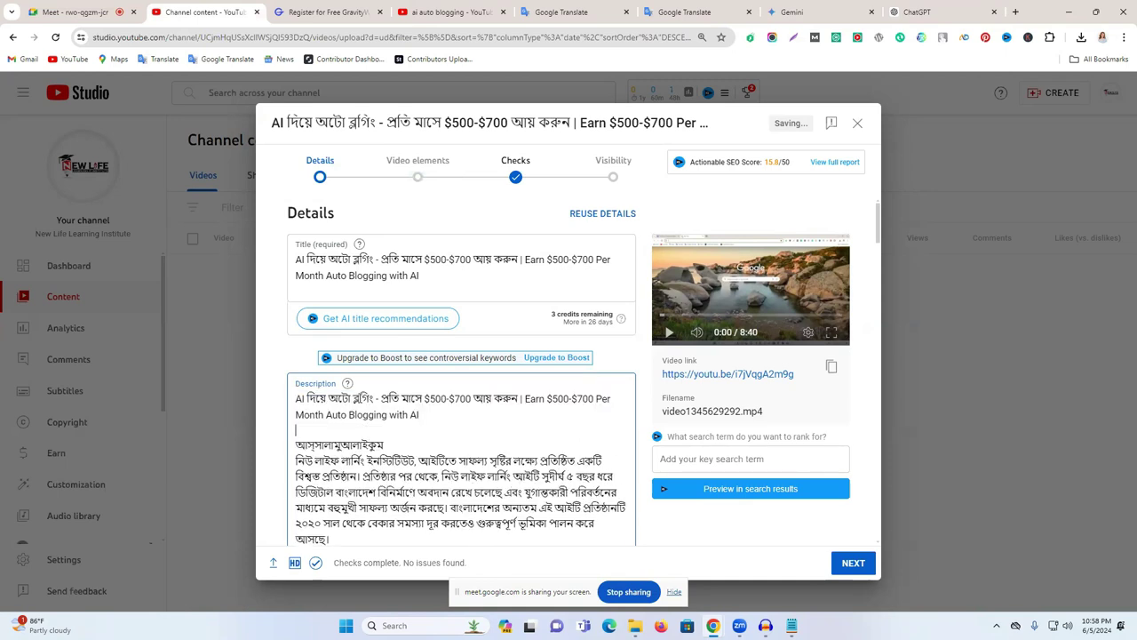
Step: Upload the image "অ্যাডভান্স ইউটিউব ভিডিও এসইও (3)" from the Downloads folder as the video's thumbnail
scroll(508, 409, "down", 10)
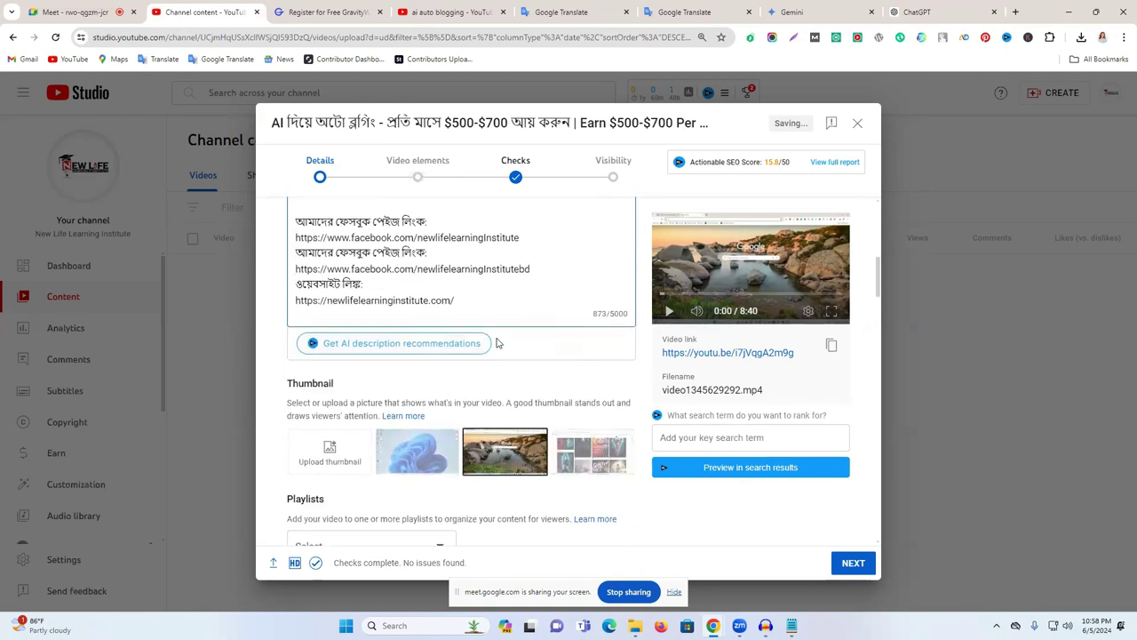
scroll(330, 389, "down", 1)
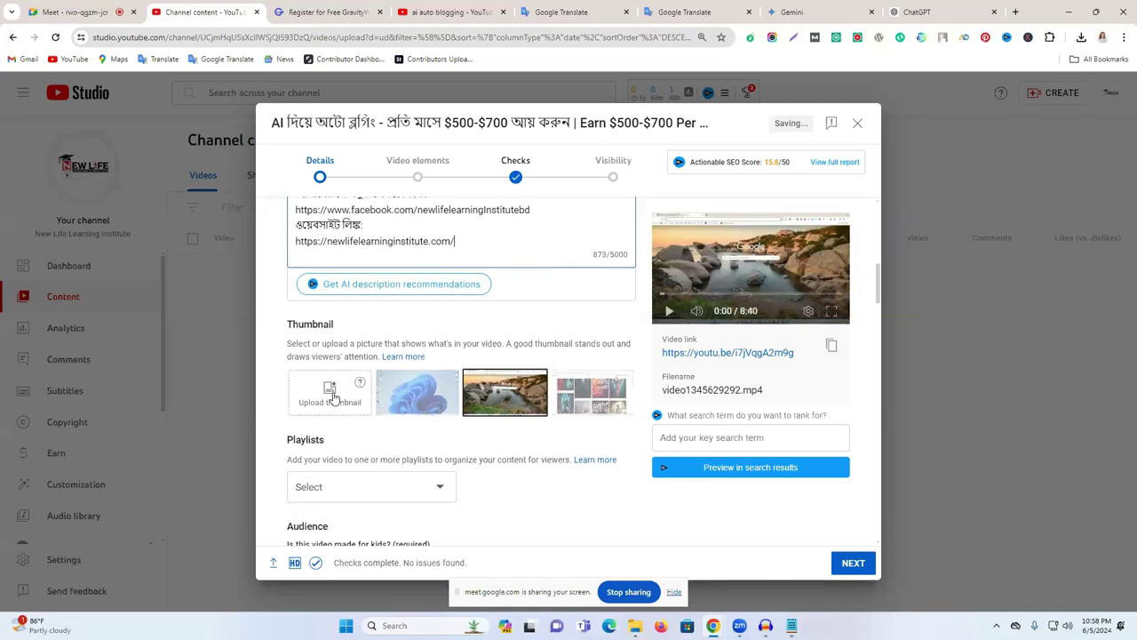
left_click(329, 388)
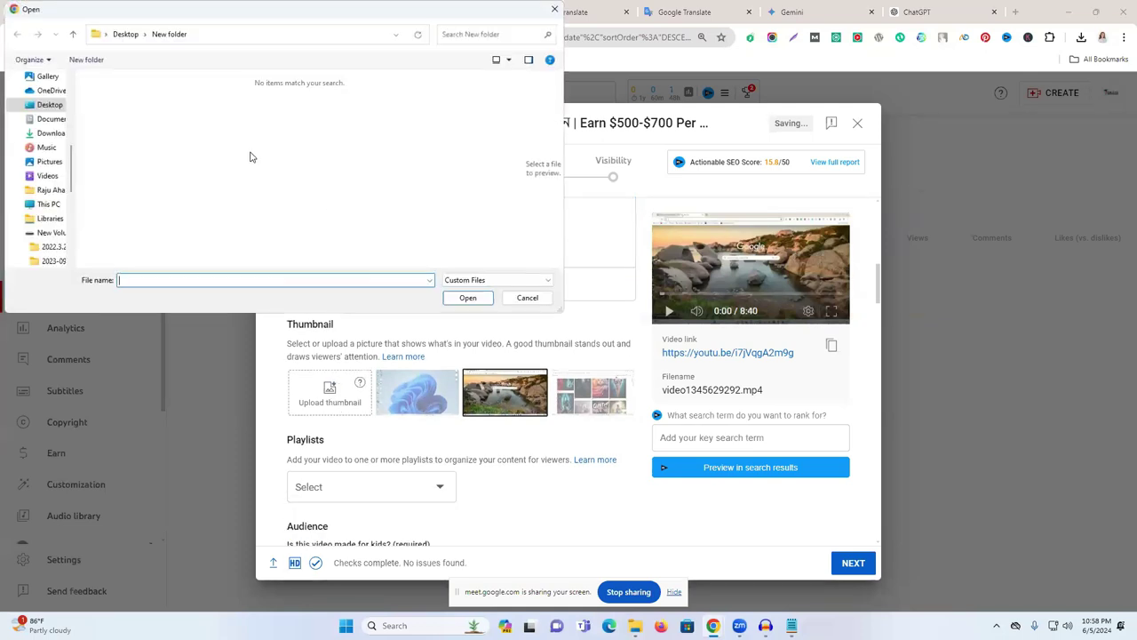
left_click(54, 133)
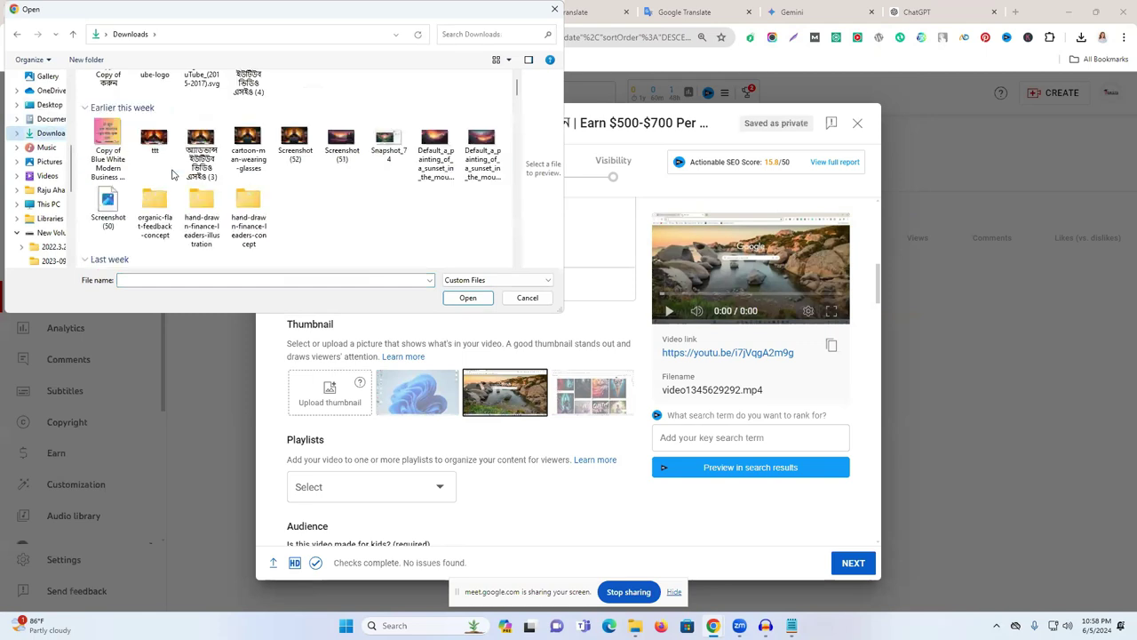
left_click(201, 258)
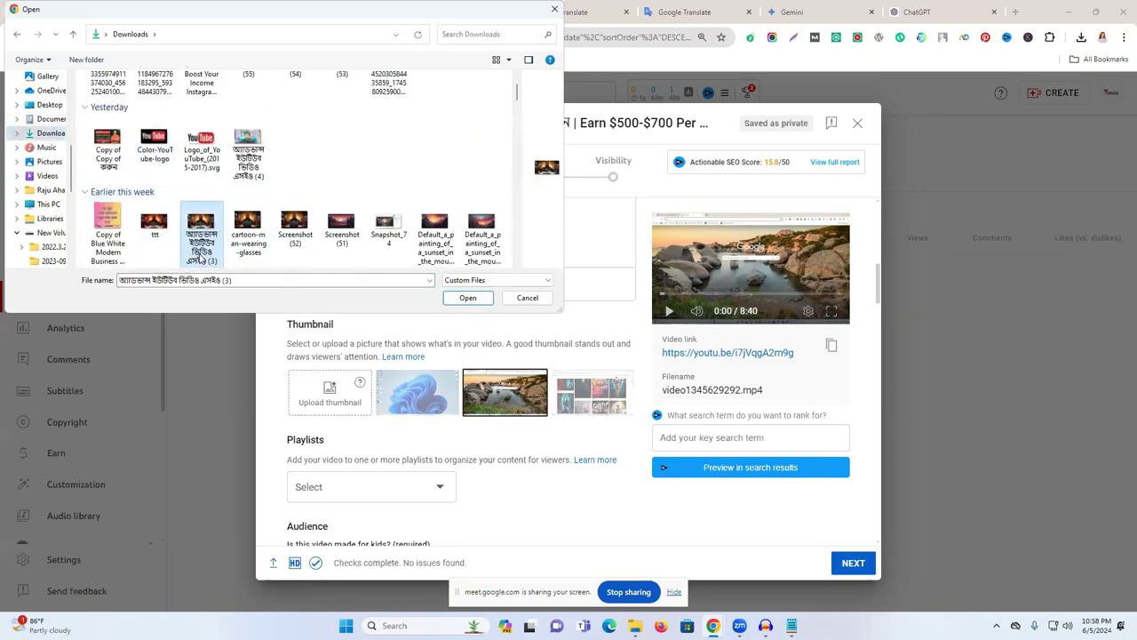
left_click(468, 299)
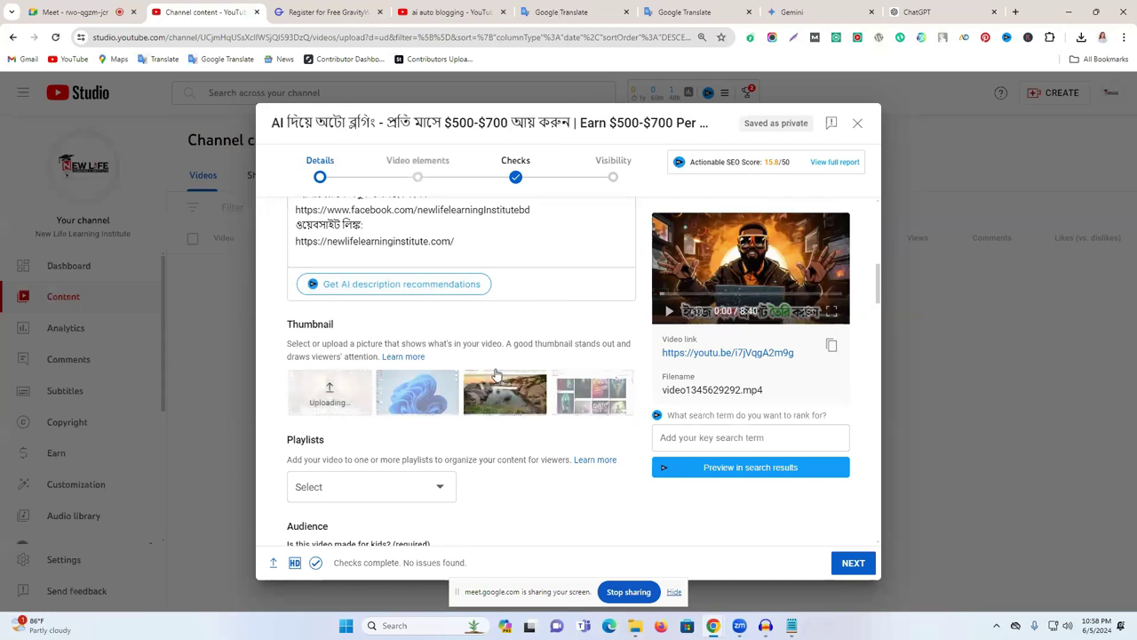
Step: Examine the options available for the uploaded thumbnail and the sections around it in the video details
left_click(359, 382)
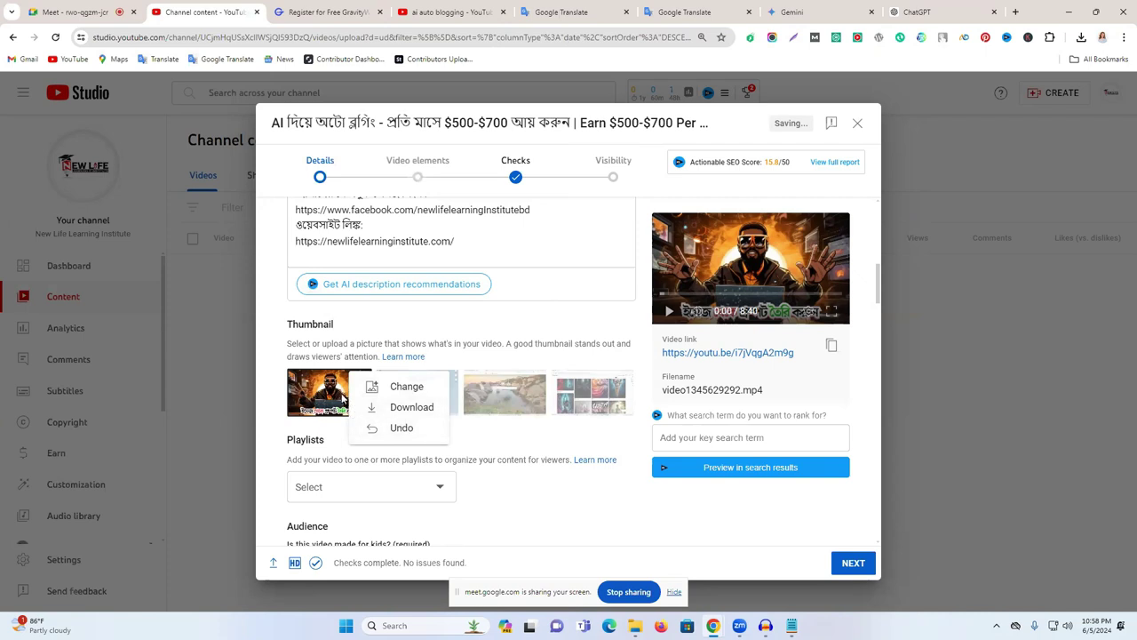
left_click(425, 323)
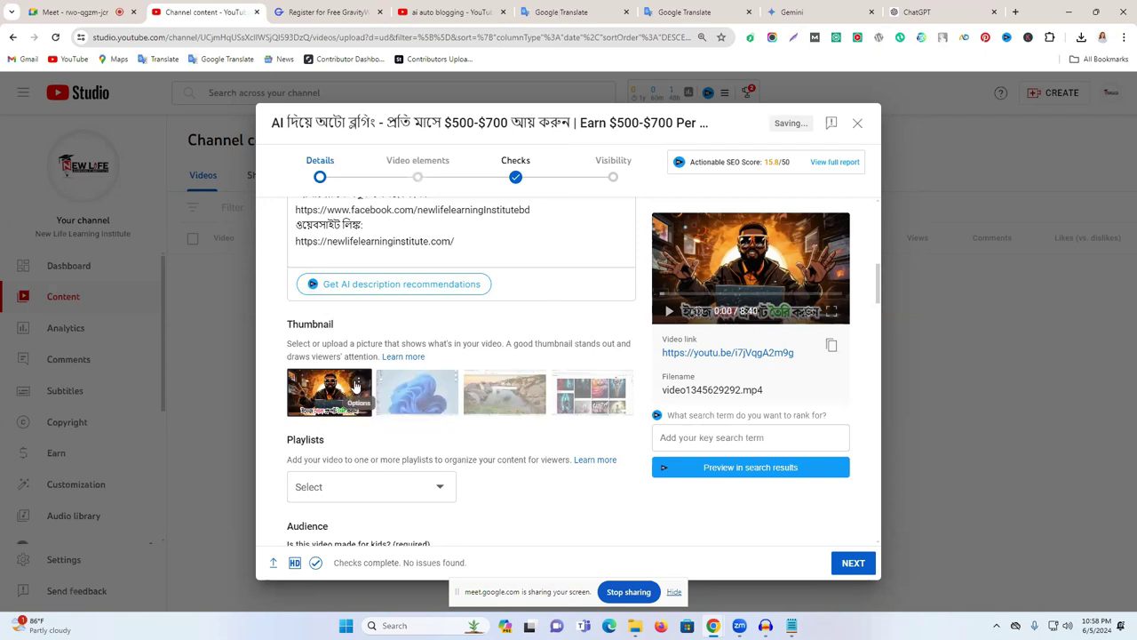
left_click(359, 382)
left_click(467, 325)
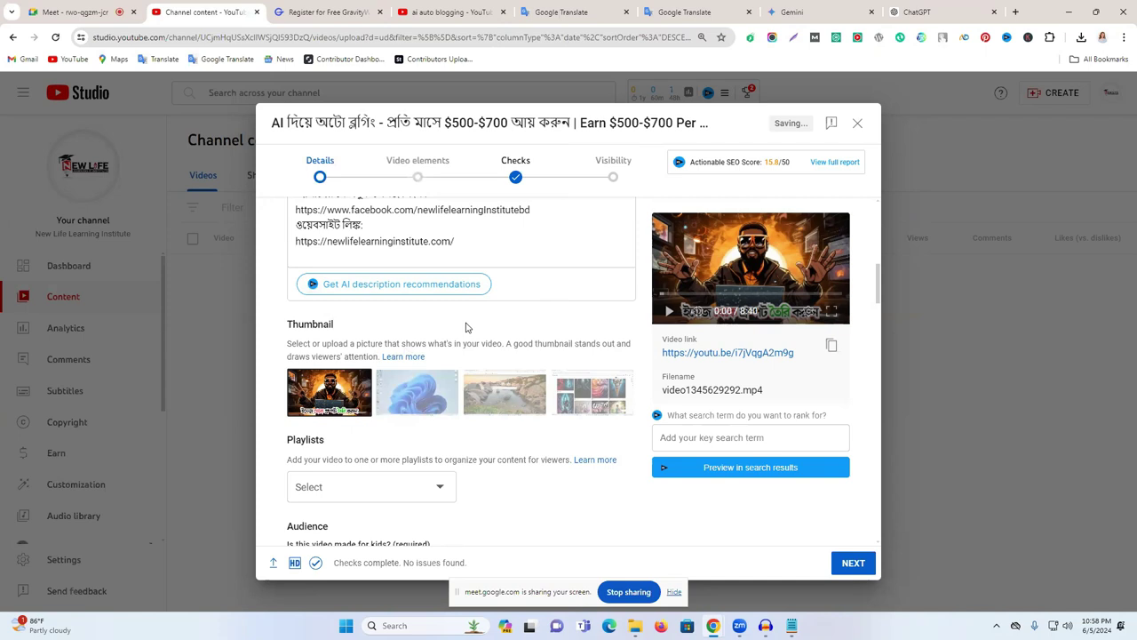
mouse_move(358, 393)
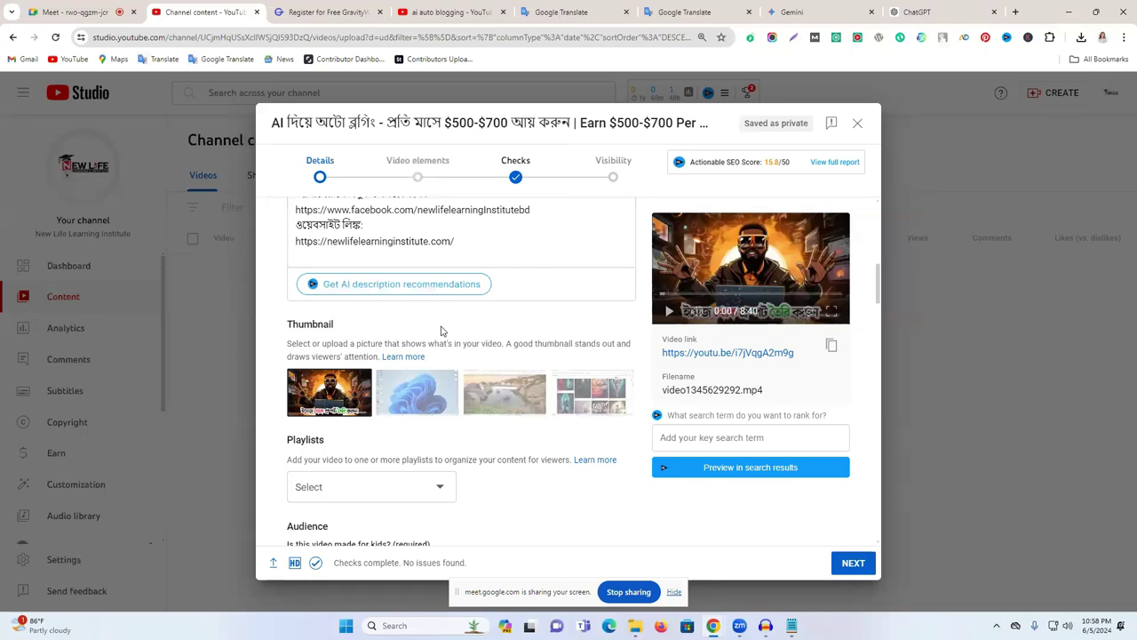
scroll(439, 331, "down", 1)
scroll(441, 331, "up", 2)
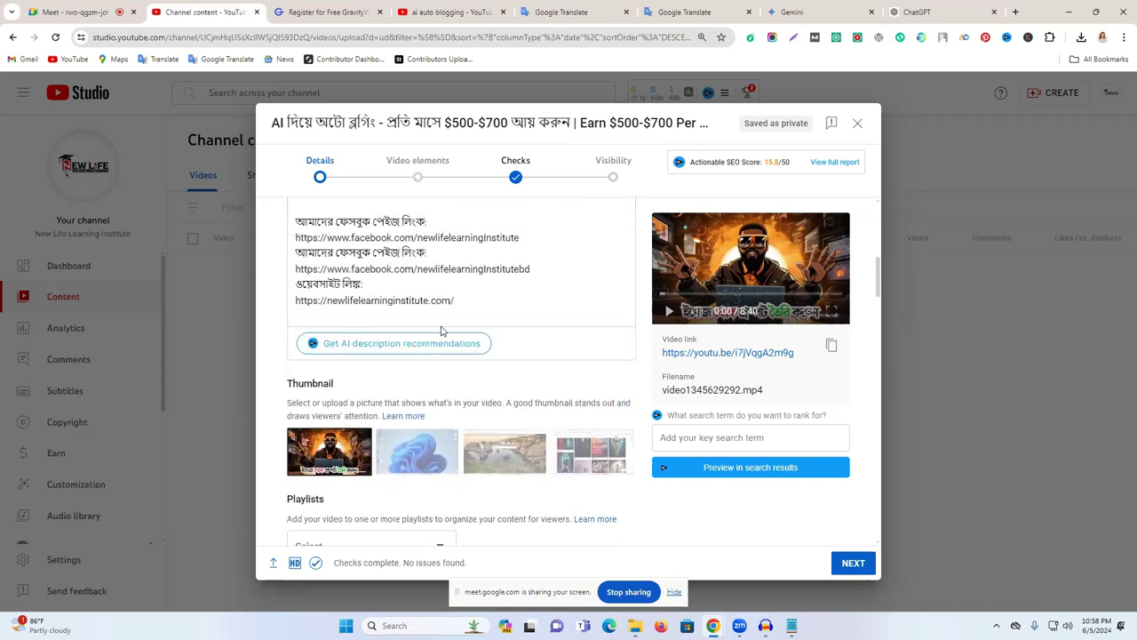
left_click(364, 442)
left_click(601, 386)
scroll(604, 373, "down", 2)
scroll(493, 342, "up", 2)
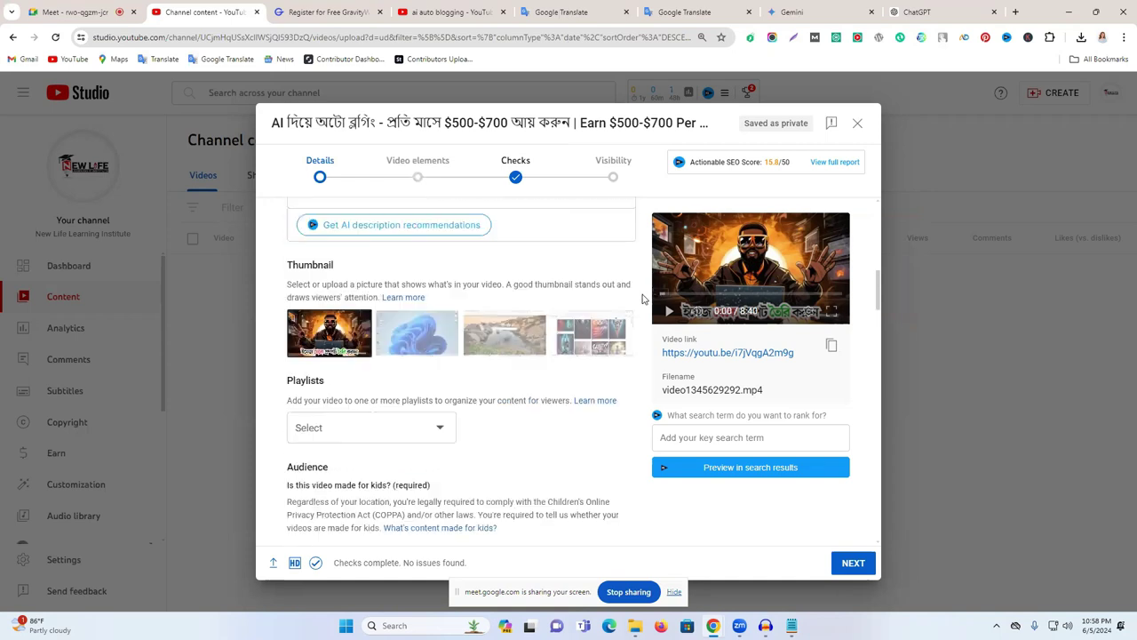
scroll(492, 339, "down", 1)
scroll(492, 339, "up", 7)
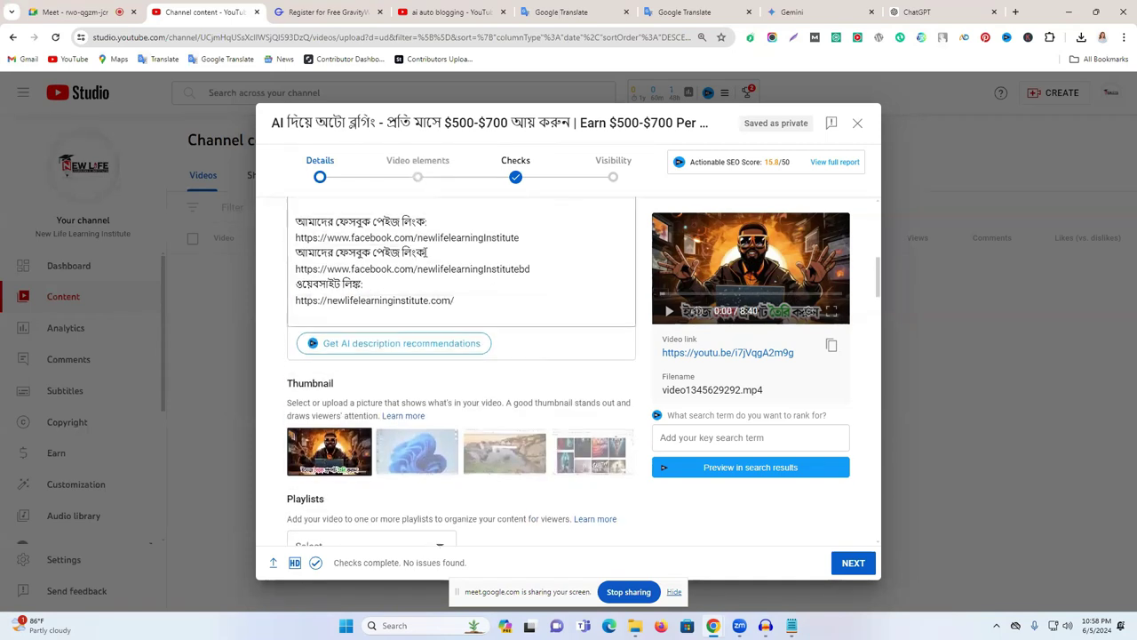
Step: Select the full video title, and sign up for GravityWrite with a Google account
triple_click(377, 286)
scroll(410, 291, "up", 1)
triple_click(411, 292)
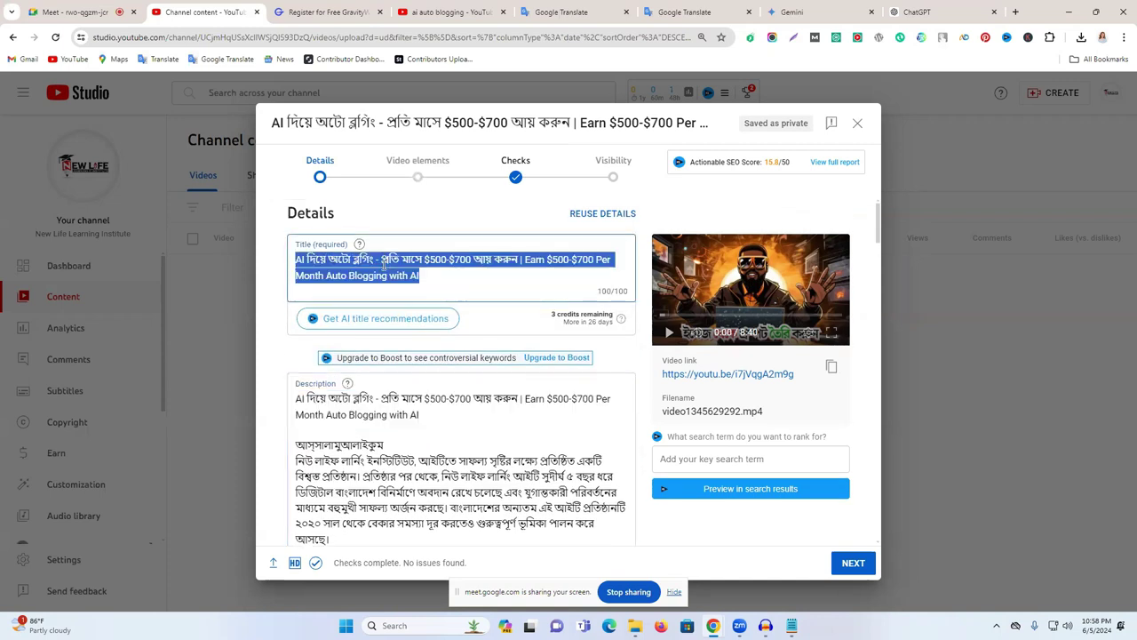
left_click(858, 10)
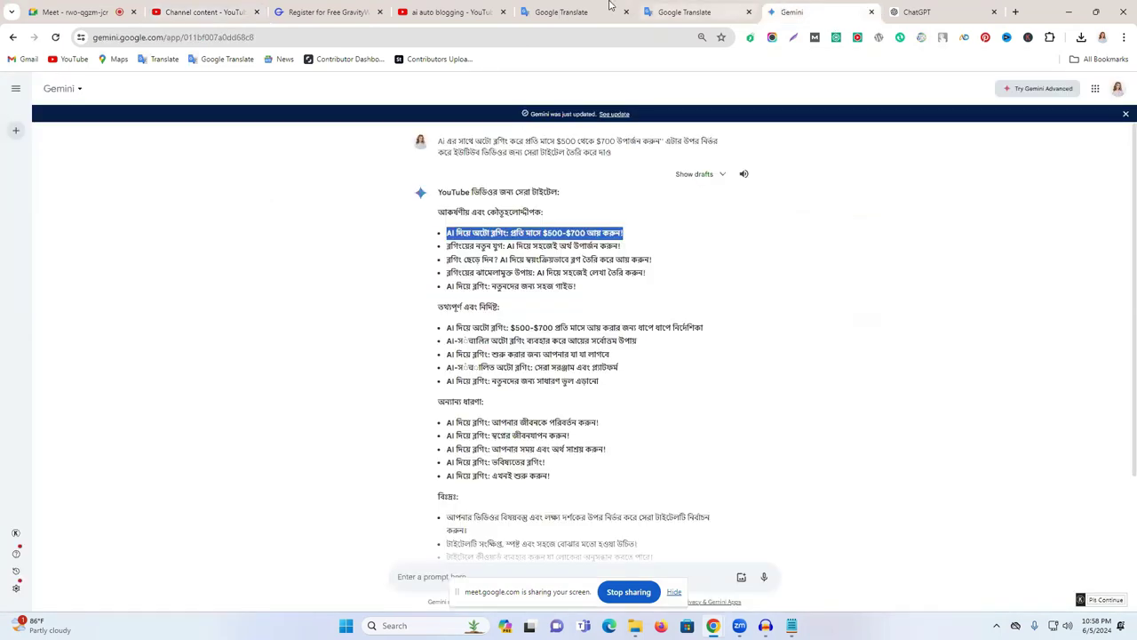
left_click(373, 5)
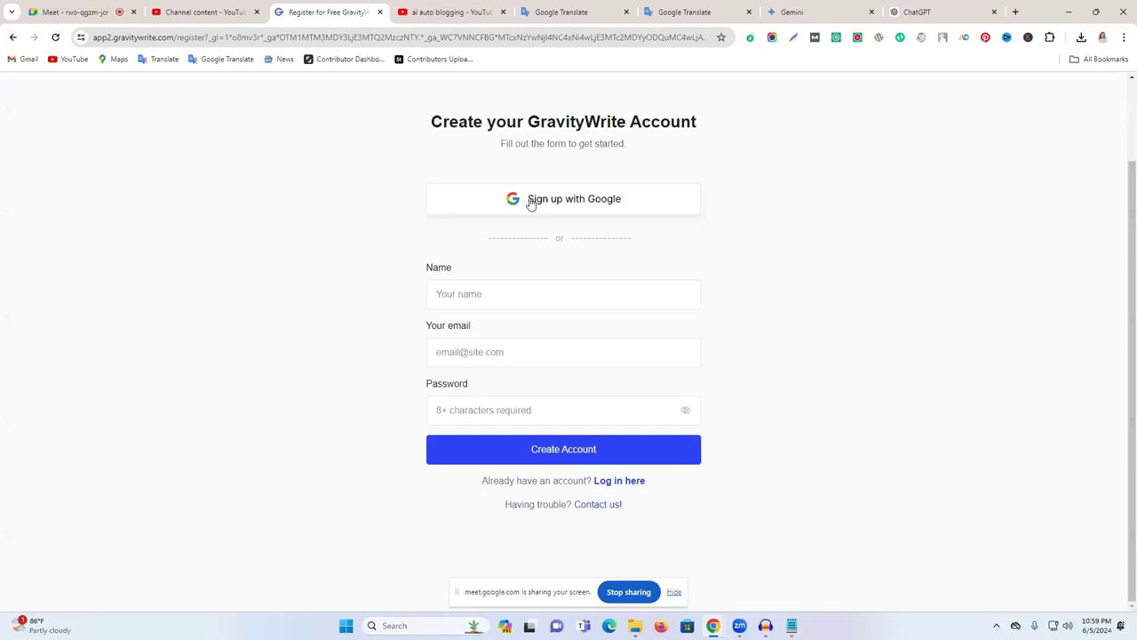
left_click(612, 219)
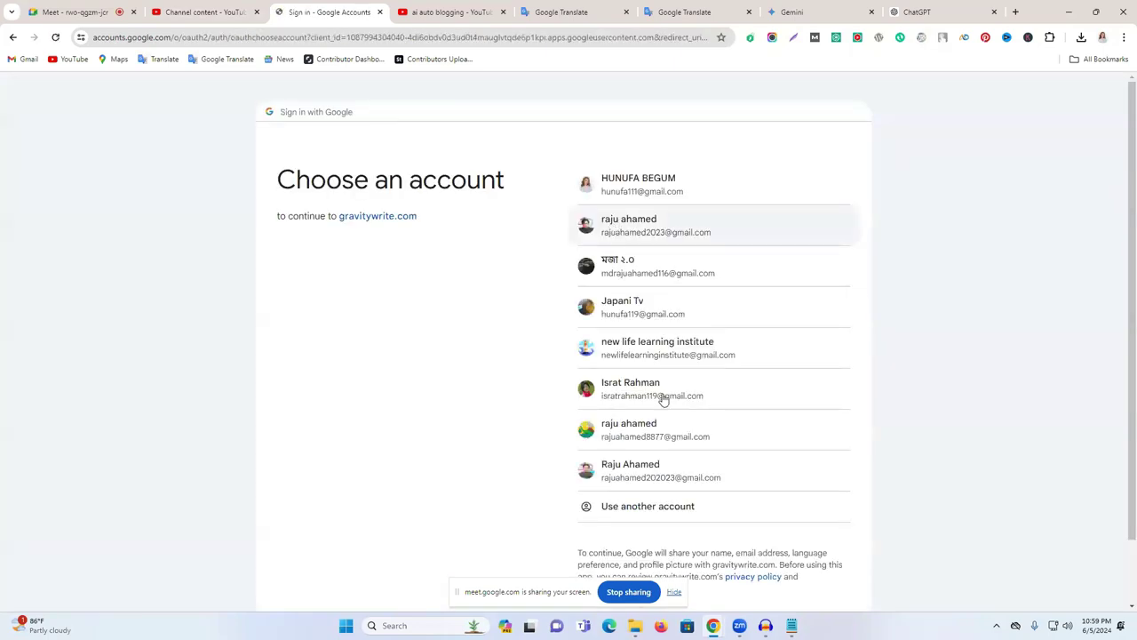
left_click(684, 477)
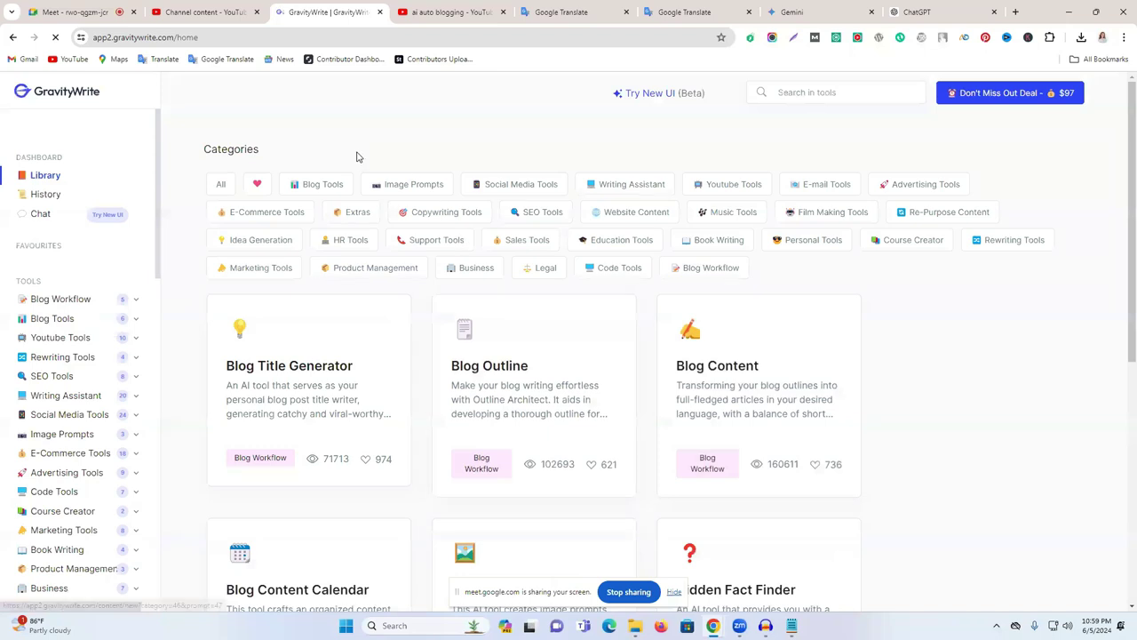
Step: Copy the full video title from the video details in YouTube Studio
left_click(440, 12)
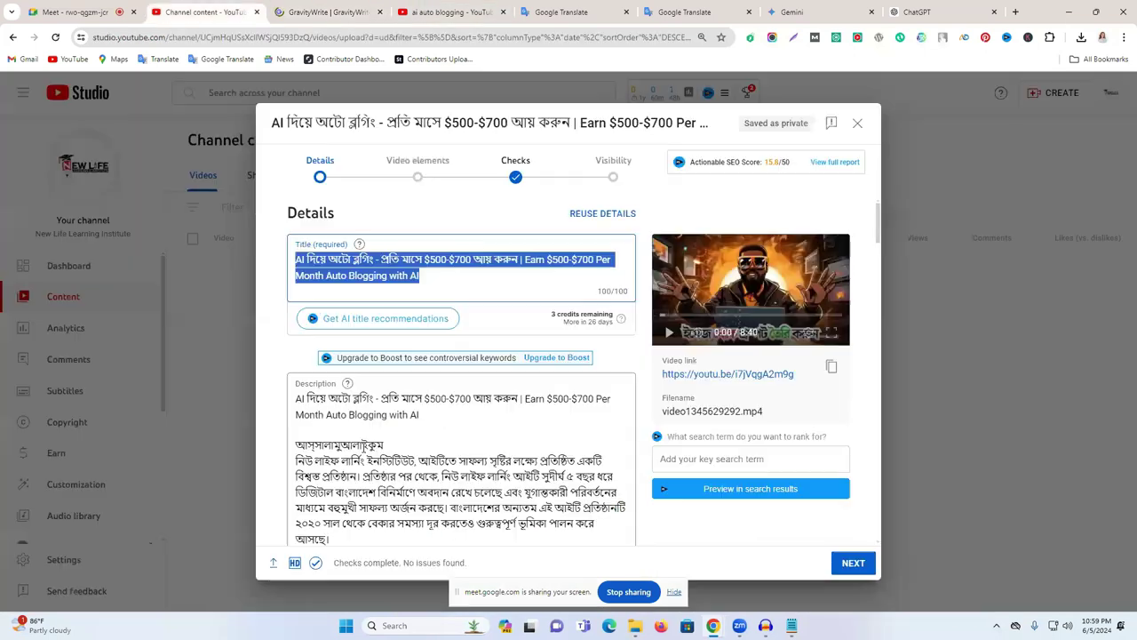
key("ctrl+2")
scroll(325, 351, "down", 1)
left_click(297, 338)
left_click_drag(296, 338, 494, 399)
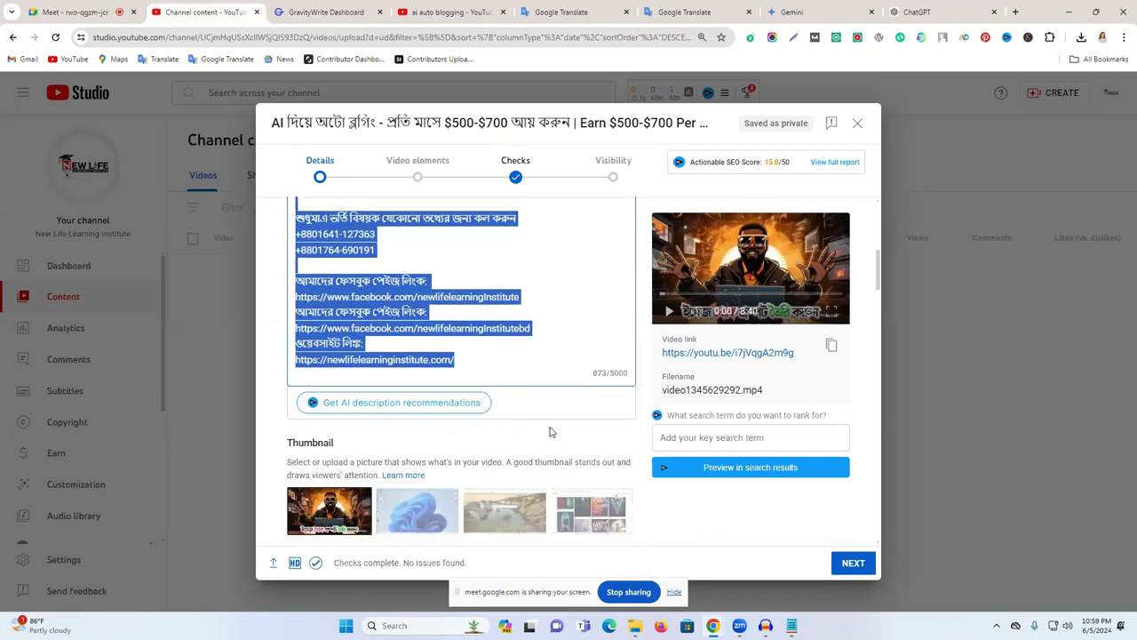
scroll(550, 432, "up", 5)
left_click(387, 275)
key("ctrl+a")
key("ctrl+c")
left_click(297, 257)
Step: Switch to GravityWrite and open the Description & Tags tool among its YouTube tools
left_click(326, 12)
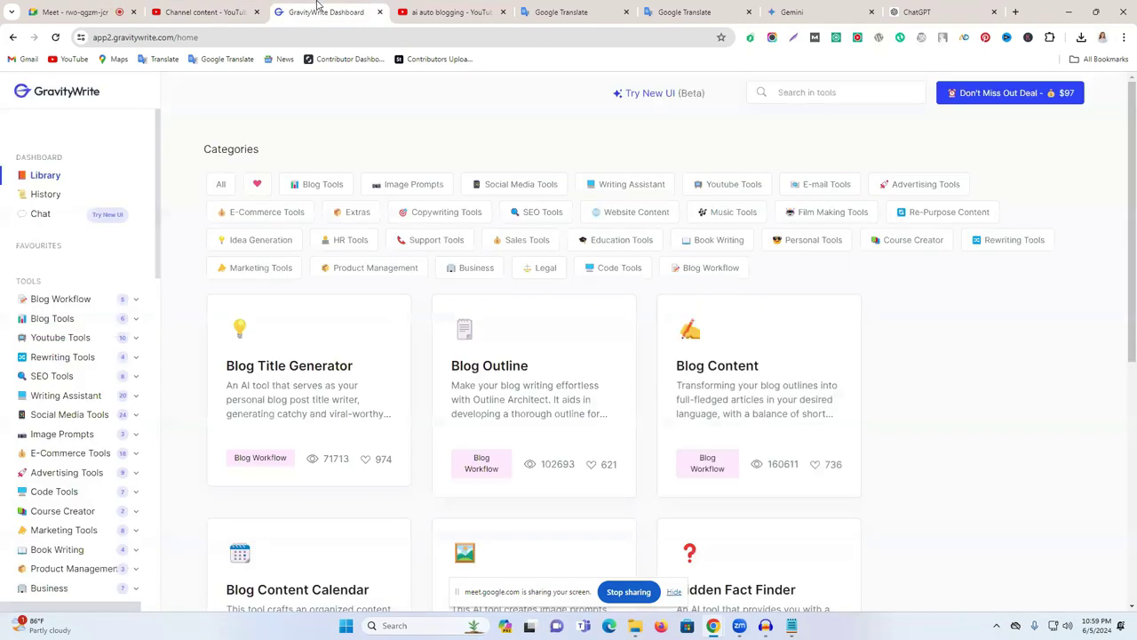
left_click(707, 232)
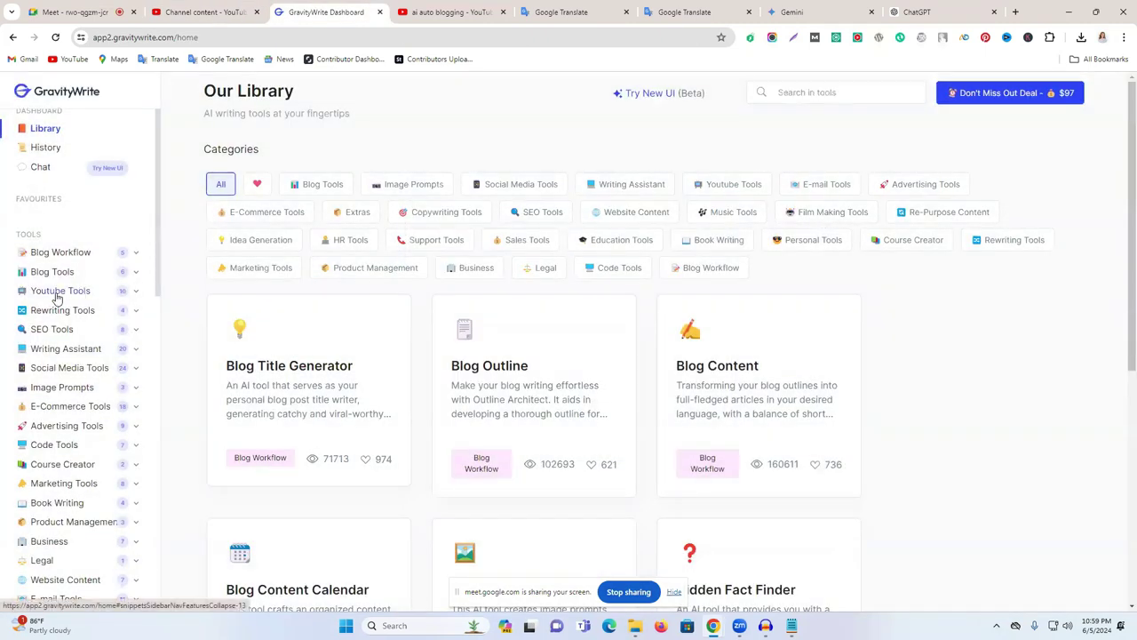
left_click(57, 292)
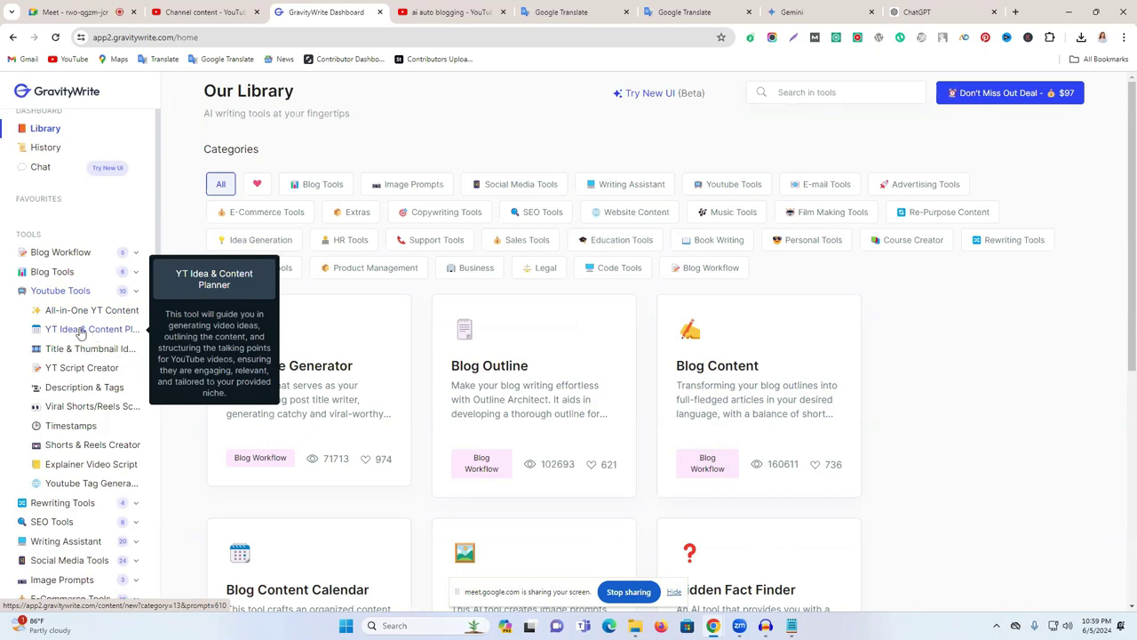
left_click(74, 396)
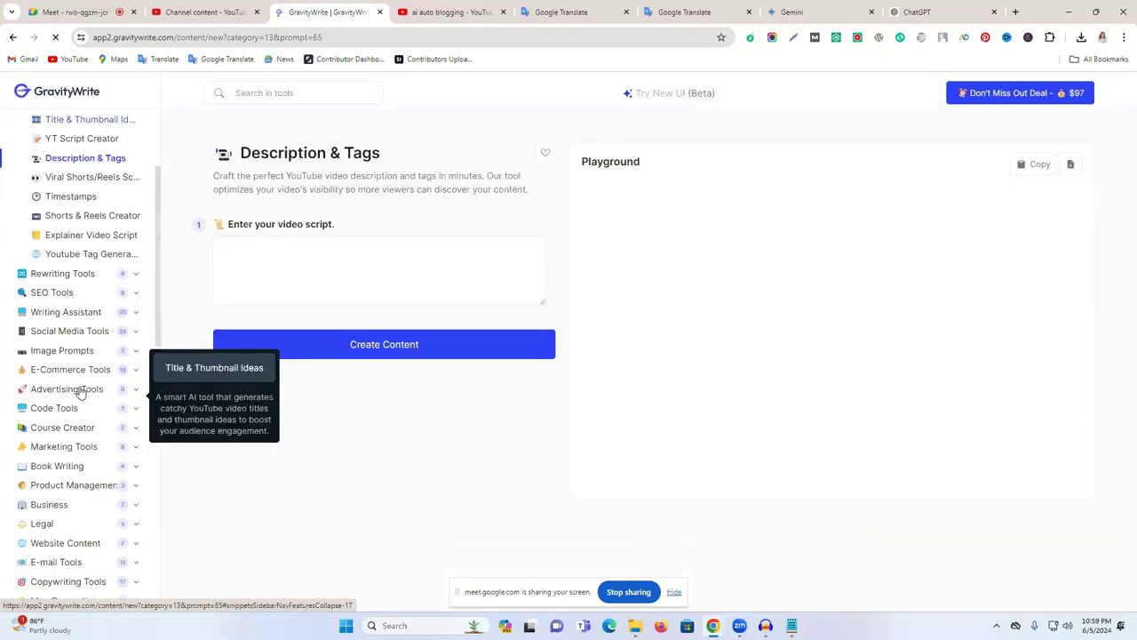
Step: Enter the copied title as the video script and create the description and tags content from it
left_click(346, 262)
key("ctrl+v")
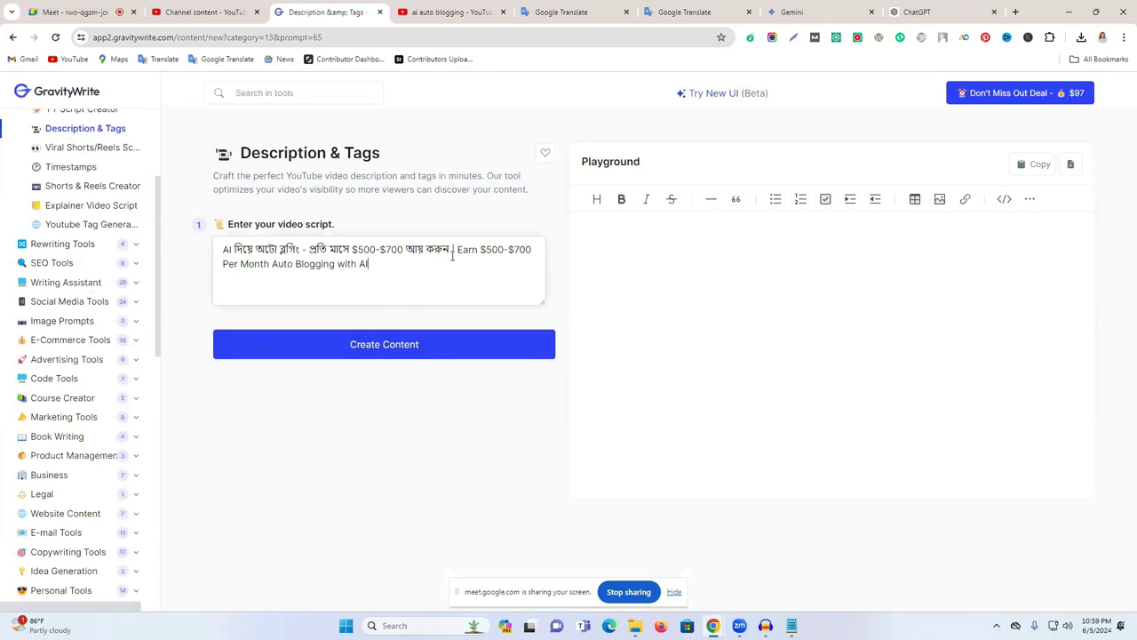
left_click(401, 347)
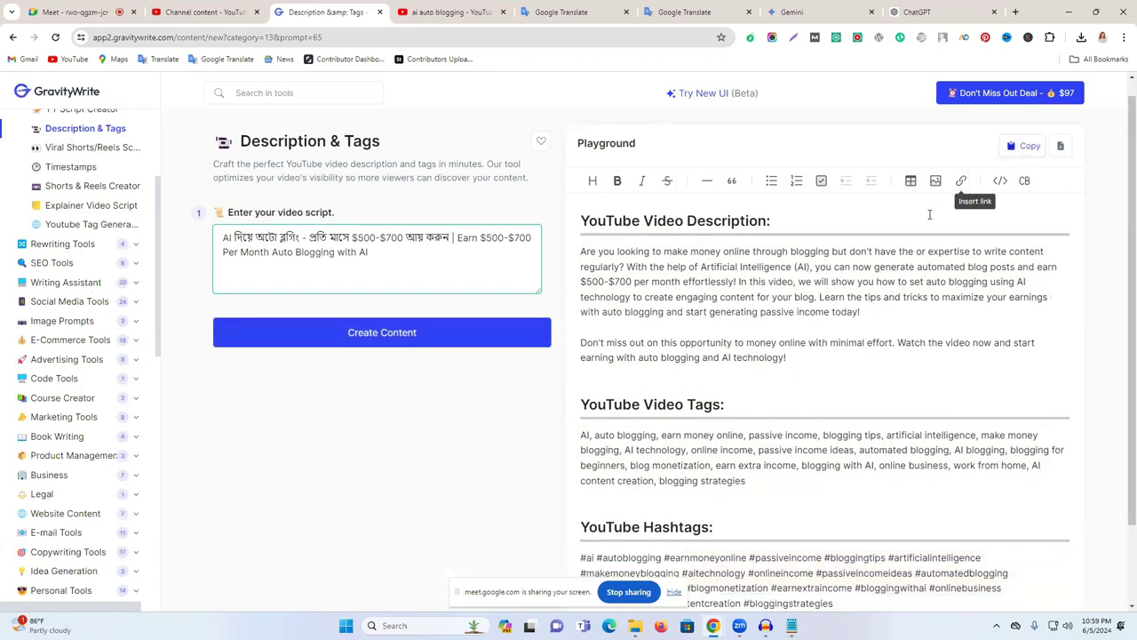
Step: Review the generated content and copy both paragraphs of the YouTube video description
scroll(912, 335, "down", 2)
scroll(912, 335, "up", 2)
scroll(910, 331, "down", 2)
scroll(911, 335, "up", 2)
scroll(912, 335, "down", 2)
scroll(912, 335, "up", 2)
scroll(912, 335, "down", 1)
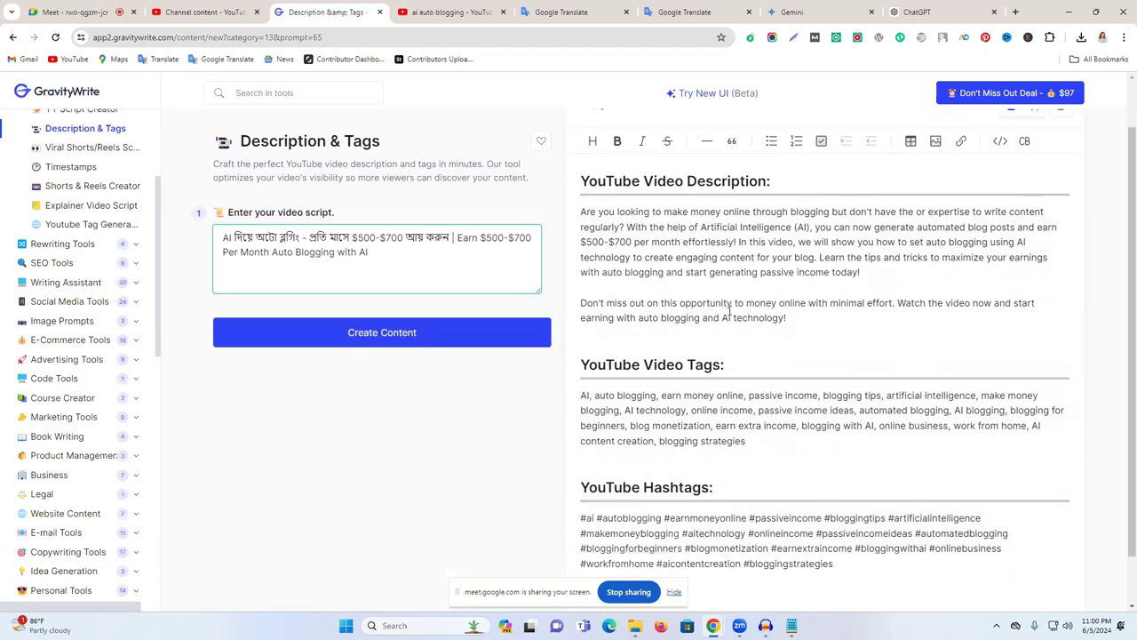
left_click_drag(800, 317, 581, 211)
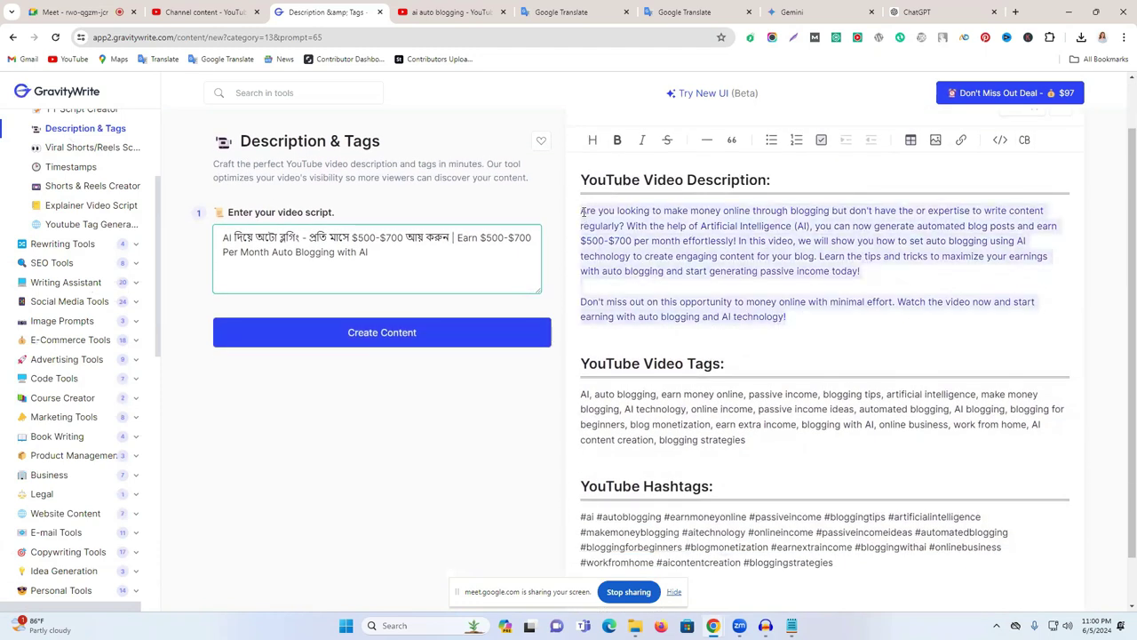
Step: In YouTube Studio, paste the copied paragraphs below the title in the video description, followed by blank lines before the greeting
left_click(203, 13)
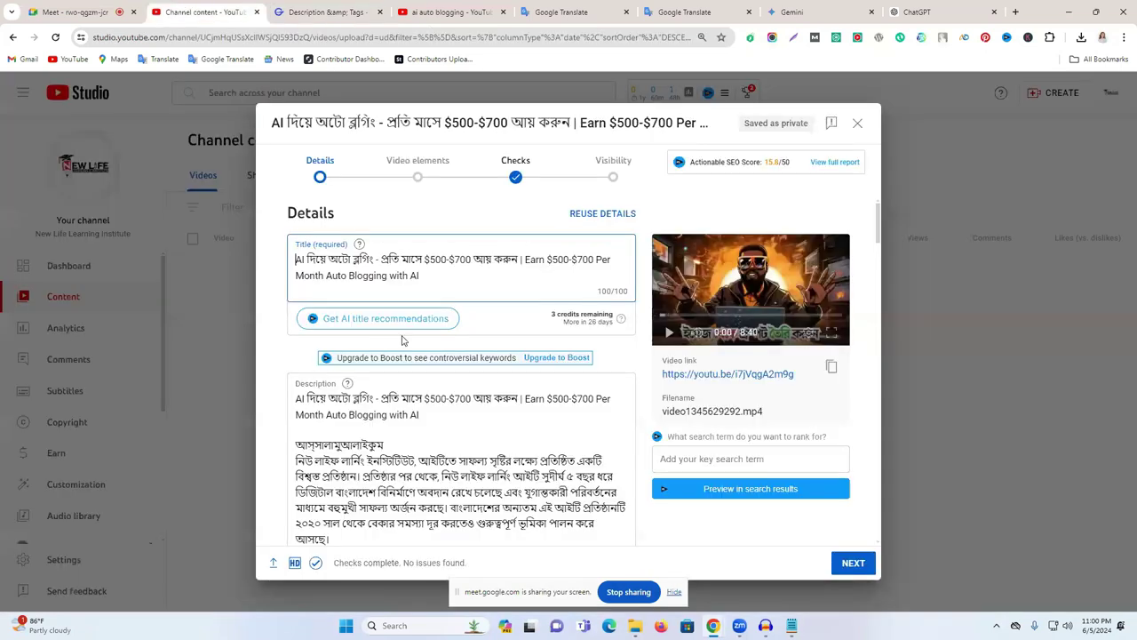
scroll(318, 358, "down", 2)
left_click(432, 241)
key("Return")
key("Return")
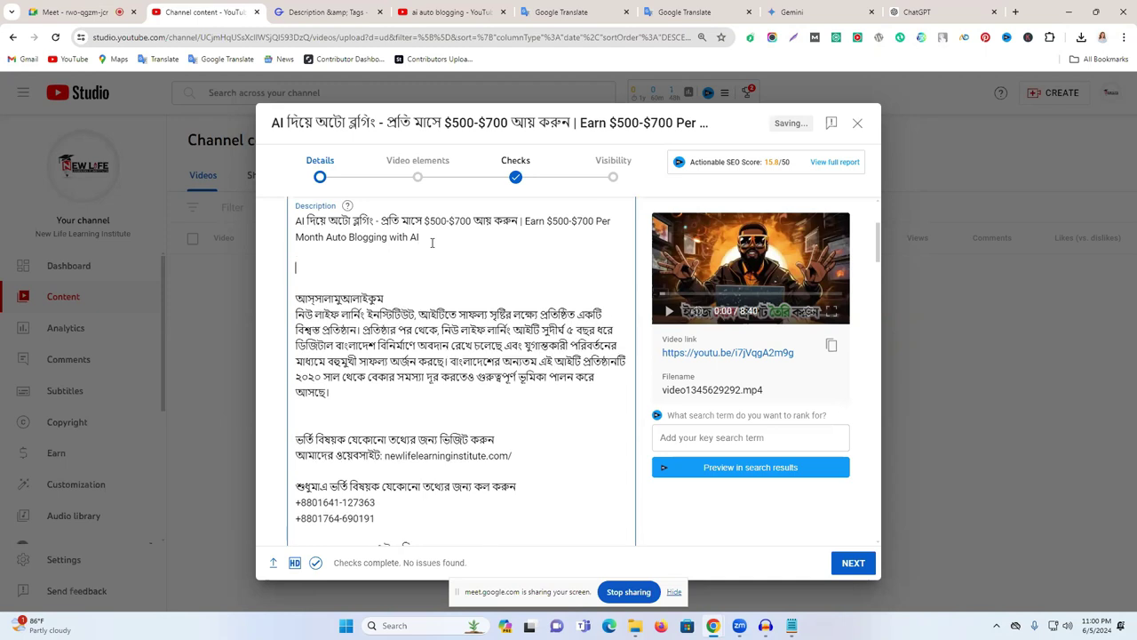
type("Are you looking to make money online through blogging but don't have the expertise to write content regularly? With the help of Artificial Intelligence (AI), you can now generate automated blog posts and earn $500-$700 per month effortlessly! In this video, we will show you how to set auto blogging using AI technology to create engaging content for your blog. Learn the tips and tricks to maximize your earnings with auto blogging and start generating passive income today!  Don't miss out on this opportunity to money online with minimal effort. Watch the video now and start earning with auto blogging and AI technology!")
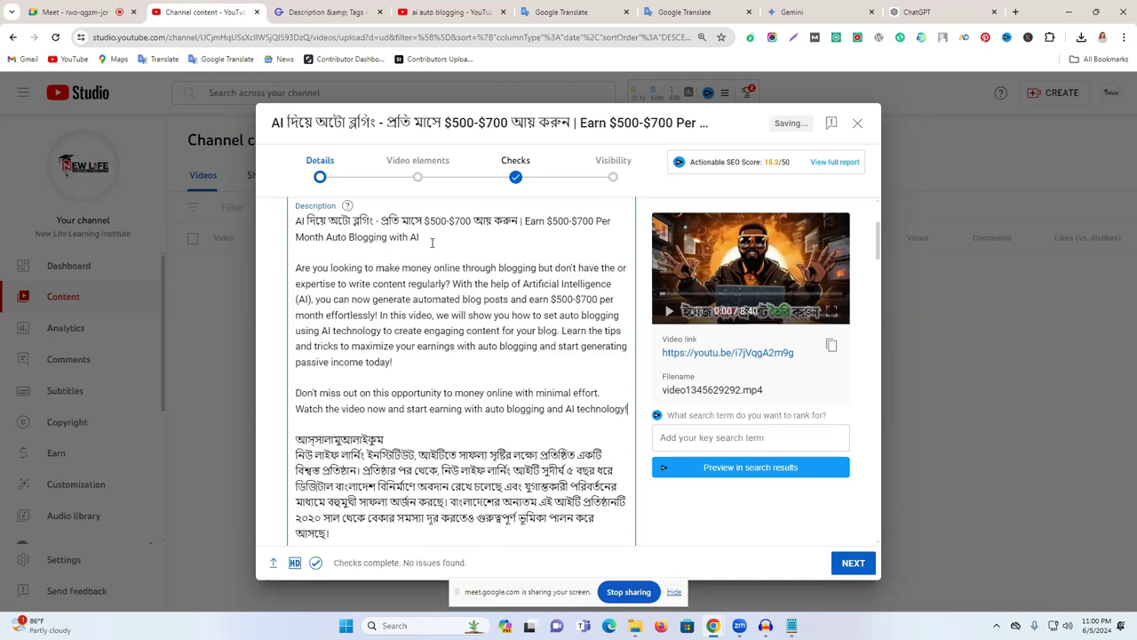
key("Return")
key("Return")
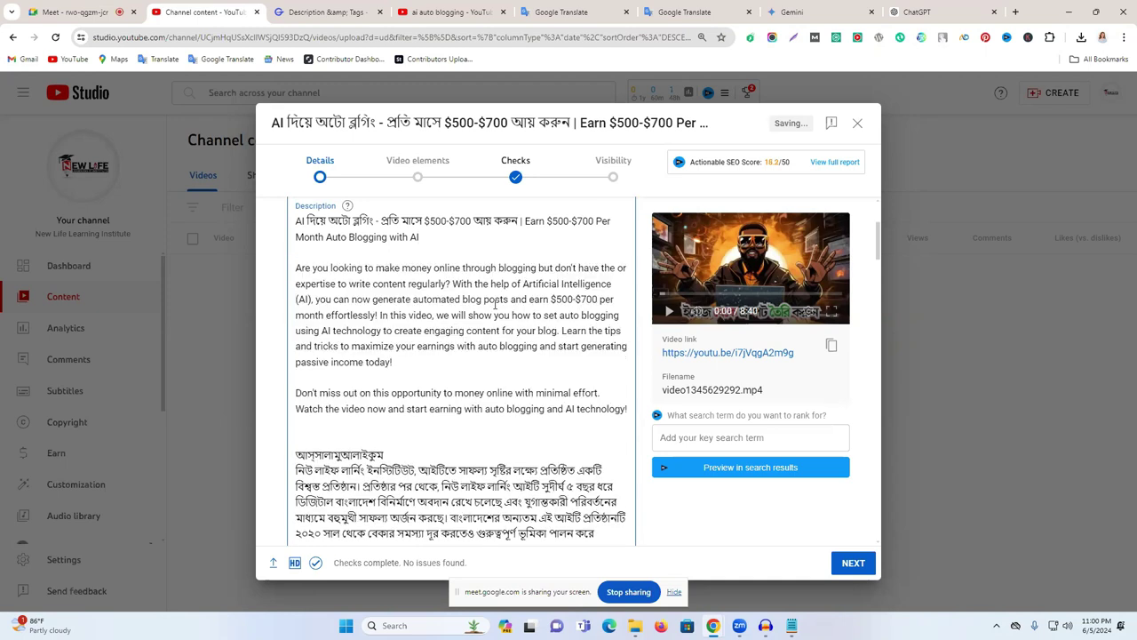
Step: Copy GravityWrite's generated video tags into the YouTube description below the English paragraphs and prefix them with "Tags:"
left_click(894, 9)
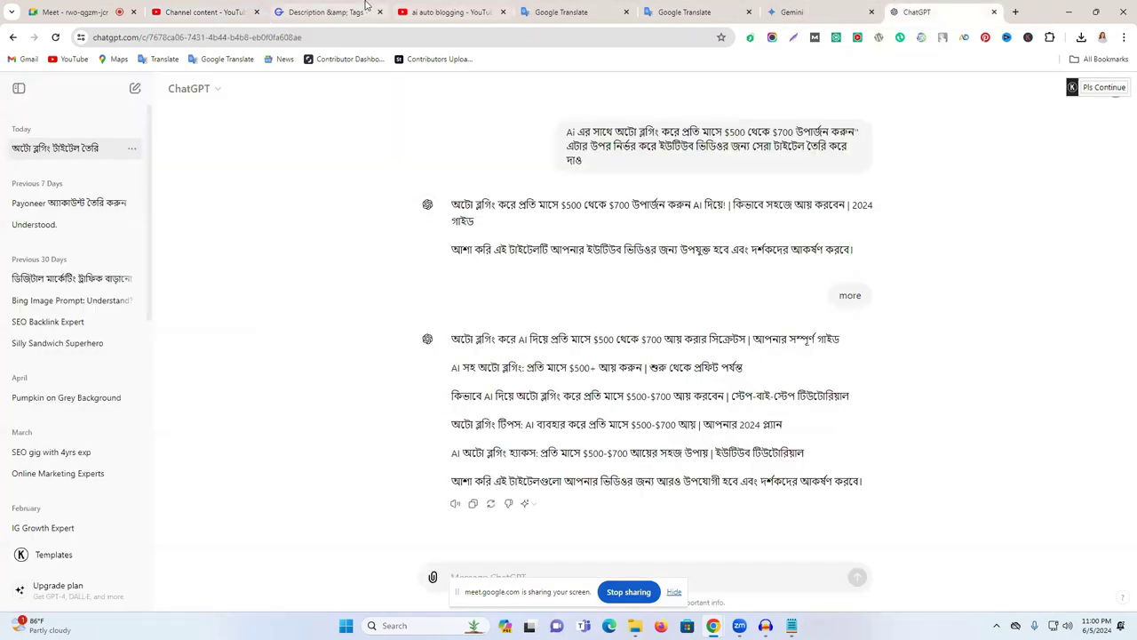
left_click(320, 12)
triple_click(587, 424)
key("ctrl+c")
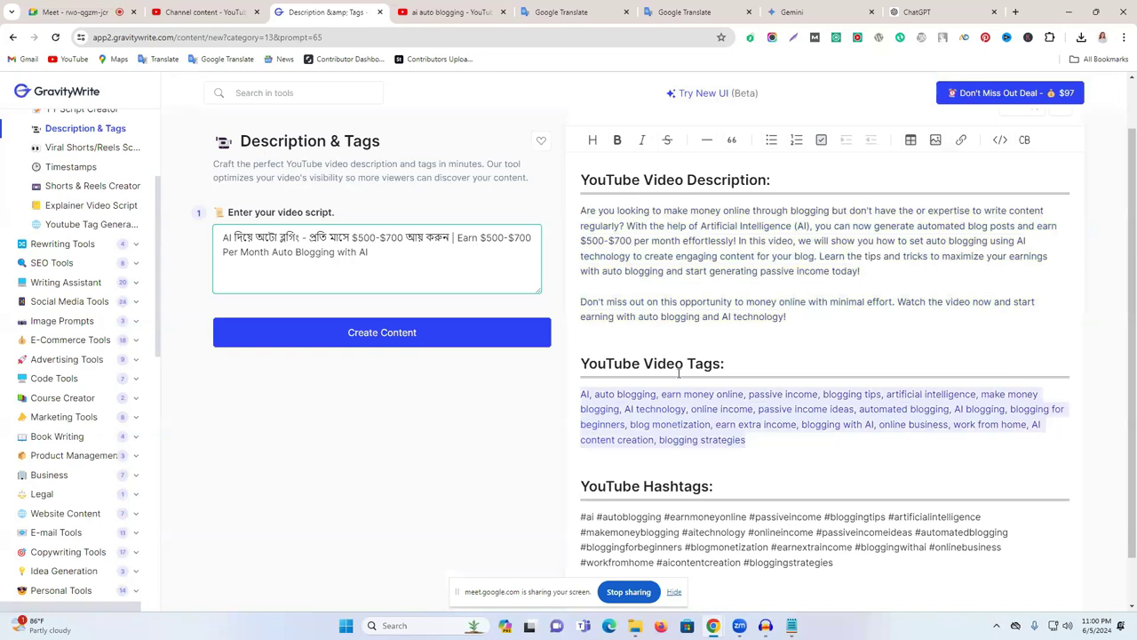
left_click(222, 12)
key("ctrl+v")
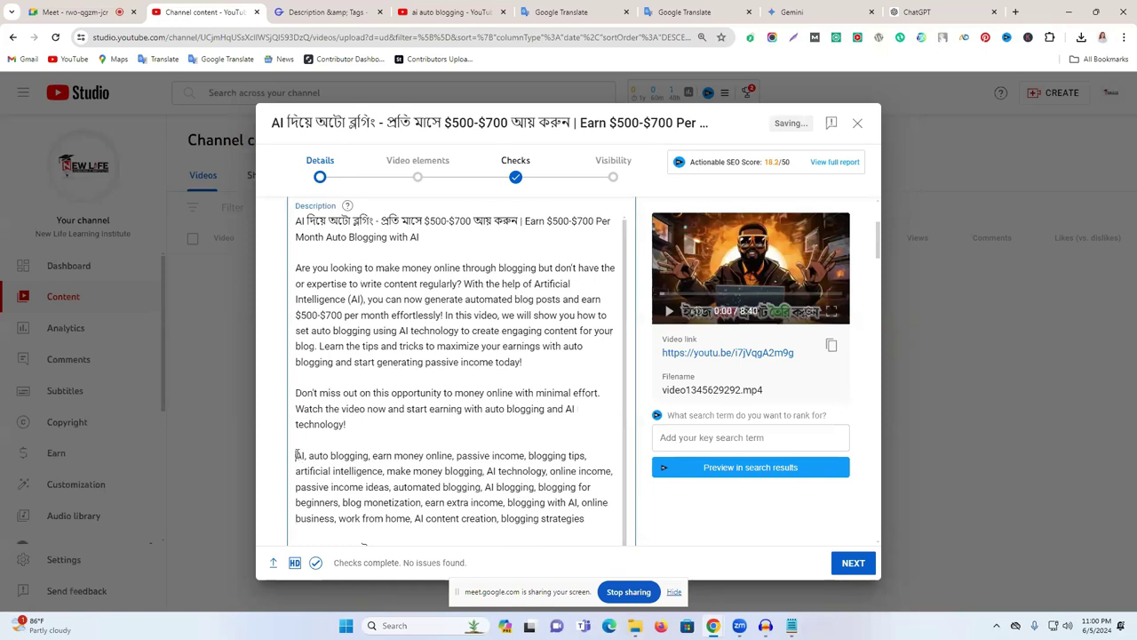
left_click(307, 454)
type("Tags")
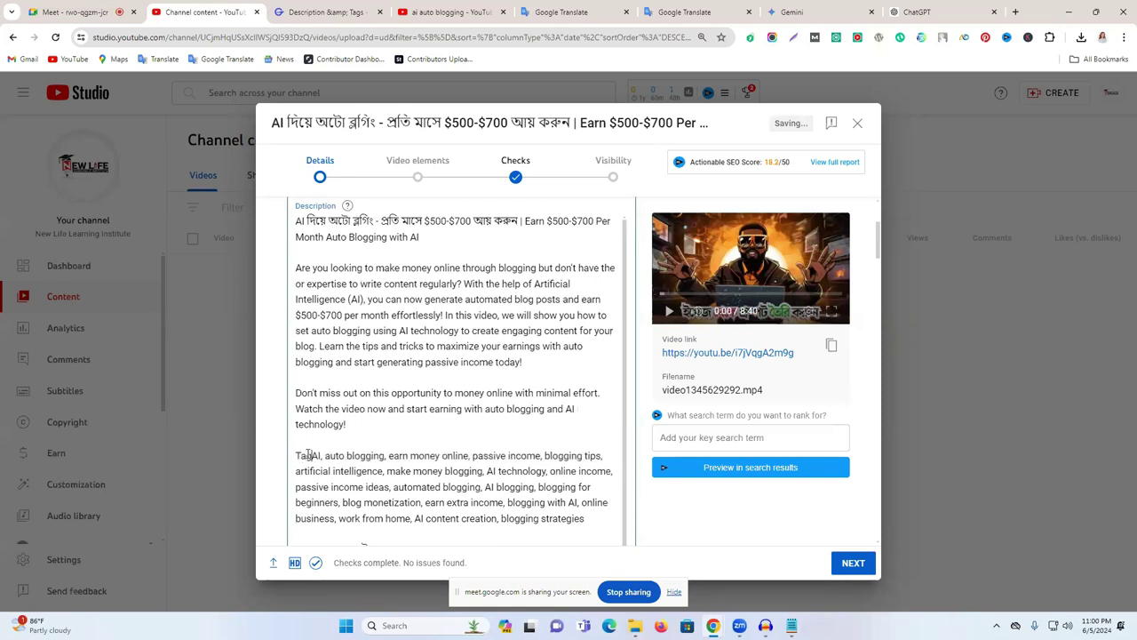
type(":")
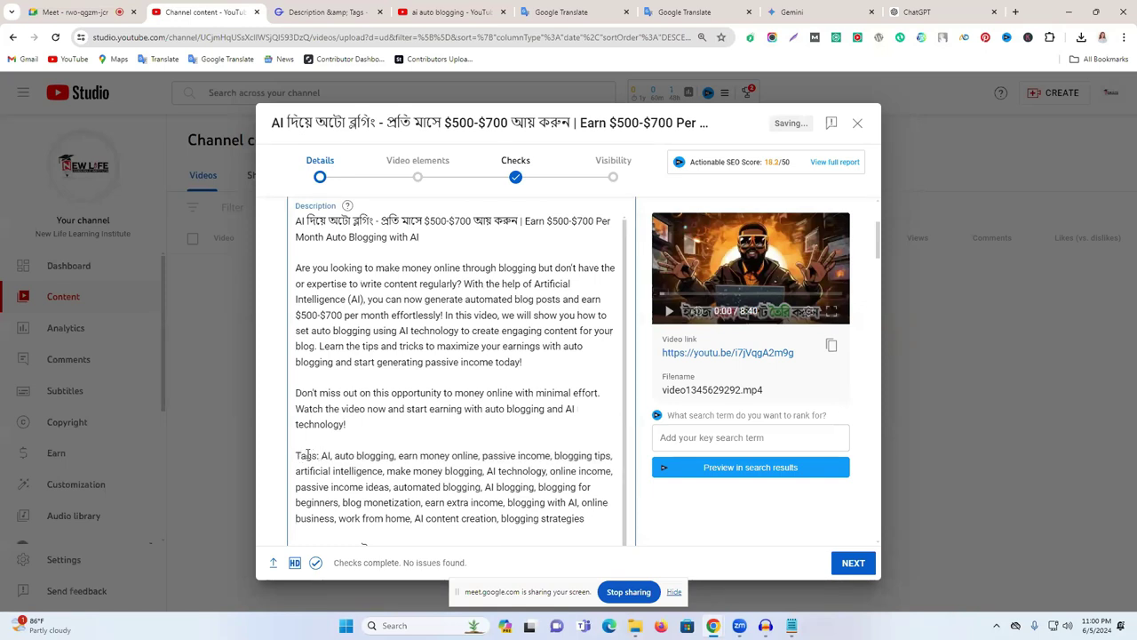
Step: Copy GravityWrite's generated hashtags to the end of the YouTube description, separated by blank lines from the website link
left_click(320, 12)
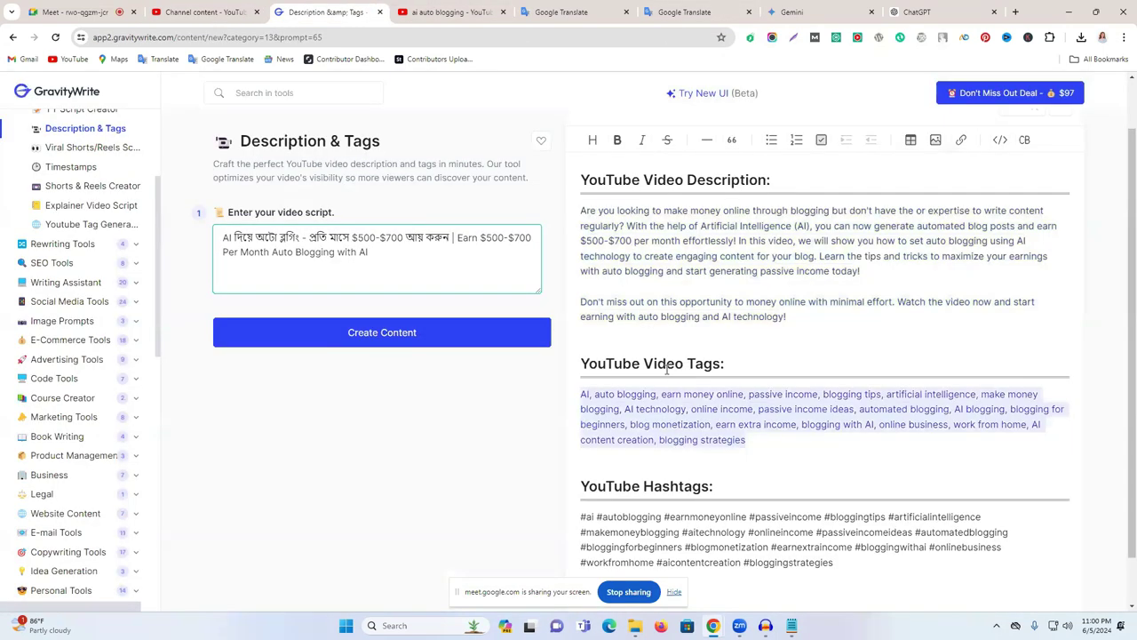
scroll(656, 463, "down", 1)
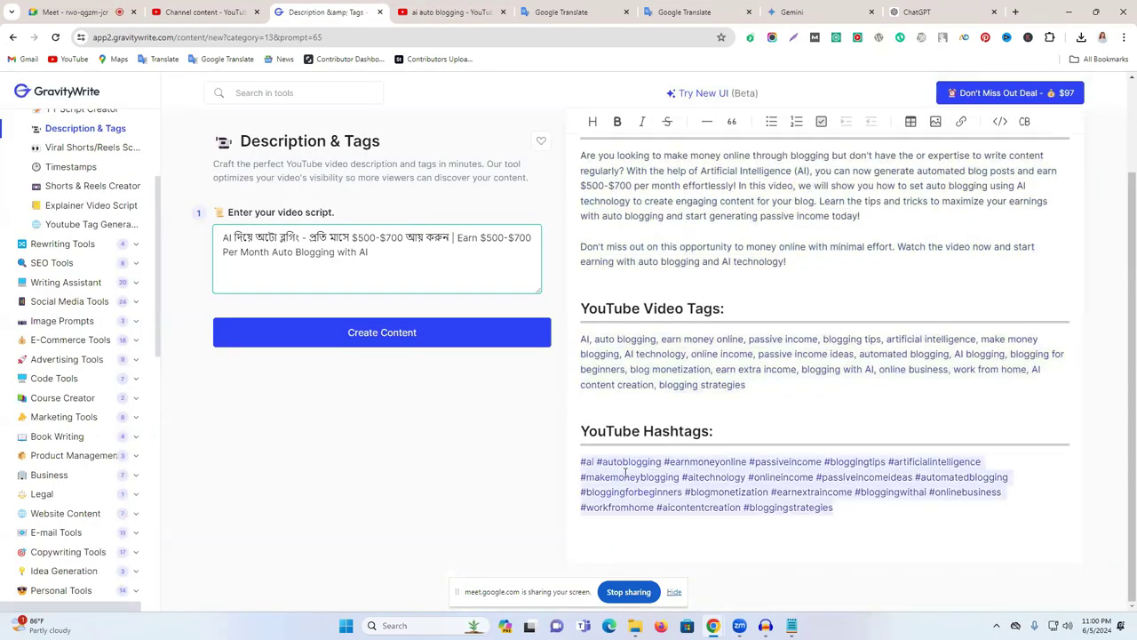
left_click(204, 11)
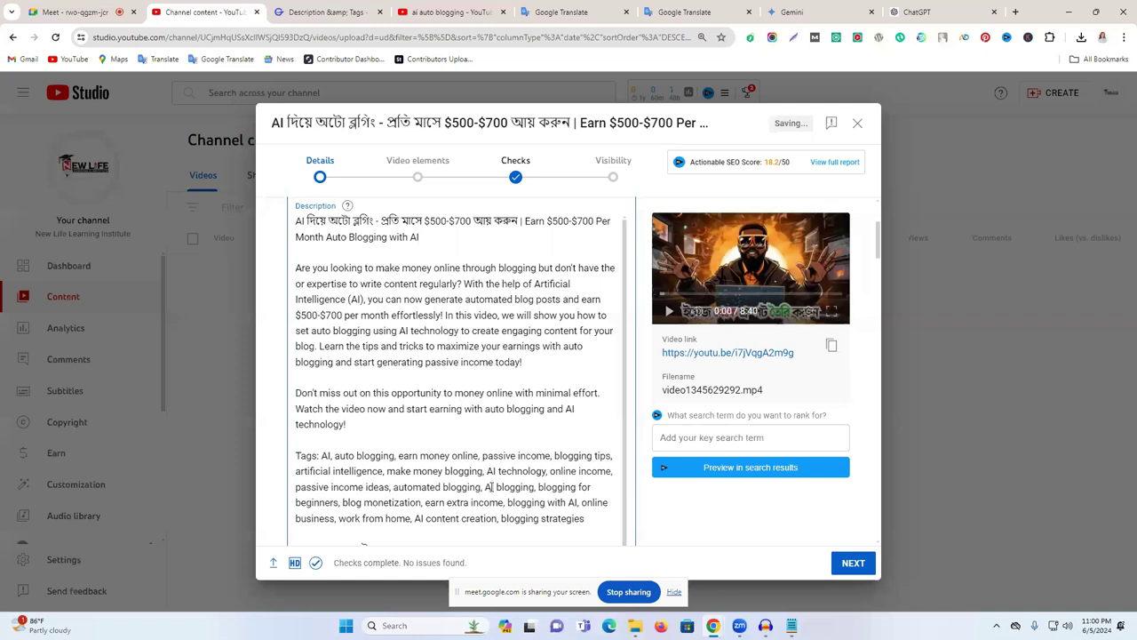
scroll(489, 487, "down", 10)
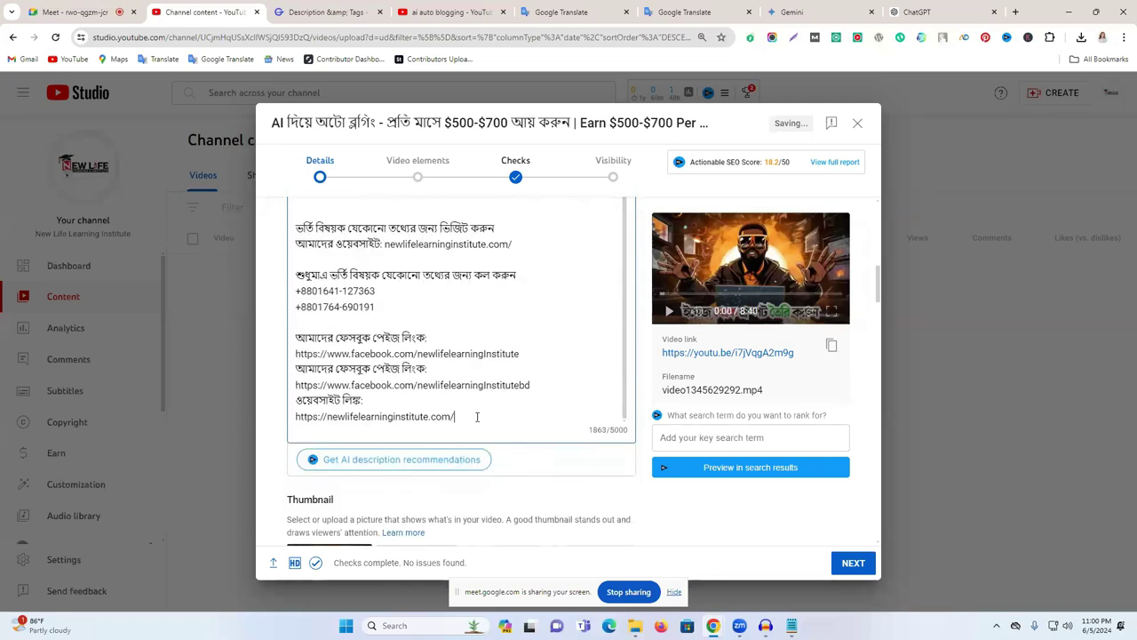
key("Return")
key("Return")
key("Return")
key("ctrl+v")
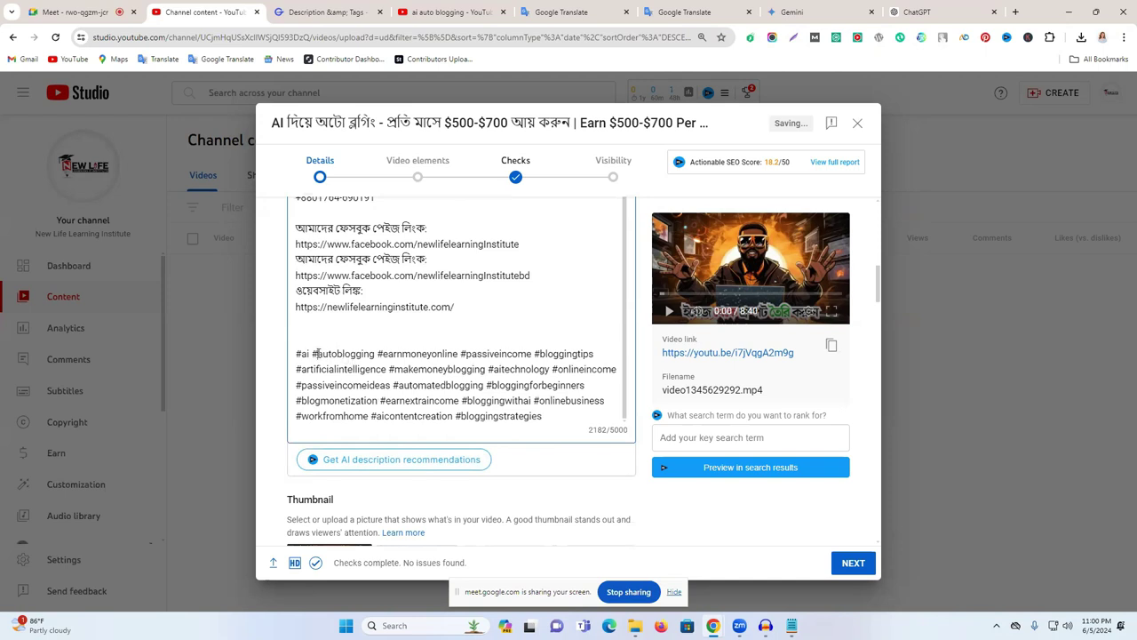
Step: Copy the hashtag "#autoblogging" from the description and switch to the YouTube search results
mouse_move(313, 353)
left_click_drag(313, 353, 375, 354)
key("ctrl+c")
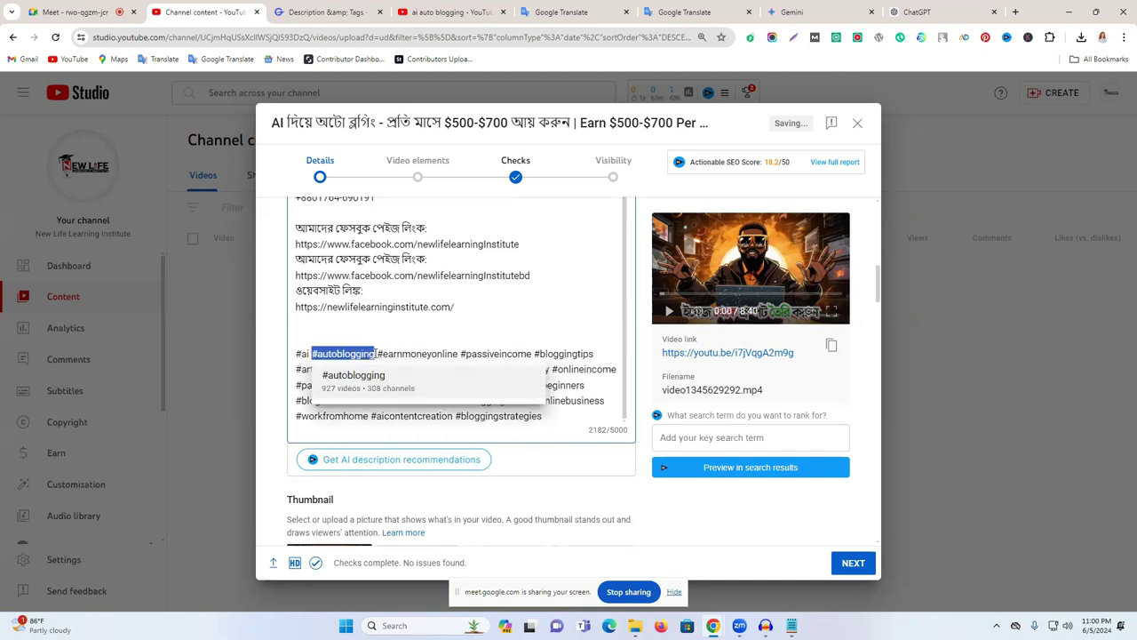
left_click(436, 10)
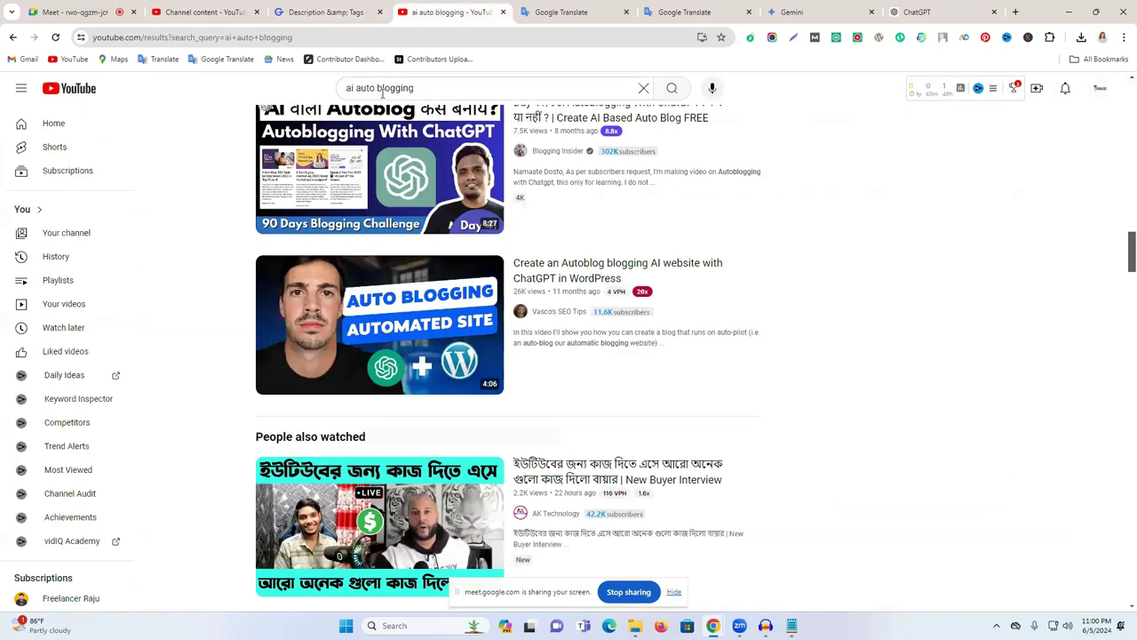
Step: Rerun the YouTube search for "ai auto blogging" and look through the resulting videos
left_click(672, 89)
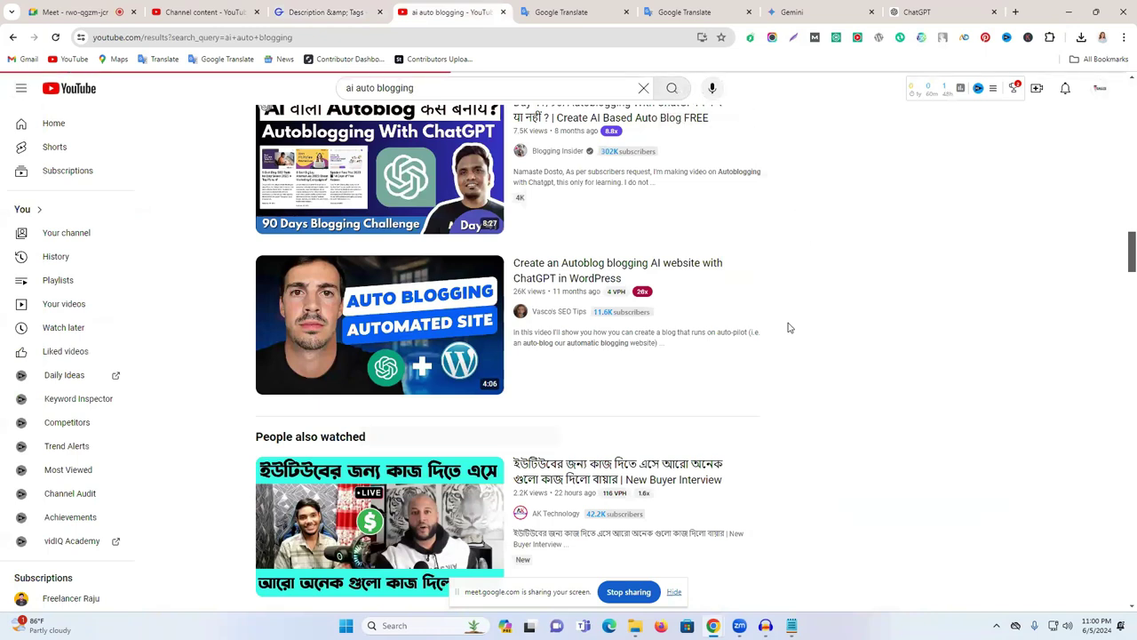
scroll(675, 330, "down", 3)
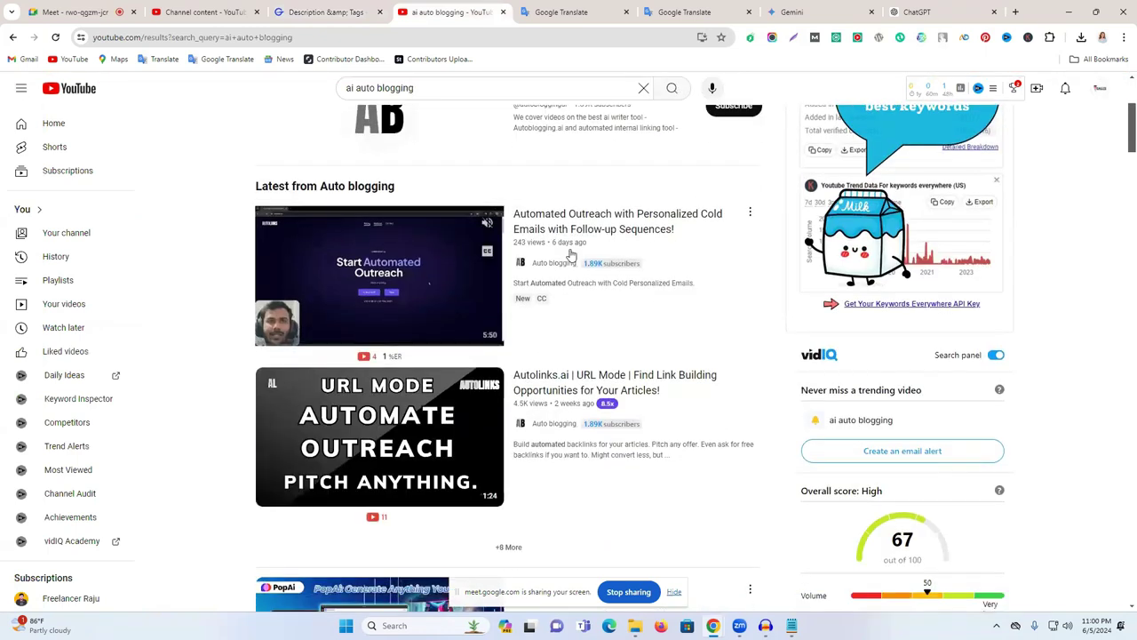
scroll(571, 255, "down", 10)
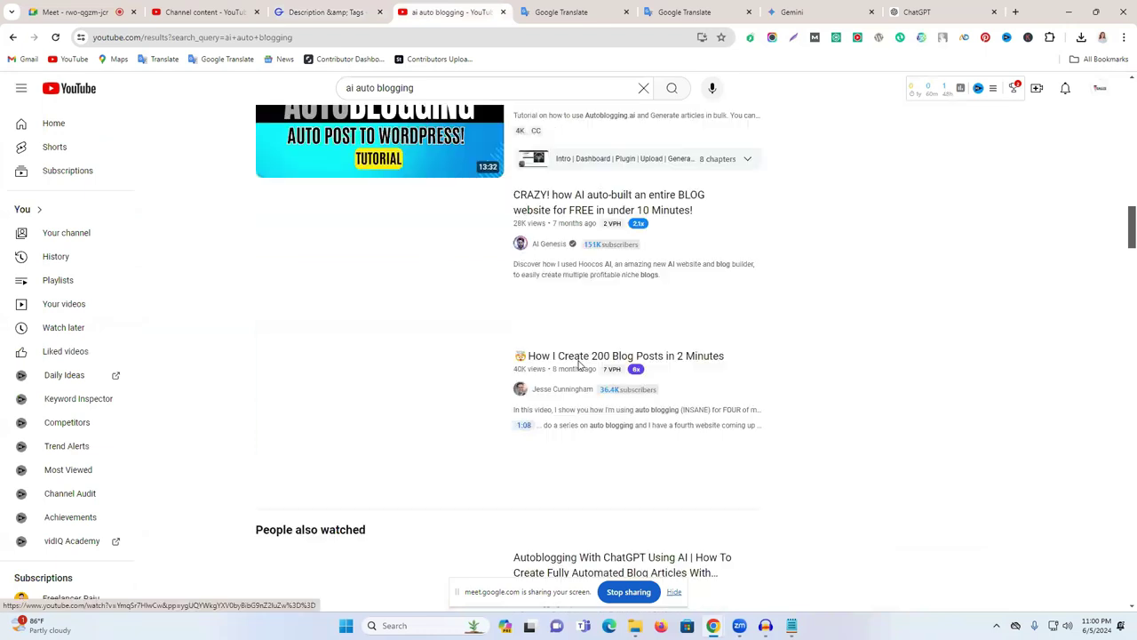
scroll(580, 364, "down", 2)
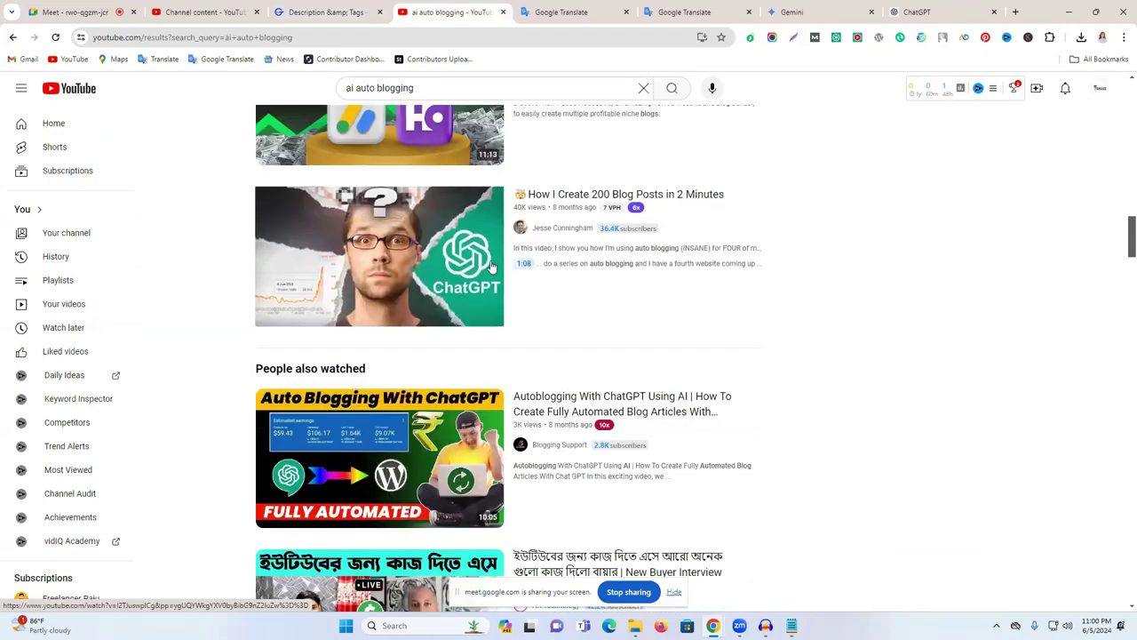
mouse_move(492, 266)
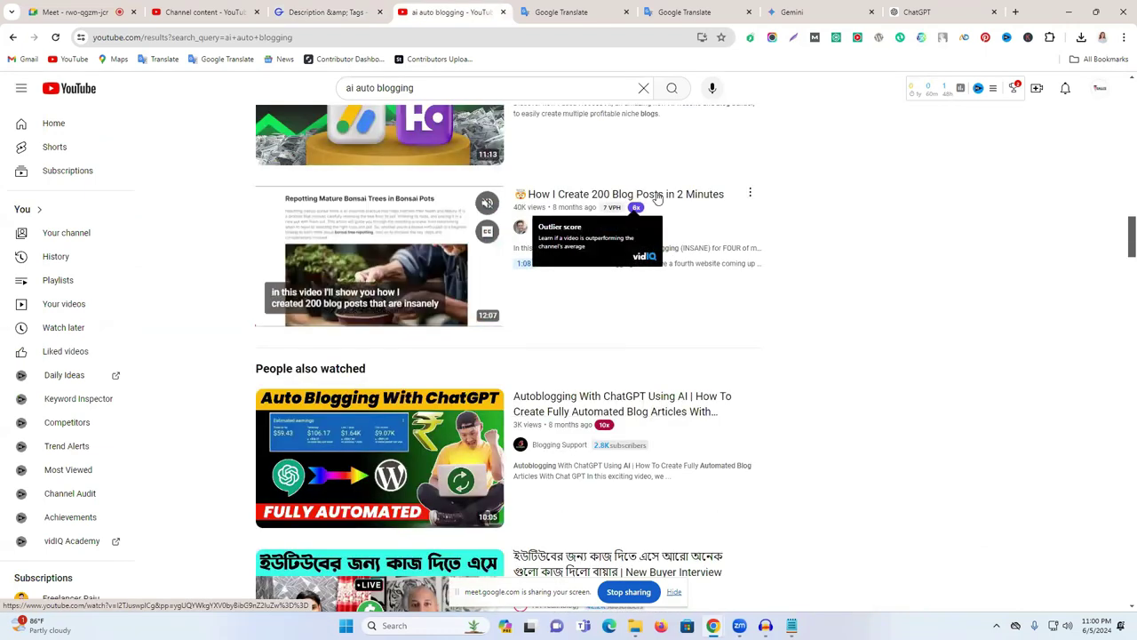
Step: Search YouTube for "#autoblogging" and examine the hashtag entry and videos in the results
triple_click(431, 87)
key("ctrl+v")
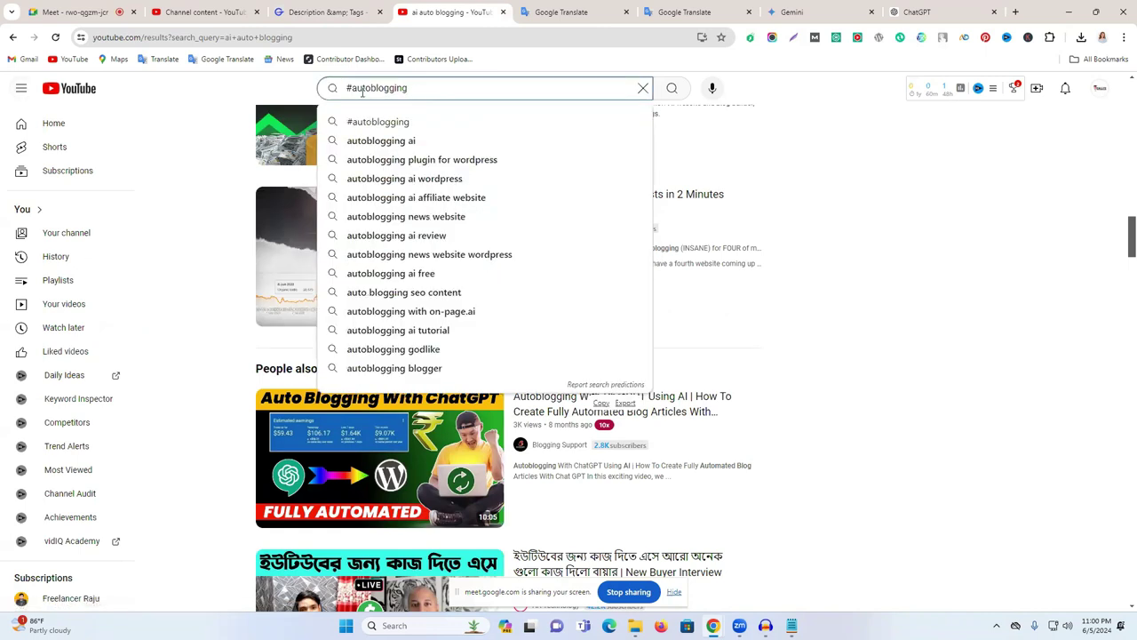
left_click(671, 88)
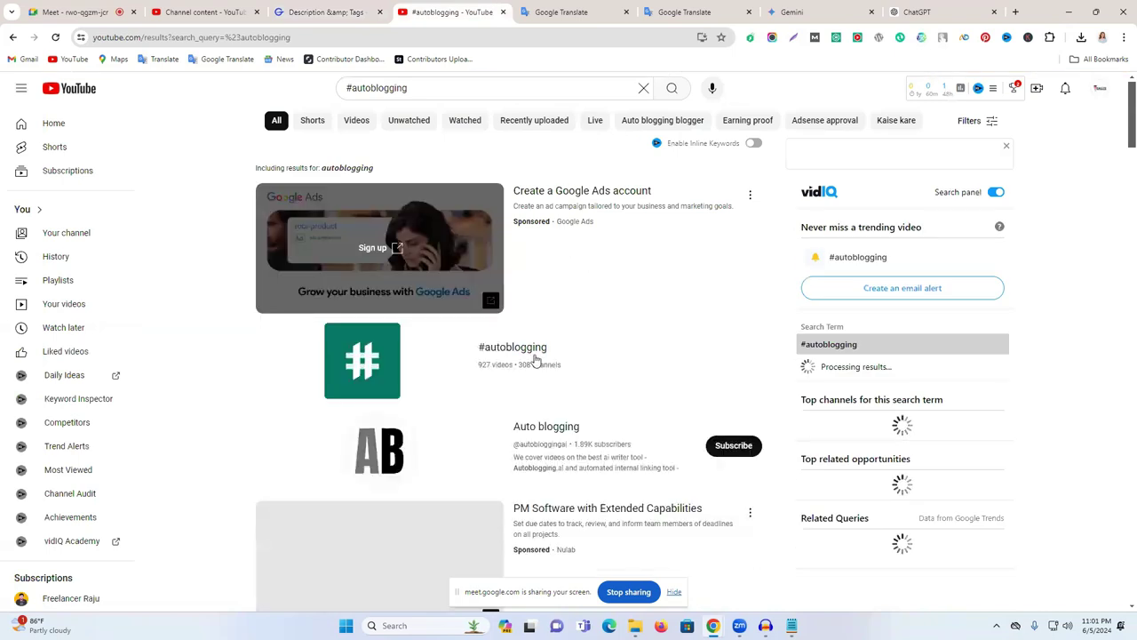
scroll(536, 360, "down", 5)
scroll(569, 353, "down", 1)
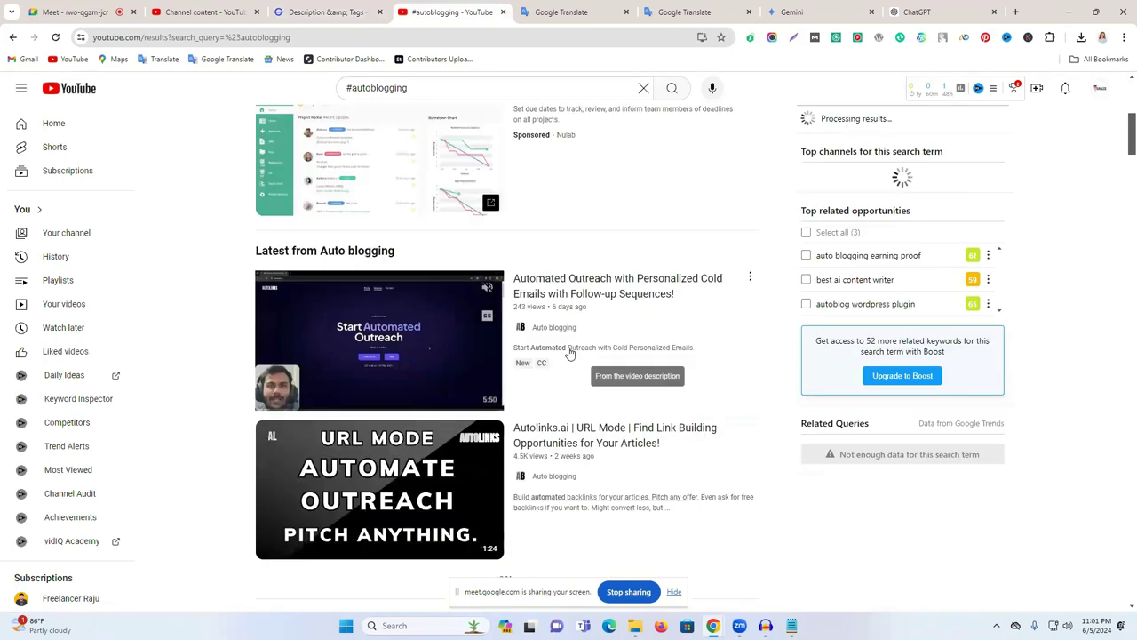
scroll(569, 352, "up", 4)
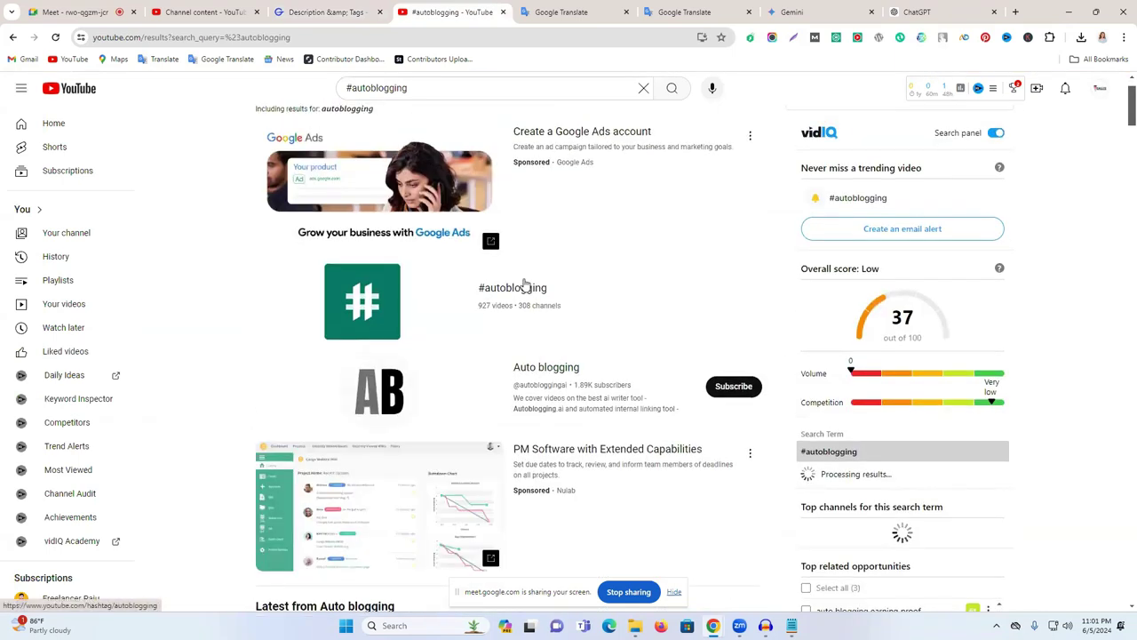
Step: Open the #autoblogging hashtag page on YouTube and look through its videos
left_click(522, 287)
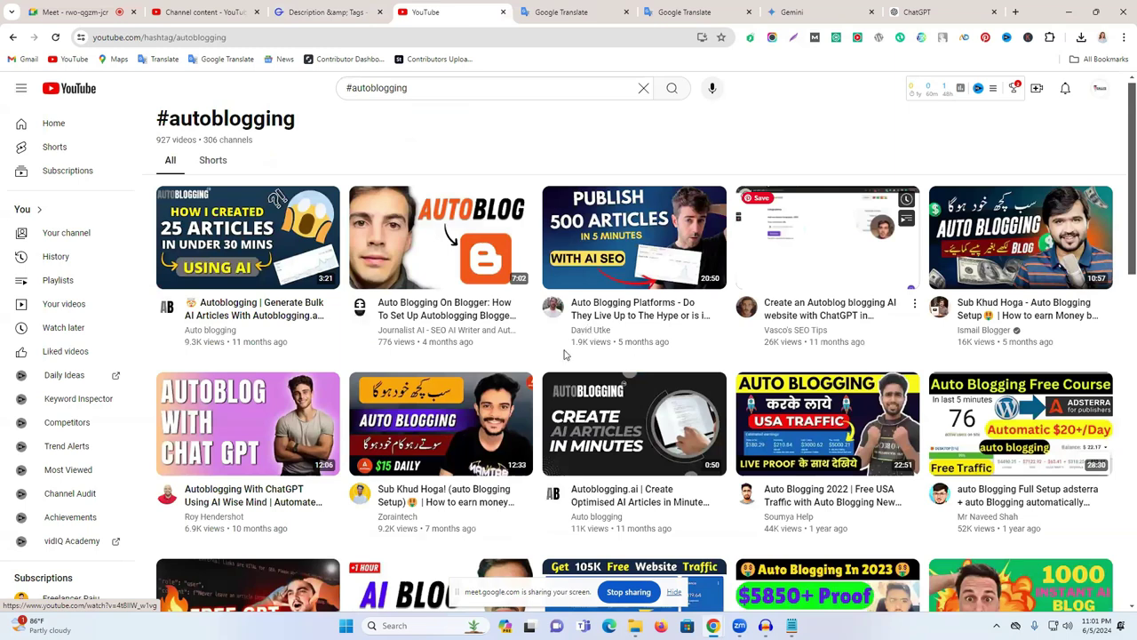
scroll(563, 354, "down", 5)
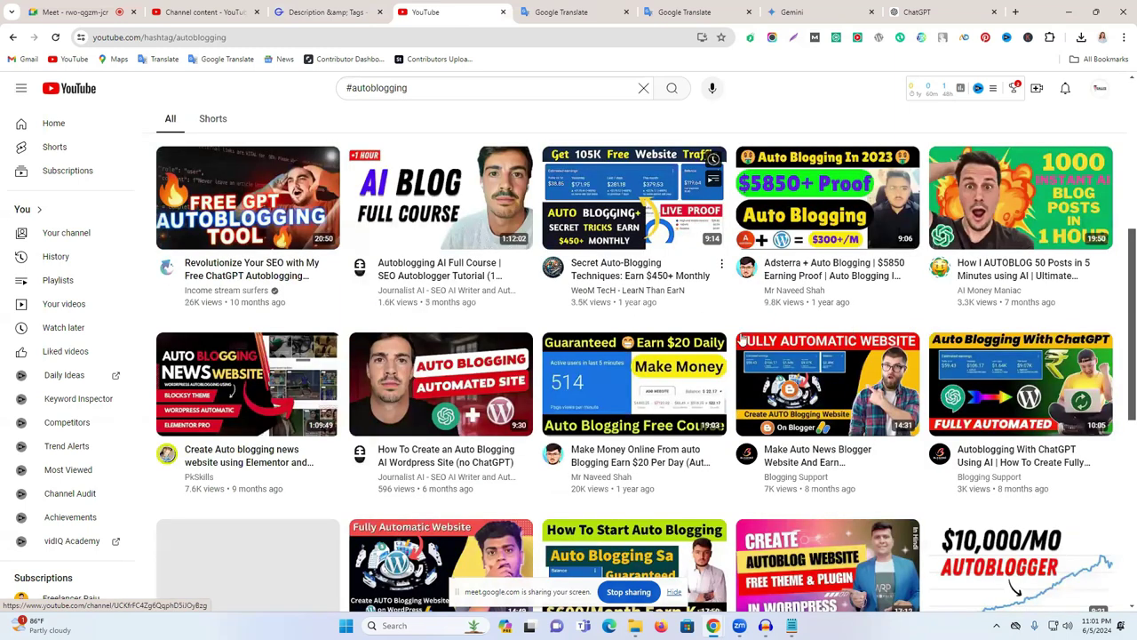
scroll(742, 339, "down", 6)
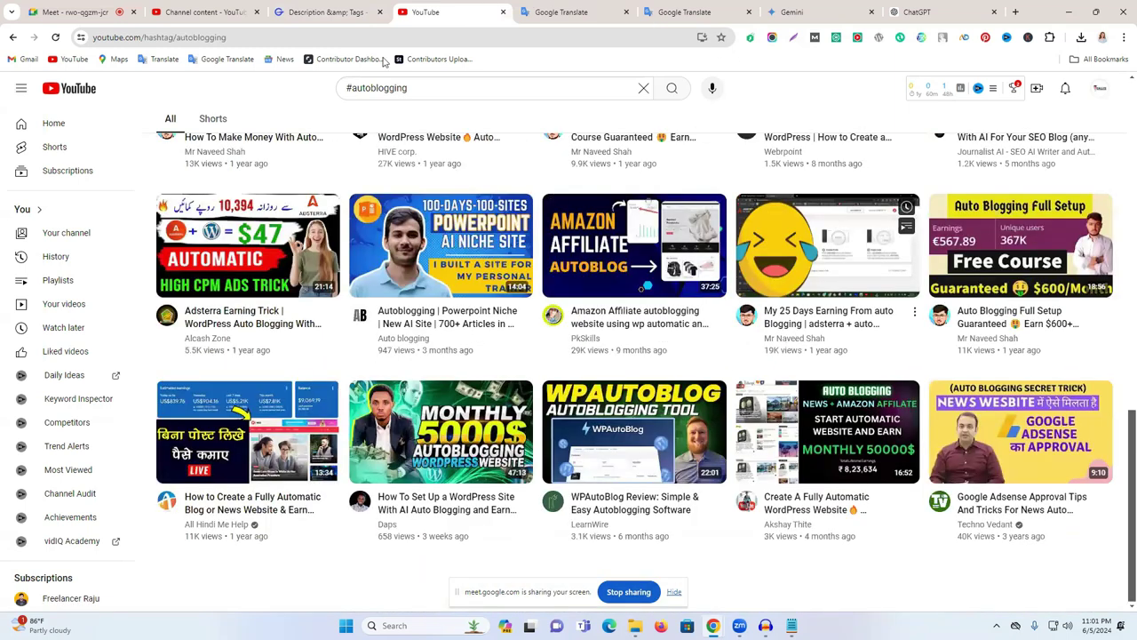
Step: Compare the hashtags at the end of the video description with the #autoblogging hashtag page
left_click(191, 12)
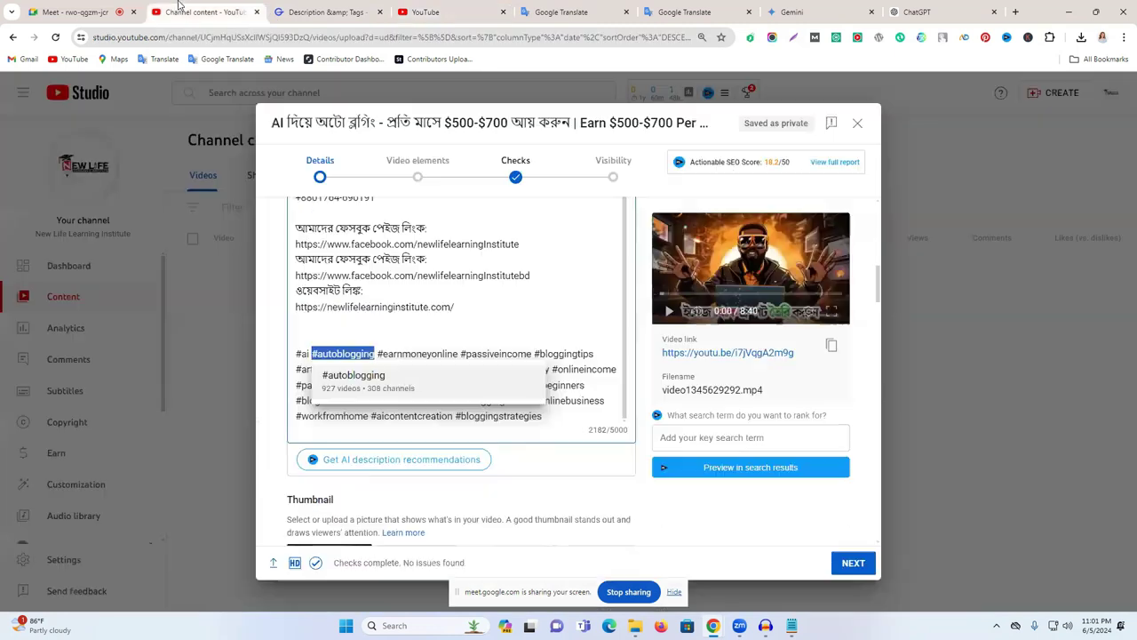
left_click(610, 400)
left_click(426, 12)
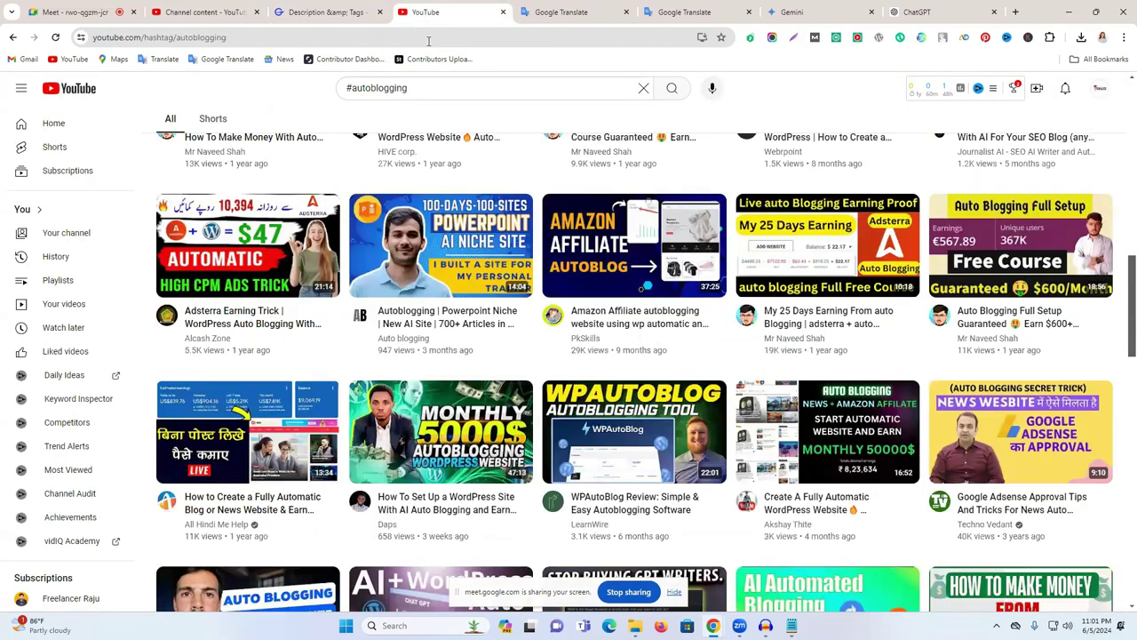
key("ctrl+shift+Tab")
left_click(445, 6)
left_click(191, 11)
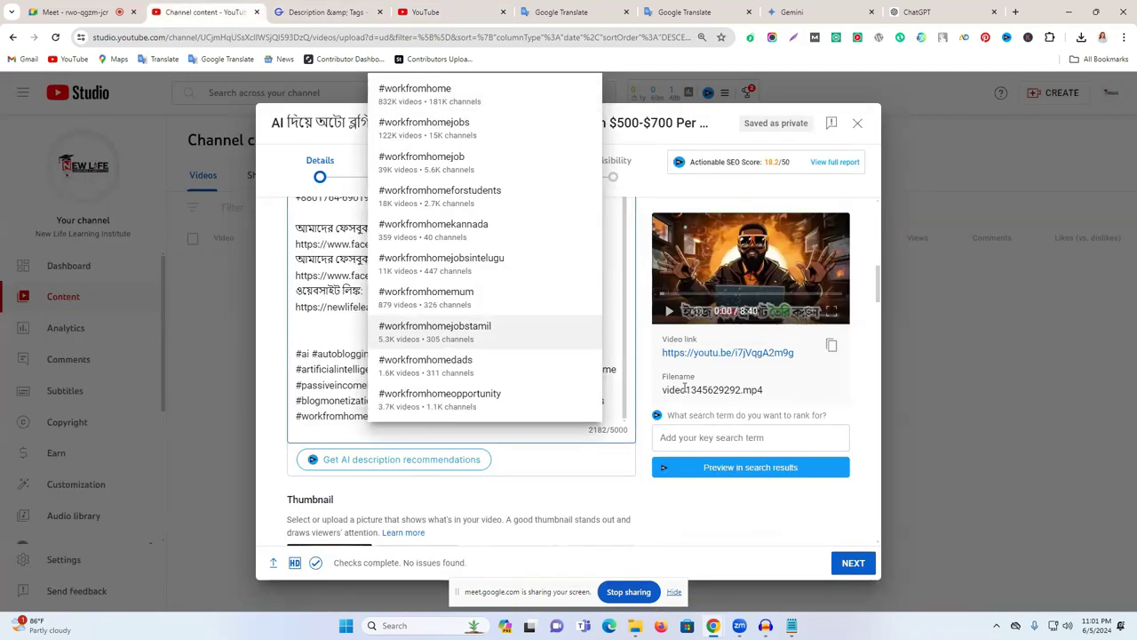
left_click(367, 394)
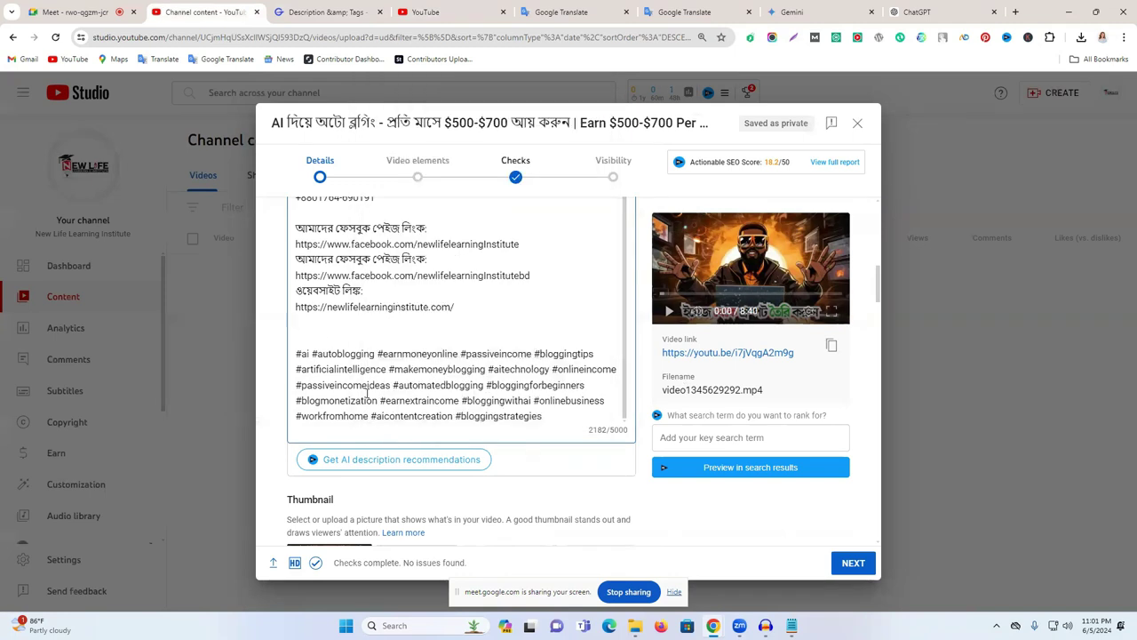
Step: Take the word "Hashtags" from GravityWrite's heading and insert the label "Hashtags: " before #ai in the YouTube description
left_click(310, 353)
key("ctrl+Tab")
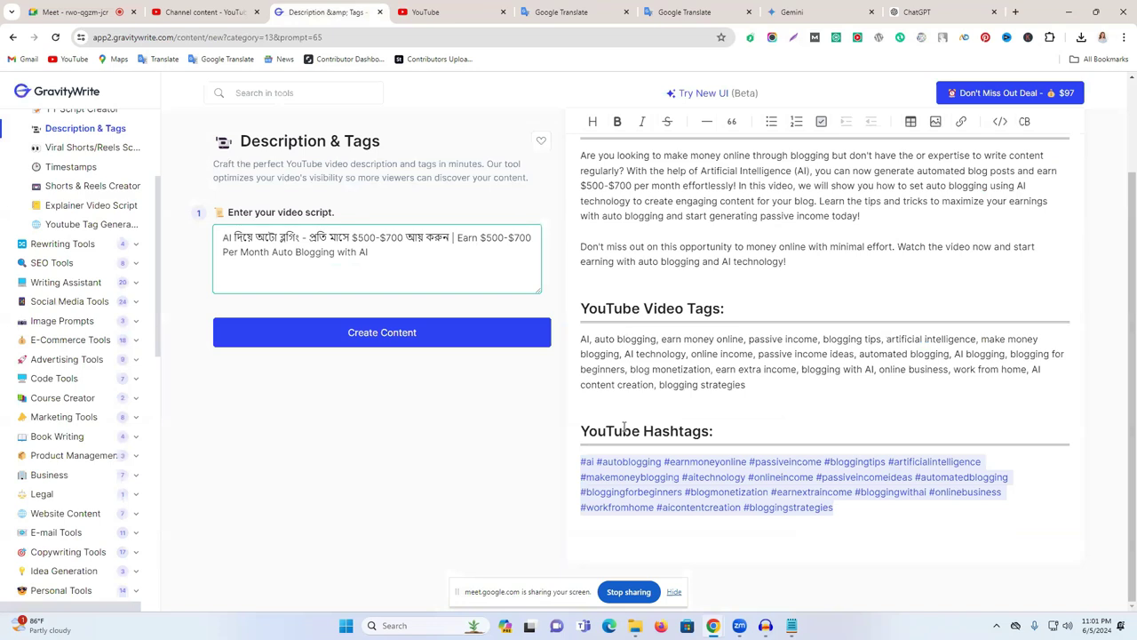
left_click(664, 431)
double_click(666, 431)
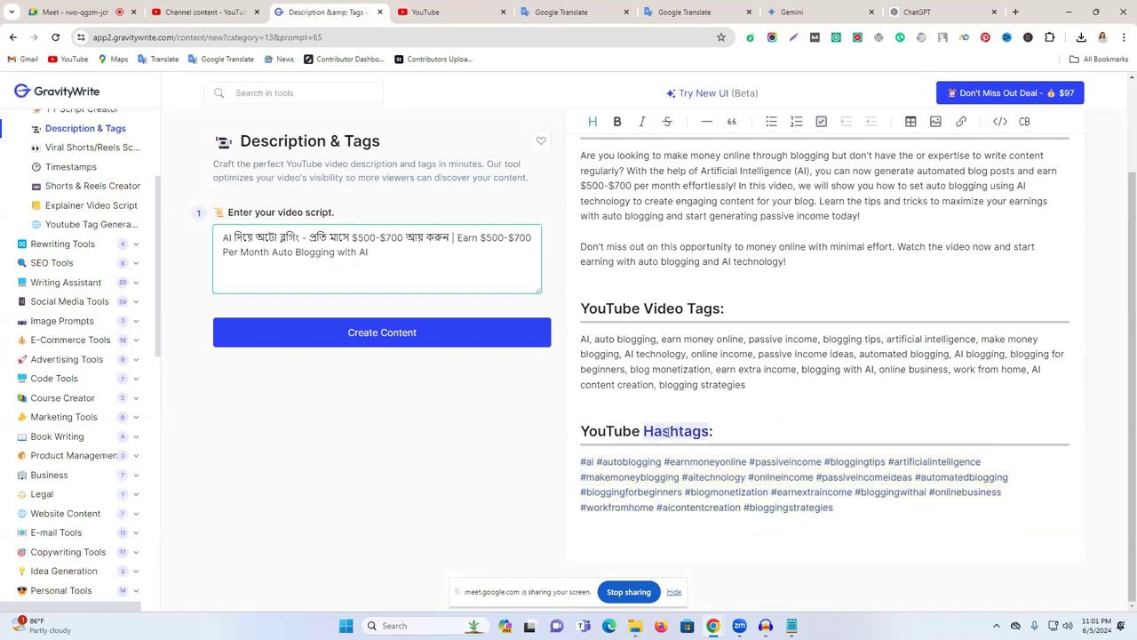
key("BackSpace")
left_click(202, 12)
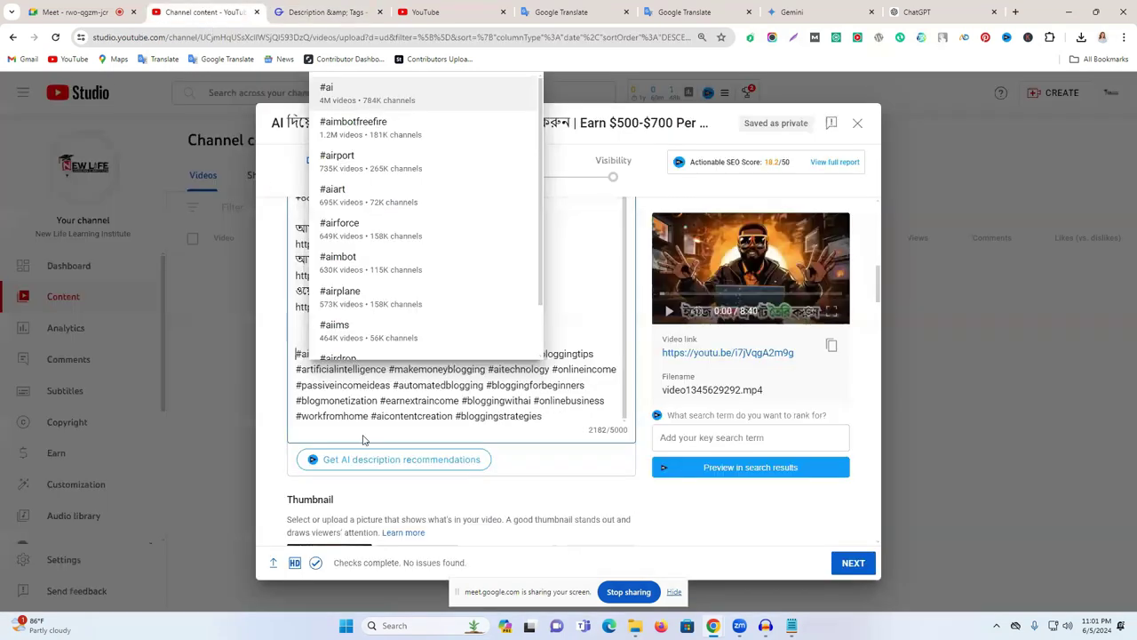
left_click(296, 354)
type("Hashtags")
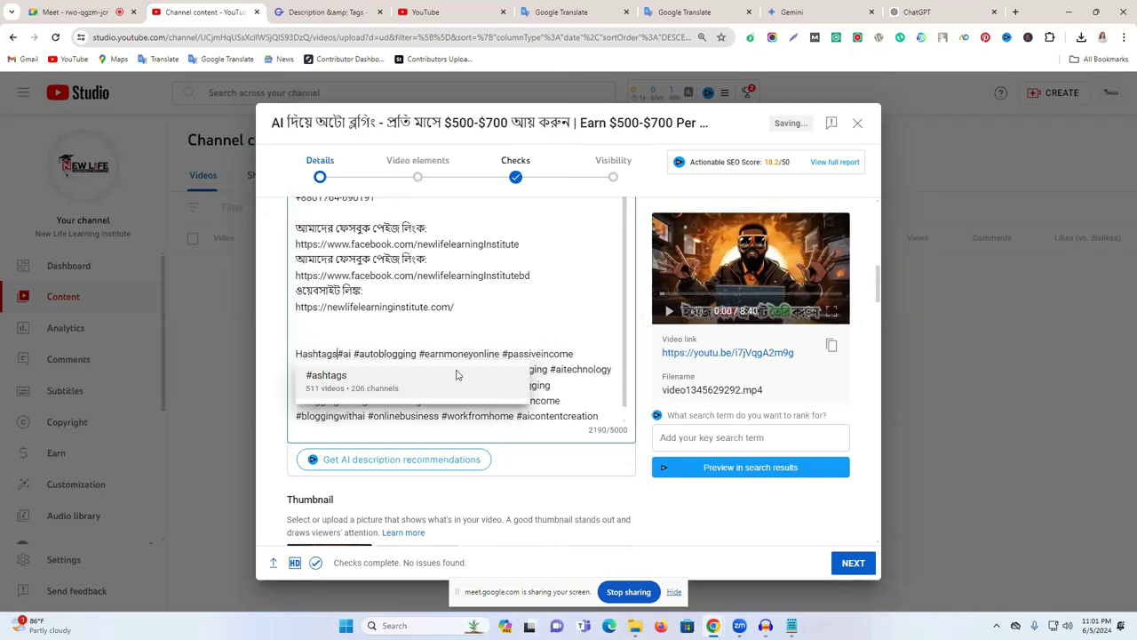
type(": #ai")
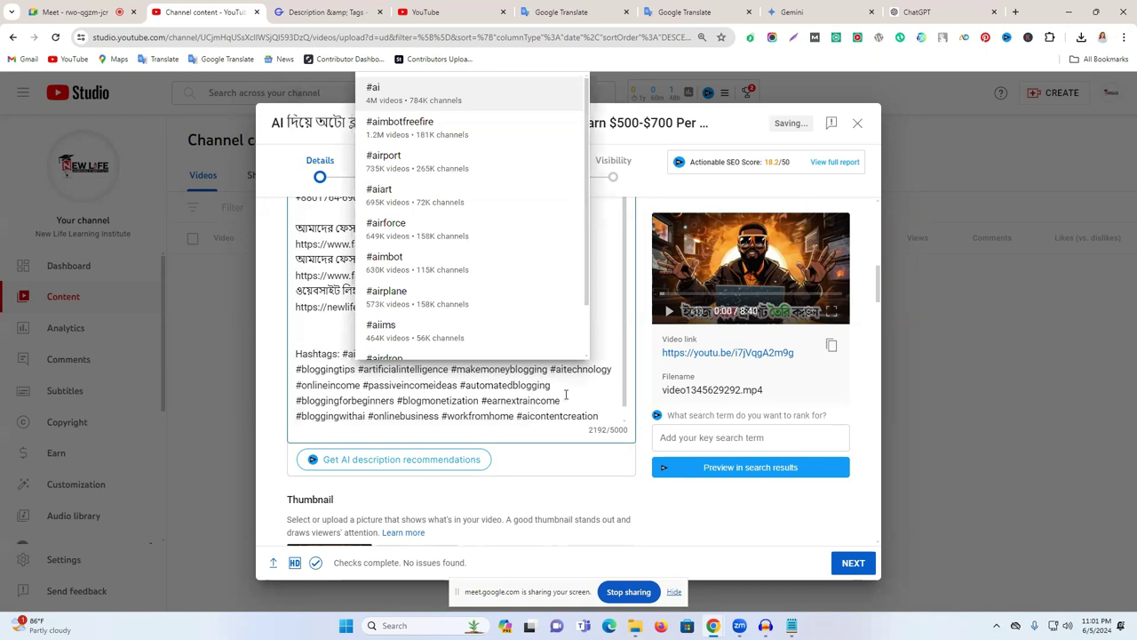
Step: Copy the English part of the video title, "Earn $500-$700 Per Month Auto Blogging with AI"
scroll(622, 338, "up", 2)
scroll(620, 349, "up", 10)
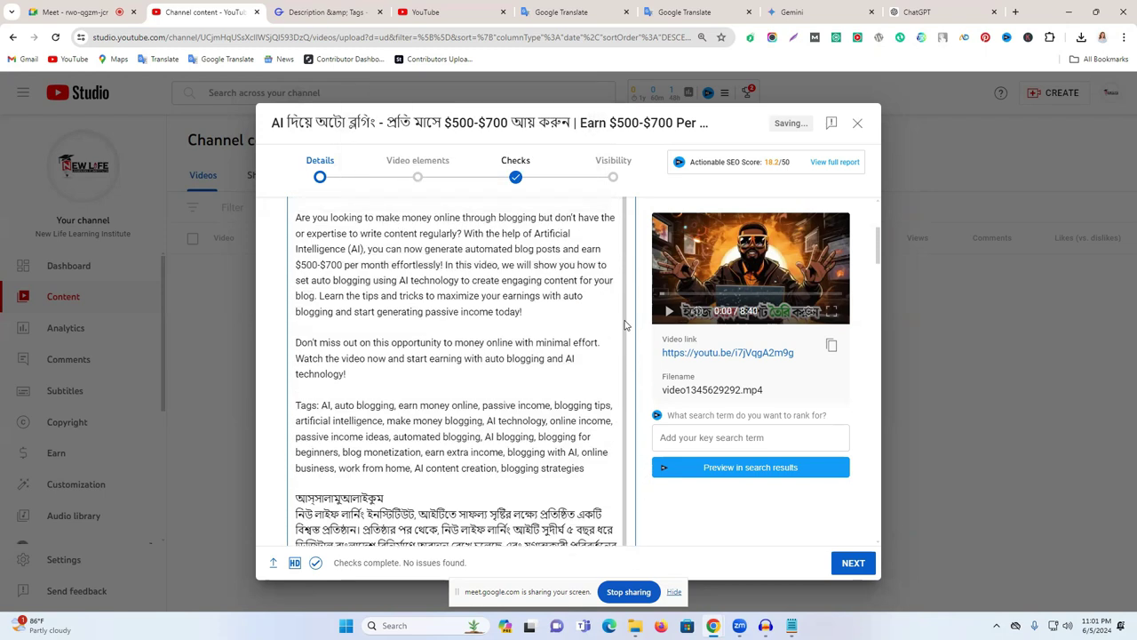
scroll(625, 326, "up", 5)
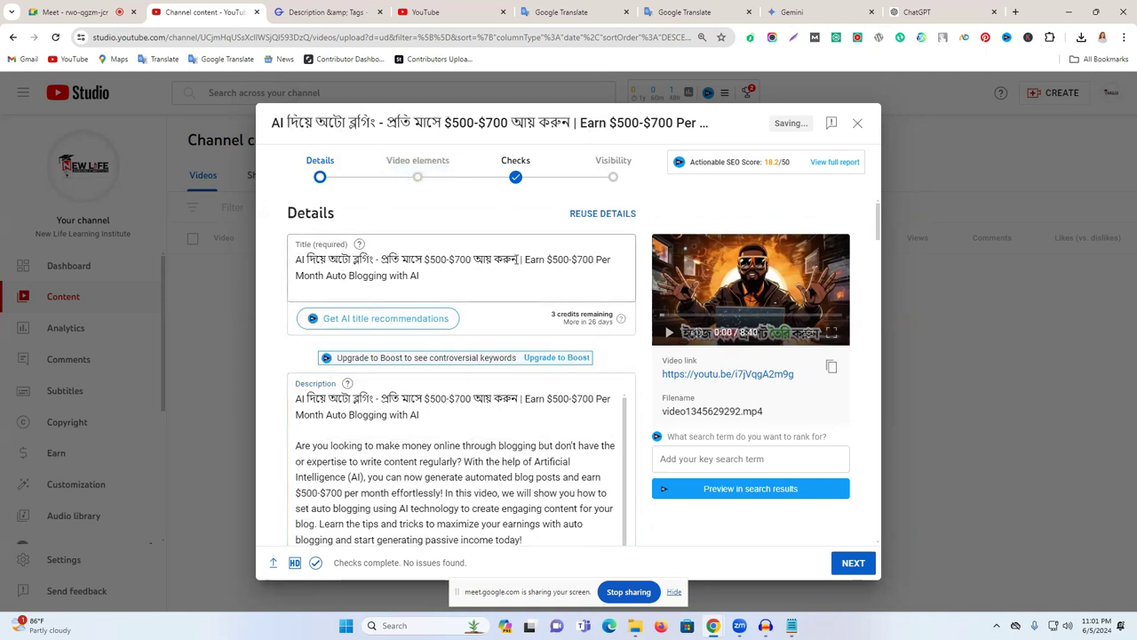
left_click_drag(524, 259, 549, 291)
key("ctrl+c")
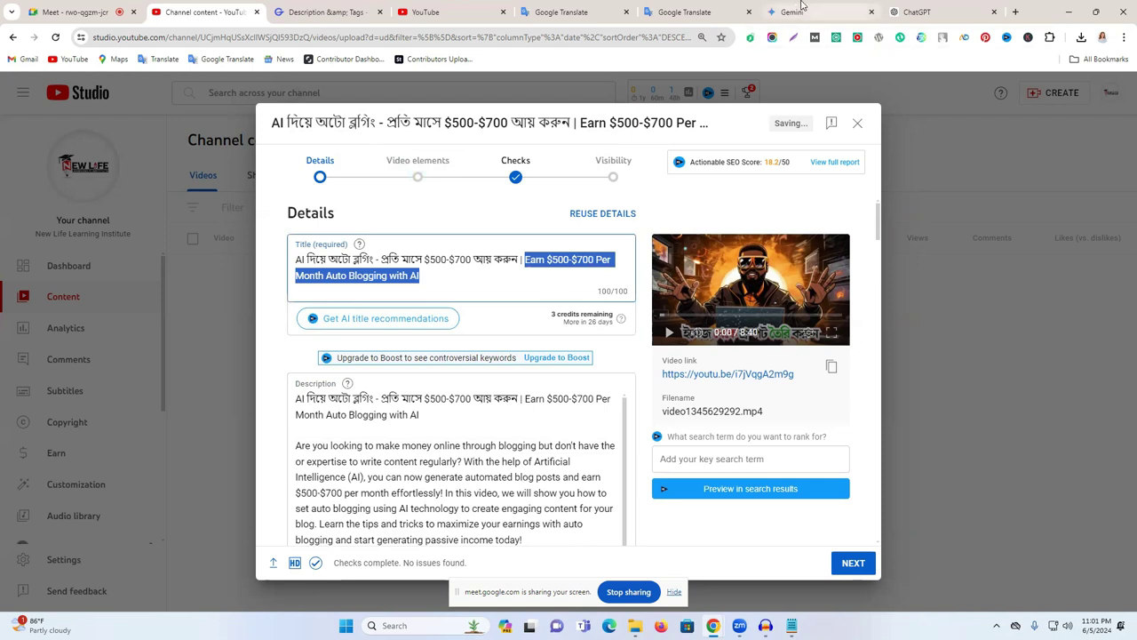
Step: Open vidIQ in a new browser tab and generate video ideas from the copied English title with the AI Generator
left_click(1016, 12)
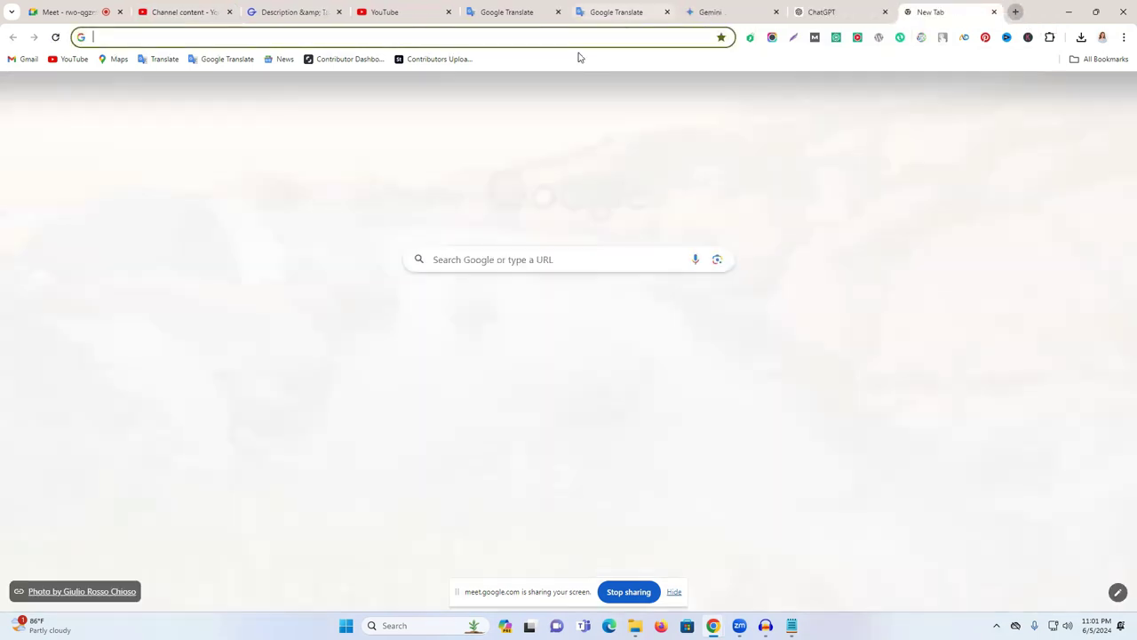
left_click(572, 34)
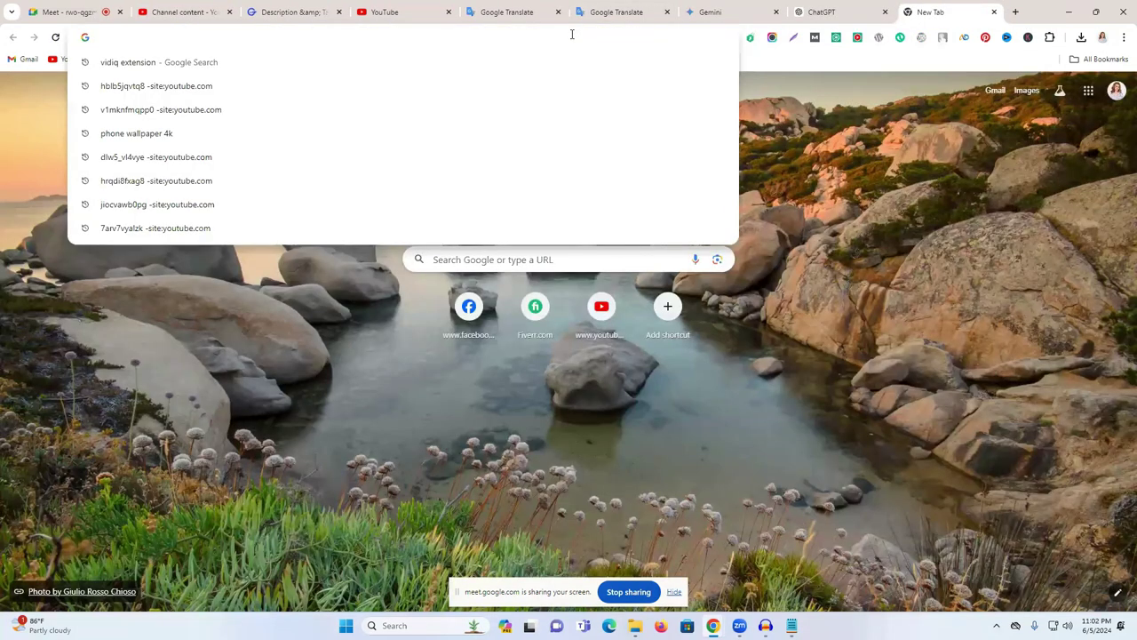
type("vidiq")
key("Return")
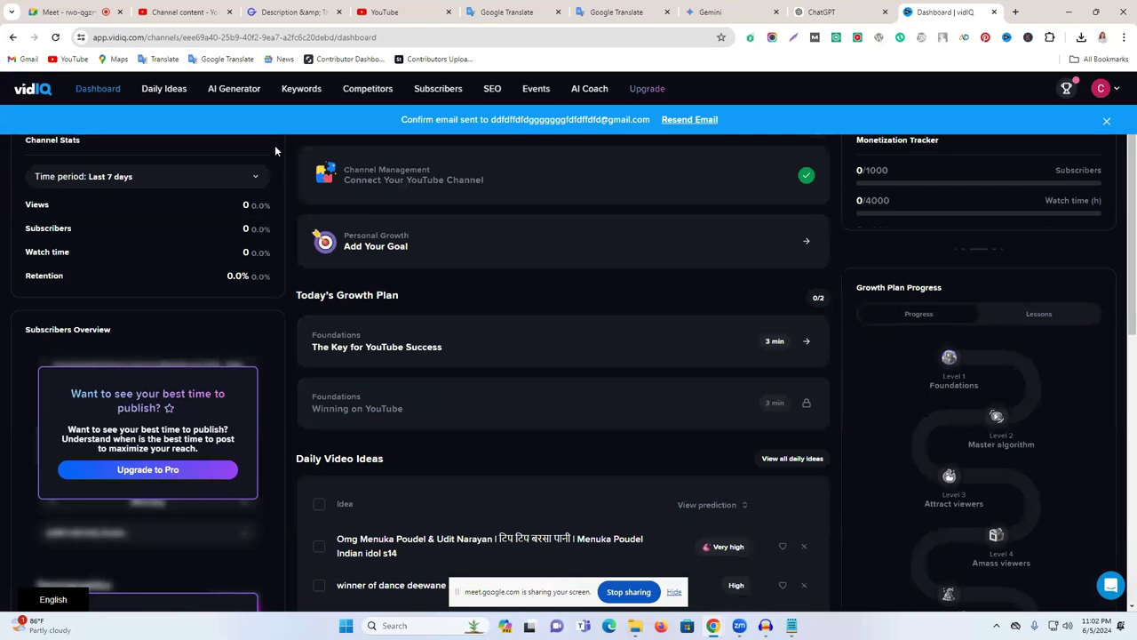
left_click(222, 96)
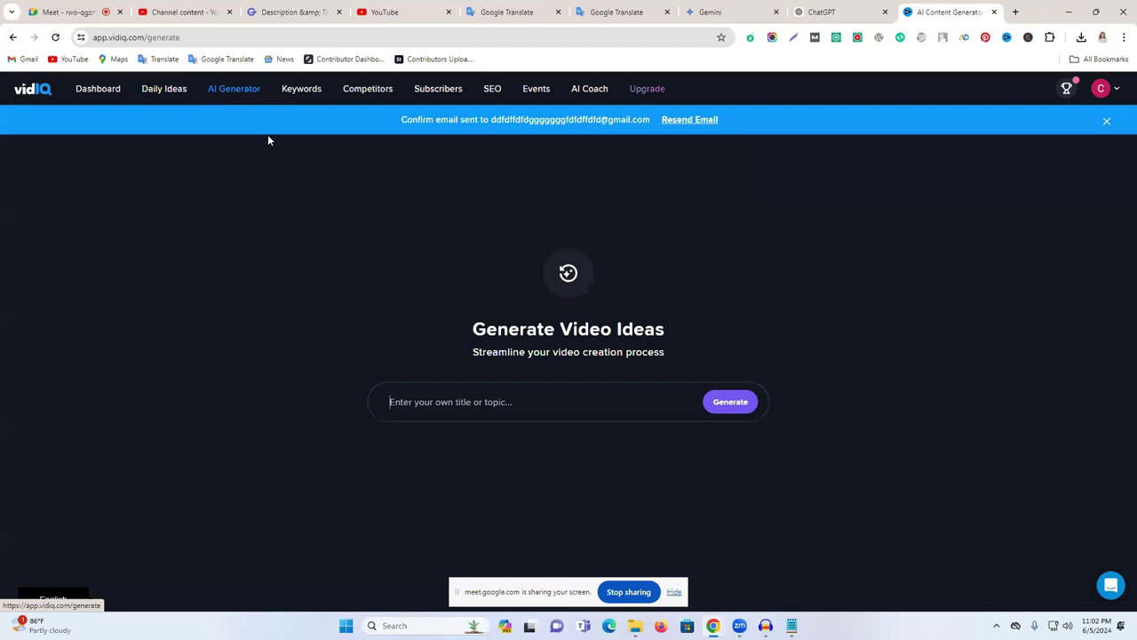
key("ctrl+v")
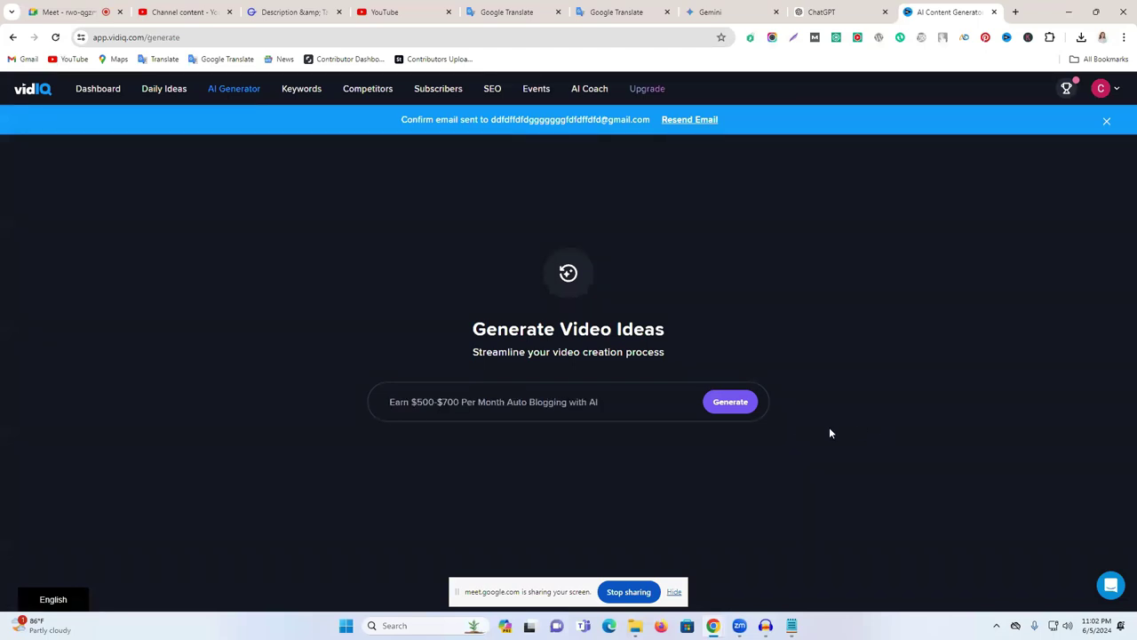
left_click(733, 404)
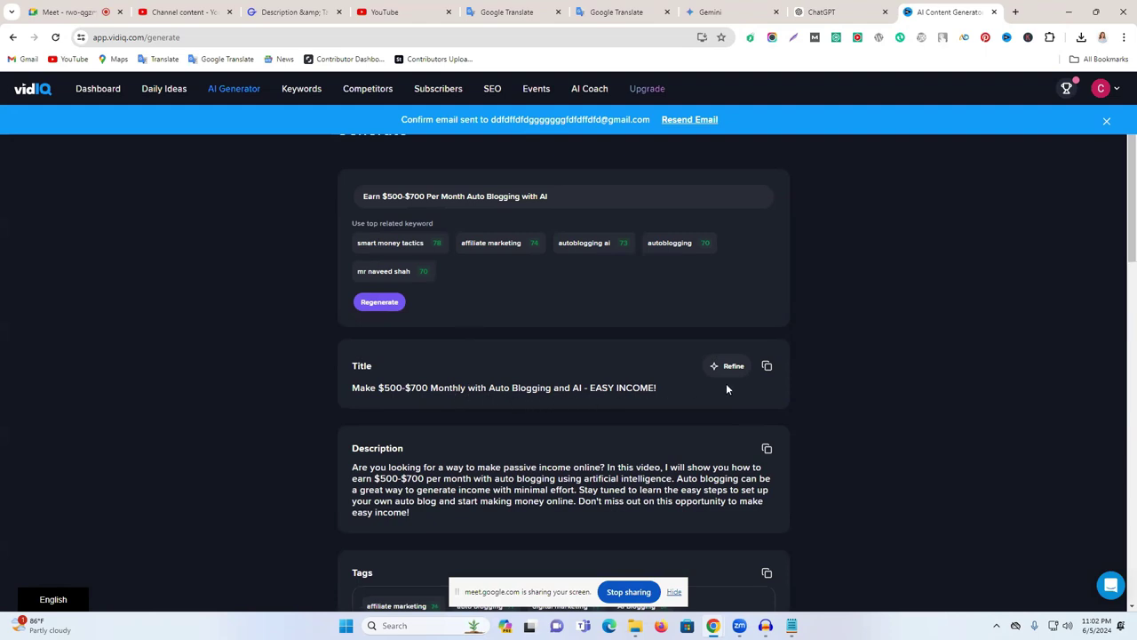
Step: Review vidIQ's generated title, description, tags, thumbnail backgrounds, hook and outlines
triple_click(476, 386)
scroll(475, 385, "down", 2)
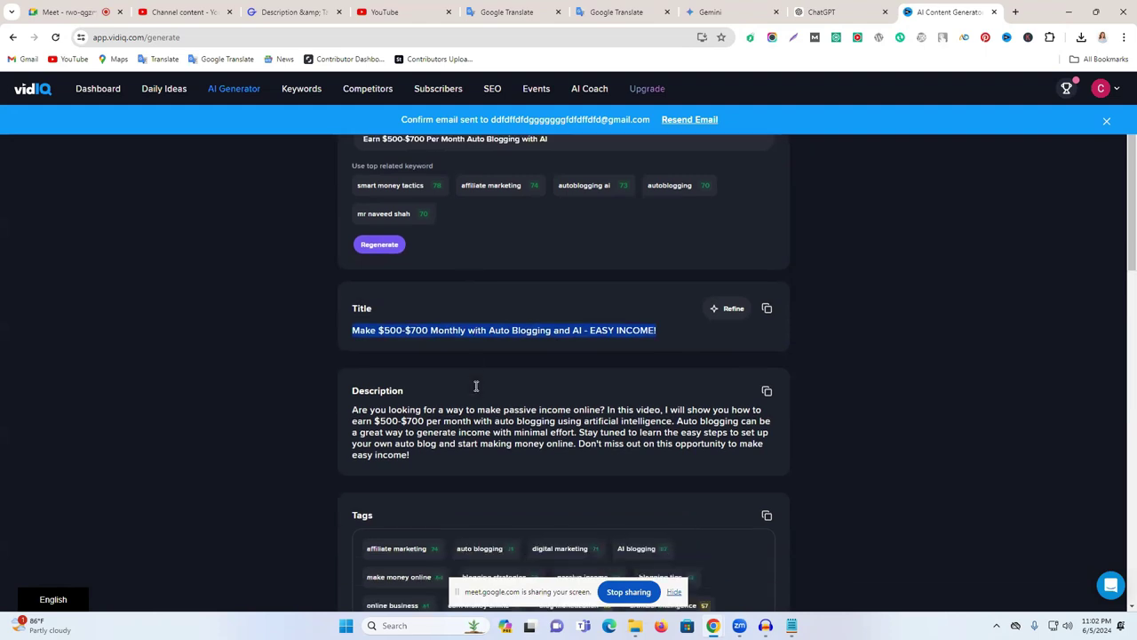
triple_click(406, 373)
scroll(406, 374, "down", 3)
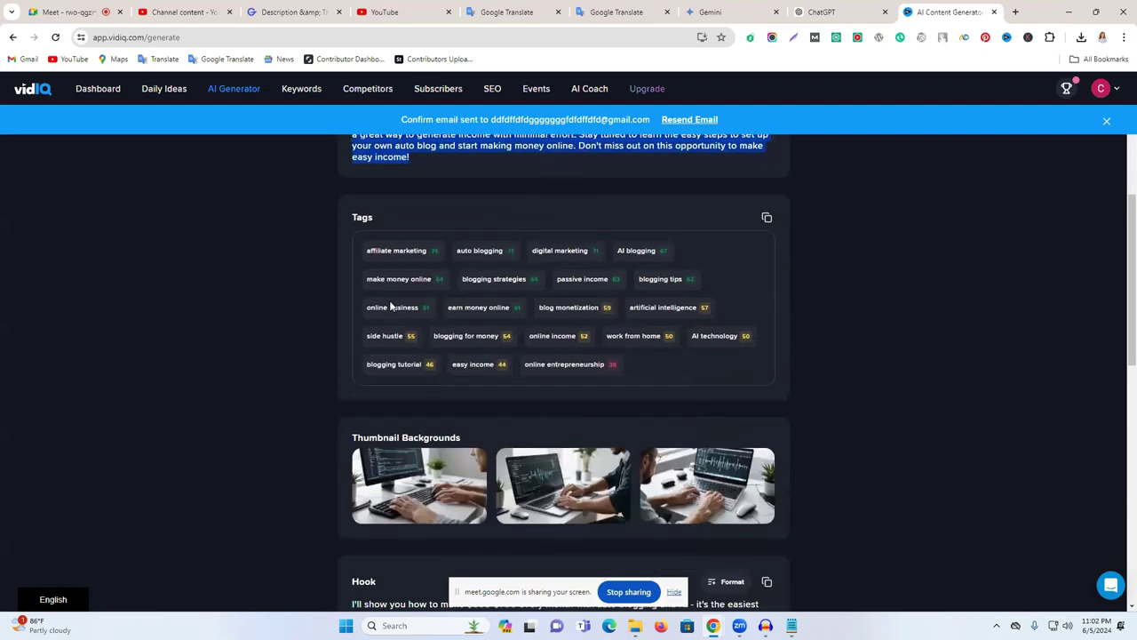
scroll(532, 334, "down", 3)
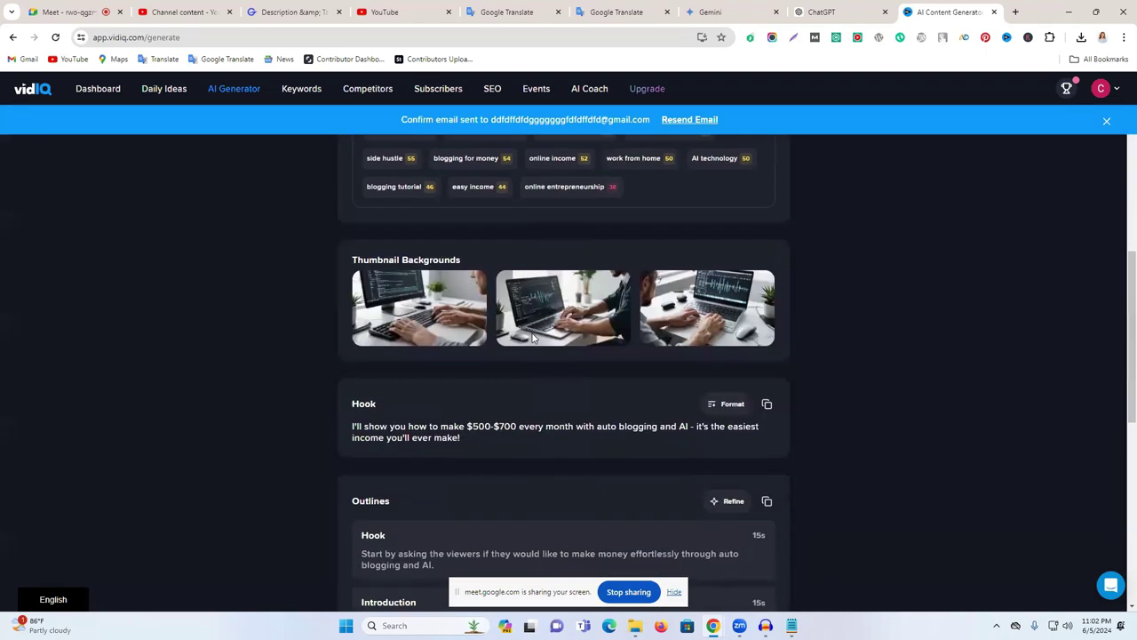
scroll(528, 342, "down", 3)
scroll(528, 343, "down", 5)
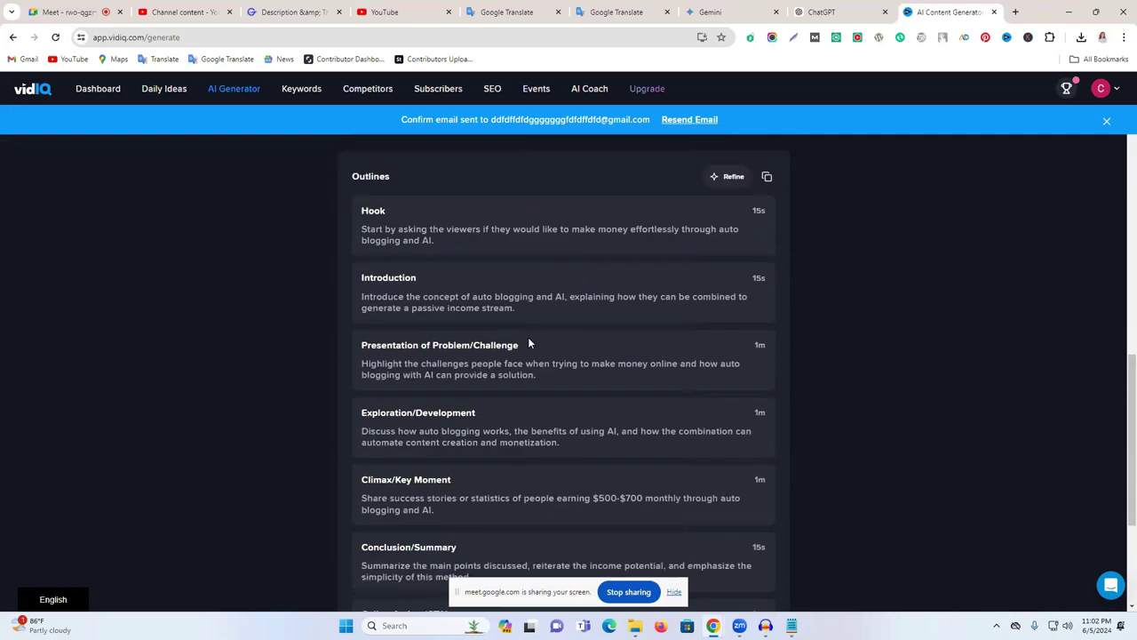
Step: Open the first generated thumbnail background at full size and download it
scroll(619, 434, "up", 2)
scroll(619, 435, "up", 4)
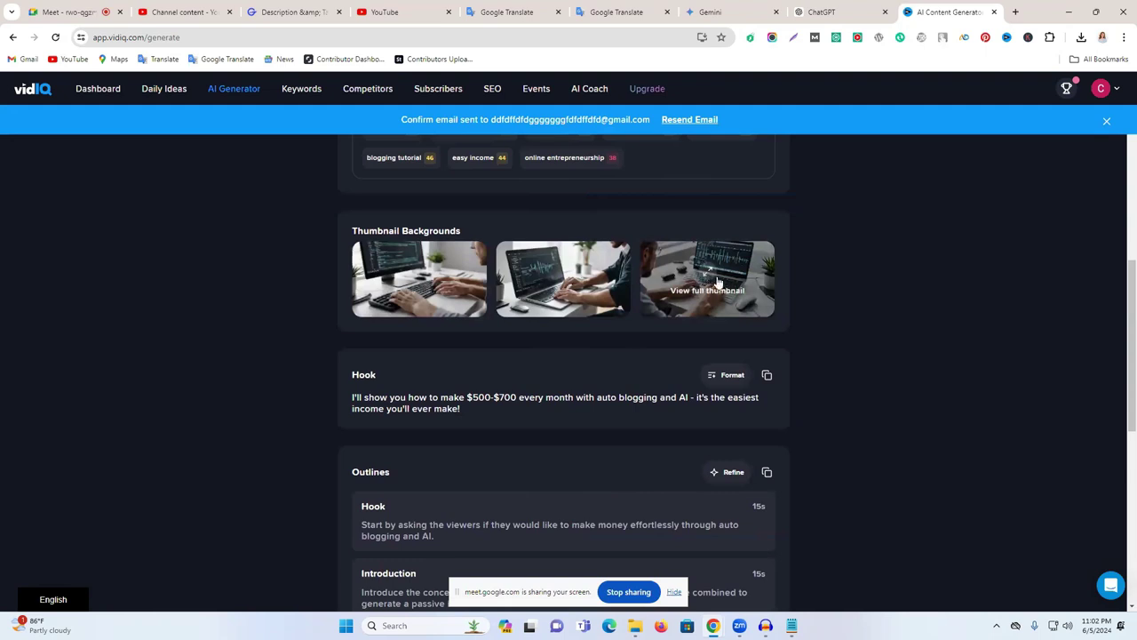
scroll(701, 294, "up", 1)
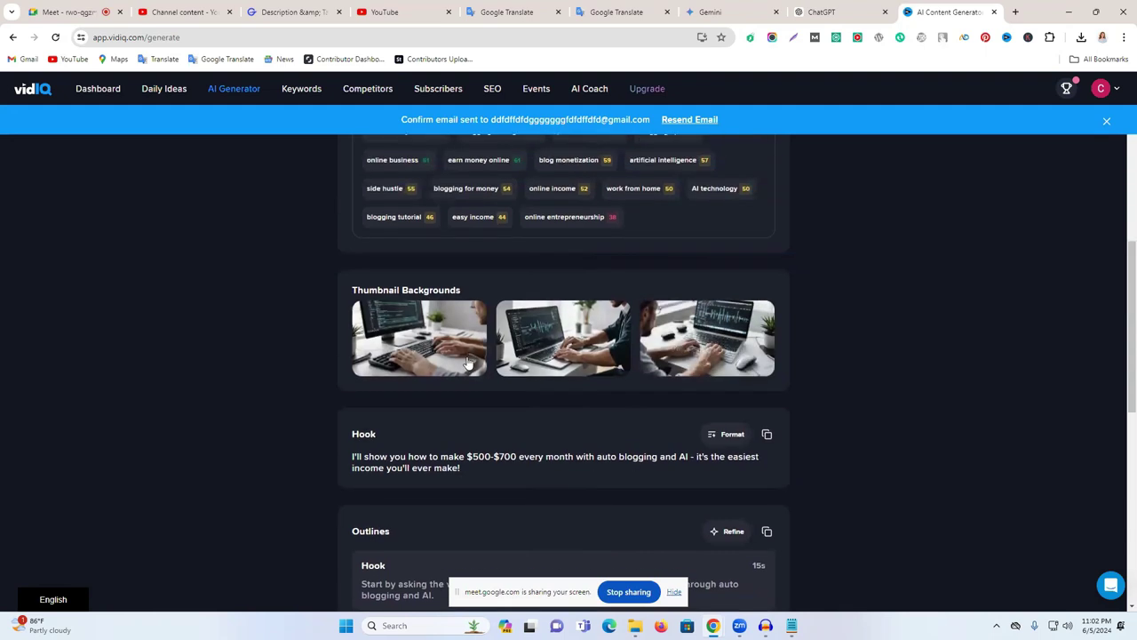
left_click(424, 329)
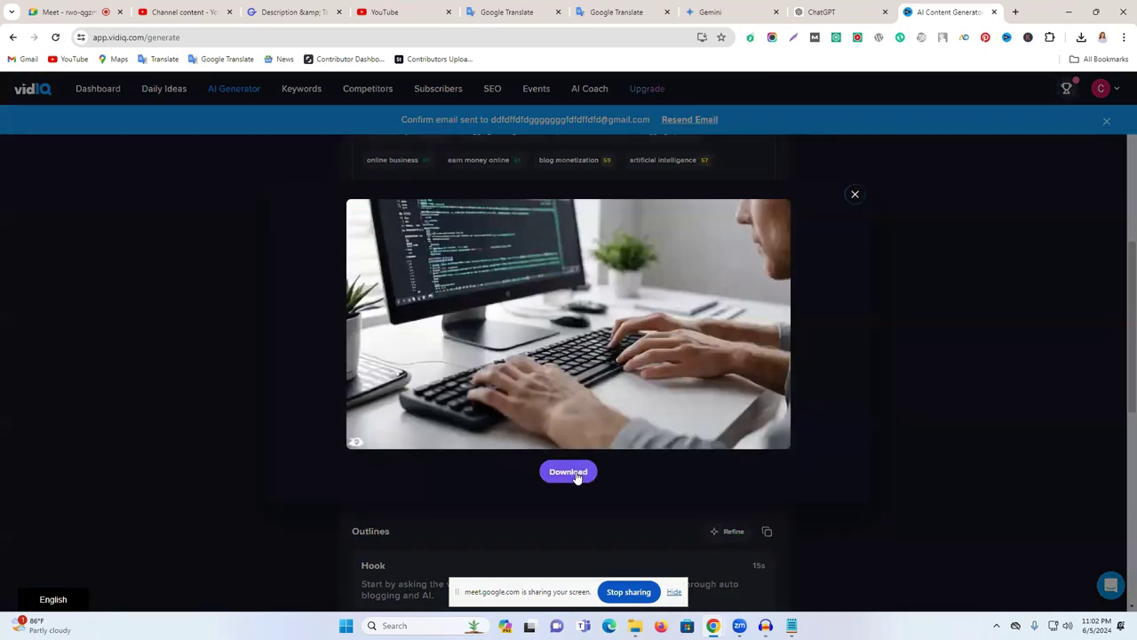
left_click(576, 474)
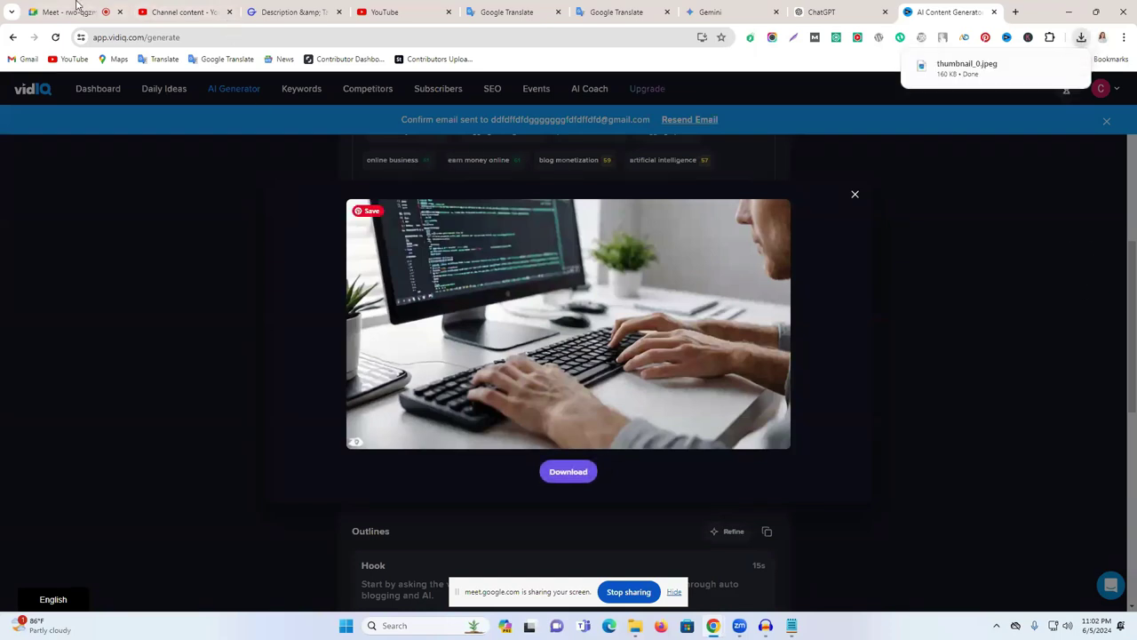
Step: Replace the video's thumbnail in YouTube Studio with the downloaded vidIQ image thumbnail_0.jpeg
left_click(182, 11)
scroll(382, 400, "down", 10)
scroll(309, 392, "down", 5)
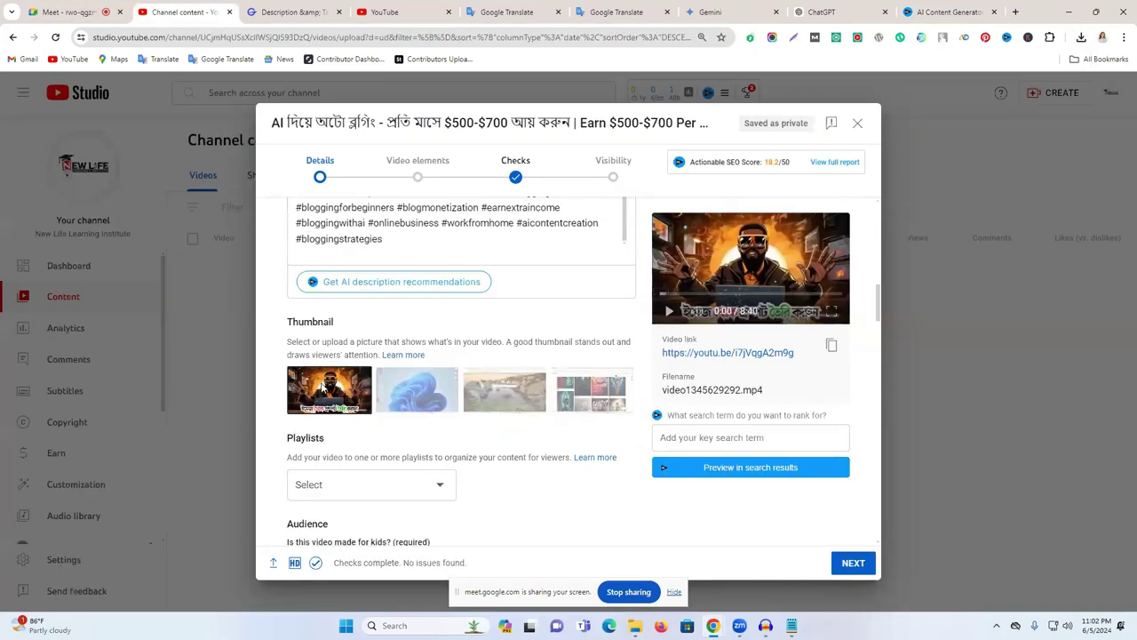
left_click(363, 380)
left_click(398, 386)
left_click(156, 177)
left_click(470, 303)
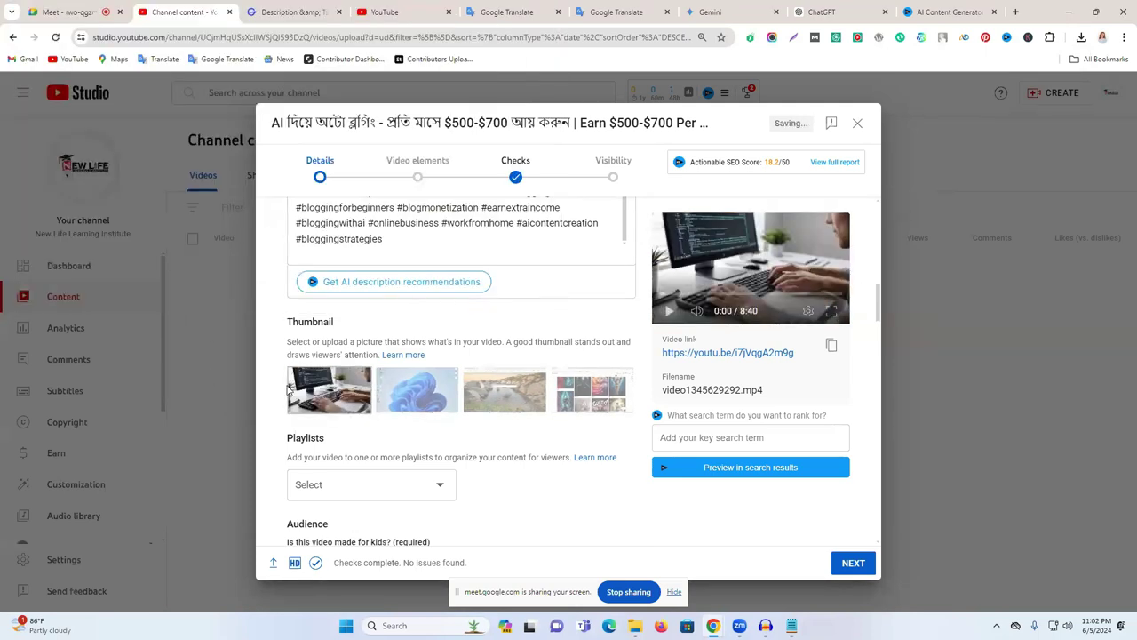
left_click(292, 11)
left_click(870, 8)
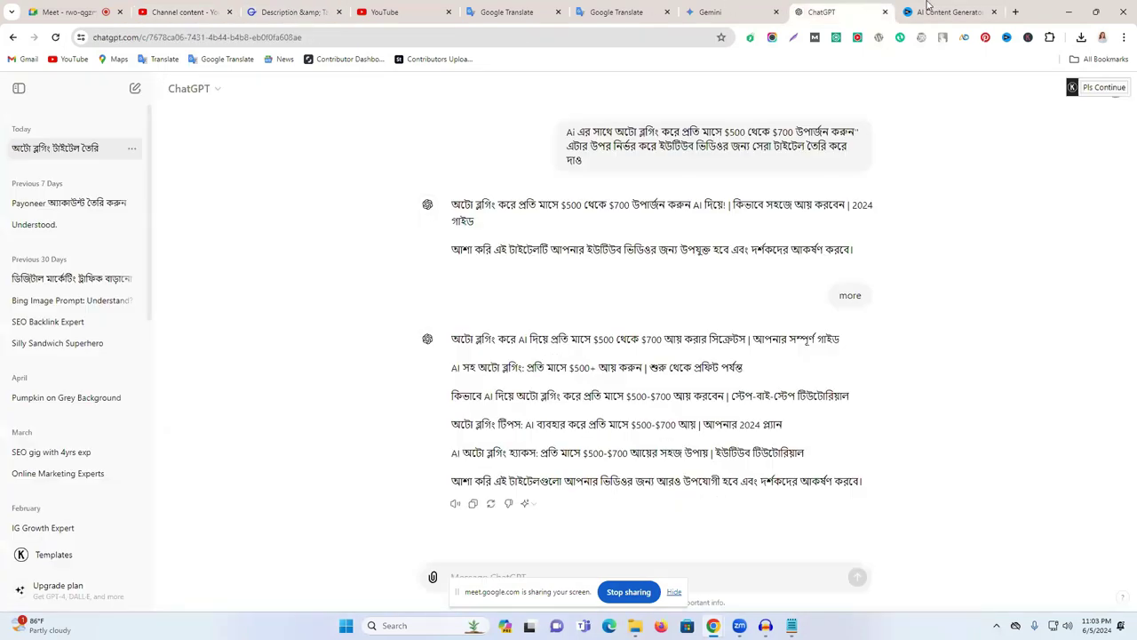
left_click(929, 9)
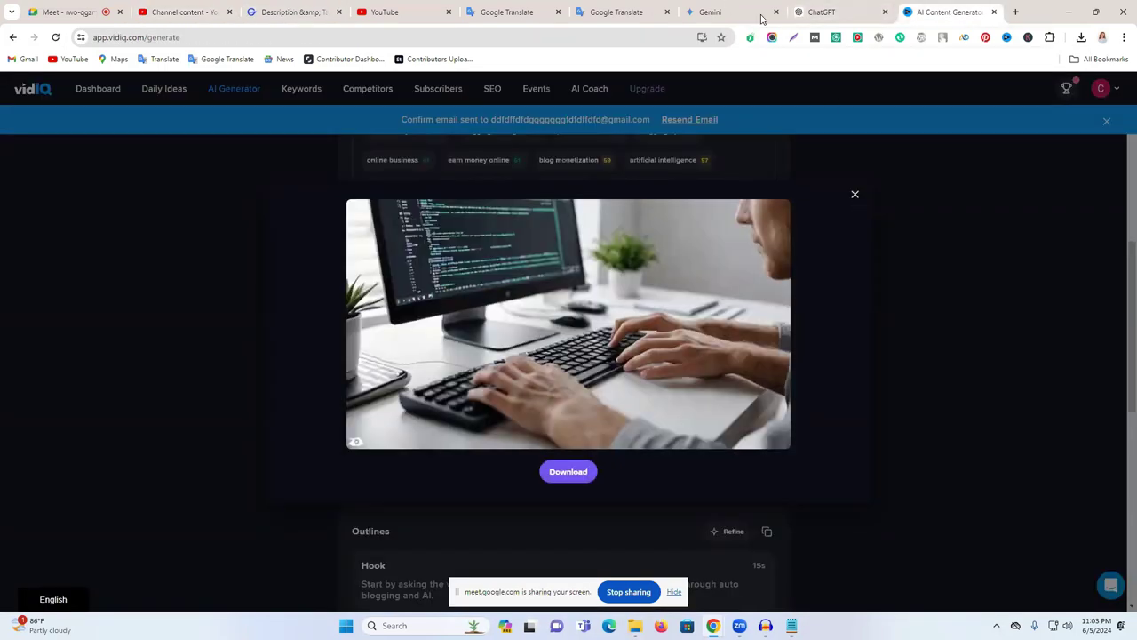
left_click(850, 7)
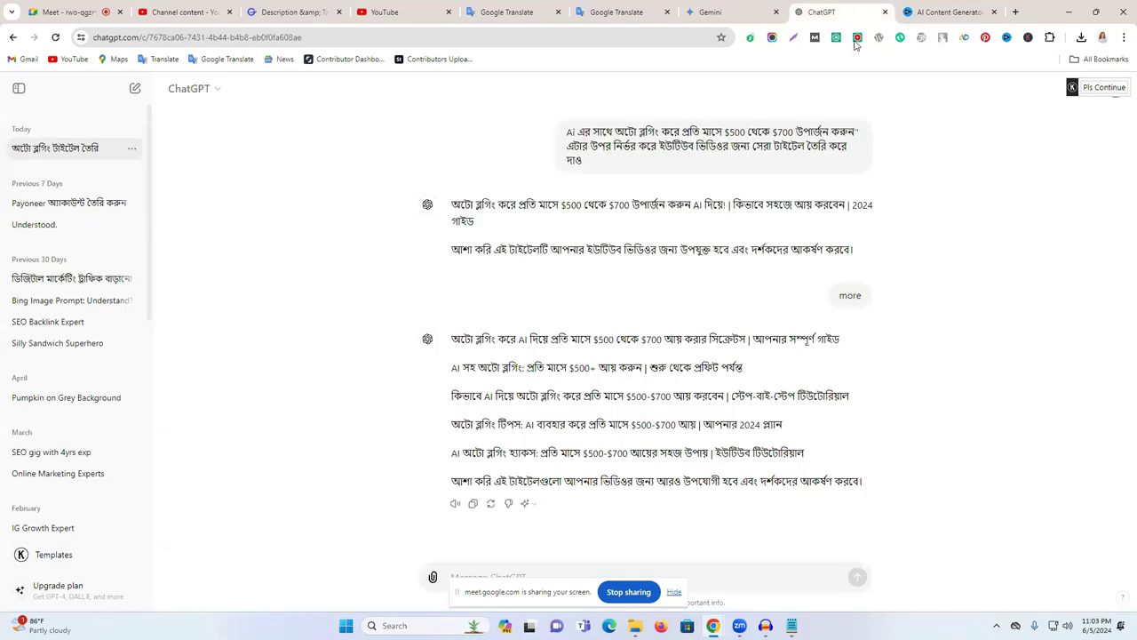
left_click(933, 10)
left_click(418, 11)
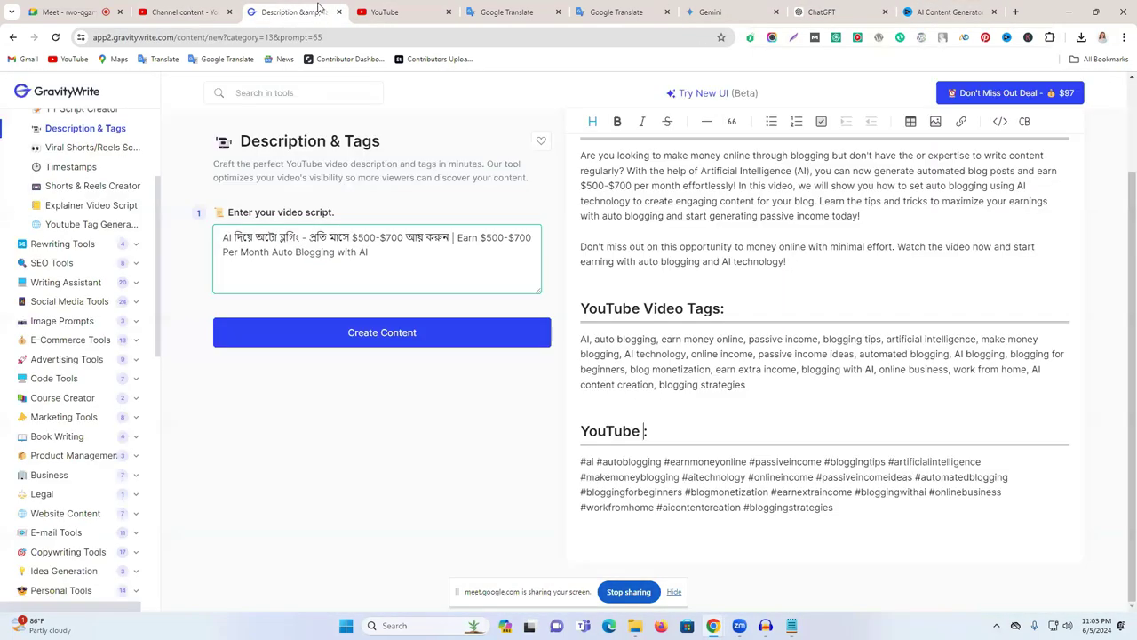
left_click(285, 8)
left_click(374, 8)
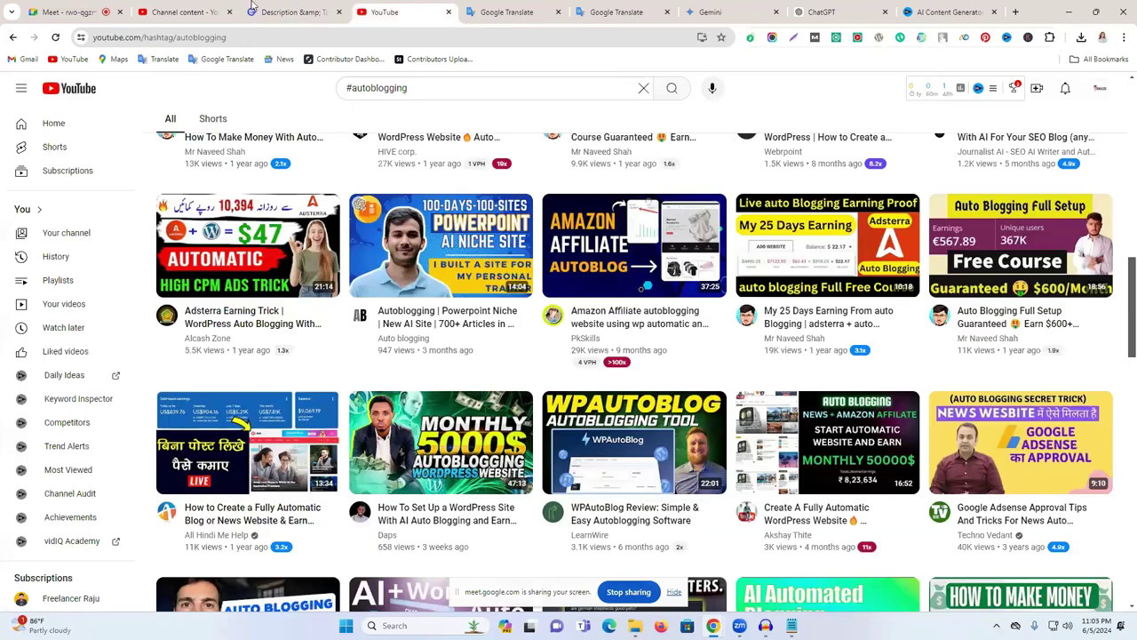
left_click(918, 8)
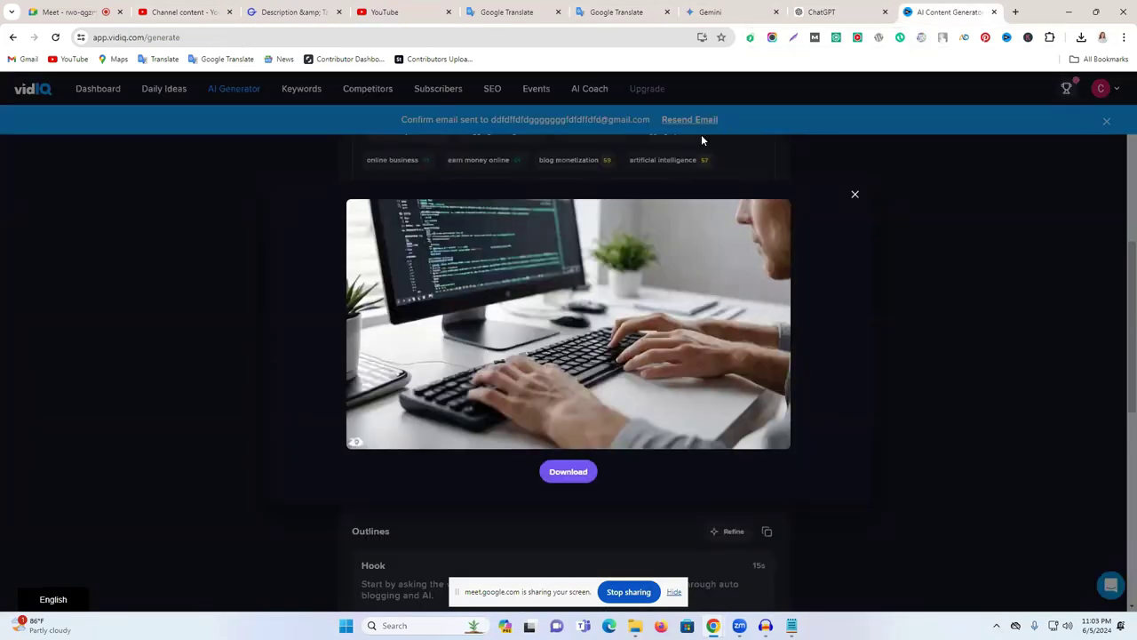
Step: Close the enlarged thumbnail preview and look over the generator prompt, the account menu and the account's confirmation e-mail notice
left_click(853, 192)
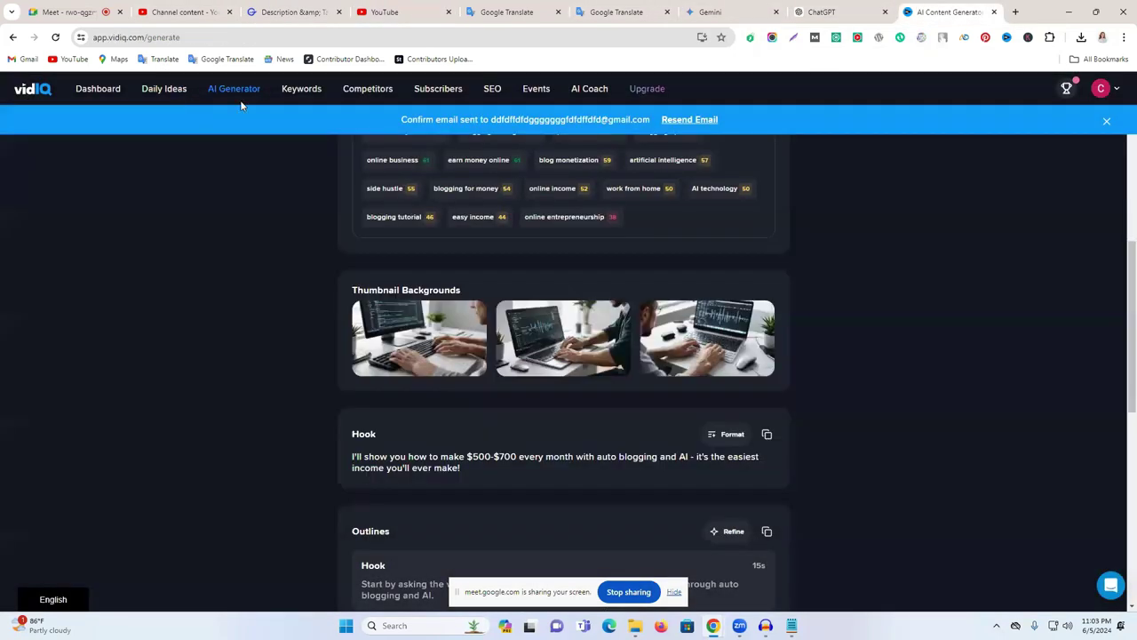
scroll(450, 315, "up", 5)
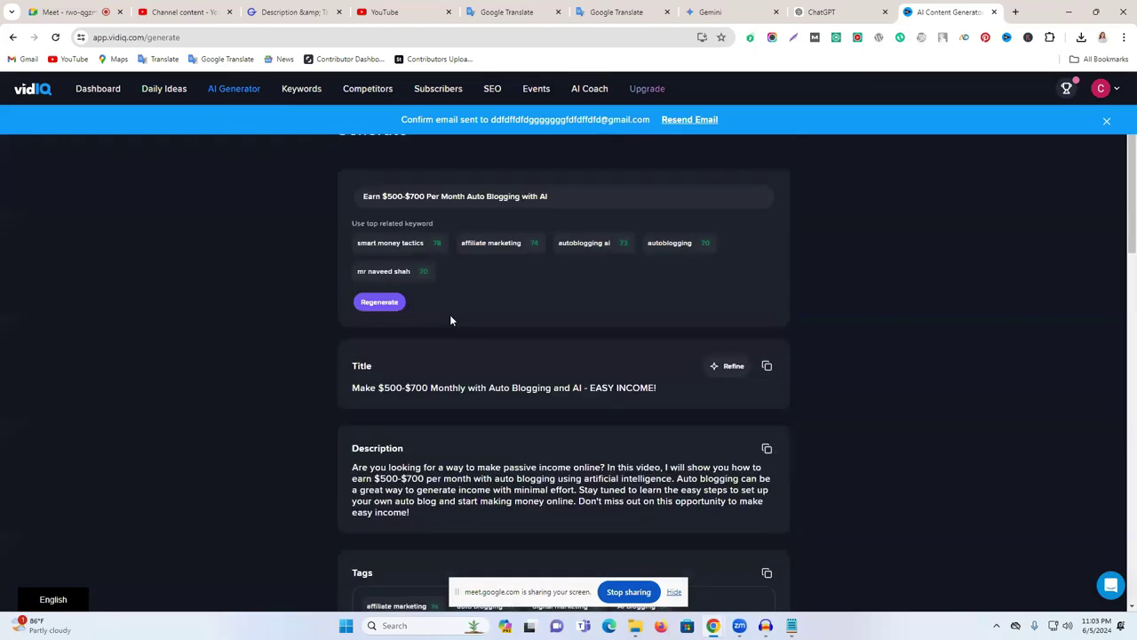
left_click(406, 193)
left_click(840, 261)
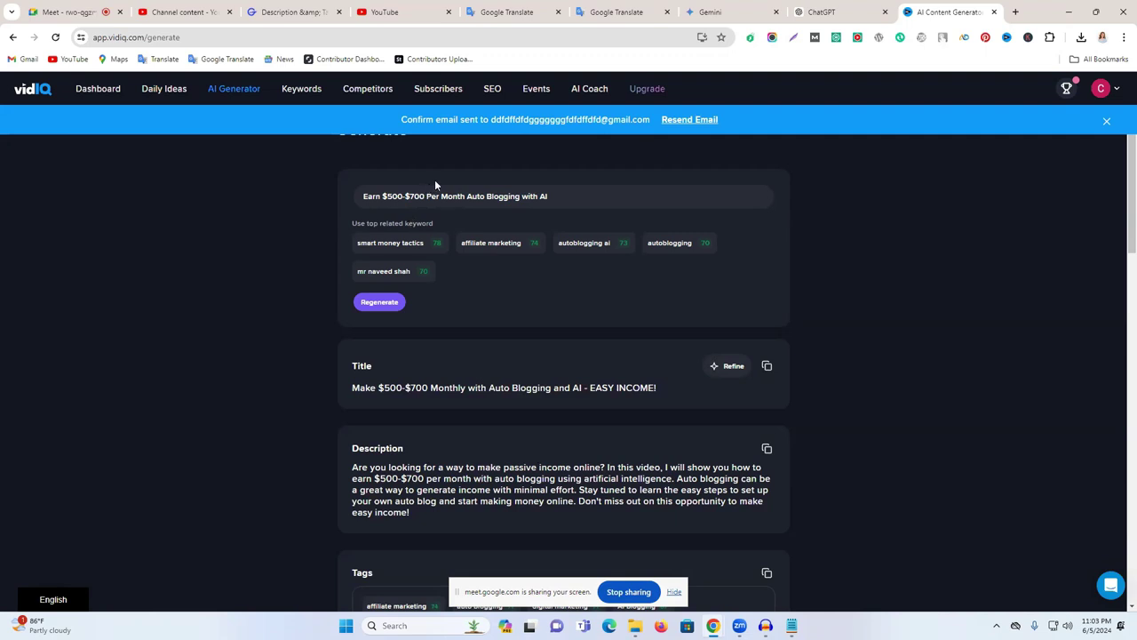
left_click(1105, 94)
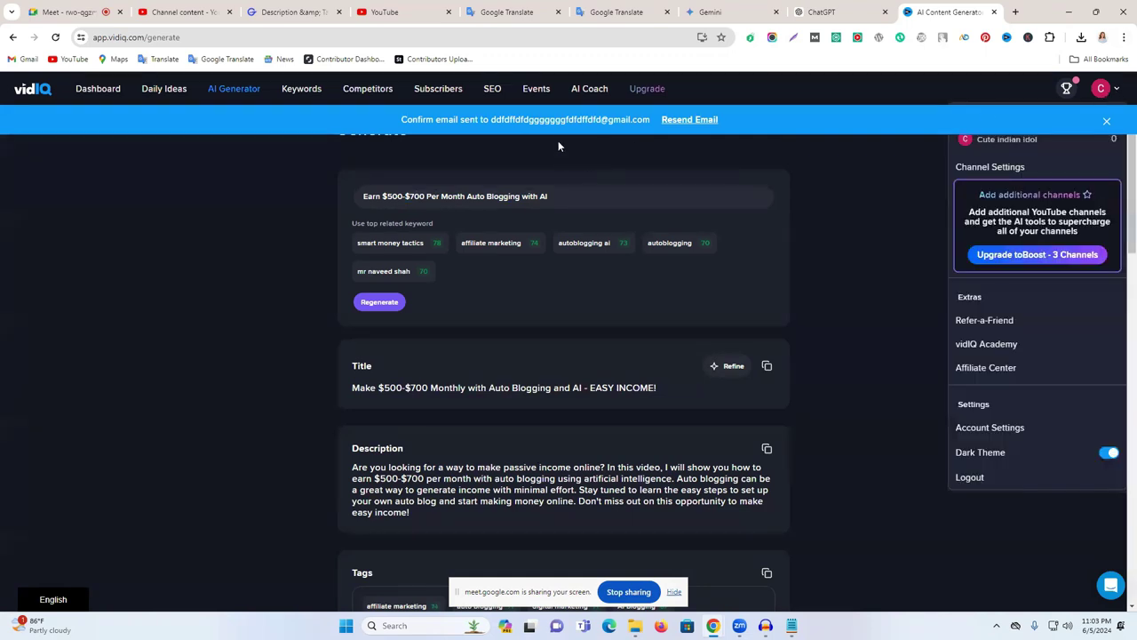
left_click_drag(494, 119, 646, 117)
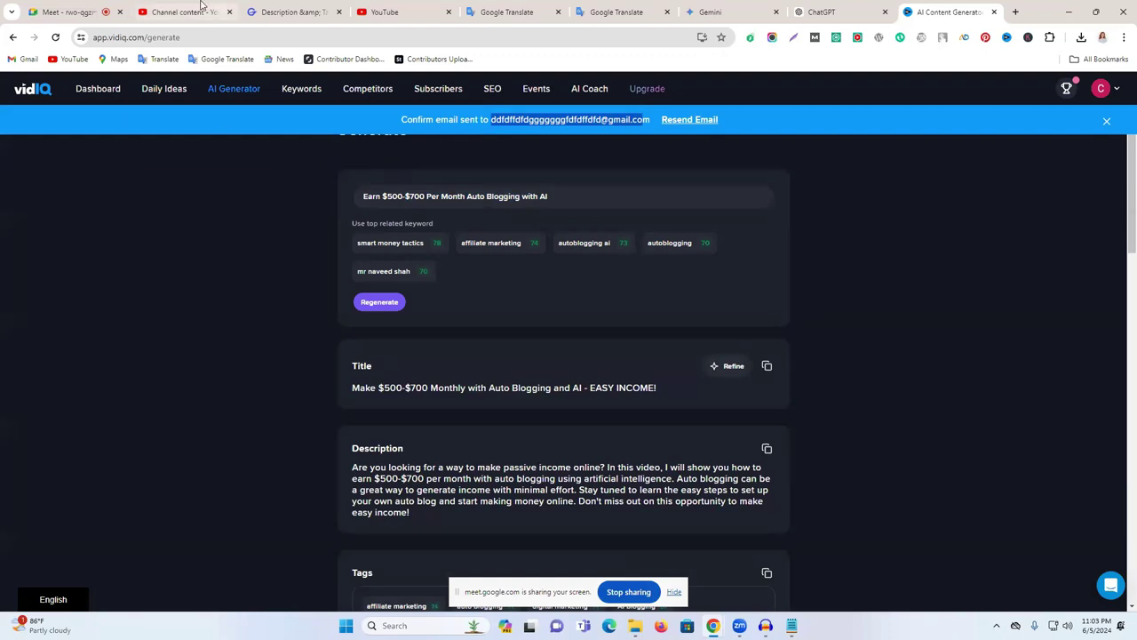
Step: Return to the video's details in YouTube Studio and mark the video as not made for kids
left_click(200, 9)
scroll(468, 354, "down", 3)
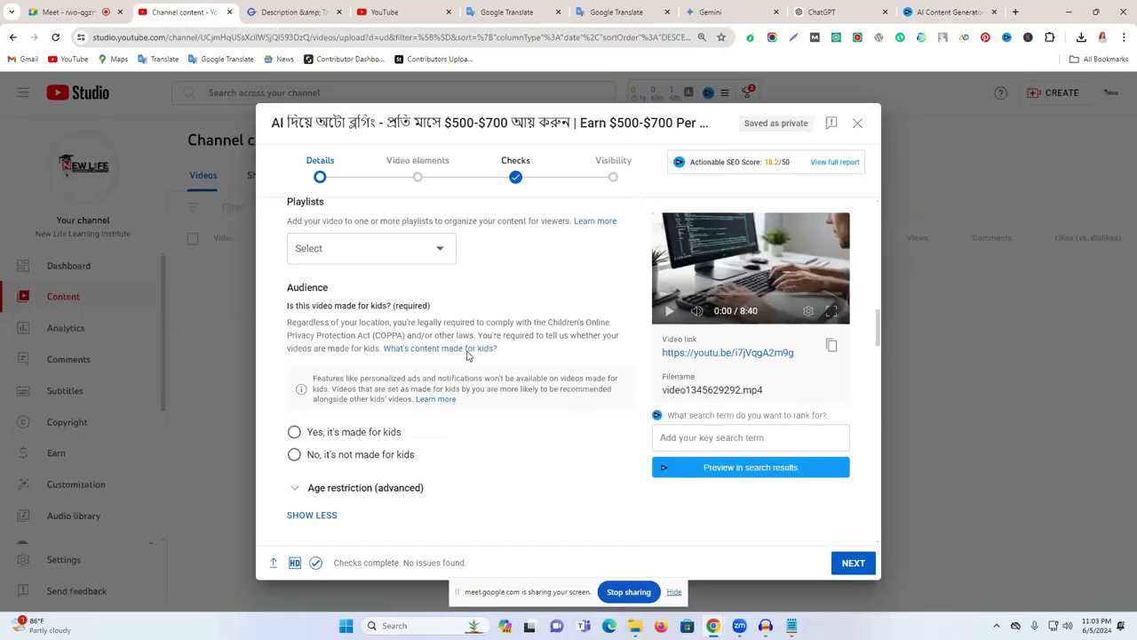
scroll(469, 353, "up", 2)
scroll(497, 307, "down", 3)
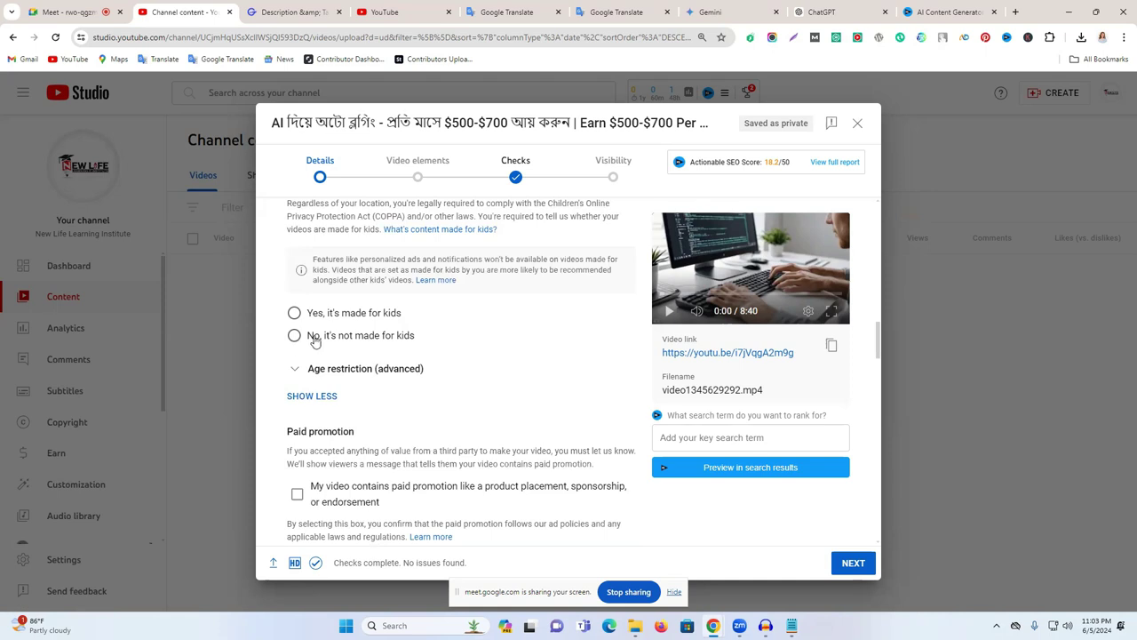
left_click(354, 340)
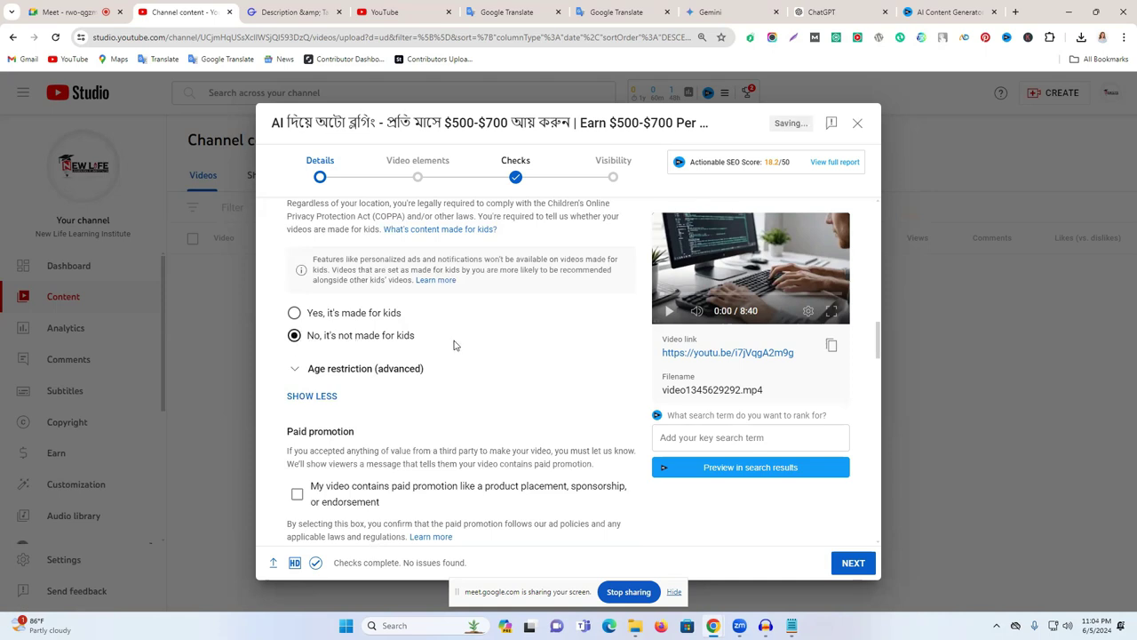
Step: Go through the remaining video detail settings down to the Tags section and make its empty field ready for entry
scroll(457, 340, "down", 2)
scroll(472, 342, "down", 2)
scroll(338, 338, "down", 7)
scroll(418, 346, "down", 1)
left_click(616, 209)
scroll(429, 329, "up", 3)
scroll(430, 330, "down", 4)
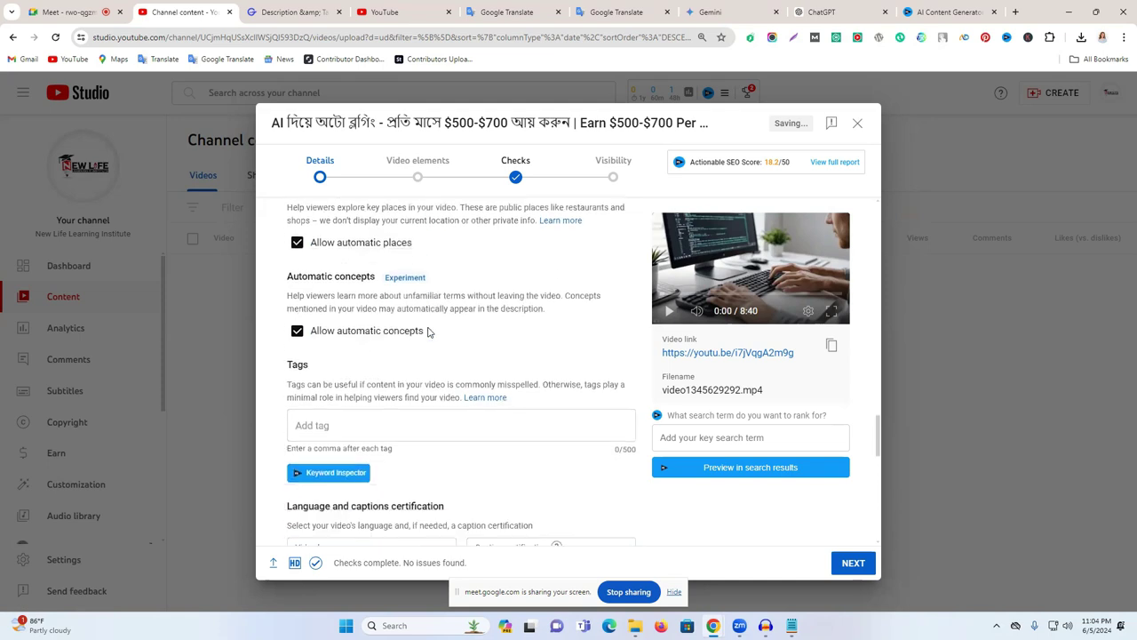
scroll(428, 330, "down", 1)
left_click(340, 366)
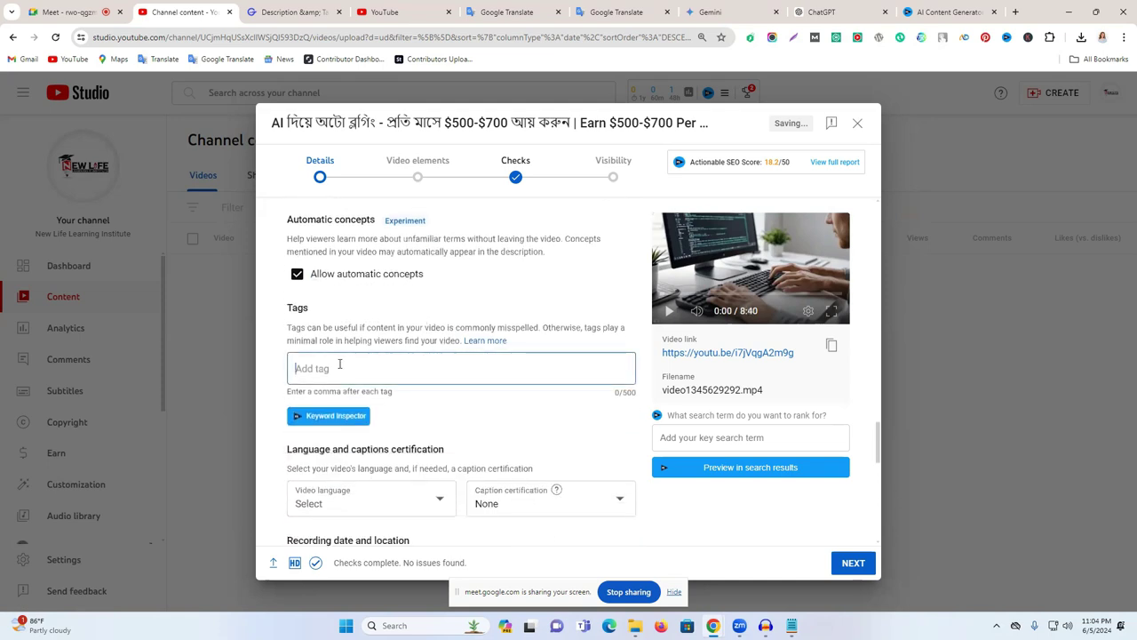
Step: Switch to vidIQ and open its Keywords research page
key("ctrl+9")
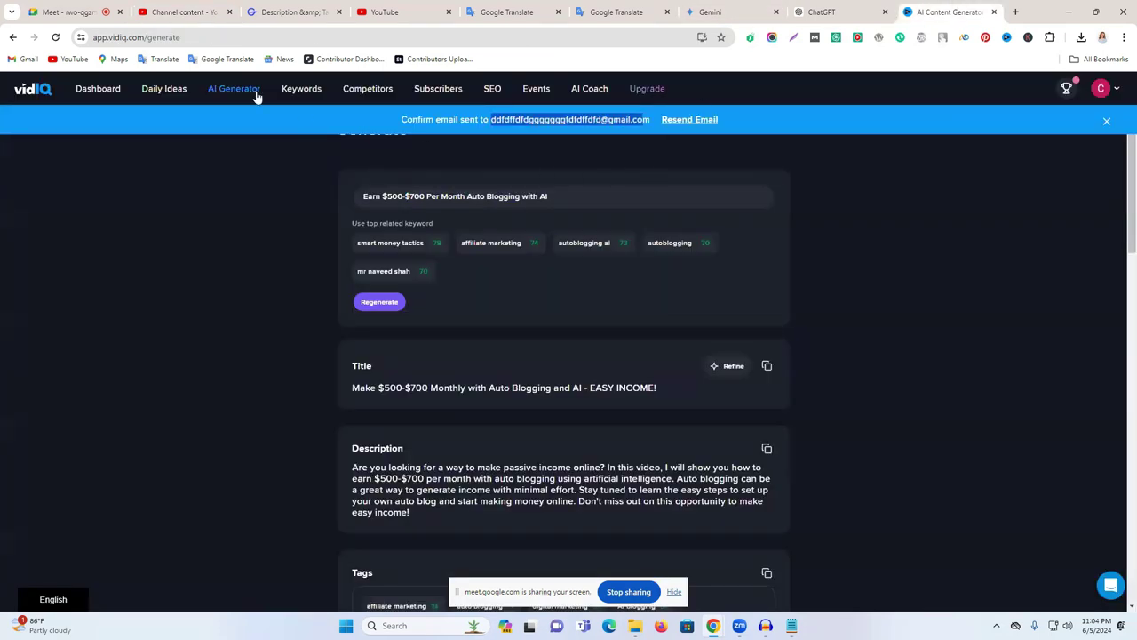
left_click(230, 180)
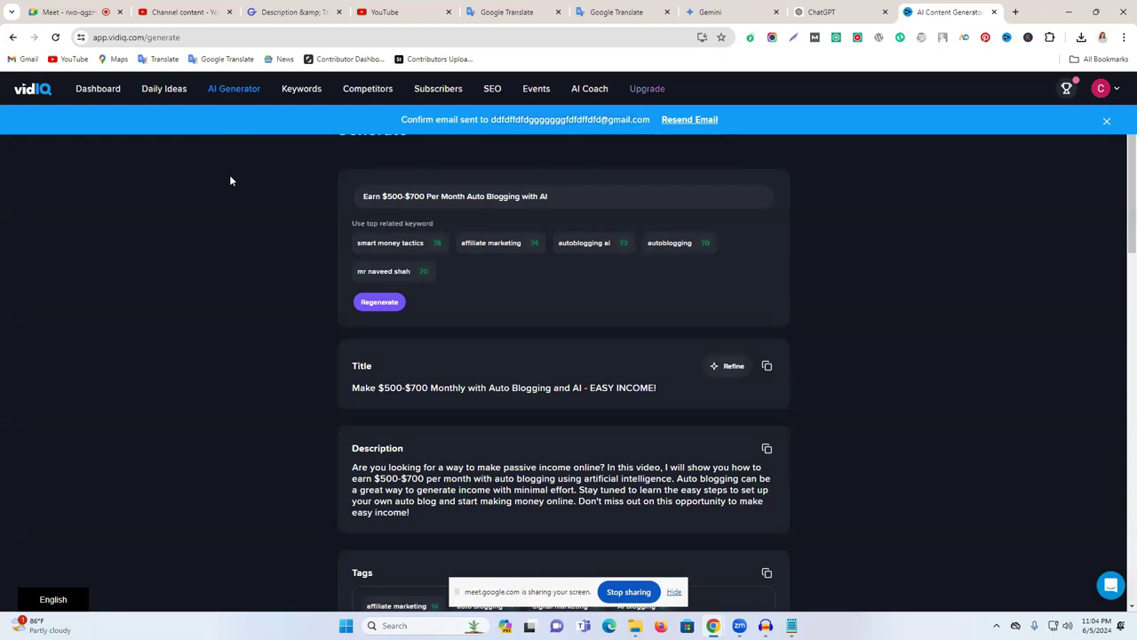
left_click(300, 91)
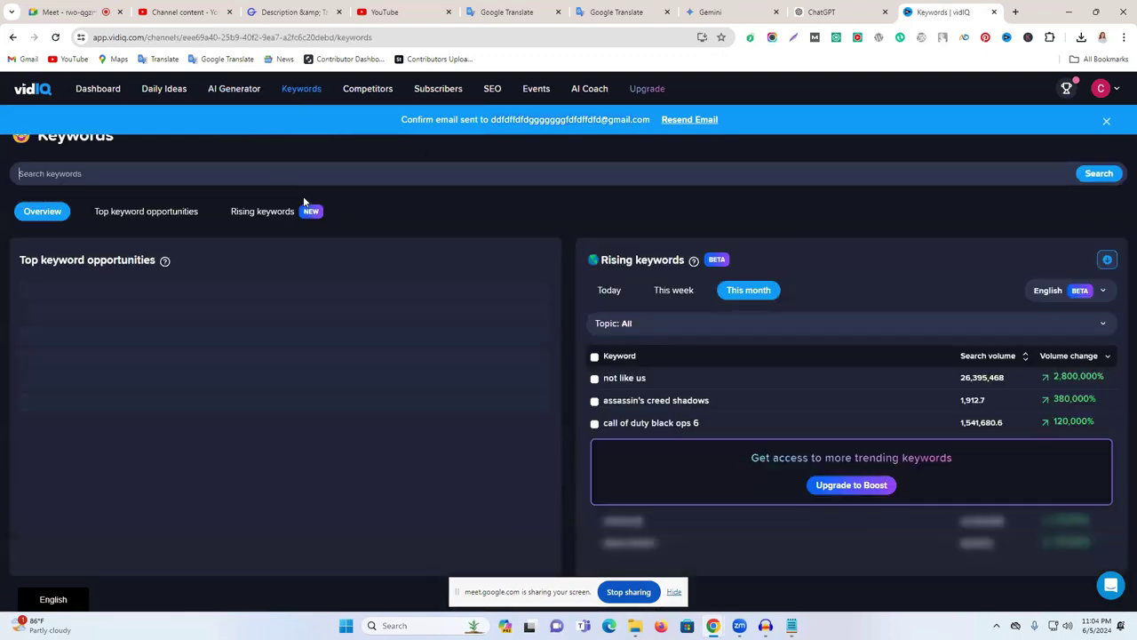
Step: Copy the phrase "Auto Blogging" from the English translation of the video title in Google Translate
left_click(383, 12)
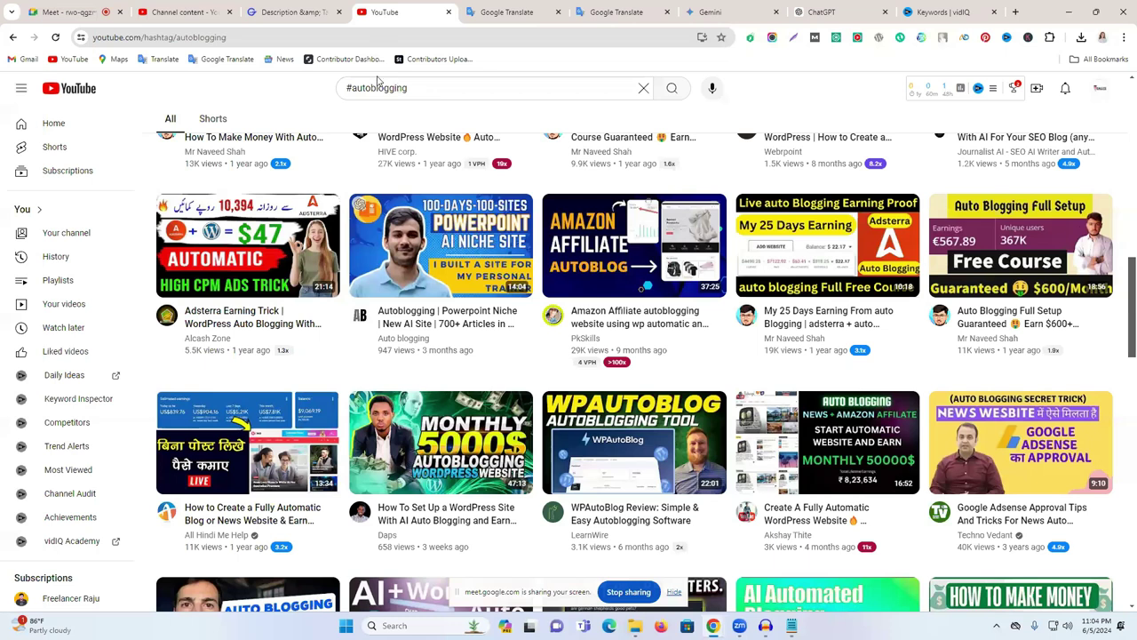
left_click(201, 9)
scroll(422, 305, "up", 1)
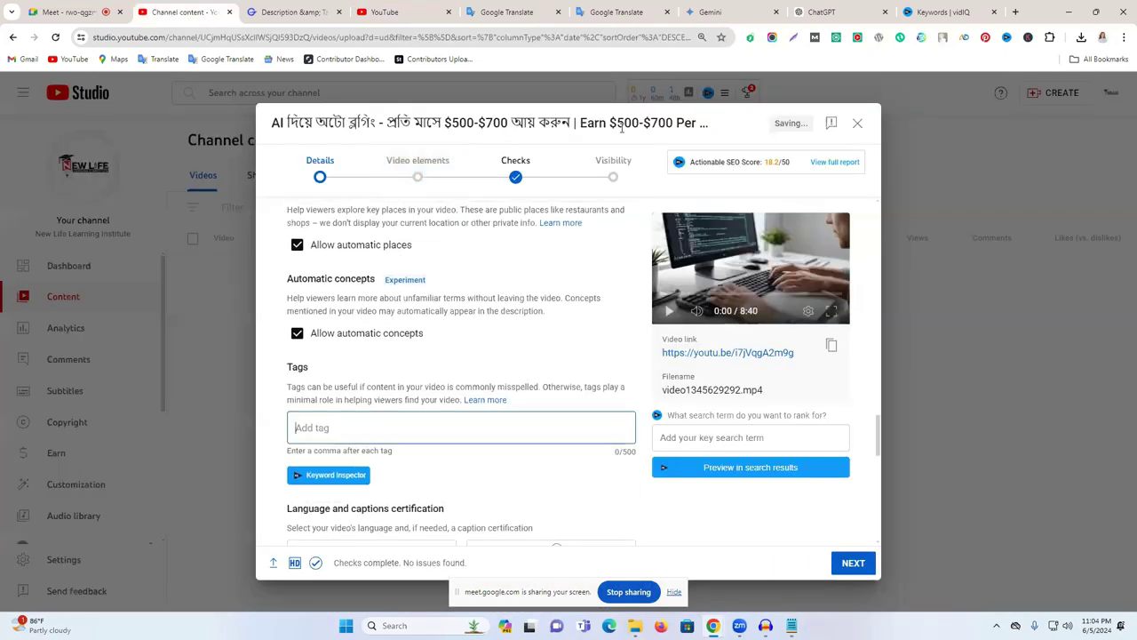
left_click(617, 12)
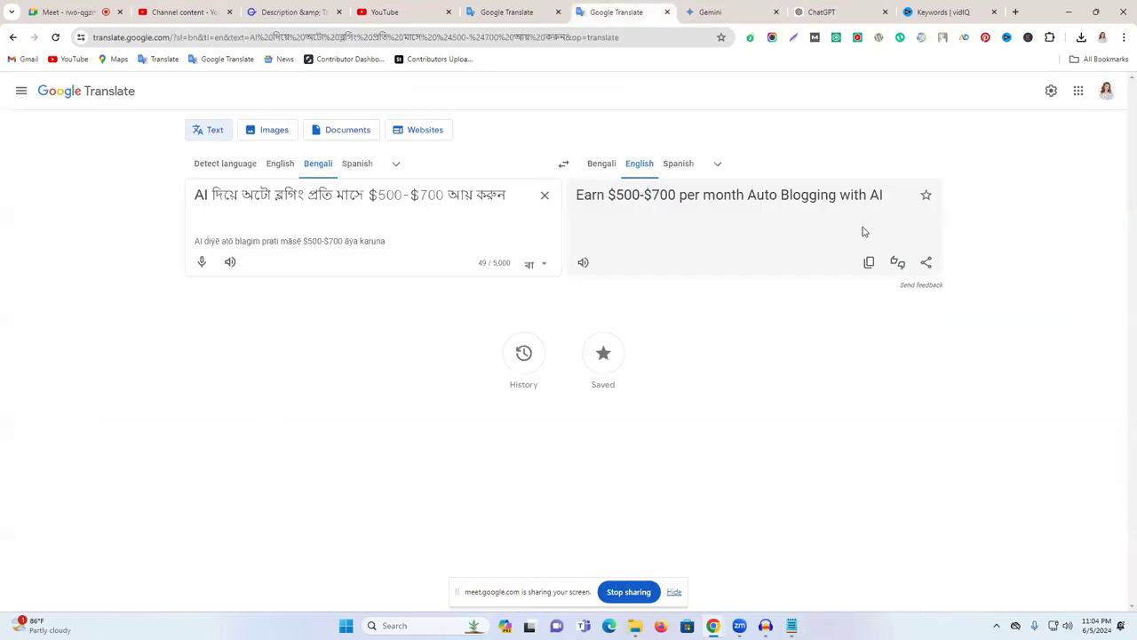
left_click_drag(749, 206, 835, 204)
key("ctrl+c")
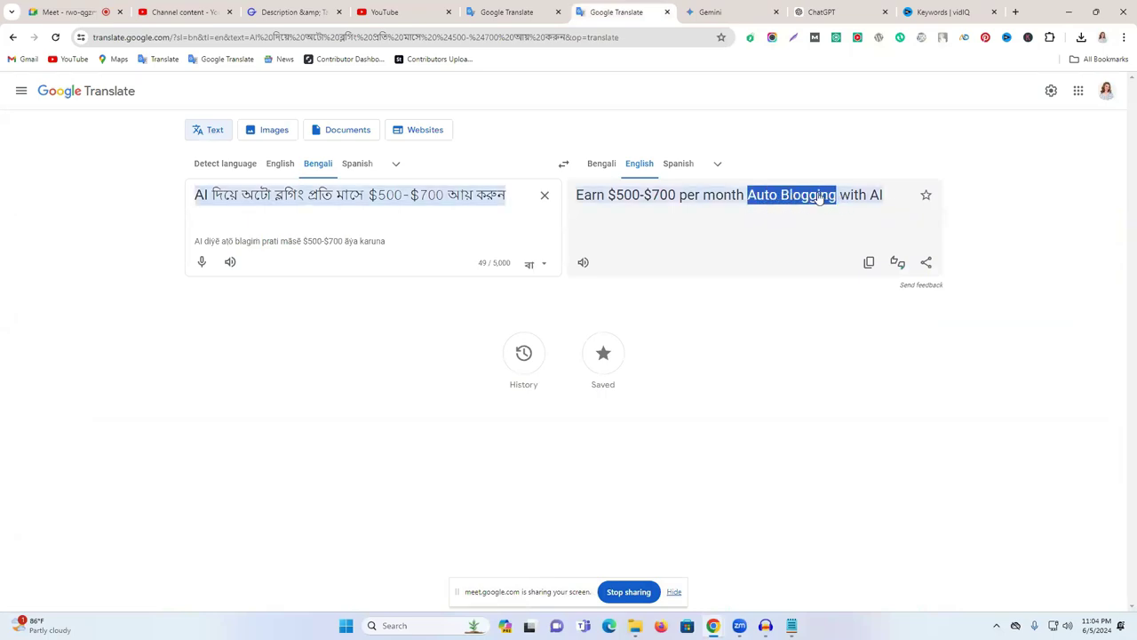
Step: Look up the copied keyword "Auto Blogging" on vidIQ's Keywords page
left_click(385, 11)
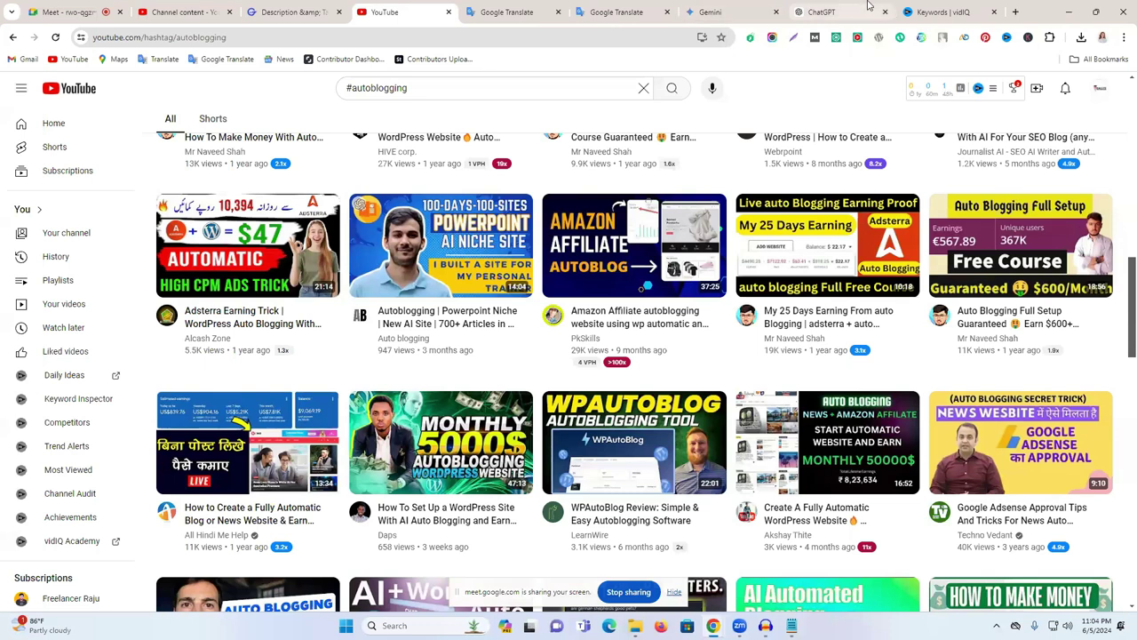
left_click(907, 7)
left_click(116, 178)
key("ctrl+v")
left_click(32, 217)
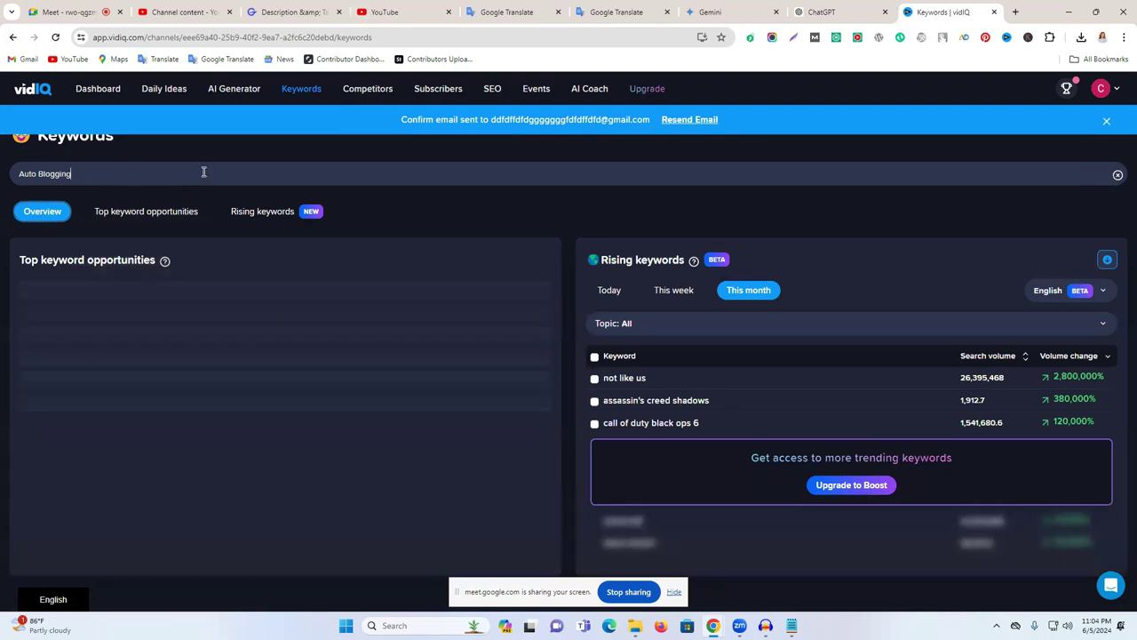
key("Return")
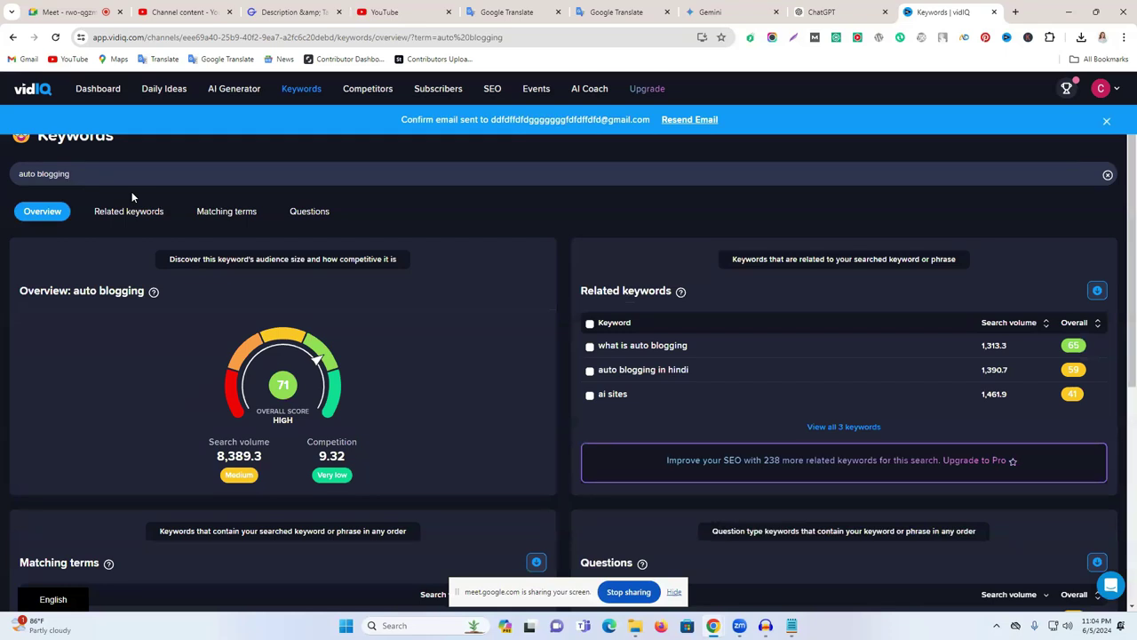
Step: Copy the searched keyword from vidIQ and add "auto blogging" as a video tag in YouTube Studio
triple_click(61, 178)
key("ctrl+c")
left_click(177, 9)
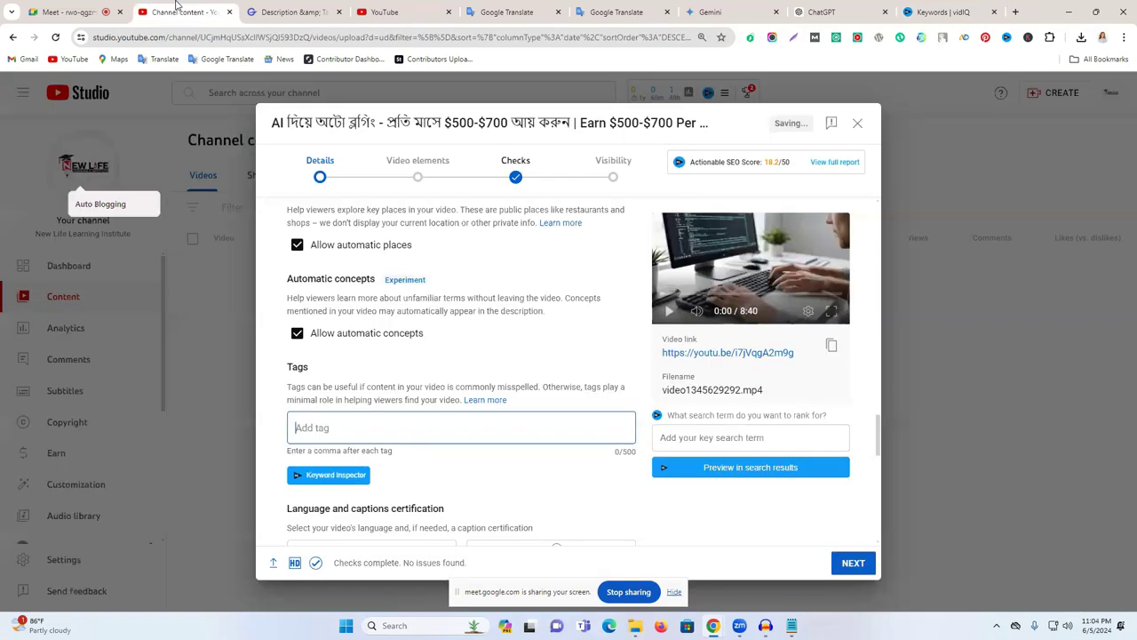
key("ctrl+v")
key("Return")
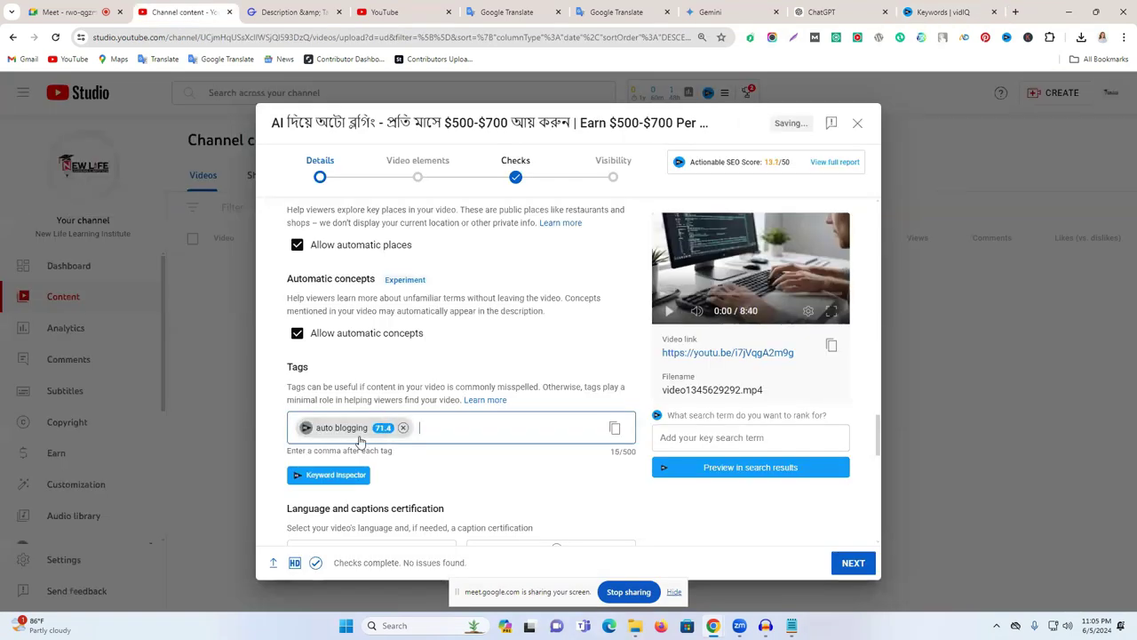
Step: Open the Keyword Inspector from the video's tags section and search it for "auto blogging"
scroll(551, 427, "down", 1)
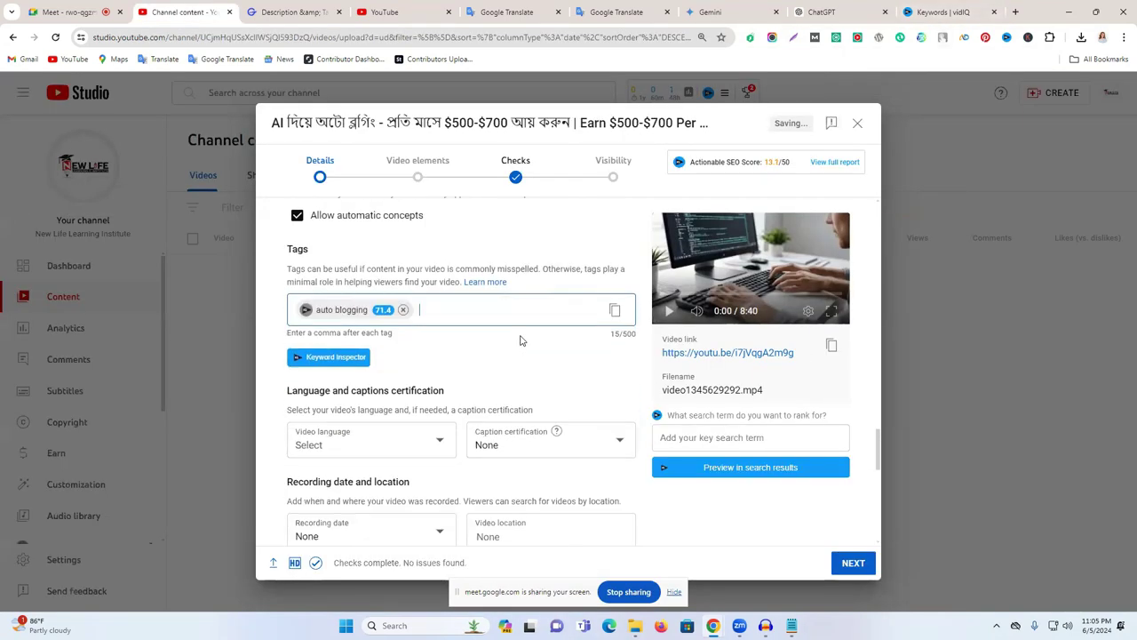
left_click(330, 360)
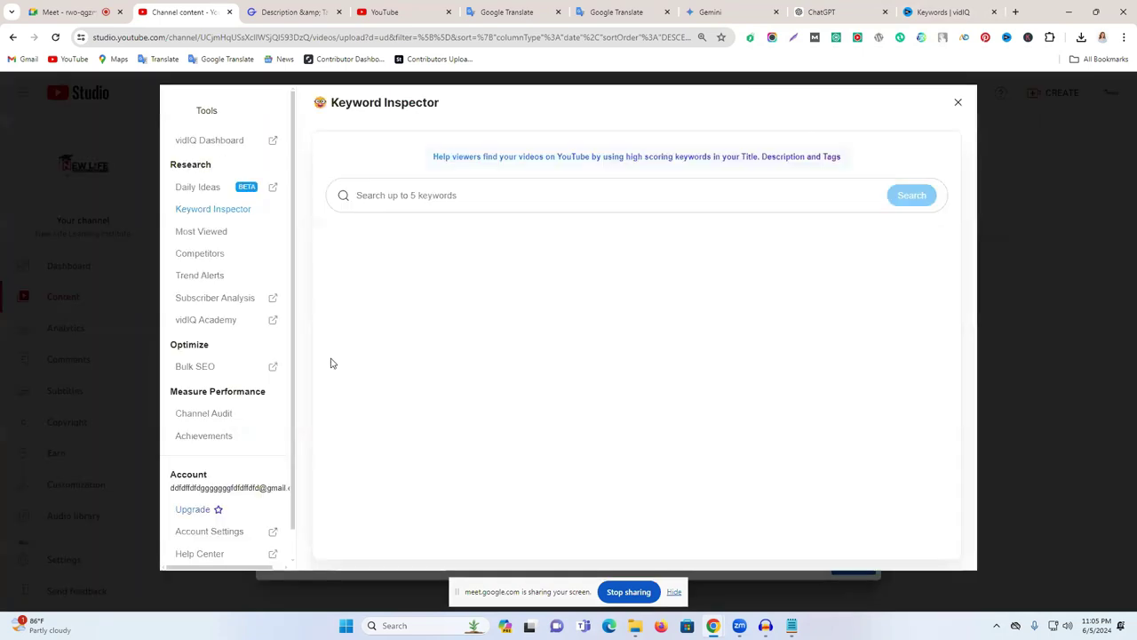
left_click(414, 284)
key("ctrl+v")
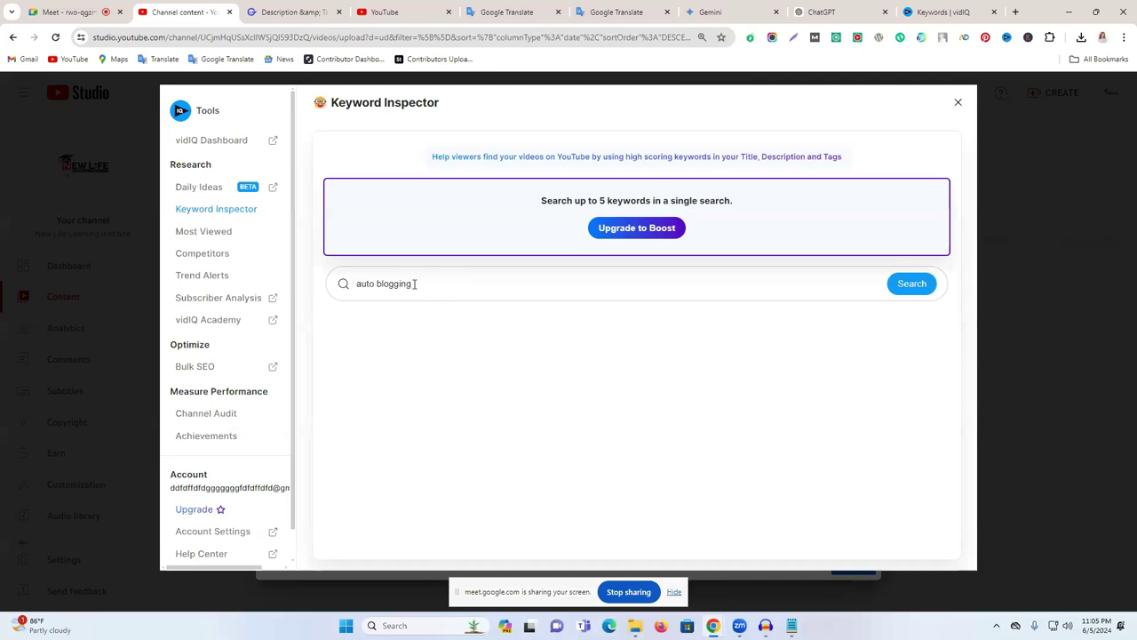
key("Return")
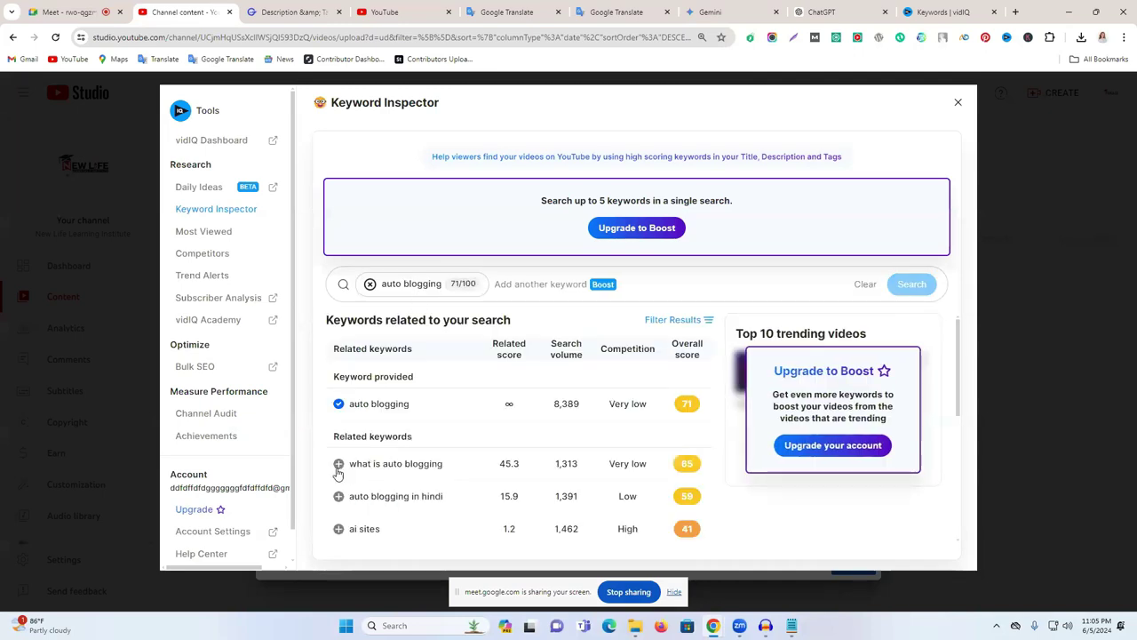
Step: Add the related keywords "auto blogging in hindi" and "ai sites" from the Keyword Inspector
left_click(338, 496)
left_click(339, 529)
scroll(447, 416, "down", 2)
scroll(394, 416, "up", 1)
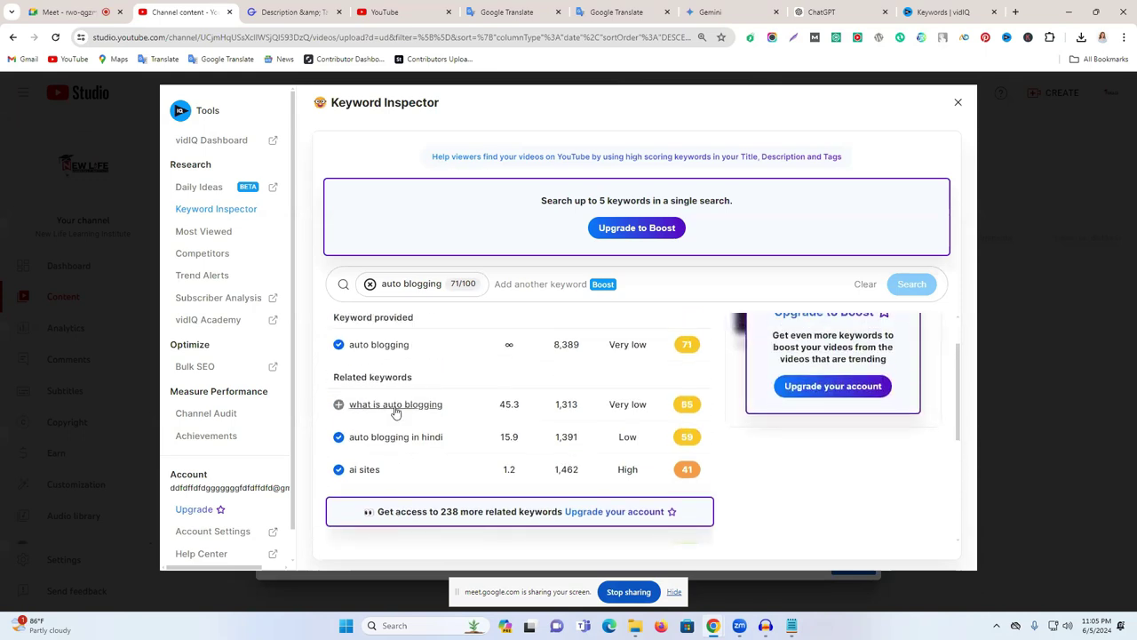
Step: Search the Keyword Inspector for "what is auto blogging" and add the related keywords "blogging", "autopilot website" and "auto blogging setup" as tags
left_click(395, 407)
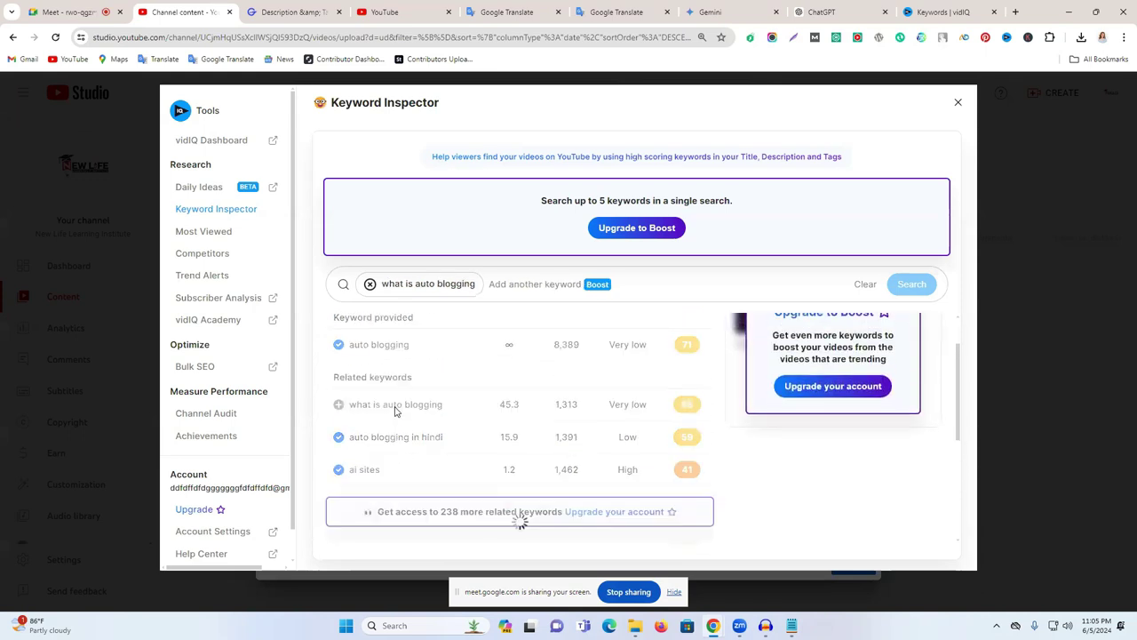
scroll(389, 374, "down", 1)
left_click(338, 378)
left_click(340, 409)
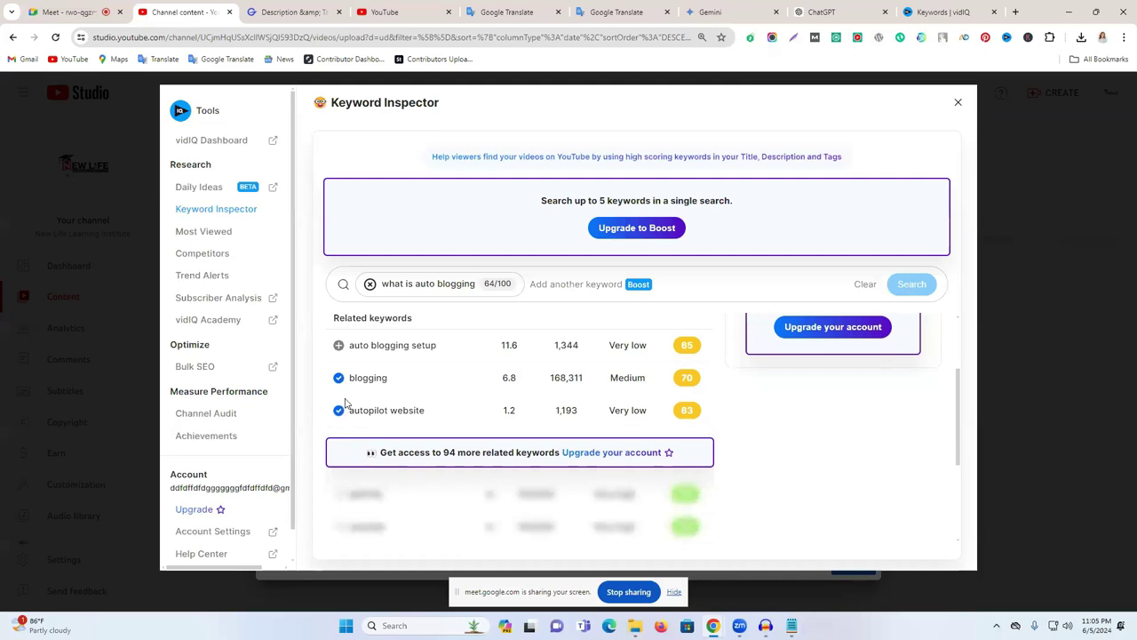
left_click(339, 344)
scroll(343, 369, "up", 2)
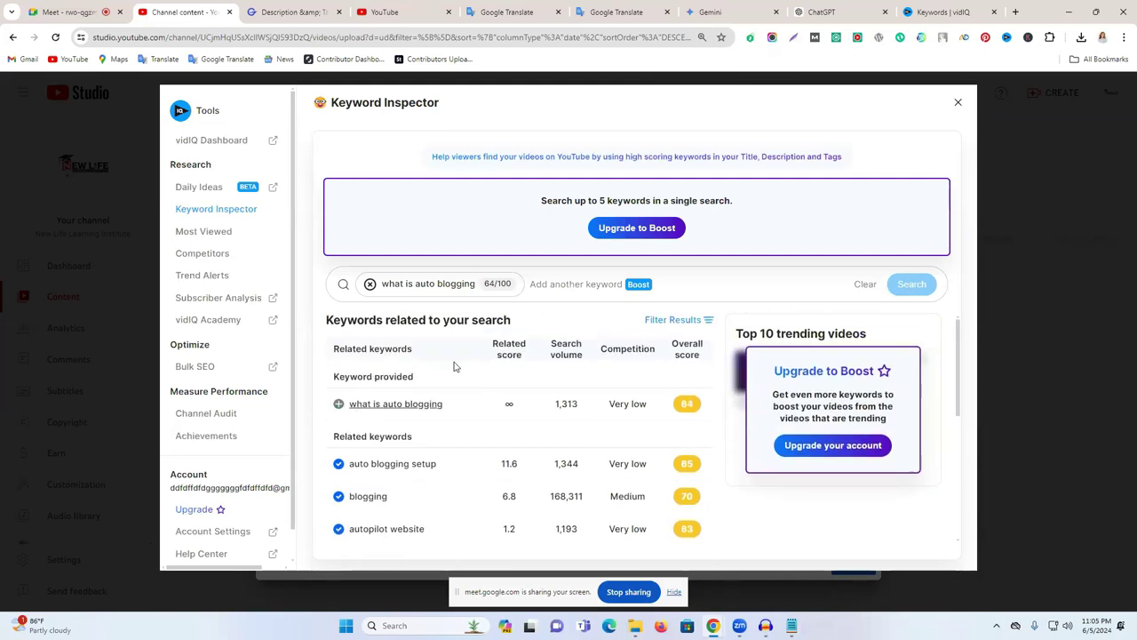
left_click(957, 102)
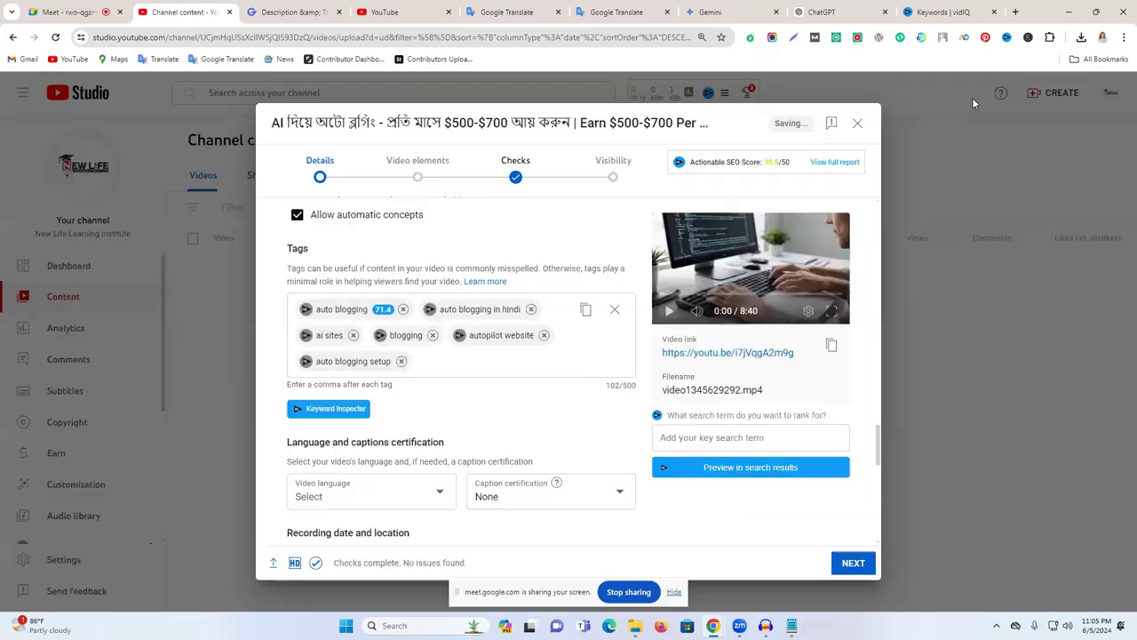
Step: Search Google for "youtube tag generator" in a new browser tab and open the Rapidtags YouTube Tag Generator
left_click(1017, 12)
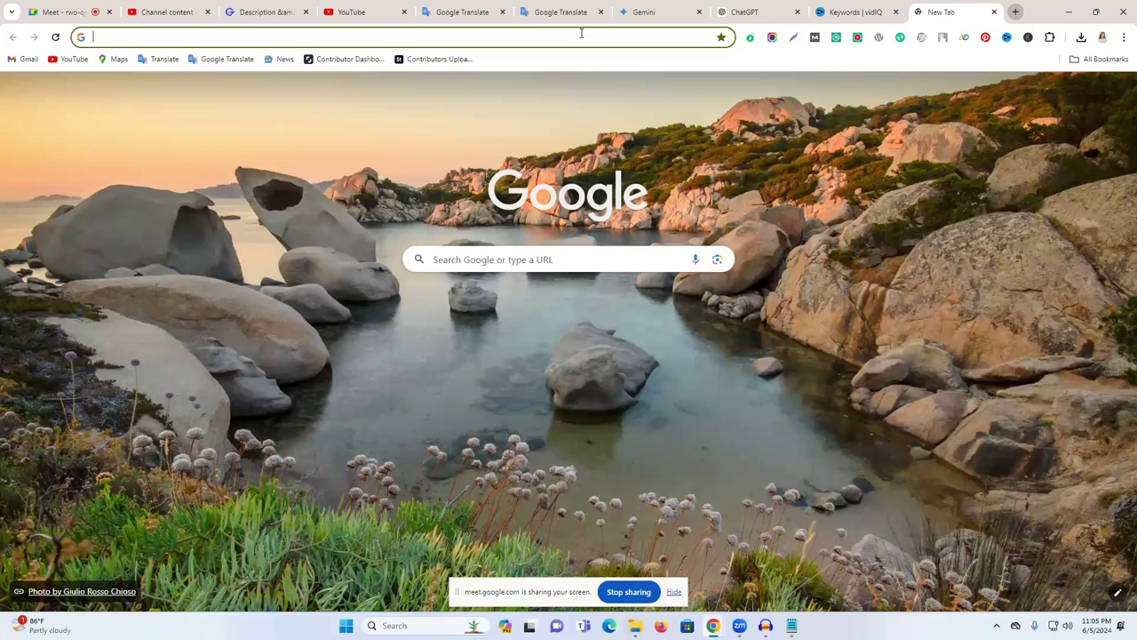
type("l")
key("BackSpace")
key("BackSpace")
type("you")
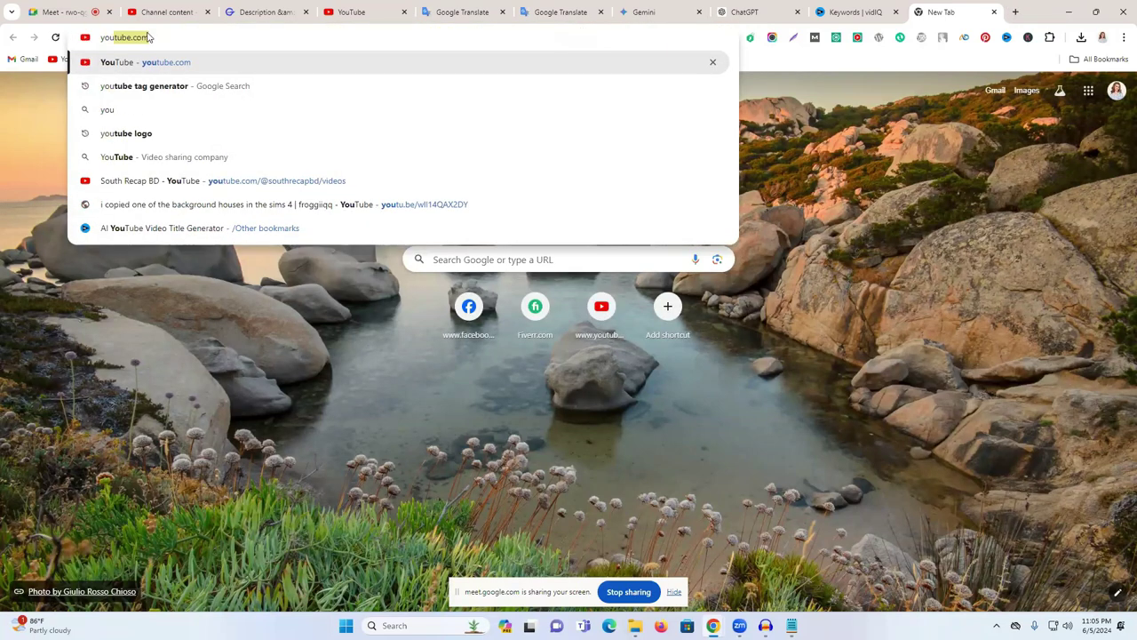
left_click(189, 85)
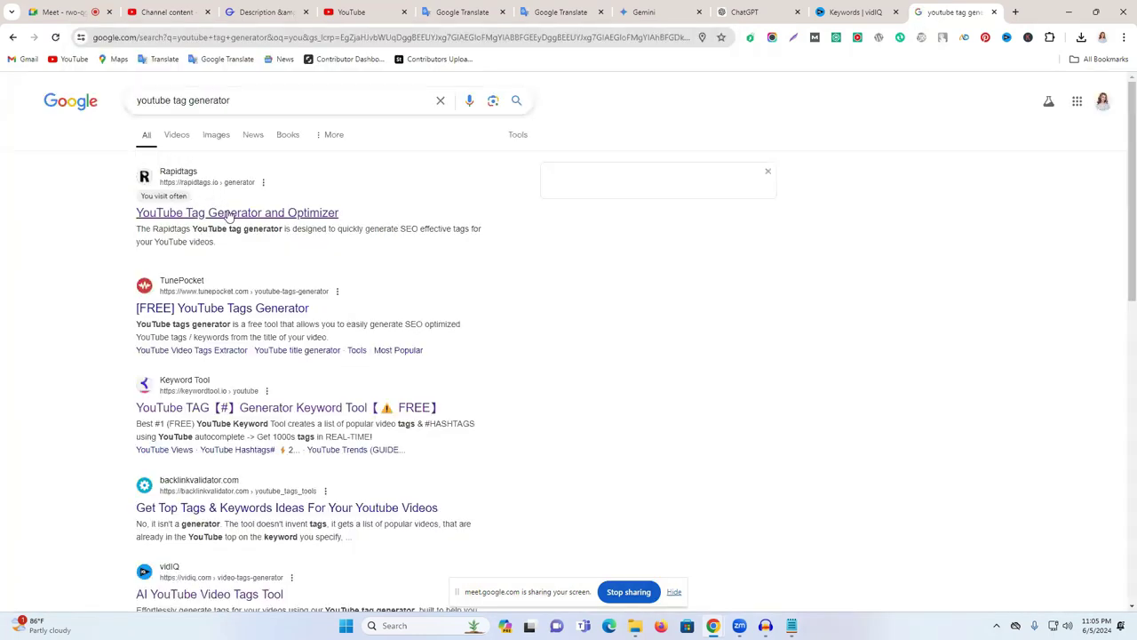
left_click(338, 213)
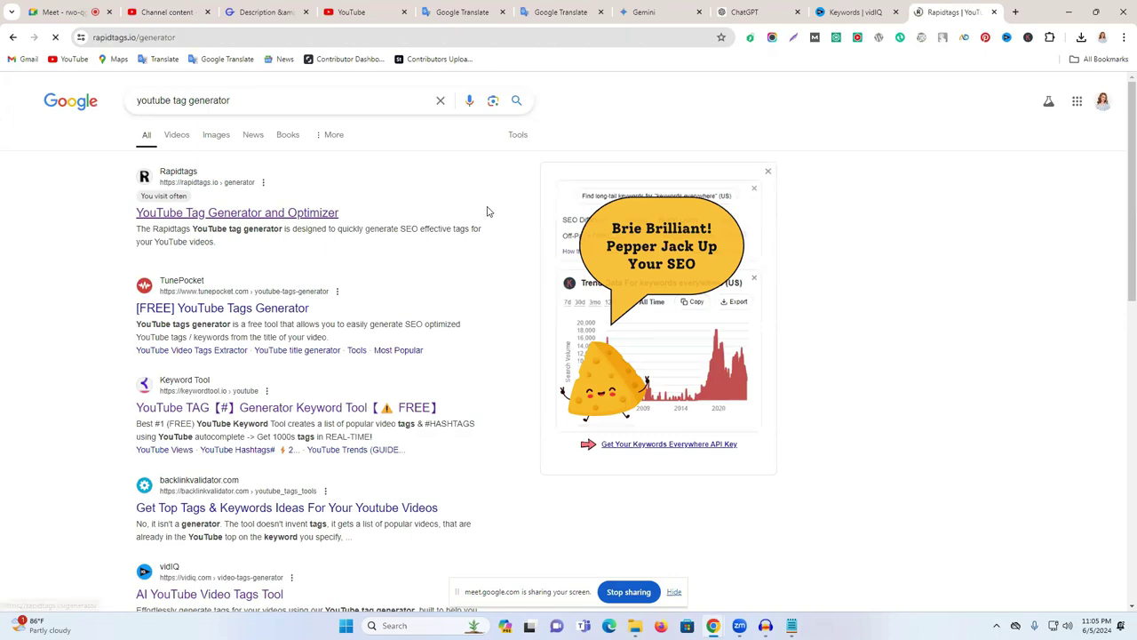
Step: Generate YouTube tags for "auto blogging" with Rapidtags
left_click(444, 183)
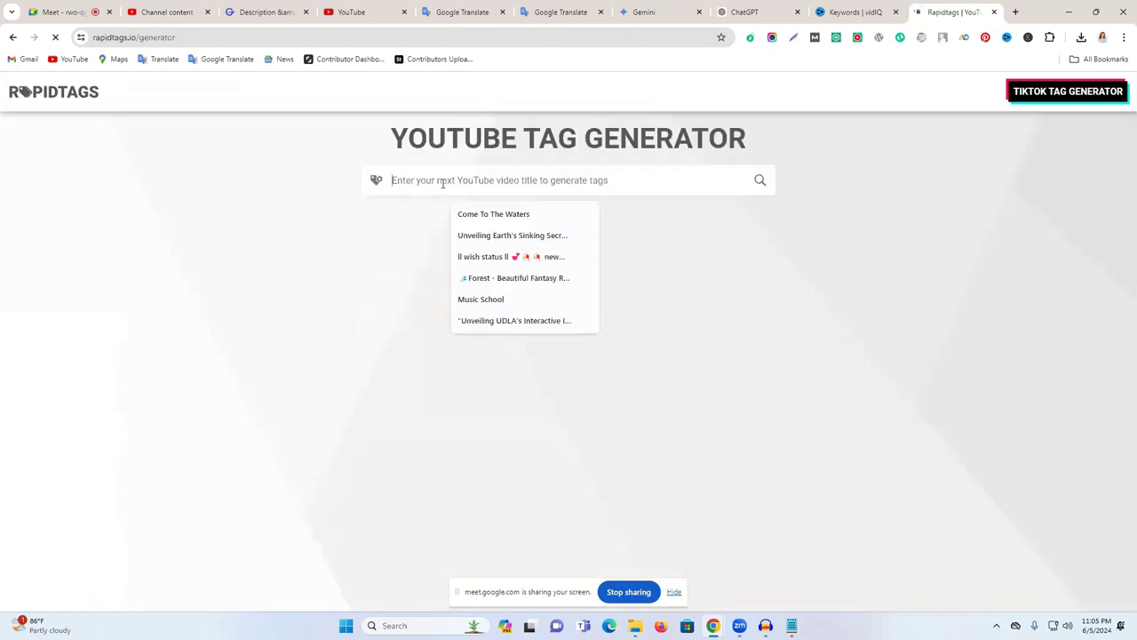
key("ctrl+v")
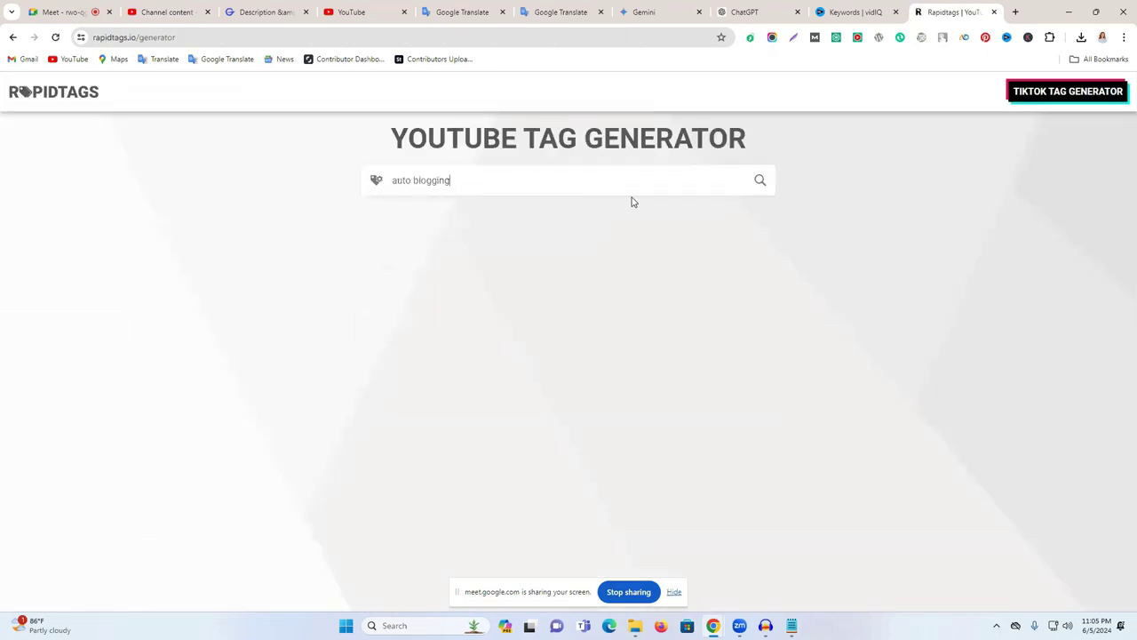
left_click(762, 183)
scroll(624, 261, "down", 2)
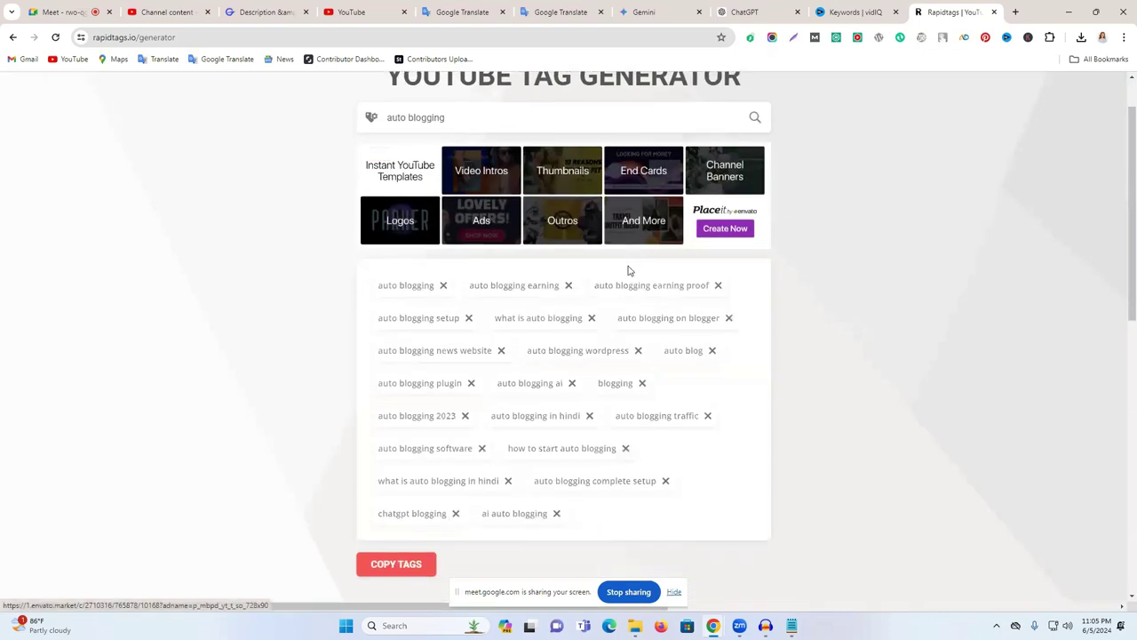
Step: Remove "auto blogging 2023" from the generated tags and copy the remaining ones into the video's tags in YouTube Studio
left_click(466, 301)
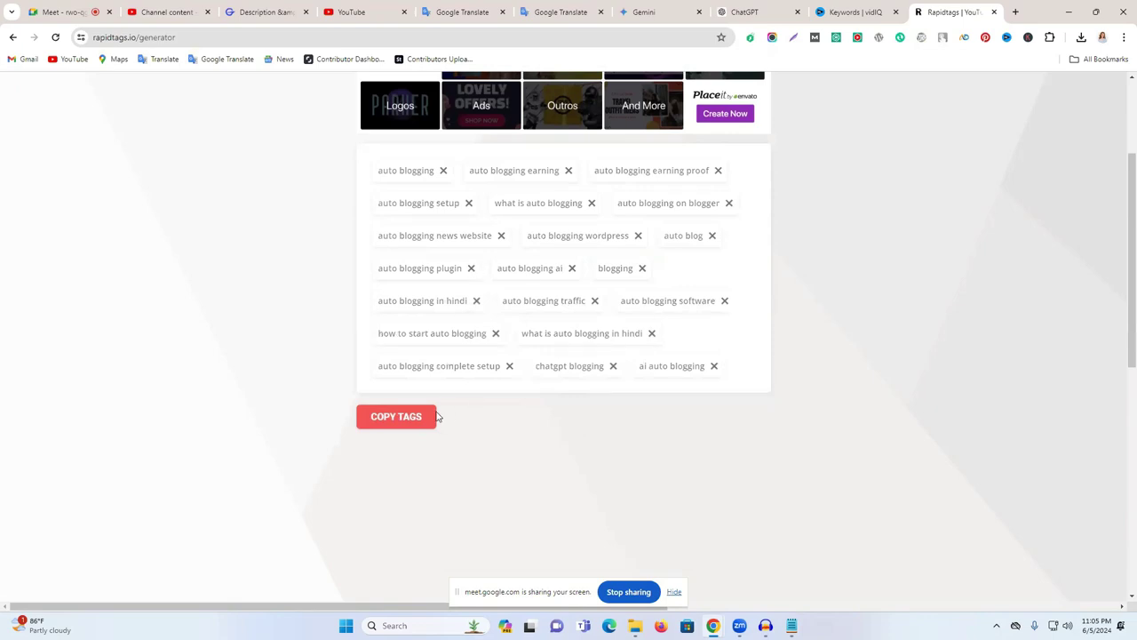
left_click(409, 423)
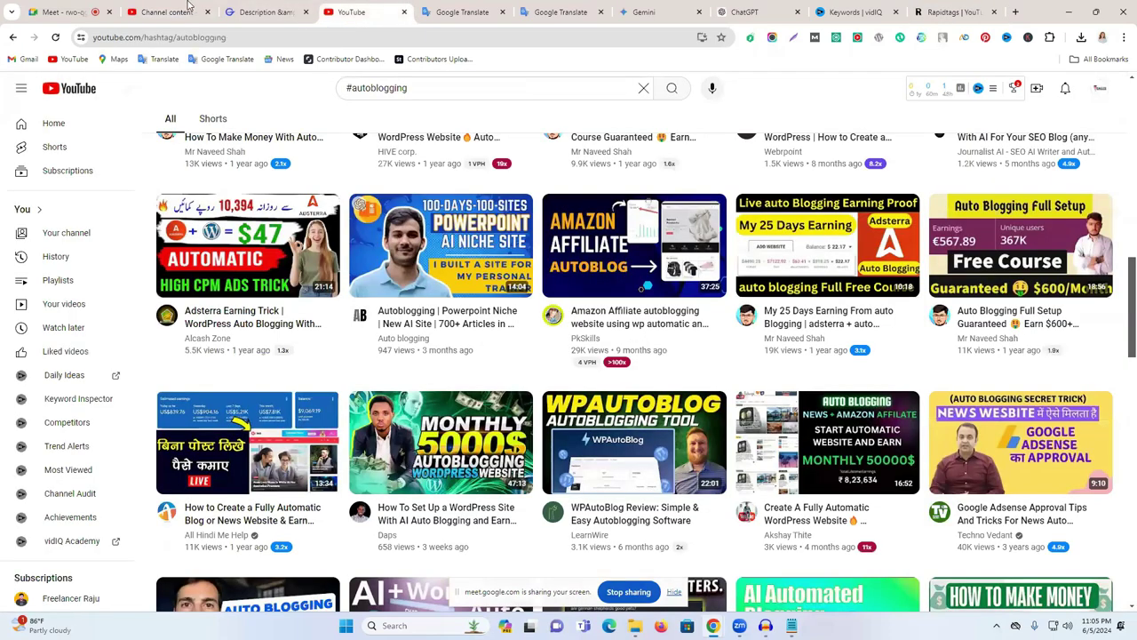
key("ctrl+2")
scroll(500, 388, "down", 2)
scroll(498, 388, "up", 1)
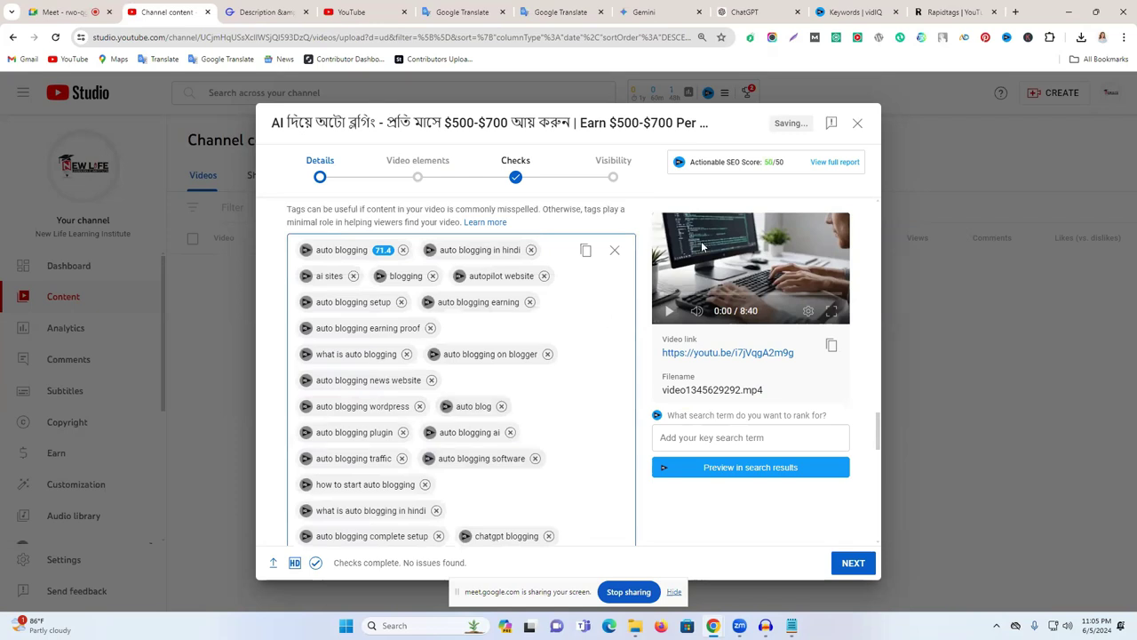
Step: Check the video's Actionable SEO Score and review the complete tag list
double_click(777, 162)
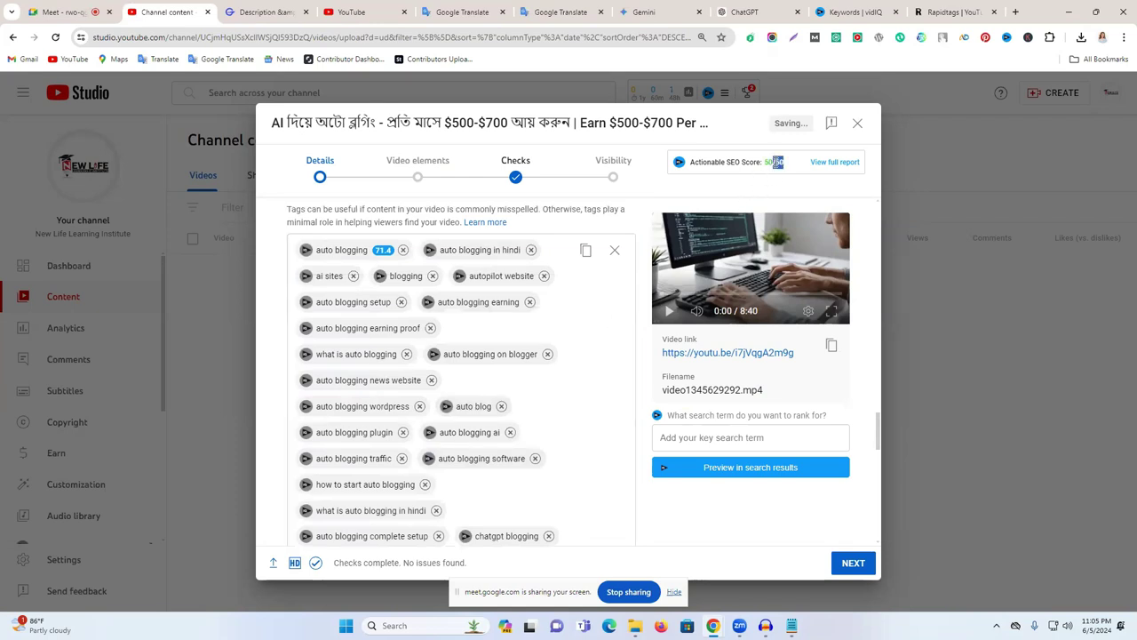
double_click(769, 161)
scroll(576, 311, "down", 6)
scroll(607, 326, "up", 3)
scroll(607, 325, "up", 3)
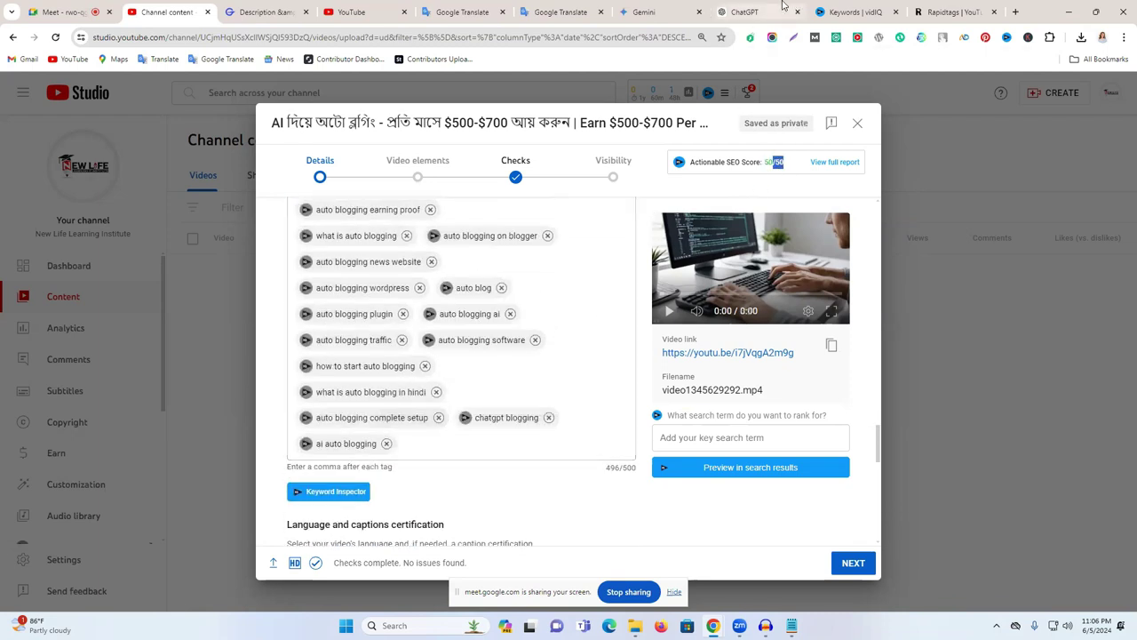
Step: Review the related keywords, matching terms and questions for "auto blogging" on vidIQ's Keywords page
left_click(852, 7)
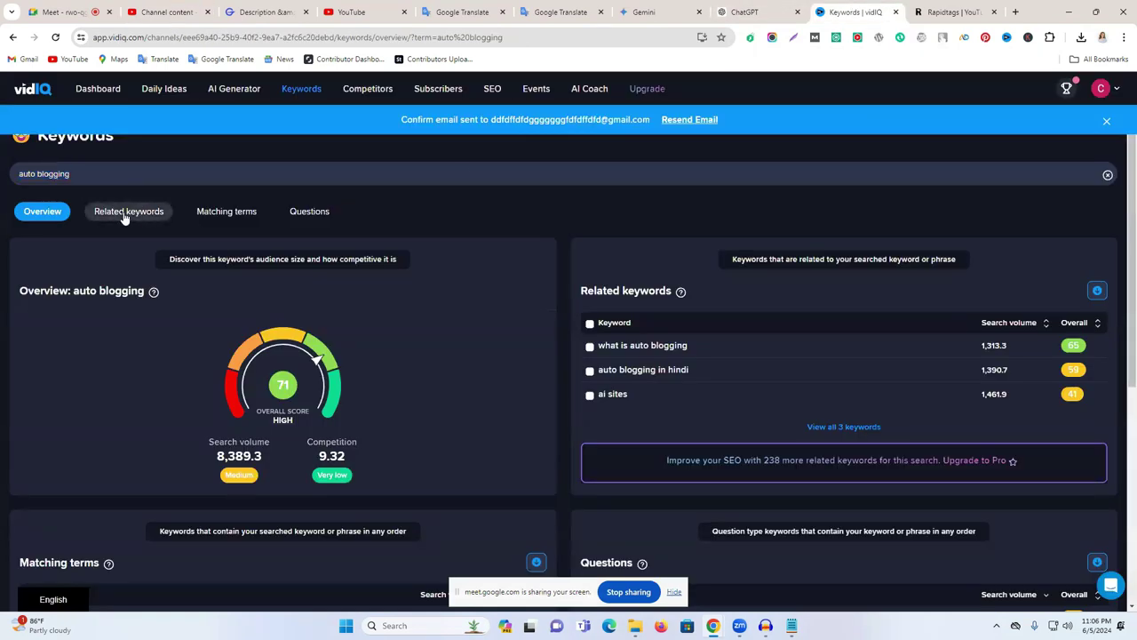
left_click(126, 217)
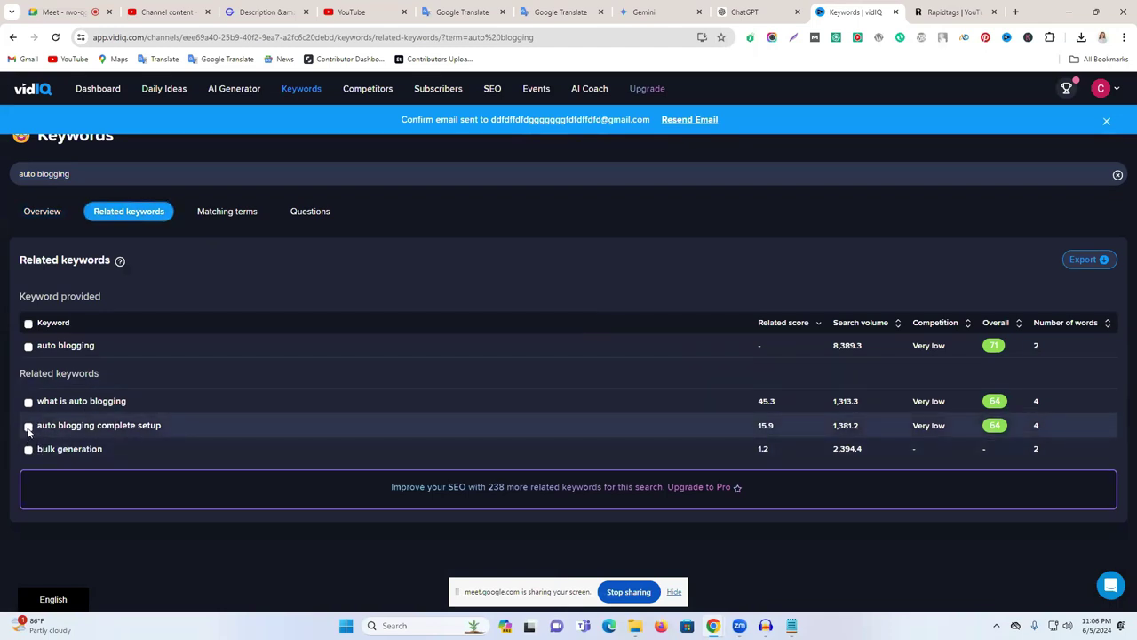
left_click(27, 427)
left_click(28, 401)
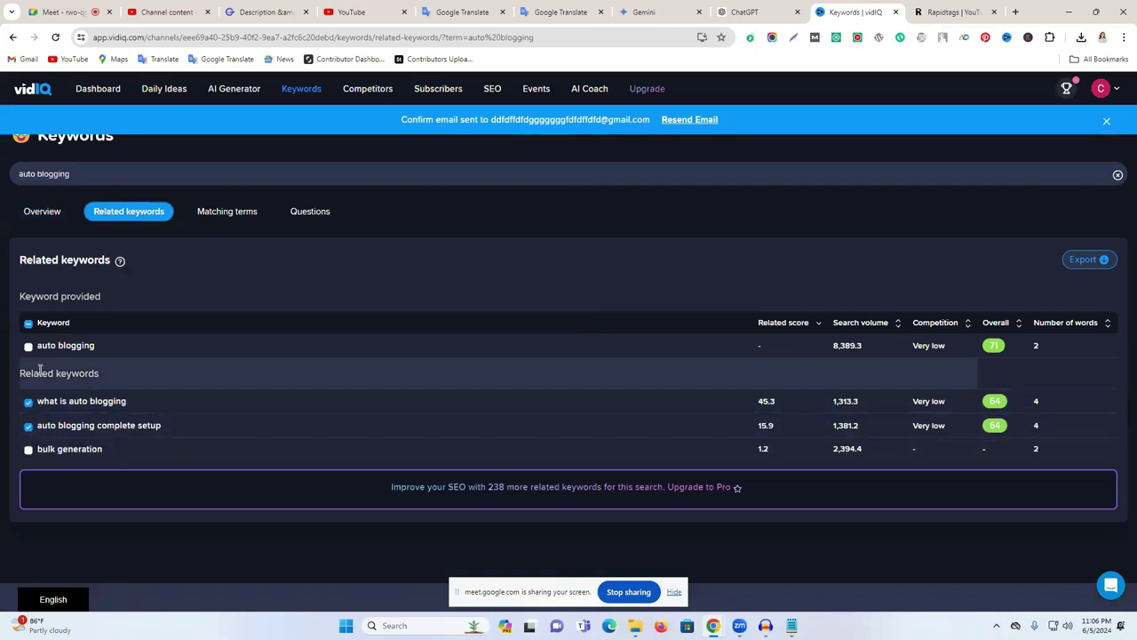
left_click(215, 218)
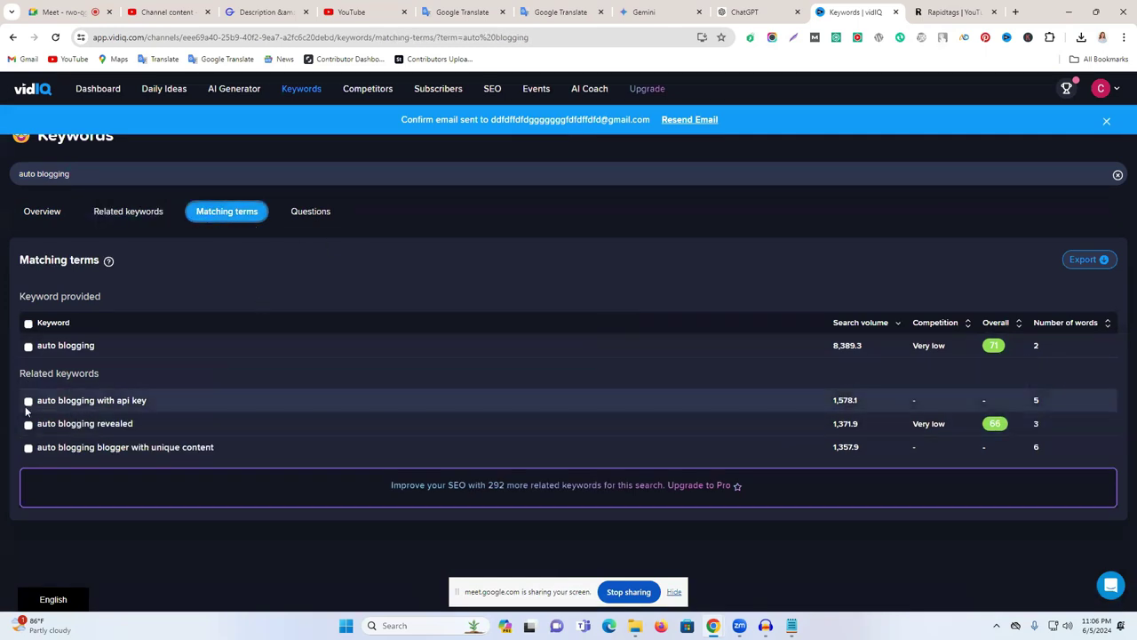
left_click(307, 211)
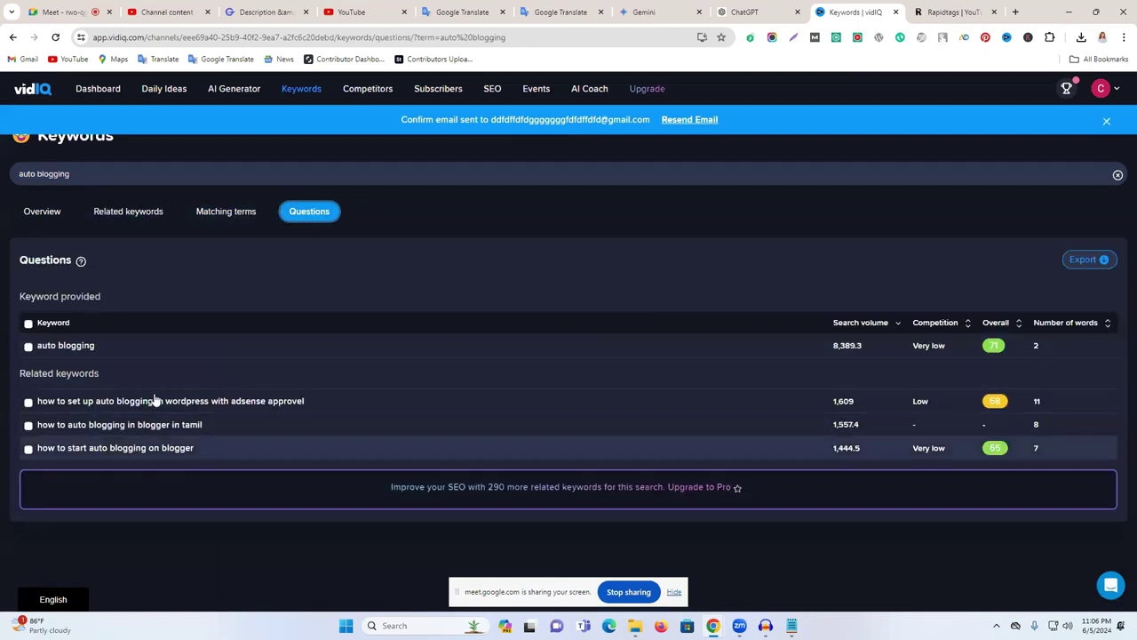
left_click(86, 174)
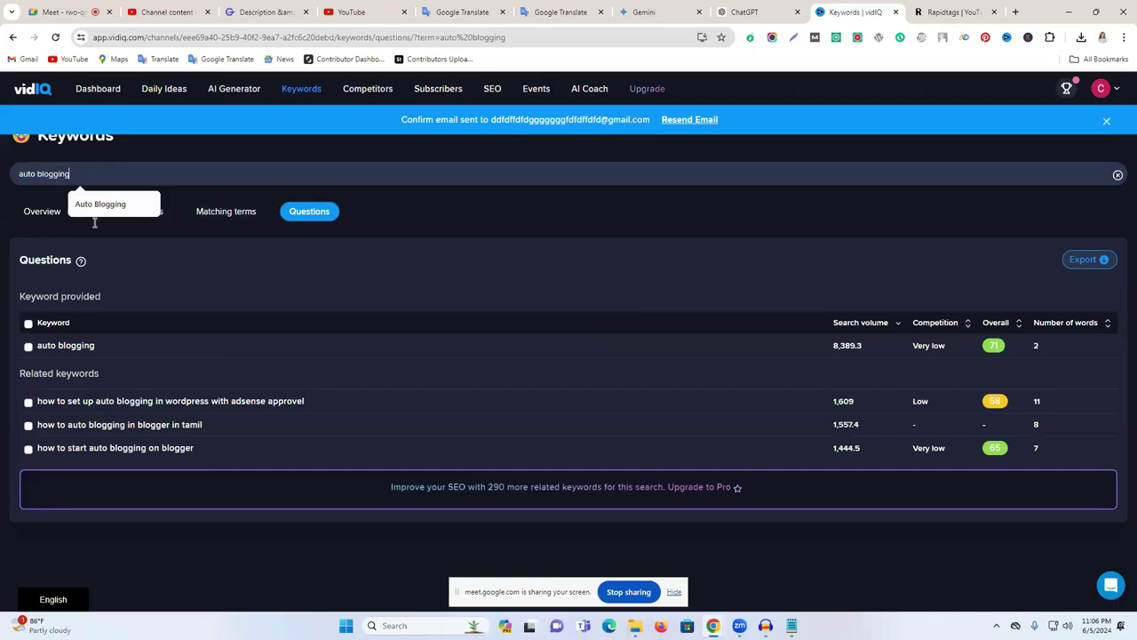
left_click(166, 217)
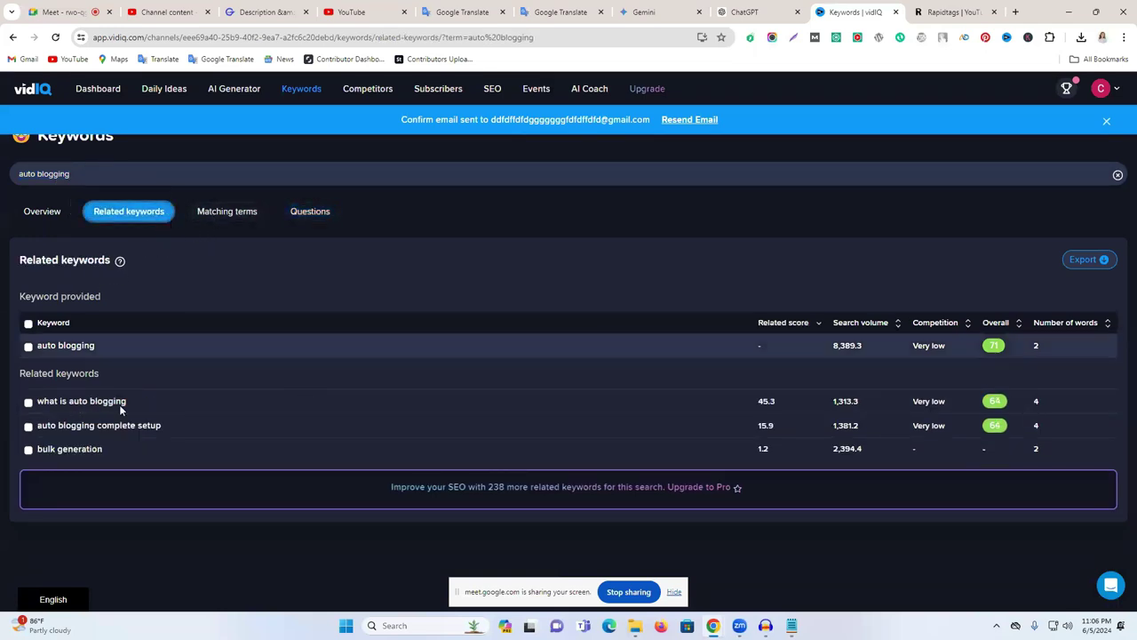
Step: Look up the related keyword "bulk generation" in vidIQ, compare its related keywords and matching terms, and close the vidIQ page
left_click(84, 450)
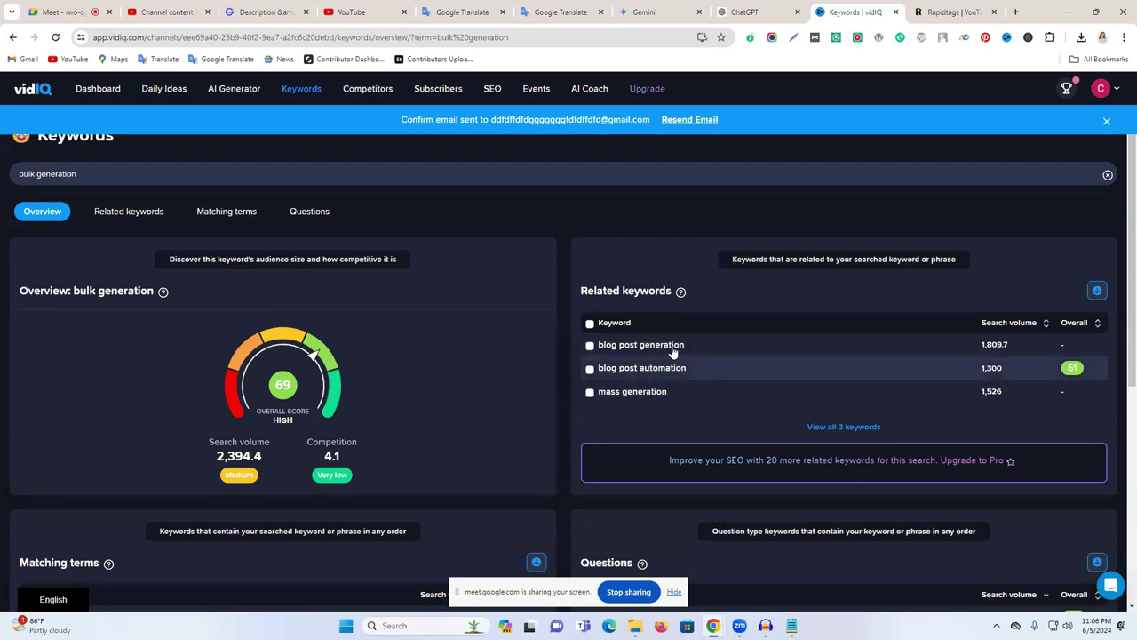
left_click(216, 213)
left_click(127, 218)
left_click(234, 214)
left_click(133, 213)
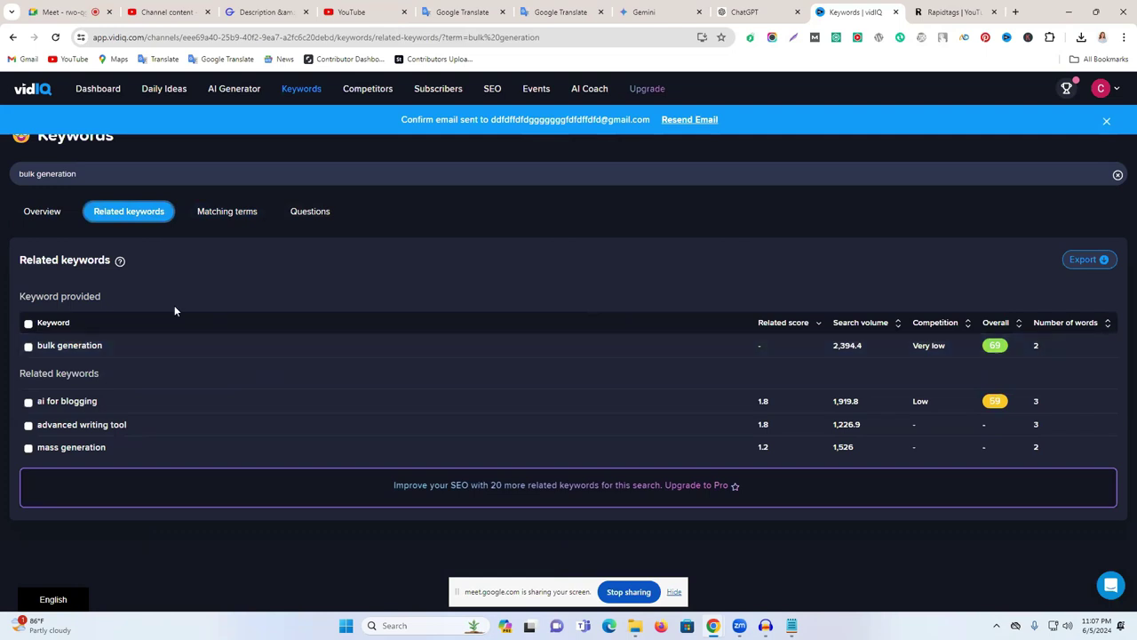
left_click(896, 11)
Step: Browse the YouTube #autoblogging hashtag results to examine competing videos' titles, thumbnails and view counts
left_click(360, 12)
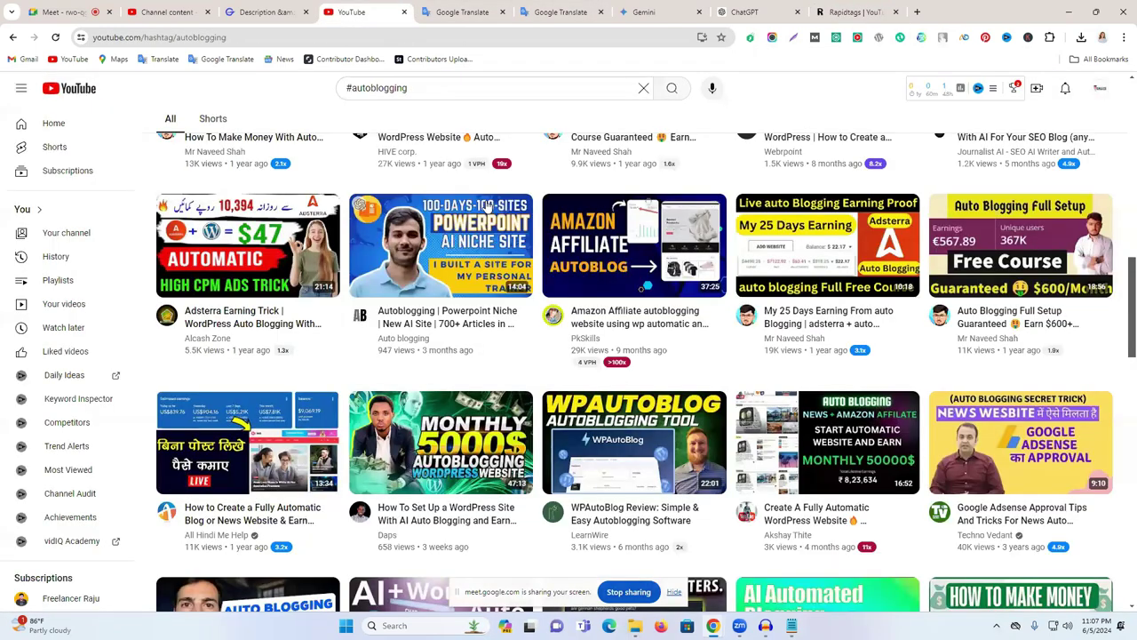
scroll(455, 288, "up", 2)
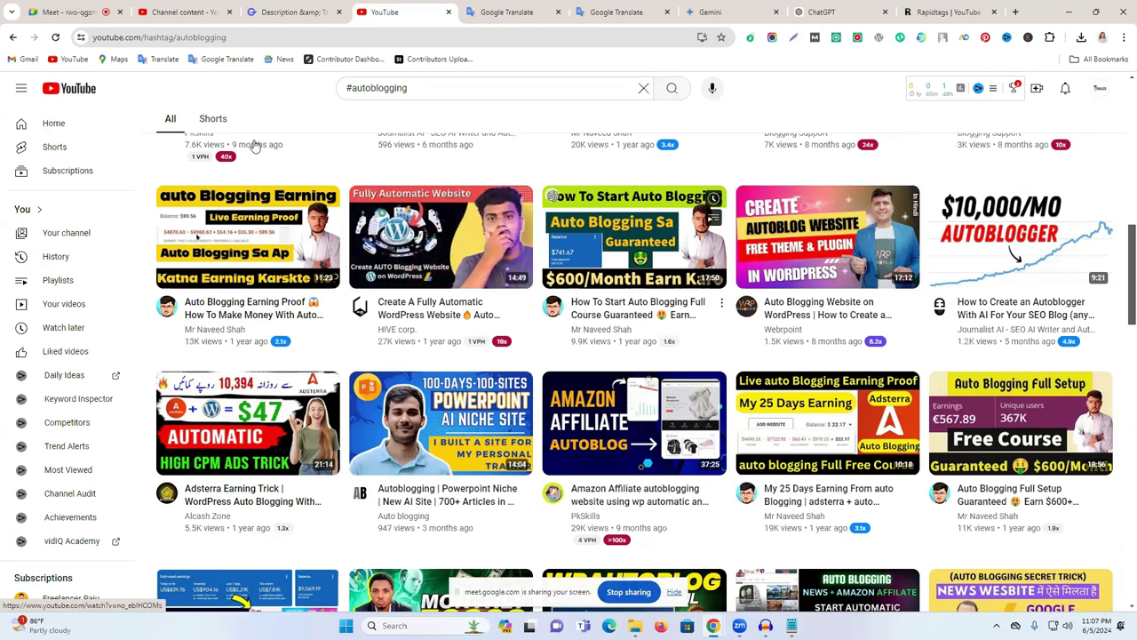
scroll(863, 465, "down", 4)
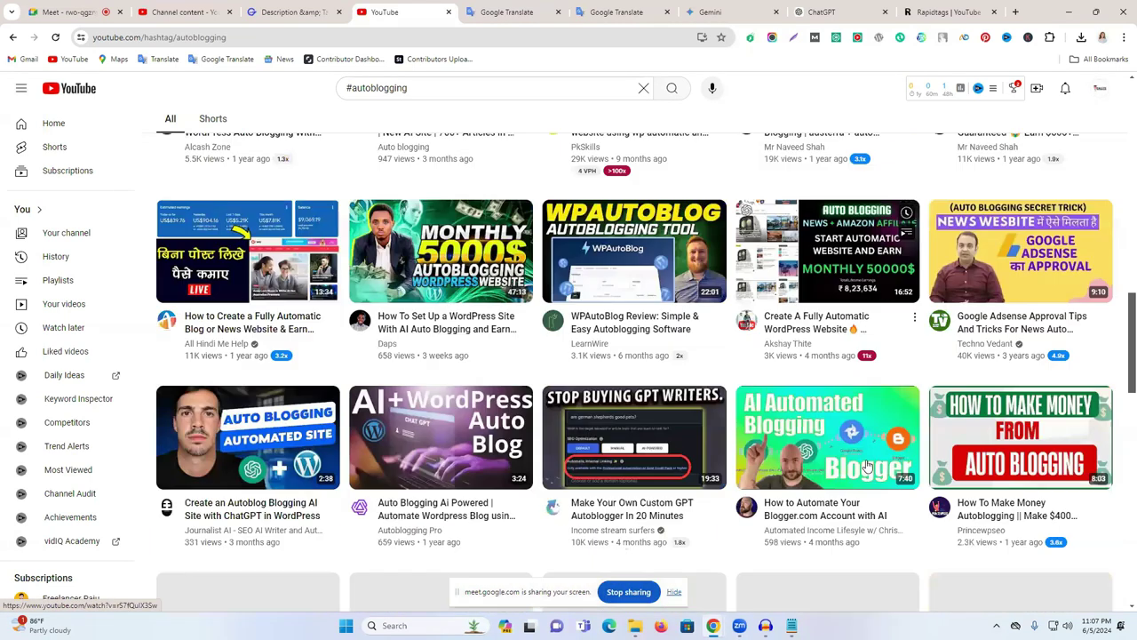
scroll(830, 355, "down", 1)
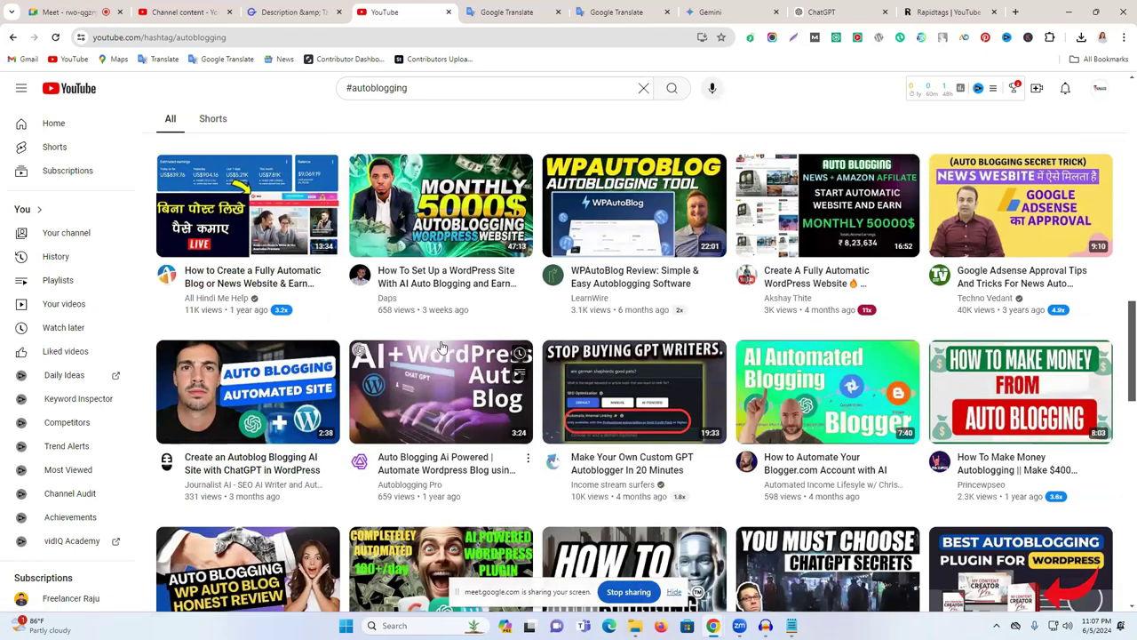
scroll(440, 329, "down", 1)
scroll(440, 324, "down", 2)
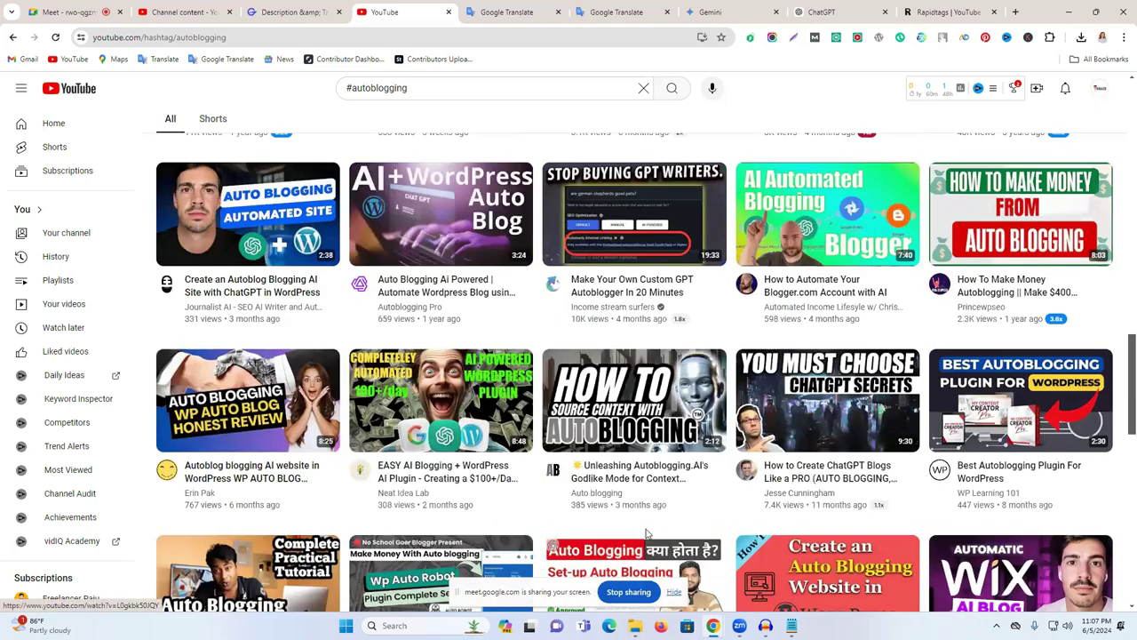
scroll(646, 533, "down", 3)
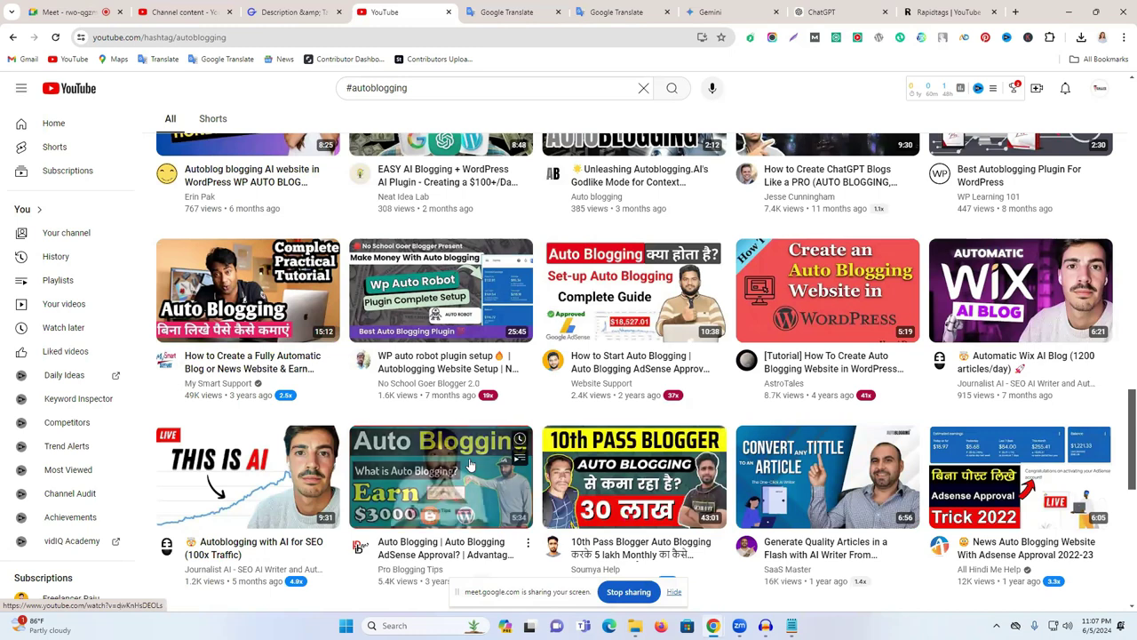
scroll(471, 466, "down", 2)
scroll(478, 433, "down", 8)
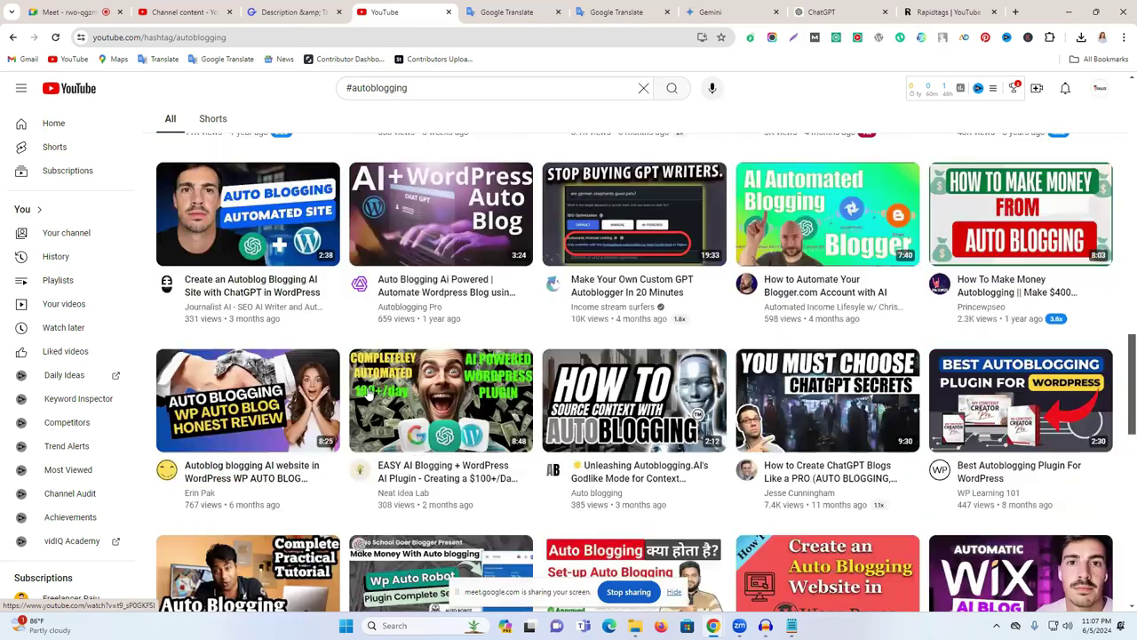
scroll(463, 459, "up", 3)
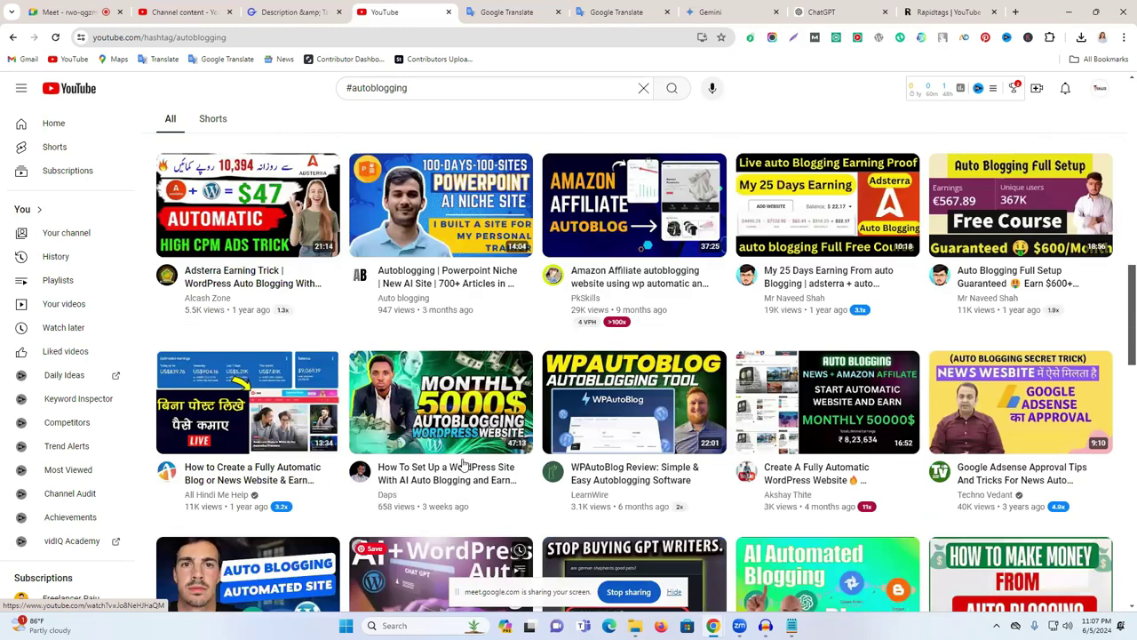
scroll(463, 466, "up", 7)
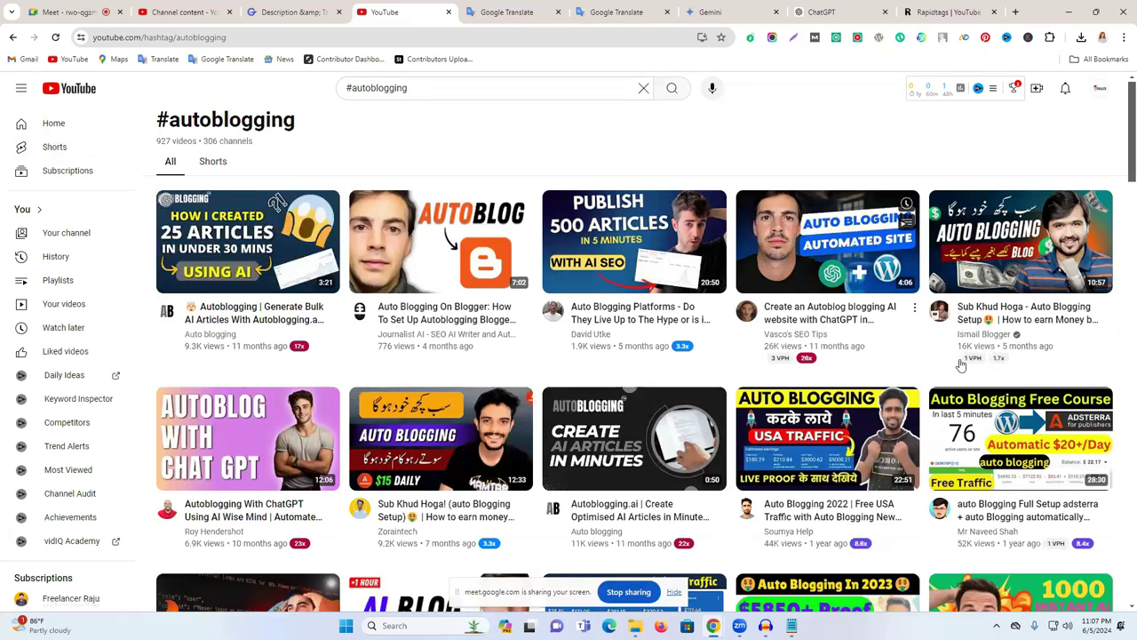
scroll(1121, 425, "down", 6)
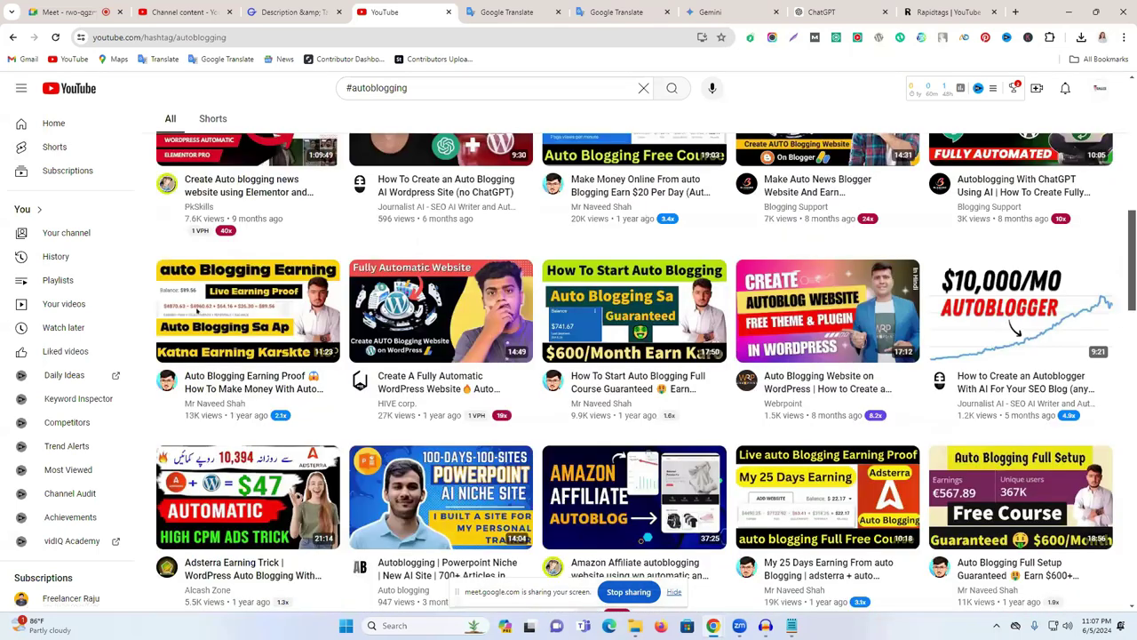
Step: Browse the #autoblogging results and open the video "Create an Autoblog blogging AI website with ChatGPT in WordPress"
scroll(987, 554, "down", 5)
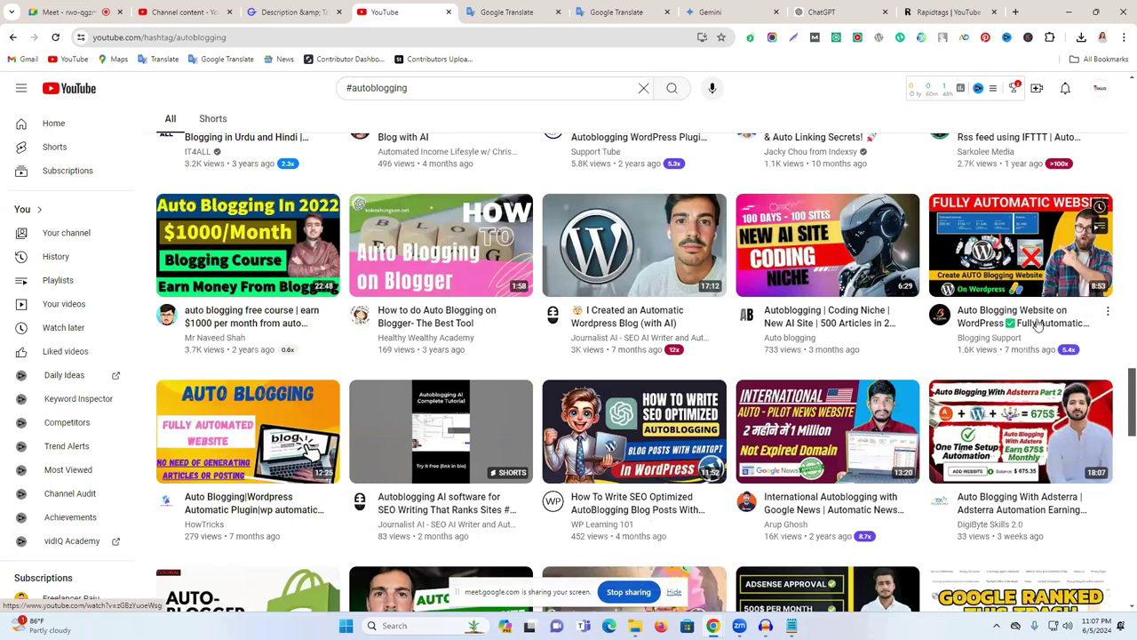
scroll(322, 322, "up", 10)
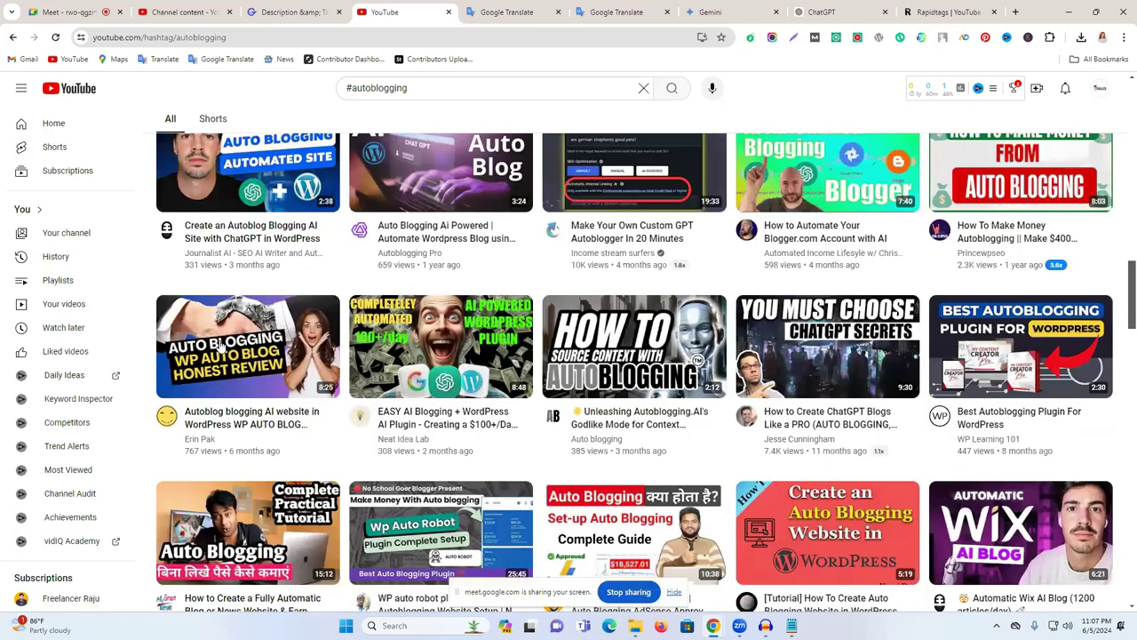
scroll(430, 344, "up", 5)
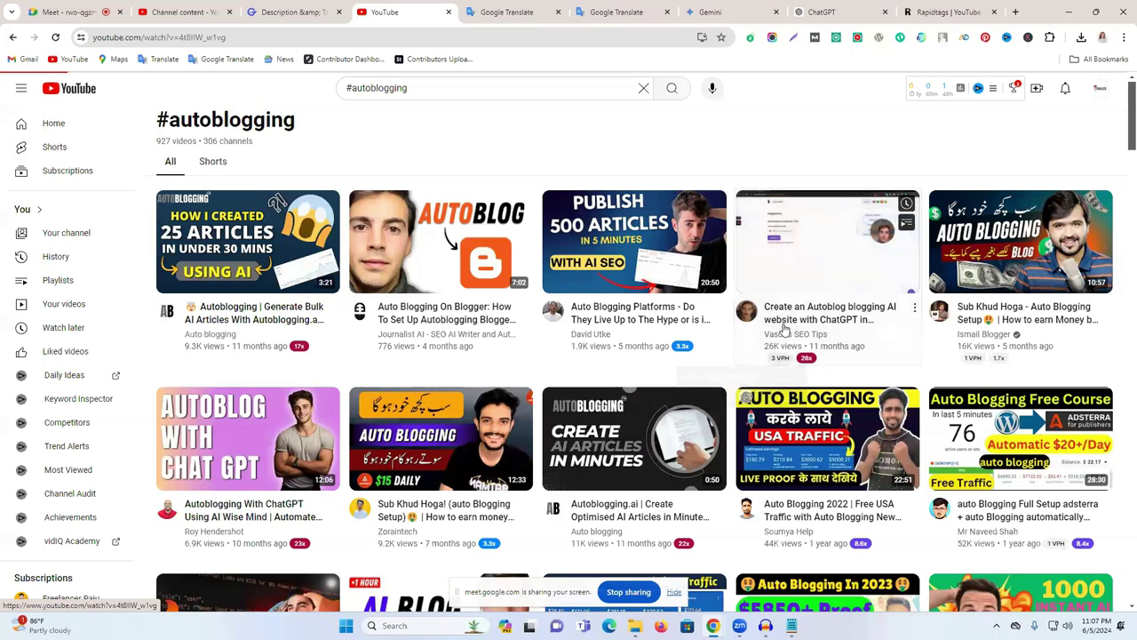
left_click(747, 327)
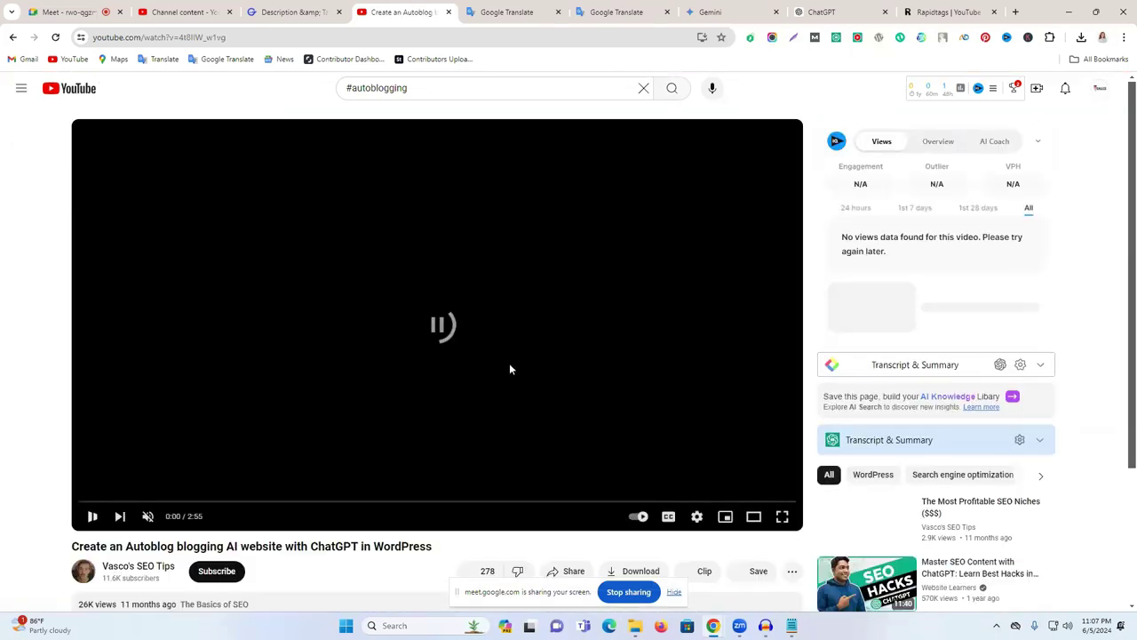
Step: Check the video's views graph and description, and switch its vidIQ data to the overview
scroll(800, 359, "down", 5)
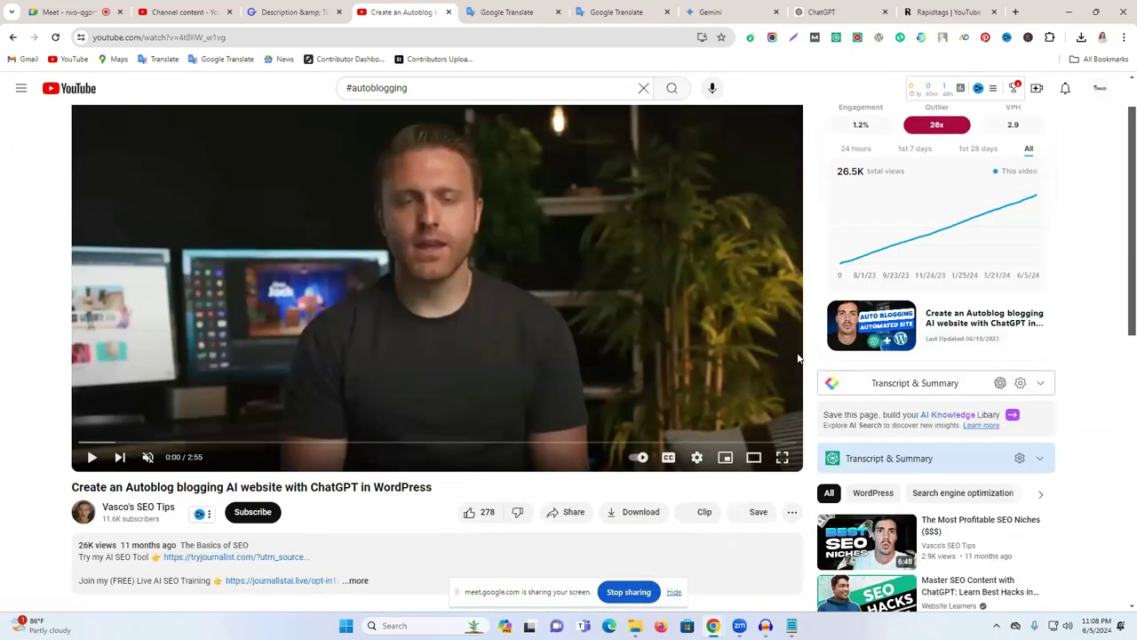
scroll(800, 360, "up", 4)
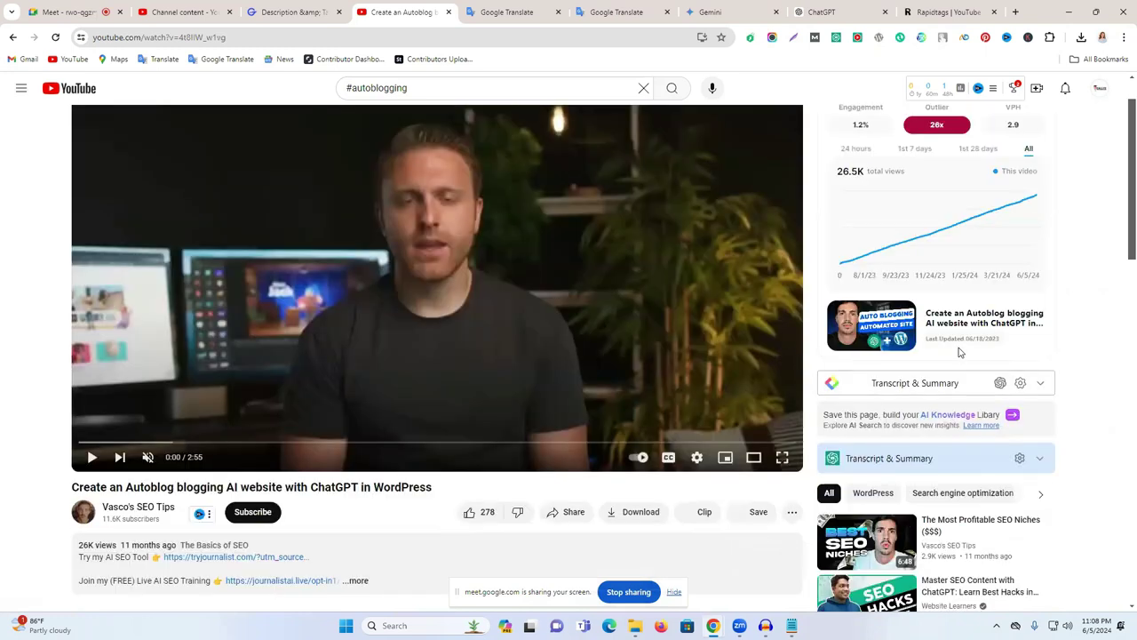
scroll(958, 352, "down", 3)
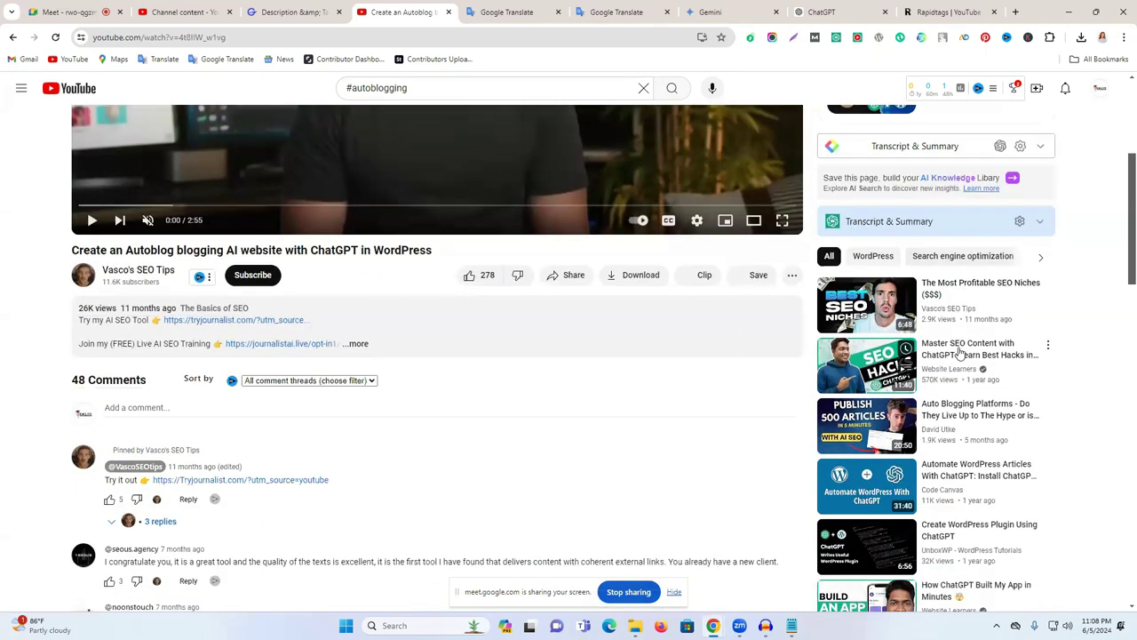
scroll(958, 352, "up", 4)
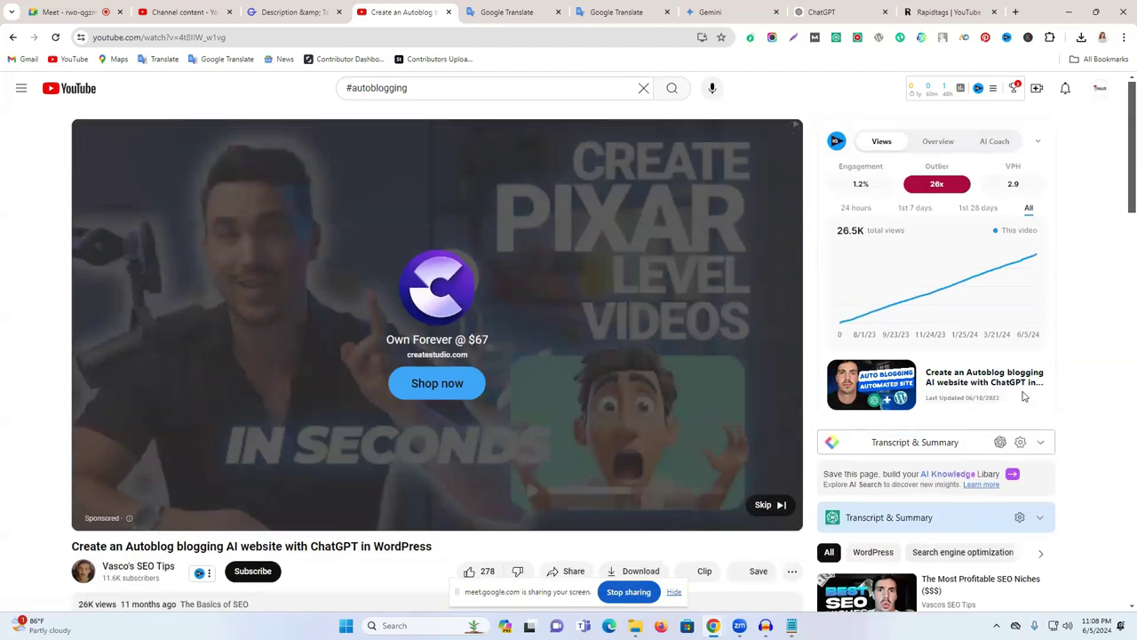
left_click(927, 147)
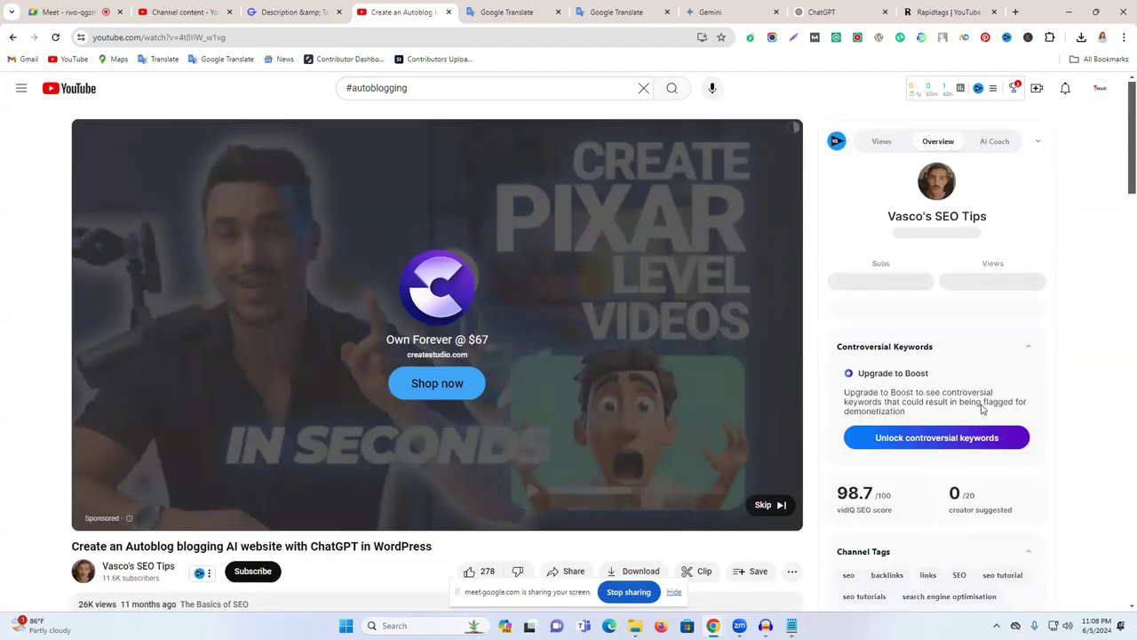
Step: Examine the competing video's vidIQ SEO score and compare its channel tags with its ranked video tags
scroll(983, 408, "down", 1)
scroll(919, 432, "down", 2)
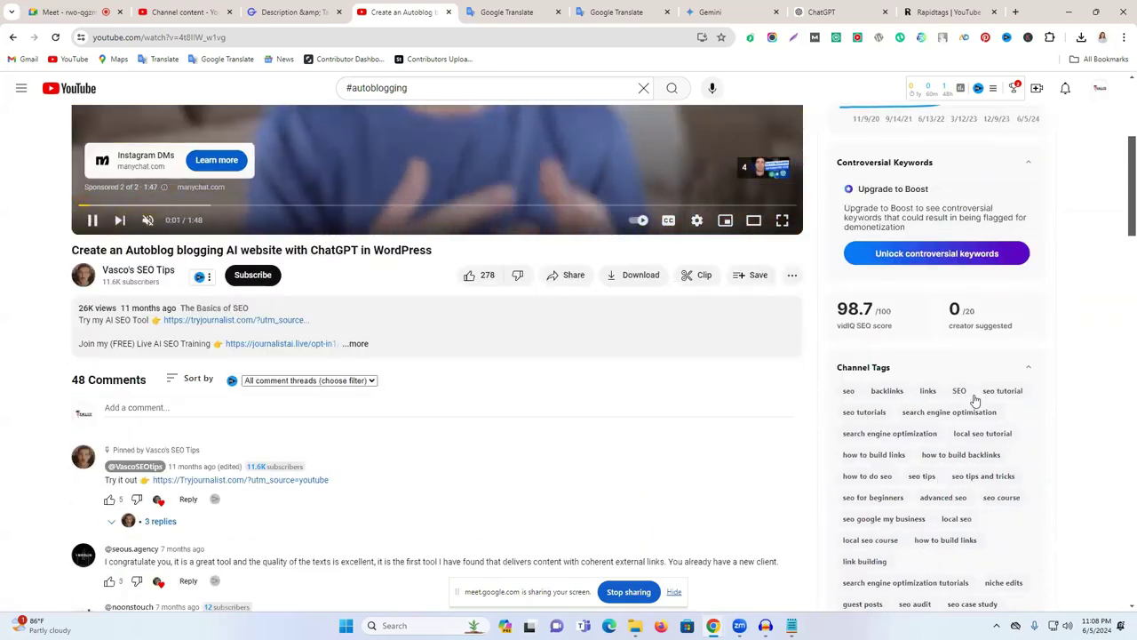
scroll(953, 454, "down", 1)
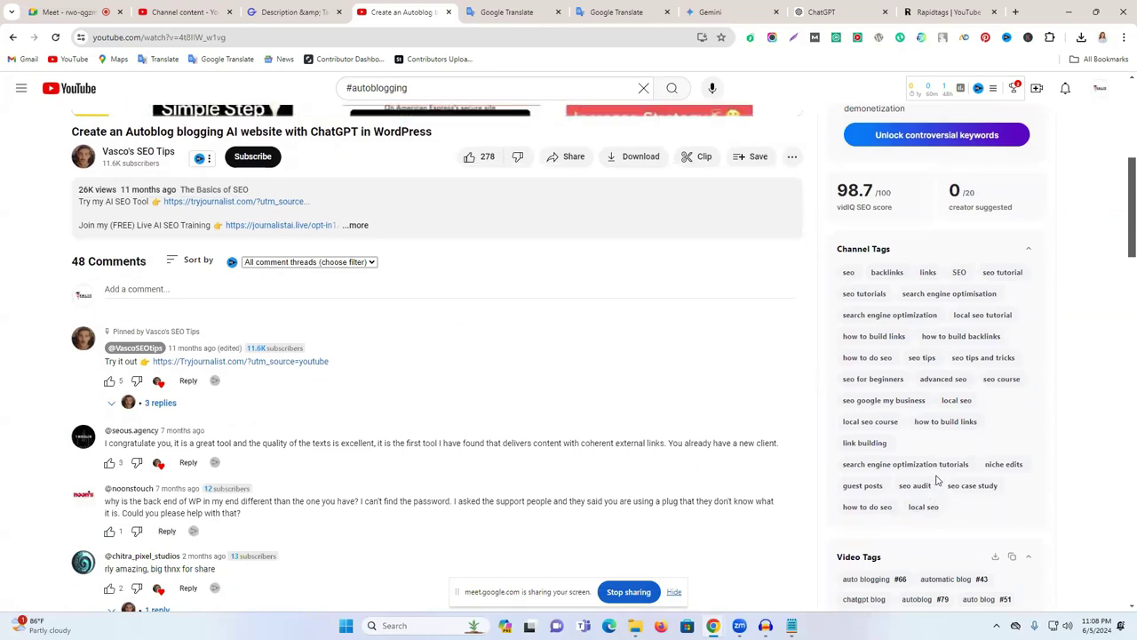
scroll(937, 475, "up", 1)
scroll(936, 475, "down", 2)
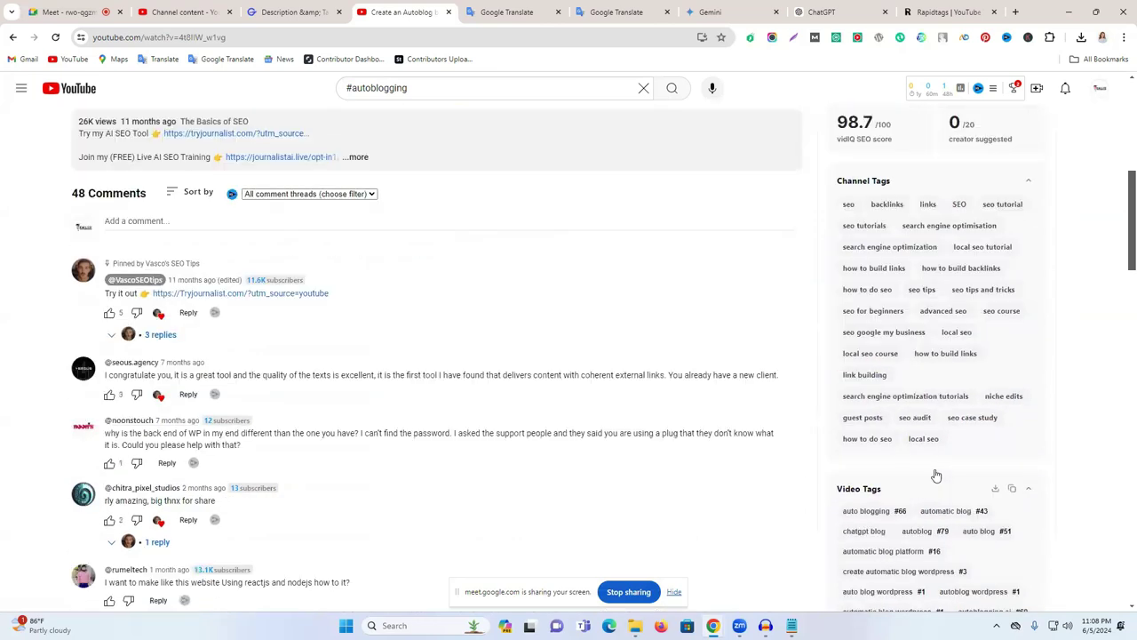
scroll(937, 475, "down", 1)
scroll(889, 431, "up", 2)
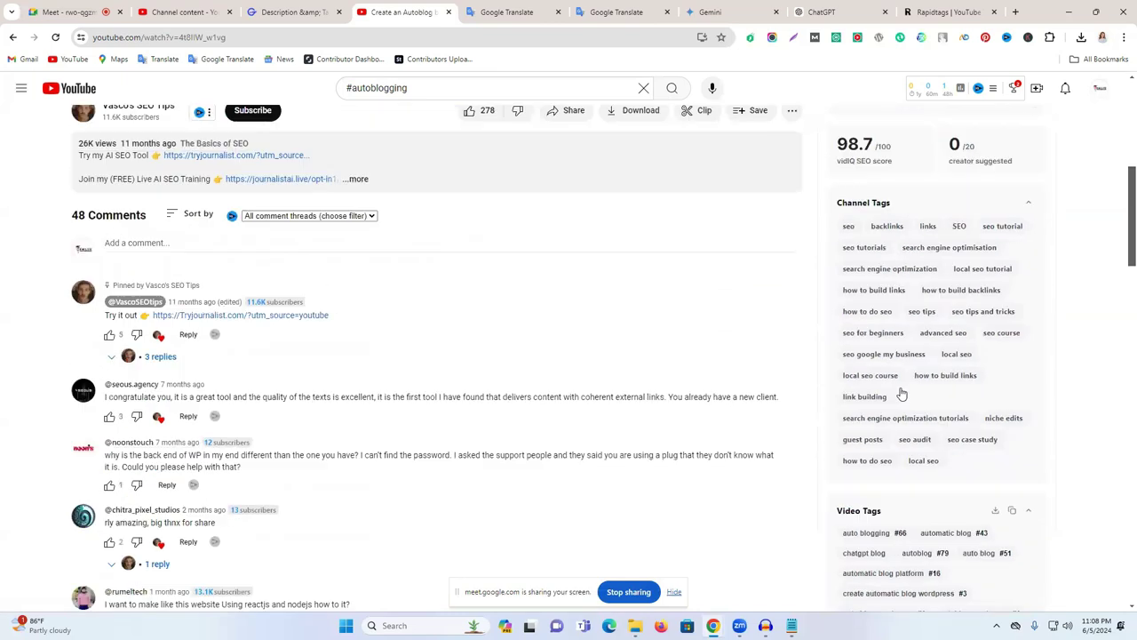
left_click_drag(831, 246, 893, 250)
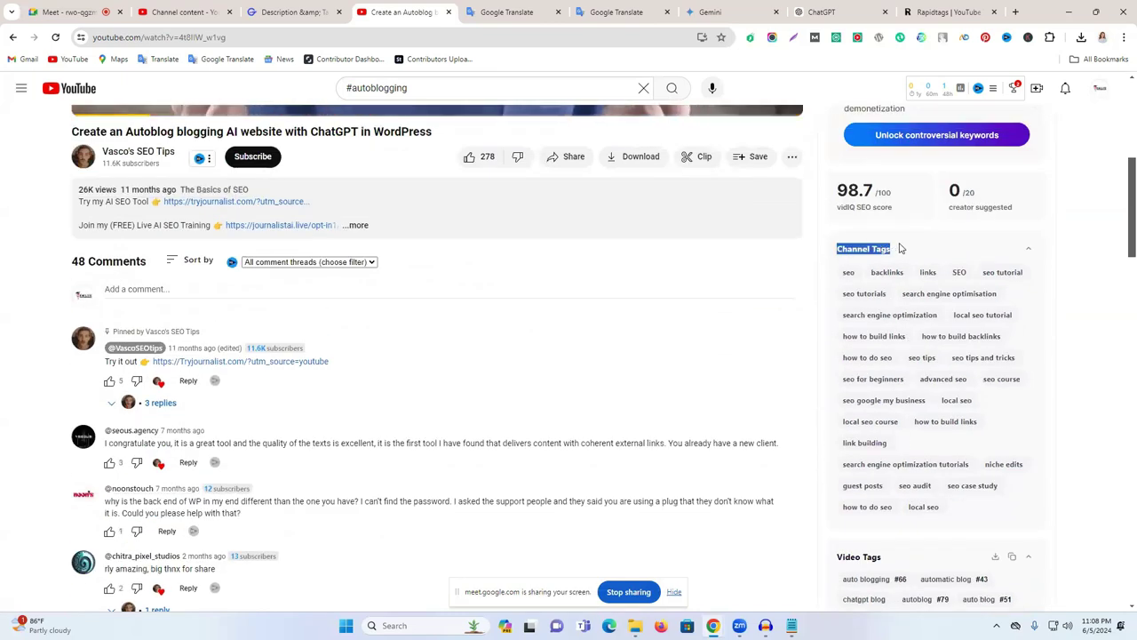
scroll(877, 391, "down", 2)
left_click_drag(830, 379, 908, 380)
scroll(915, 373, "down", 2)
scroll(921, 320, "up", 3)
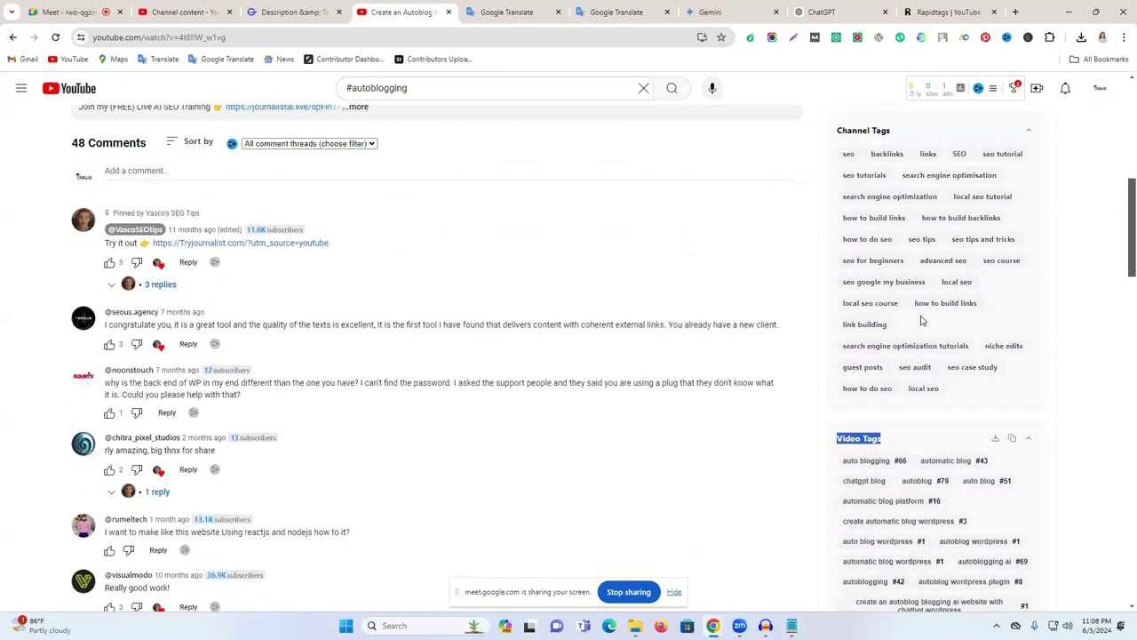
scroll(896, 407, "down", 2)
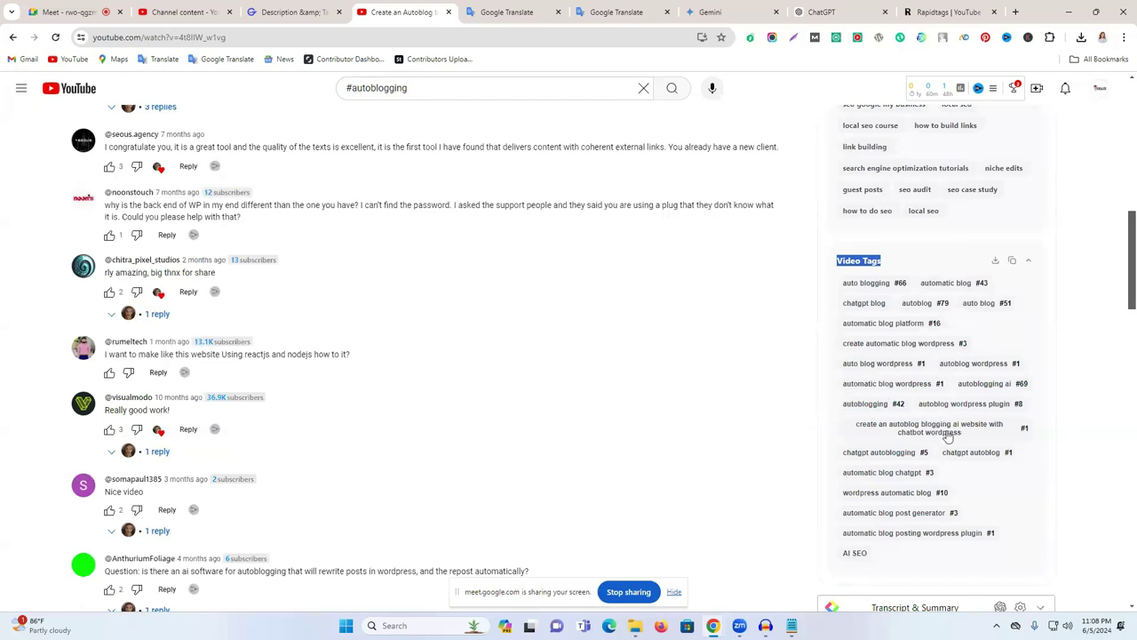
Step: Copy all of the competing video's tags and paste them after the existing tags of the upload in YouTube Studio
left_click(1013, 266)
left_click(183, 12)
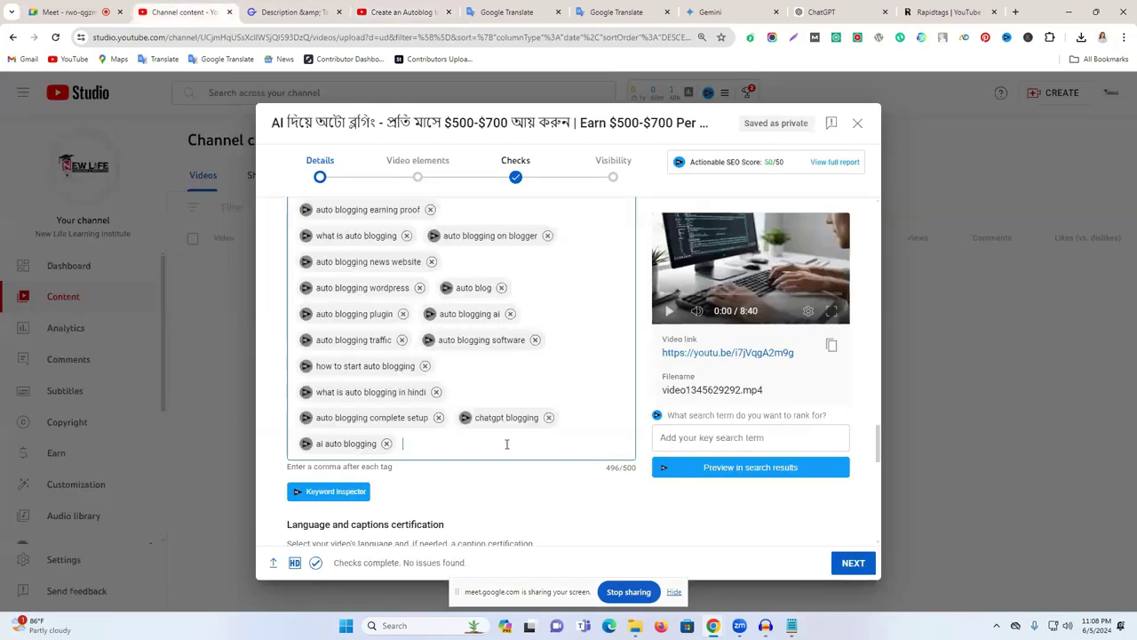
key("ctrl+v")
scroll(507, 443, "down", 3)
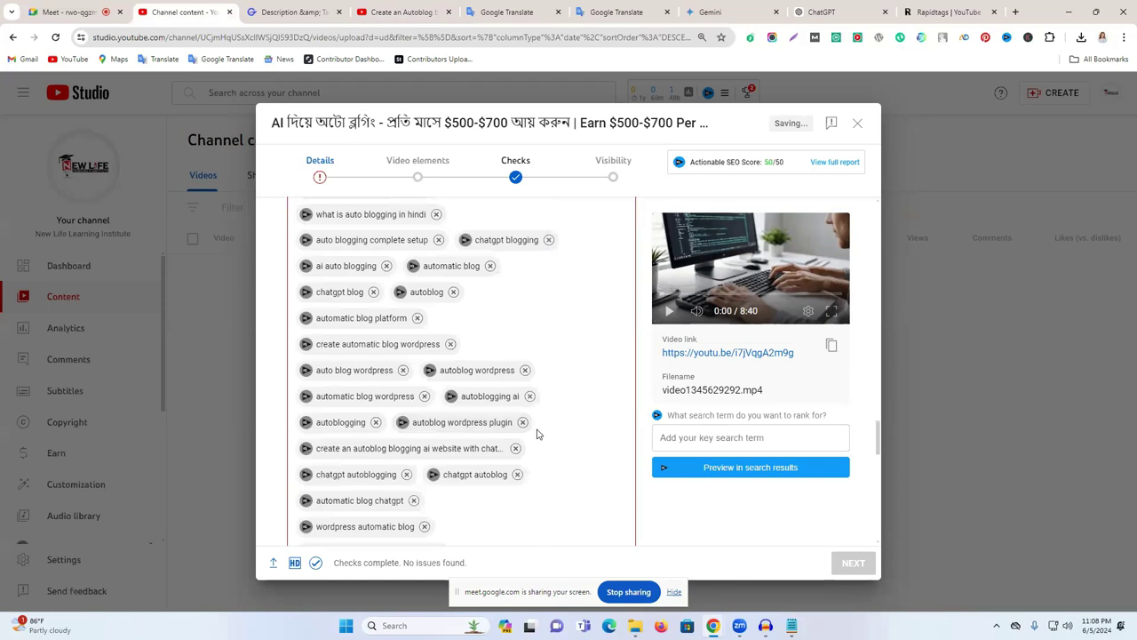
scroll(535, 448, "down", 2)
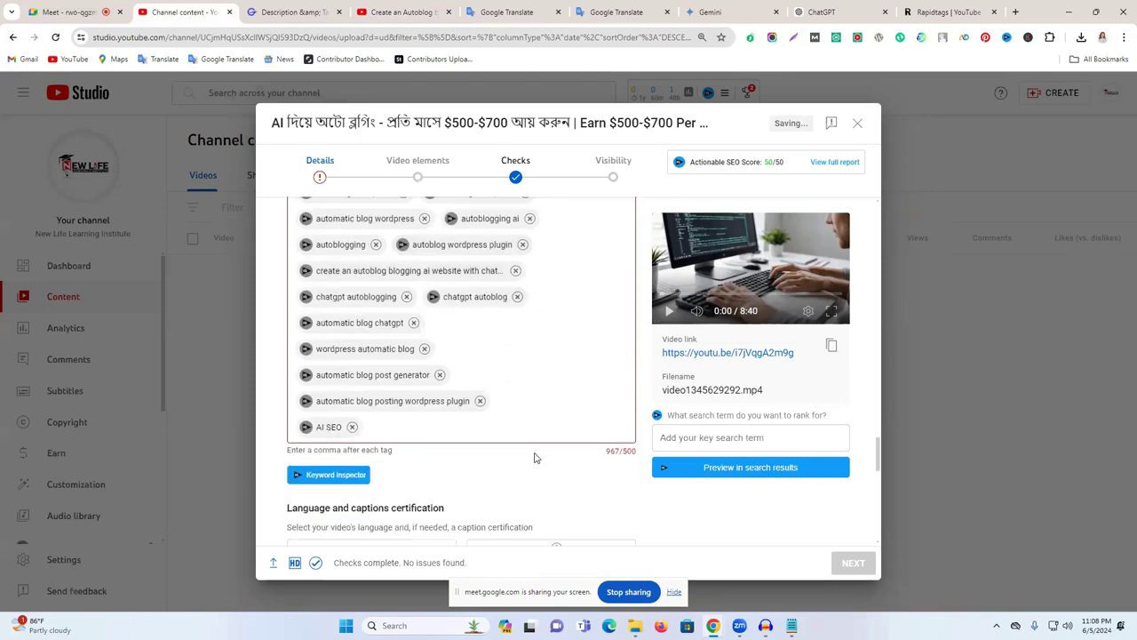
Step: Remove the tags "automatic blog posting wordpress plugin", "automatic blog post generator", "automatic blog chatgpt" and "chatgpt autoblogging"
left_click(480, 401)
left_click(439, 375)
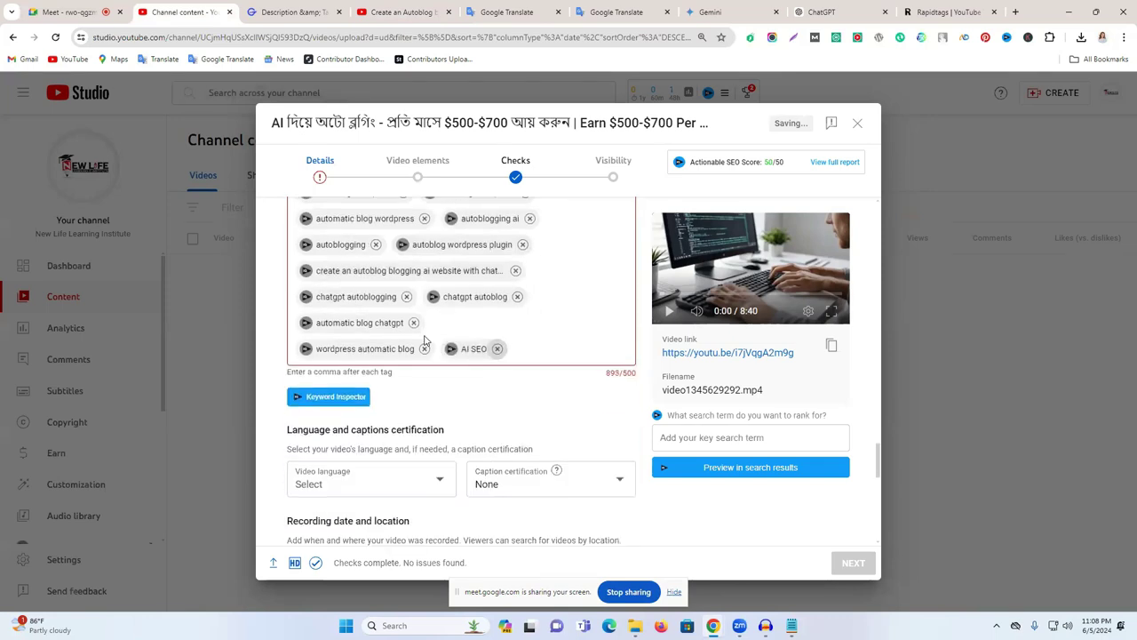
left_click(415, 323)
left_click(408, 296)
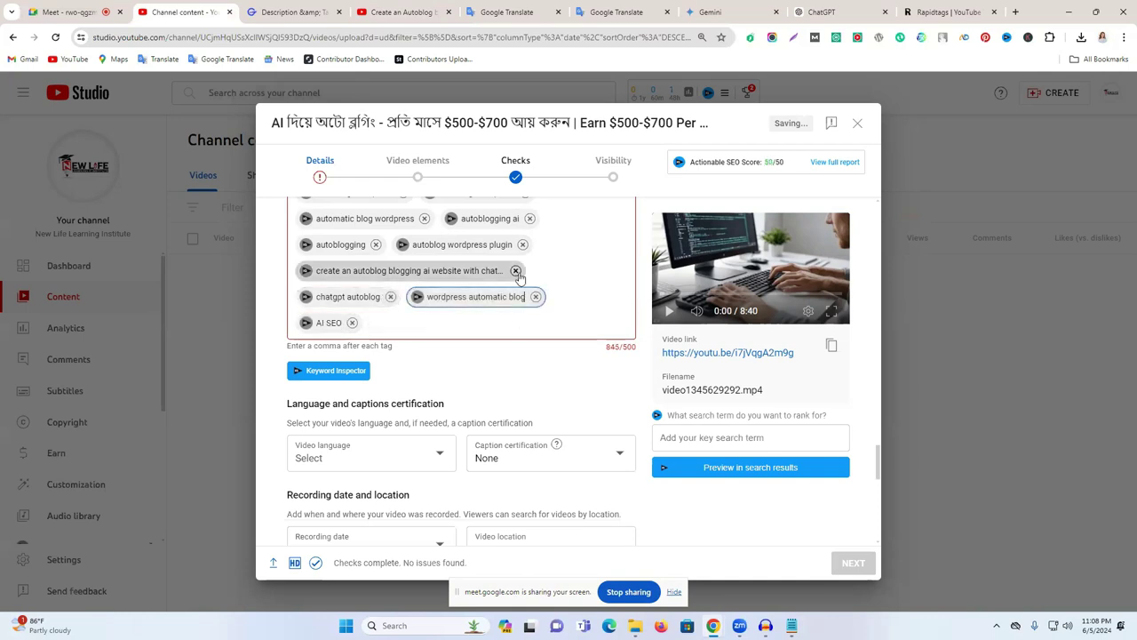
Step: Remove the tags "create an autoblog blogging ai website with chatbot wordpress", "wordpress automatic blog", "autoblog wordpress plugin", "autoblogging ai", "chatgpt autoblog" and "AI SEO"
left_click(515, 270)
left_click(535, 271)
left_click(522, 244)
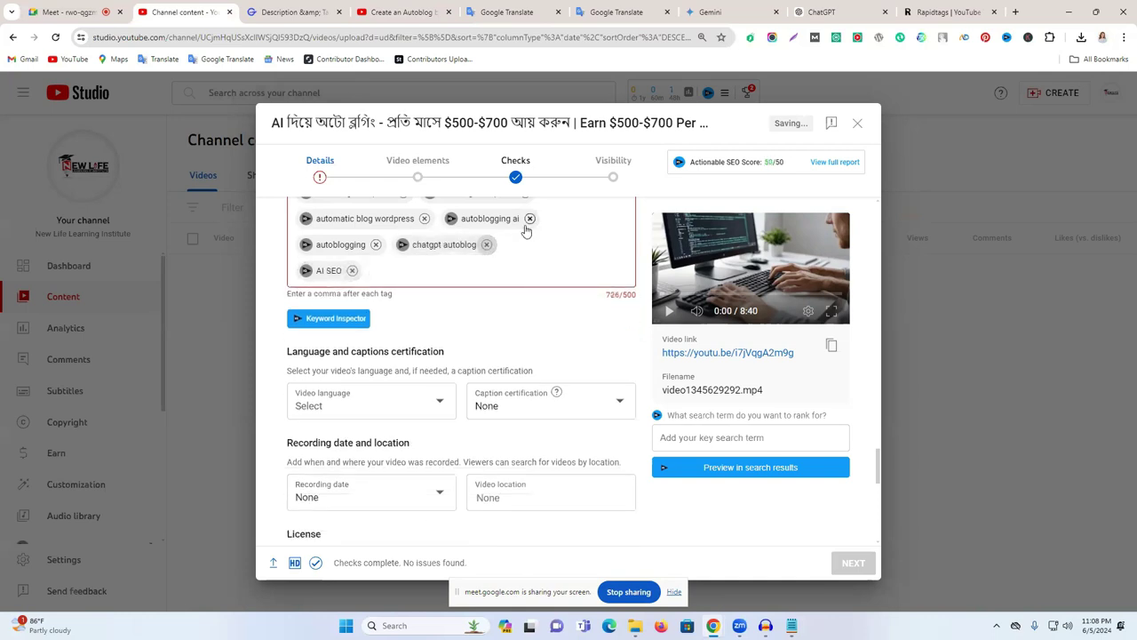
left_click(530, 218)
left_click(463, 245)
left_click(391, 244)
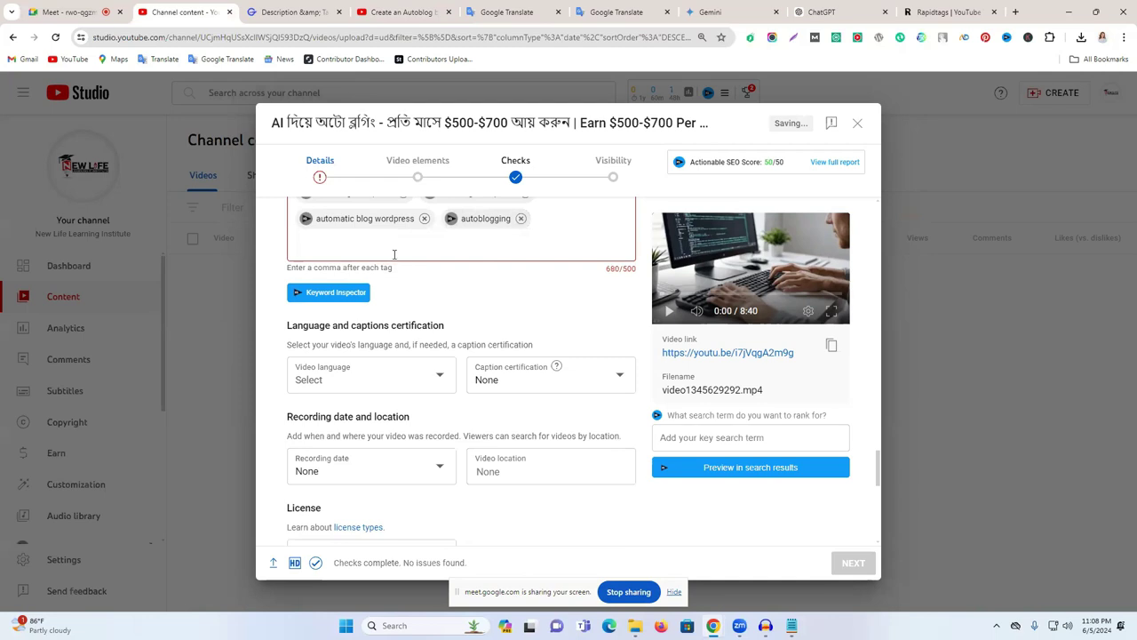
Step: Remove the tags "autoblogging", "automatic blog wordpress", "autoblog wordpress", "auto blog wordpress", "create automatic blog wordpress" and "automatic blog platform"
left_click(521, 396)
left_click(424, 396)
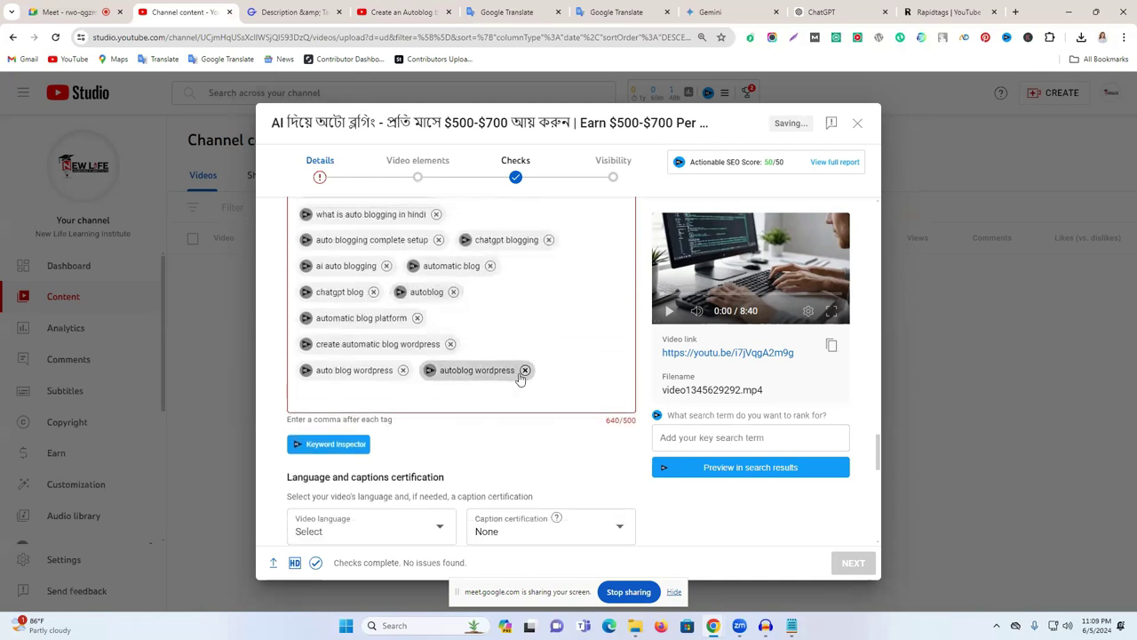
left_click(525, 369)
left_click(404, 370)
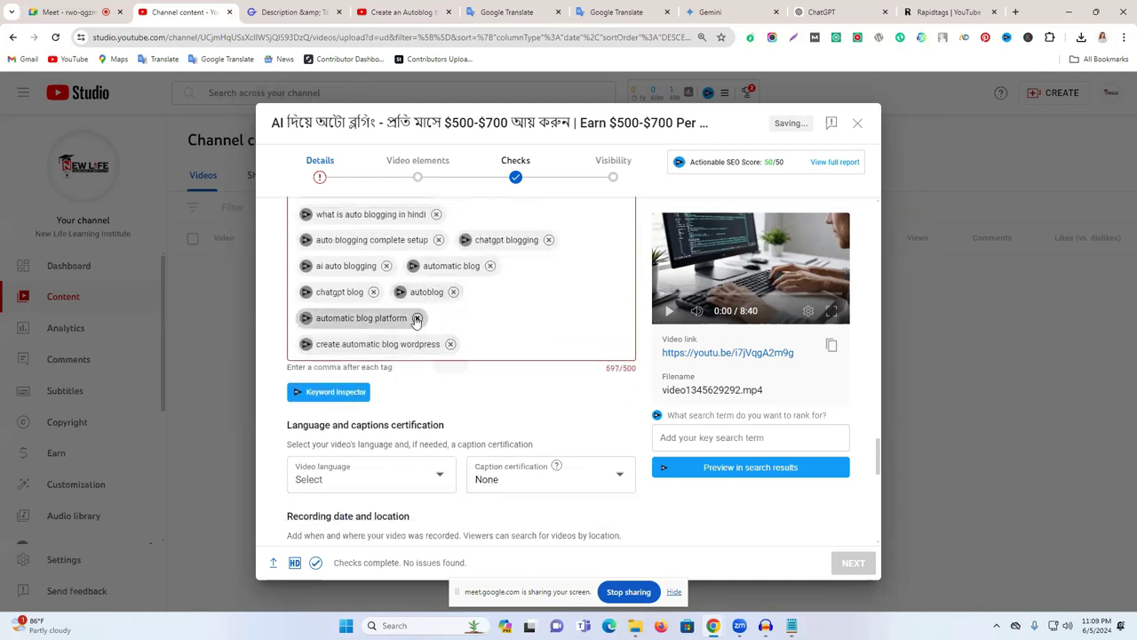
left_click(449, 343)
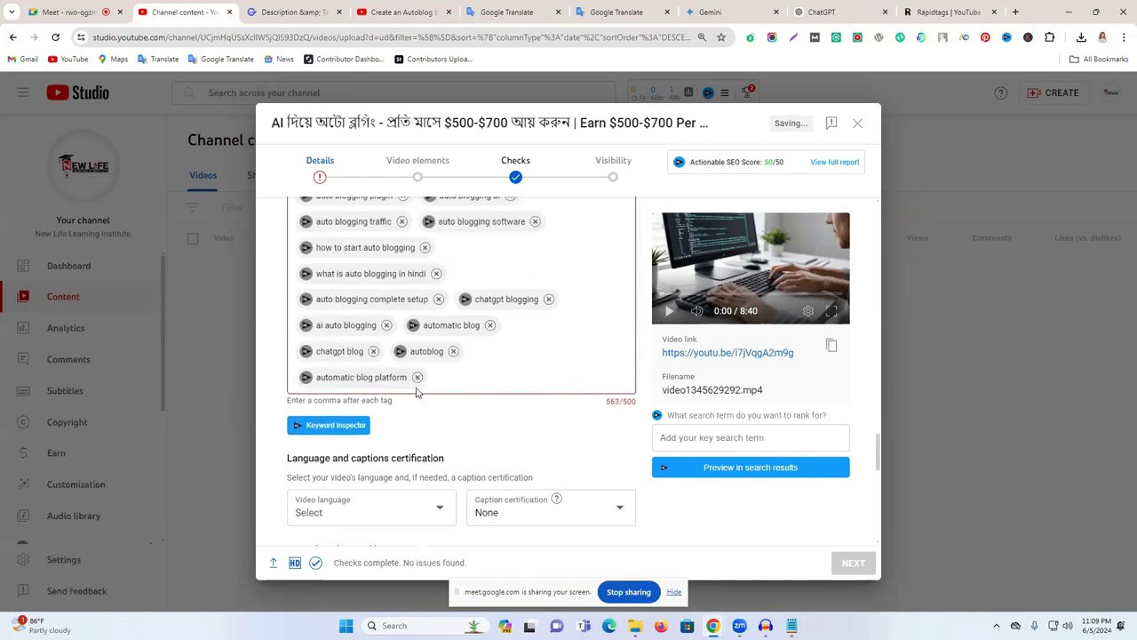
left_click(417, 377)
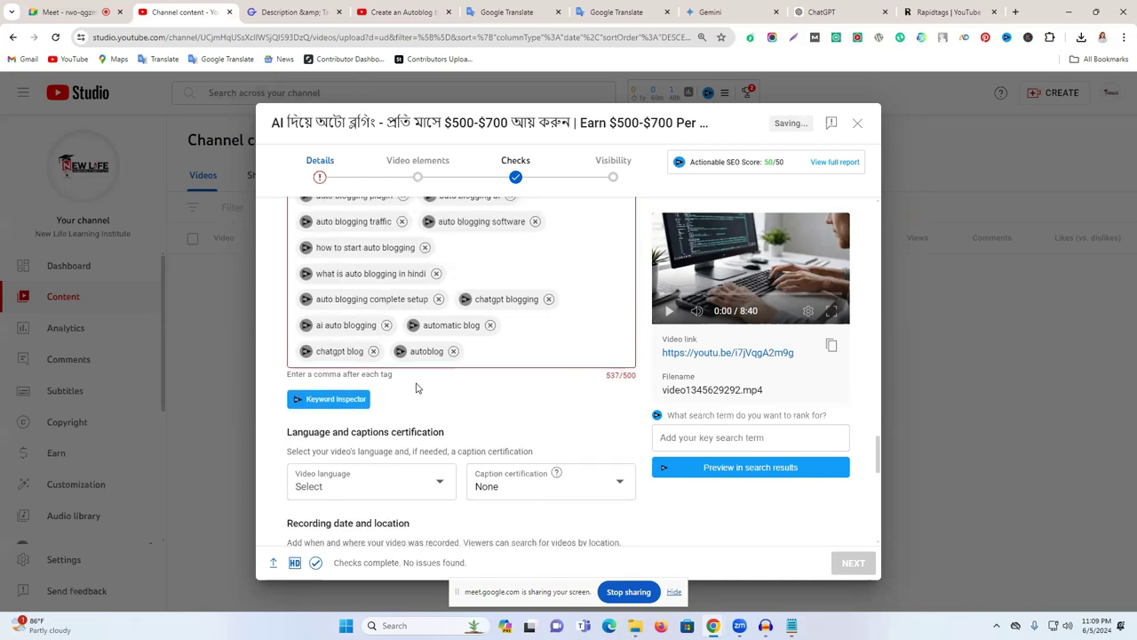
Step: Remove the tags "automatic blog", "chatgpt blogging" and "chatgpt blog" to fit the 500-character tag limit
left_click(489, 325)
left_click(547, 300)
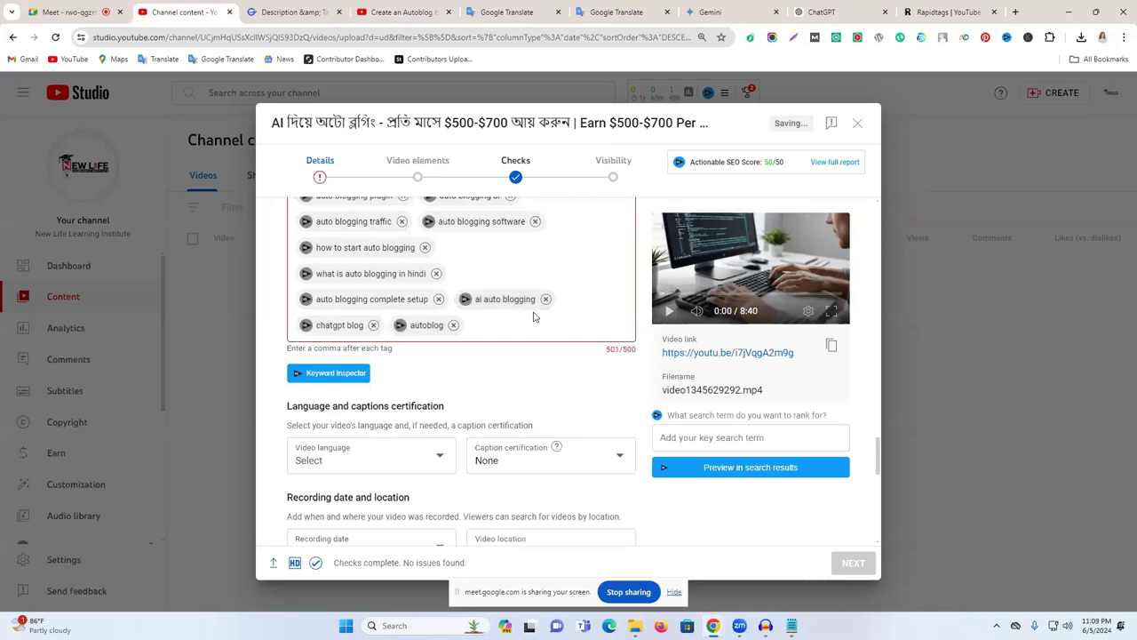
left_click(373, 326)
scroll(502, 393, "up", 2)
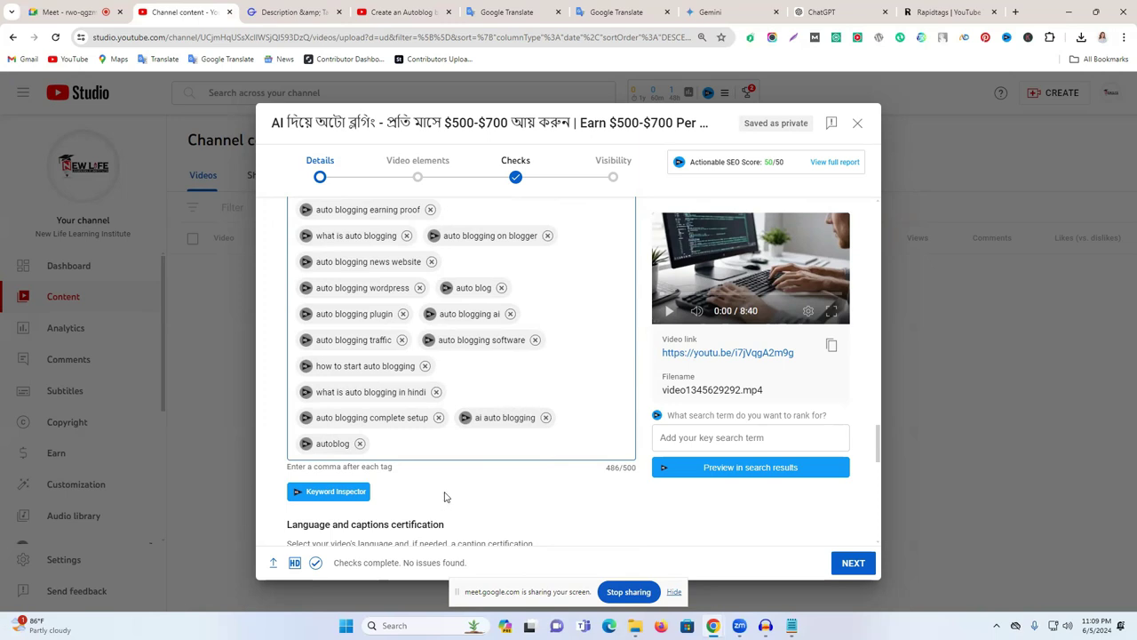
Step: Review the language, caption, recording date and license settings below the tags, and open the video location search
scroll(573, 444, "down", 2)
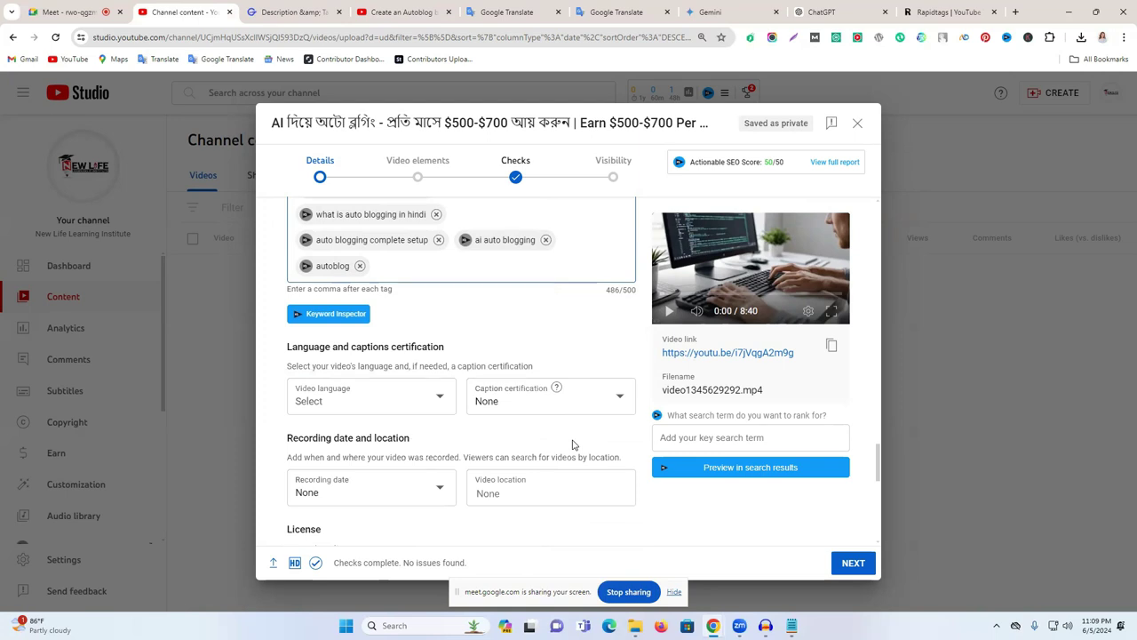
scroll(574, 445, "down", 2)
scroll(573, 444, "up", 2)
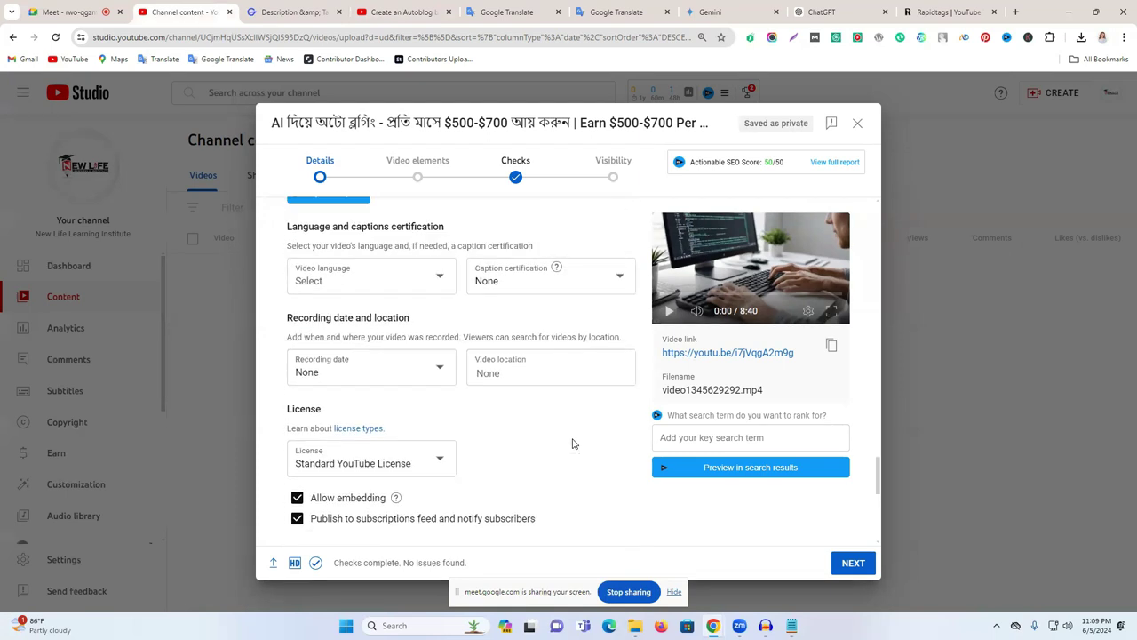
left_click(536, 435)
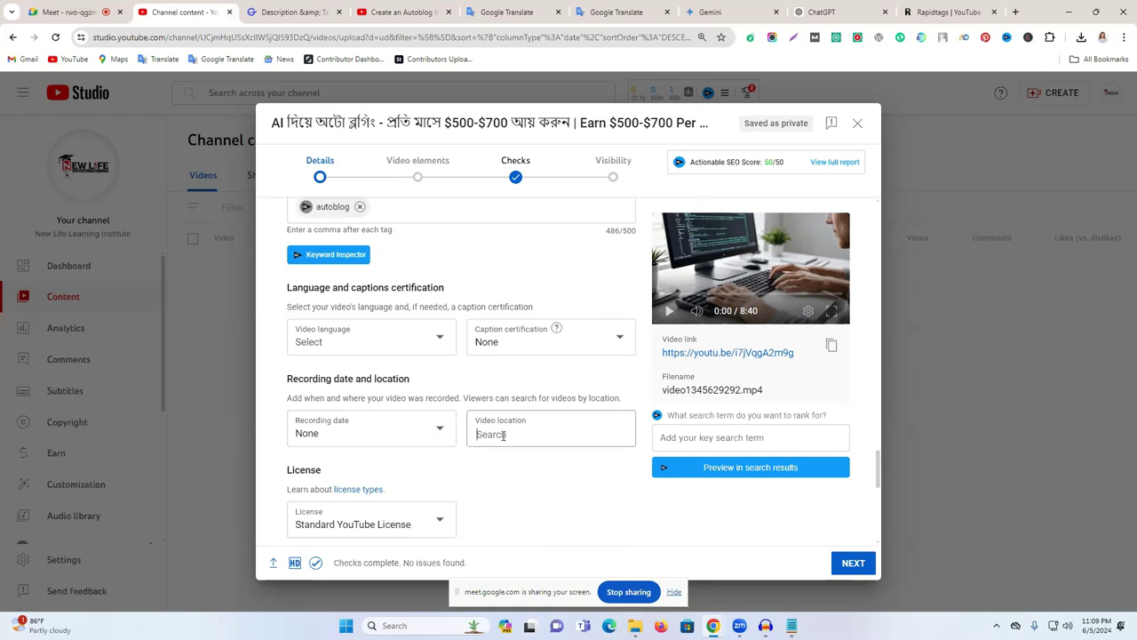
scroll(503, 434, "up", 1)
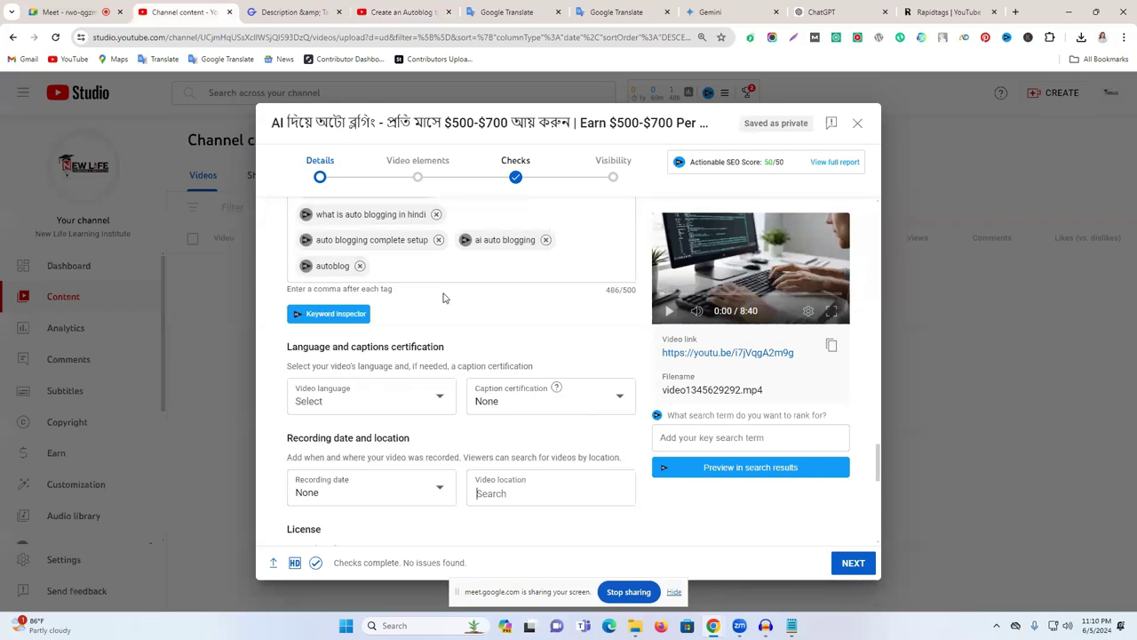
scroll(544, 358, "down", 1)
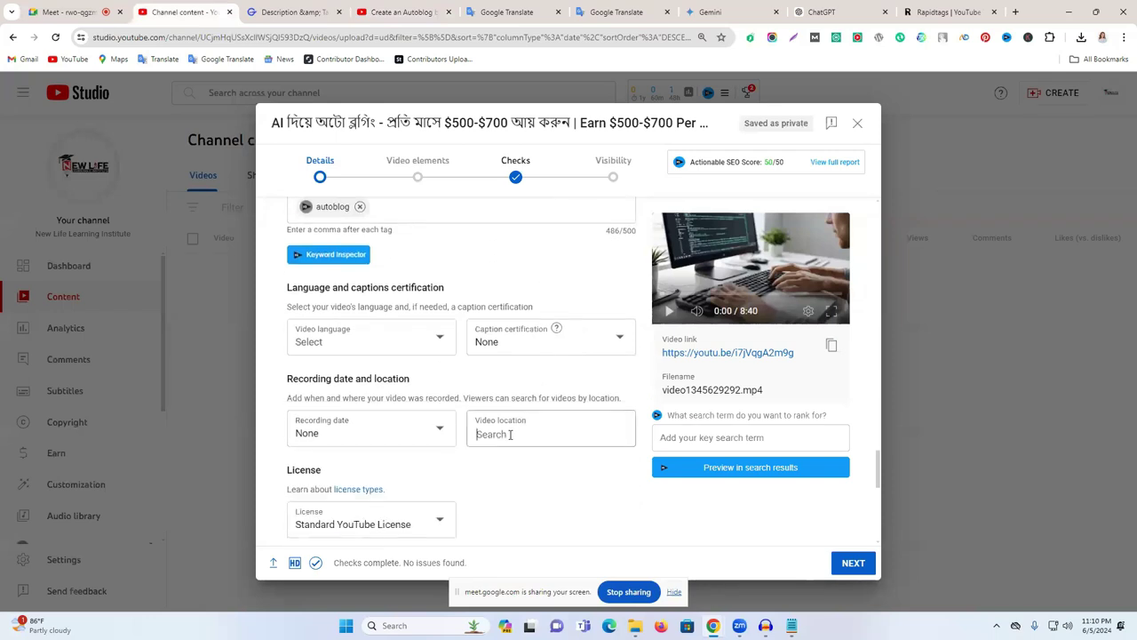
scroll(511, 434, "down", 3)
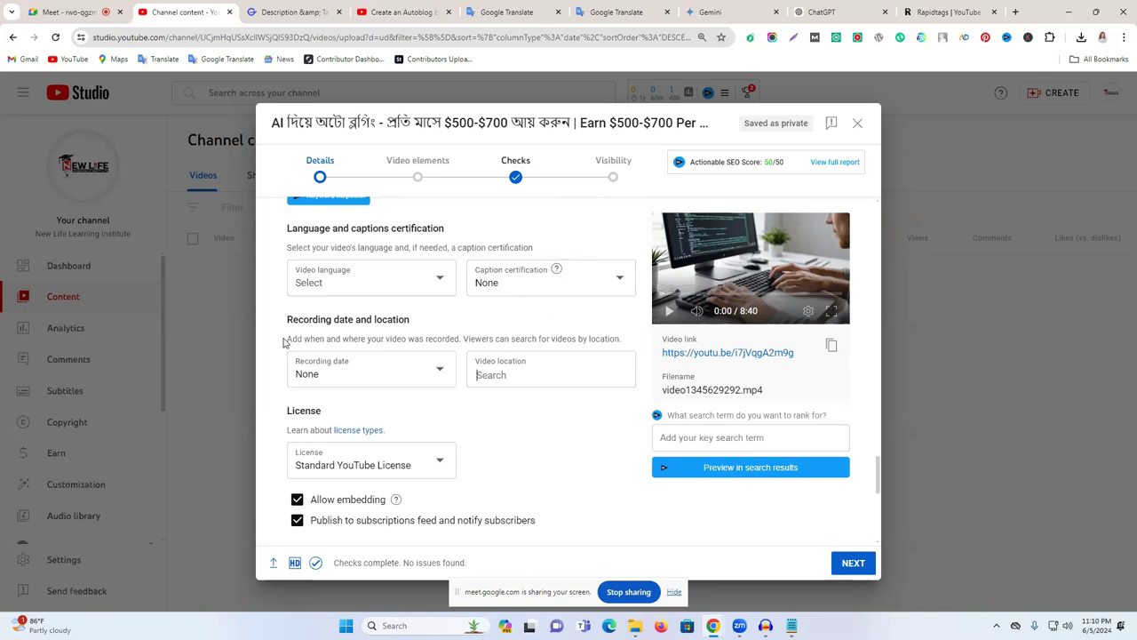
Step: Set the video's category to Education and continue to the Video elements stage
scroll(508, 380, "down", 5)
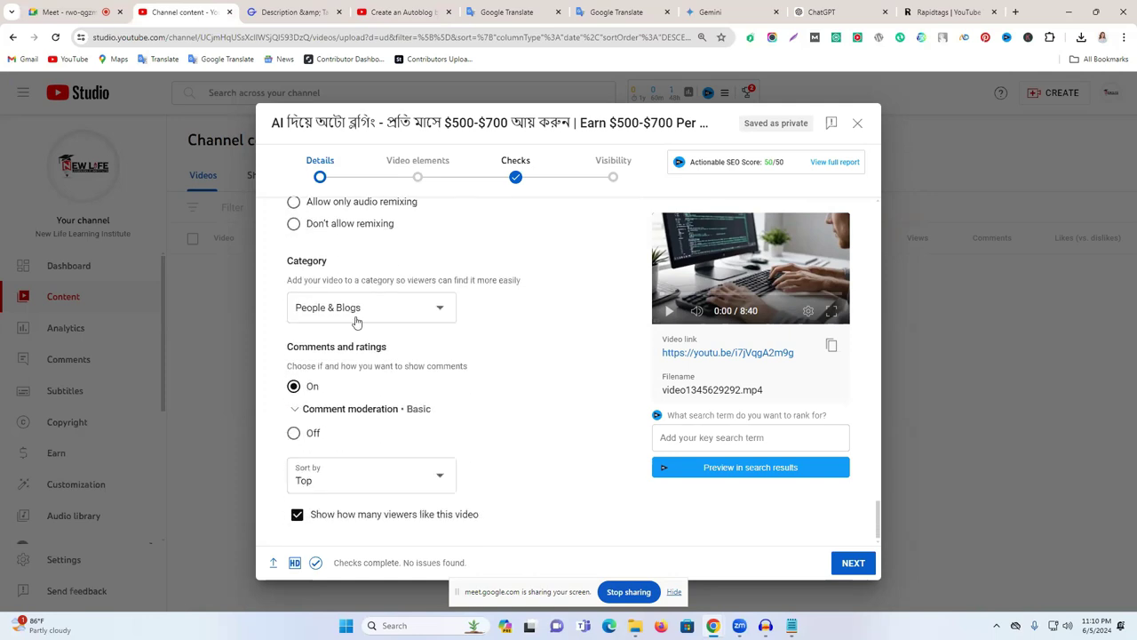
left_click(320, 315)
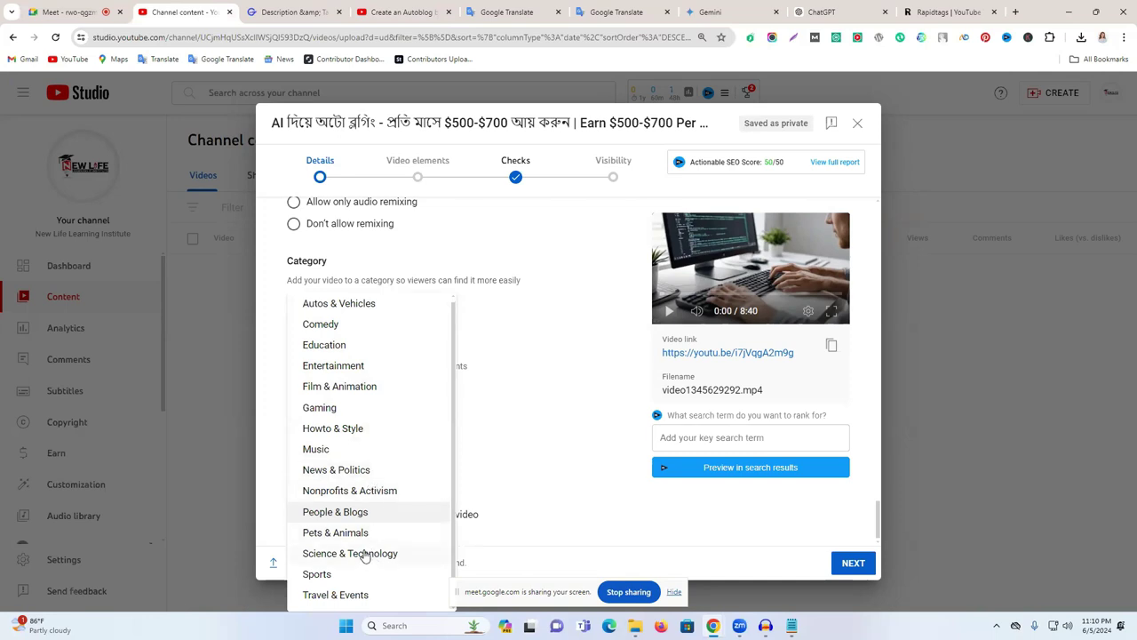
left_click(360, 355)
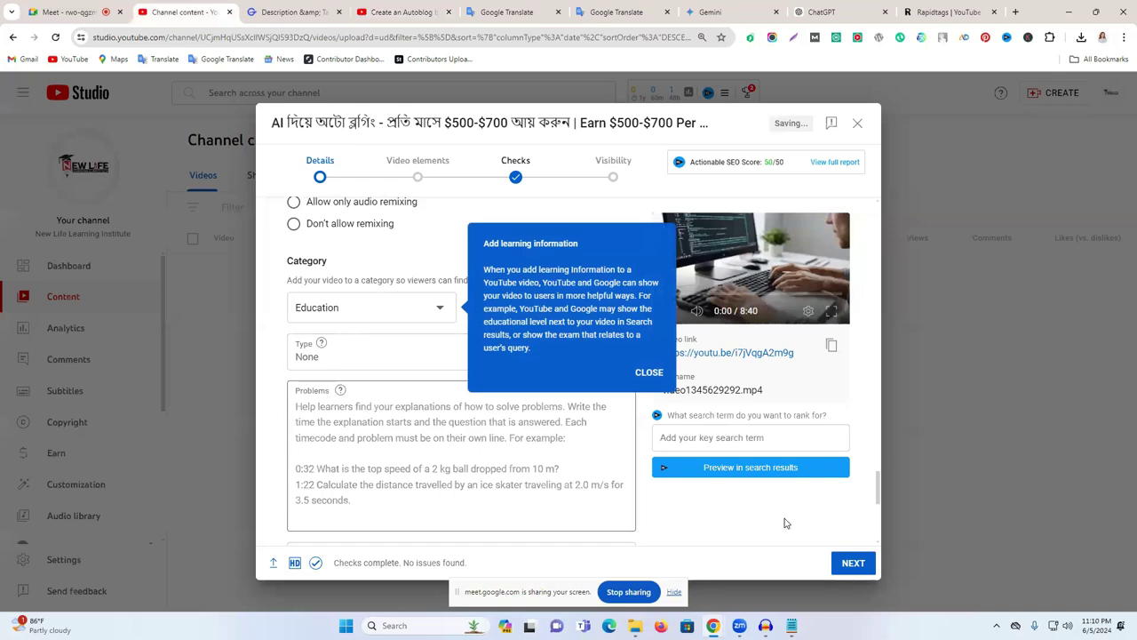
left_click(853, 564)
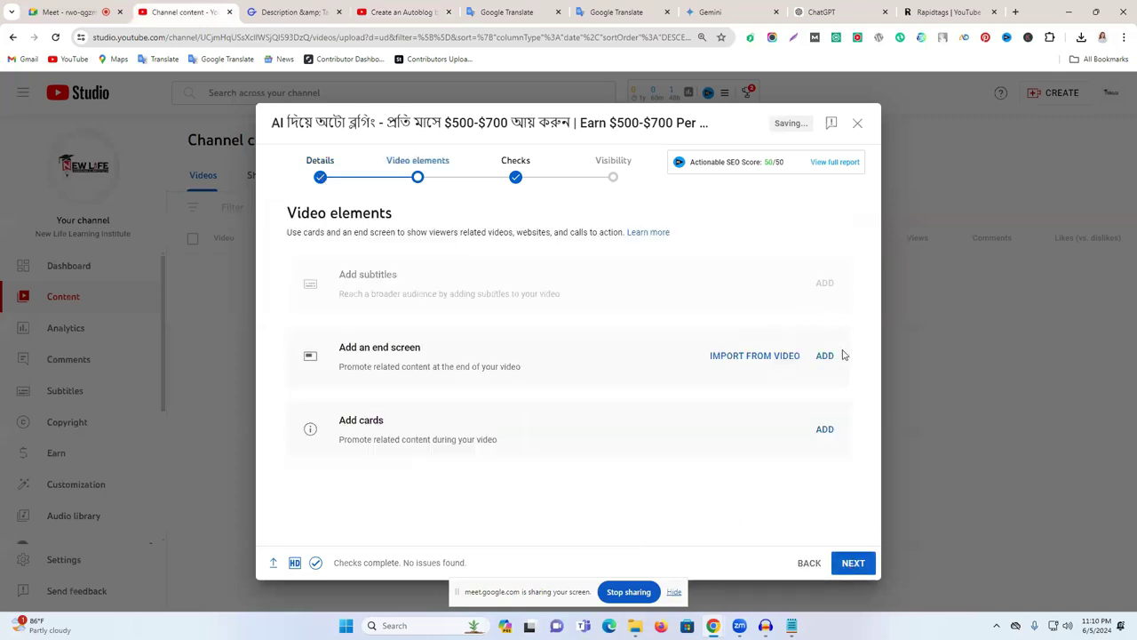
Step: Add a video card linking to another of the channel's videos and save the cards
left_click(825, 430)
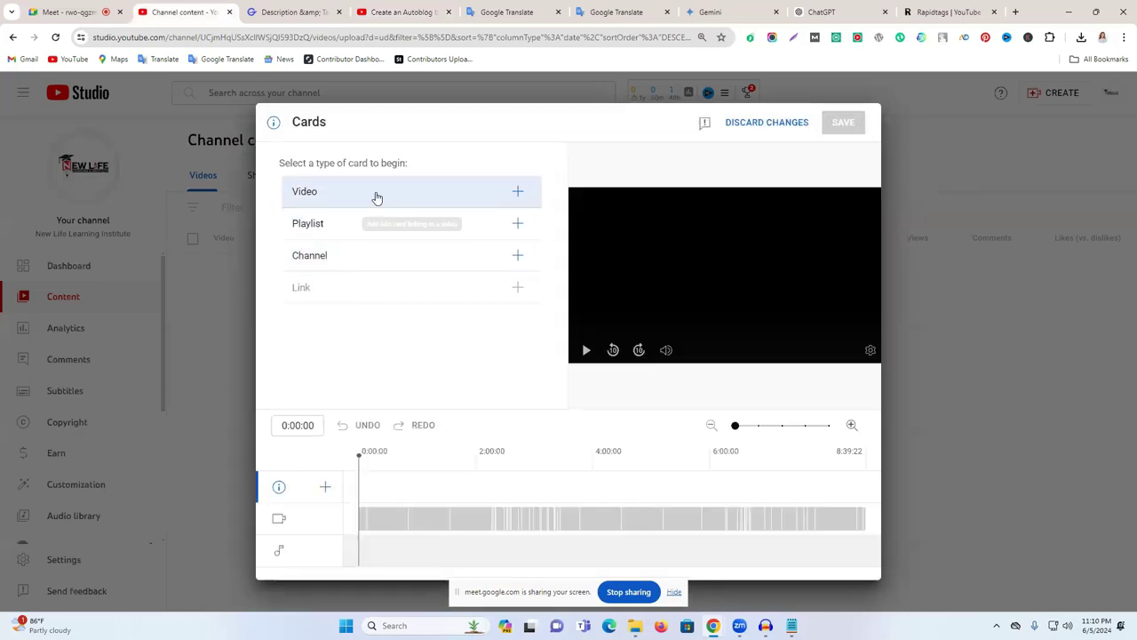
left_click(376, 195)
left_click(519, 262)
left_click(846, 129)
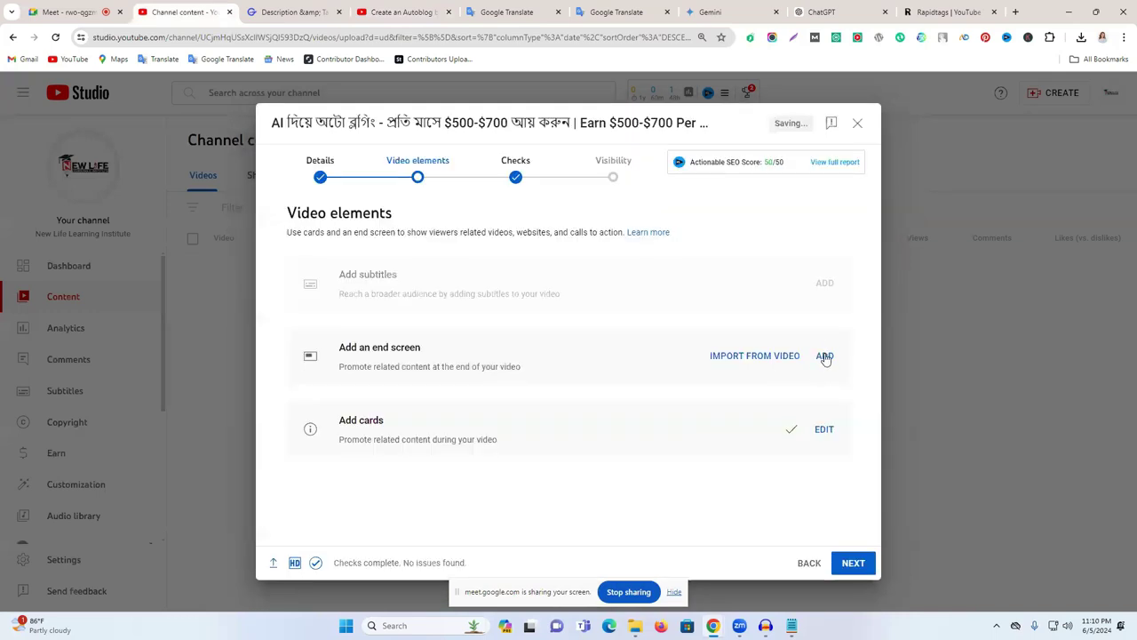
Step: Add a "1 video, 1 subscribe" end screen featuring the channel's AI passive income video, and save it
left_click(824, 356)
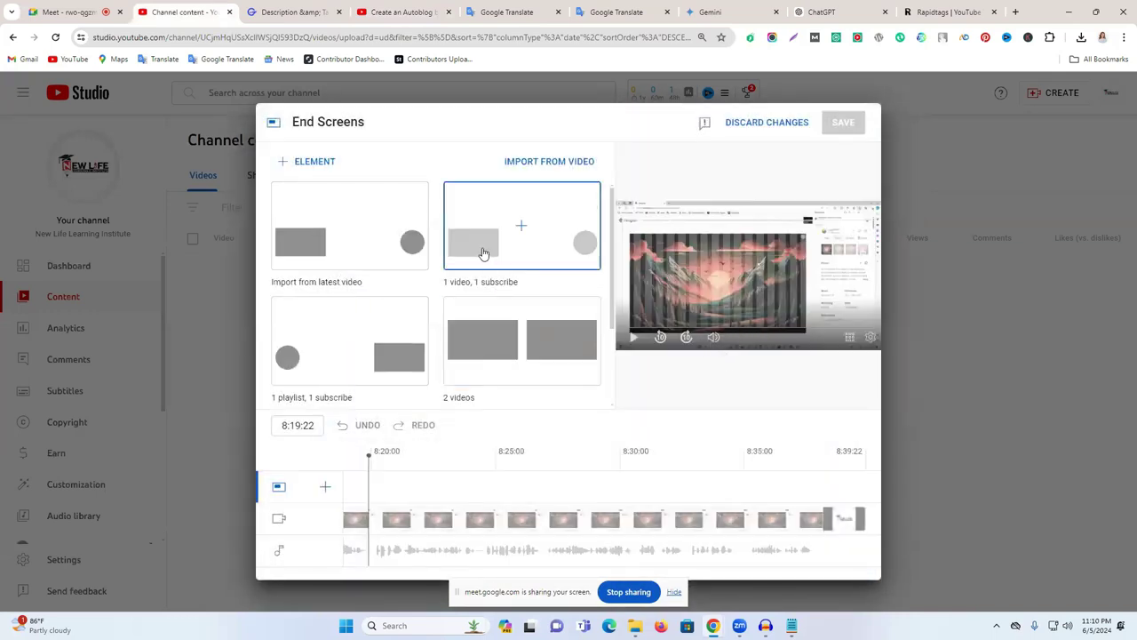
left_click(488, 221)
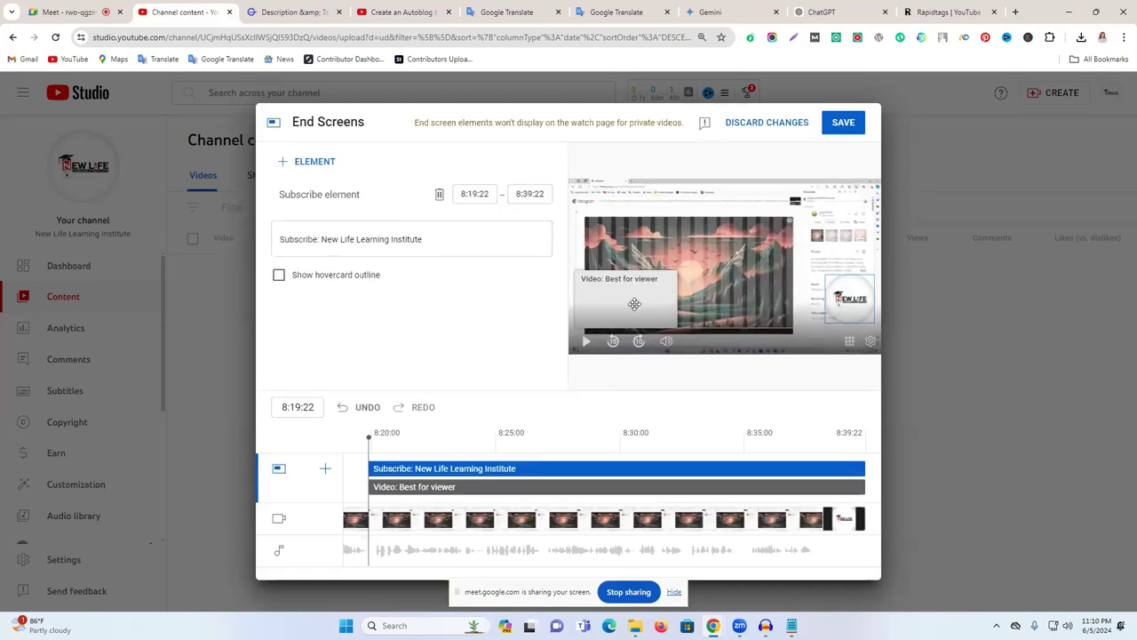
left_click(394, 356)
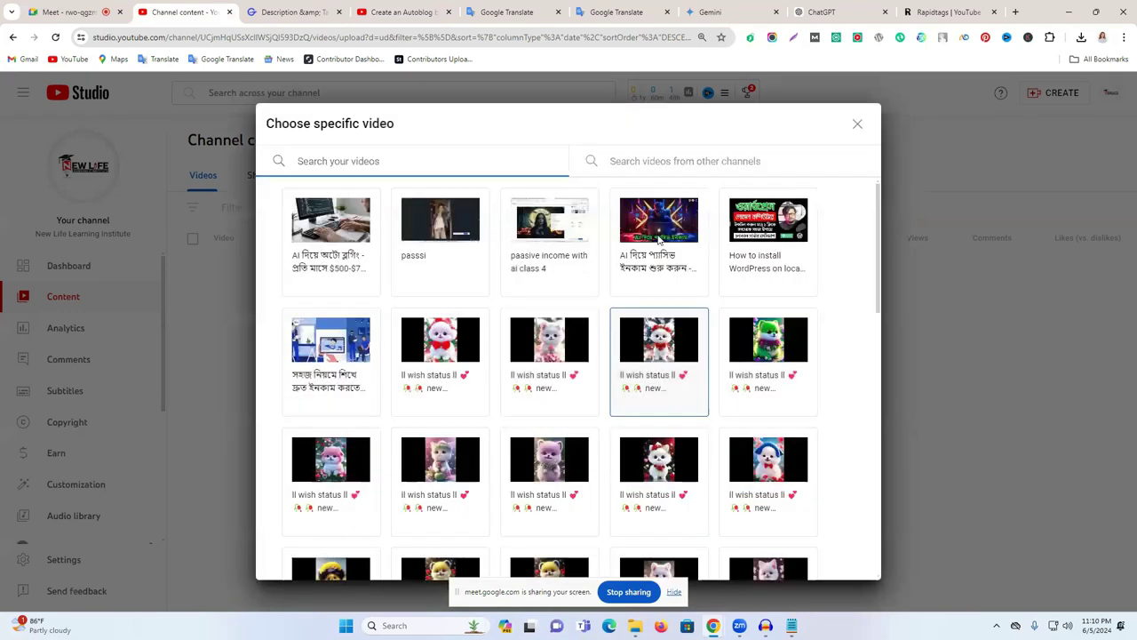
left_click(662, 244)
left_click(842, 125)
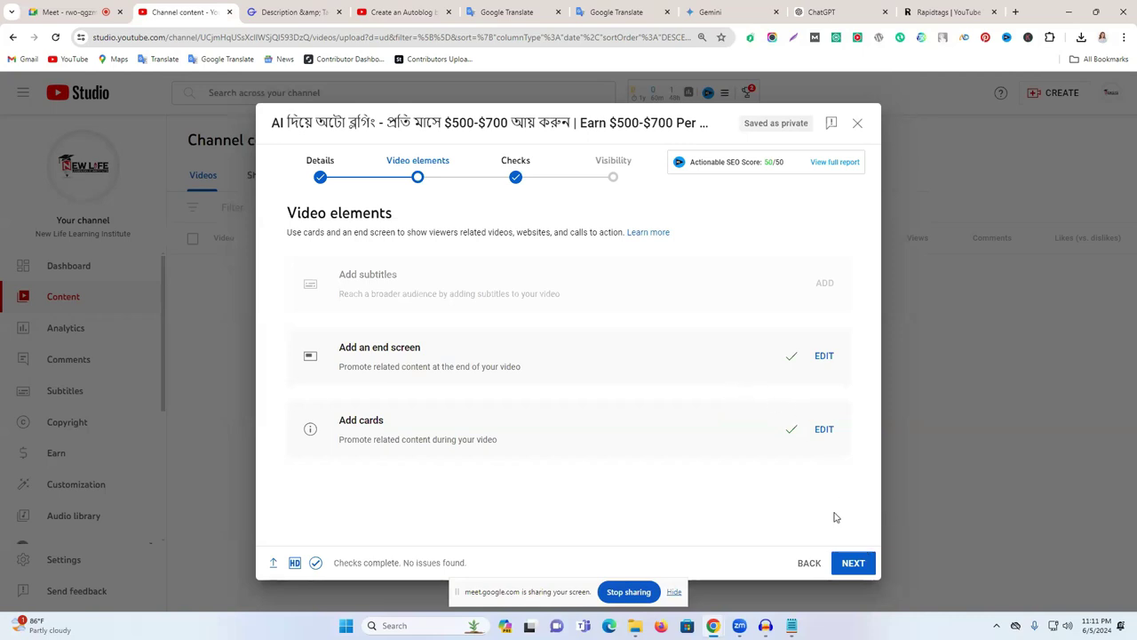
Step: Review the copyright check result and continue to the Visibility stage
left_click(854, 563)
left_click_drag(290, 269, 355, 274)
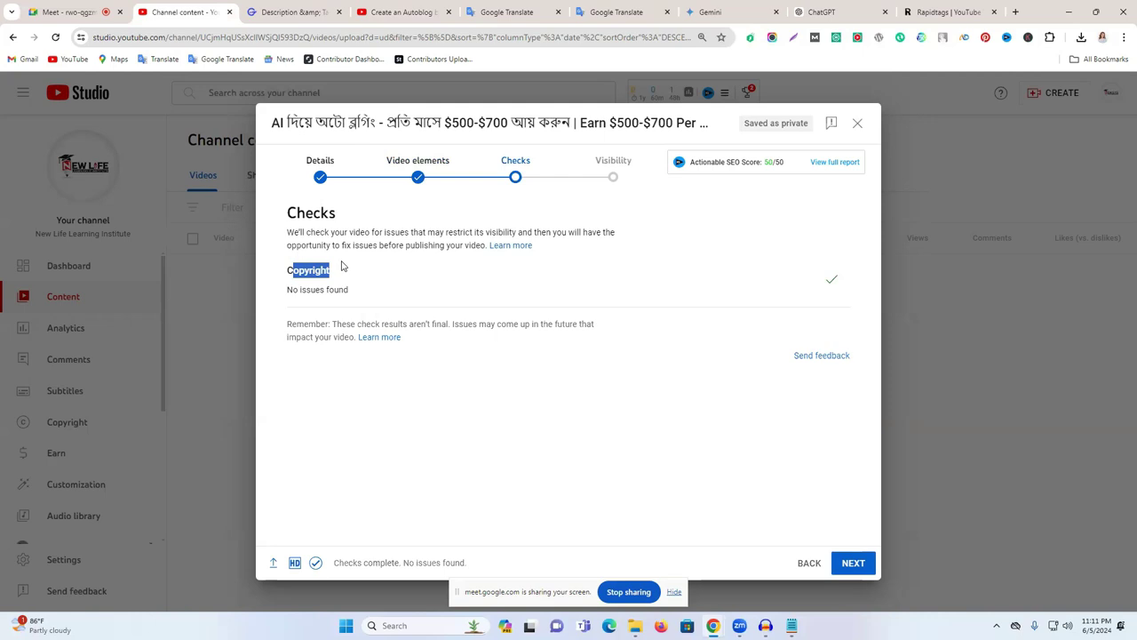
left_click(567, 169)
left_click(854, 562)
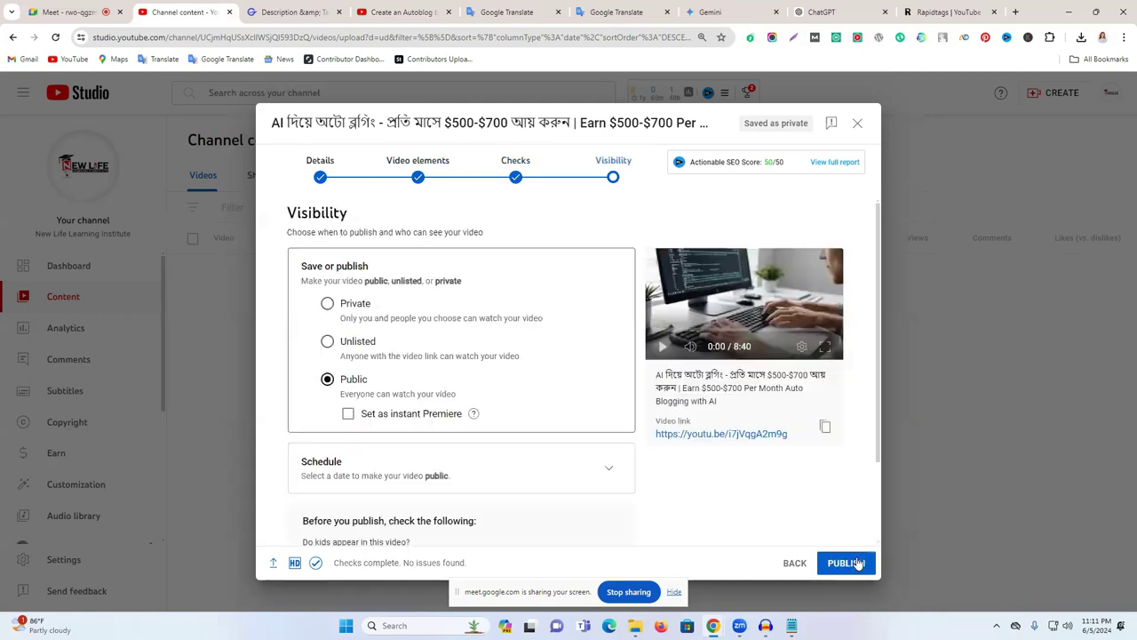
Step: Try the Private, Unlisted and Public visibility options in turn
scroll(435, 238, "down", 2)
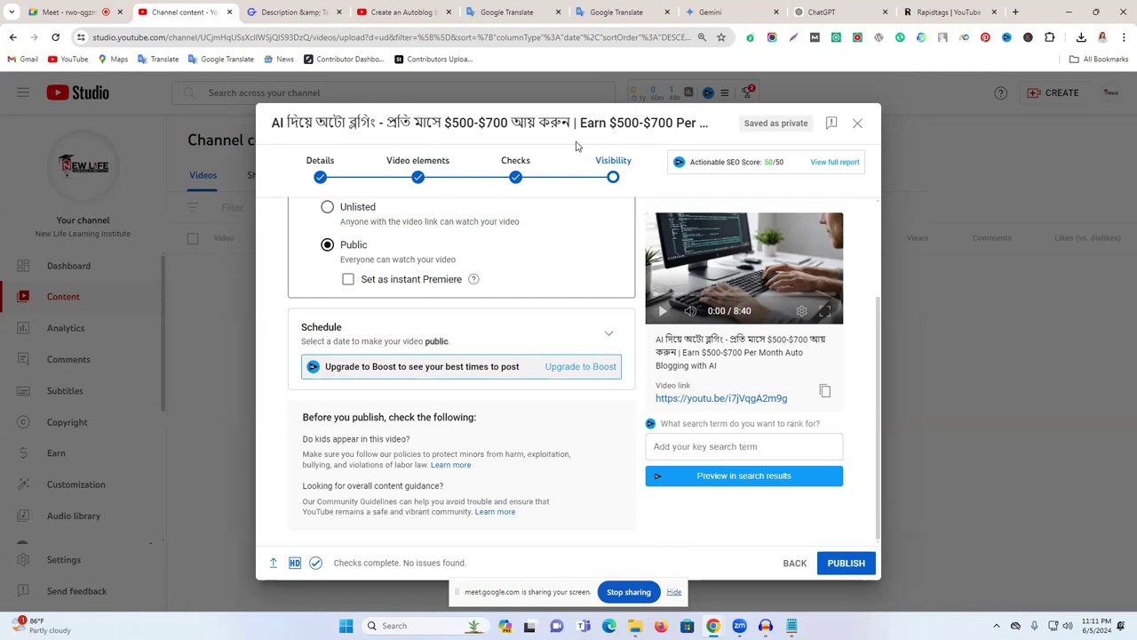
scroll(533, 231, "up", 2)
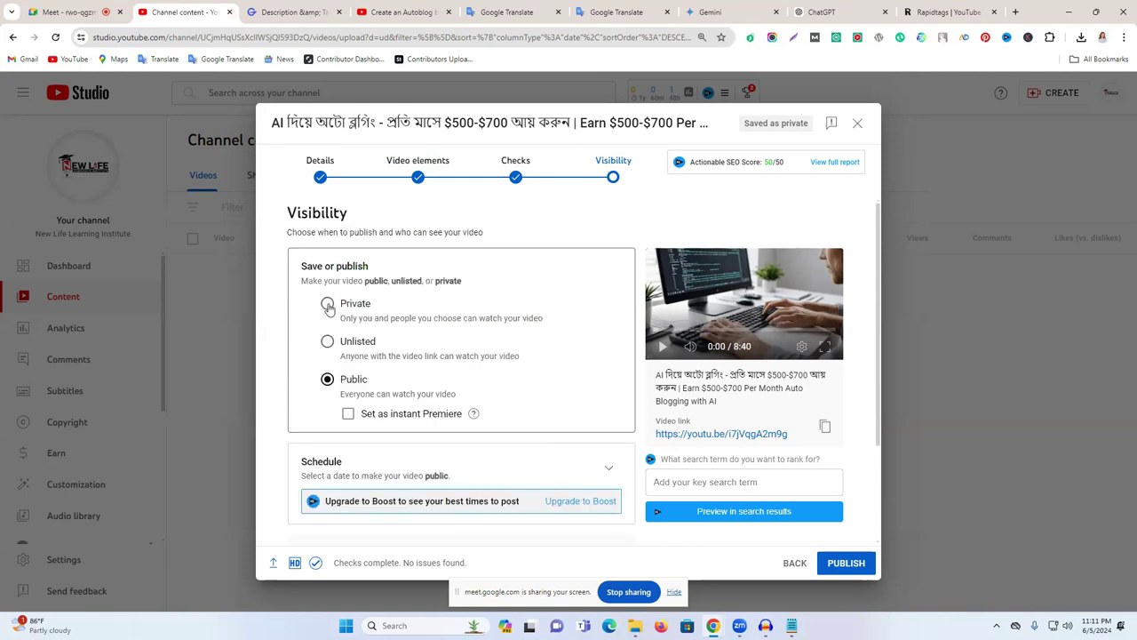
left_click(331, 305)
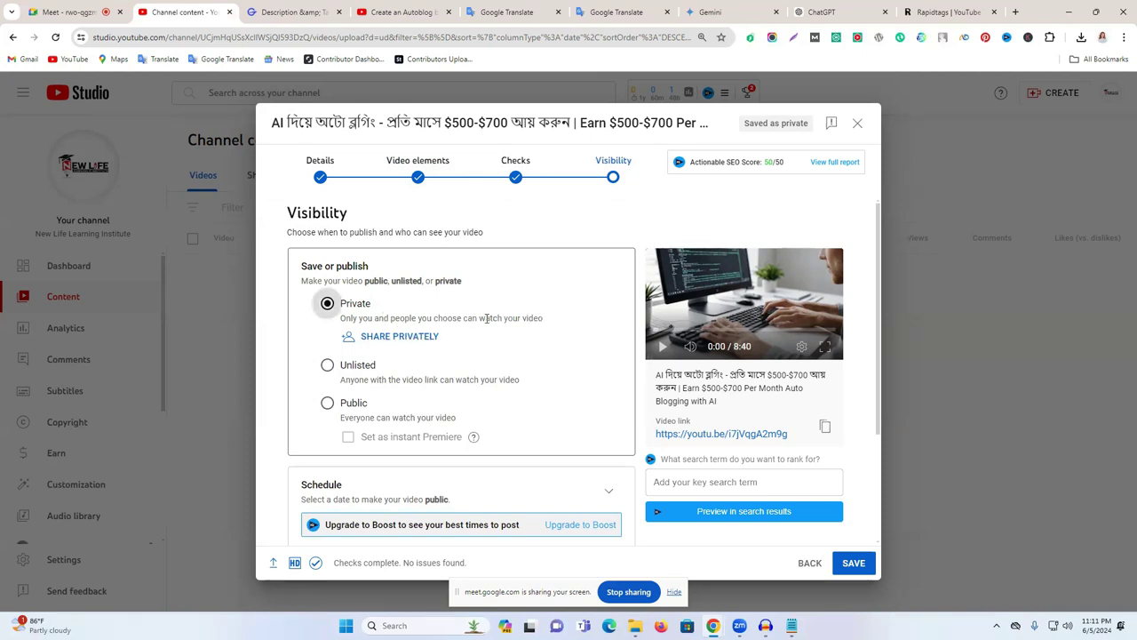
left_click(327, 365)
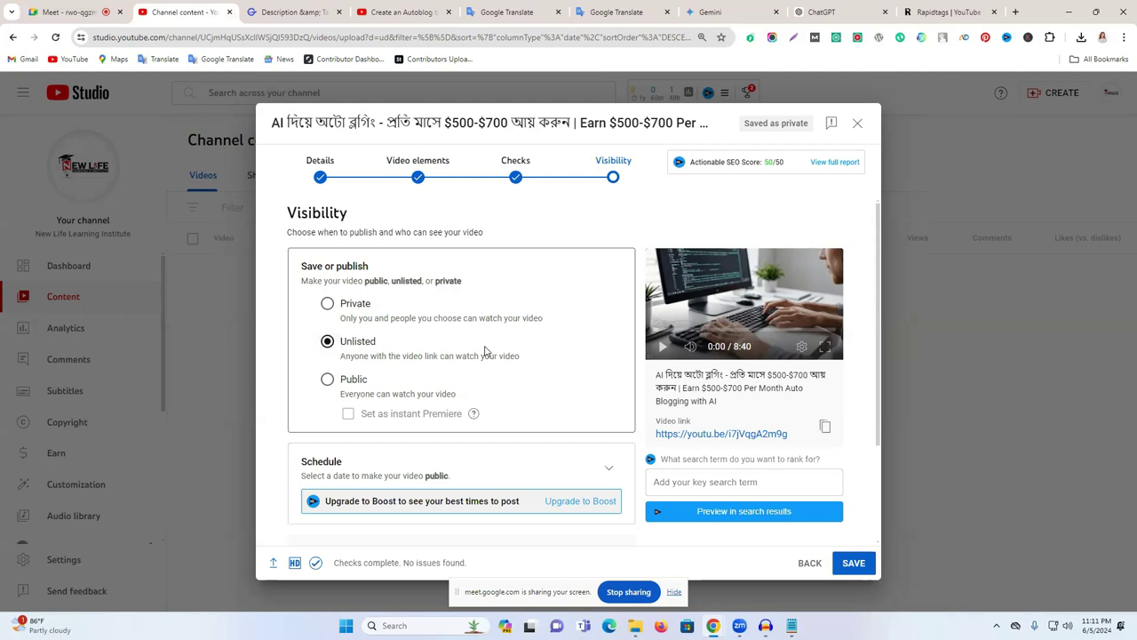
left_click(328, 379)
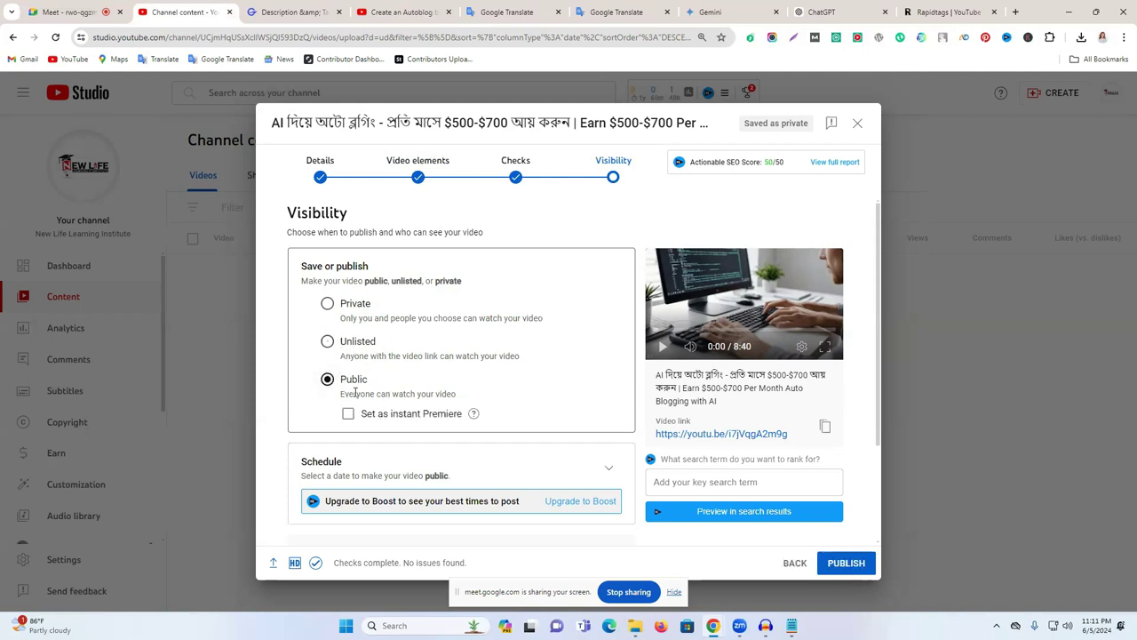
Step: Try the instant Premiere option, view the Schedule settings, and return to the save or publish options
scroll(354, 413, "down", 1)
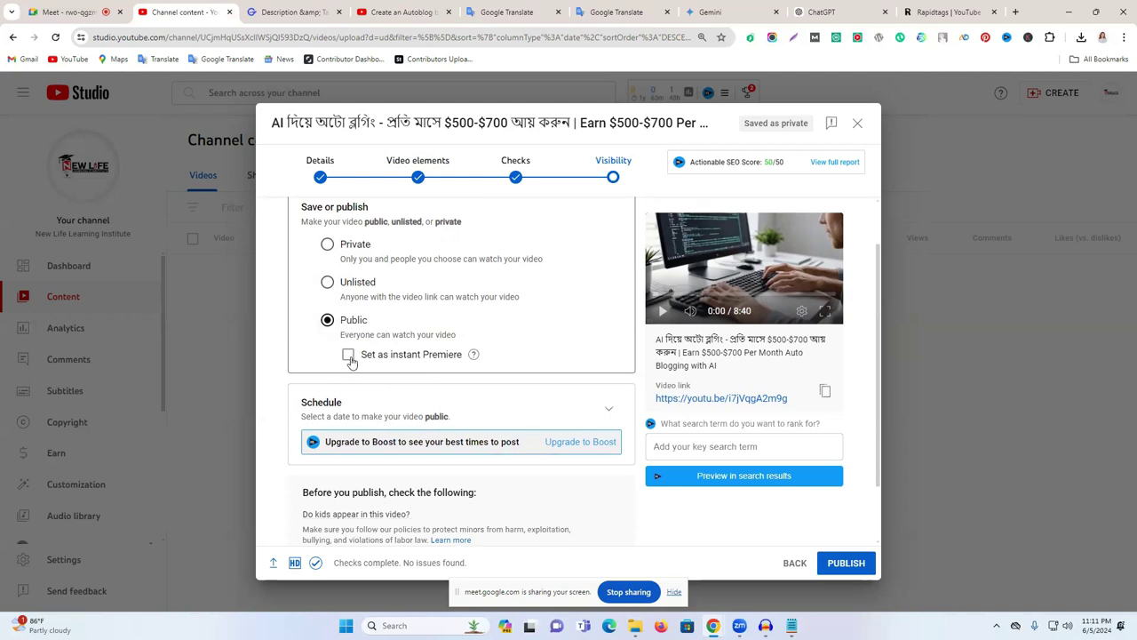
left_click(343, 356)
left_click(348, 354)
scroll(521, 373, "down", 1)
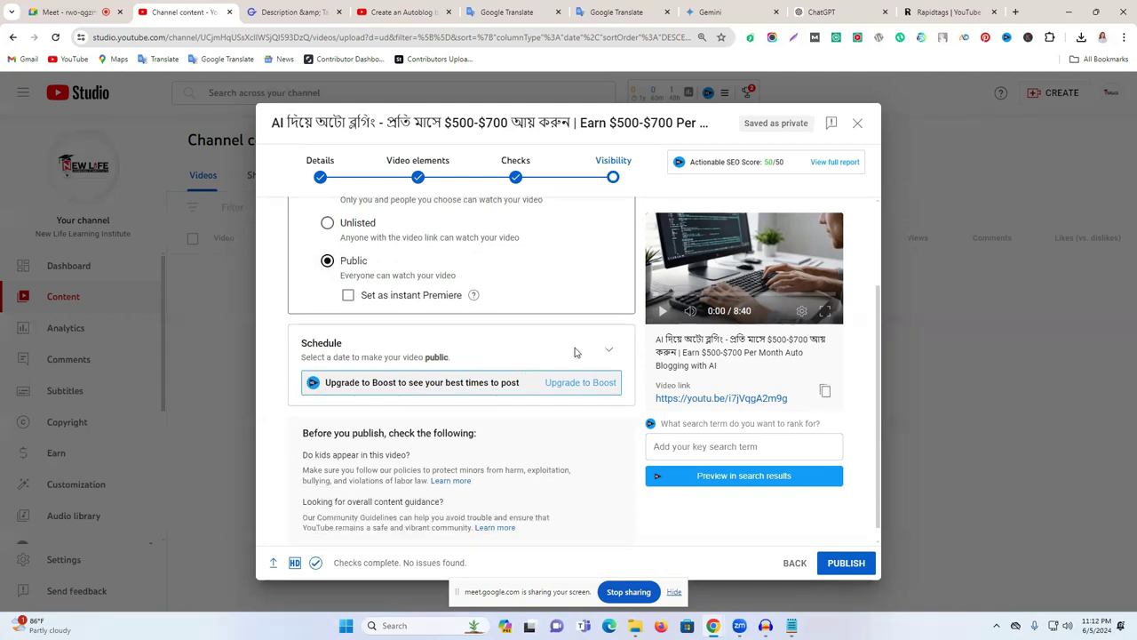
left_click(576, 352)
scroll(532, 353, "up", 2)
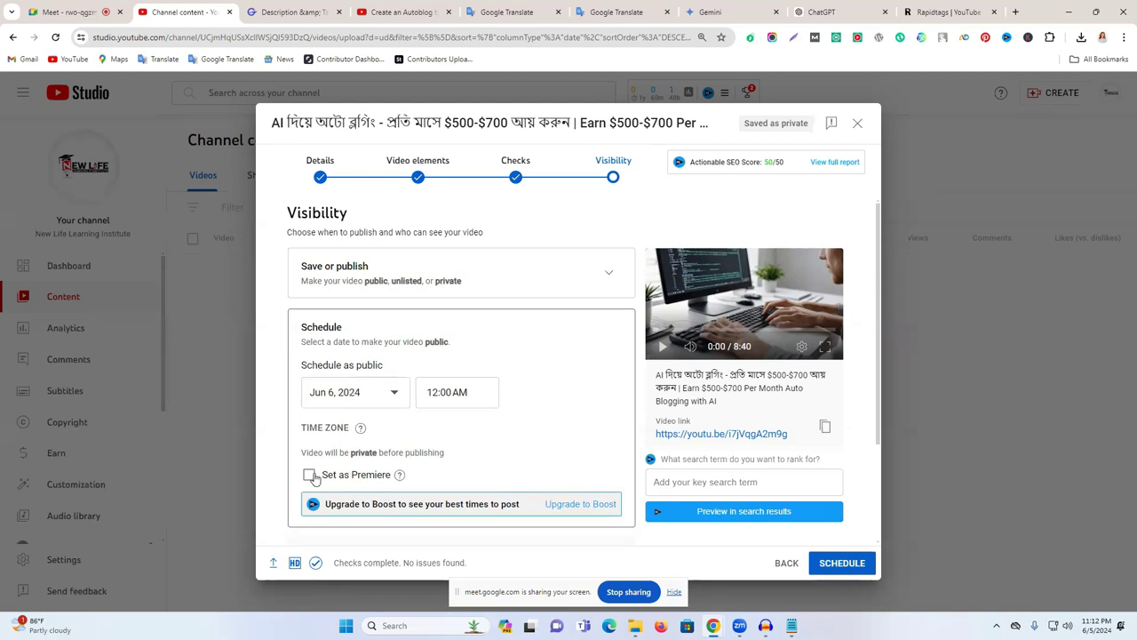
left_click(600, 277)
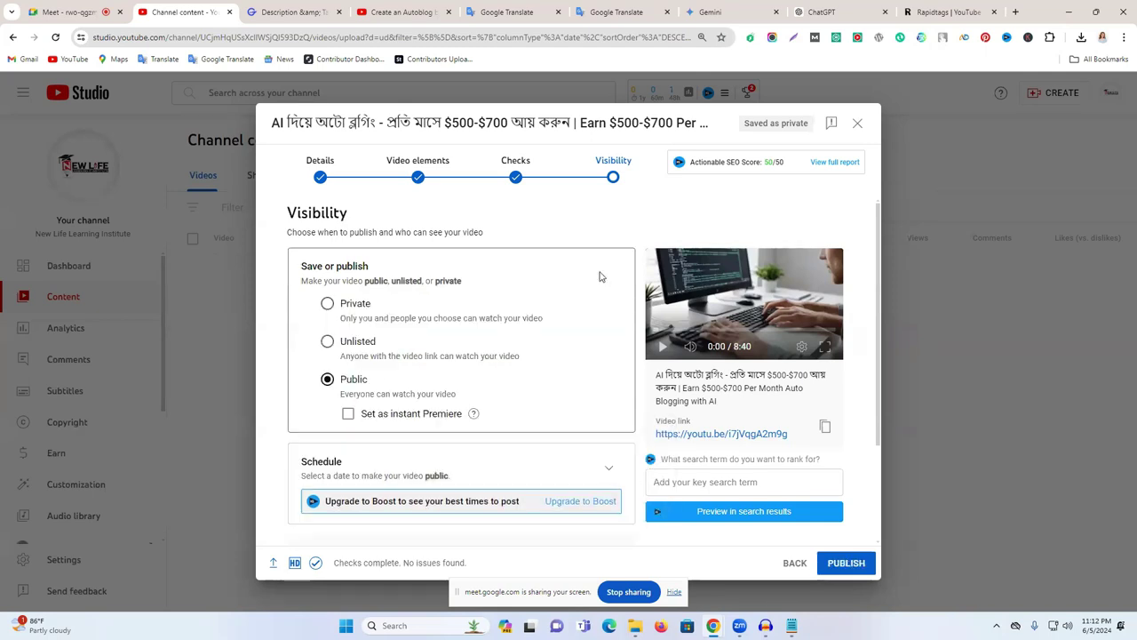
Step: Set the video's visibility to Unlisted, save it, and close the published-video dialog
scroll(587, 400, "down", 3)
scroll(622, 427, "up", 3)
left_click(327, 343)
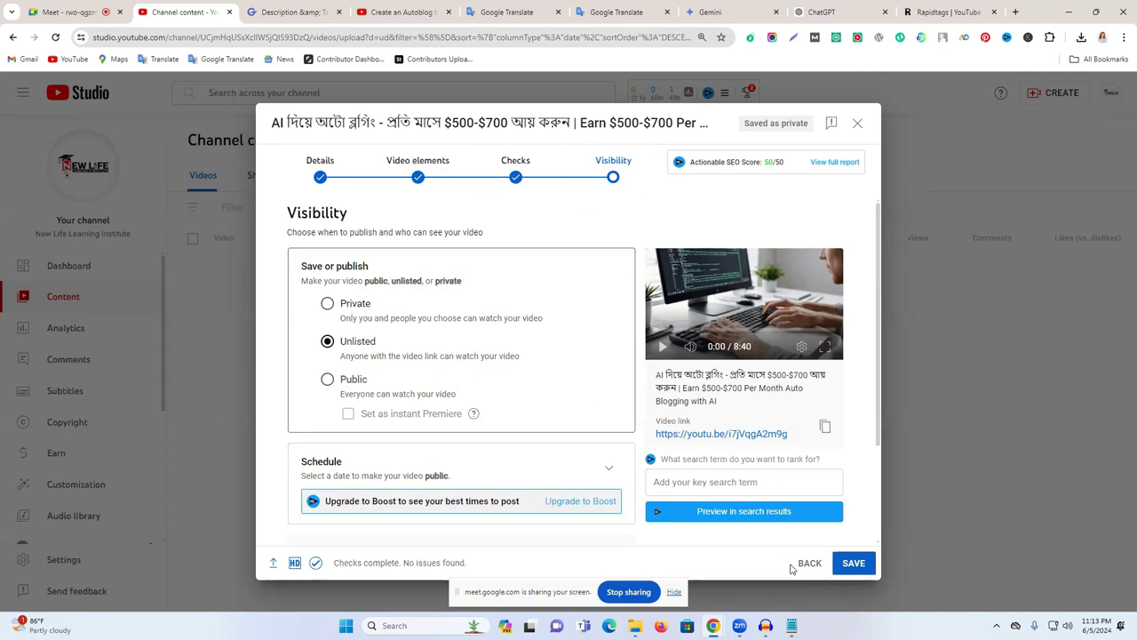
left_click(853, 569)
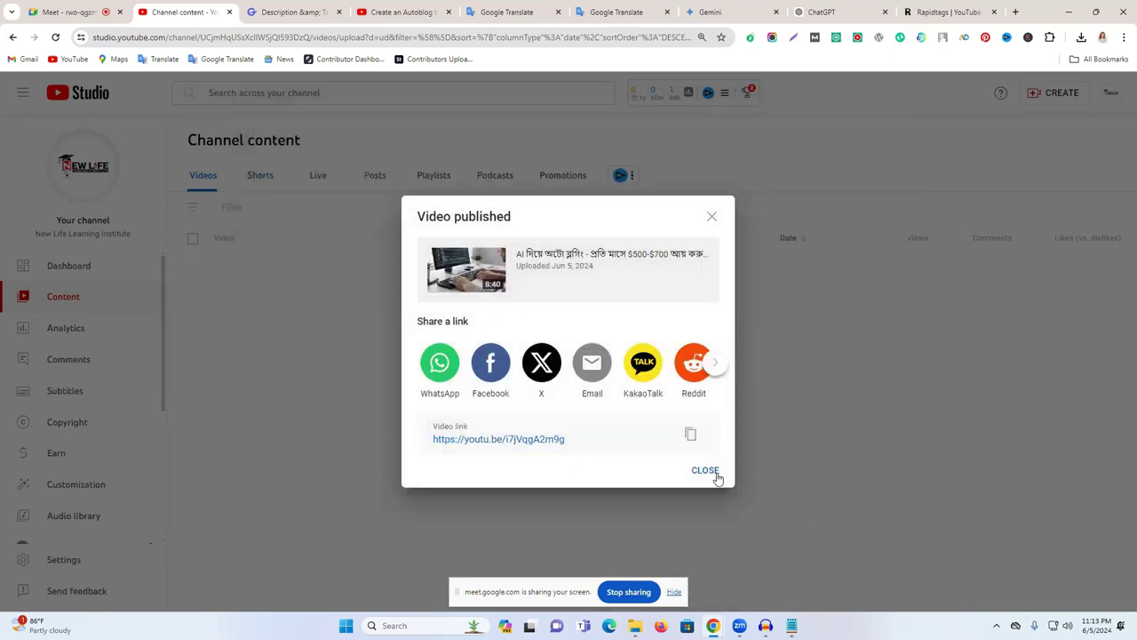
left_click(705, 471)
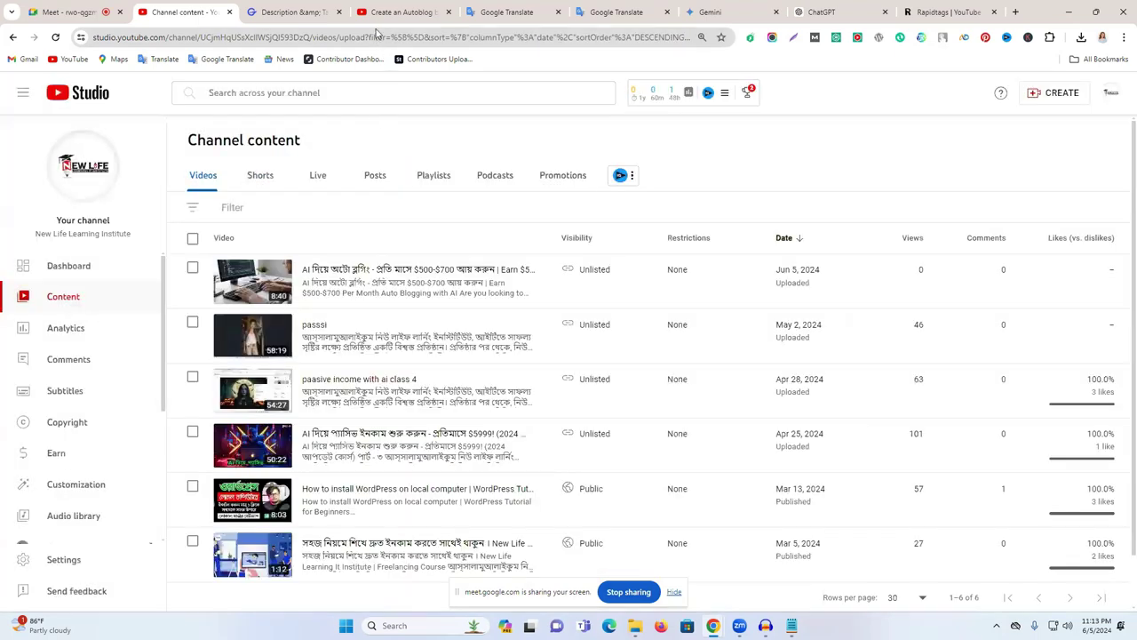
Step: Return to the competing video "Create an Autoblog blogging AI website with ChatGPT in WordPress" and collapse its vidIQ overview
left_click(380, 18)
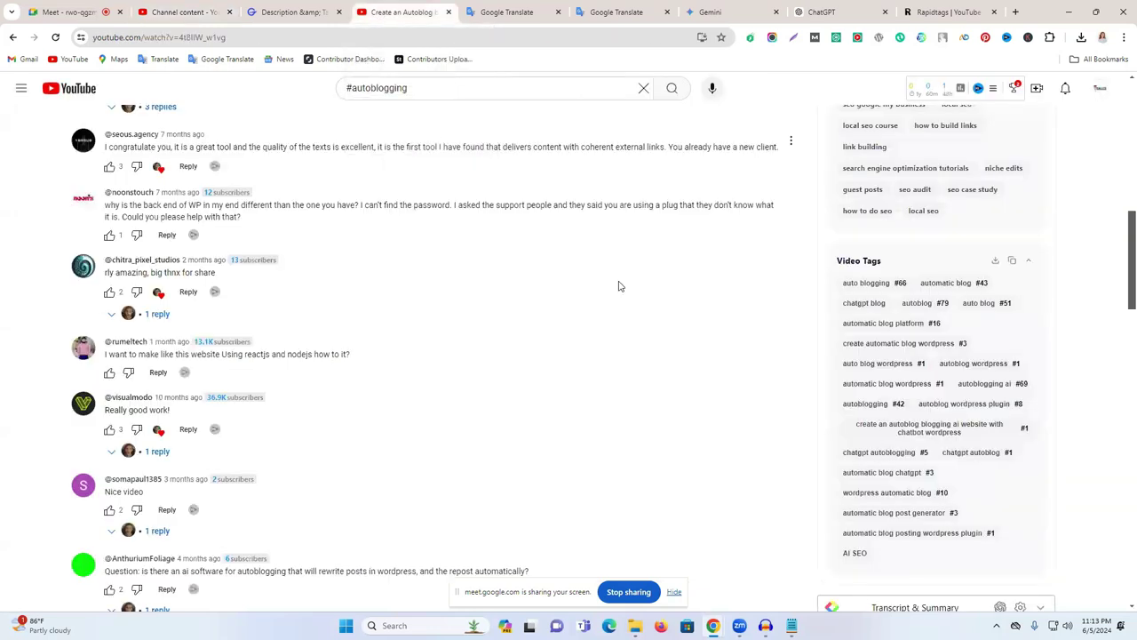
scroll(617, 284, "up", 6)
scroll(1022, 415, "up", 3)
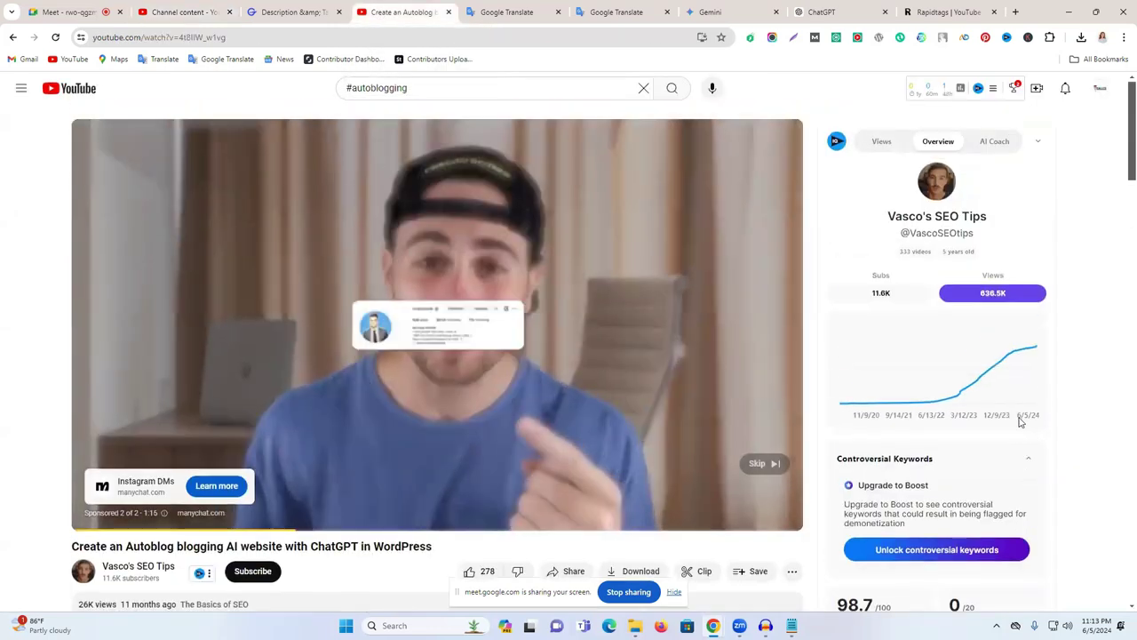
scroll(1016, 421, "down", 1)
scroll(1016, 421, "down", 1)
scroll(948, 237, "up", 2)
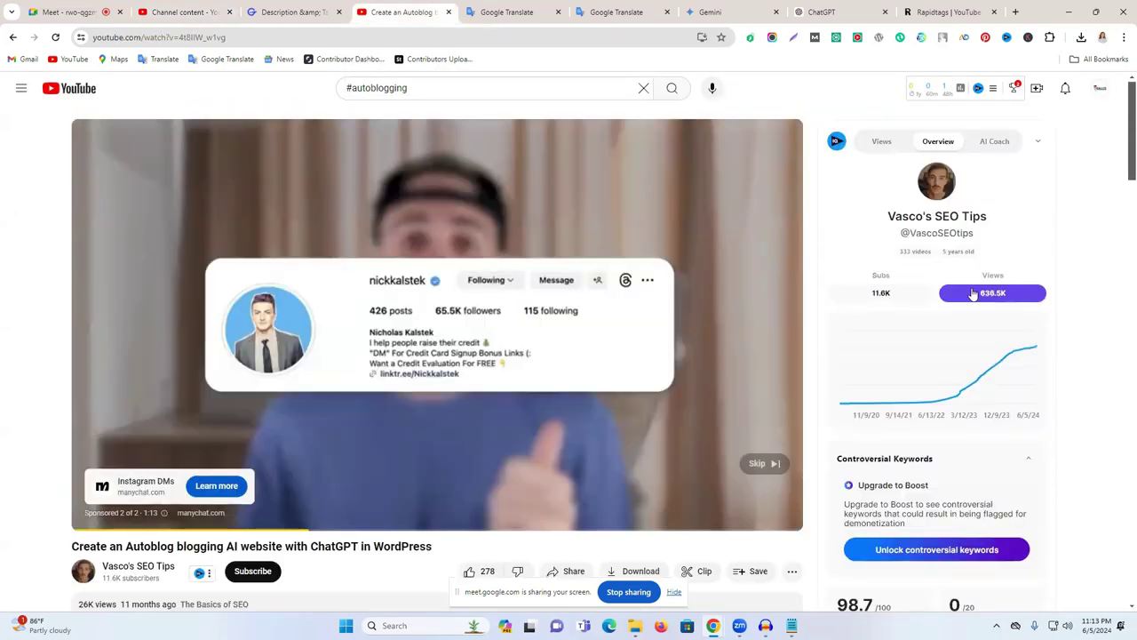
left_click(1038, 140)
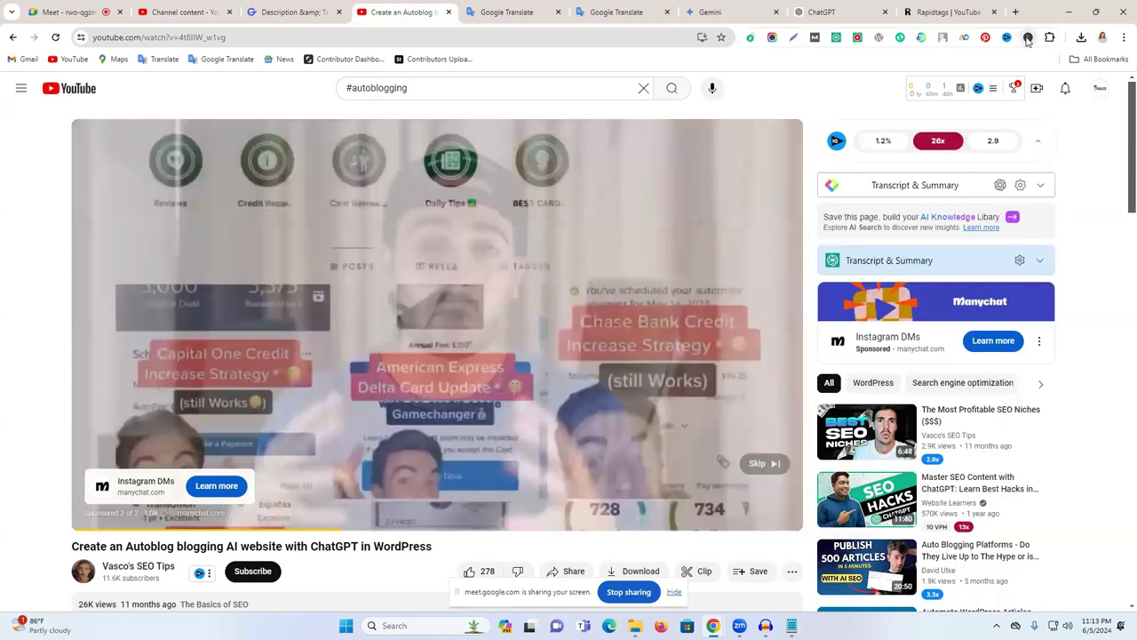
Step: Turn on the Keywords Everywhere extension and reload the competing video's page
left_click(1028, 40)
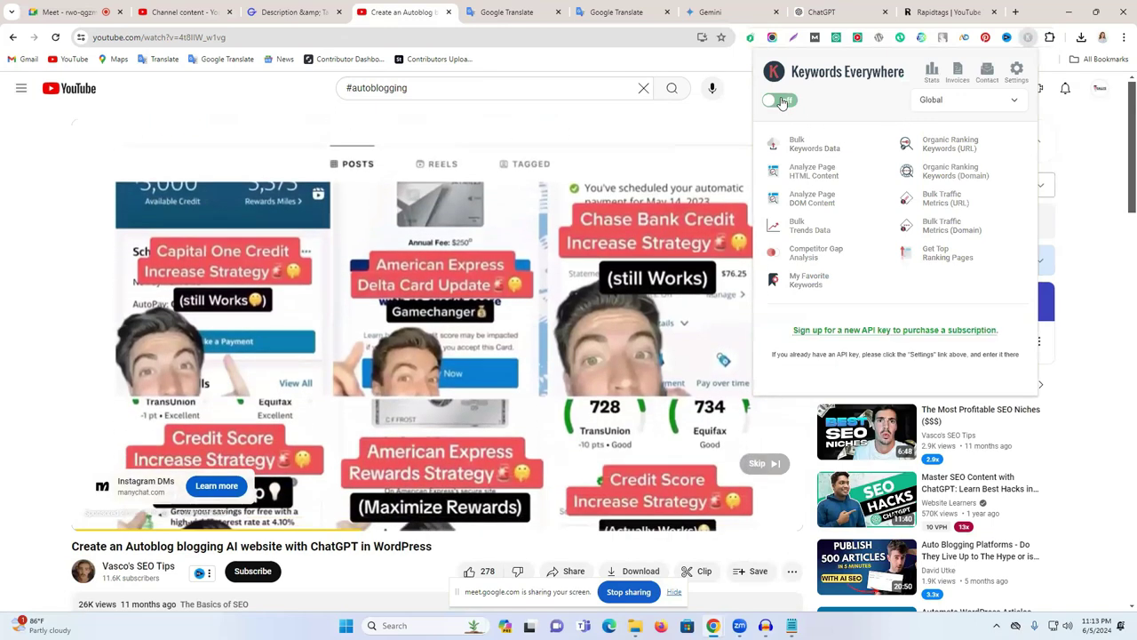
left_click(1120, 205)
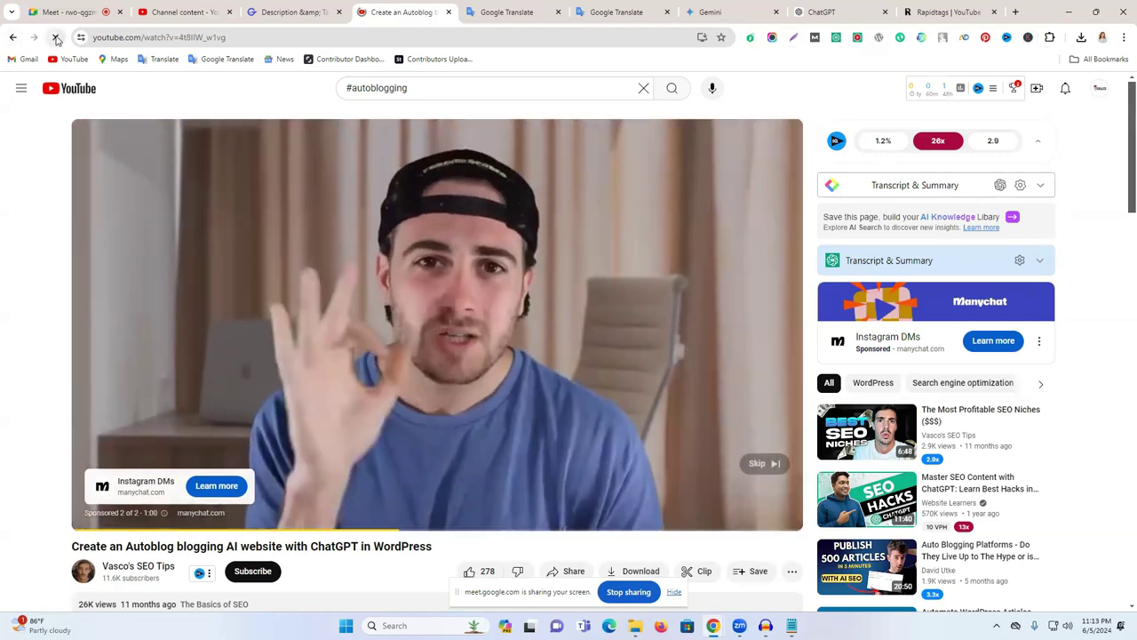
left_click(55, 38)
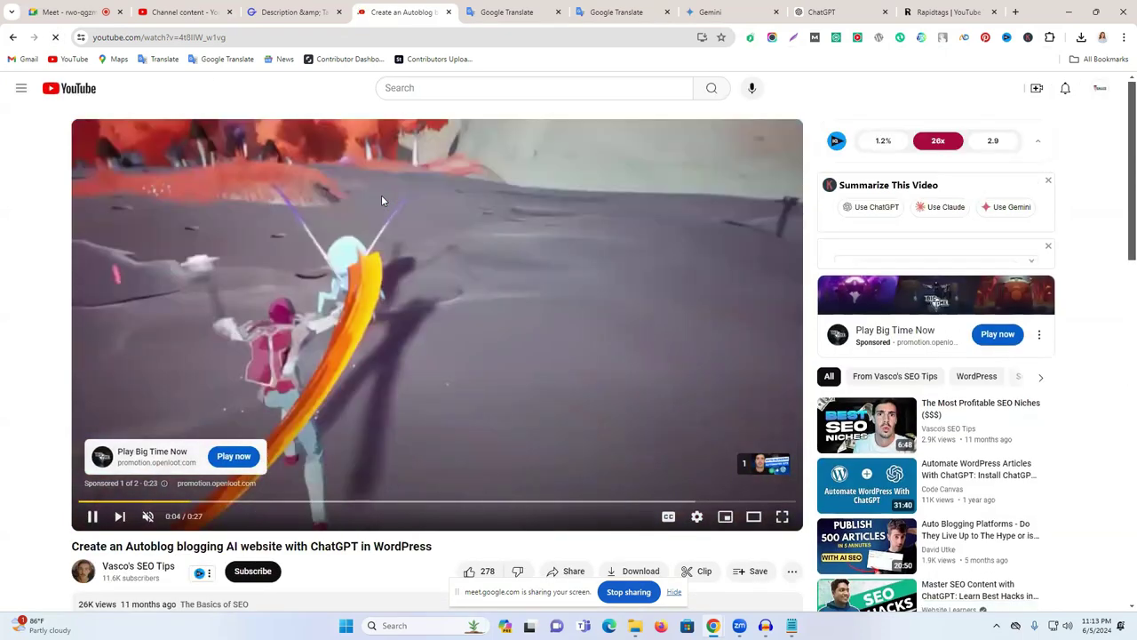
Step: Pause the playing ad and examine the Keywords Everywhere Search Insights and YouTube trend data beside the video
left_click(382, 201)
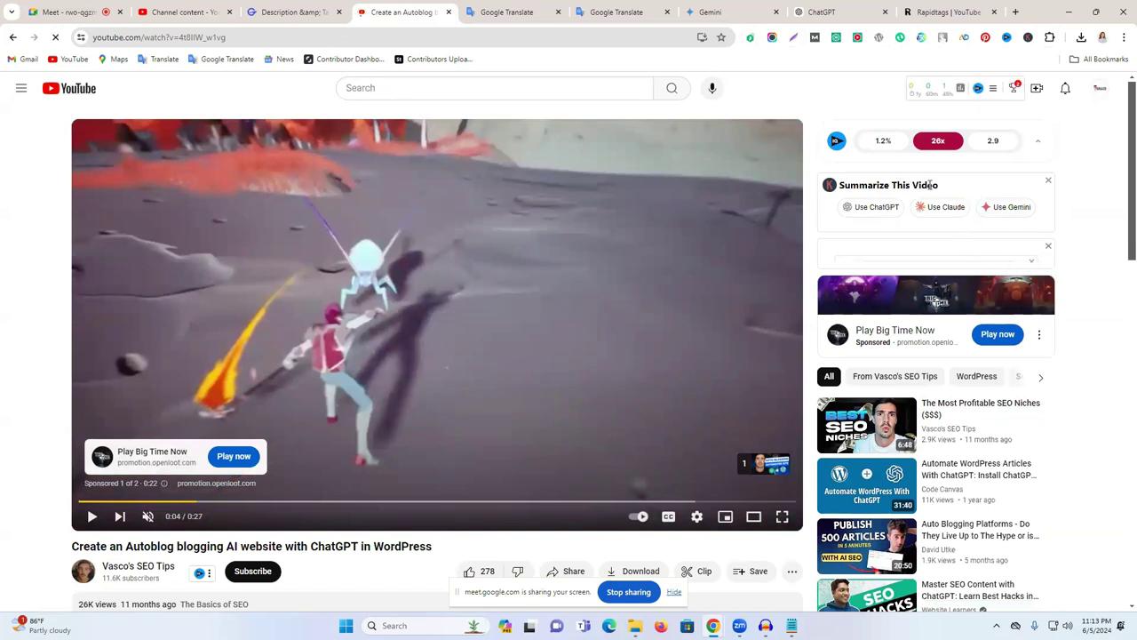
scroll(998, 263, "down", 1)
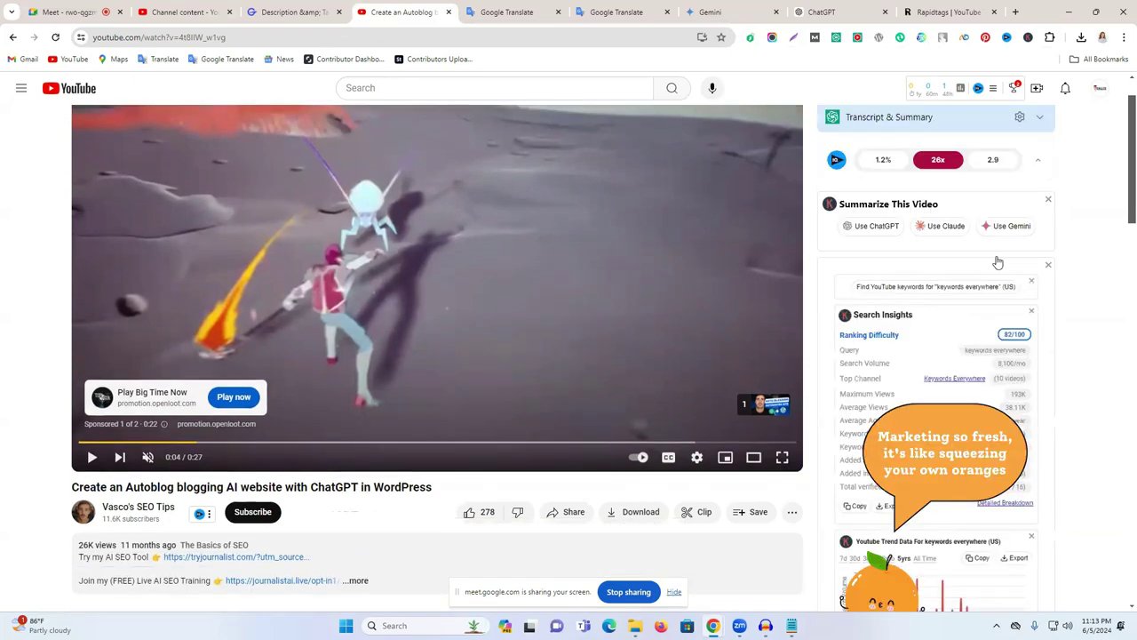
scroll(957, 272, "down", 5)
scroll(951, 280, "up", 5)
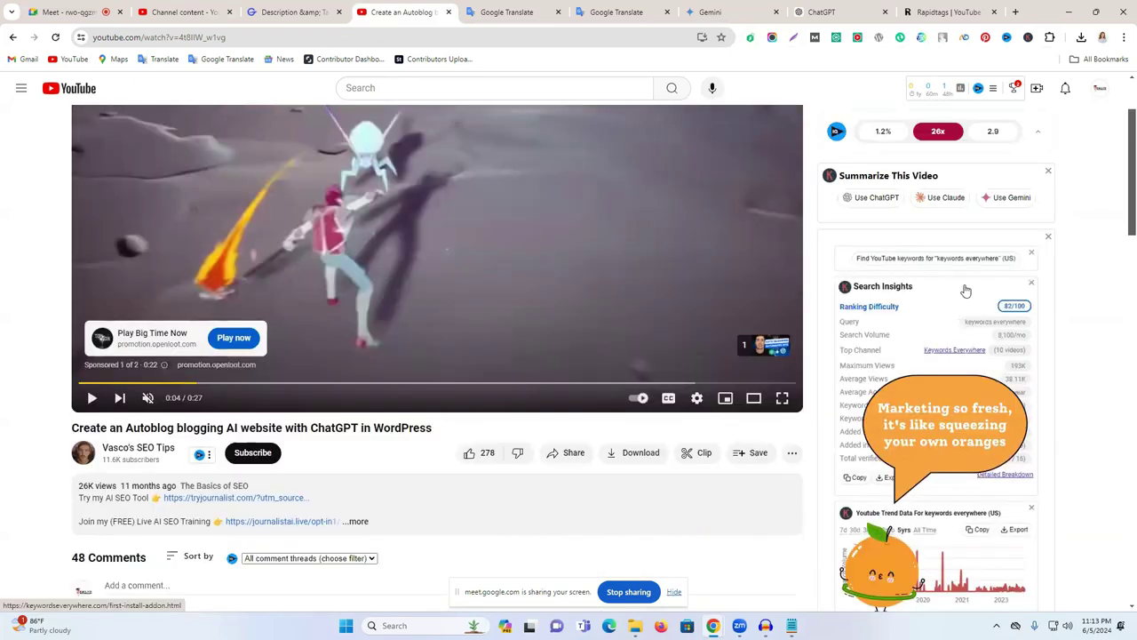
scroll(965, 290, "down", 2)
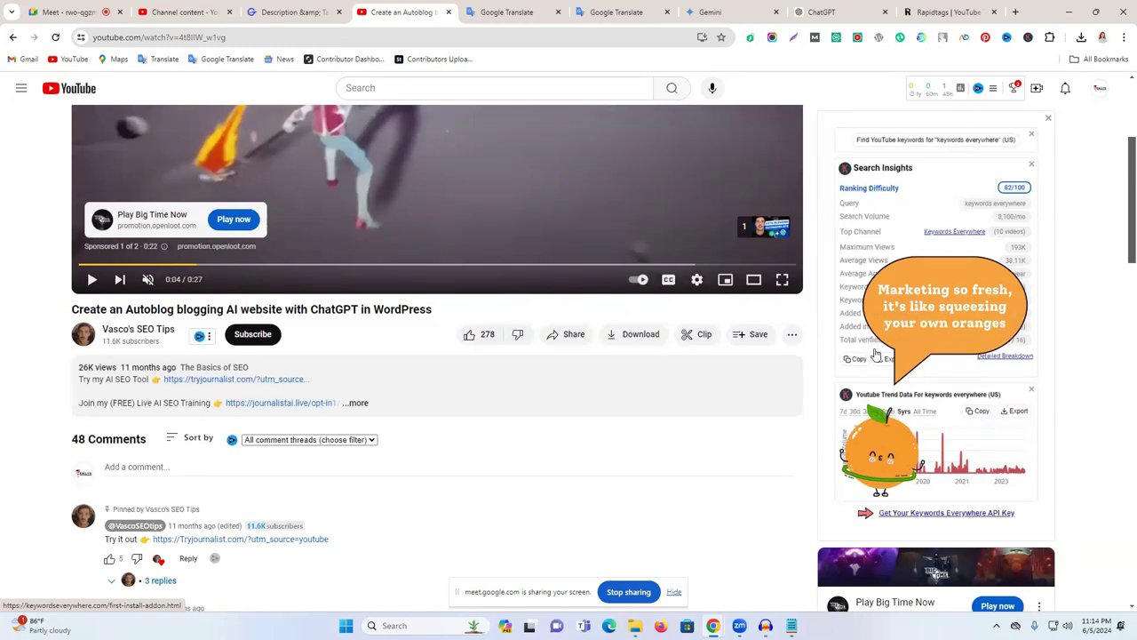
Step: Open the Keywords Everywhere API key sign-up page linked beneath the competing video's YouTube trend data
left_click(888, 460)
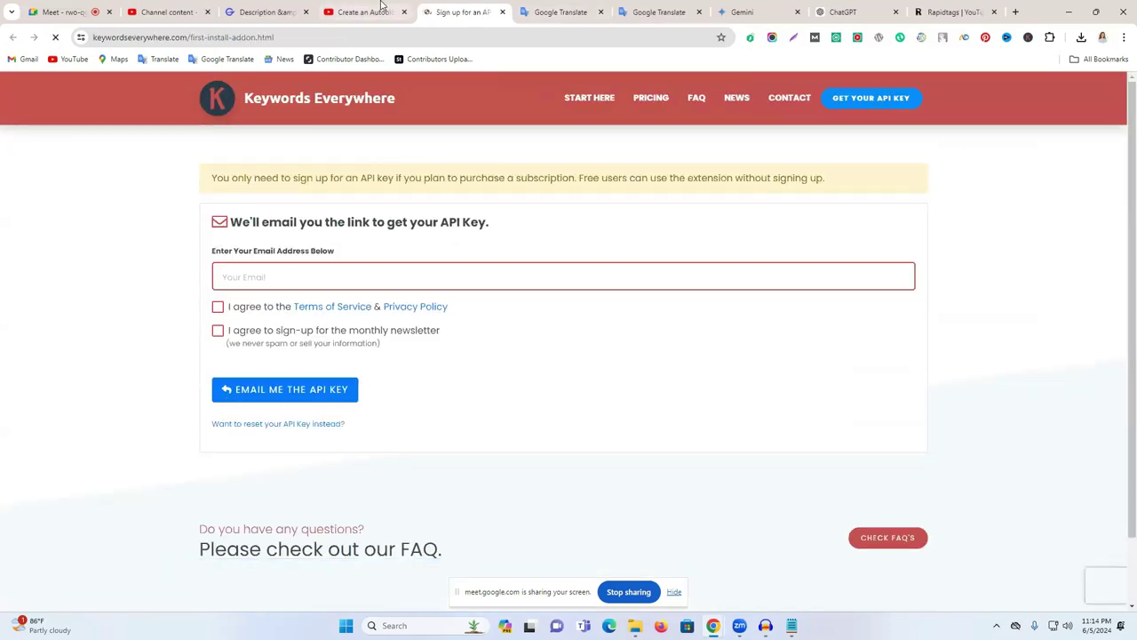
Step: Return to the competing video and try the Keywords Everywhere option to summarize it with Gemini
left_click(360, 11)
scroll(476, 90, "up", 2)
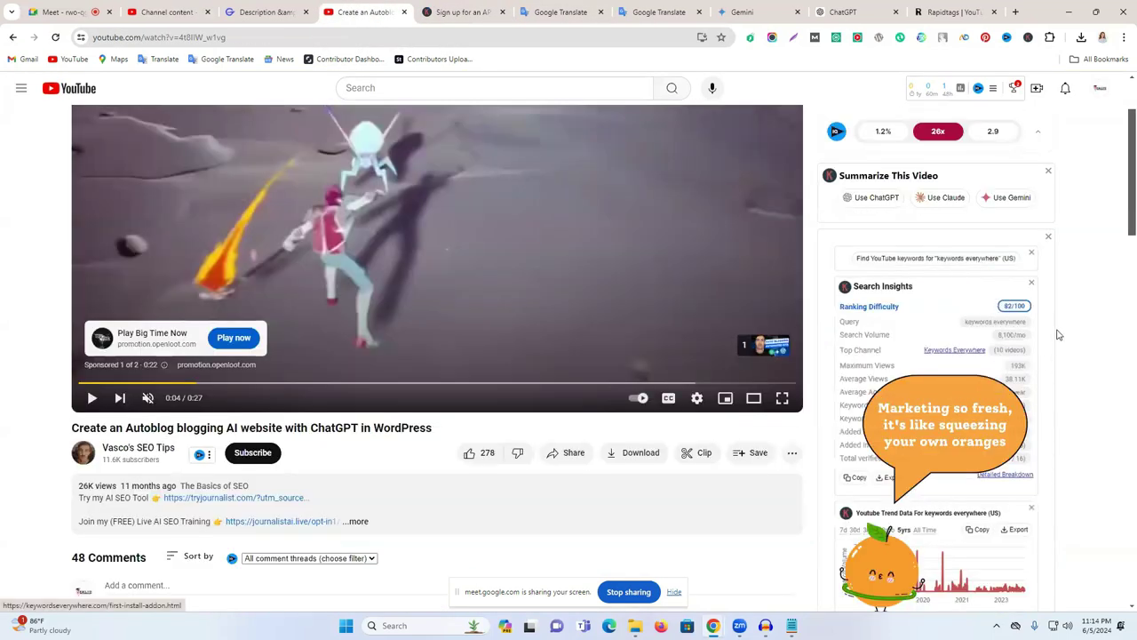
scroll(1011, 338, "up", 2)
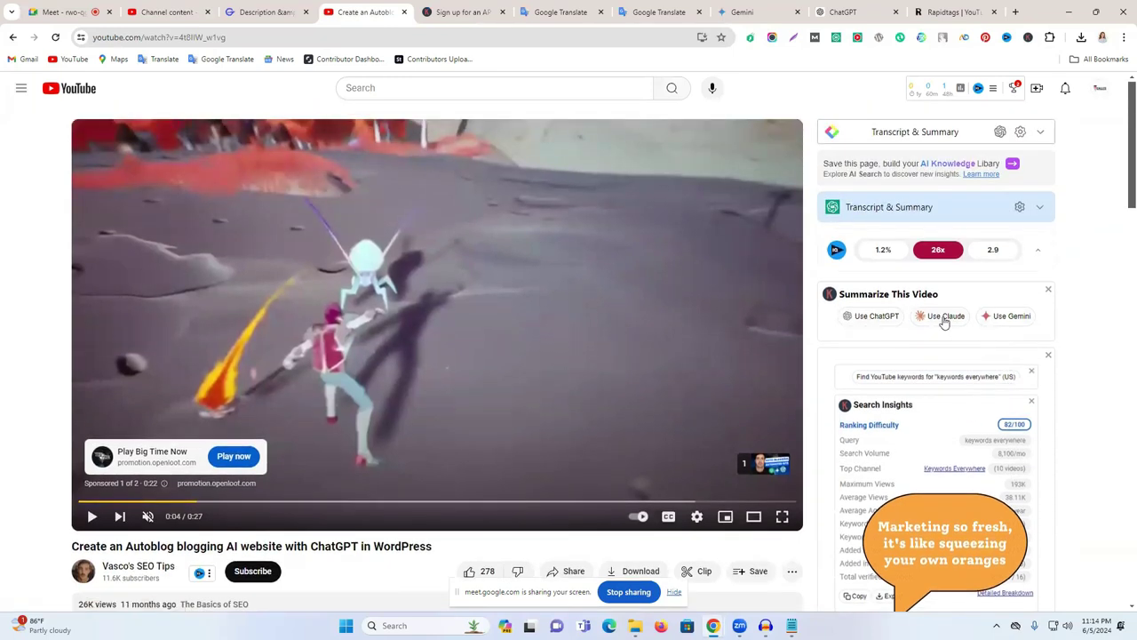
left_click(1010, 321)
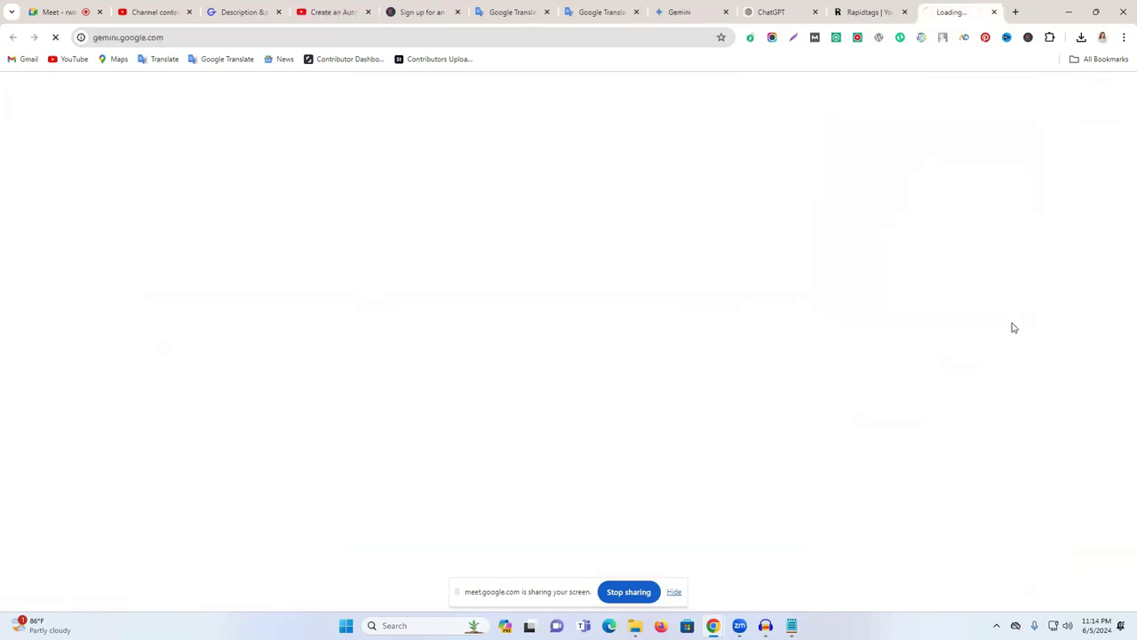
left_click(994, 12)
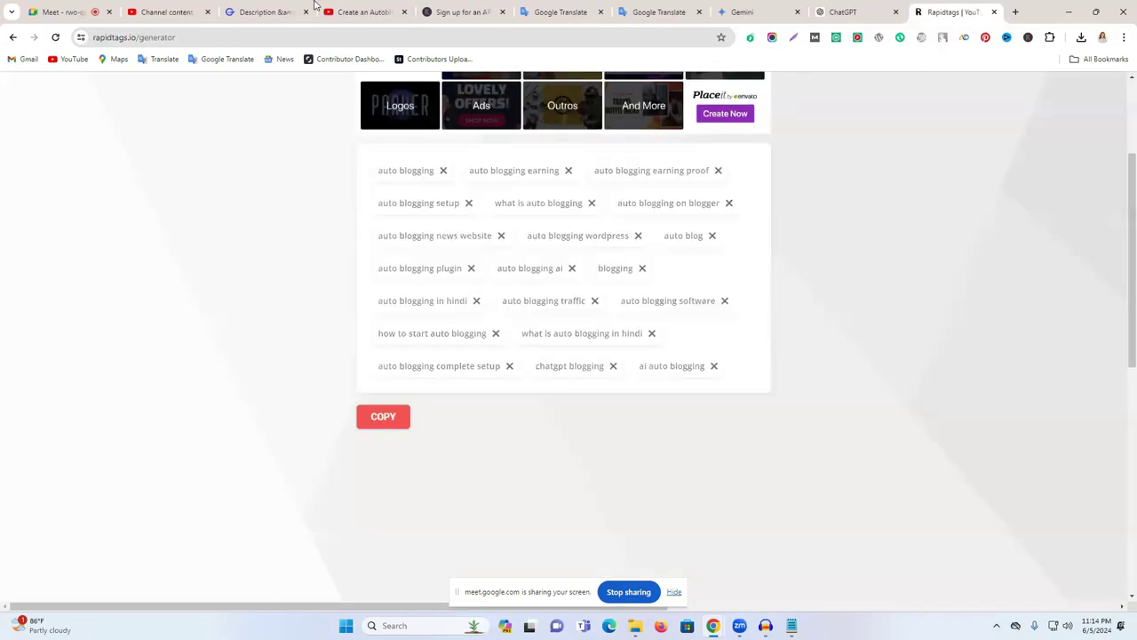
left_click(287, 8)
left_click(167, 12)
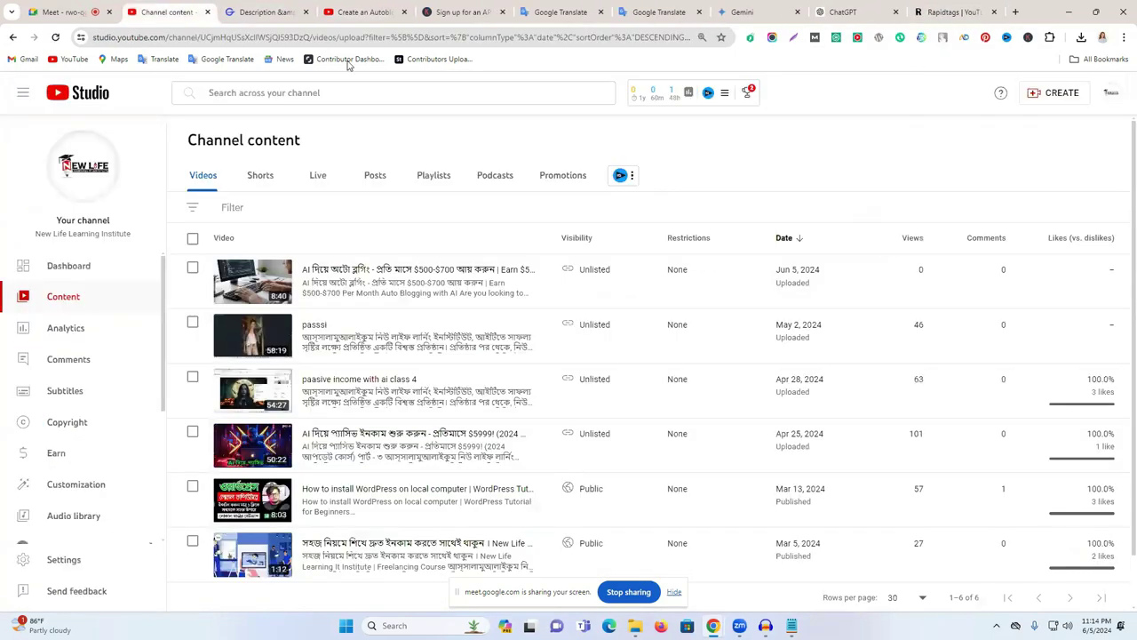
Step: Open 10minutemail.net in a new browser tab and copy the temporary e-mail address it offers
left_click(462, 12)
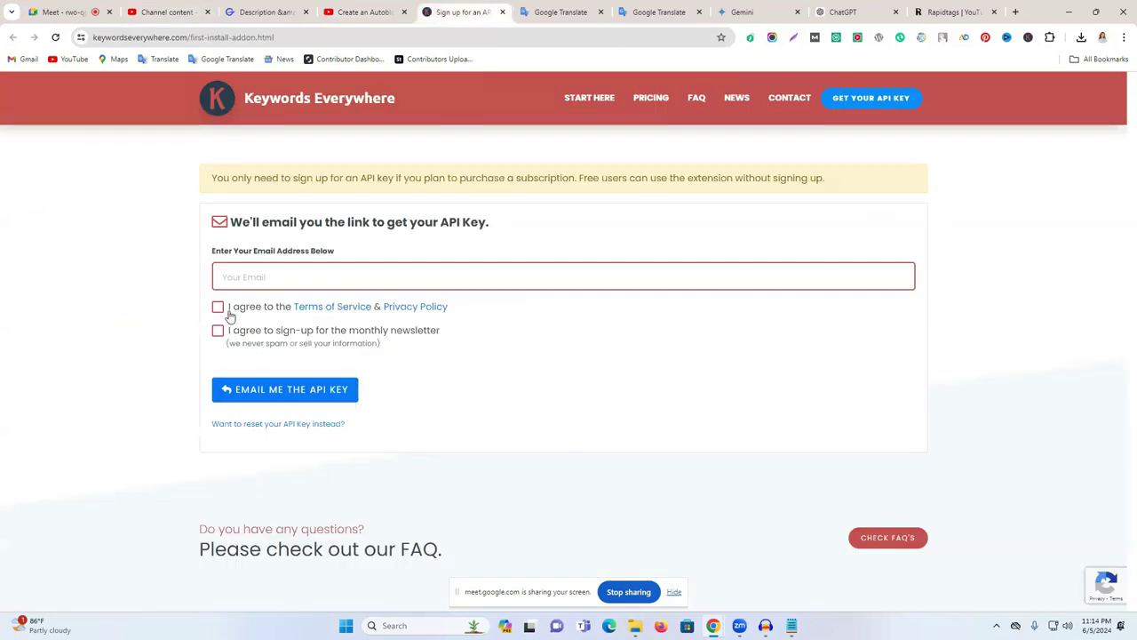
left_click(1017, 11)
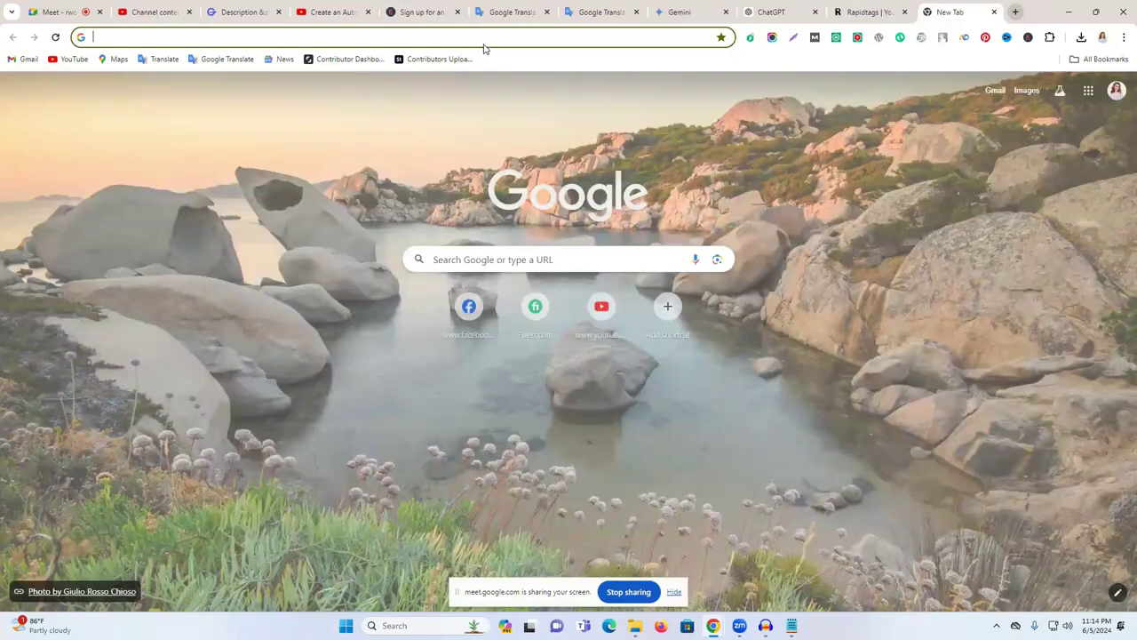
type("10minutemail.net")
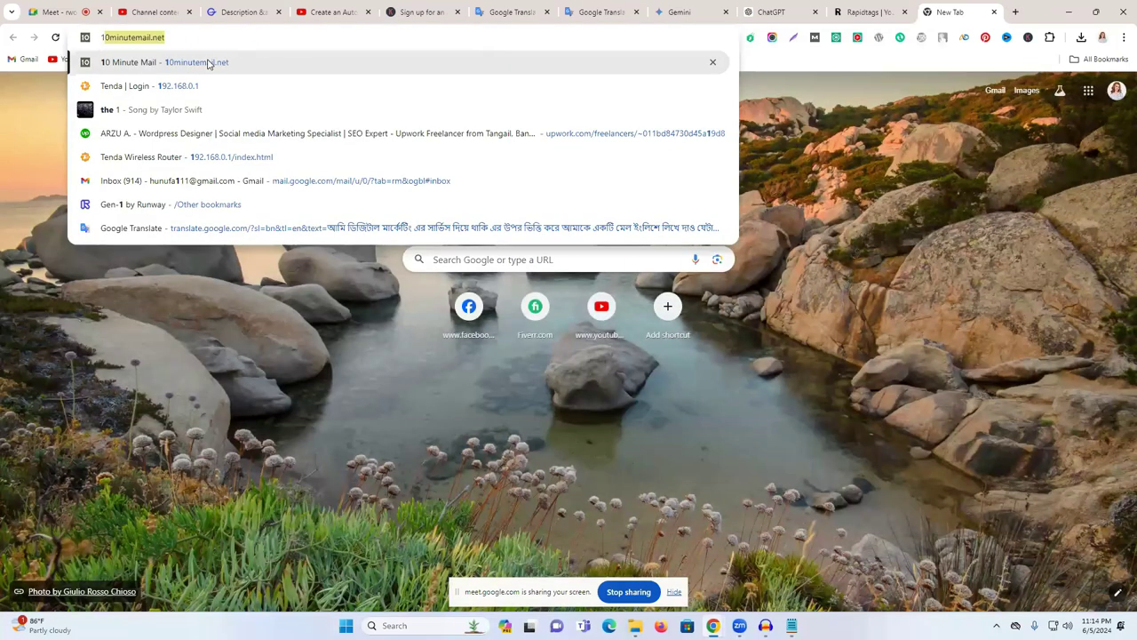
key("Return")
scroll(452, 422, "down", 1)
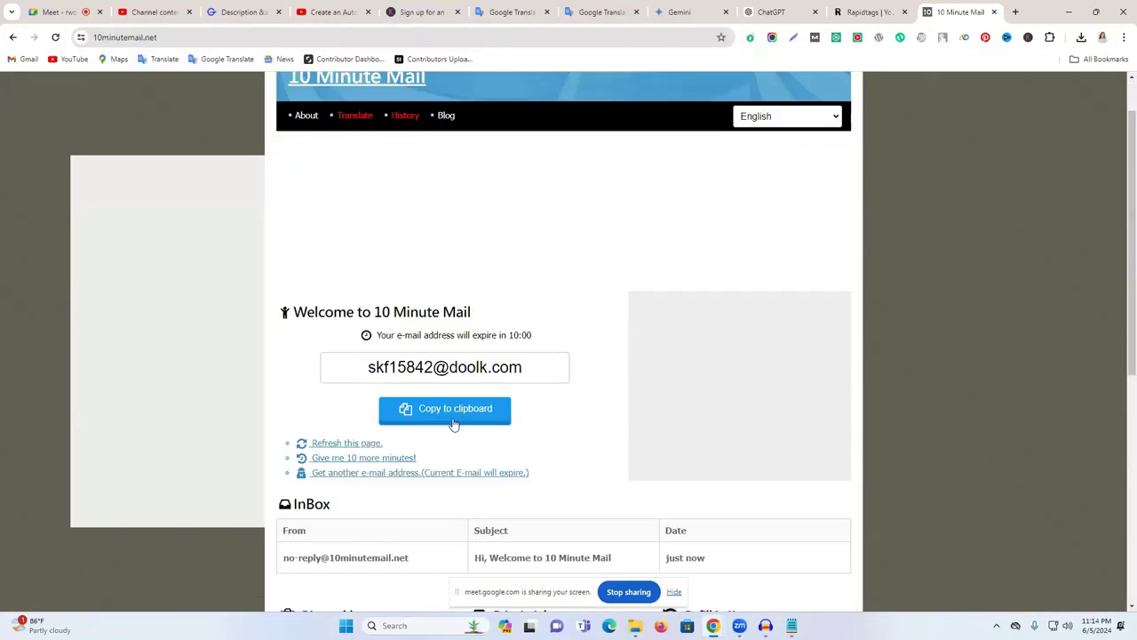
left_click(445, 414)
Step: Request the Keywords Everywhere API key using the temporary e-mail address, agreeing to the terms and the monthly newsletter
left_click(864, 11)
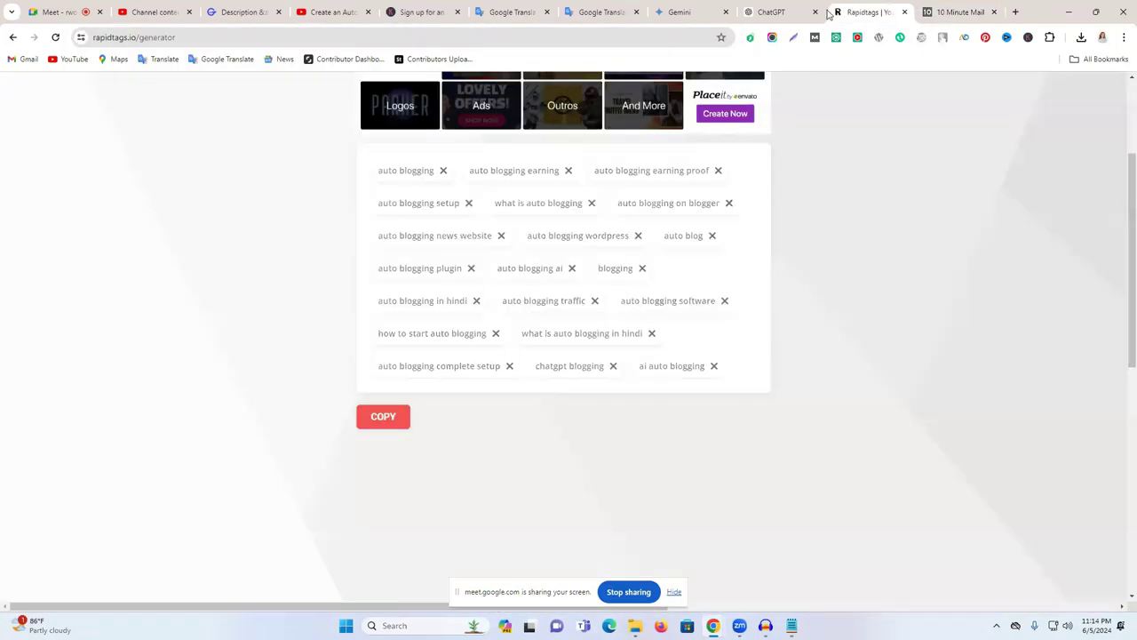
left_click(233, 11)
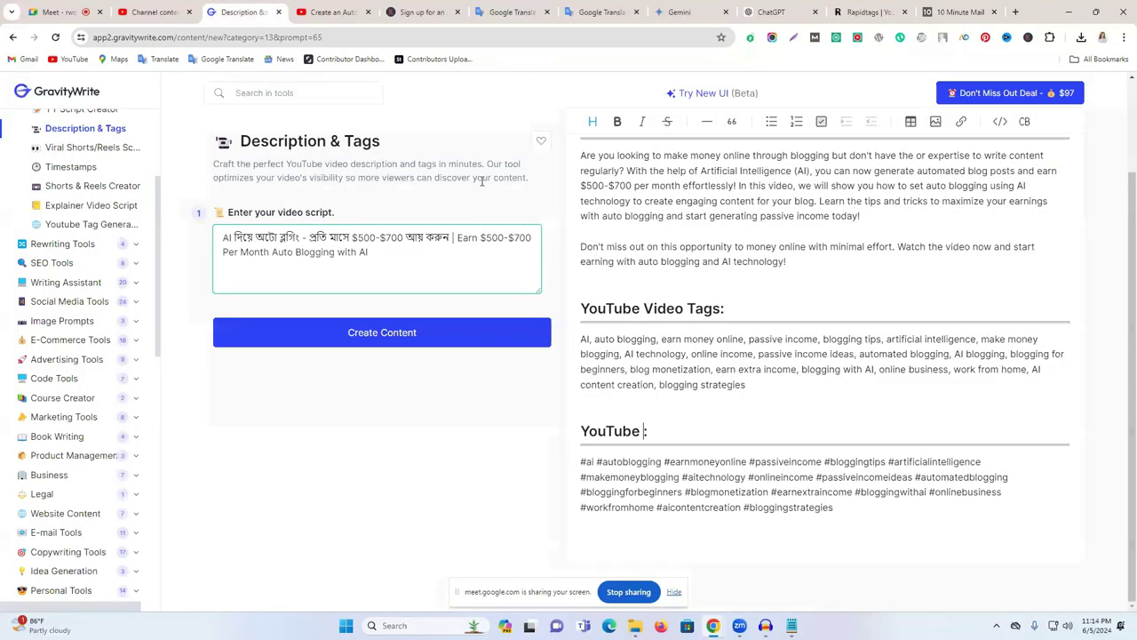
left_click(422, 12)
left_click(339, 274)
key("ctrl+v")
left_click(218, 307)
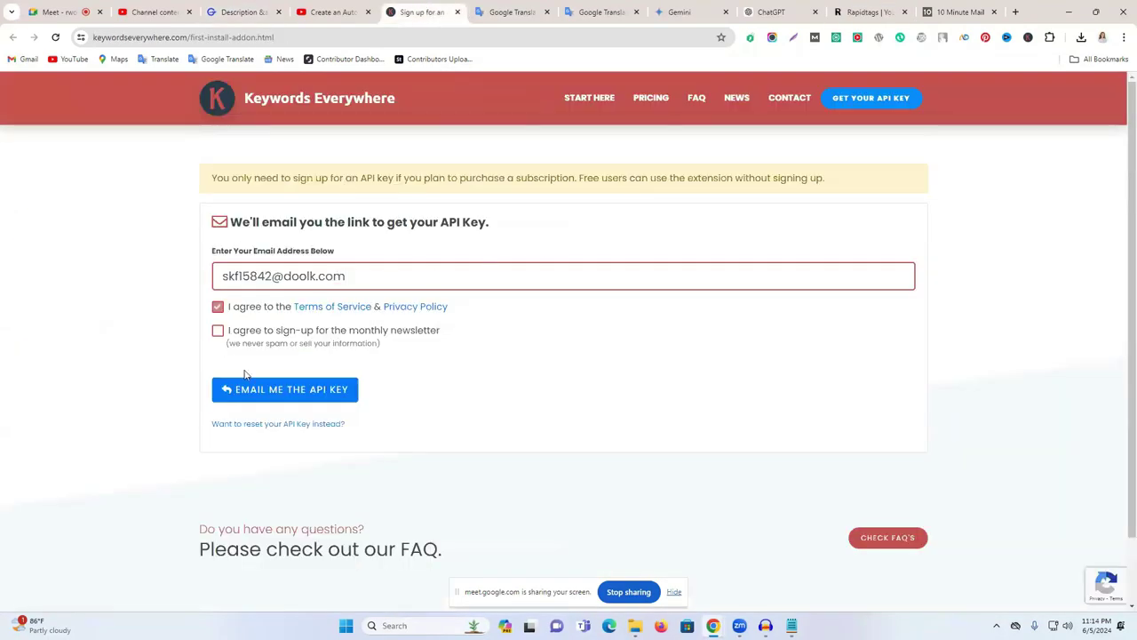
left_click(218, 330)
left_click(279, 393)
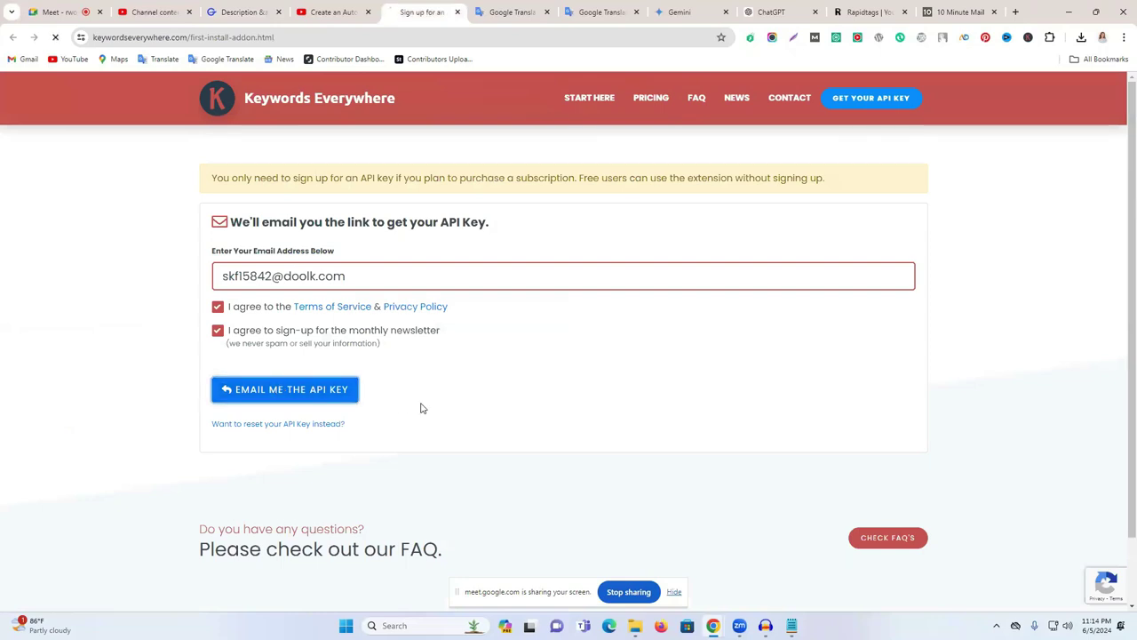
Step: Read the API key delivery instructions and look through the temporary inbox and its welcome message for the key e-mail
scroll(431, 409, "down", 3)
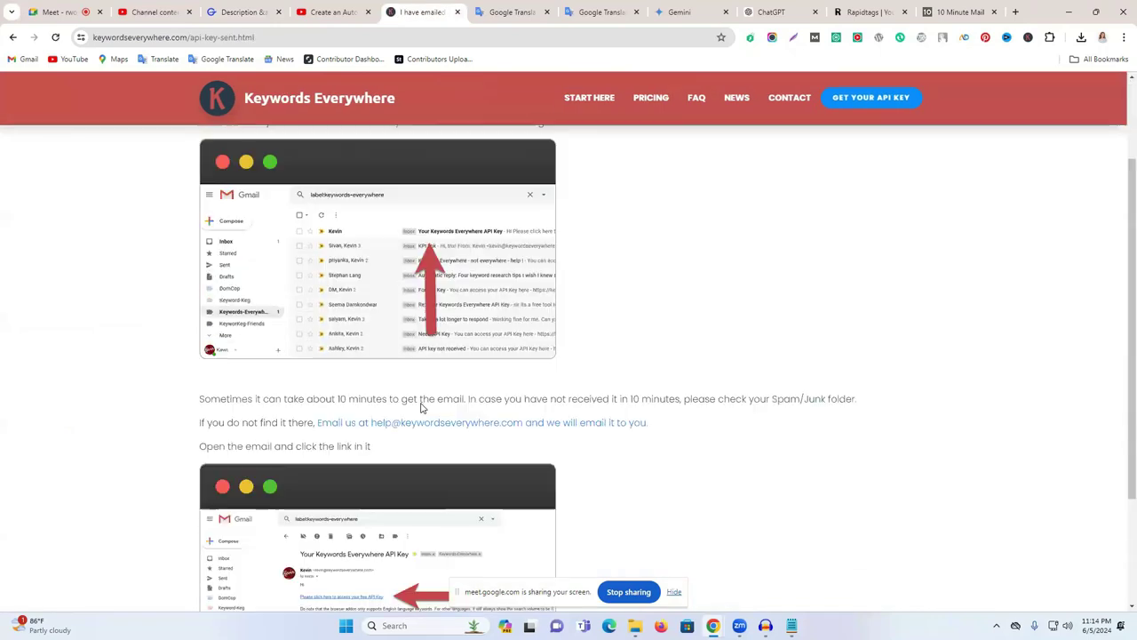
scroll(436, 409, "up", 1)
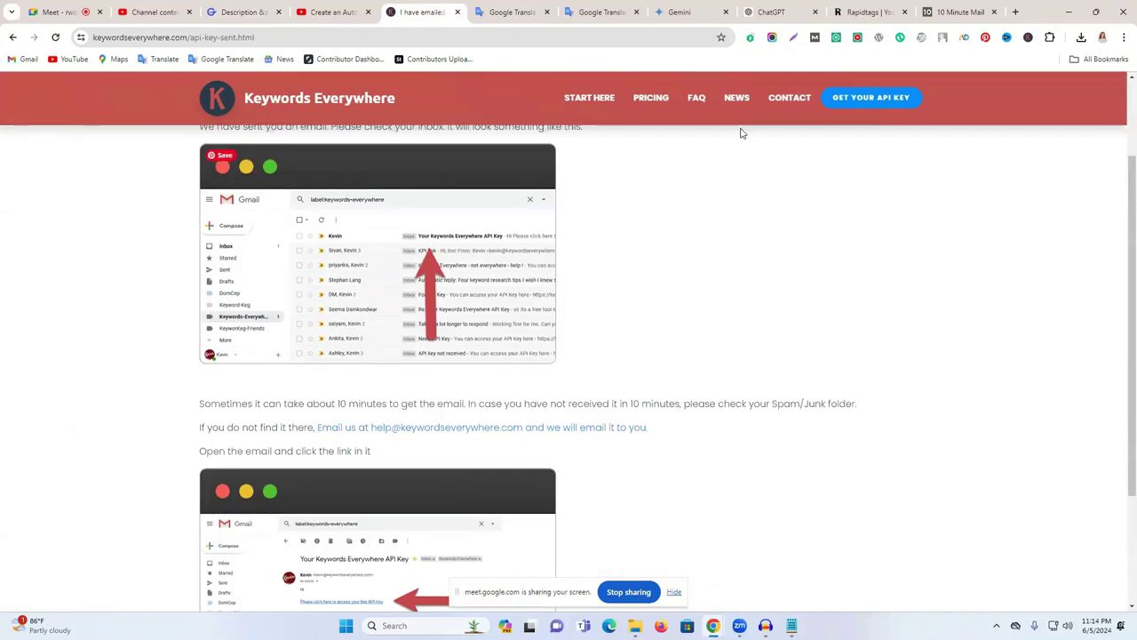
left_click(953, 7)
scroll(676, 337, "down", 2)
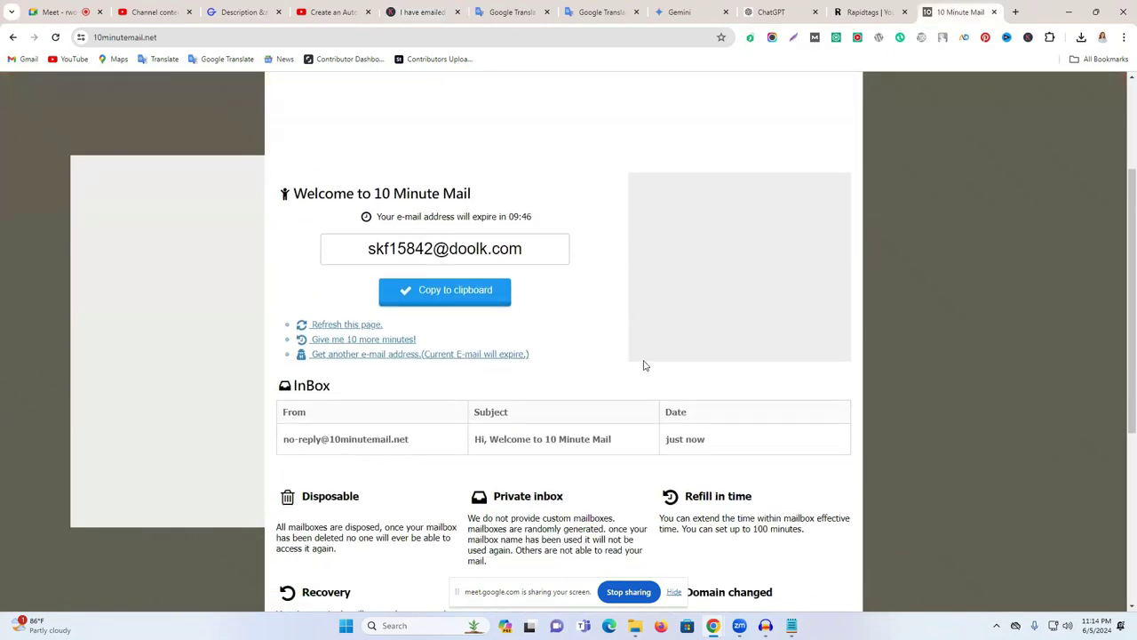
left_click(527, 447)
scroll(542, 446, "down", 6)
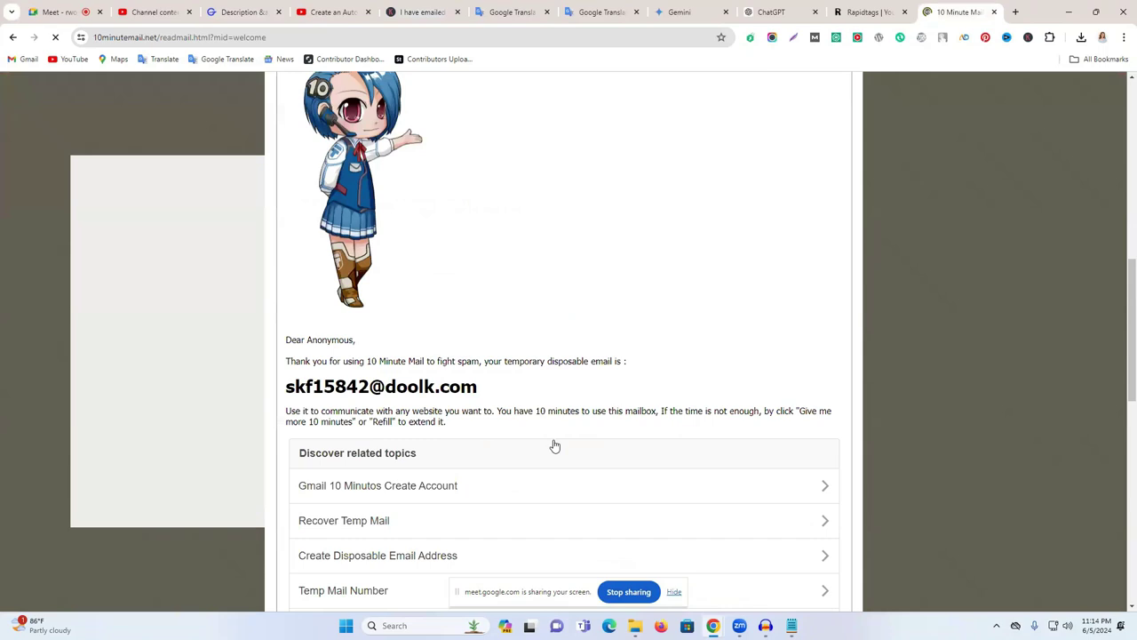
scroll(434, 373, "down", 4)
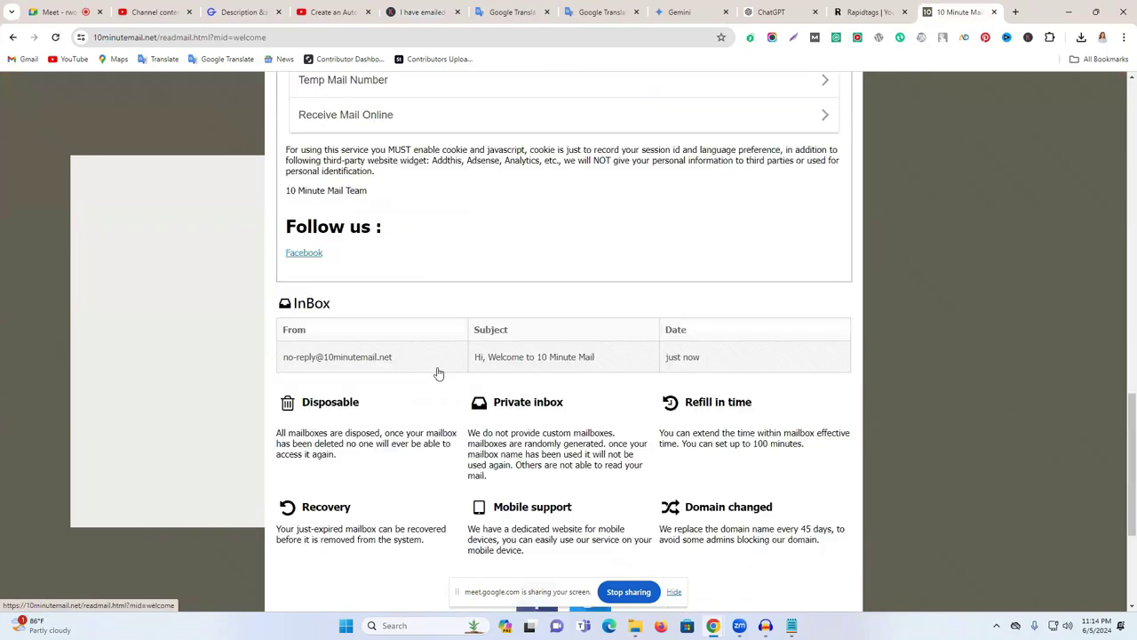
scroll(553, 364, "up", 2)
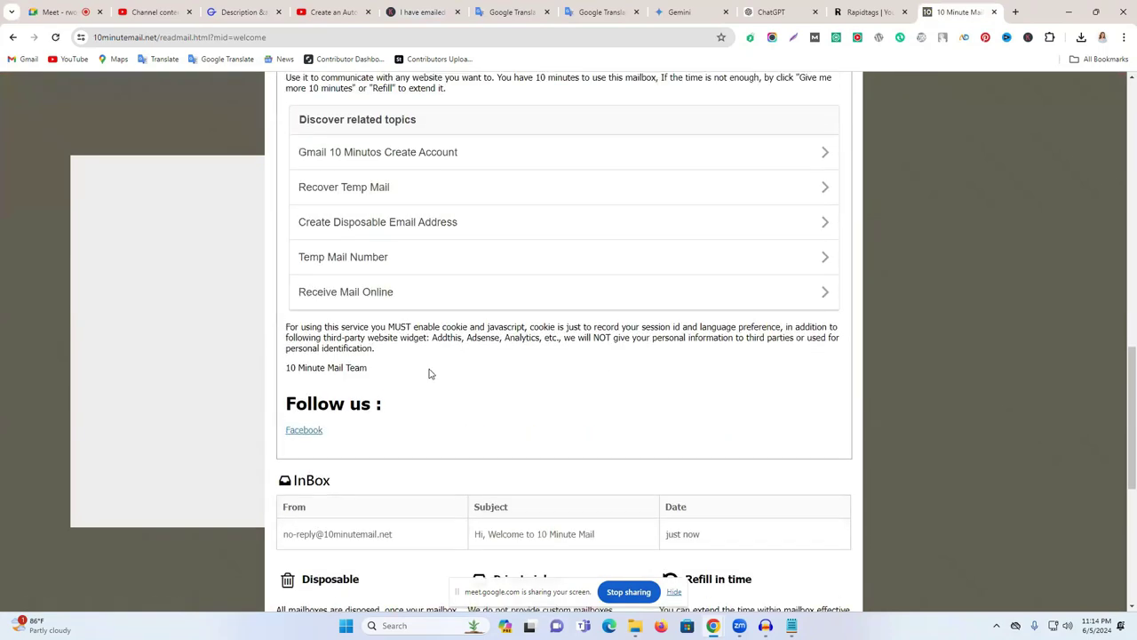
scroll(438, 373, "up", 10)
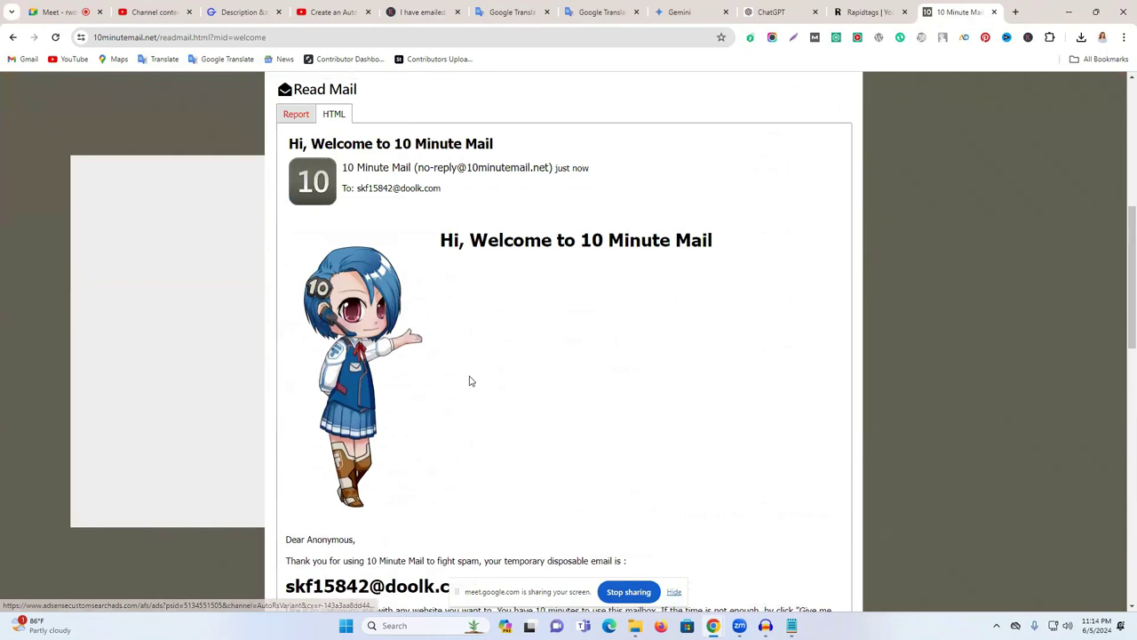
scroll(472, 379, "up", 1)
Step: Return to the 10 Minute Mail main page to recheck the inbox, and reread the Keywords Everywhere instructions
left_click(502, 356)
scroll(564, 401, "down", 6)
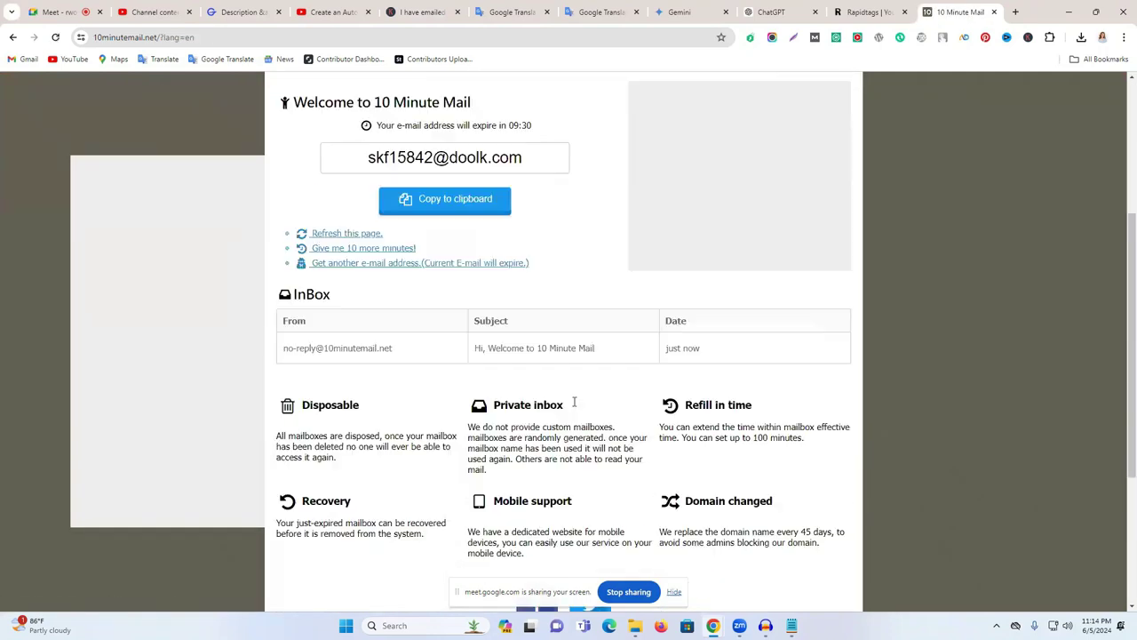
scroll(650, 370, "up", 2)
scroll(524, 271, "up", 2)
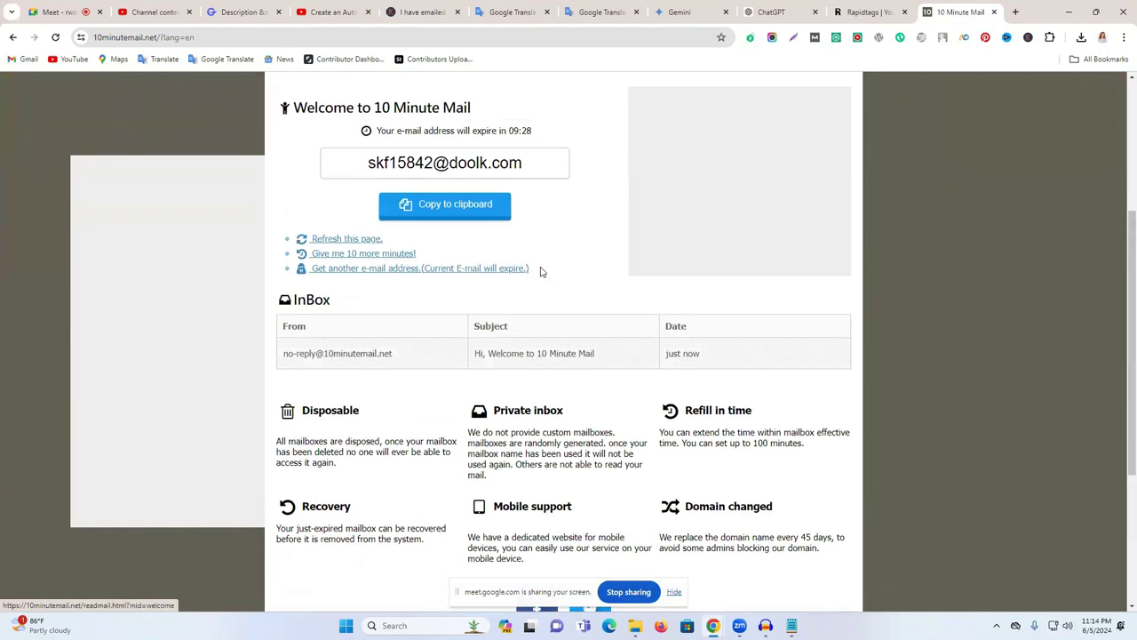
left_click(419, 11)
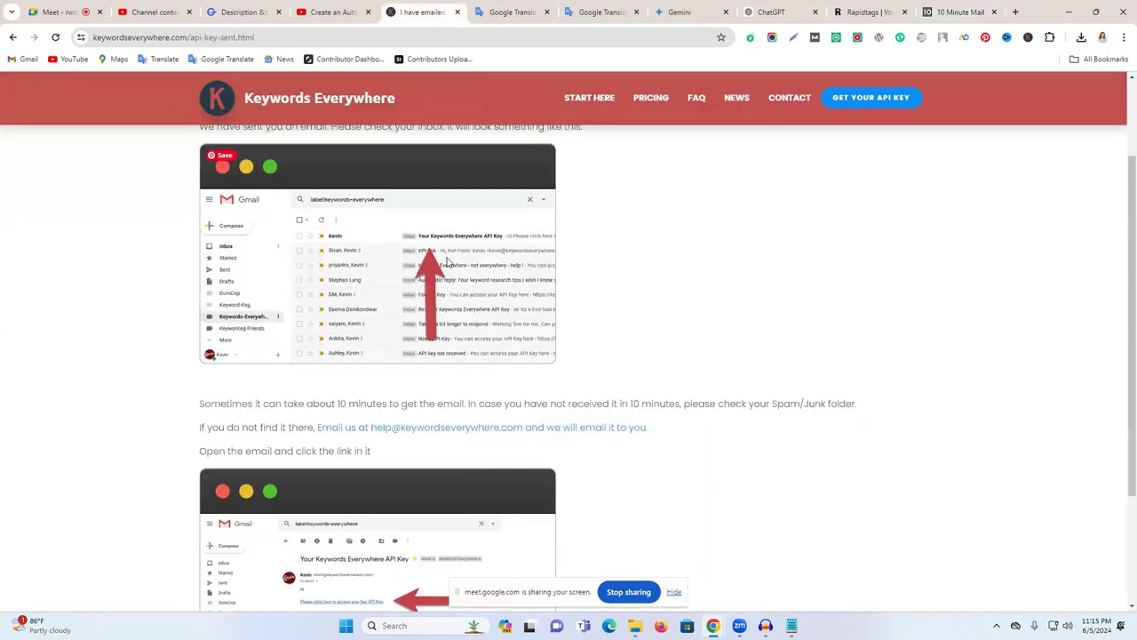
scroll(451, 279, "down", 2)
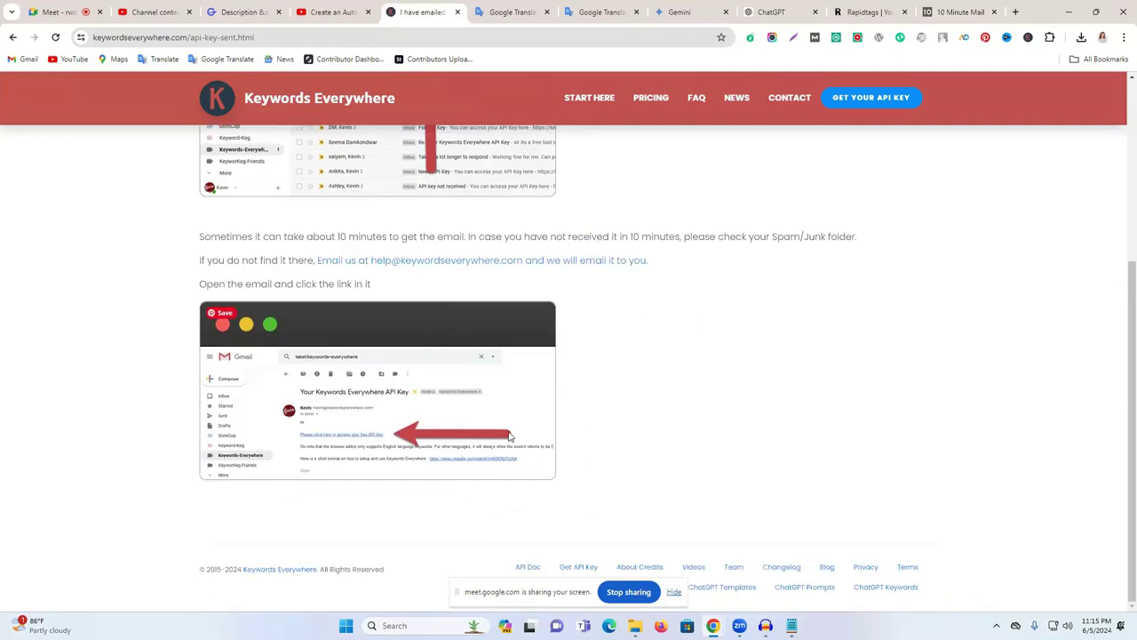
Step: Close the Keywords Everywhere Search Insights and Summarize This Video panels beside the competing video
left_click(356, 12)
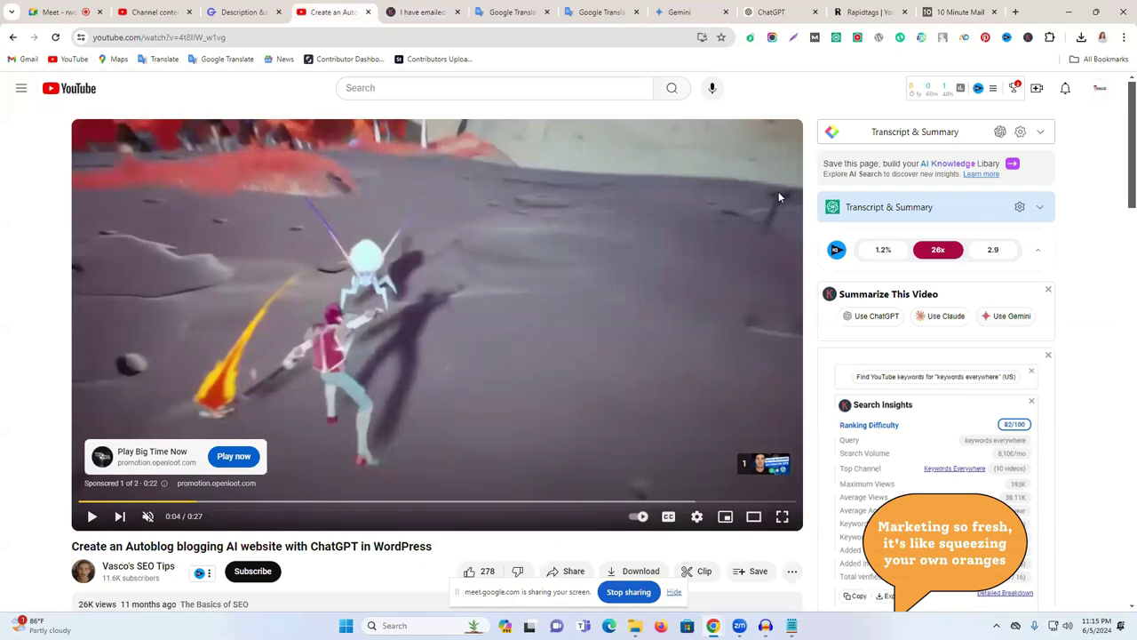
left_click(1049, 355)
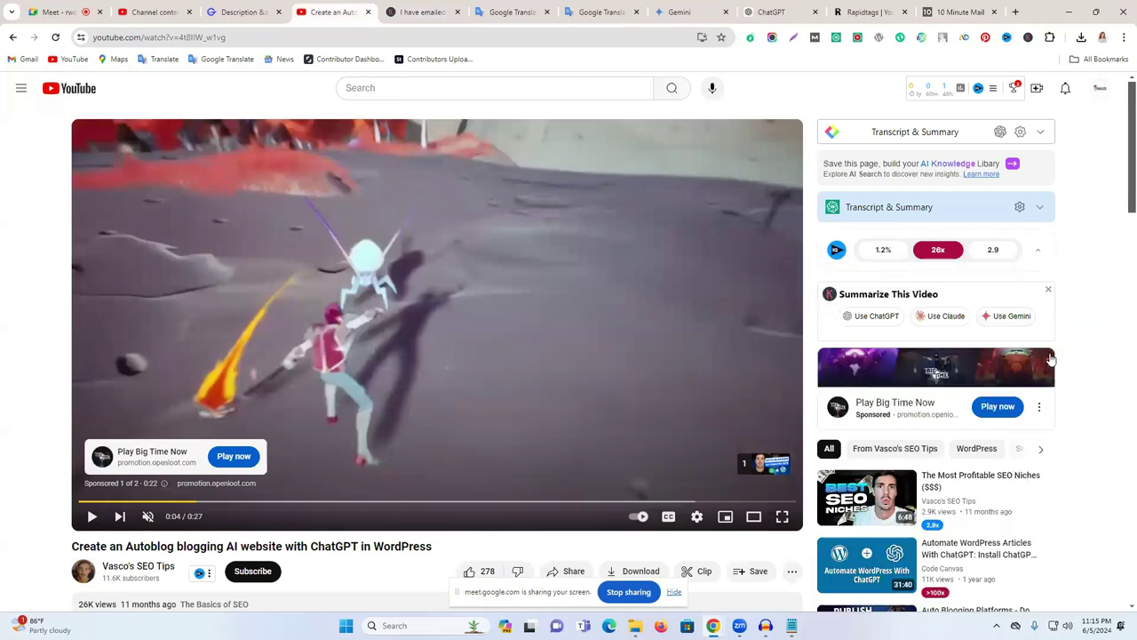
left_click(1049, 290)
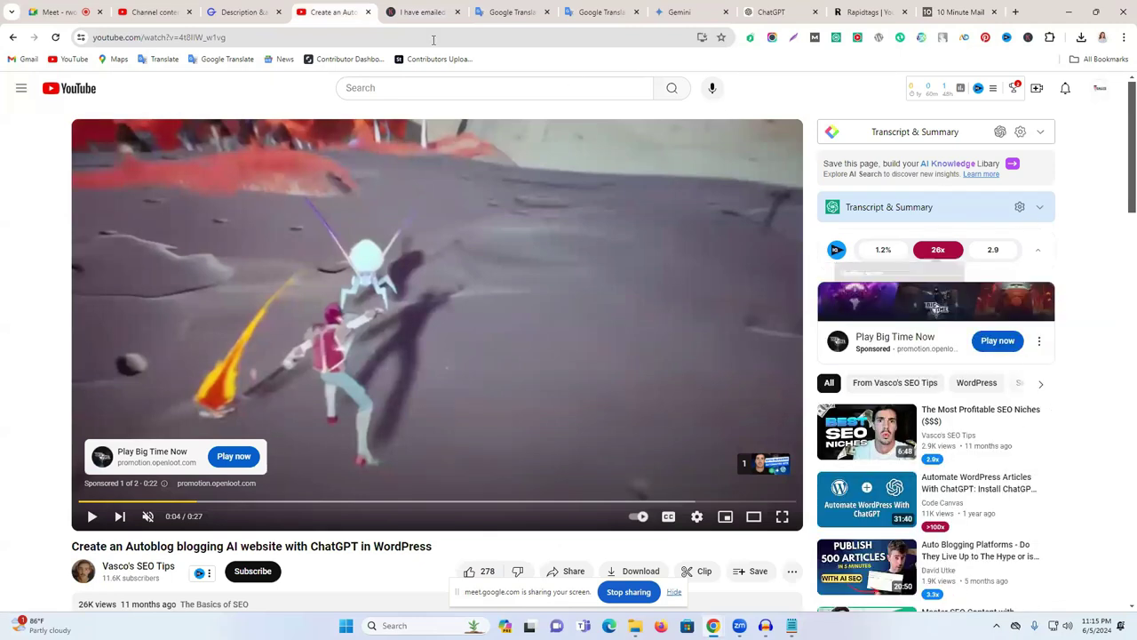
Step: Reload and pause the competing video, and revisit the Keywords Everywhere API key link below the trend data
left_click(55, 37)
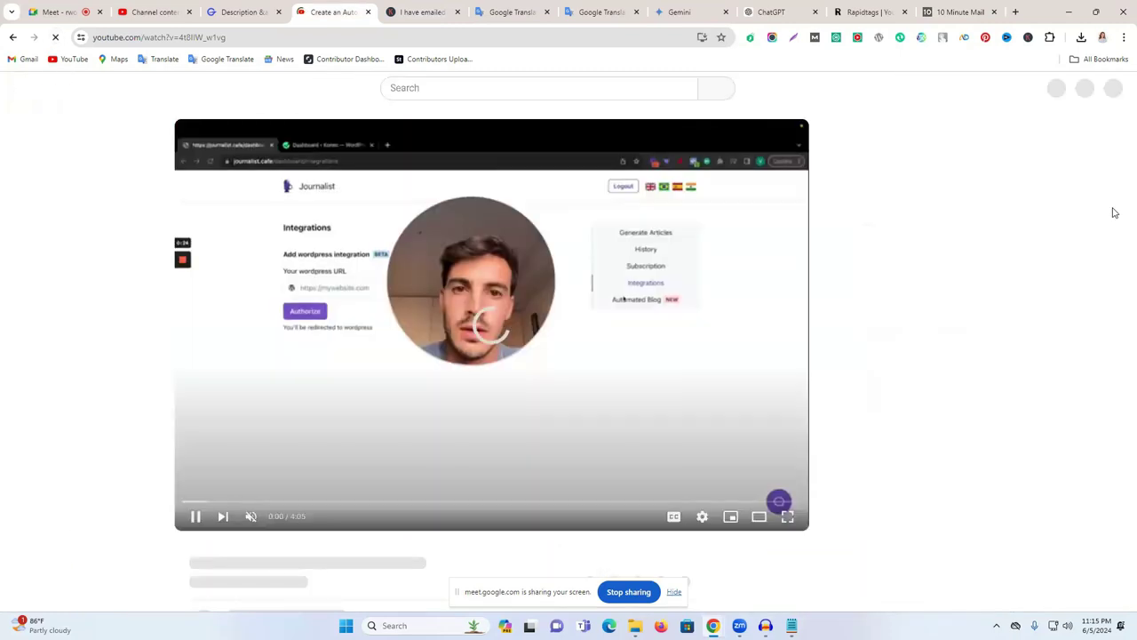
left_click(493, 293)
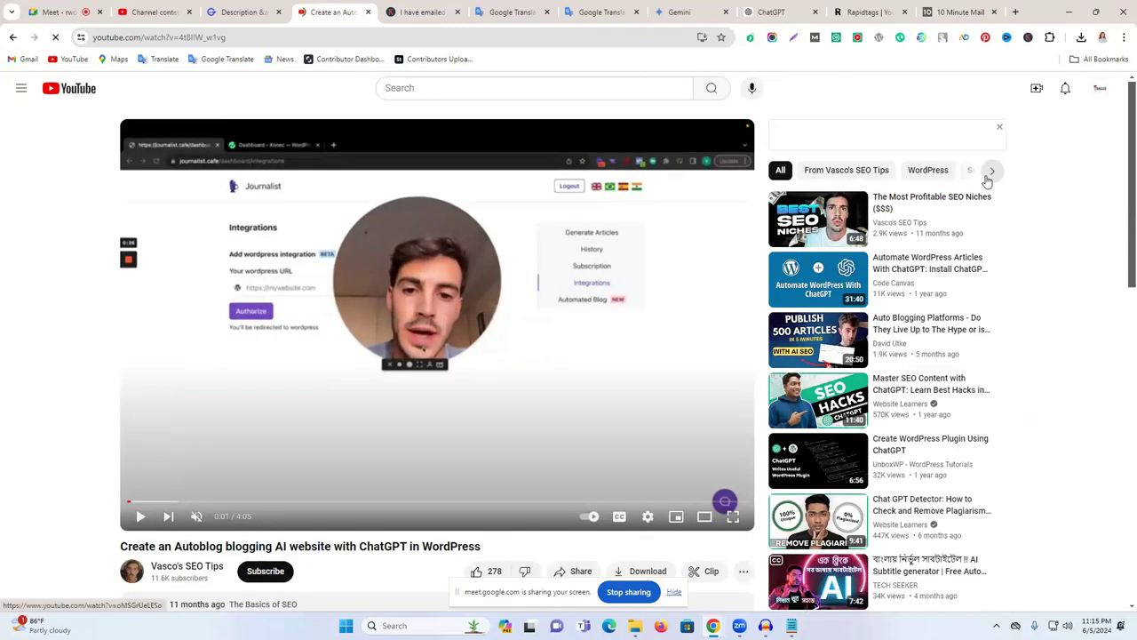
scroll(924, 364, "down", 5)
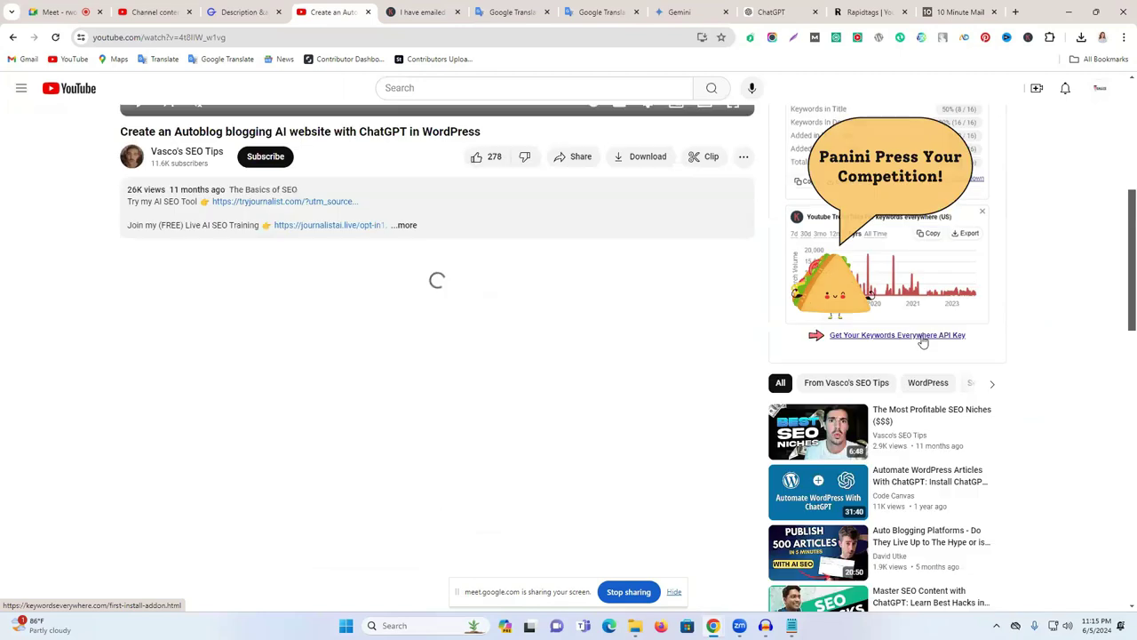
left_click(853, 336)
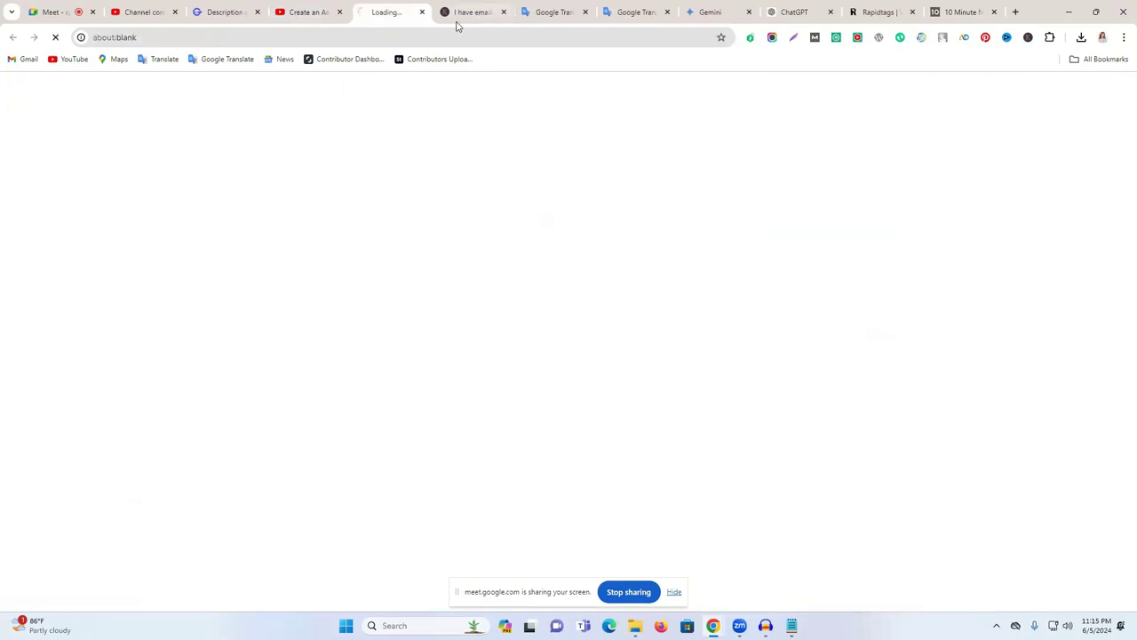
left_click(423, 12)
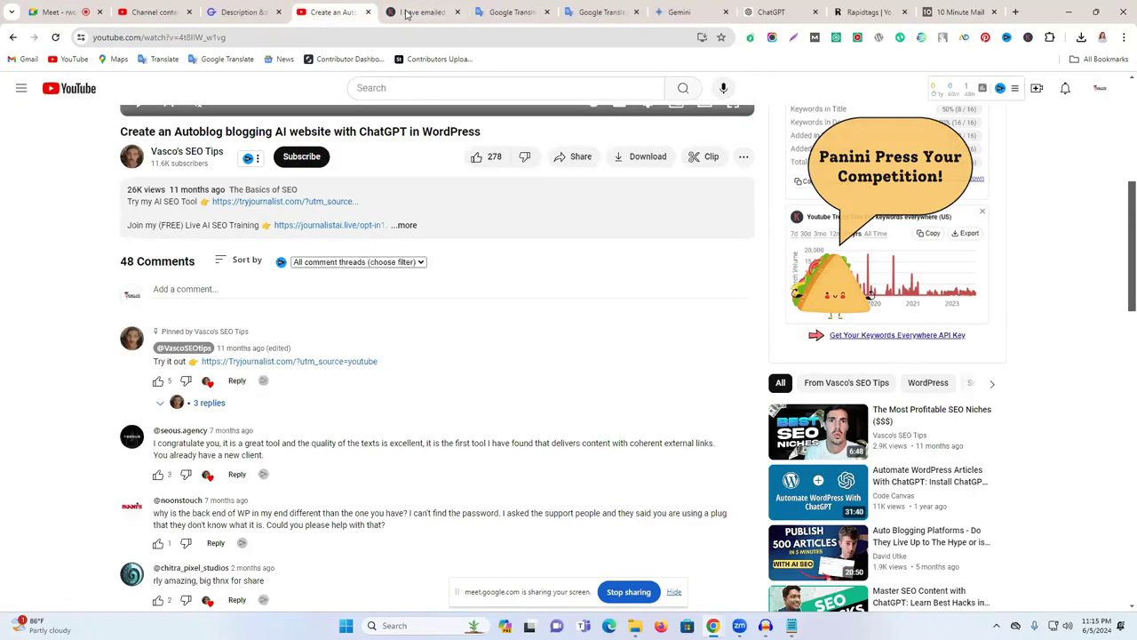
Step: Return to the Keywords Everywhere API key confirmation page and close it
left_click(406, 13)
scroll(563, 356, "up", 5)
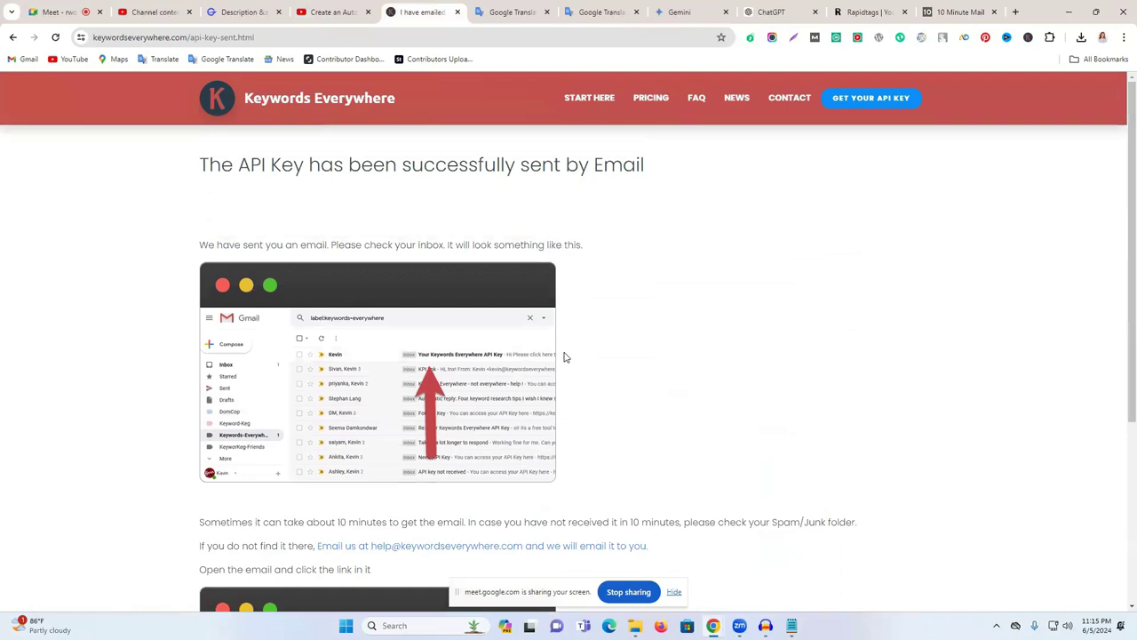
left_click(456, 13)
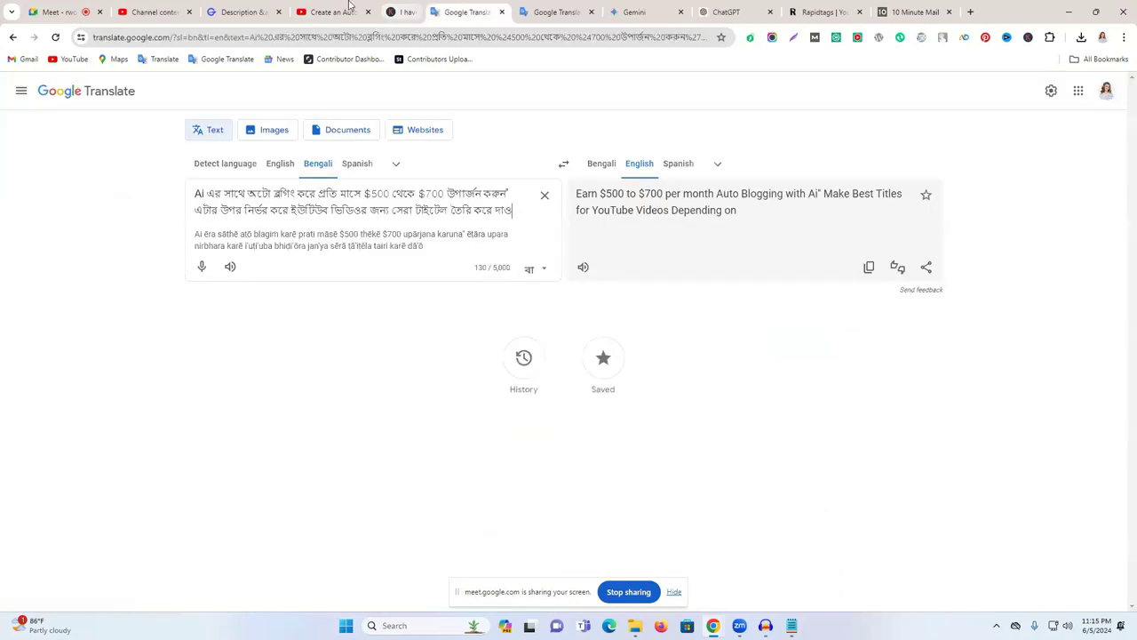
Step: Review the competing autoblog video, the GravityWrite description and hashtags, and the title suggestions in the ChatGPT conversation
left_click(347, 8)
scroll(574, 347, "up", 5)
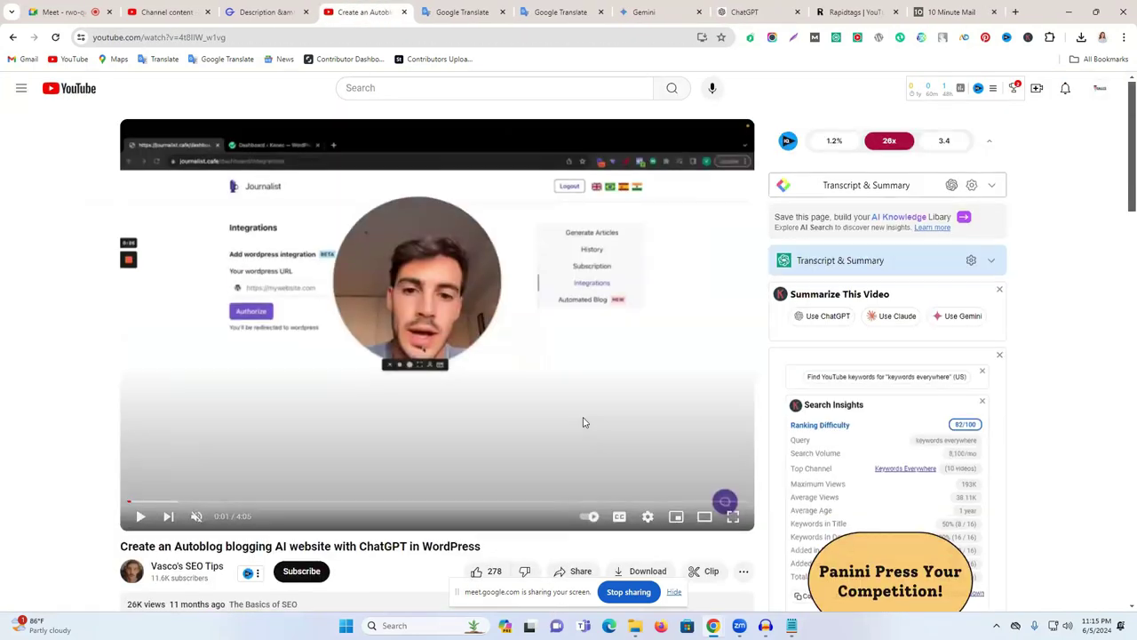
left_click(289, 9)
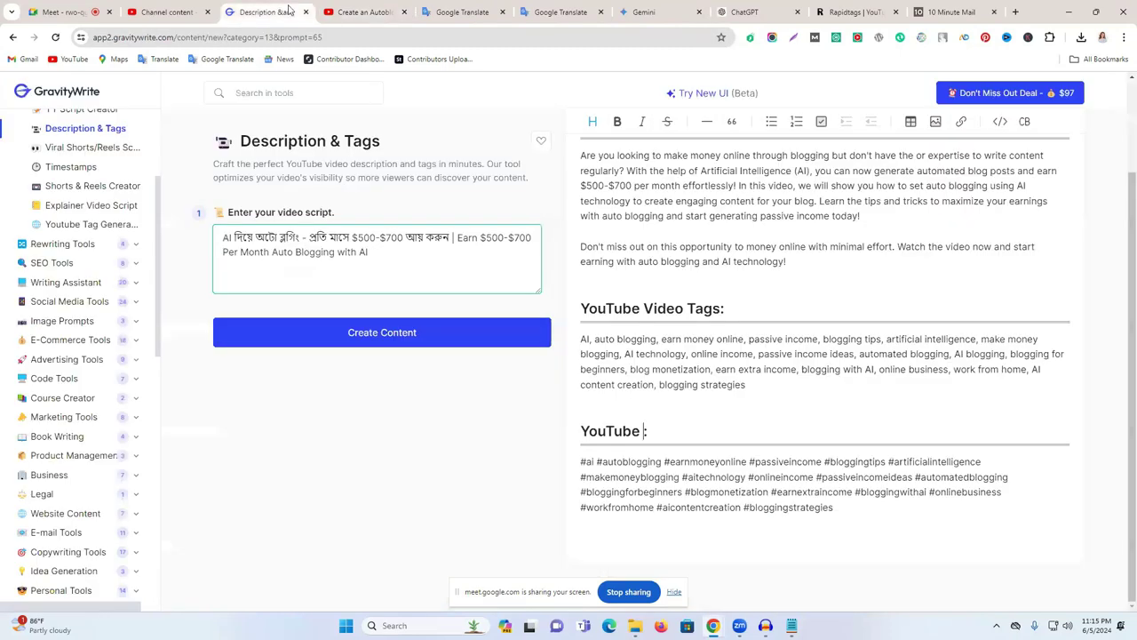
left_click(745, 8)
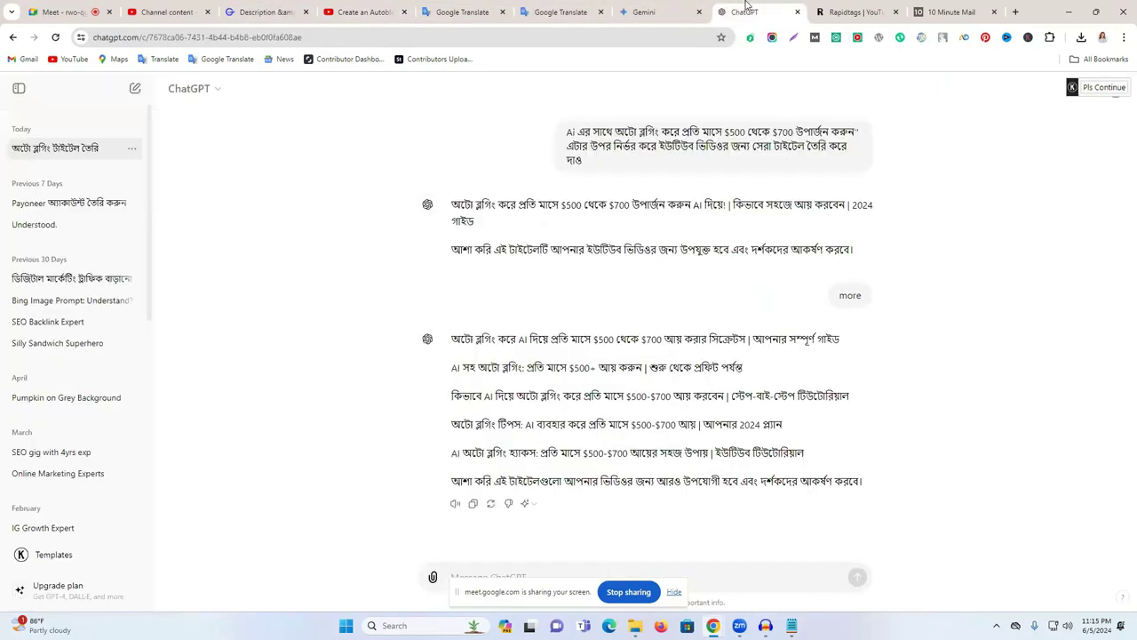
left_click_drag(535, 197, 638, 279)
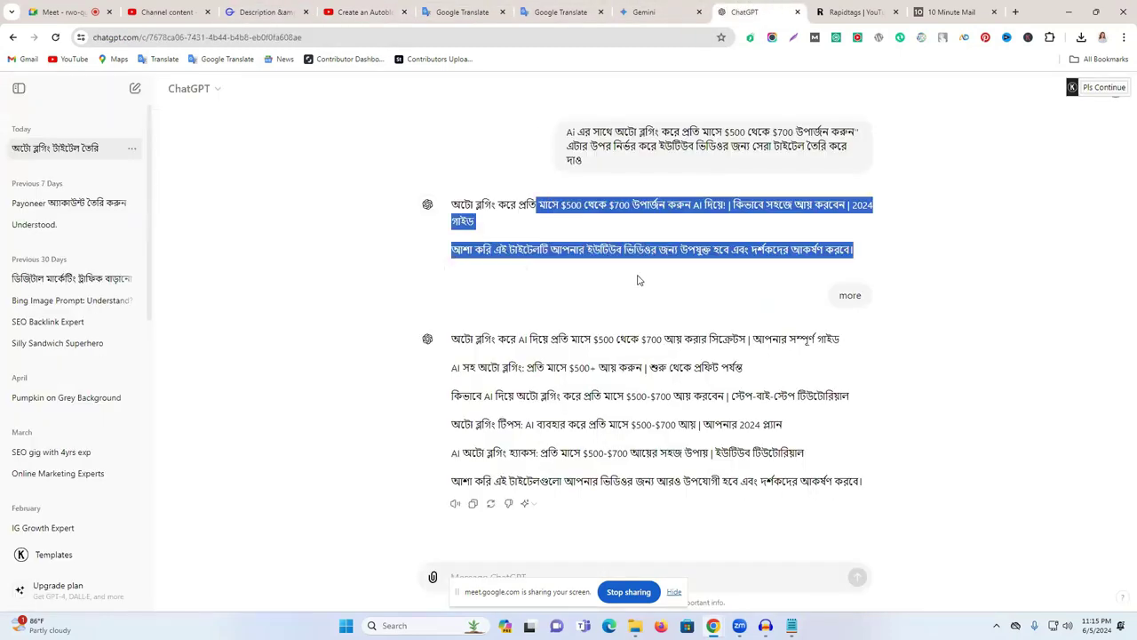
Step: Look over the Rapidtags results for auto blogging, and revisit the 10 Minute Mail, ChatGPT and Google Translate pages
left_click(836, 7)
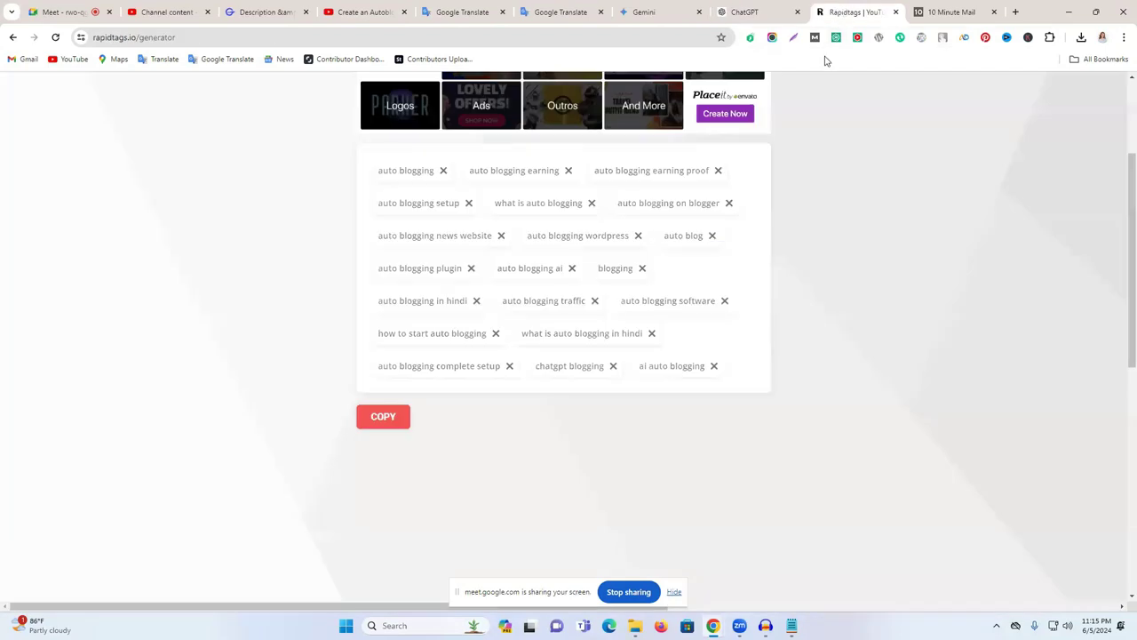
scroll(800, 131, "up", 3)
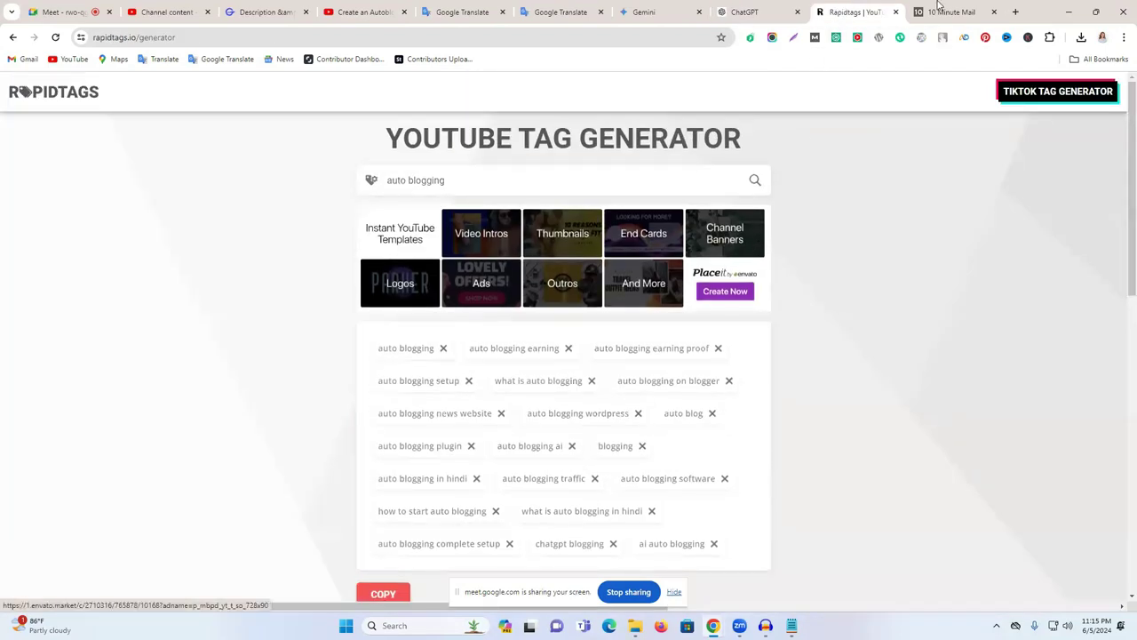
left_click(939, 7)
left_click(747, 8)
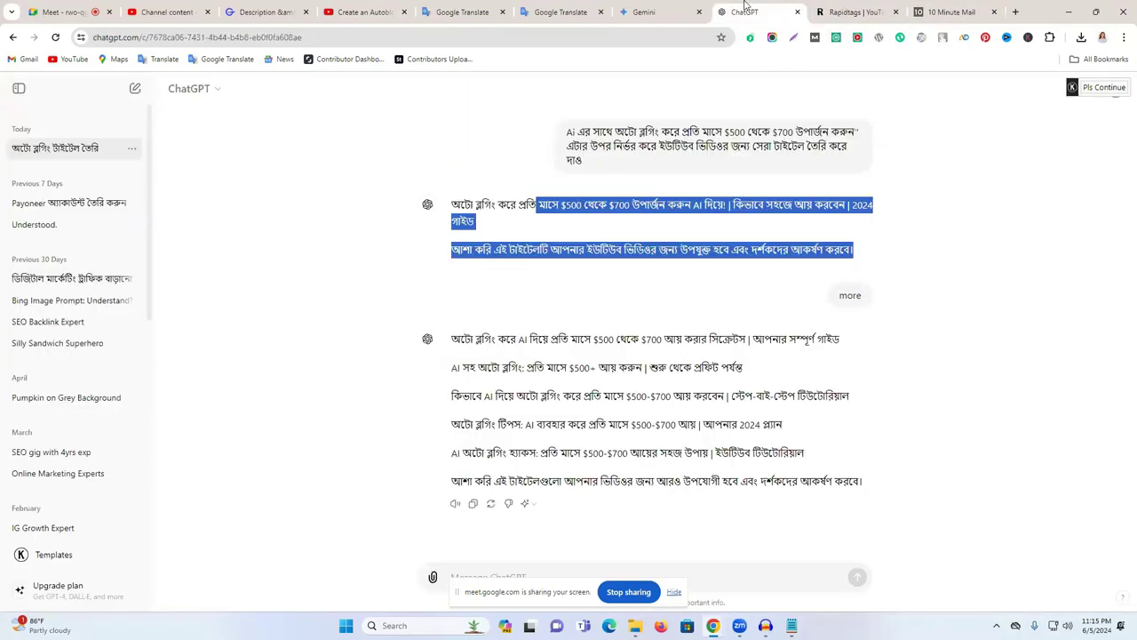
left_click(554, 7)
left_click(351, 10)
Step: Open the details of the unlisted auto-blogging video in YouTube Studio and review its title and description
left_click(178, 7)
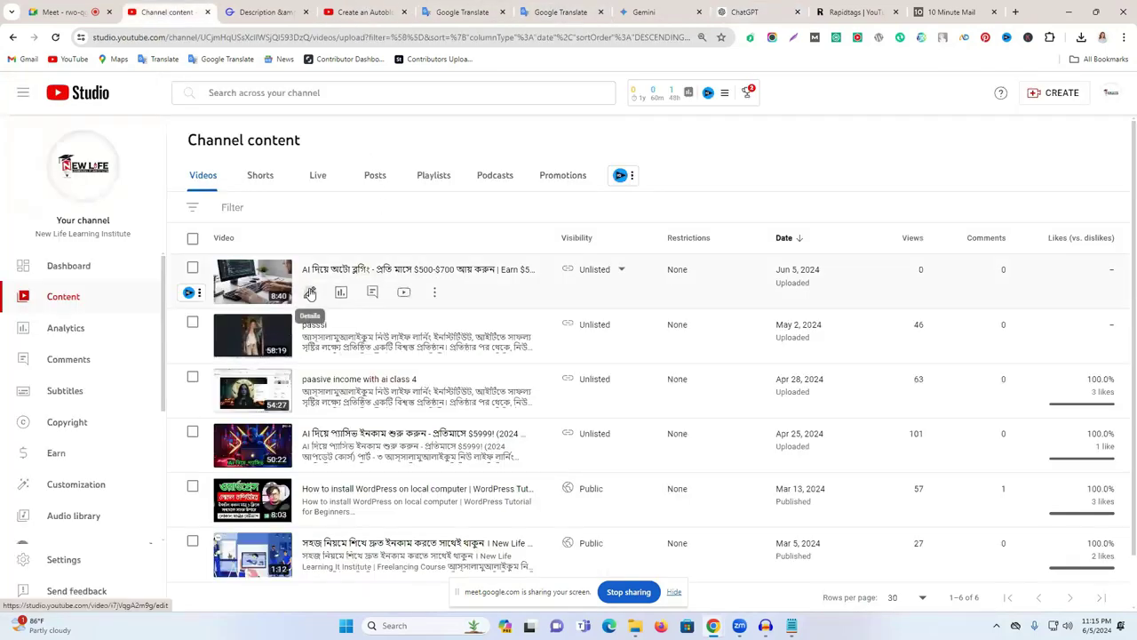
left_click(310, 295)
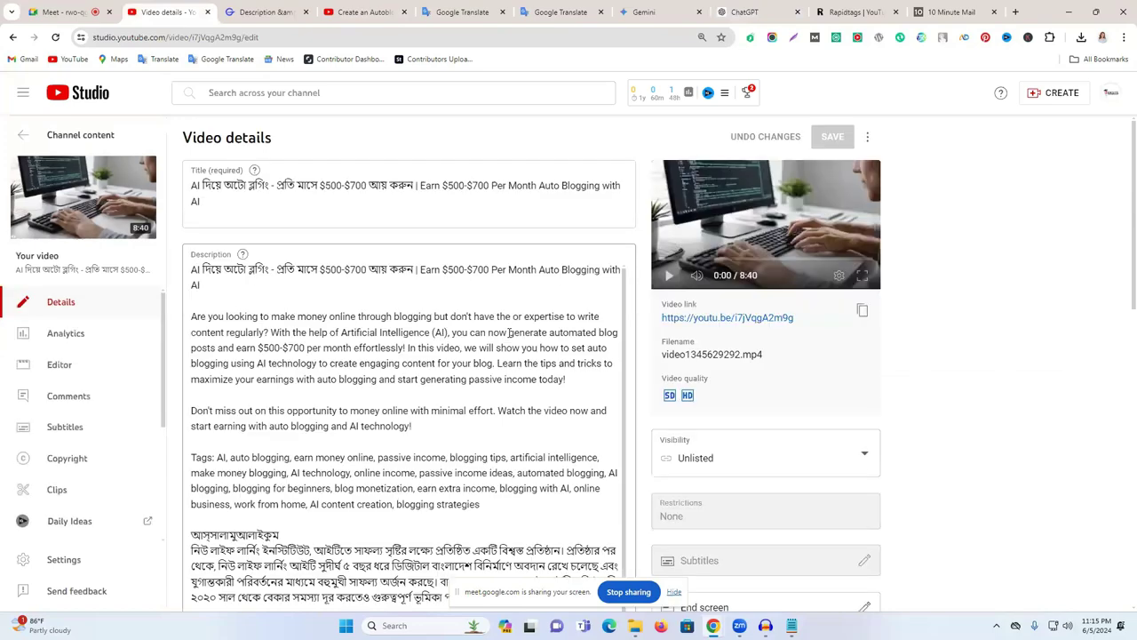
scroll(632, 407, "down", 1)
scroll(633, 407, "up", 1)
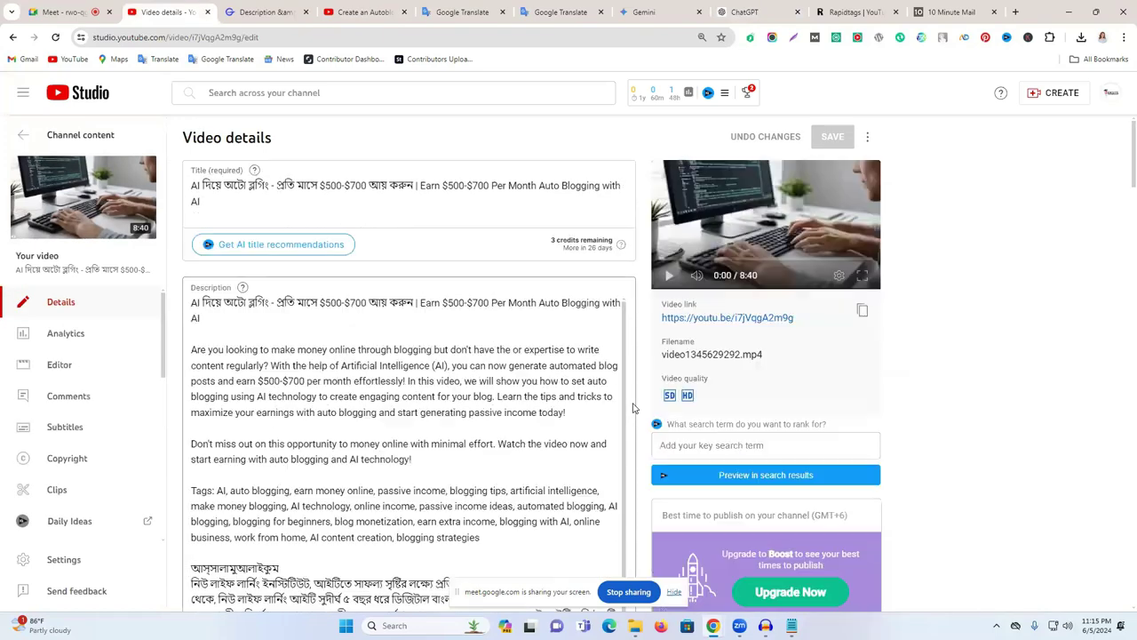
Step: Return to the competing autoblog video and copy its web address
left_click(362, 11)
scroll(599, 339, "down", 2)
scroll(600, 340, "up", 2)
left_click(224, 35)
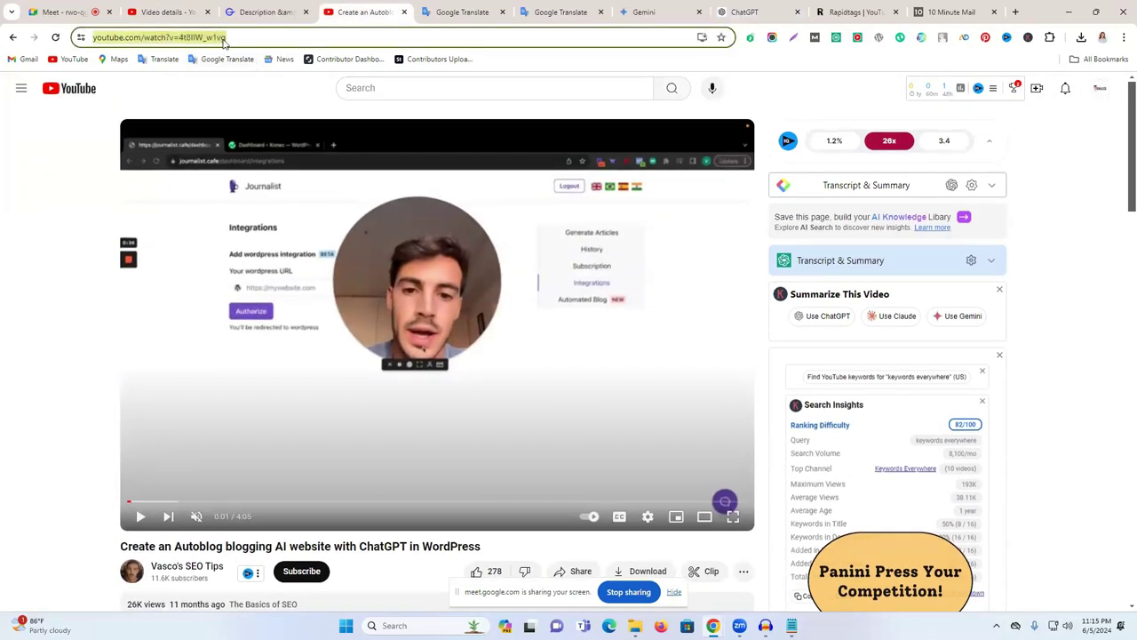
right_click(224, 37)
left_click(293, 146)
right_click(169, 39)
left_click(253, 156)
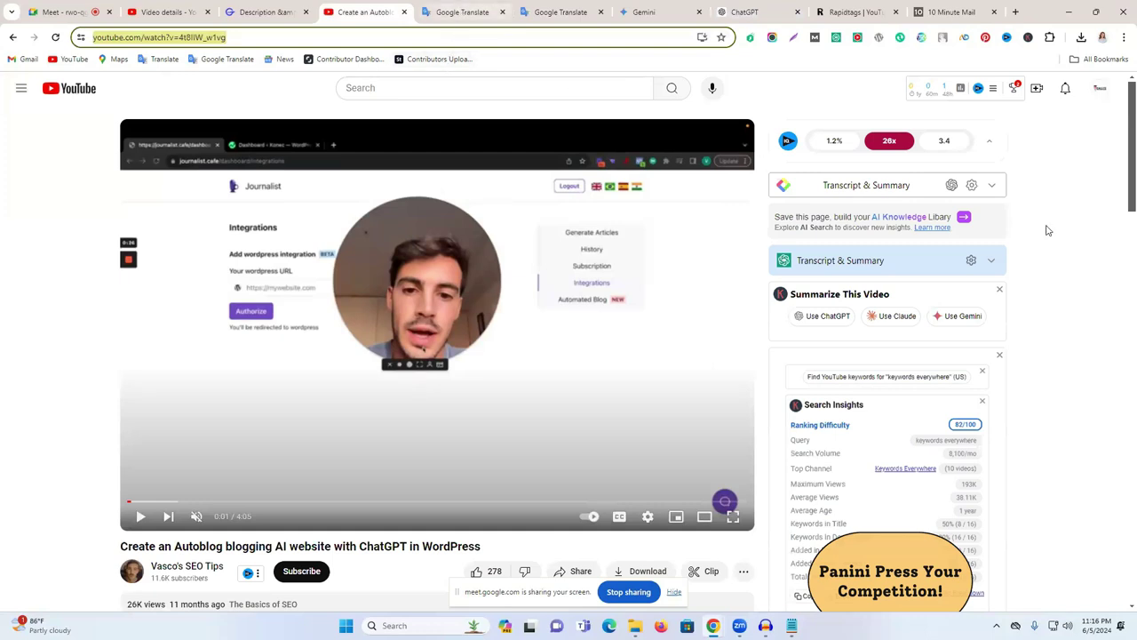
scroll(393, 279, "down", 3)
scroll(222, 195, "up", 3)
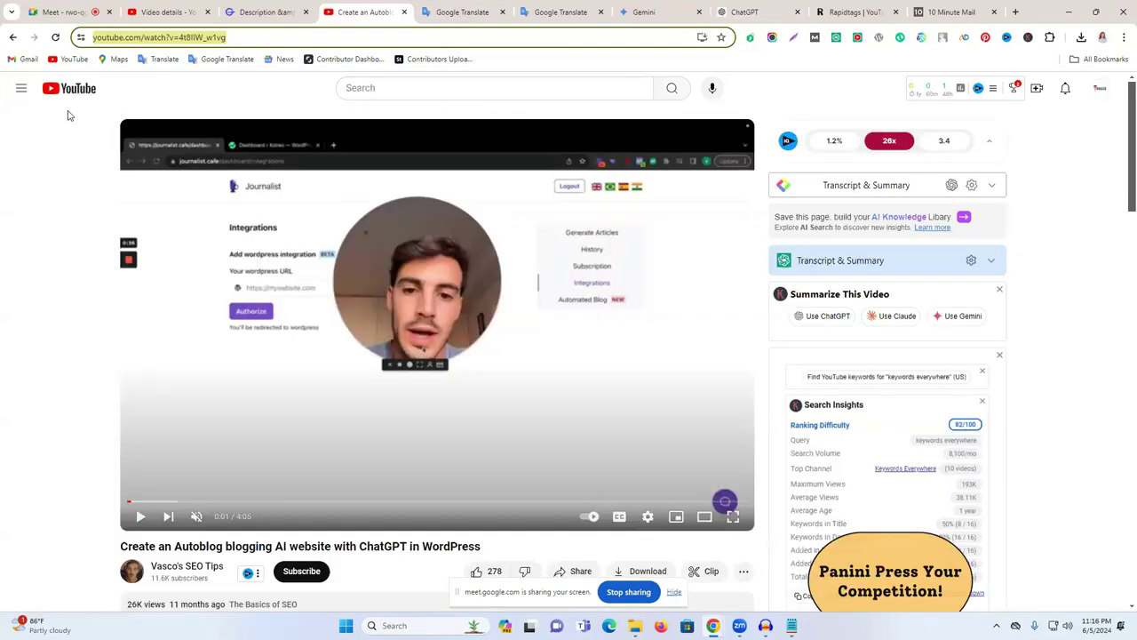
Step: Go to the YouTube home feed and examine the recommended videos and their vidIQ view statistics
left_click(80, 94)
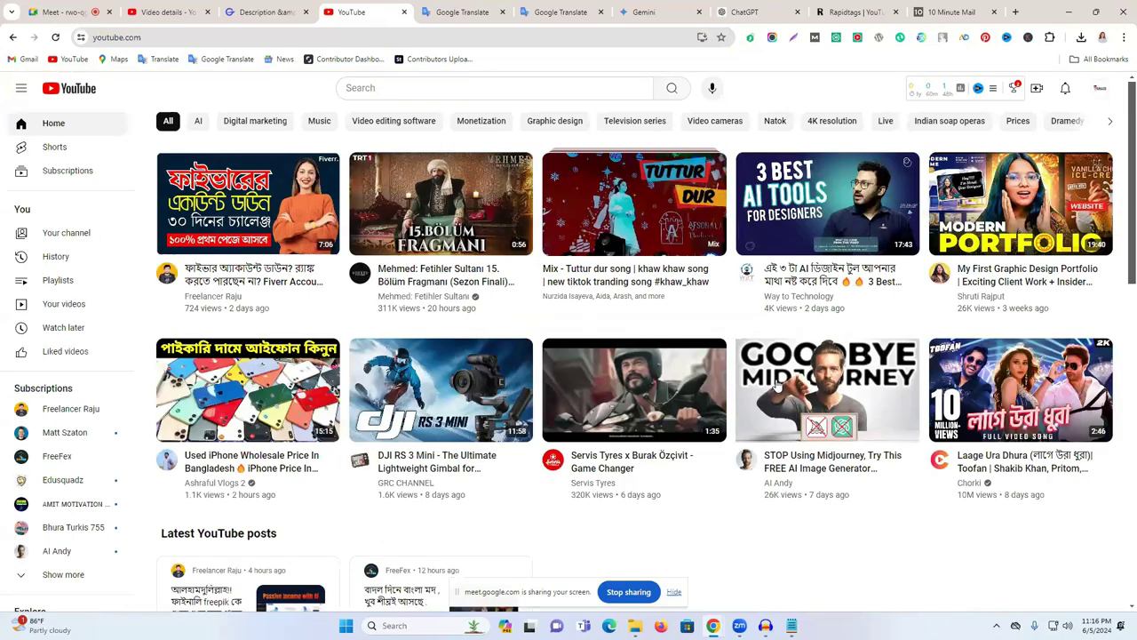
mouse_move(776, 384)
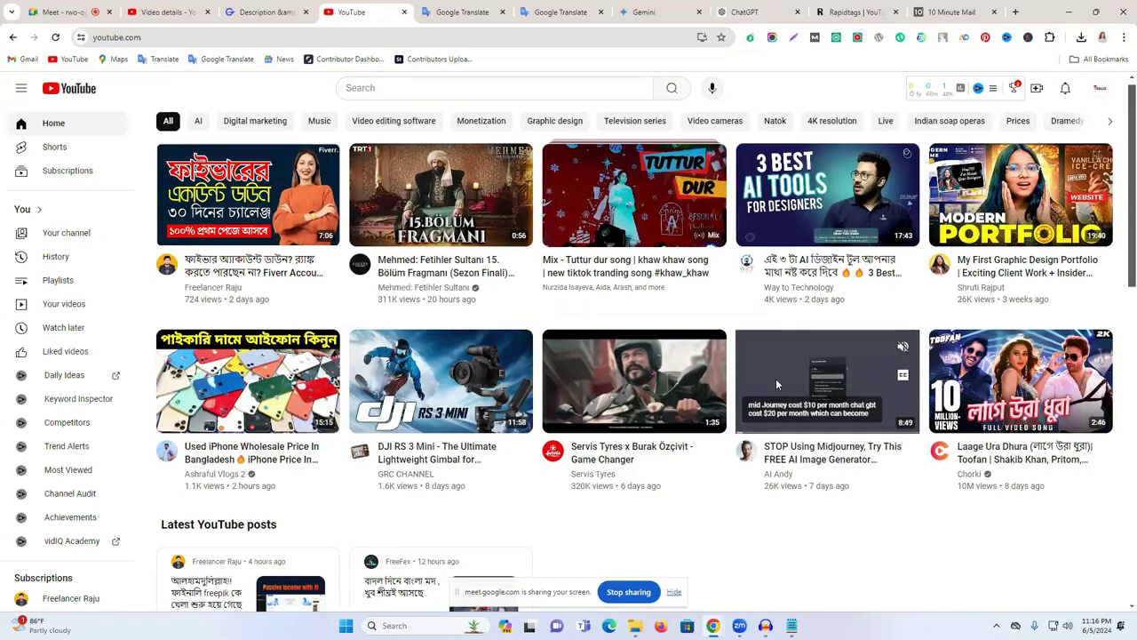
scroll(776, 378, "down", 5)
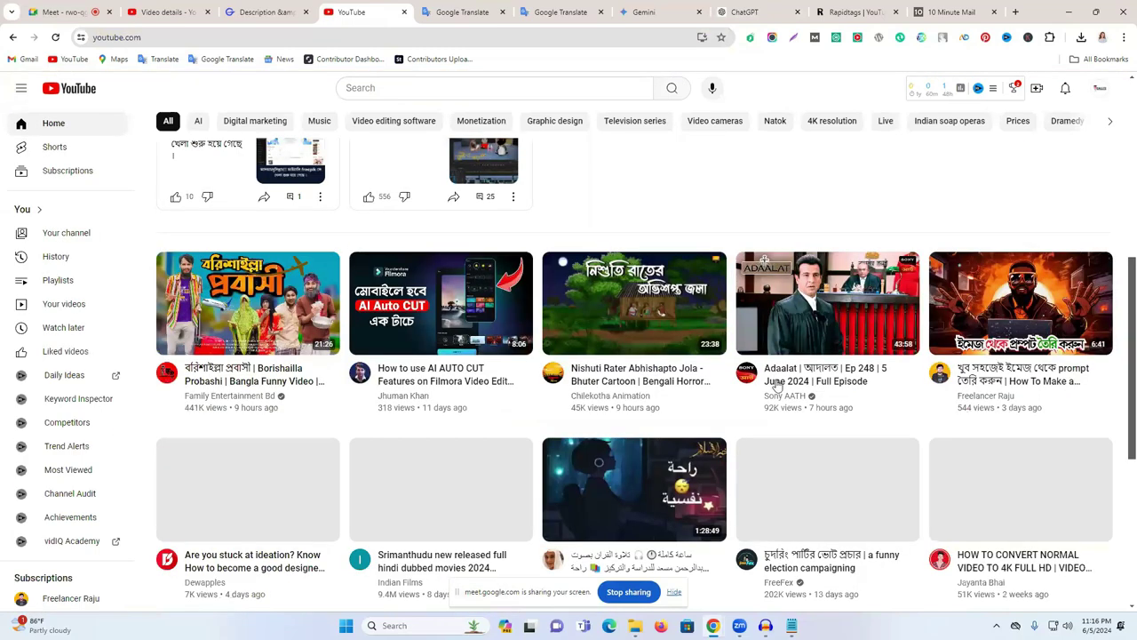
scroll(775, 384, "down", 2)
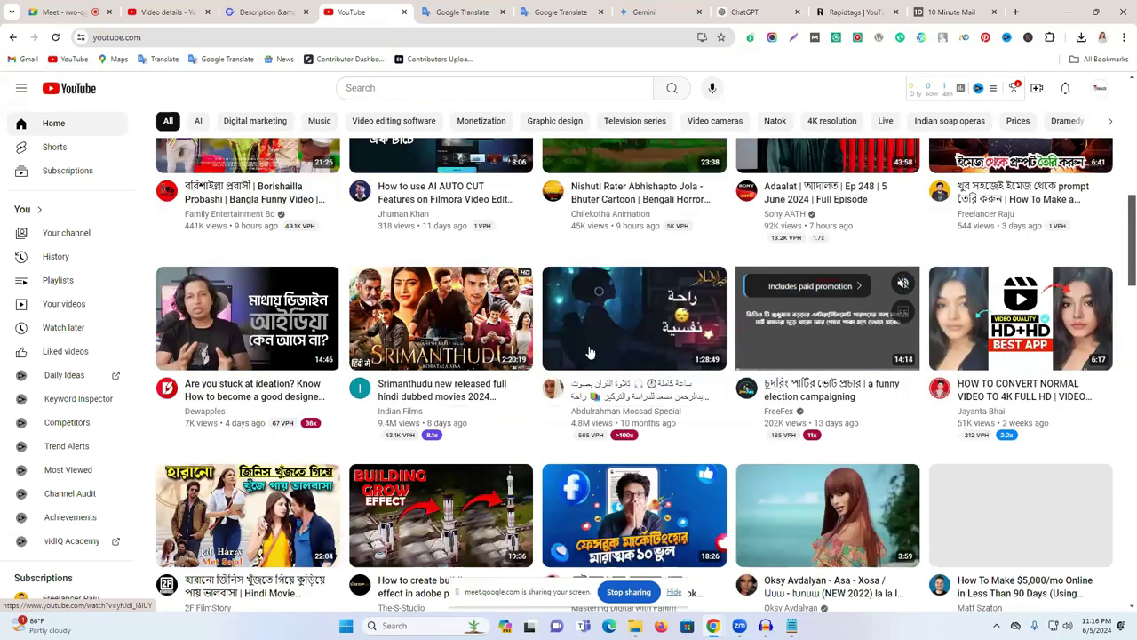
scroll(533, 352, "down", 1)
scroll(536, 353, "down", 2)
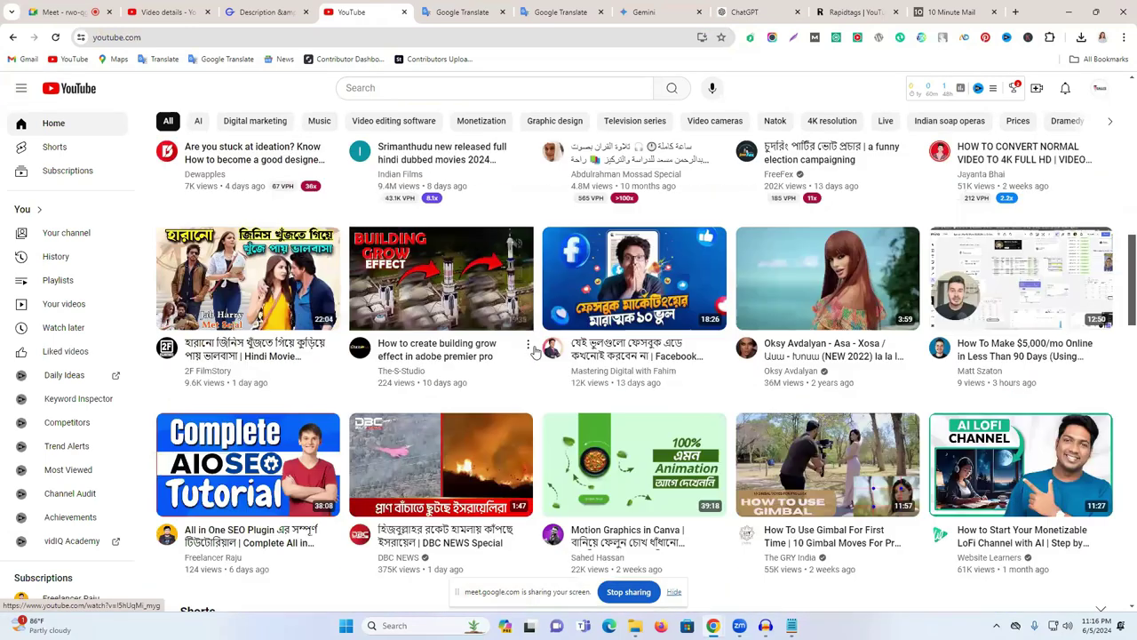
scroll(665, 374, "down", 1)
scroll(665, 373, "down", 2)
scroll(580, 377, "down", 1)
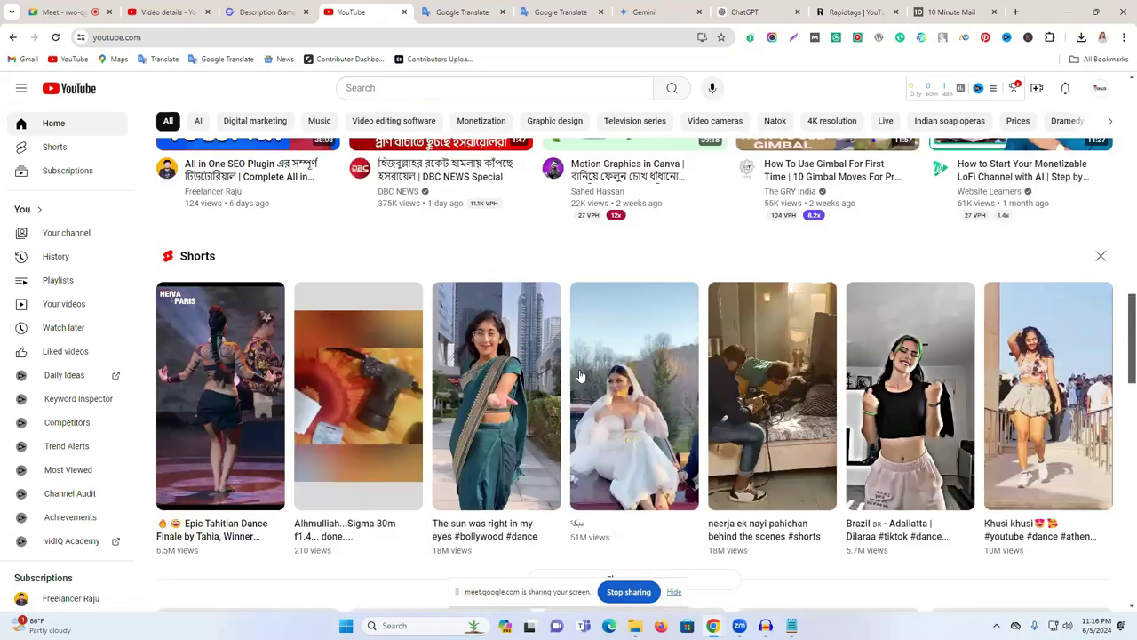
scroll(579, 377, "down", 3)
scroll(640, 375, "down", 2)
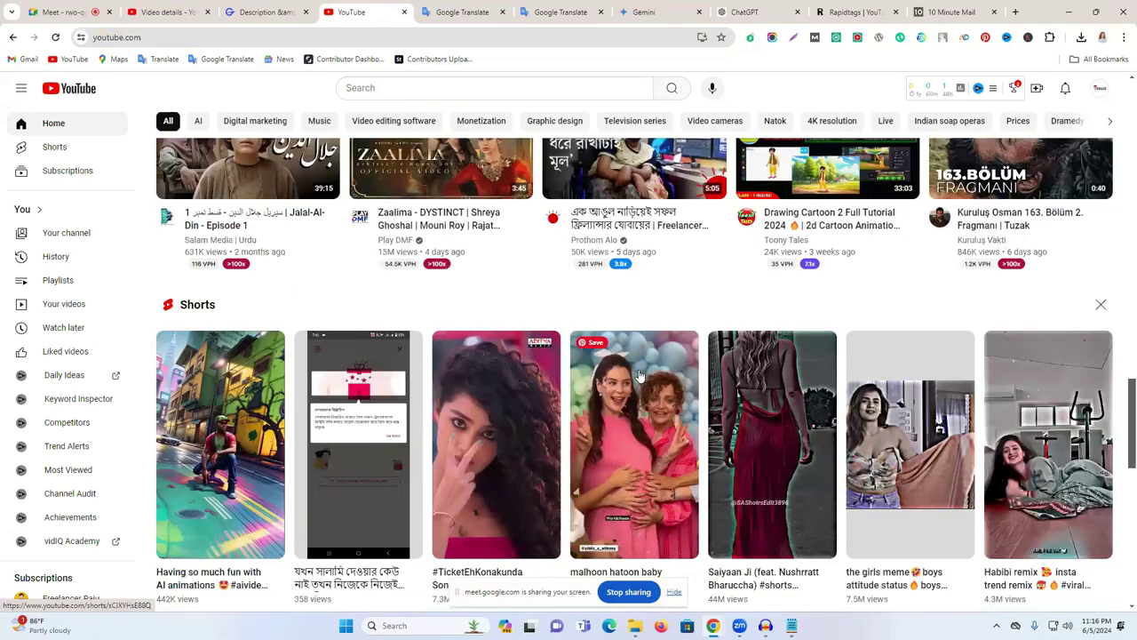
scroll(640, 375, "down", 2)
scroll(640, 375, "down", 2)
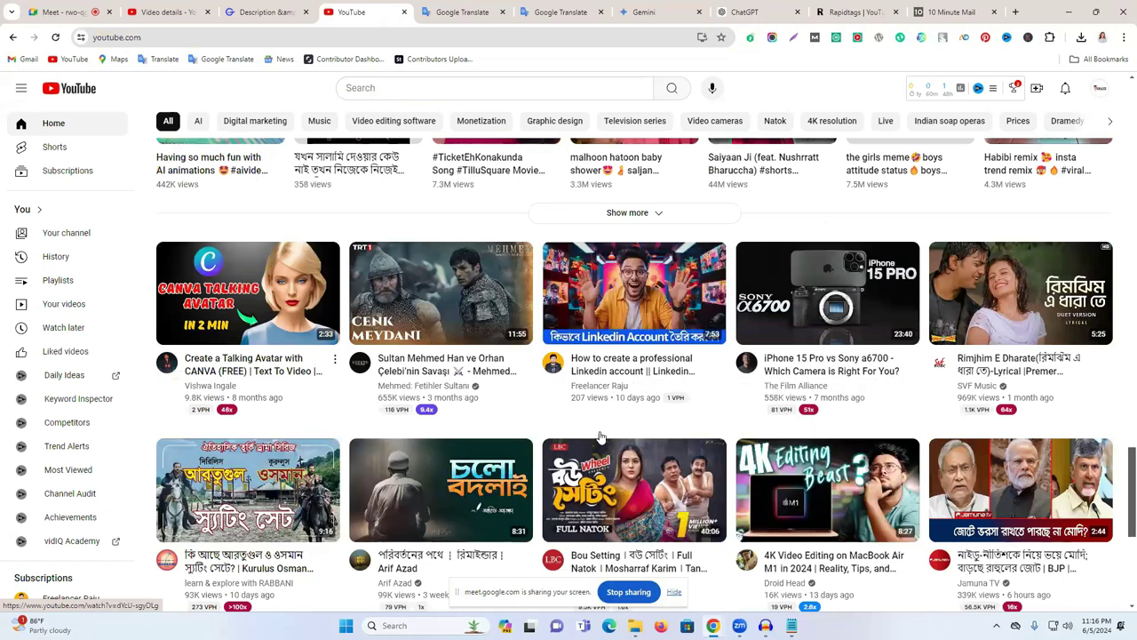
scroll(615, 415, "down", 1)
scroll(615, 415, "down", 2)
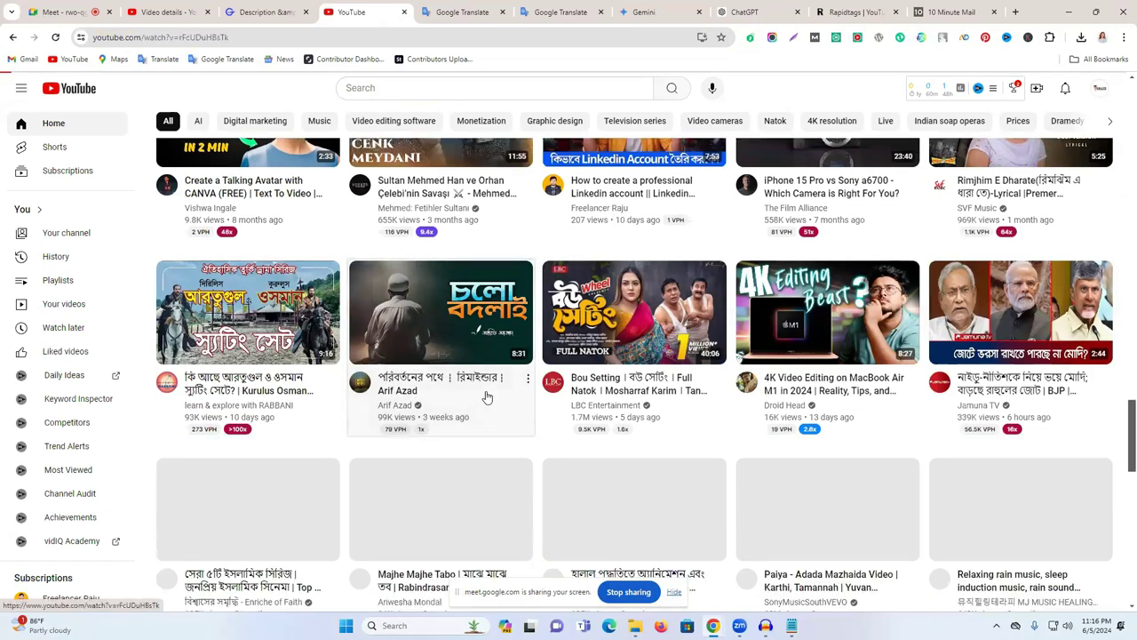
Step: Open the পরিবর্তনের পথে reminder video, close its Keywords Everywhere panel and expand the vidIQ statistics
left_click(486, 395)
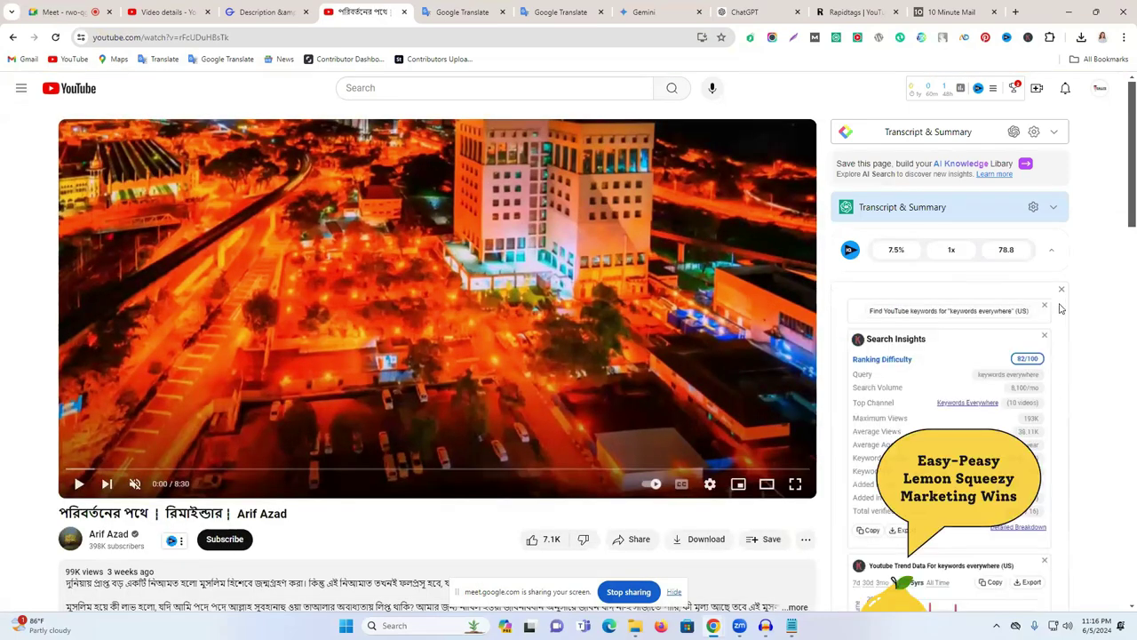
left_click(1062, 294)
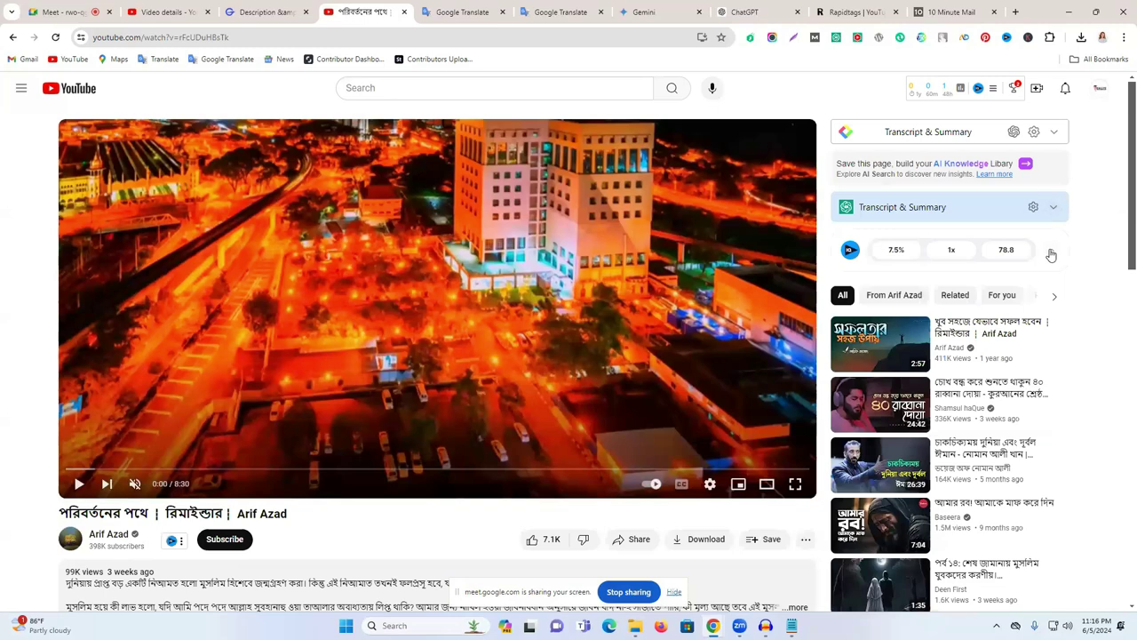
left_click(1051, 250)
Step: Examine the reminder video's vidIQ channel tags, video tags and SEO score breakdown
scroll(997, 417, "down", 3)
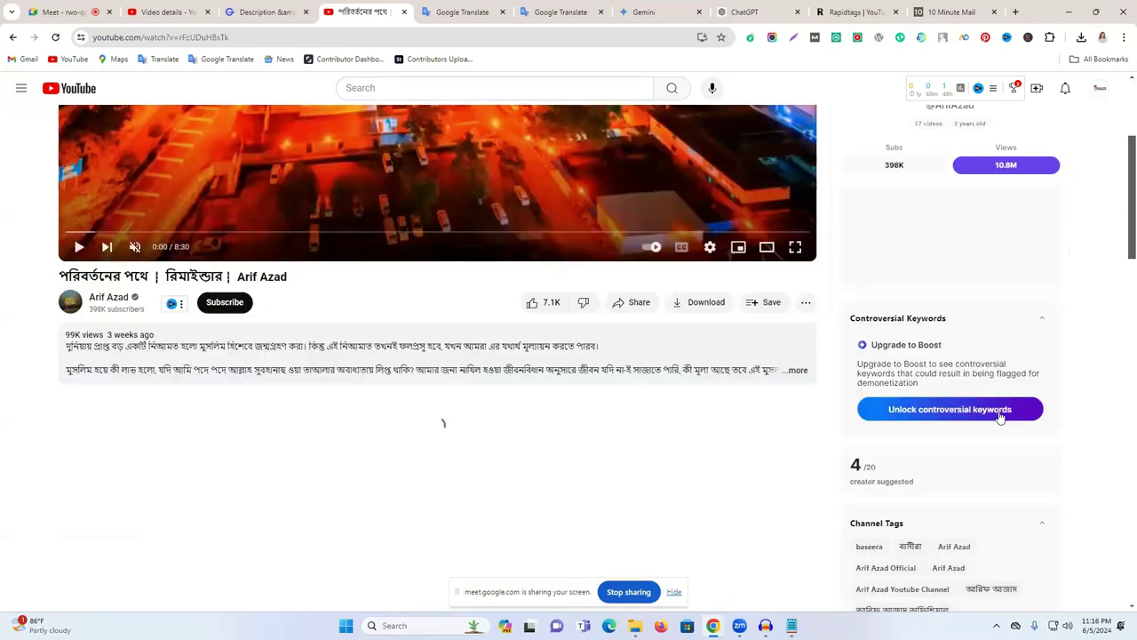
scroll(1013, 386, "down", 6)
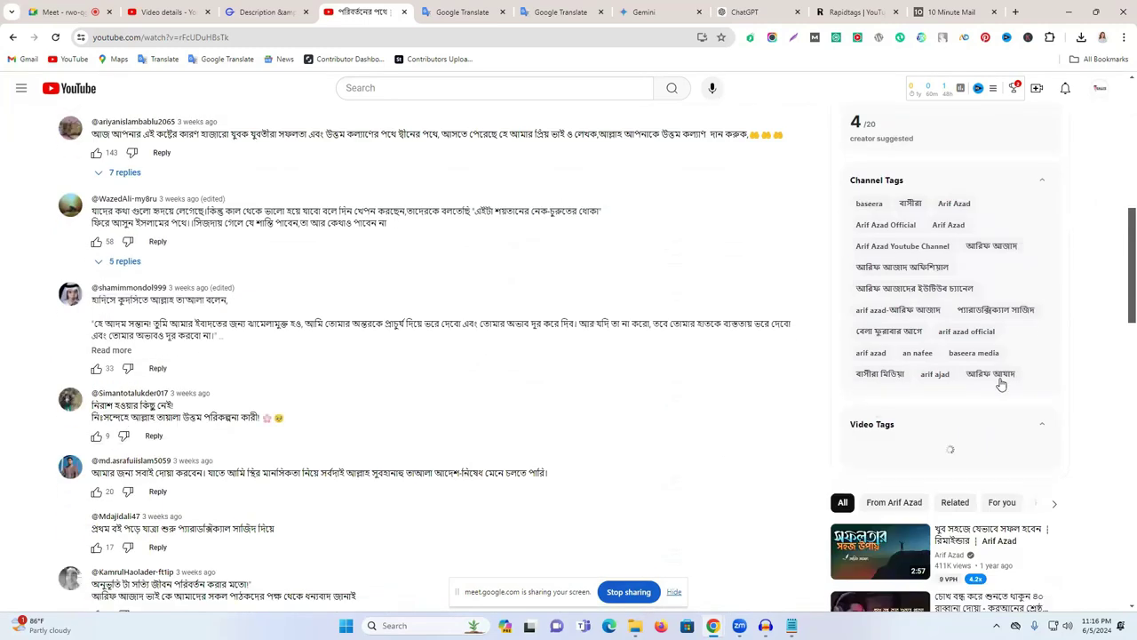
scroll(1000, 384, "up", 5)
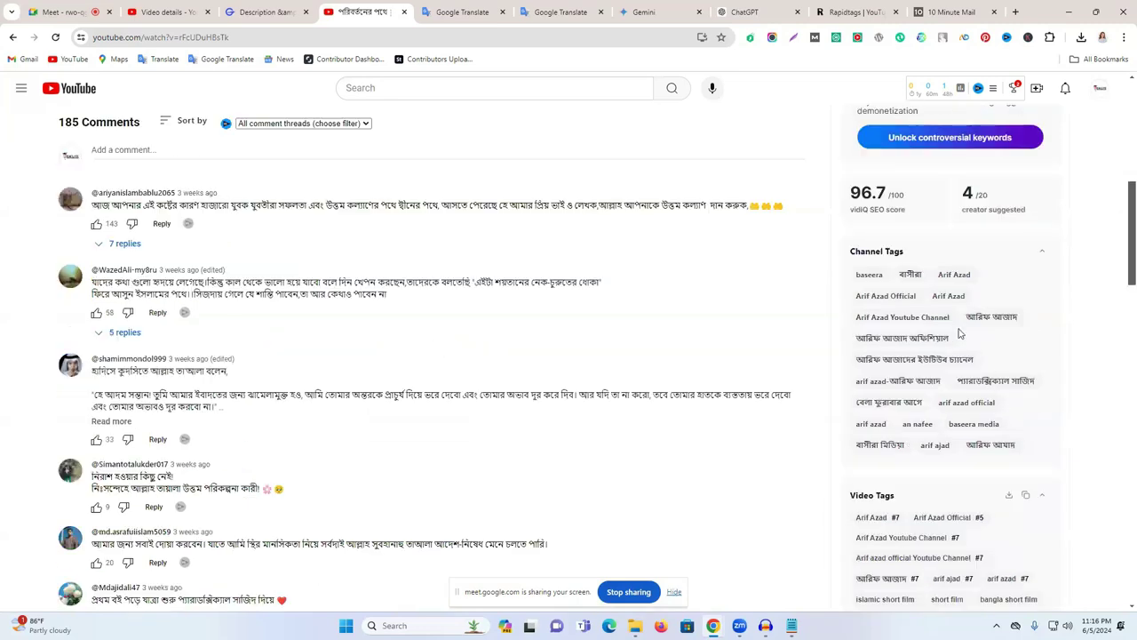
double_click(867, 420)
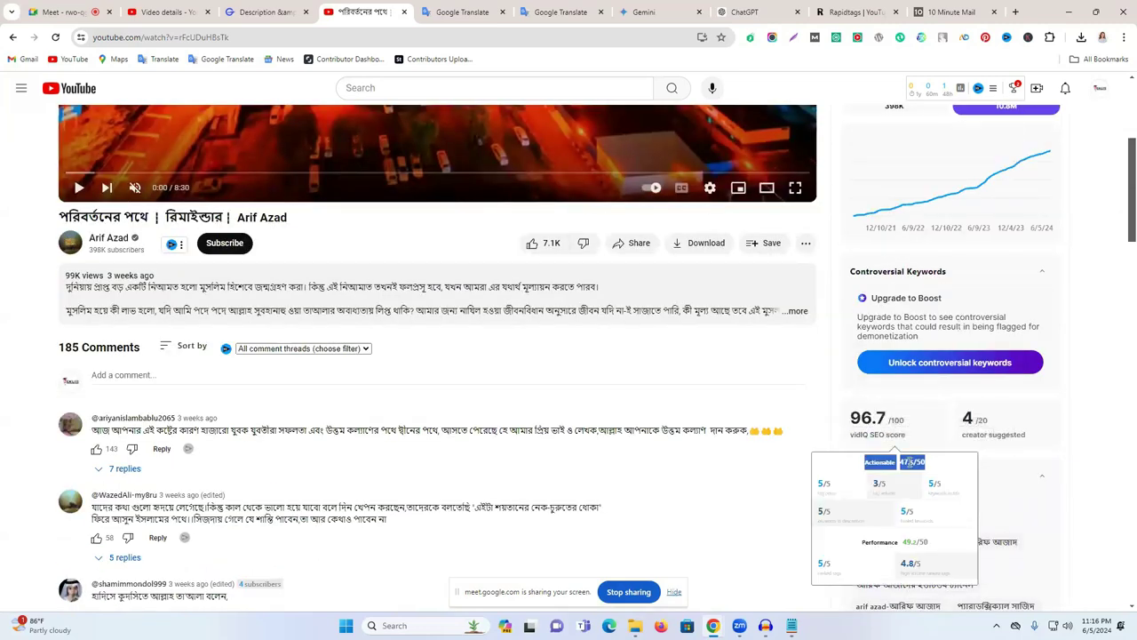
scroll(500, 315, "up", 3)
Step: Return to the home feed, open the video "Best FREE AI Text To Animation Video Generator" and pause it
left_click(12, 37)
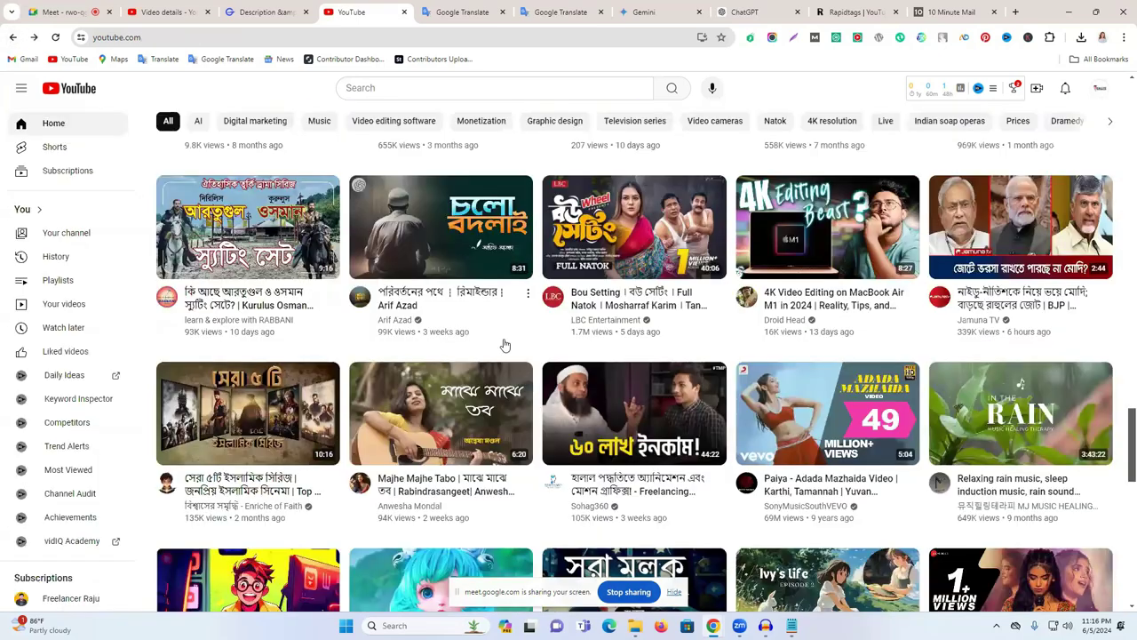
scroll(582, 374, "down", 5)
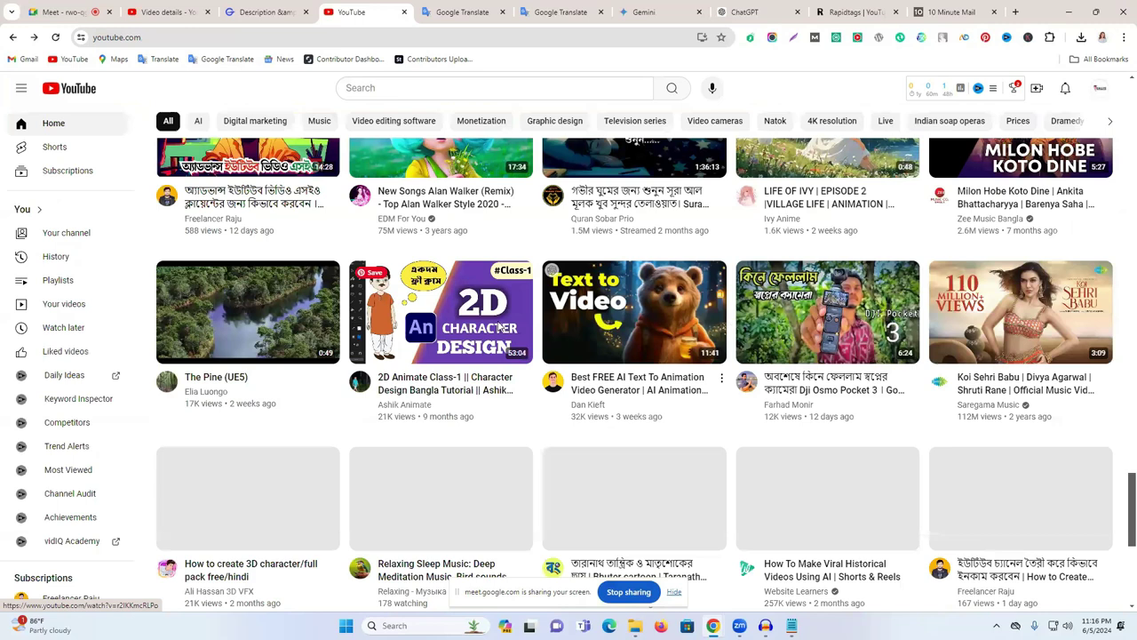
left_click(617, 338)
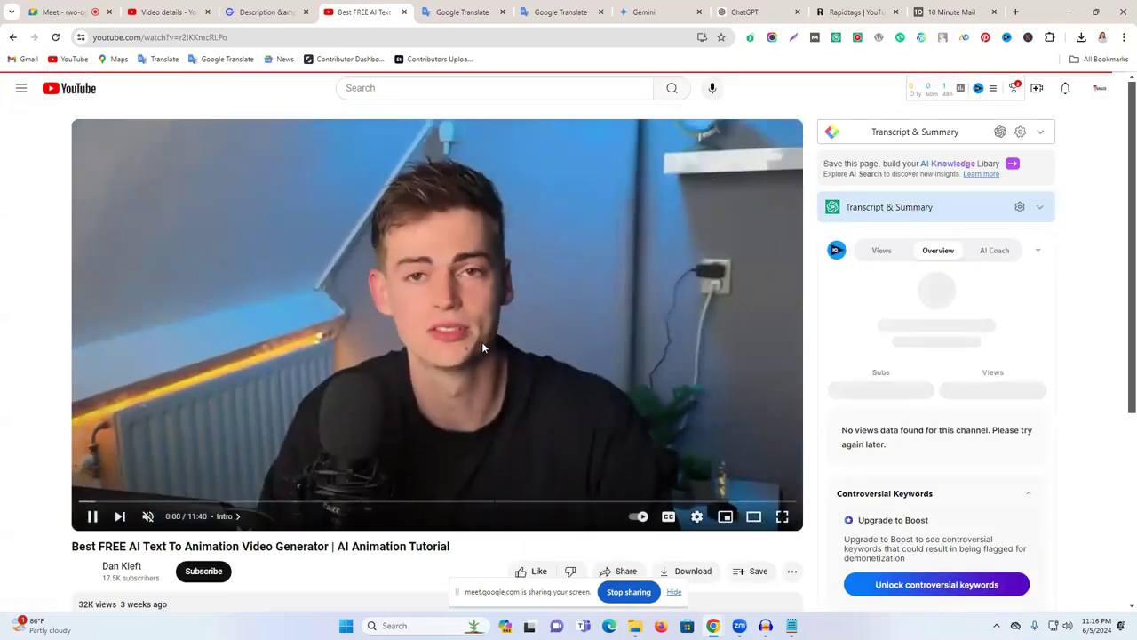
left_click(482, 341)
Step: Examine the vidIQ channel statistics and video tags listed for the AI text-to-animation video
scroll(935, 338, "down", 4)
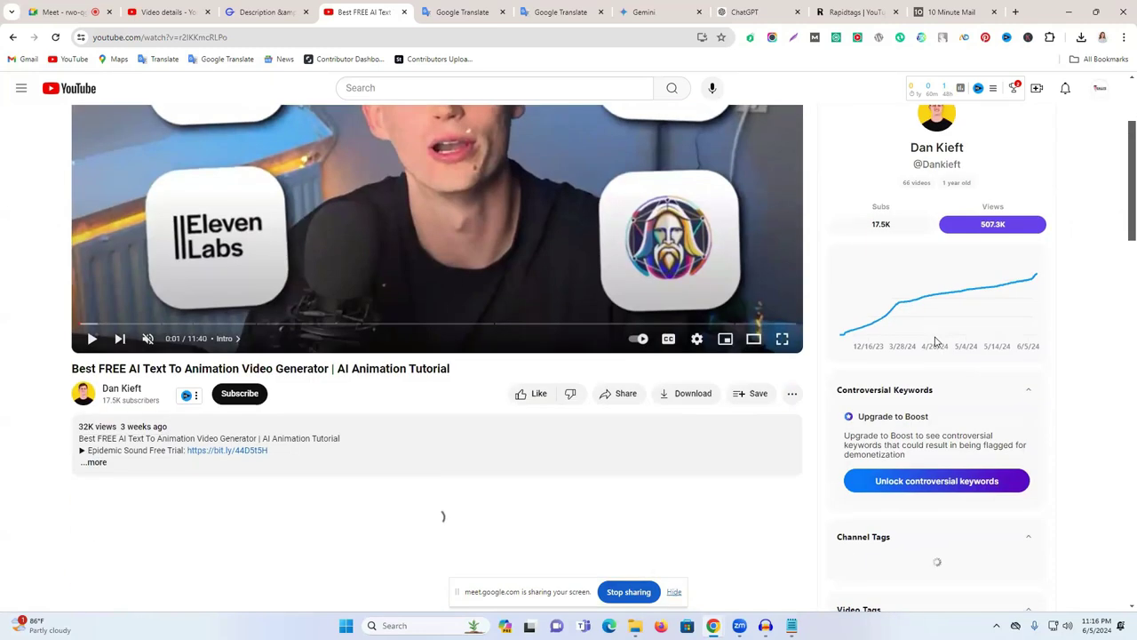
scroll(935, 342, "down", 1)
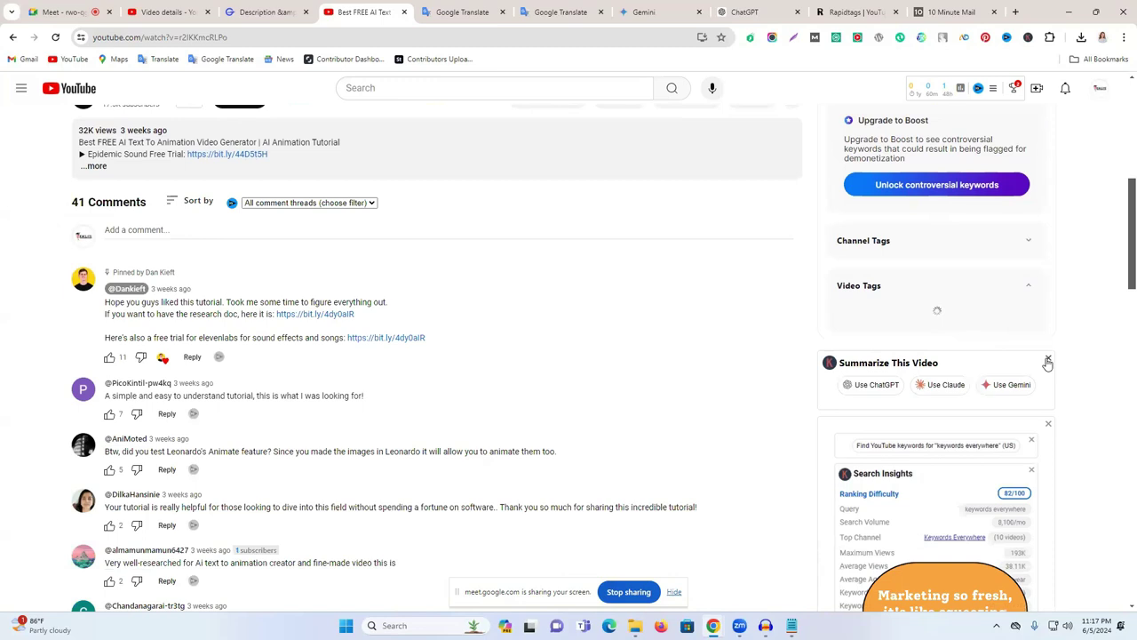
scroll(1048, 363, "up", 1)
scroll(1048, 361, "up", 2)
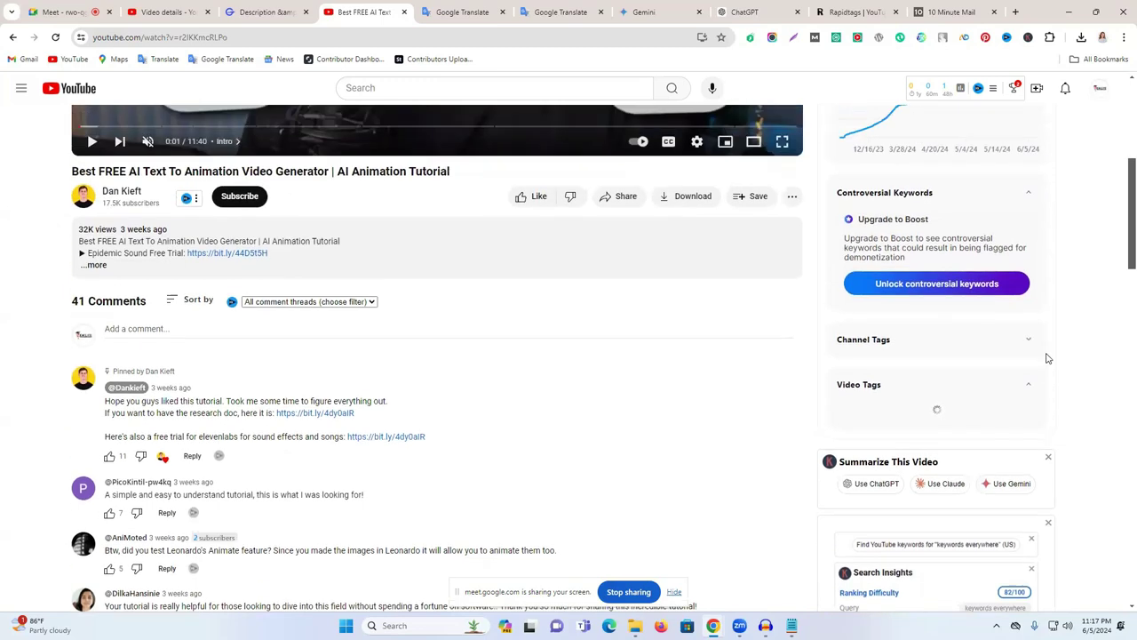
scroll(1002, 345, "down", 3)
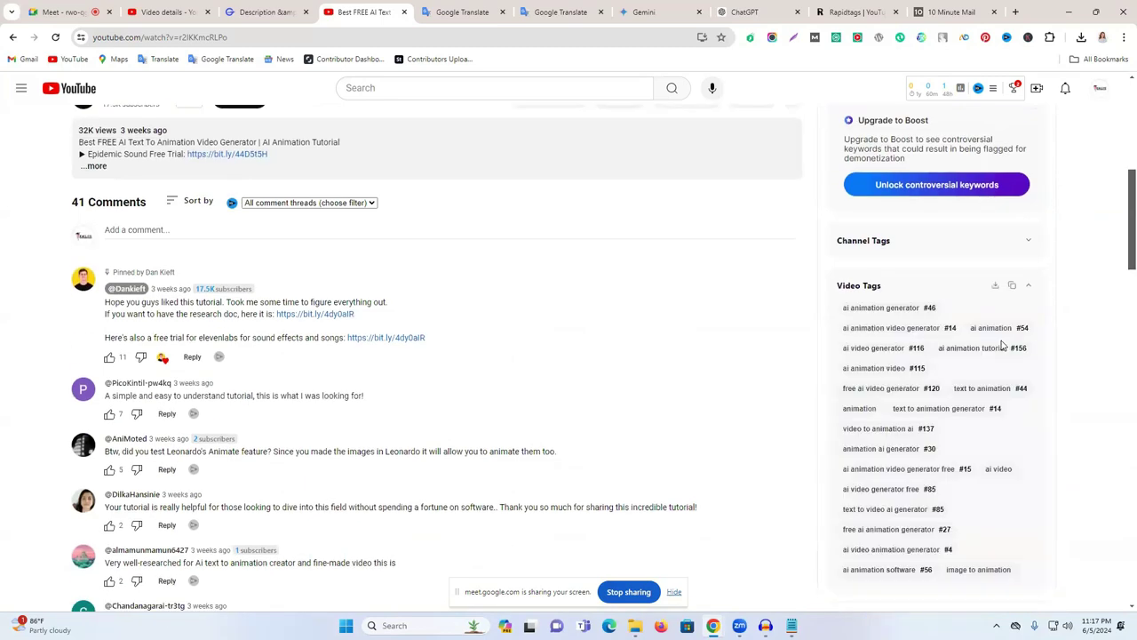
Step: Review the AI text-to-animation video's vidIQ channel overview, SEO score and video tags
scroll(1002, 345, "up", 5)
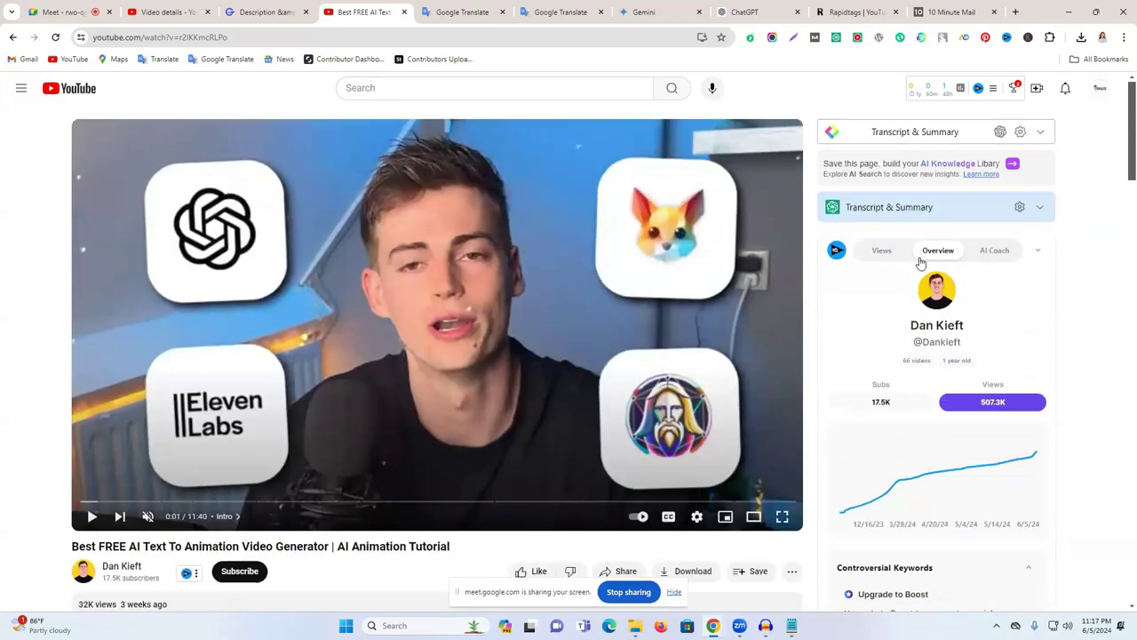
scroll(929, 276, "down", 5)
mouse_move(846, 236)
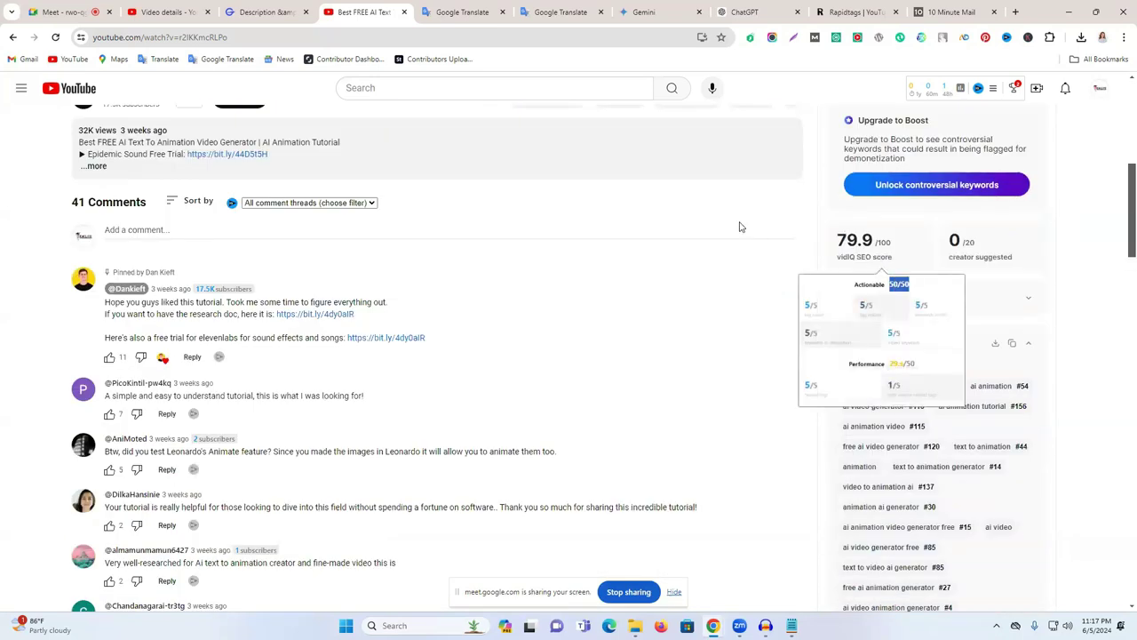
scroll(505, 178, "up", 3)
scroll(1007, 346, "down", 3)
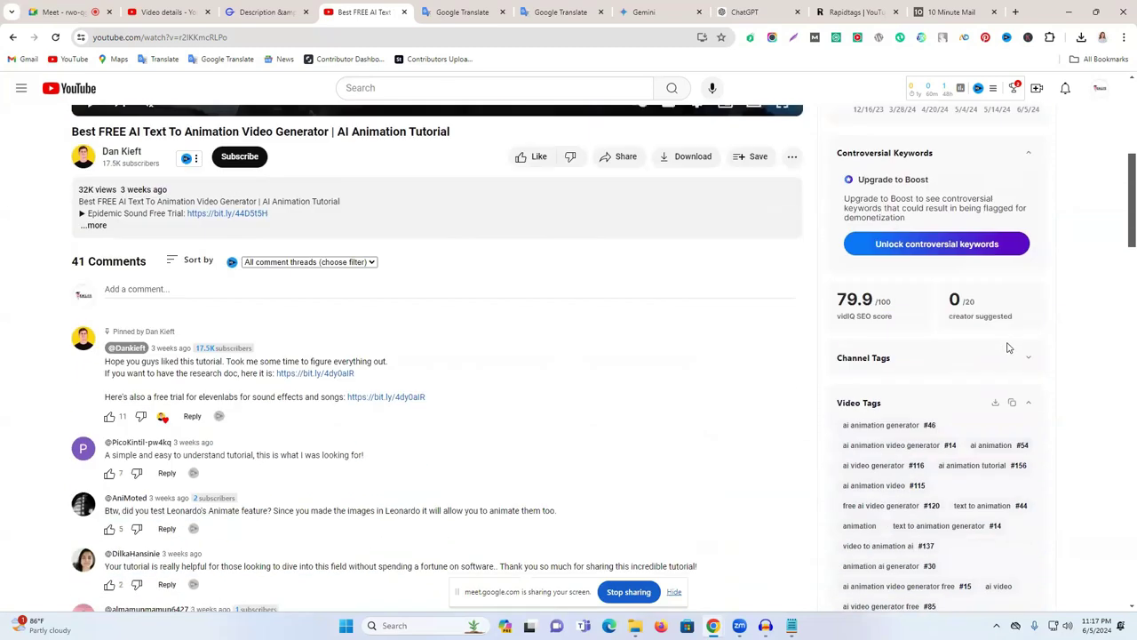
scroll(1010, 350, "up", 1)
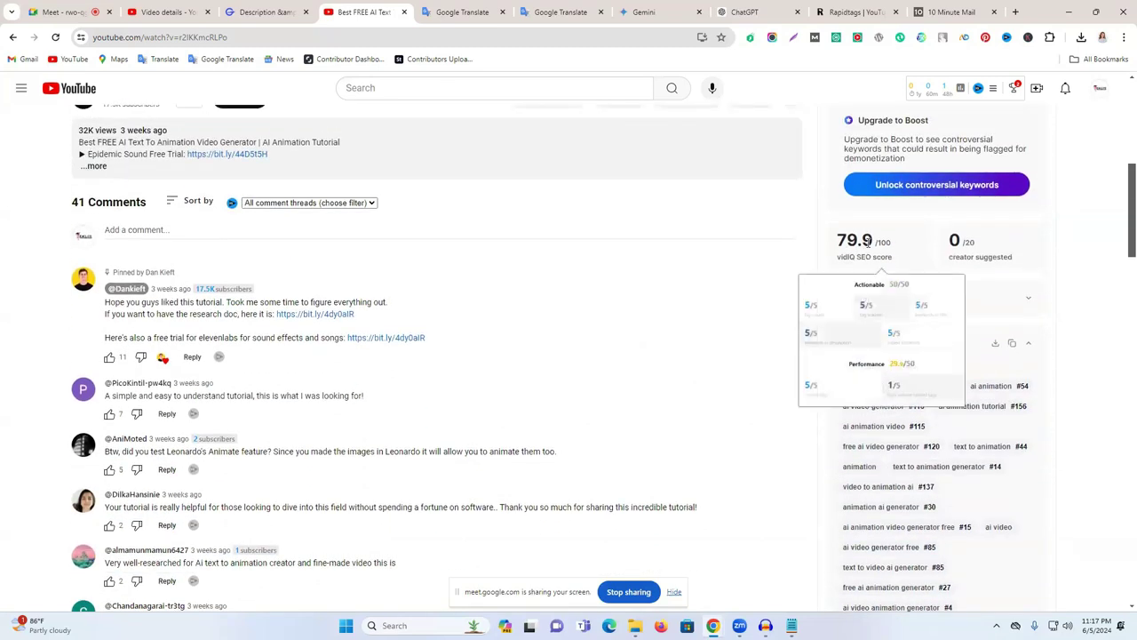
Step: Examine the Actionable and Performance breakdown behind the video's vidIQ SEO score alongside its video tags
left_click_drag(898, 286, 911, 289)
left_click(896, 363)
scroll(1093, 363, "down", 2)
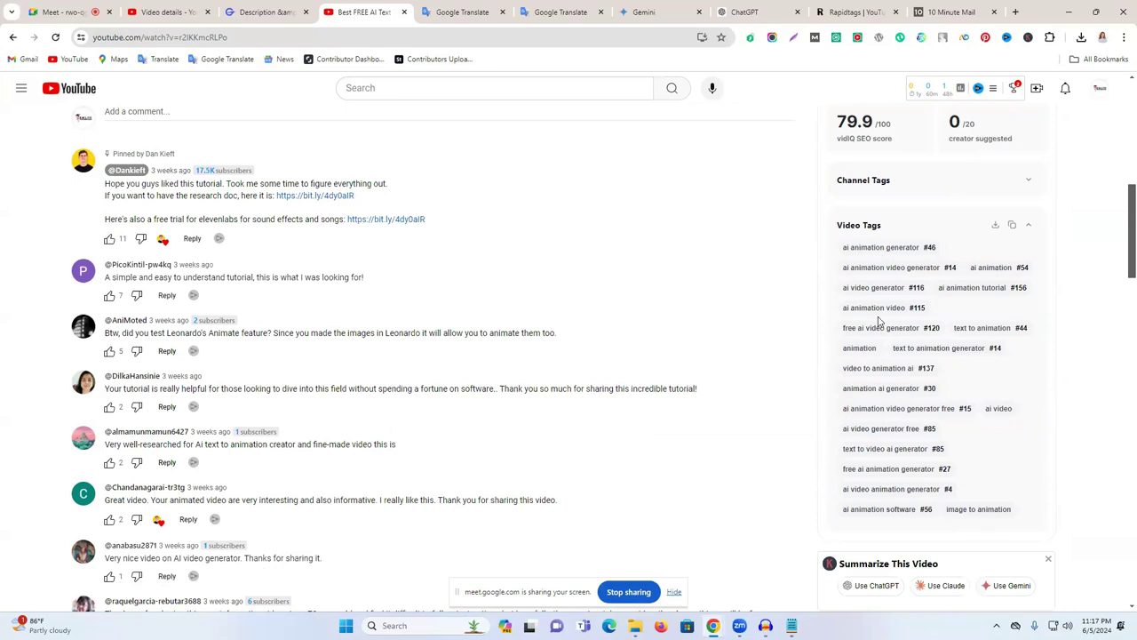
mouse_move(889, 135)
left_click_drag(909, 245, 901, 246)
left_click(902, 165)
mouse_move(900, 165)
left_mouse_down()
mouse_move(857, 170)
mouse_move(901, 166)
left_mouse_up()
mouse_move(885, 129)
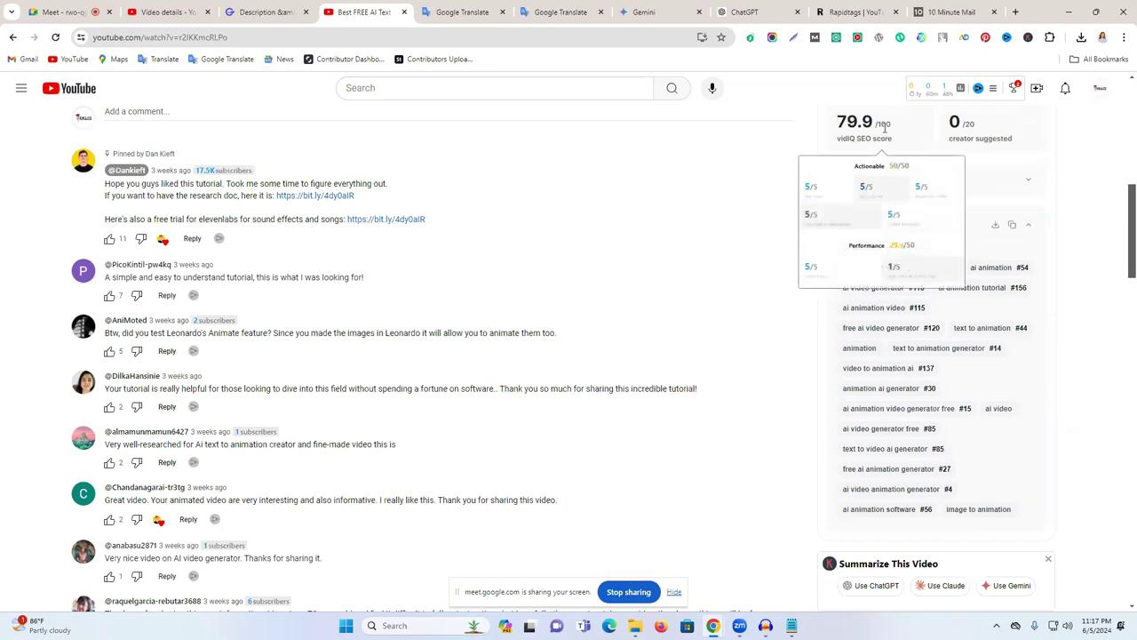
Step: Capture the video page with Lightshot, outline the vidIQ score and tags with a red rectangle, and draw an arrow to the SEO score
left_click(793, 36)
left_click_drag(3, 78, 1133, 600)
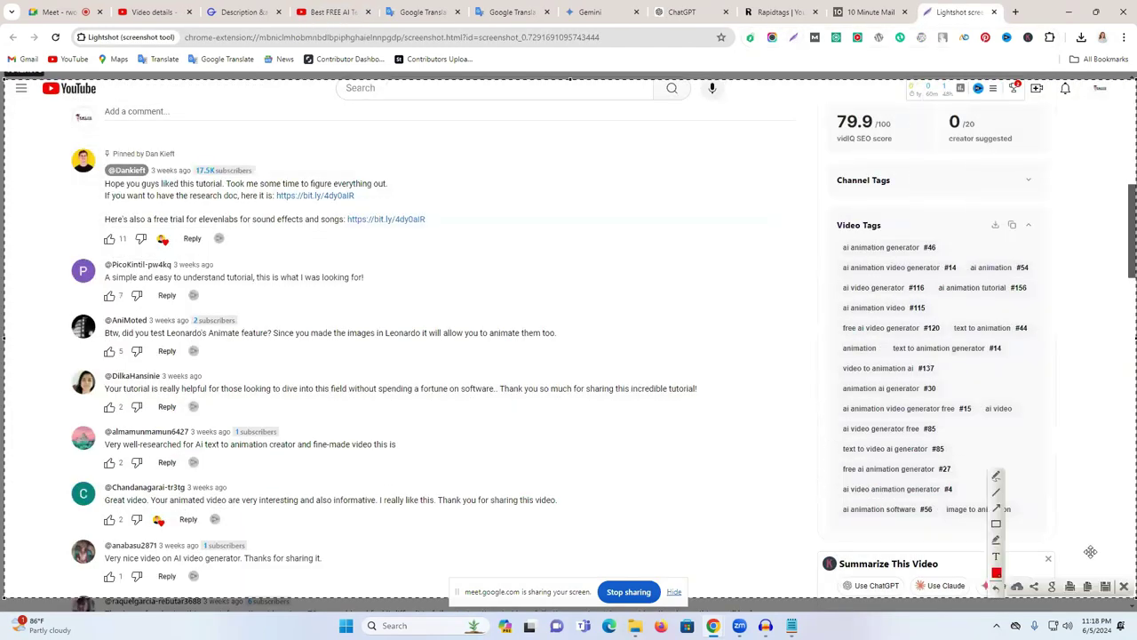
left_click(996, 525)
mouse_move(817, 105)
left_mouse_down()
mouse_move(1061, 311)
mouse_move(1066, 542)
mouse_move(1055, 539)
left_mouse_up()
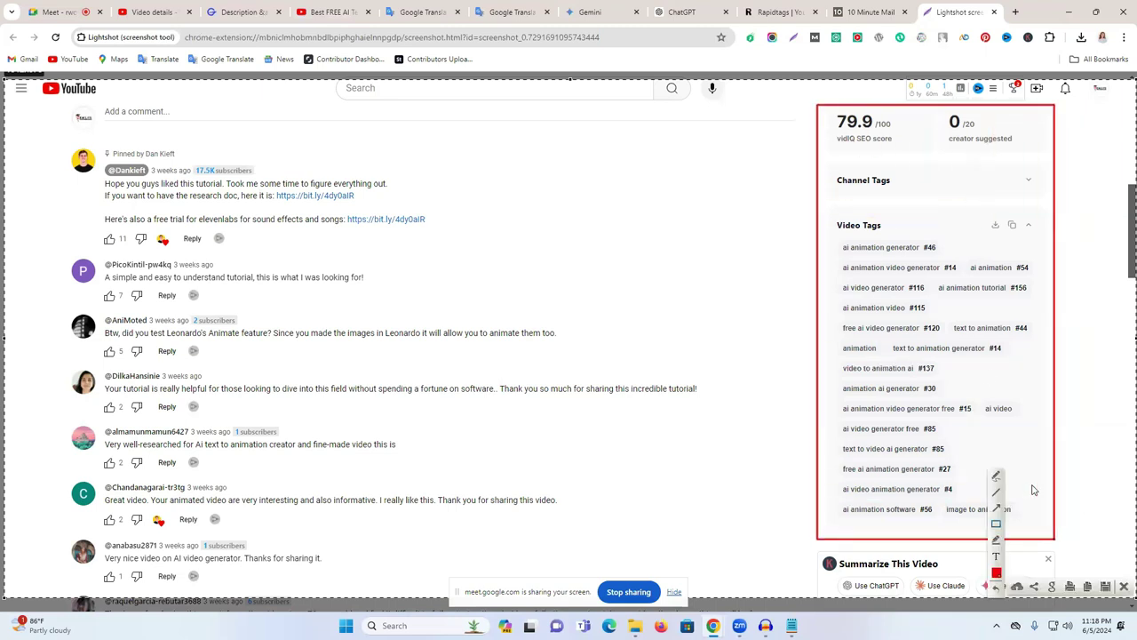
left_click_drag(273, 357, 829, 134)
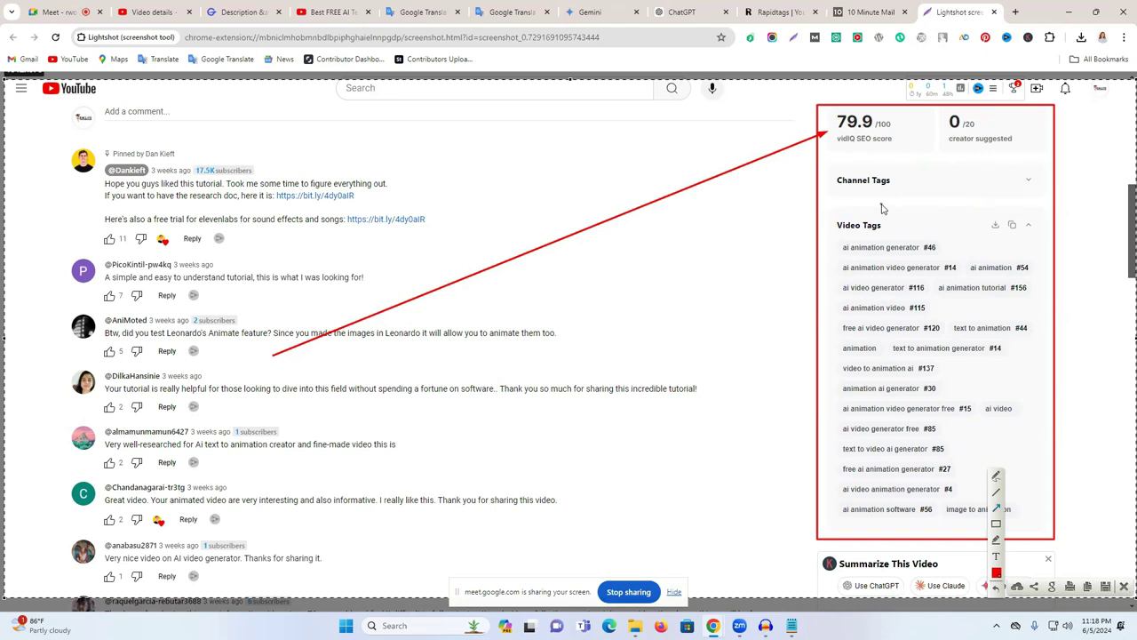
Step: Close the Lightshot, 10 Minute Mail and Rapidtags pages and bring up the Gemini page
left_click(996, 13)
left_click(996, 12)
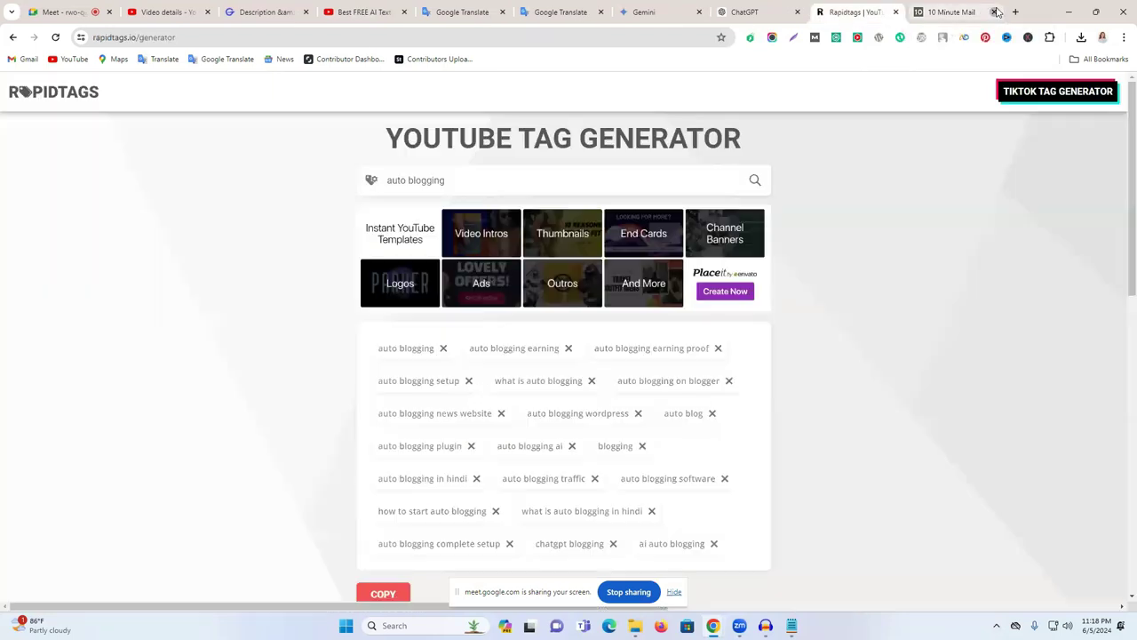
left_click(996, 12)
left_click(996, 13)
left_click(826, 10)
left_click(915, 10)
left_click(835, 6)
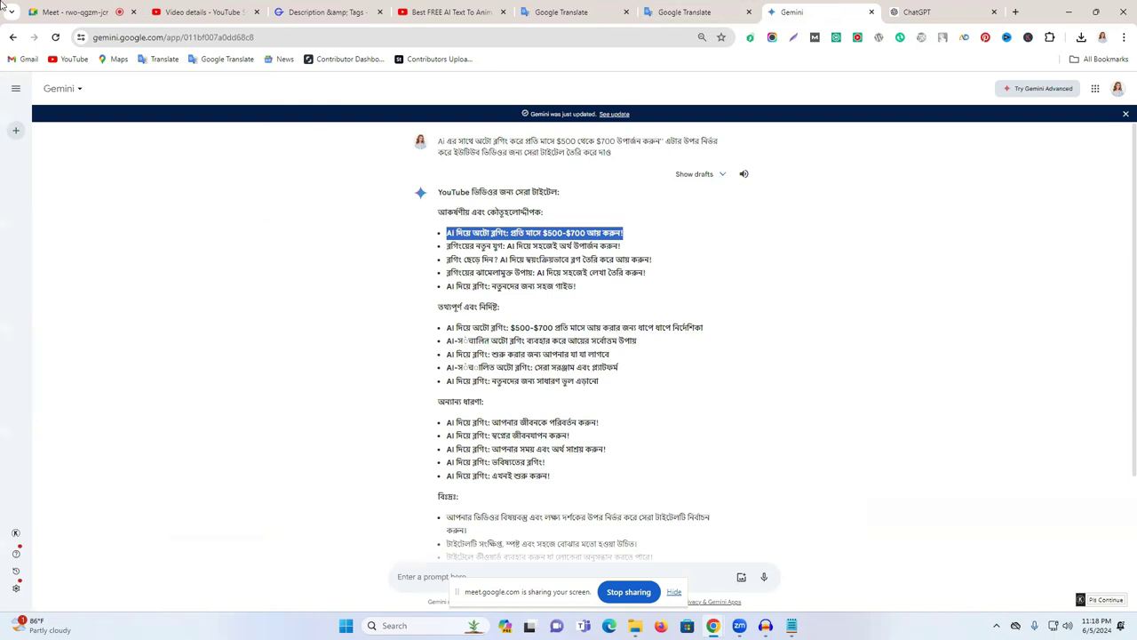
Step: Return to the Google Meet call, stop sharing the screen and dismiss the call time-limit notice
key("ctrl+1")
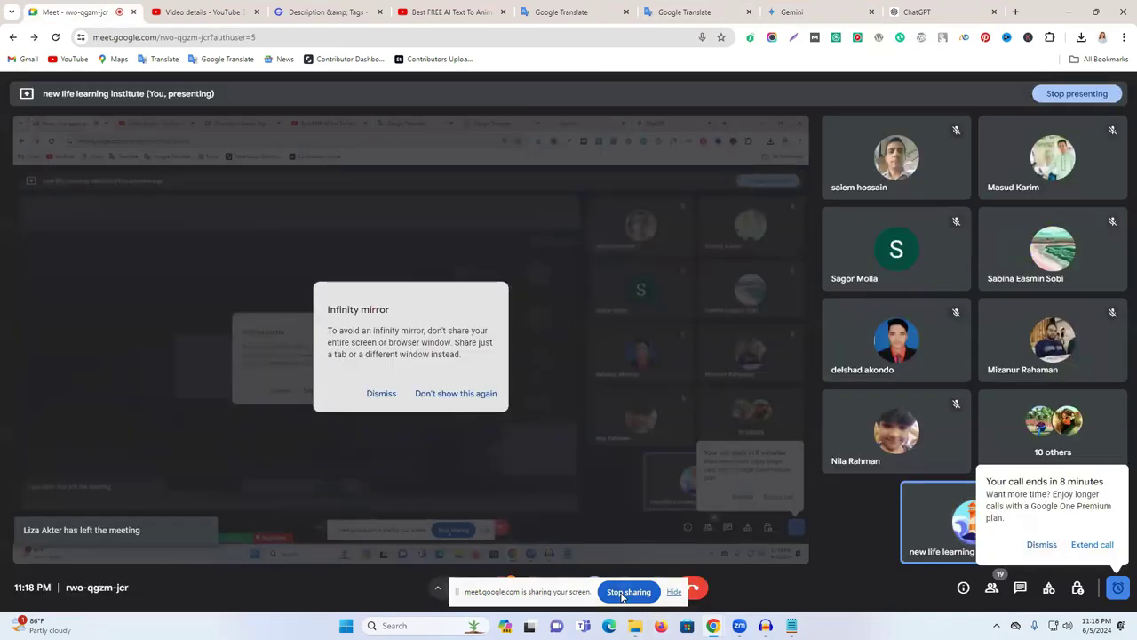
left_click(628, 592)
left_click(1043, 546)
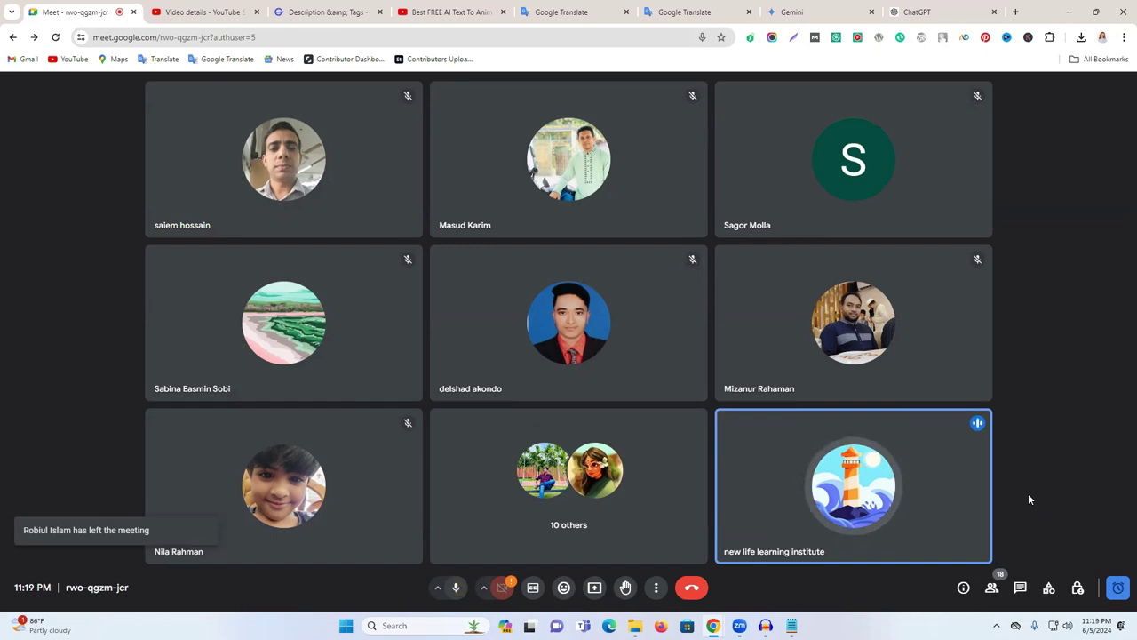
Step: Present the entire screen to the Google Meet call
mouse_move(918, 500)
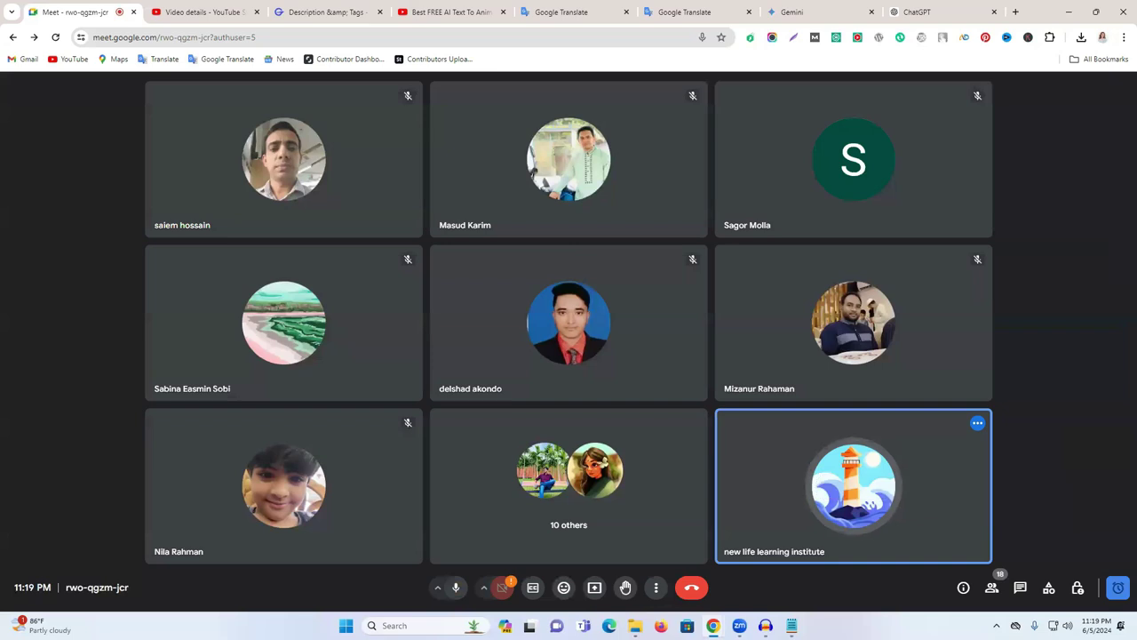
left_click(594, 587)
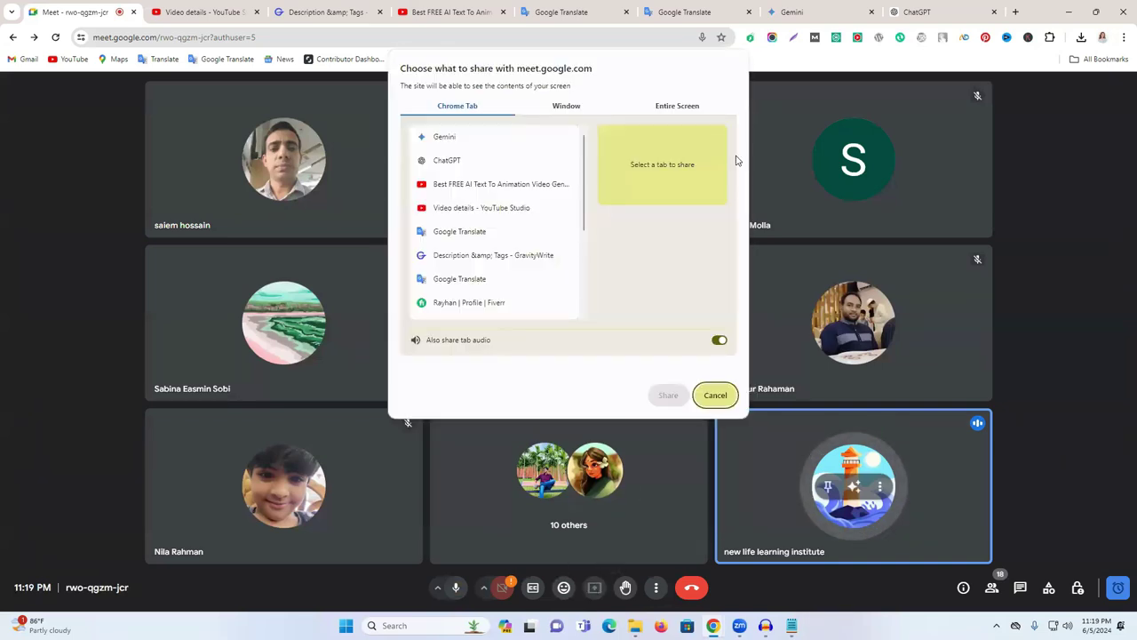
left_click(679, 108)
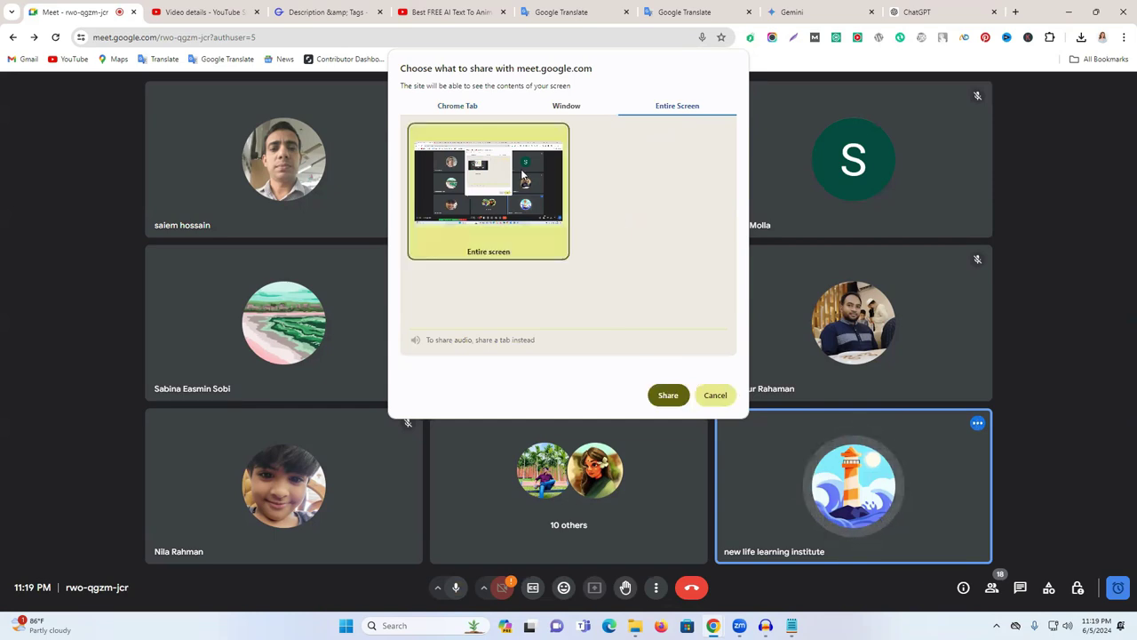
left_click(668, 396)
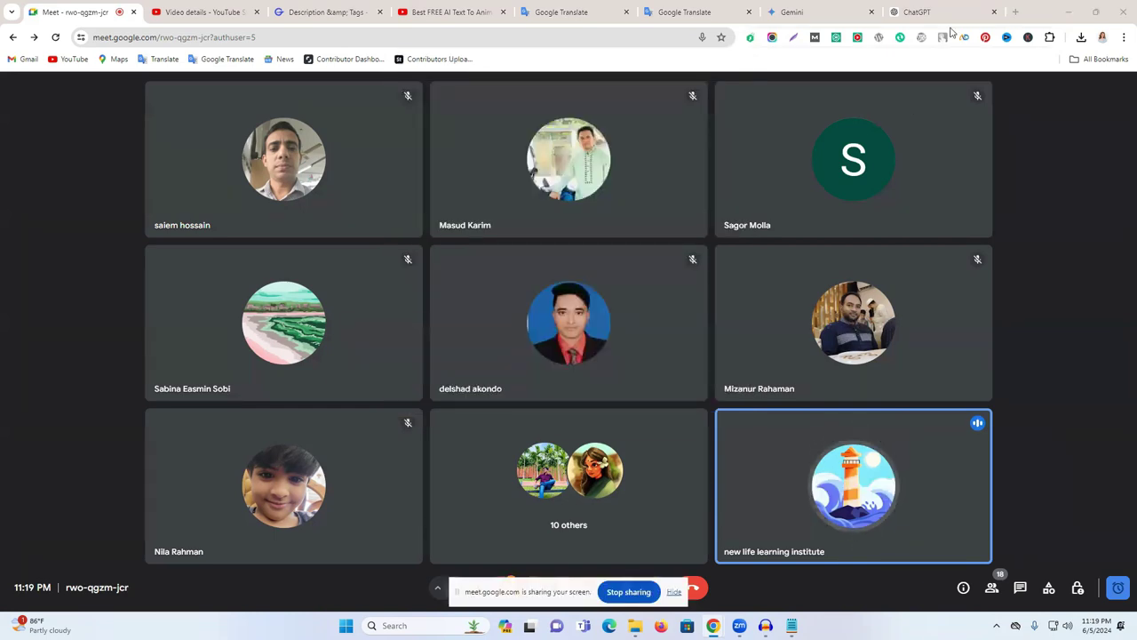
Step: Search Google in a new tab for "star best smm pro" and open the SMMSTARPRO website
left_click(1016, 12)
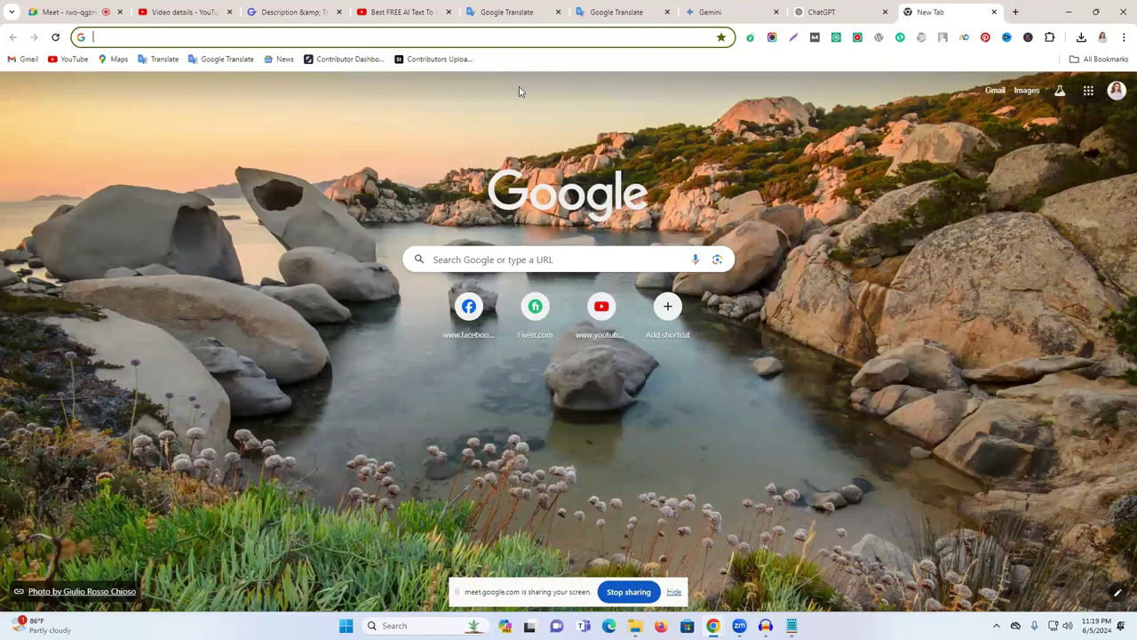
left_click(491, 41)
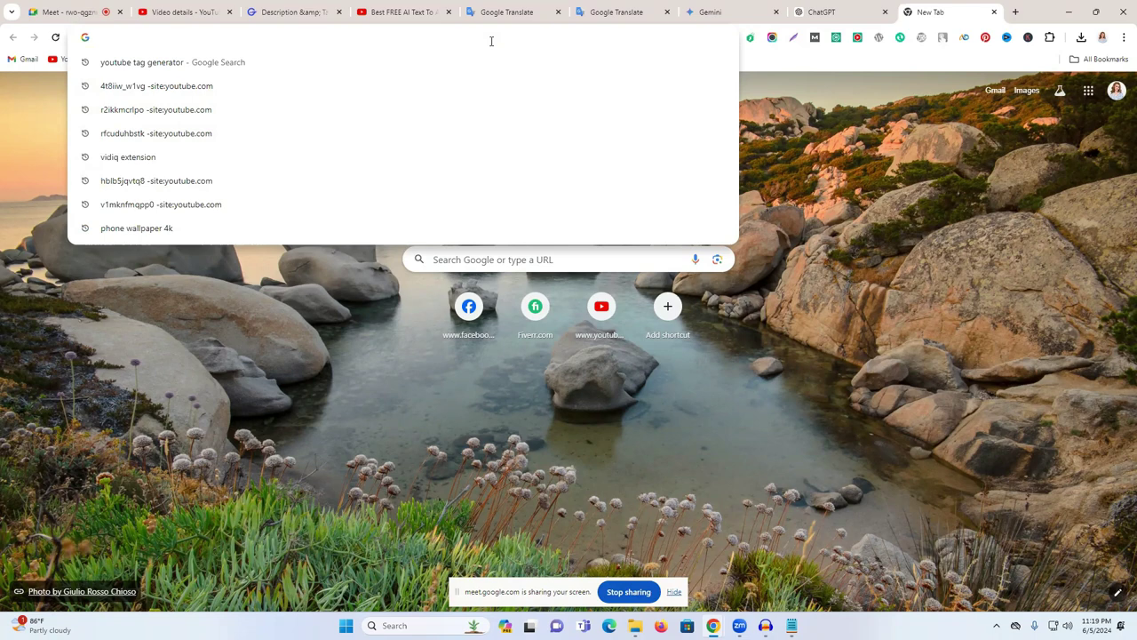
type("s")
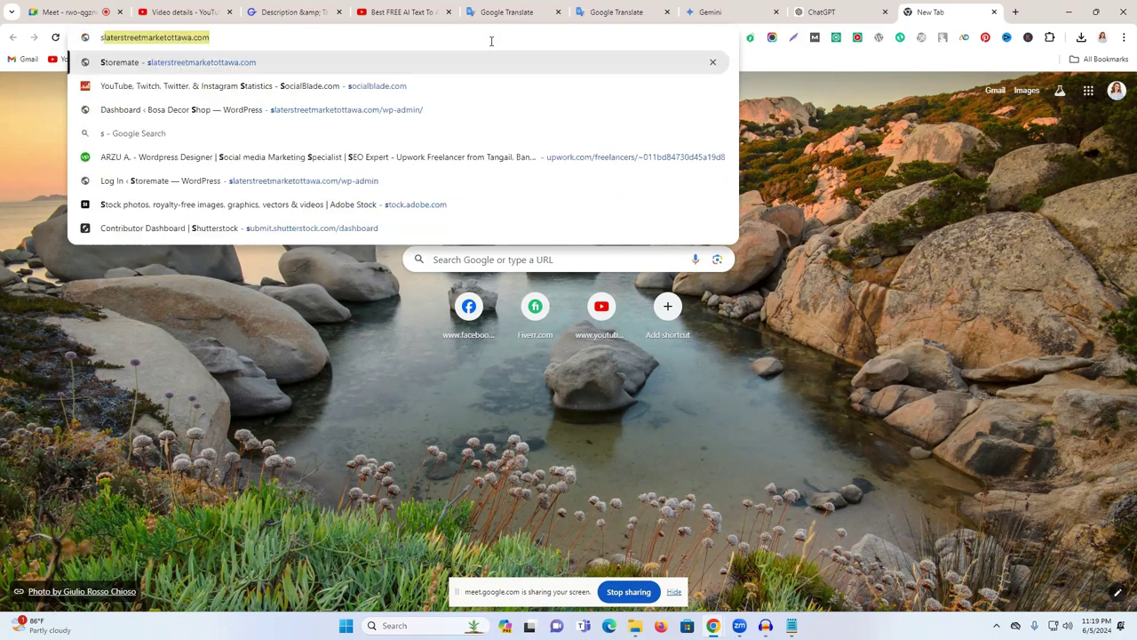
type("tar")
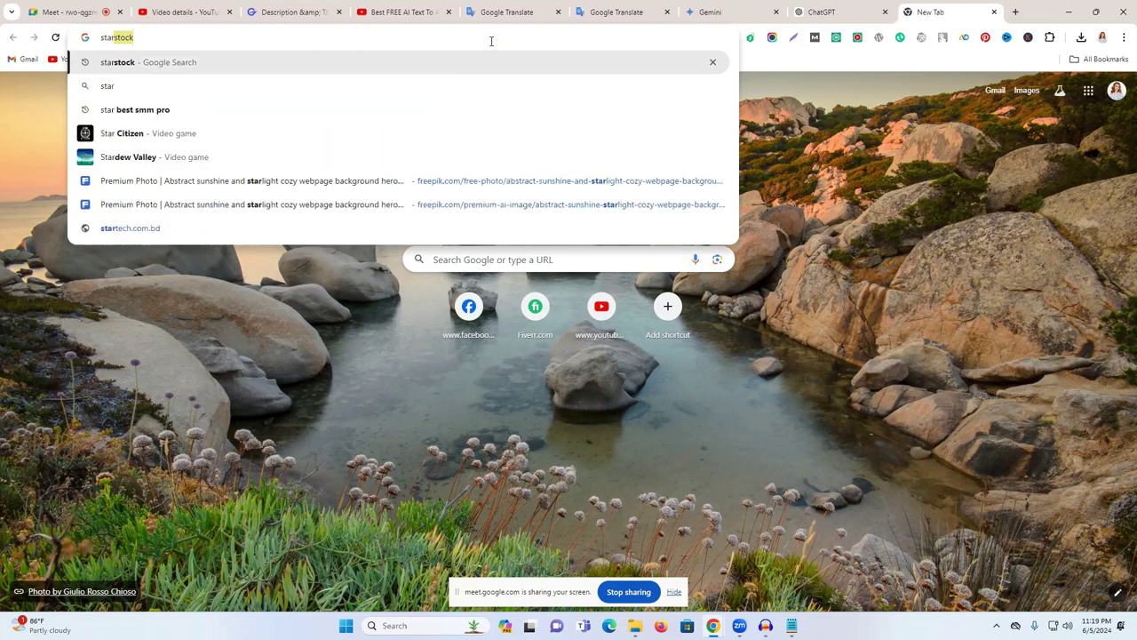
left_click(245, 110)
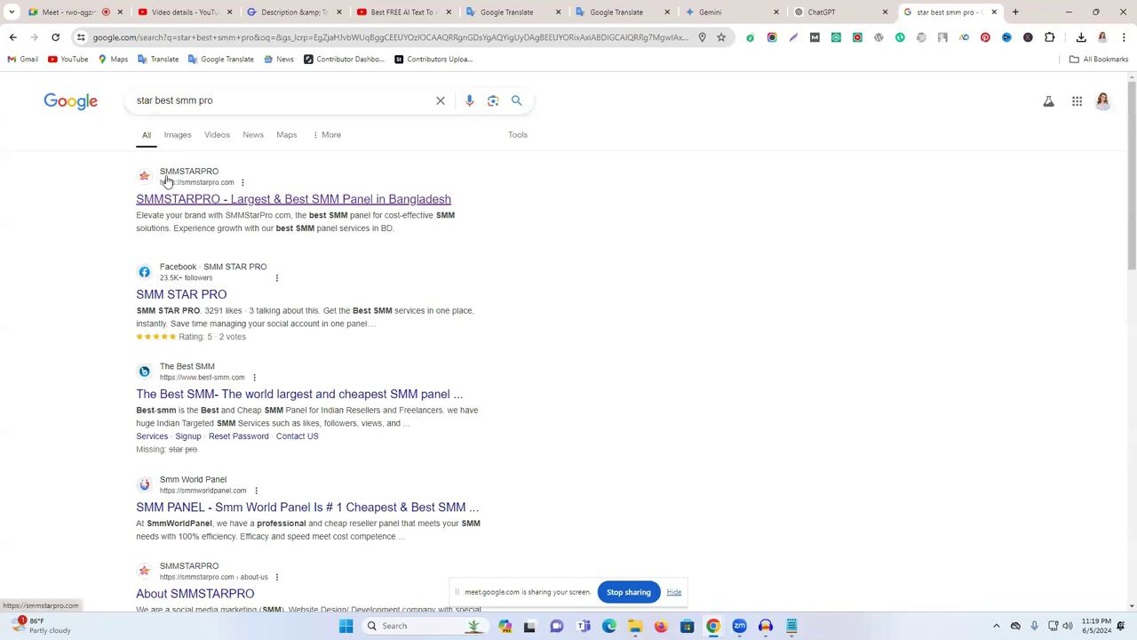
left_click(226, 203)
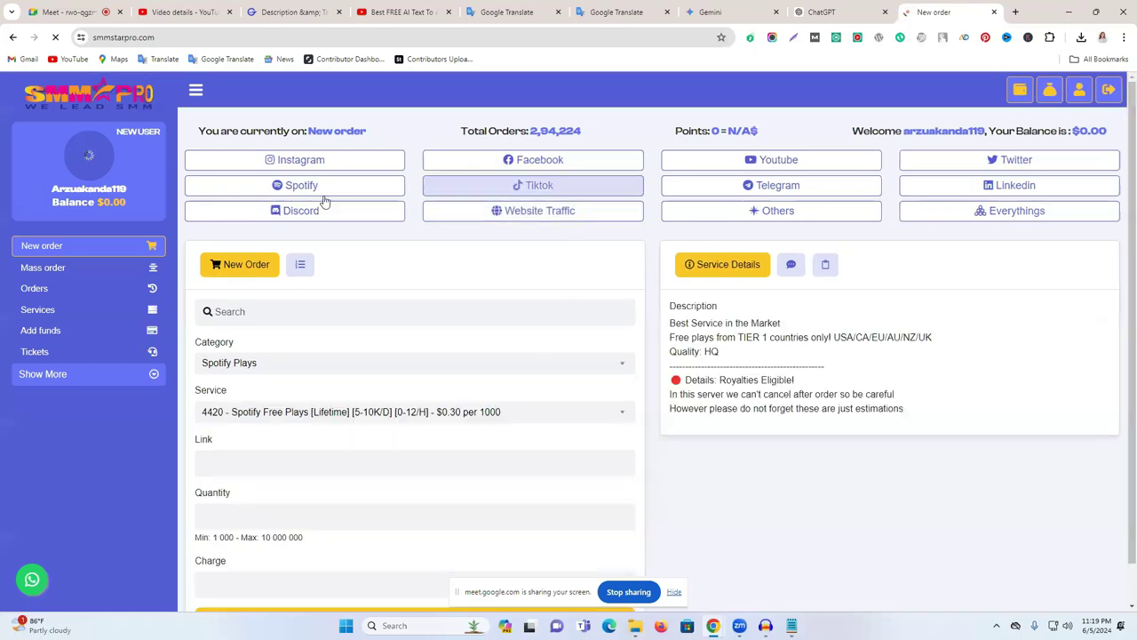
Step: Filter the new order to Youtube services and set its category to Youtube Views [Ads Worldwide]
left_click(793, 167)
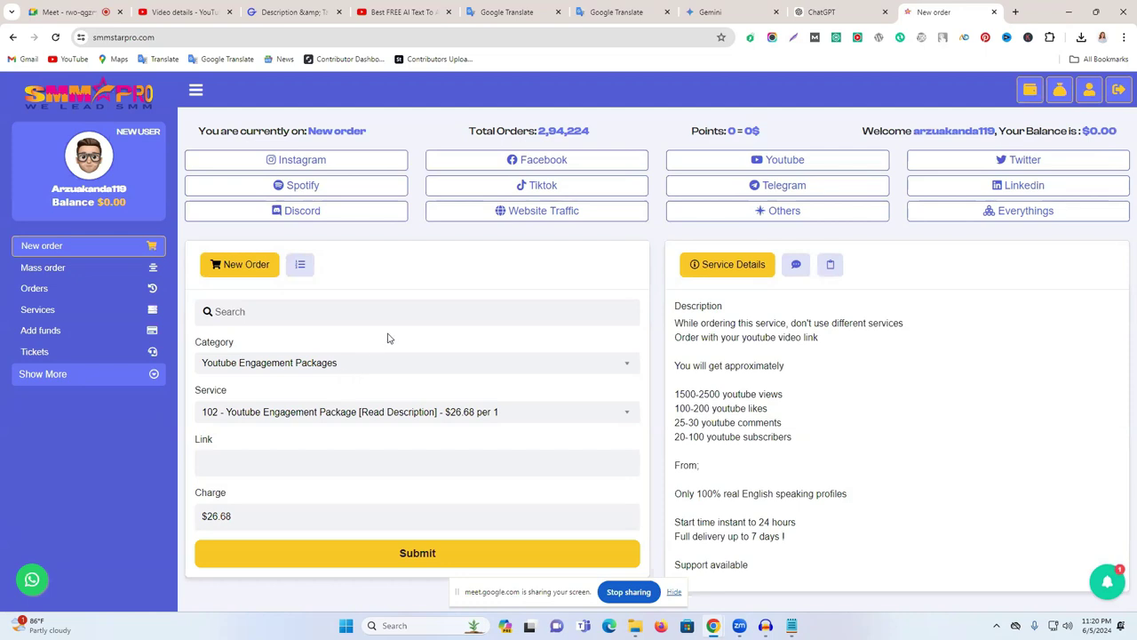
left_click(278, 370)
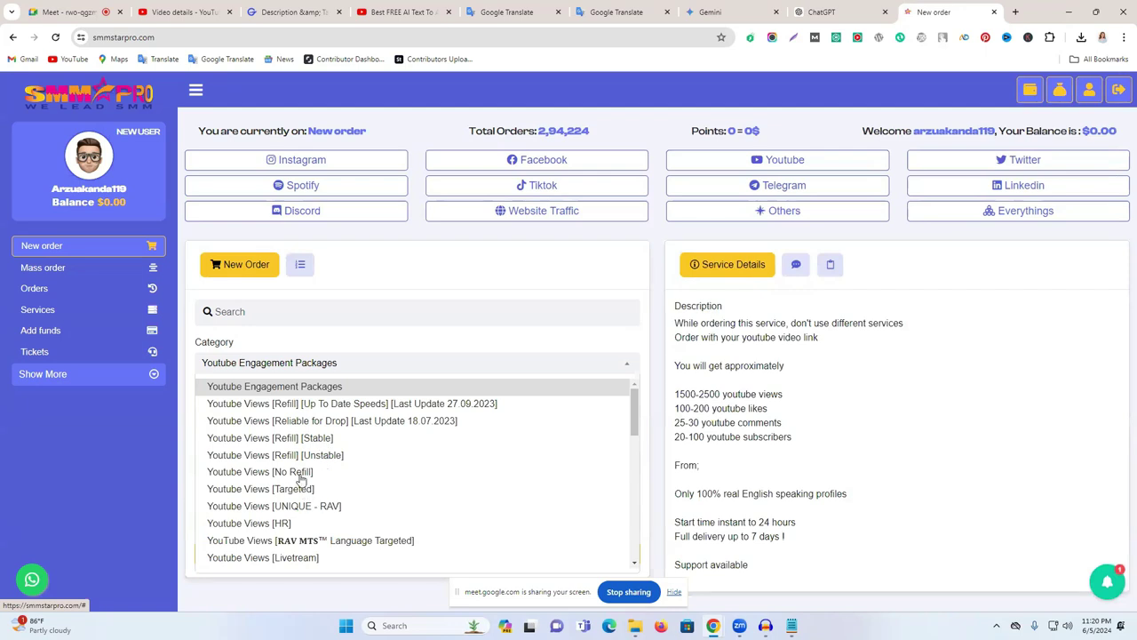
scroll(307, 480, "down", 1)
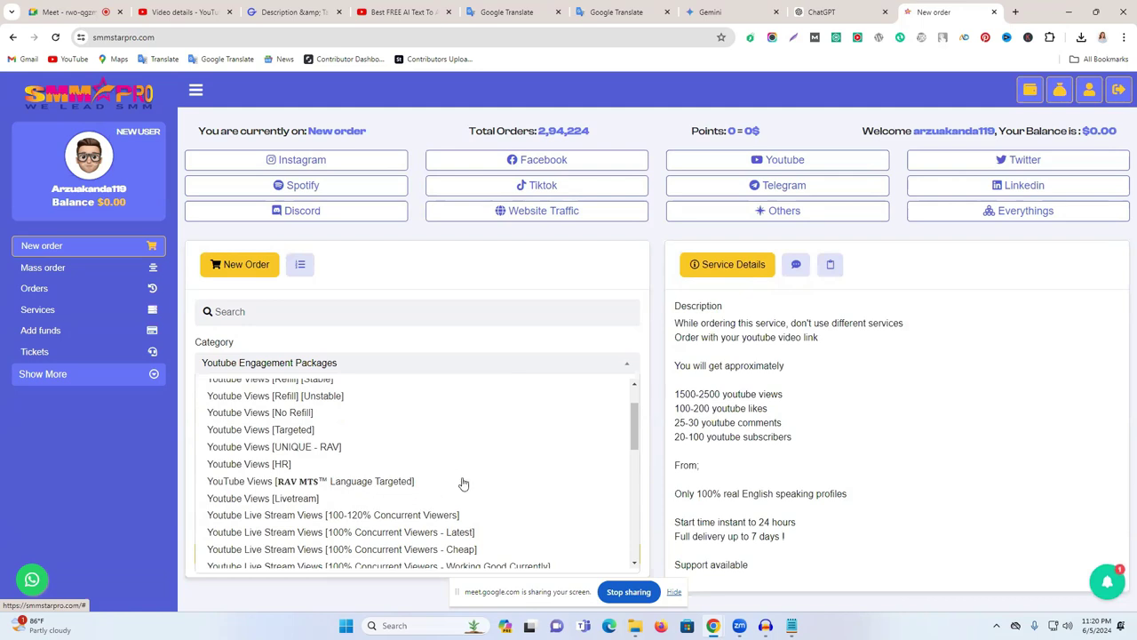
scroll(462, 482, "down", 1)
scroll(462, 483, "down", 1)
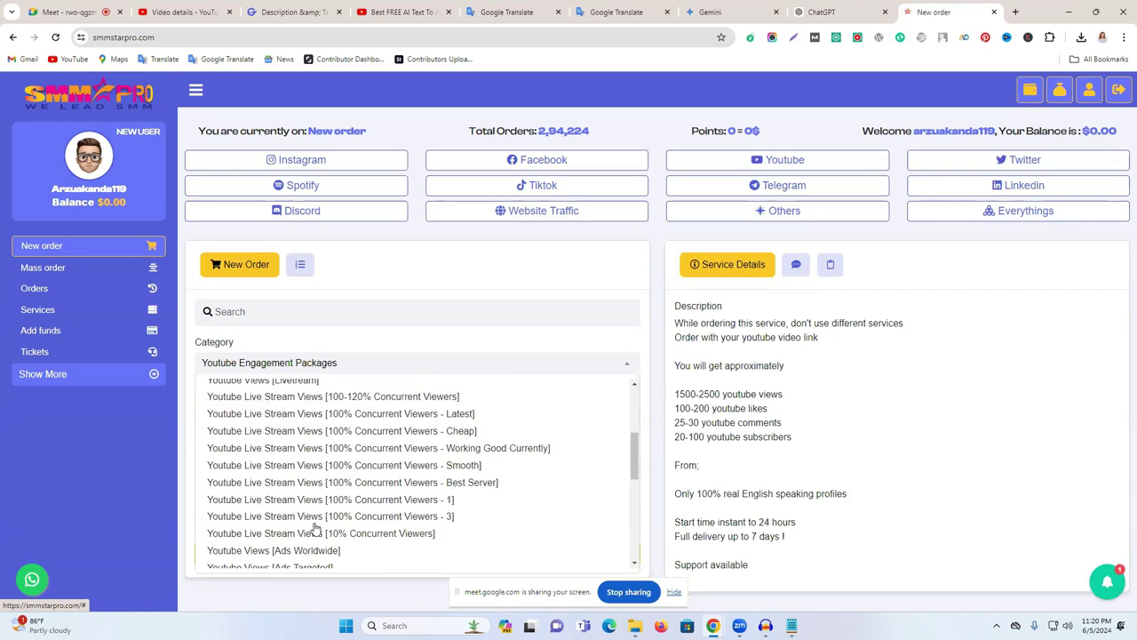
scroll(316, 528, "down", 1)
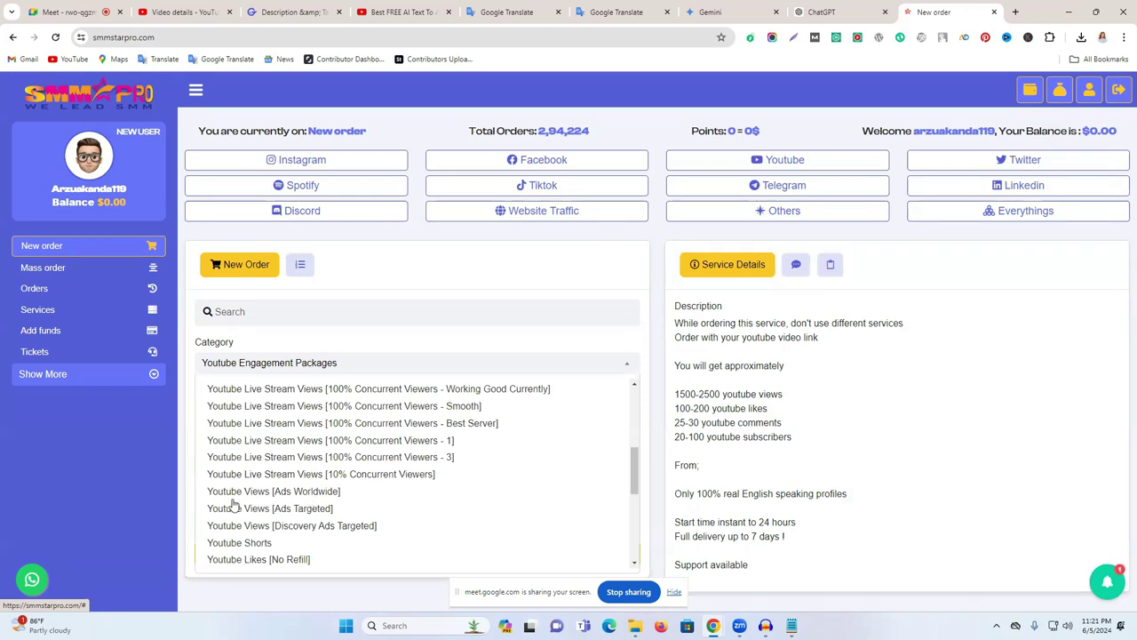
left_click(286, 493)
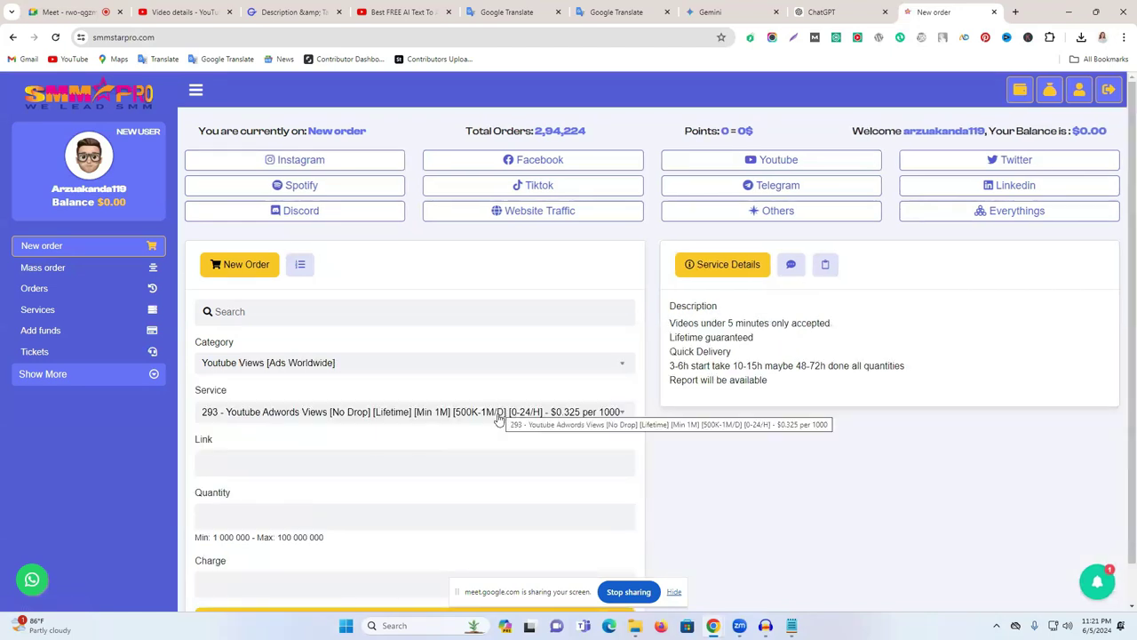
Step: Copy the AI text-to-animation video's YouTube URL and paste it as the order's link
left_click(249, 459)
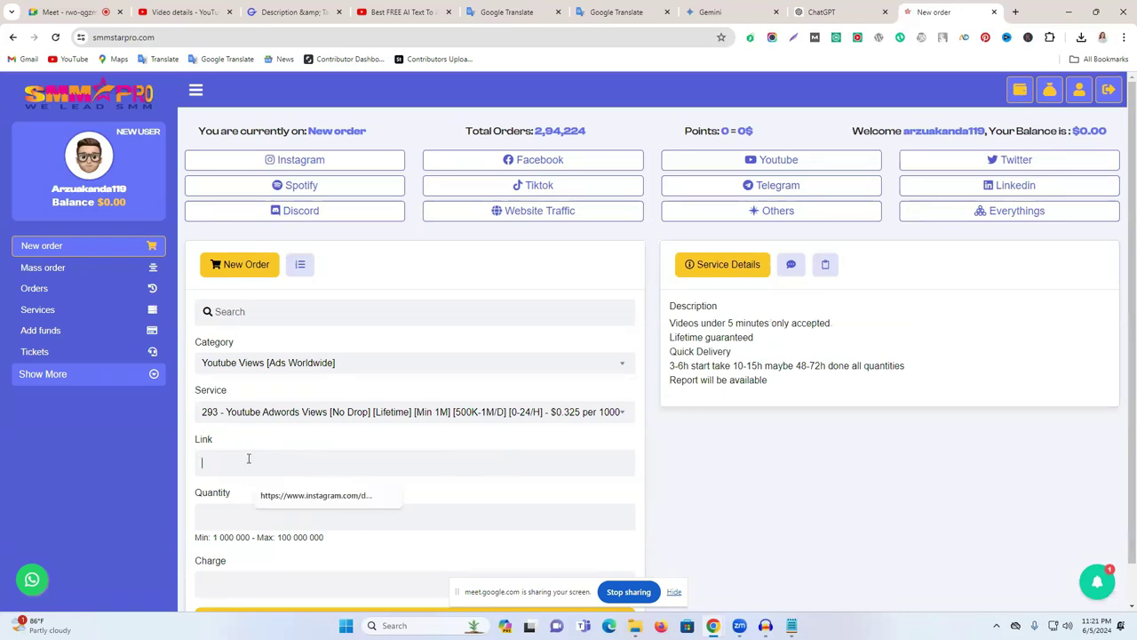
left_click(402, 12)
right_click(240, 39)
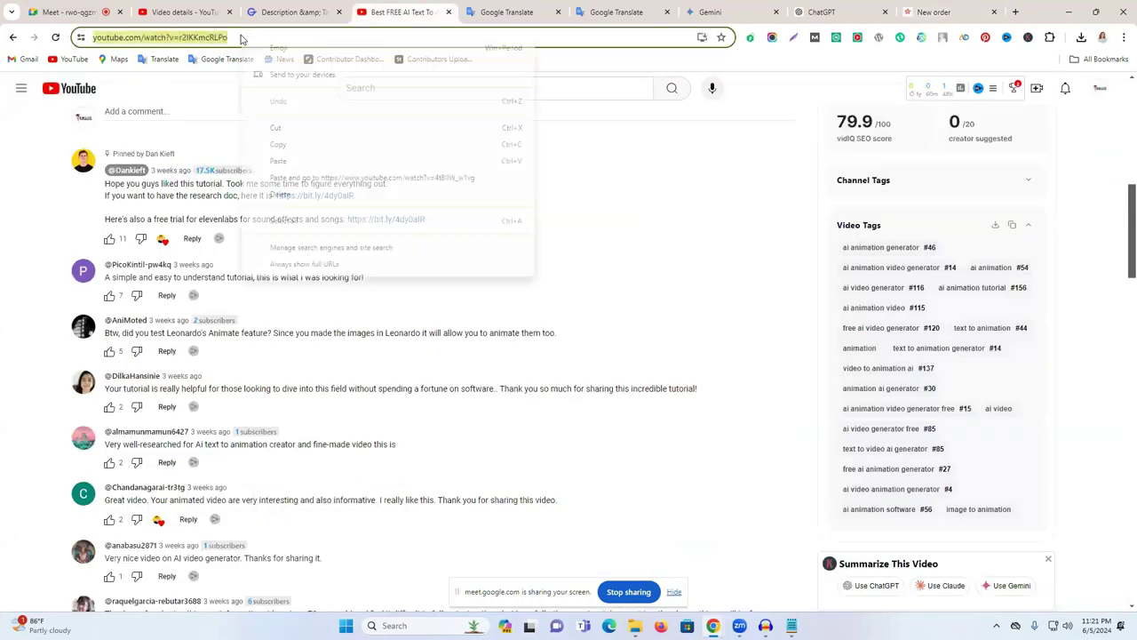
left_click(327, 144)
left_click(187, 12)
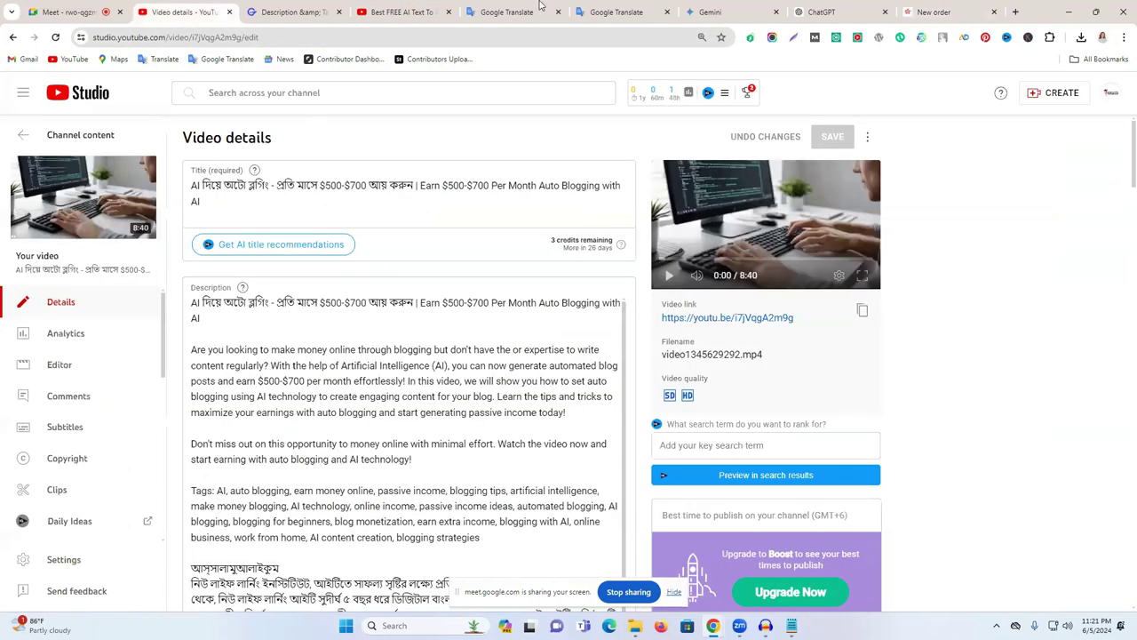
left_click(933, 11)
key("ctrl+v")
scroll(238, 515, "down", 1)
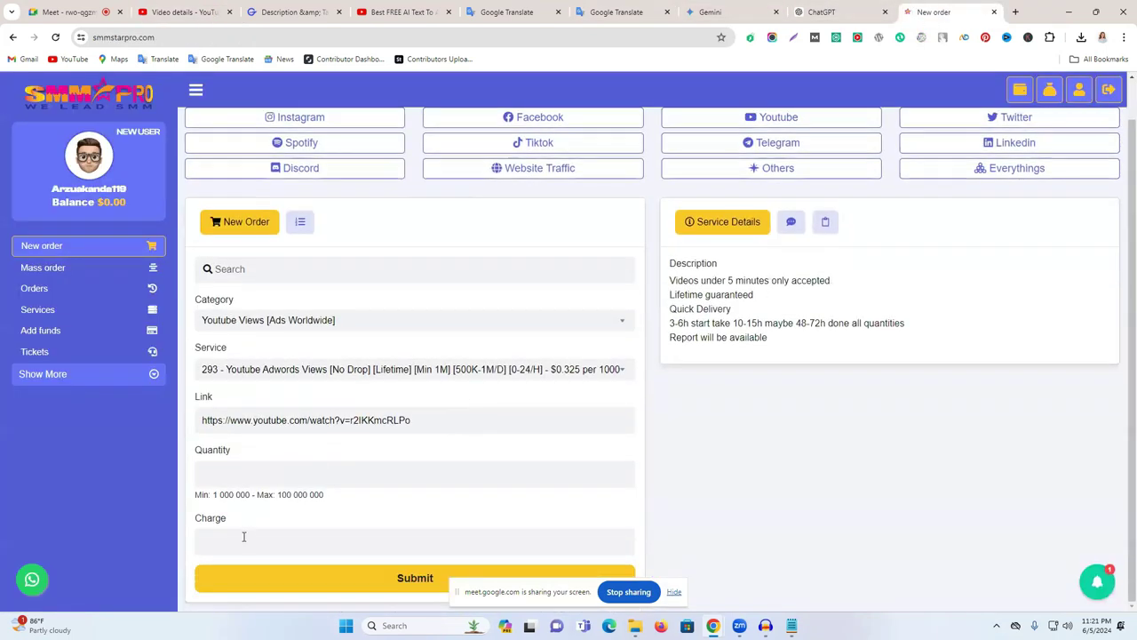
Step: Set the order quantity to 1000 for the 293 Youtube Adwords Views service and check its charge
left_click(236, 473)
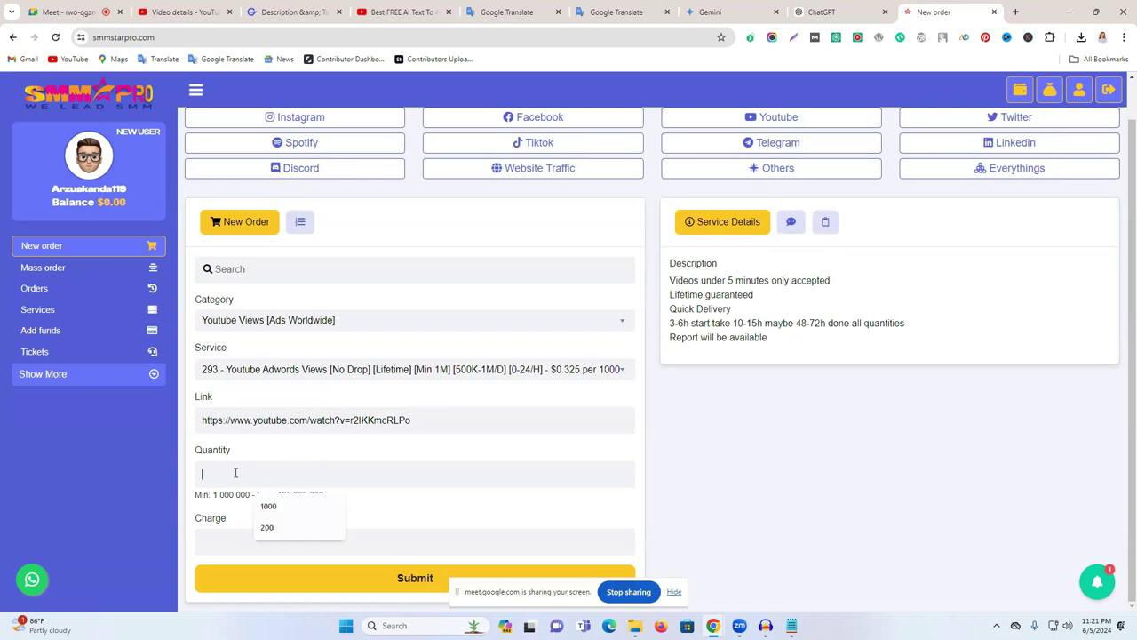
left_click(435, 371)
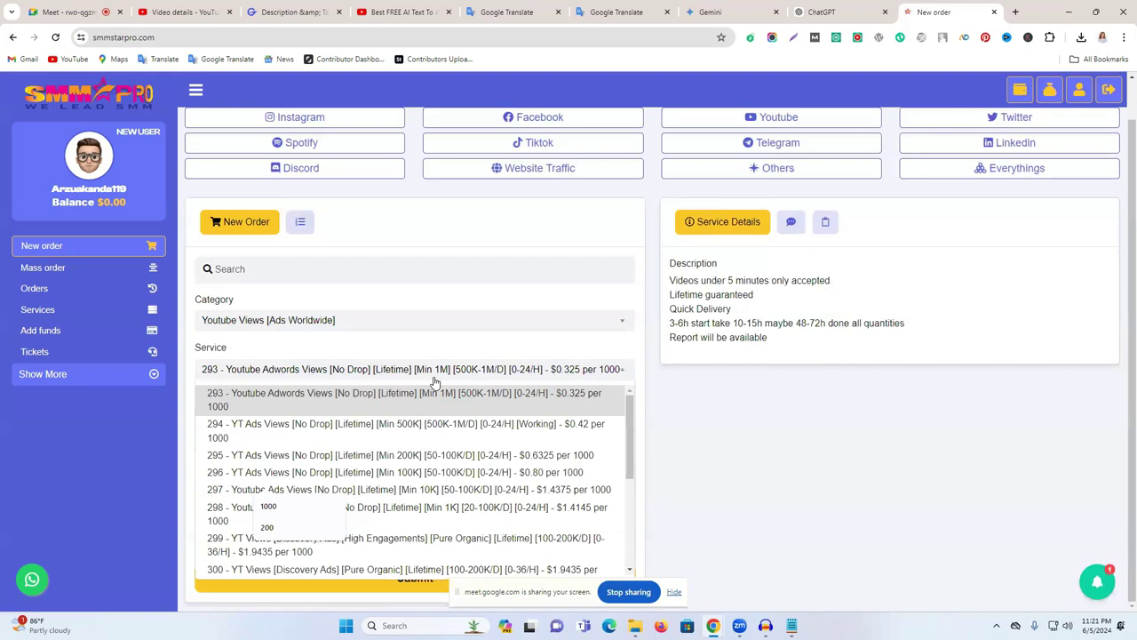
left_click(725, 409)
left_click(247, 472)
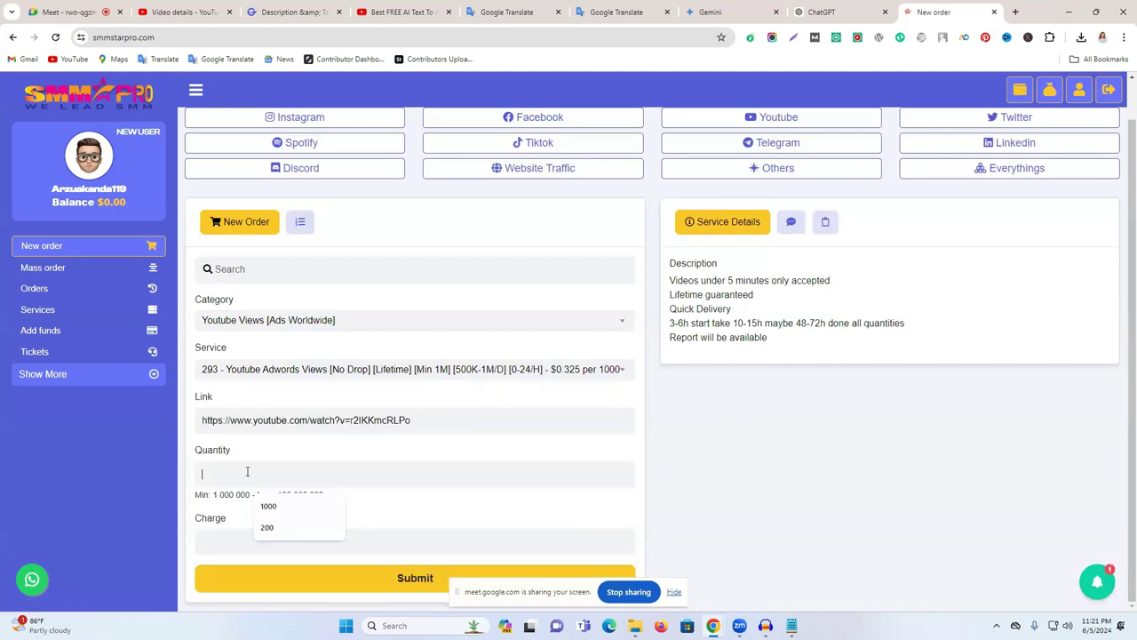
left_click(271, 505)
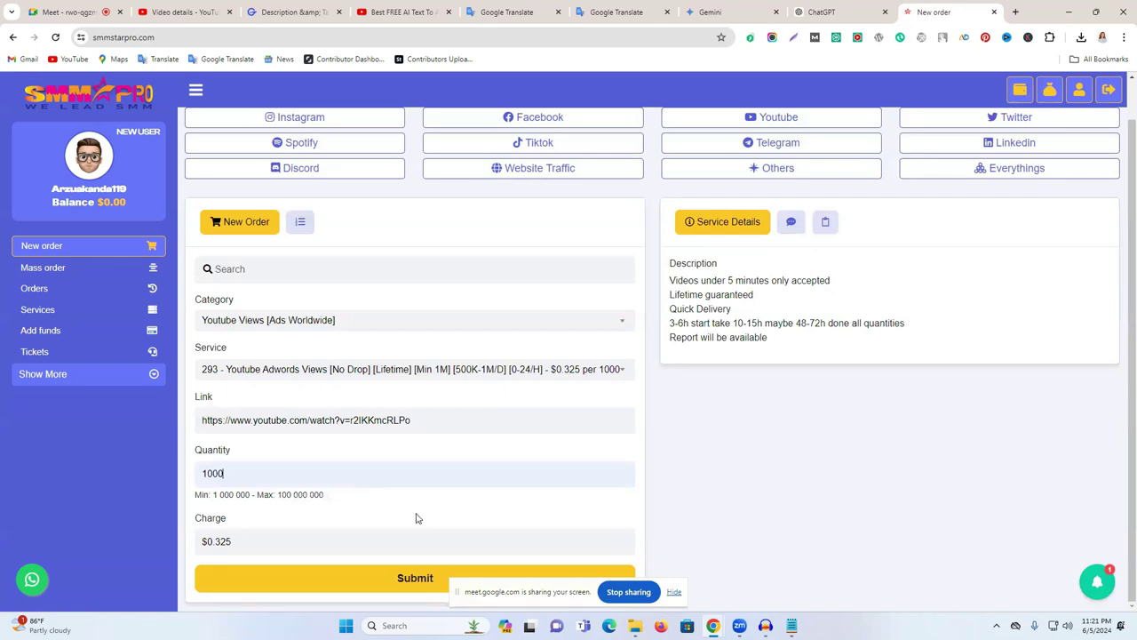
left_click_drag(231, 542, 214, 542)
double_click(227, 542)
Step: Change the order's service to 301 - YT Ads Views [No Drop] [Lifetime] [100-200/D] [1-72/H]
left_click(271, 371)
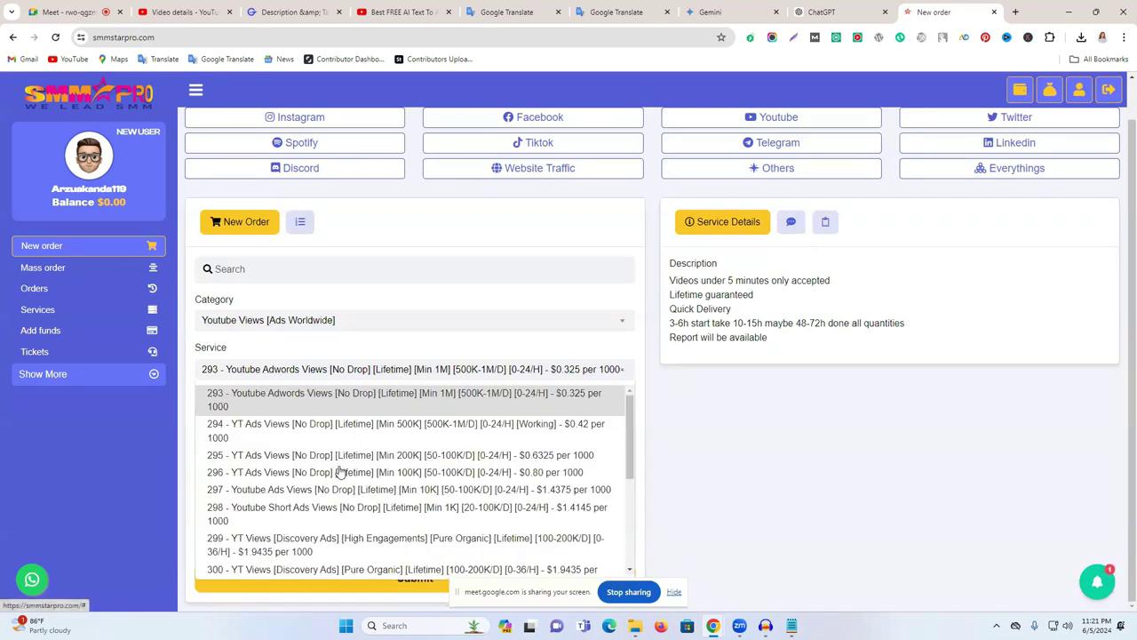
scroll(341, 471, "up", 1)
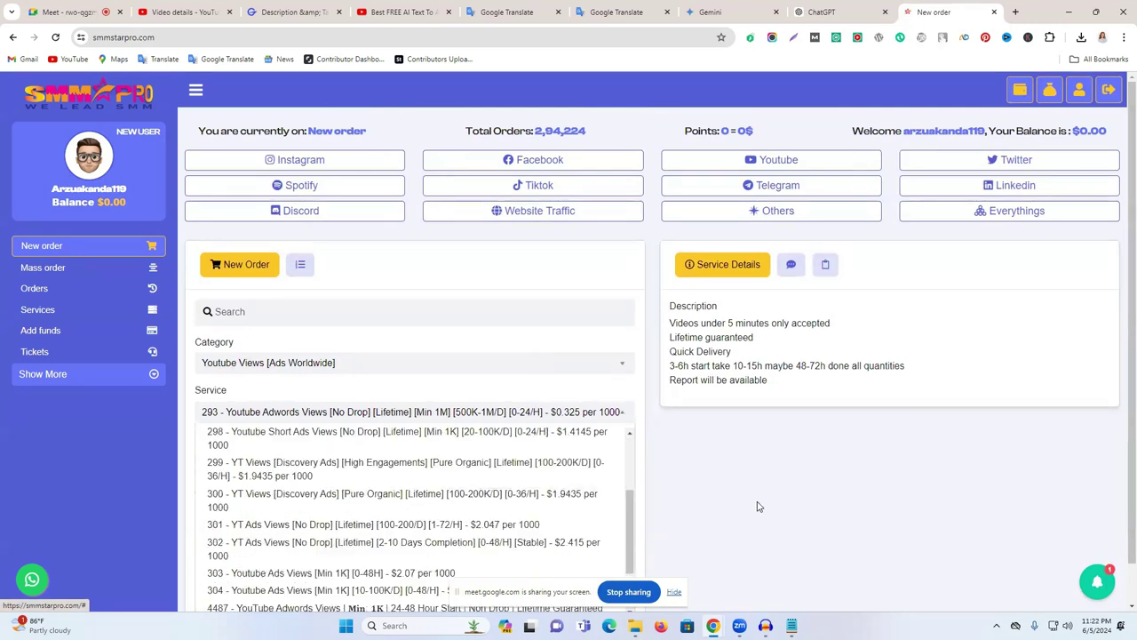
scroll(524, 524, "down", 4)
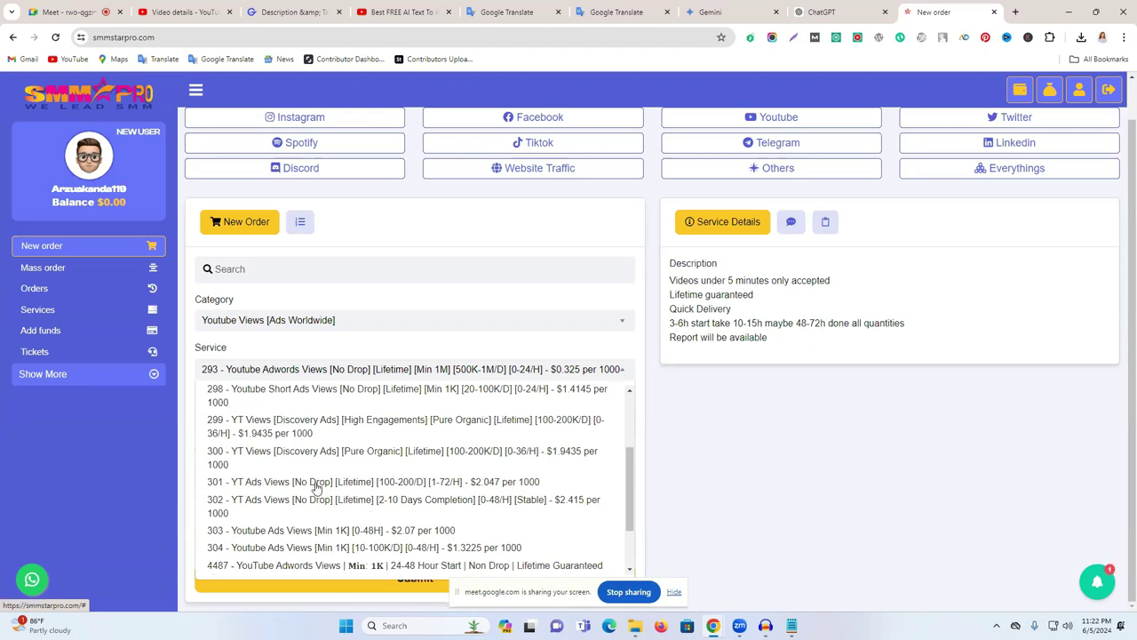
left_click(365, 480)
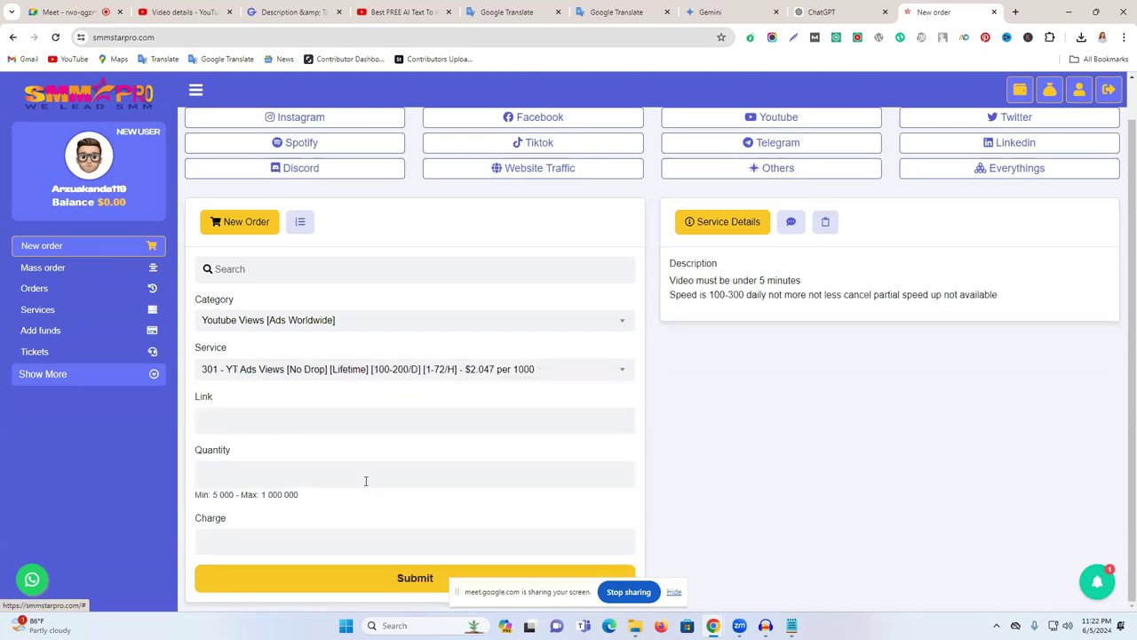
Step: Fill the order's link with the suggested Instagram profile URL, set the quantity to 1000 and highlight the charge
left_click(267, 421)
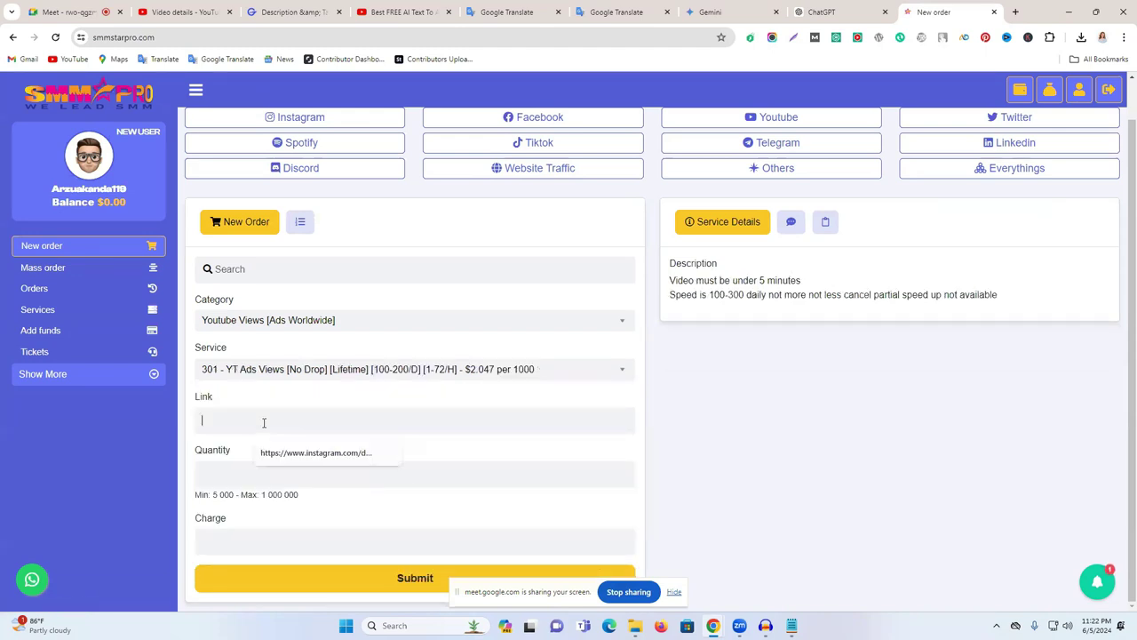
left_click(320, 464)
left_click(242, 471)
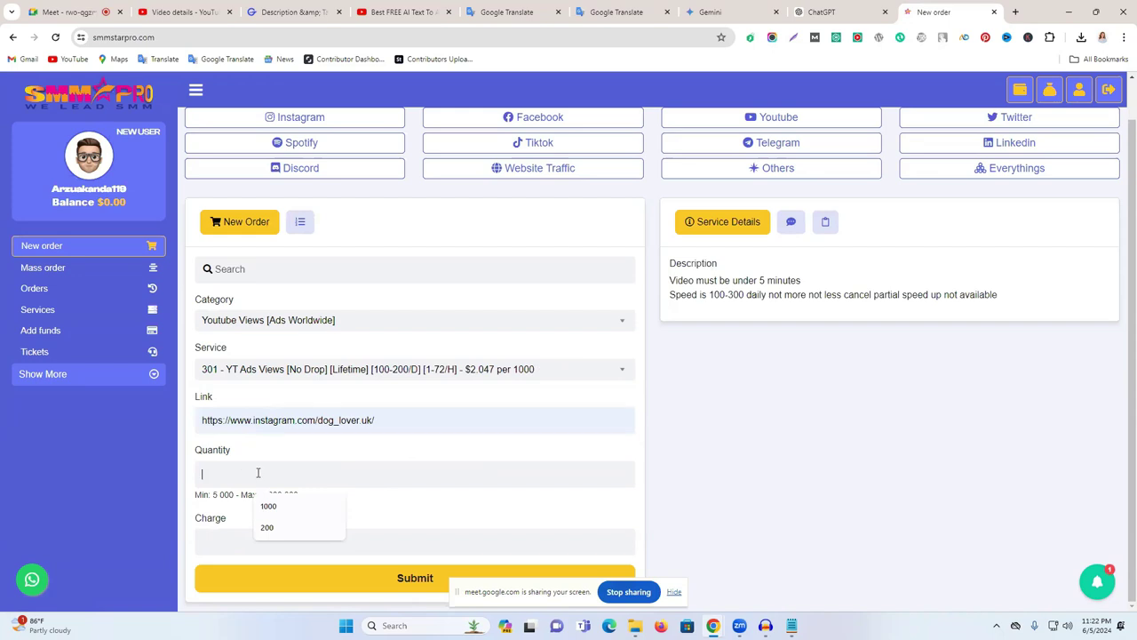
left_click(287, 506)
left_click_drag(246, 541, 204, 542)
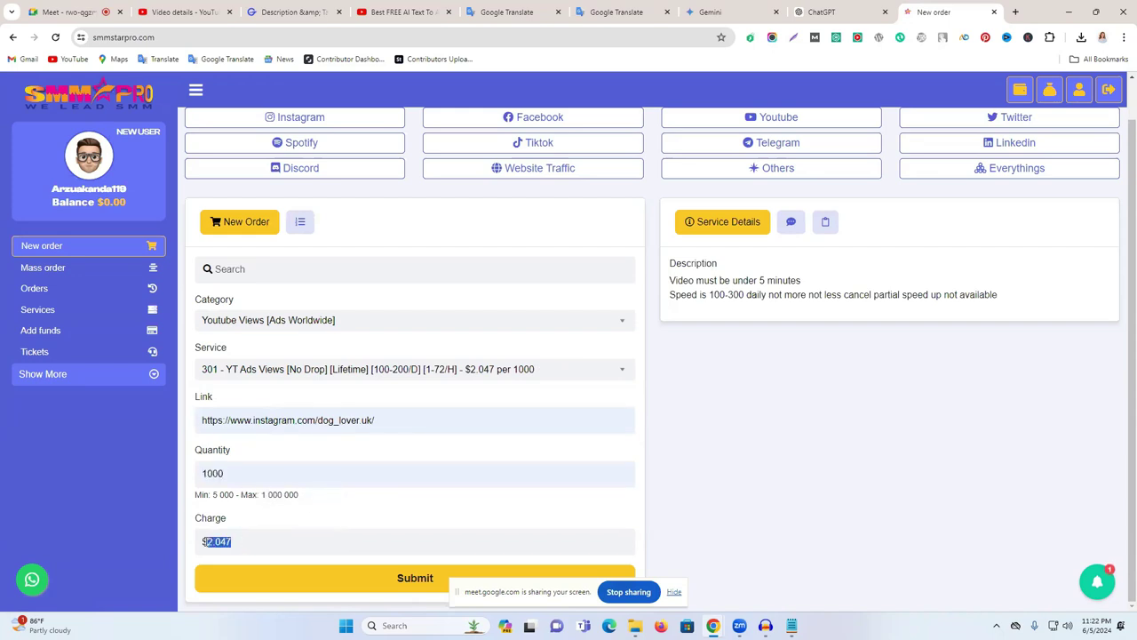
left_click(223, 471)
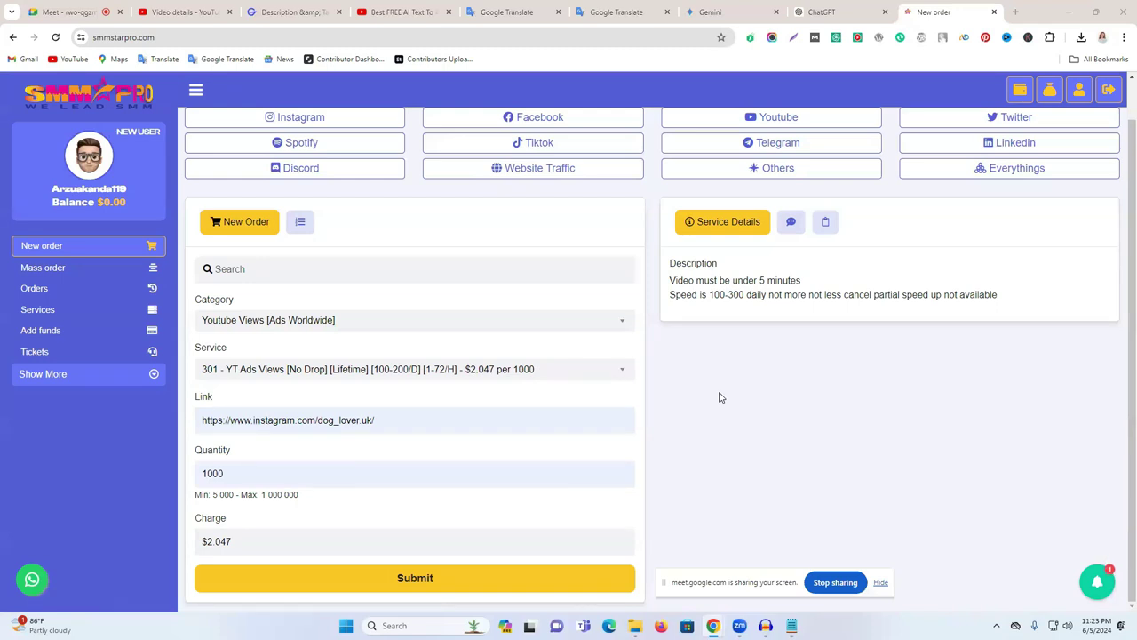
Step: Review the available YouTube ad view services and their prices, and keep the category at Youtube Views [Ads Worldwide]
left_click(499, 372)
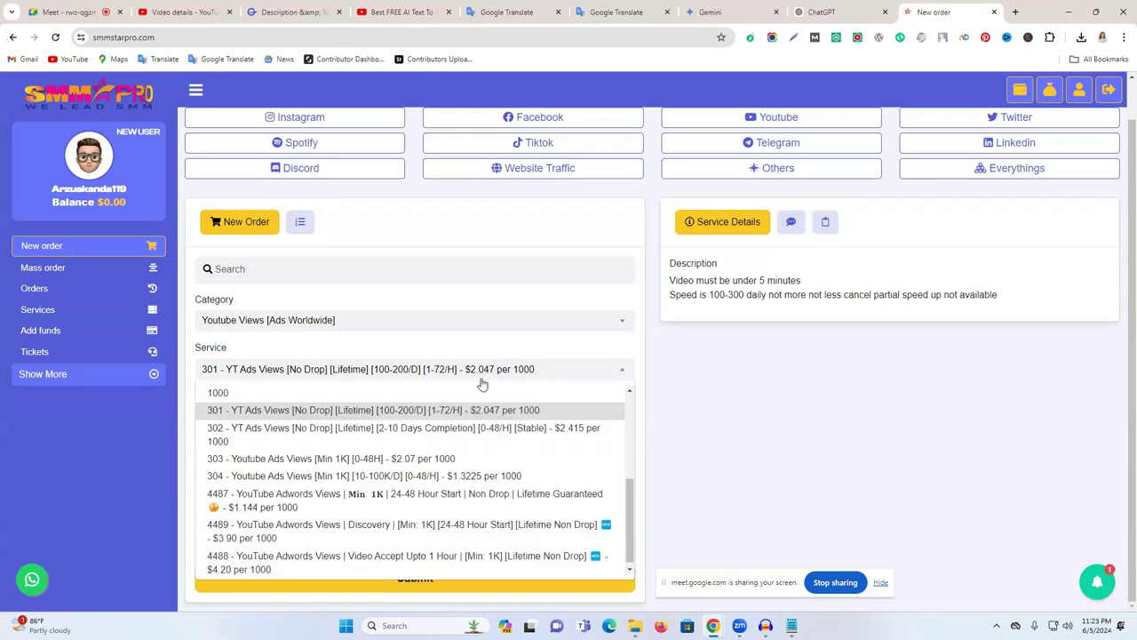
scroll(418, 449, "up", 5)
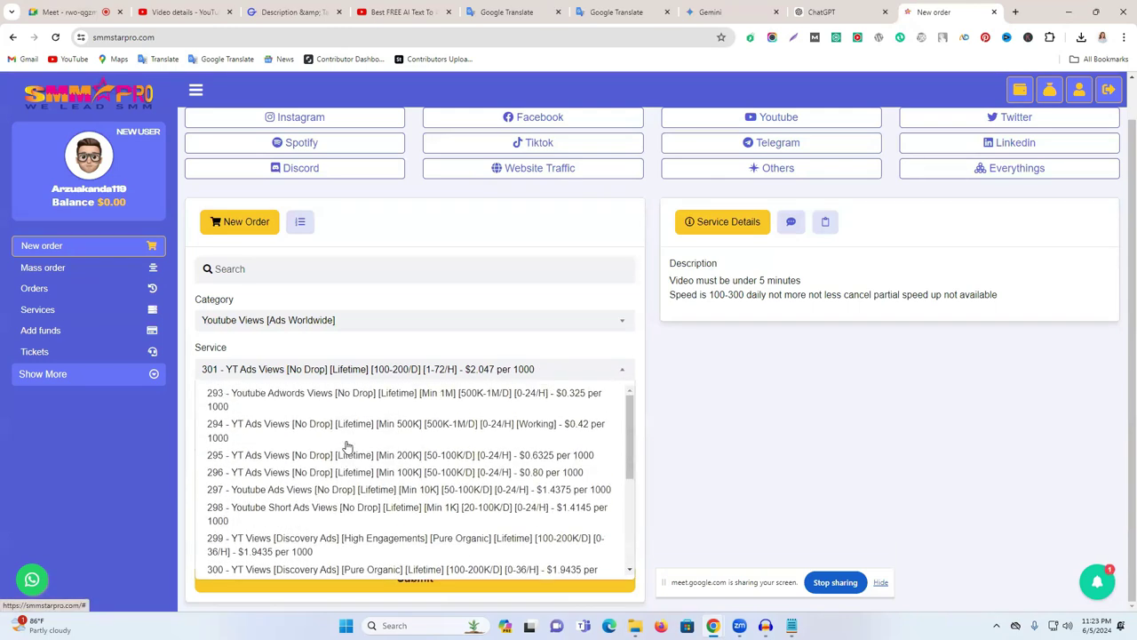
scroll(388, 456, "down", 5)
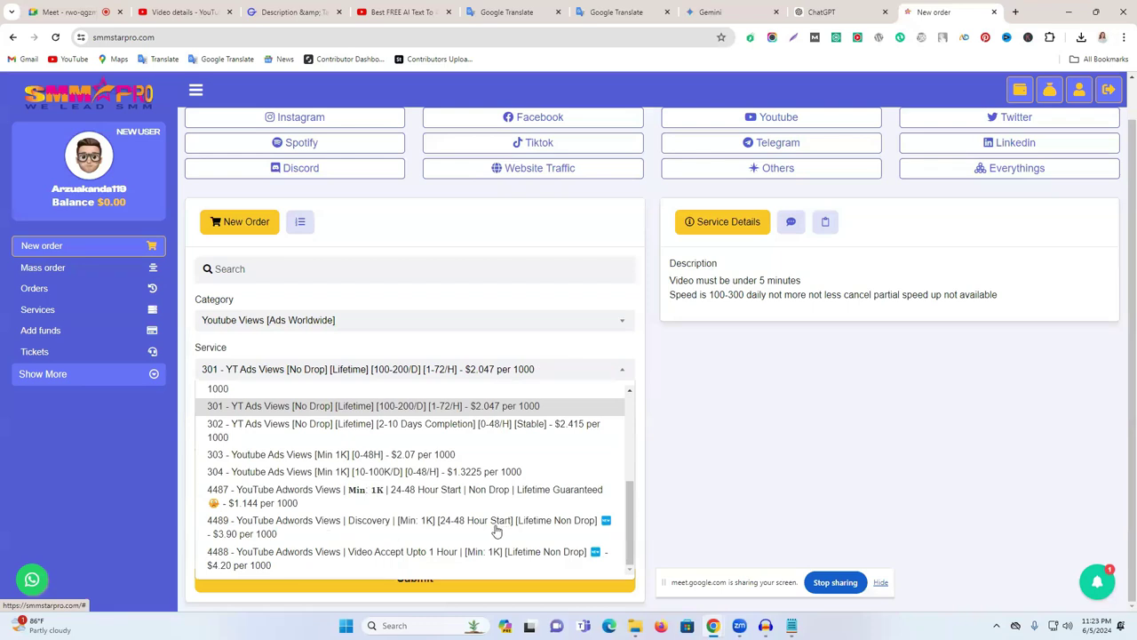
scroll(424, 520, "up", 5)
scroll(425, 520, "up", 2)
left_click(779, 443)
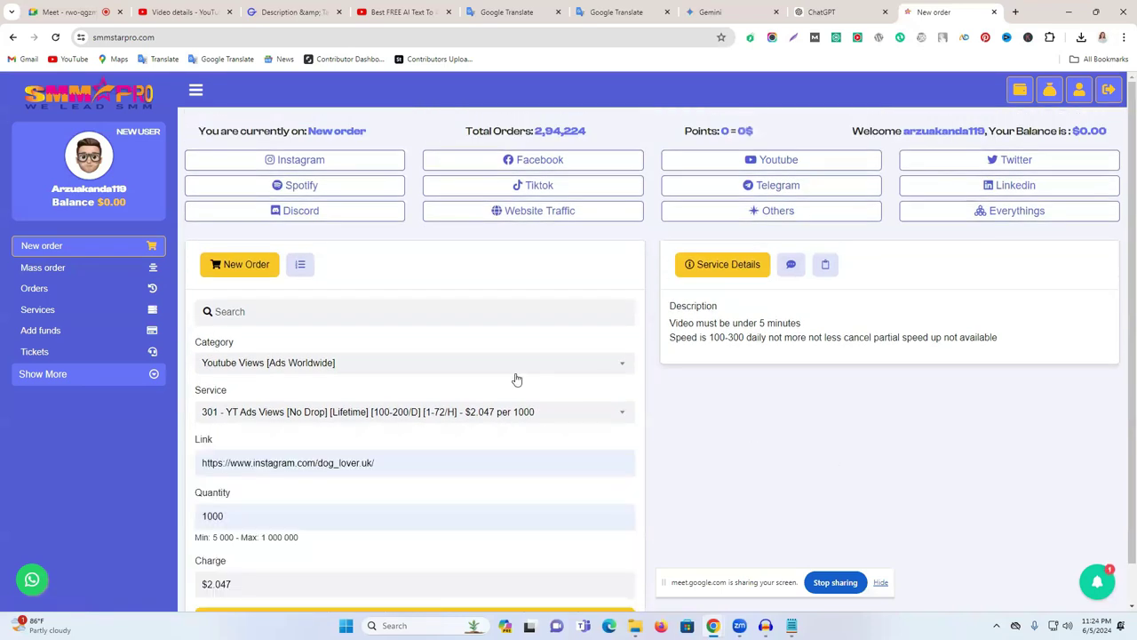
left_click(496, 366)
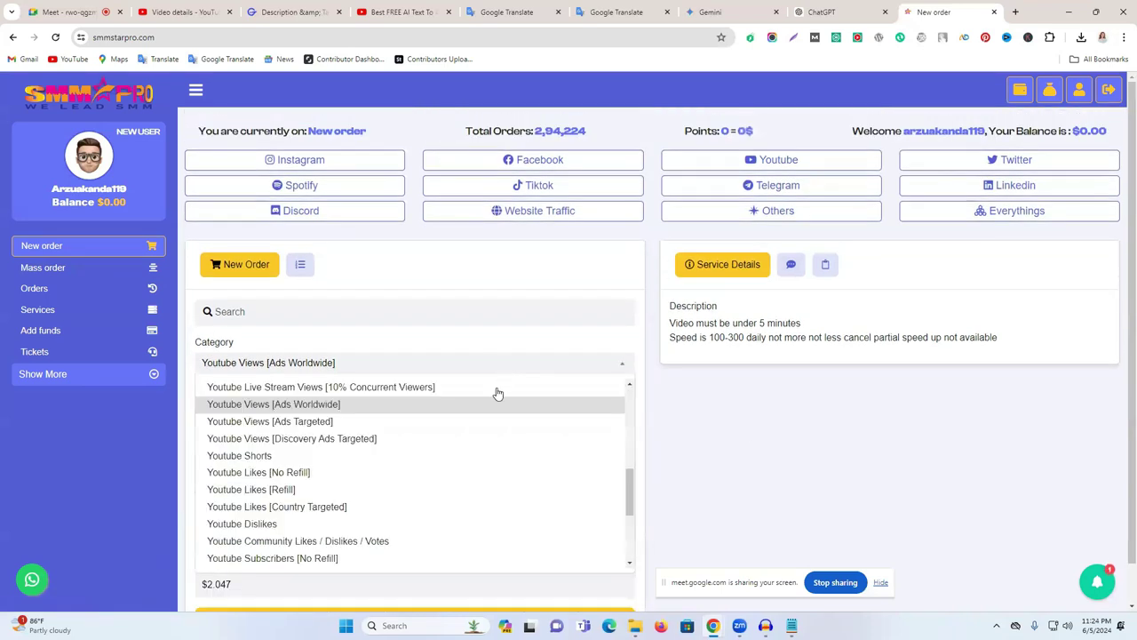
left_click(334, 410)
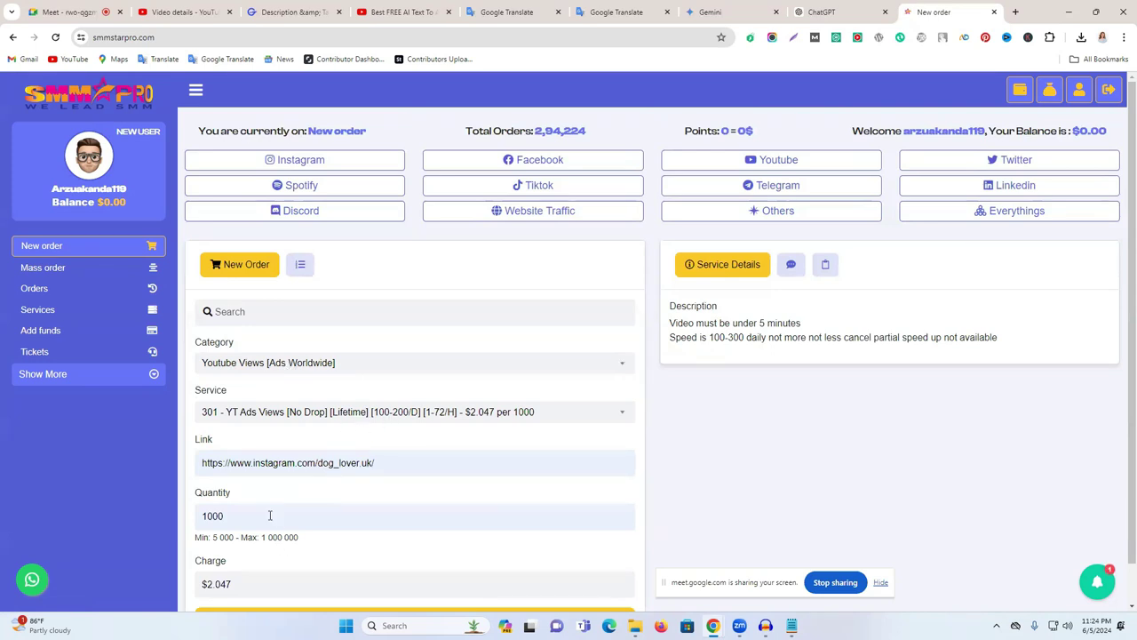
Step: Set the order quantity to 5000 and highlight the updated charge
scroll(293, 533, "down", 1)
left_click_drag(210, 474, 199, 474)
type("5")
left_click_drag(236, 541, 201, 542)
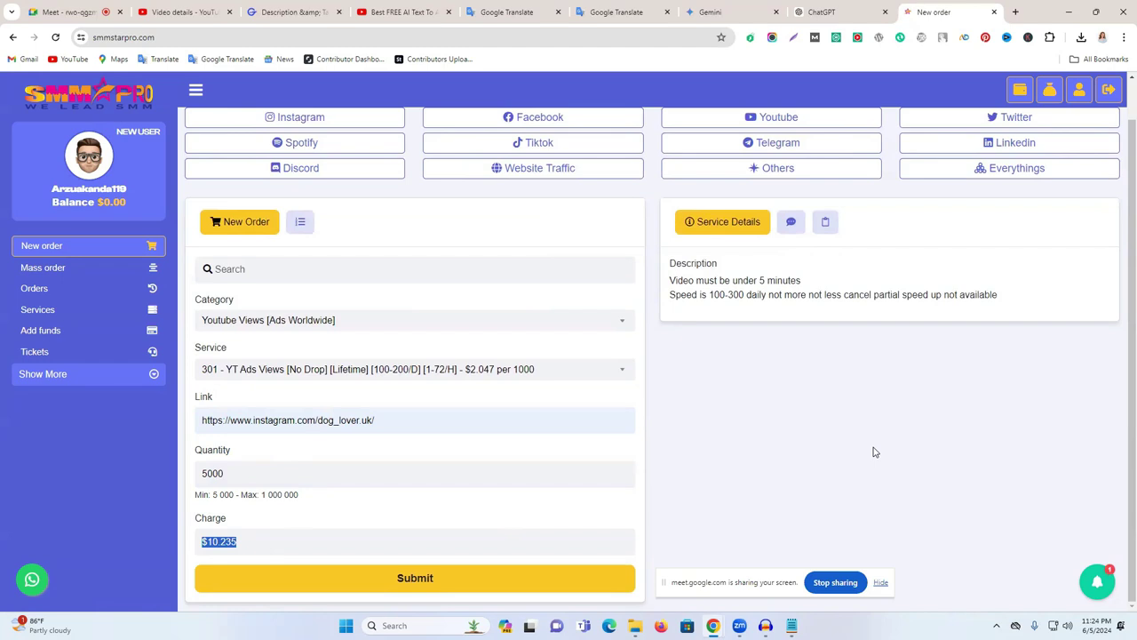
Step: Examine the YouTube service categories on offer, including subscribers, watchtime, comments and shares, and review the order's quantity
scroll(875, 452, "up", 1)
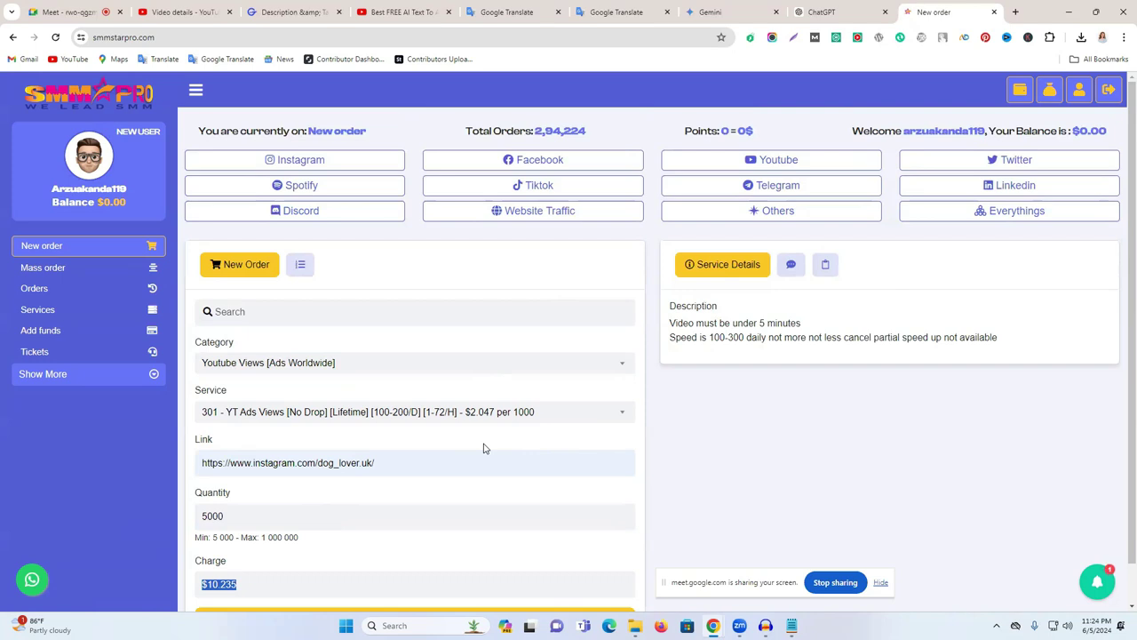
scroll(484, 448, "down", 1)
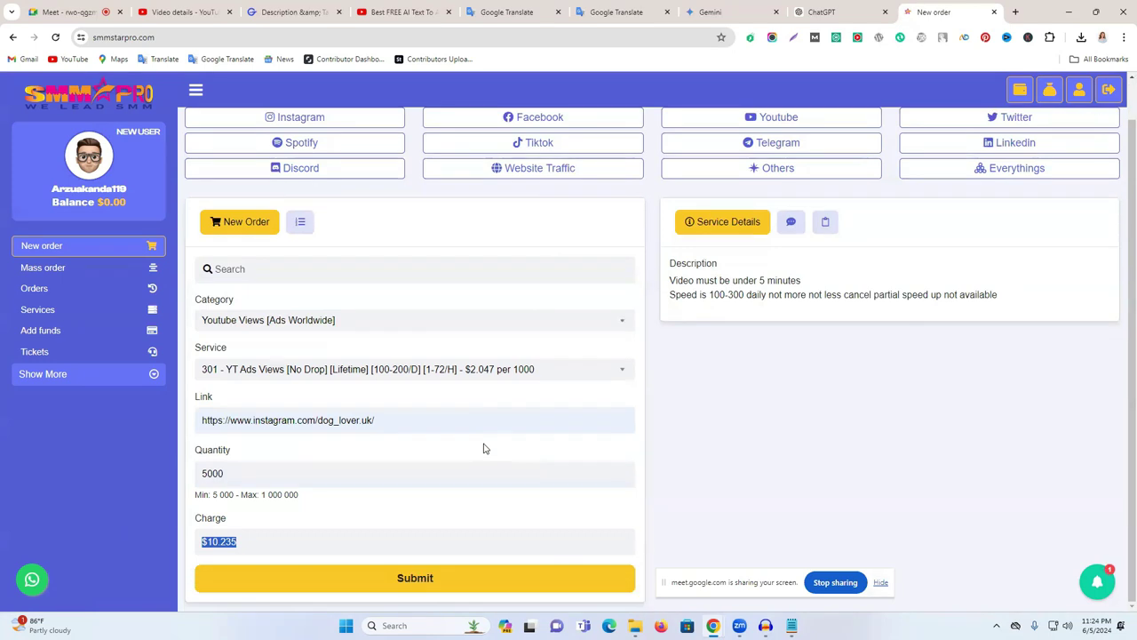
left_click(295, 329)
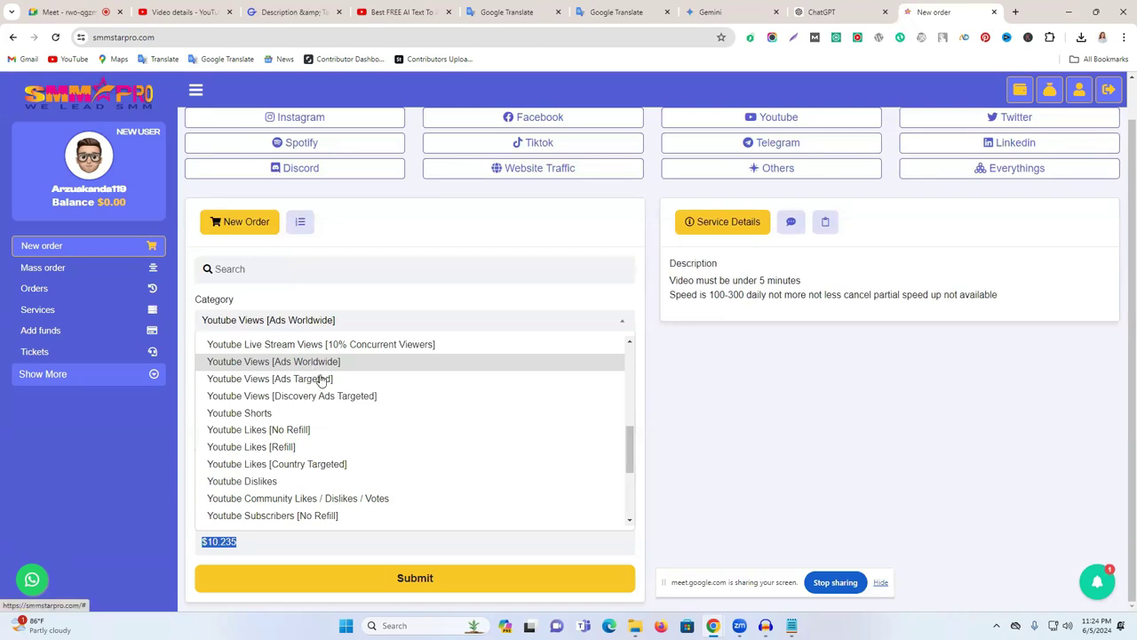
scroll(321, 380, "down", 2)
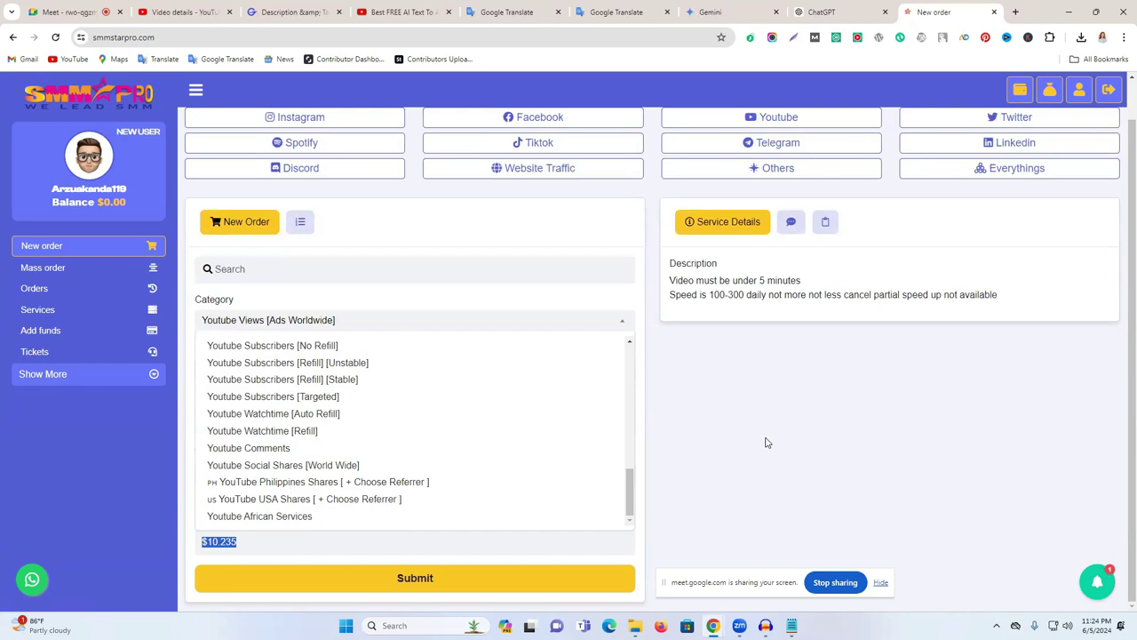
scroll(766, 444, "up", 1)
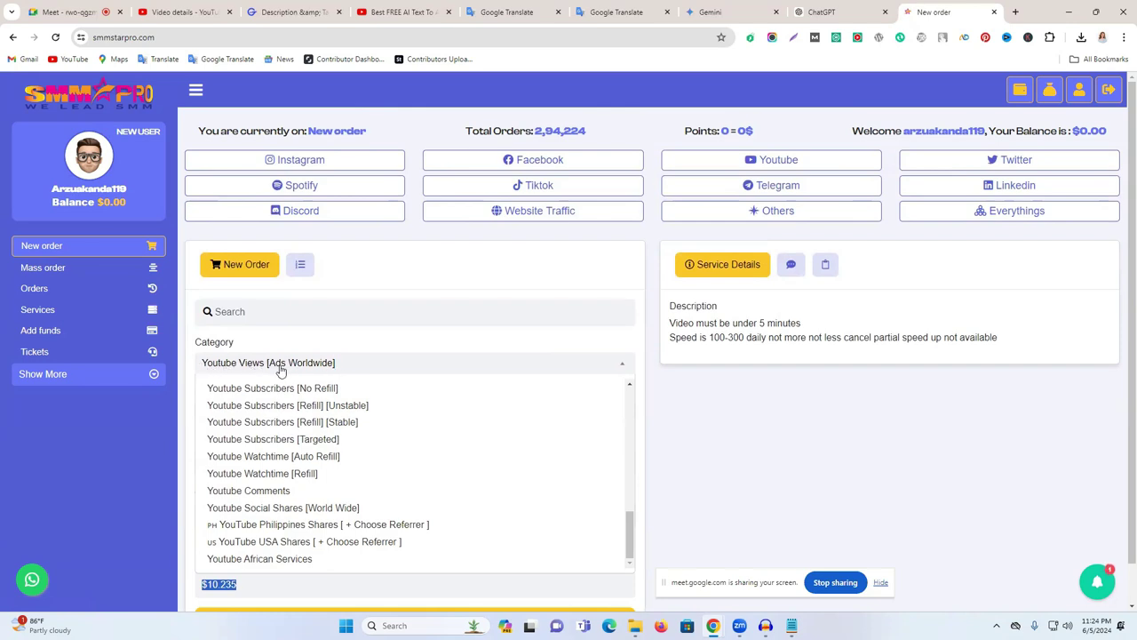
left_click(729, 446)
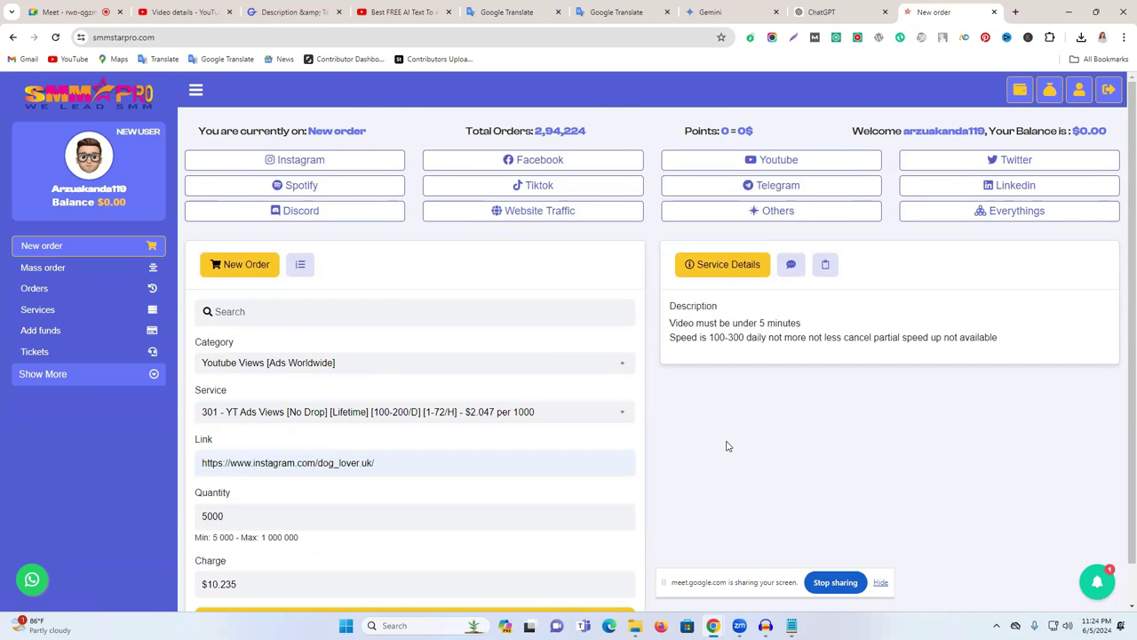
scroll(645, 424, "down", 1)
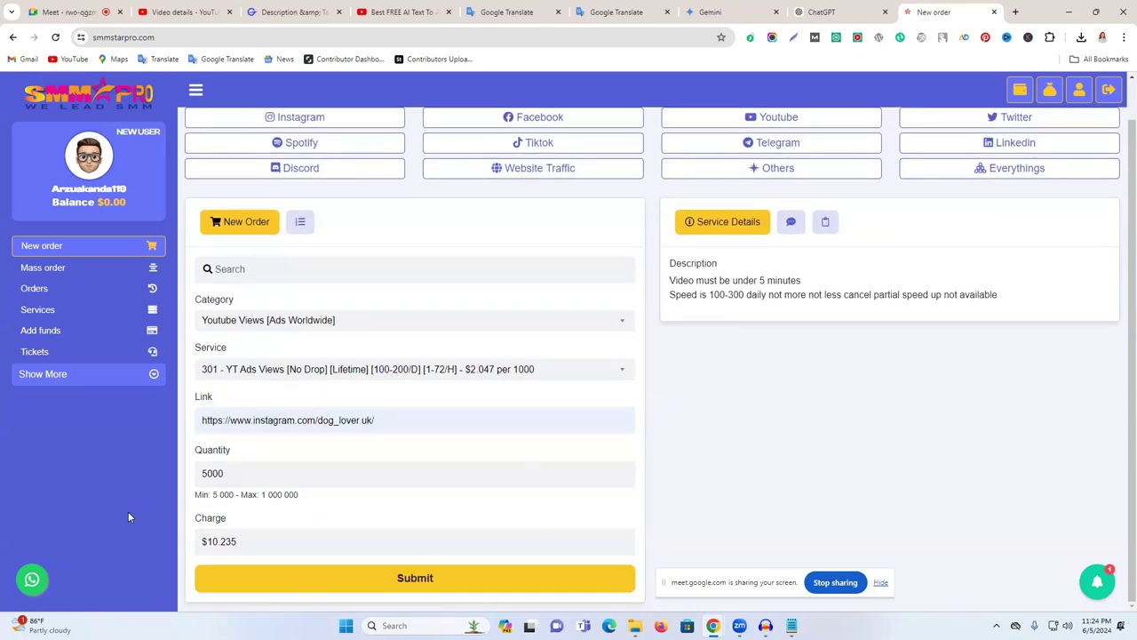
left_click_drag(222, 476, 180, 482)
left_click(738, 454)
scroll(735, 458, "up", 1)
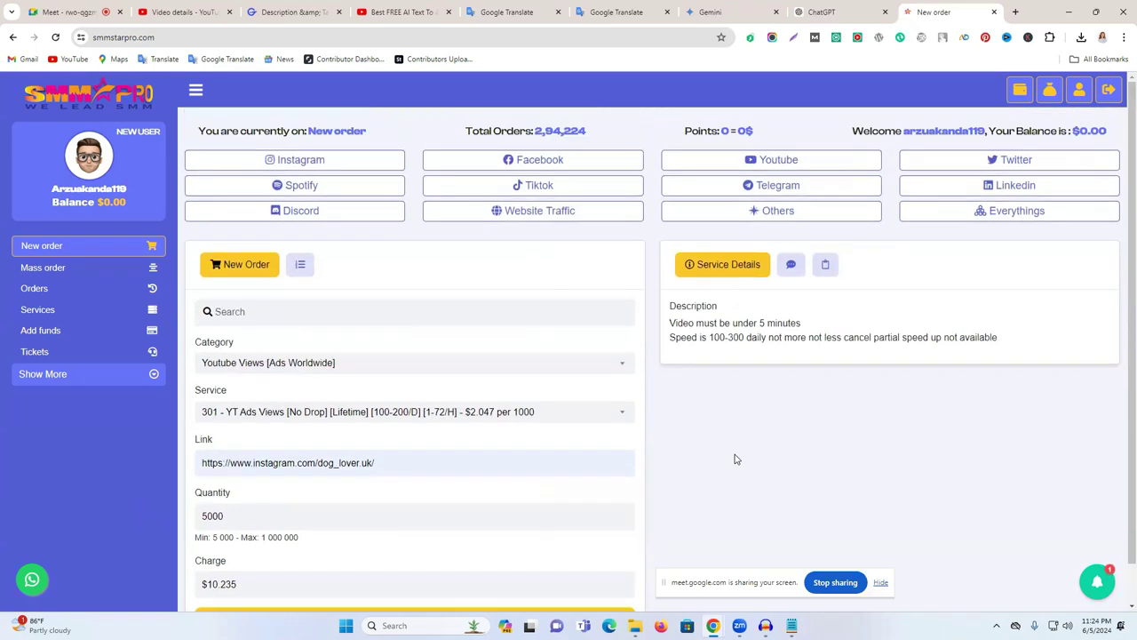
left_click(330, 371)
left_click(820, 457)
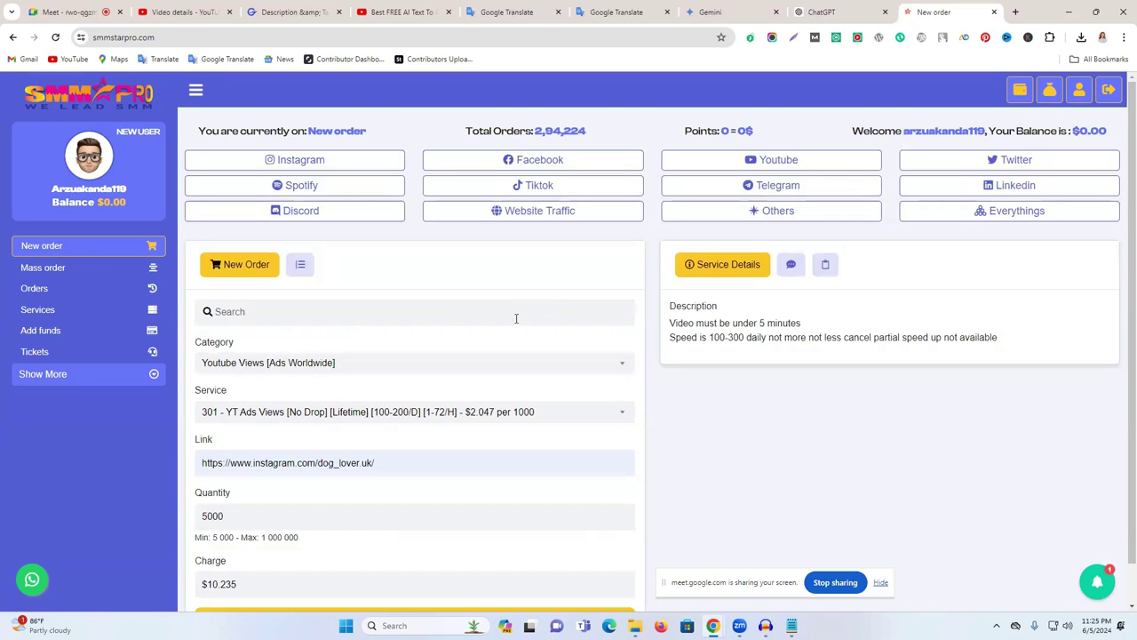
Step: Activate the new order form's service search field
left_click(516, 318)
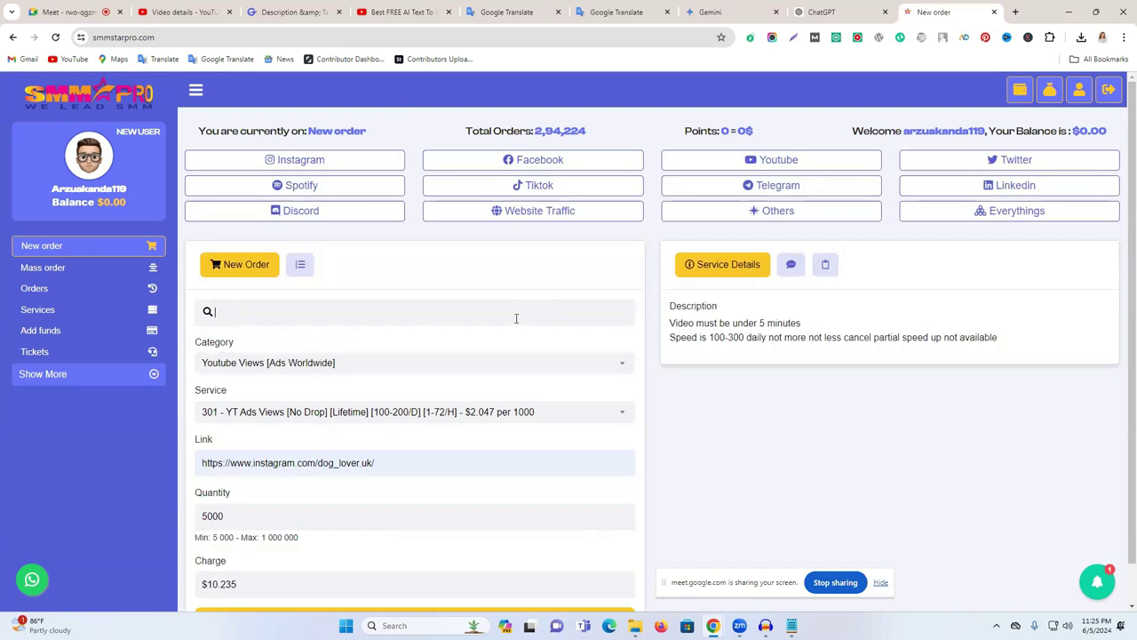